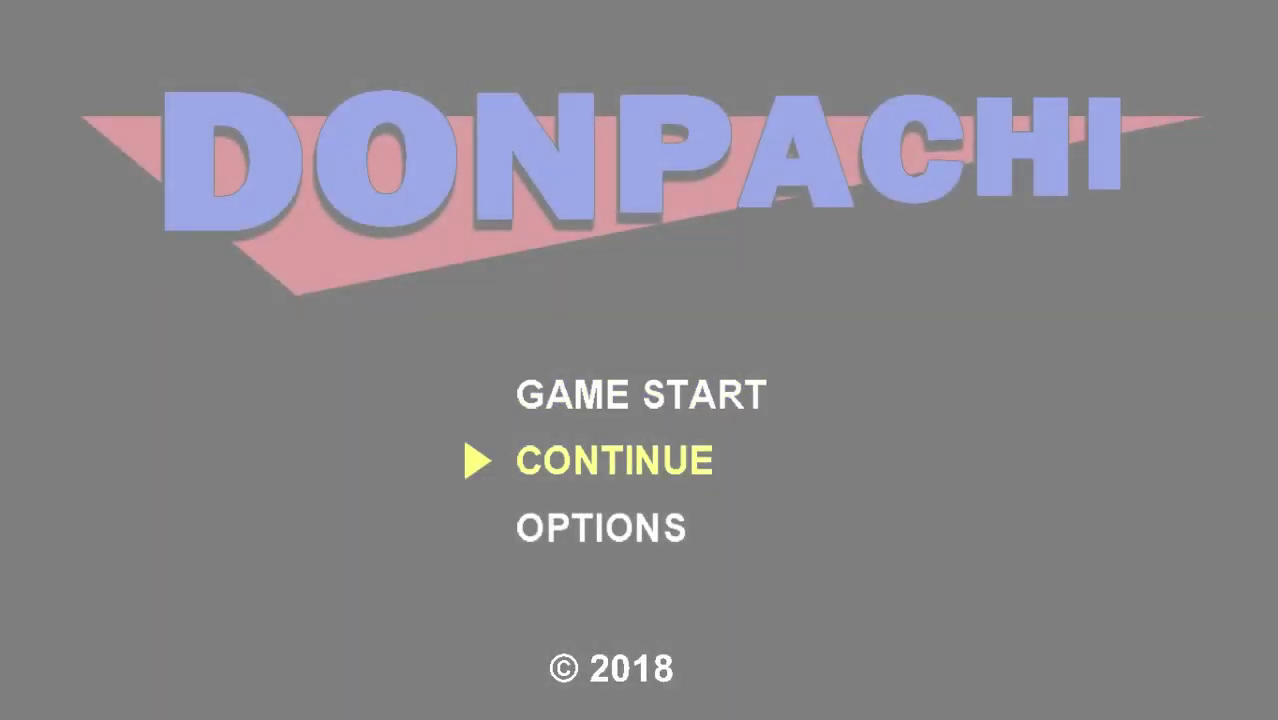
Drag the Cofre chest sprite into the Hierarchy, creating a Cofre object at 0, 0, 0
key(Up)
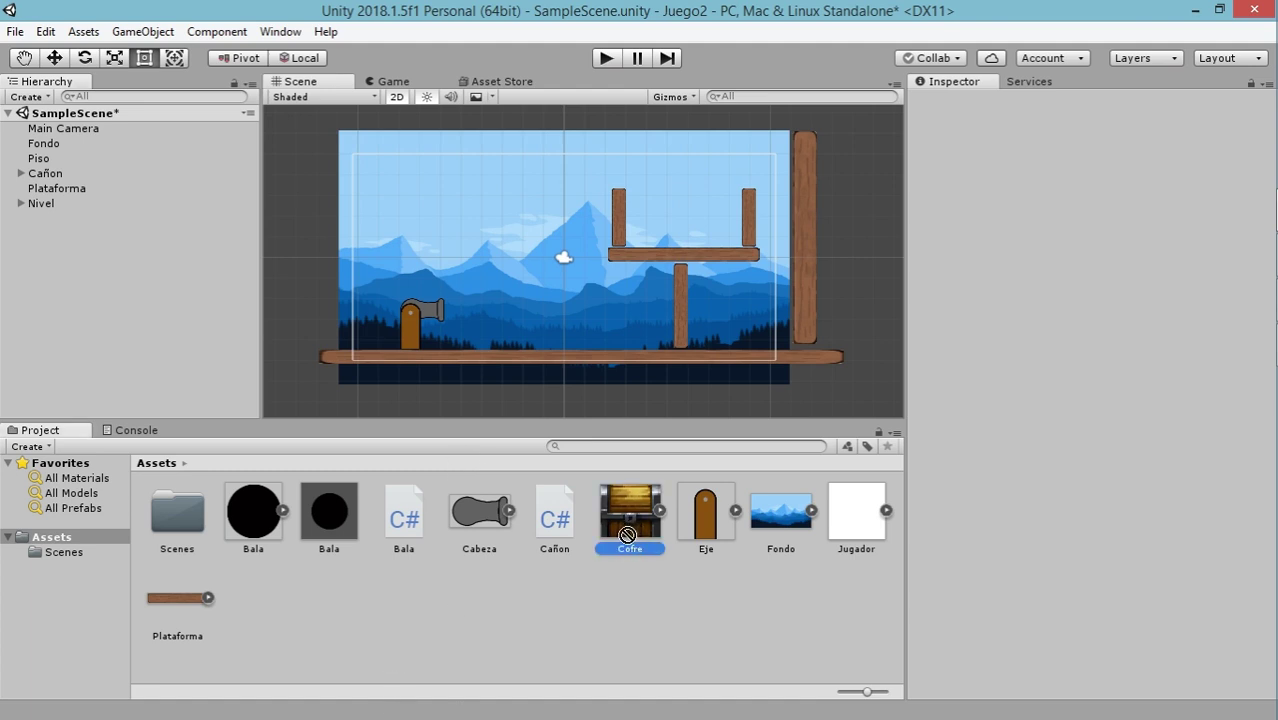
drag(636, 522, 131, 329)
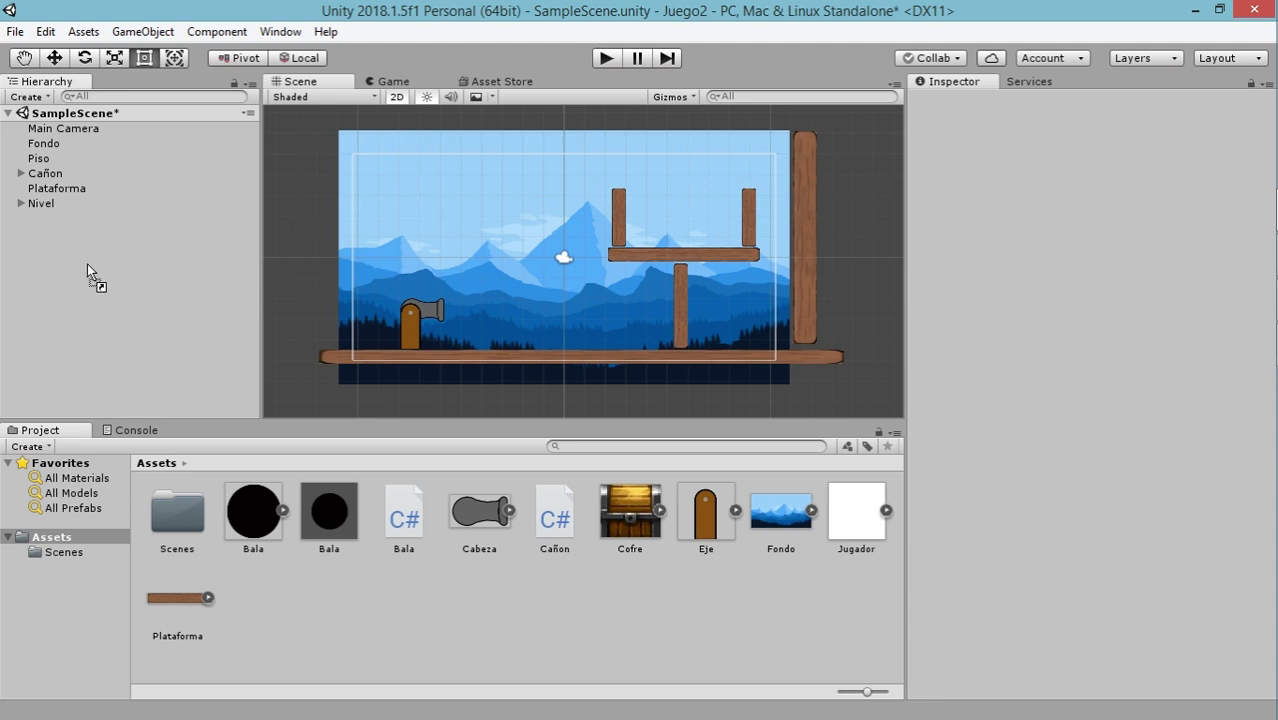
drag(79, 295, 80, 302)
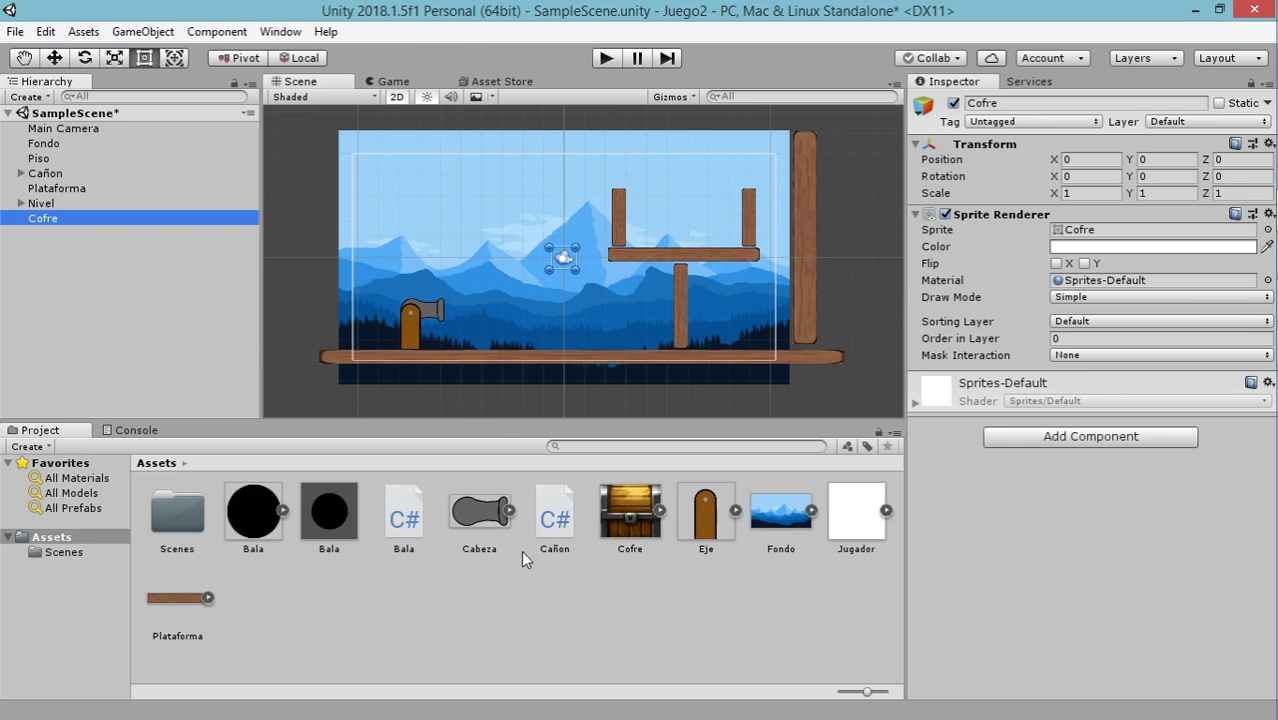
Create a new C# script in Assets named Cofre
right_click(505, 605)
right_click(423, 612)
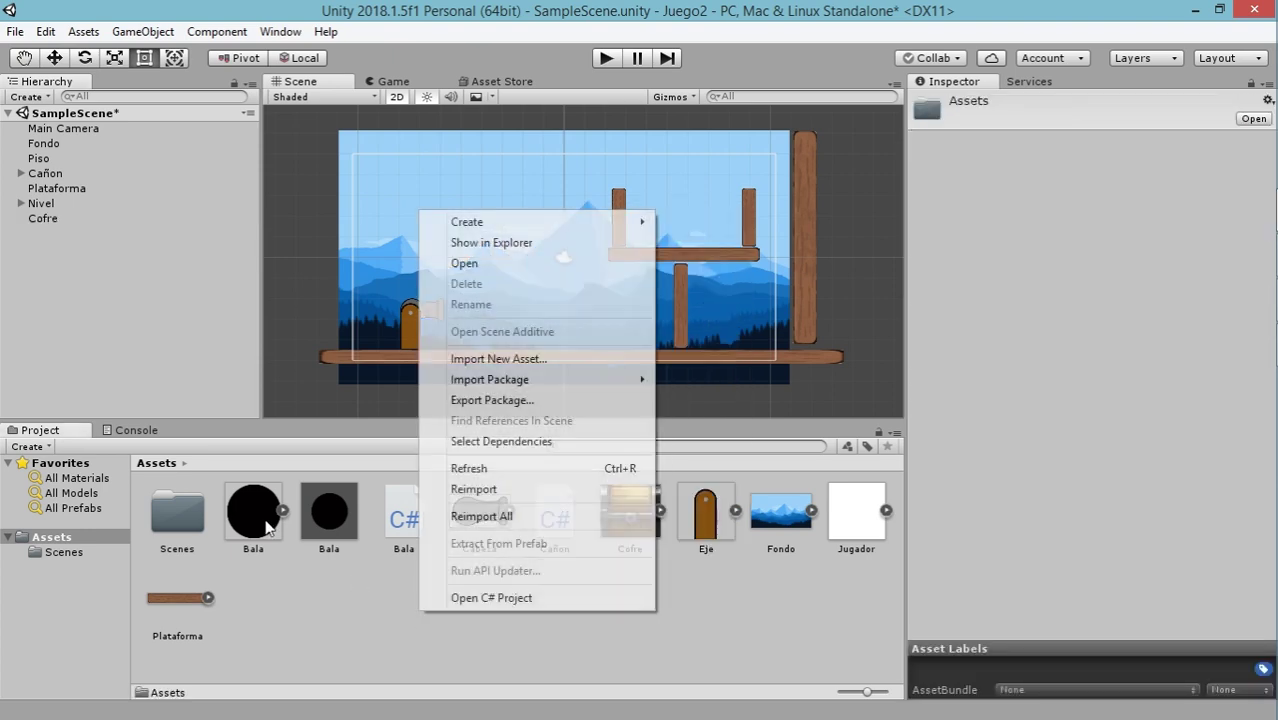
right_click(371, 613)
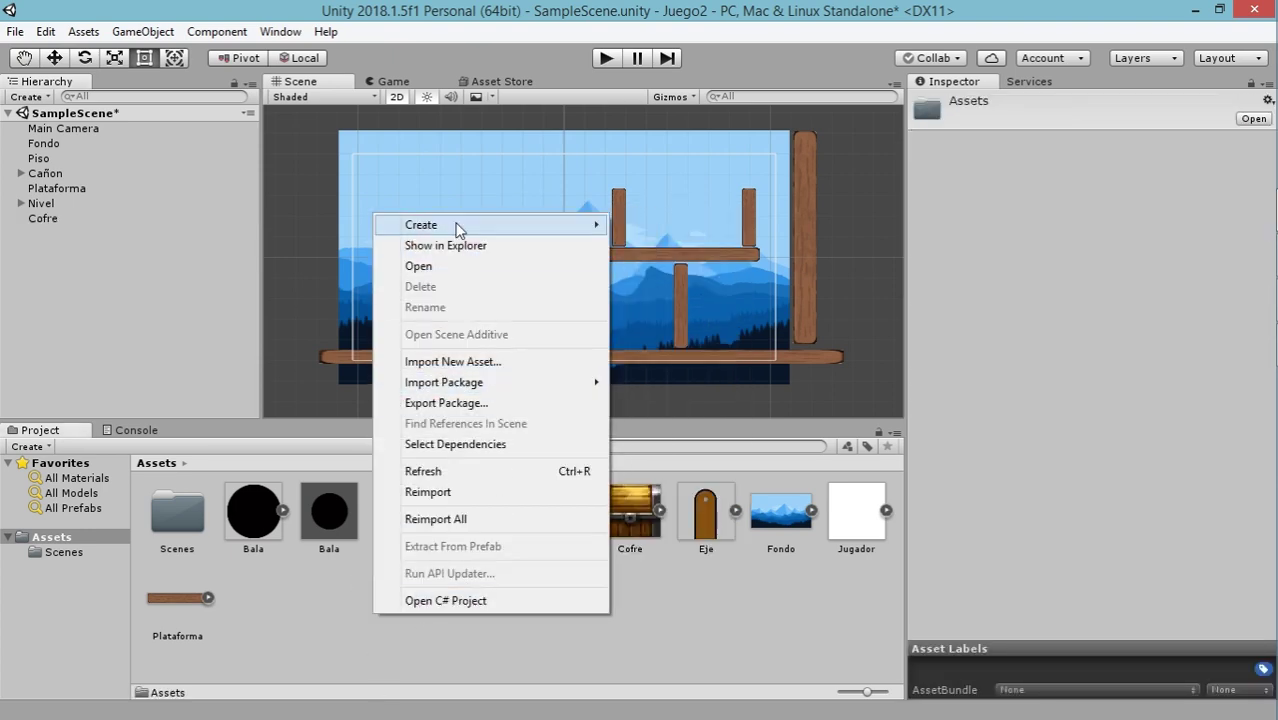
mouse_move(466, 230)
click(202, 104)
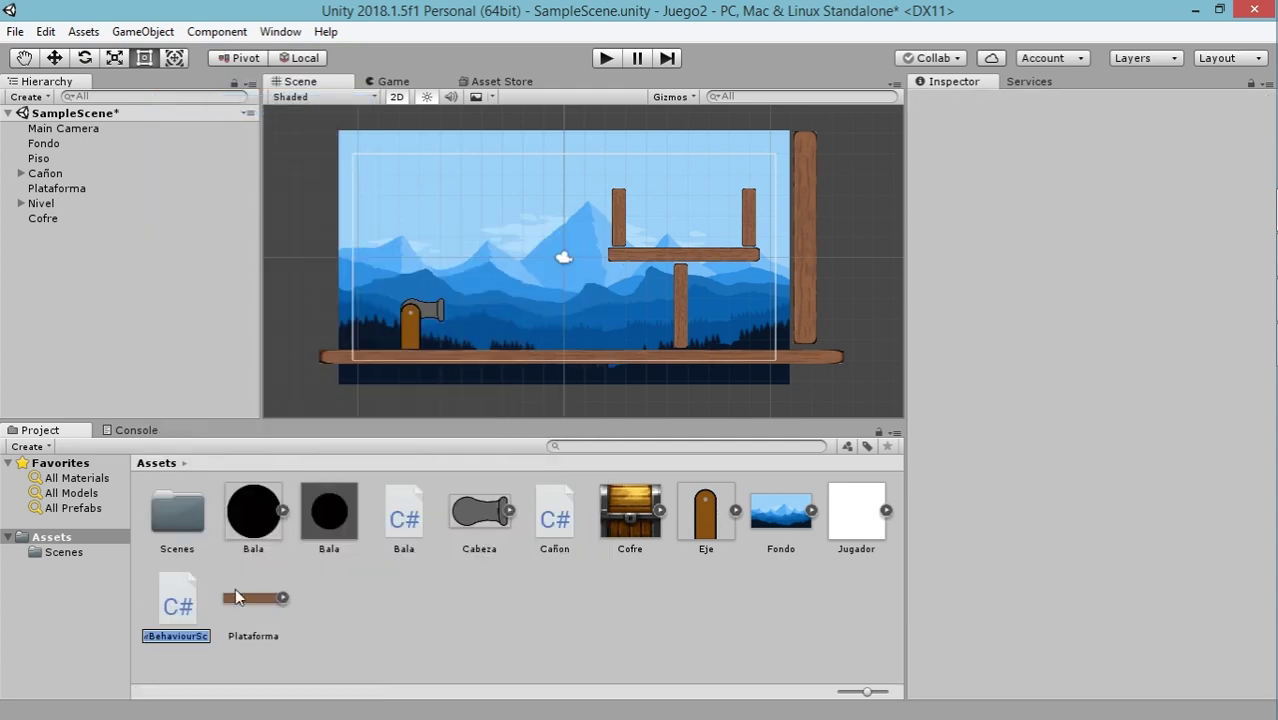
text(Cofre)
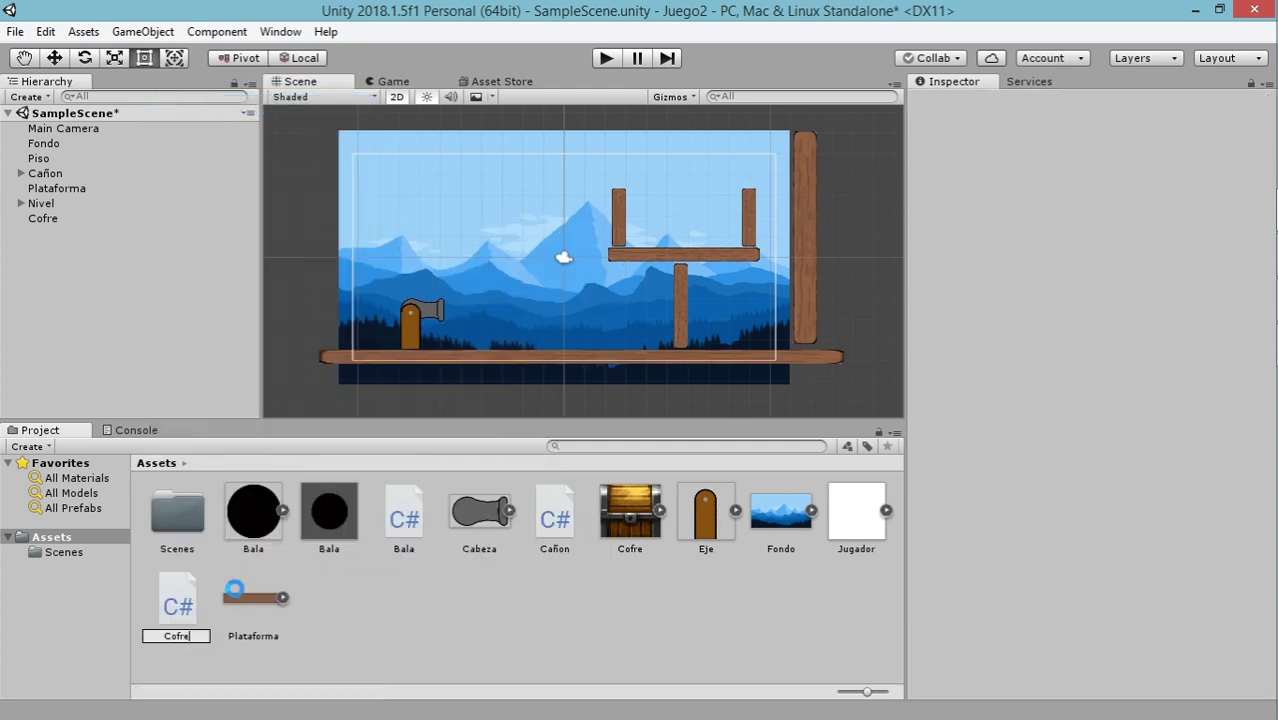
key(Return)
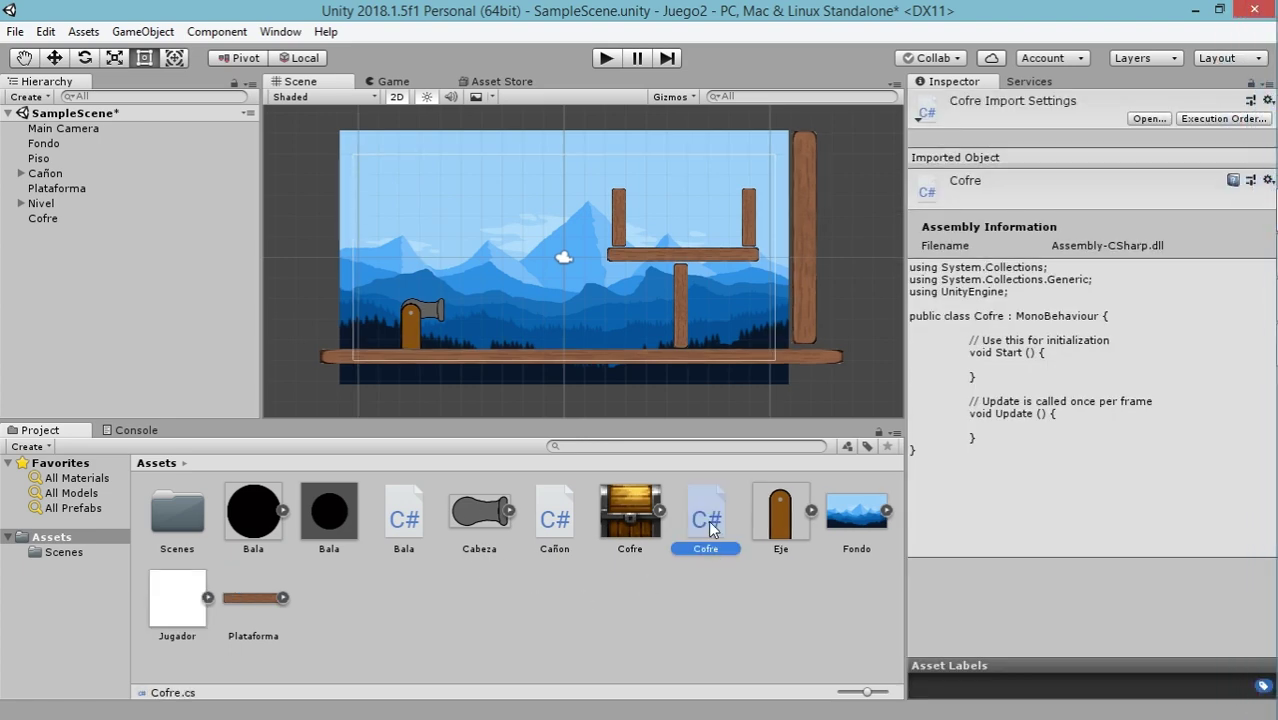
Open the Cofre script in Visual Studio, then minimize it to return to Unity
double_click(707, 520)
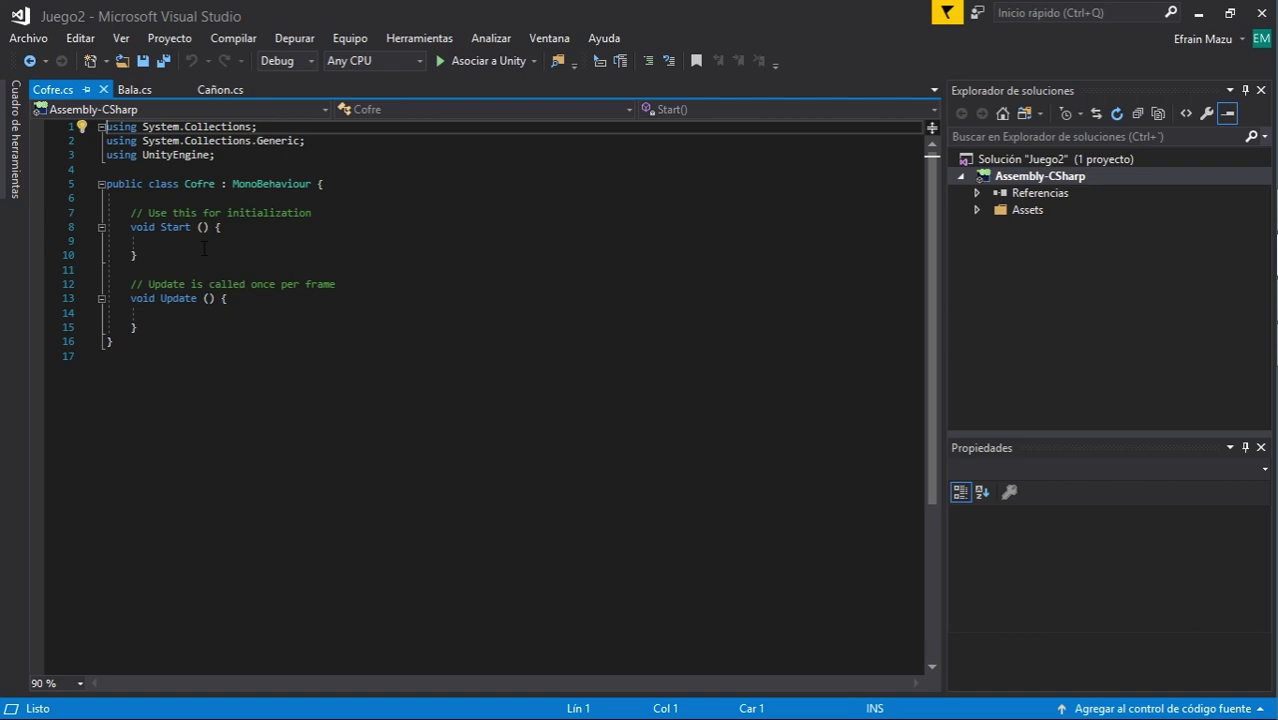
click(173, 316)
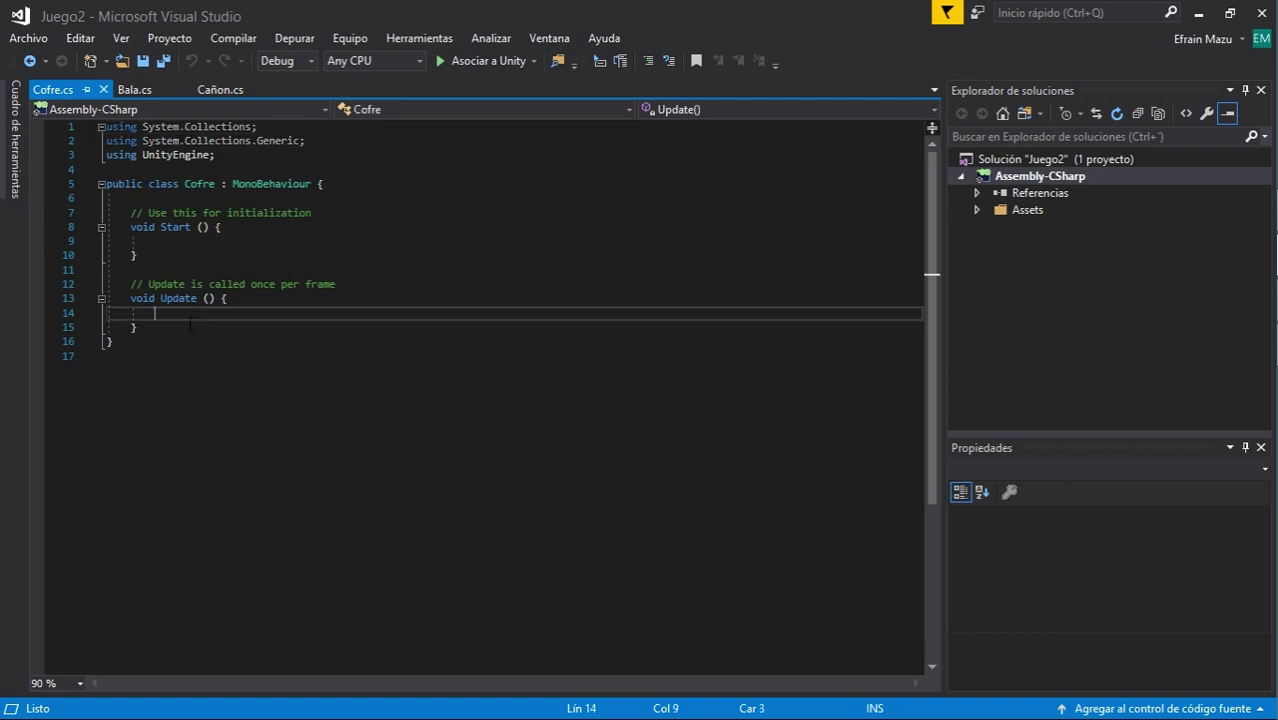
click(1198, 13)
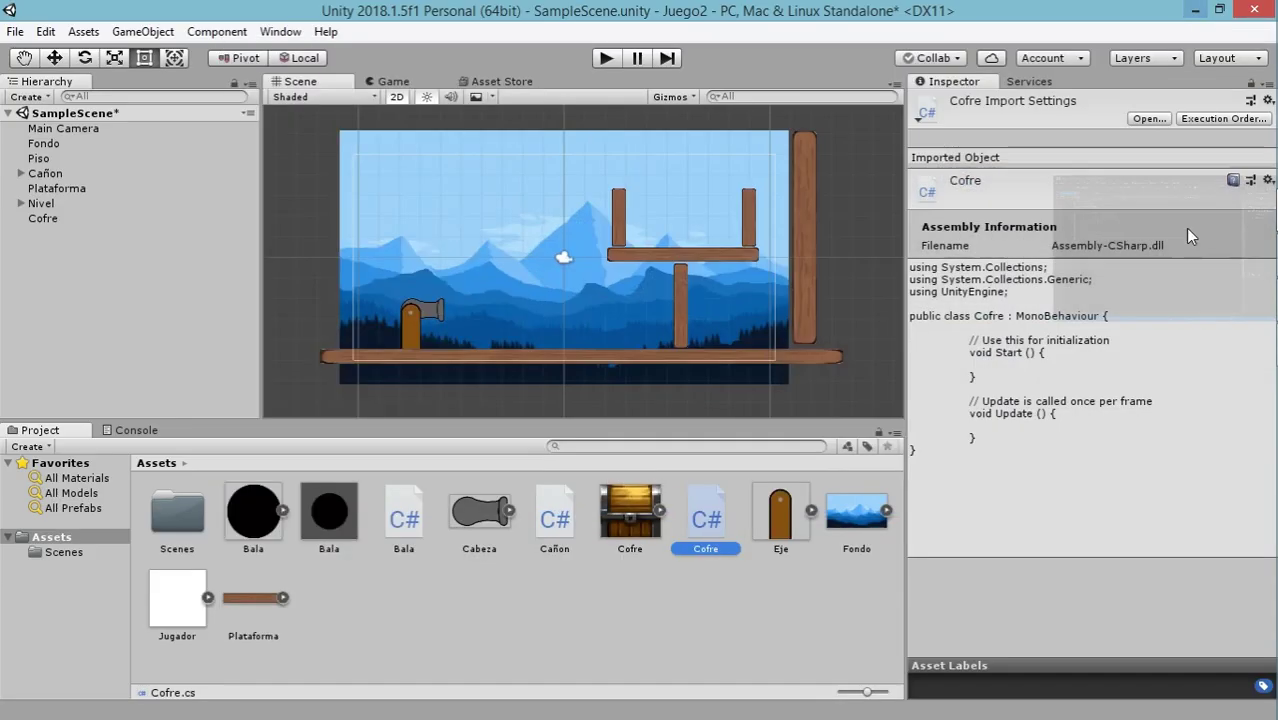
Add a Box Collider 2D component to the Cofre chest
click(46, 219)
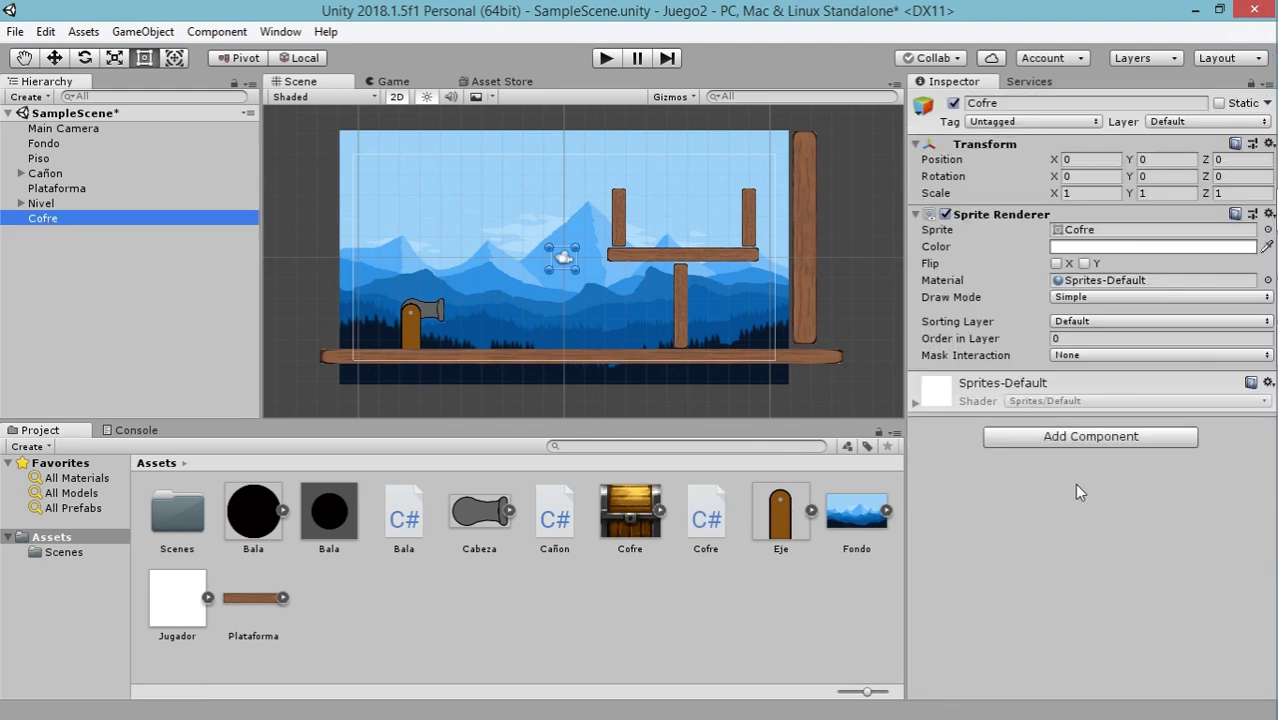
click(1040, 436)
text(box)
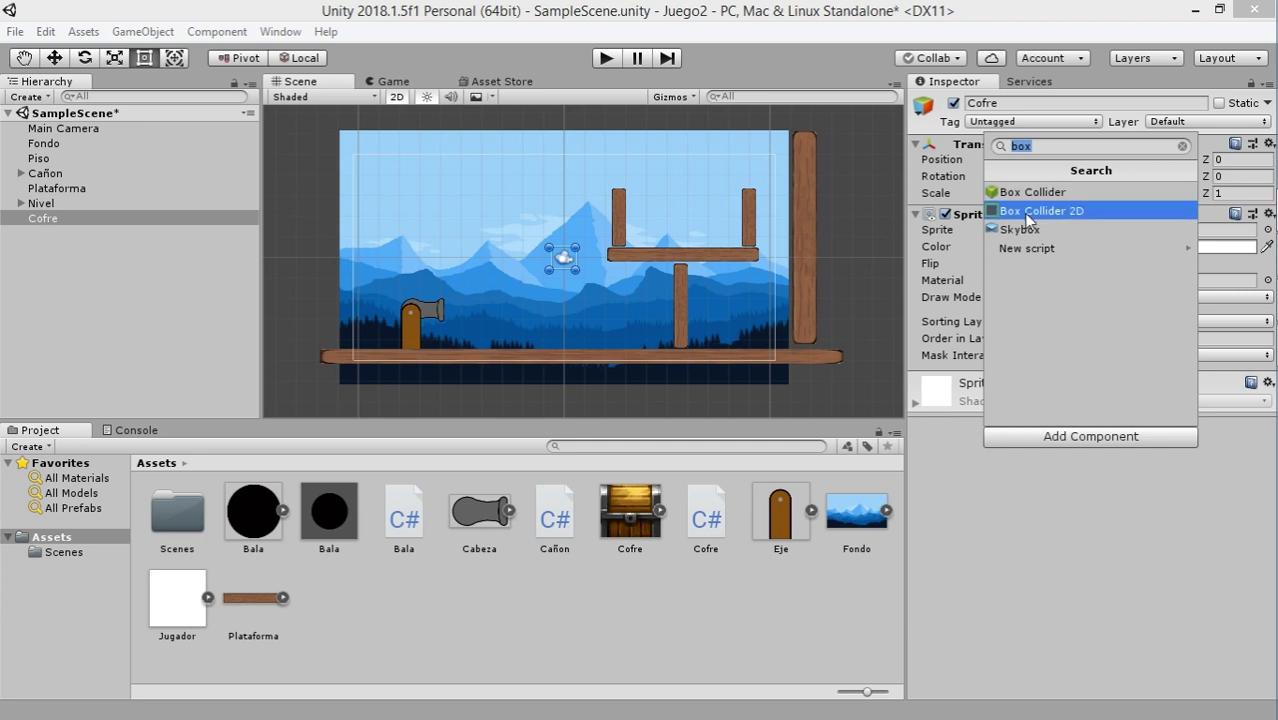
key(BackSpace)
text(box)
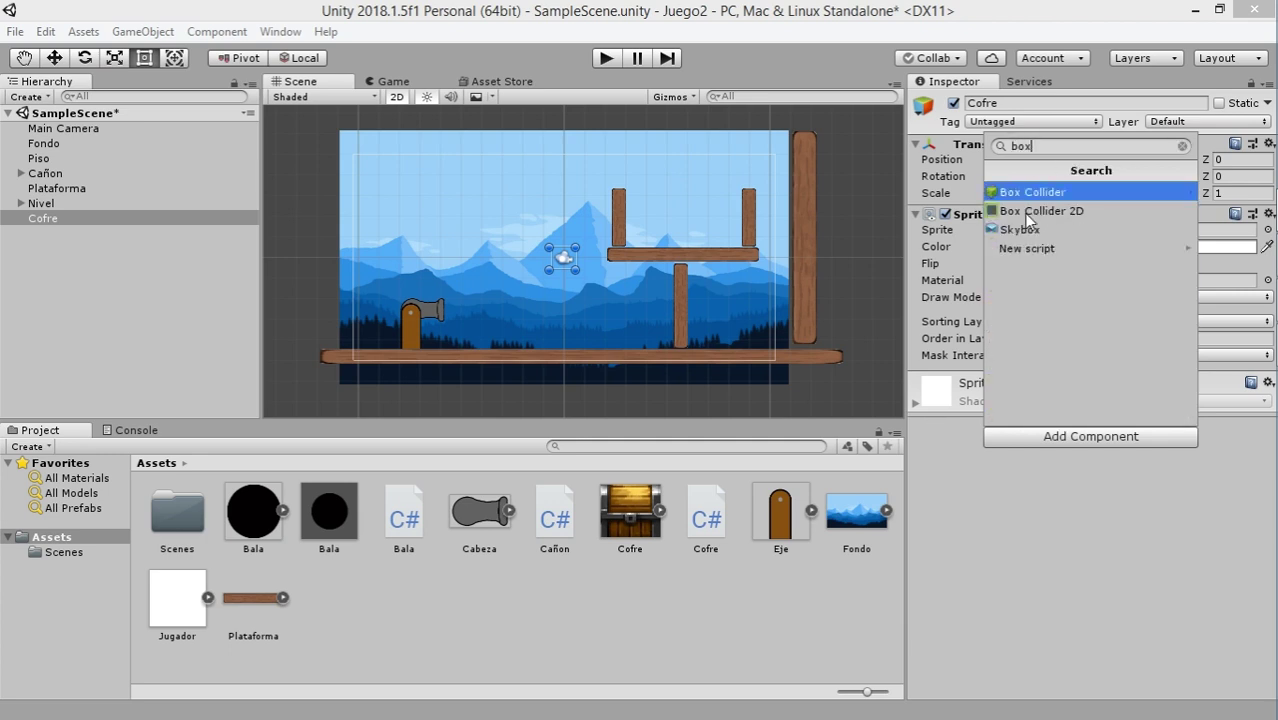
click(1019, 214)
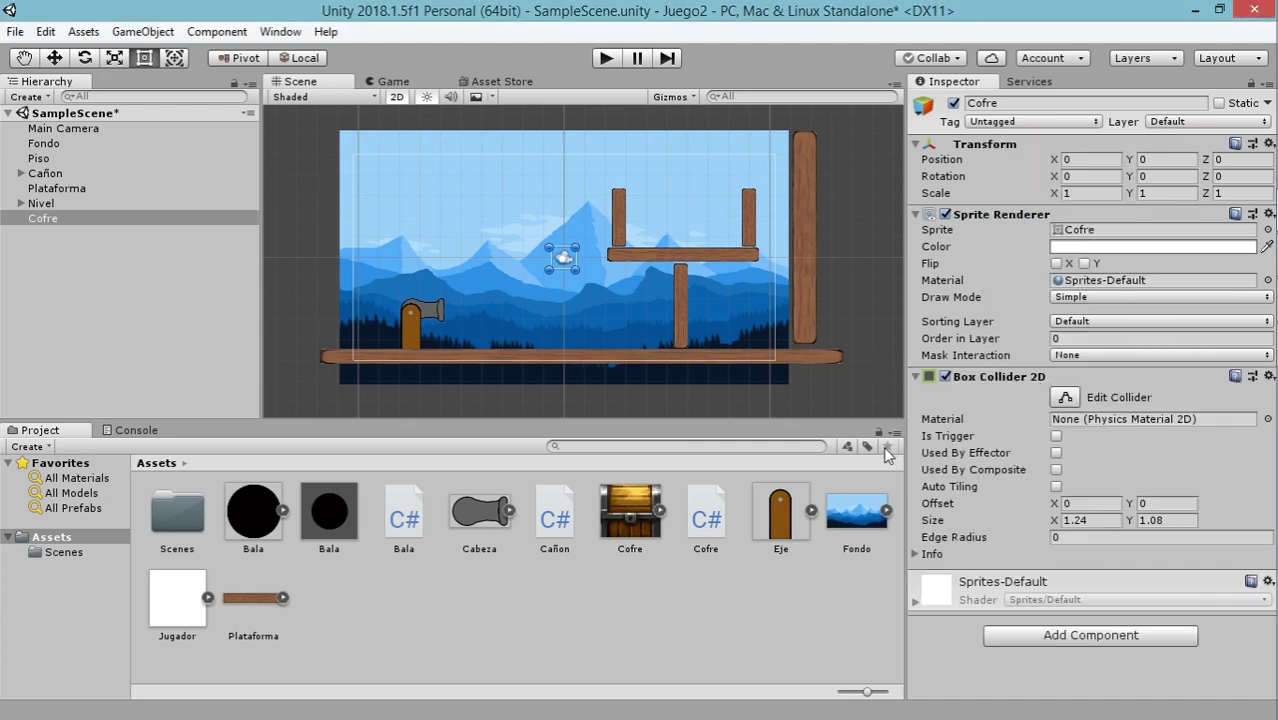
Set the chest's Order in Layer to 1
click(48, 219)
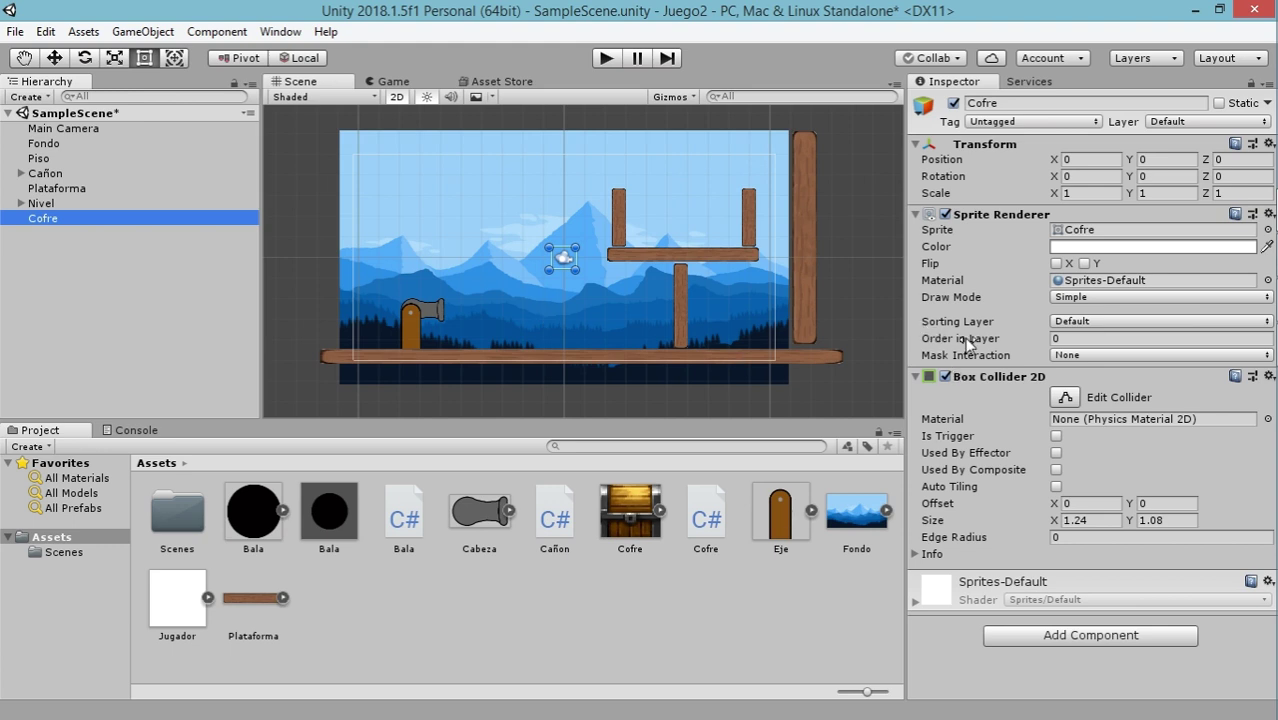
click(1075, 340)
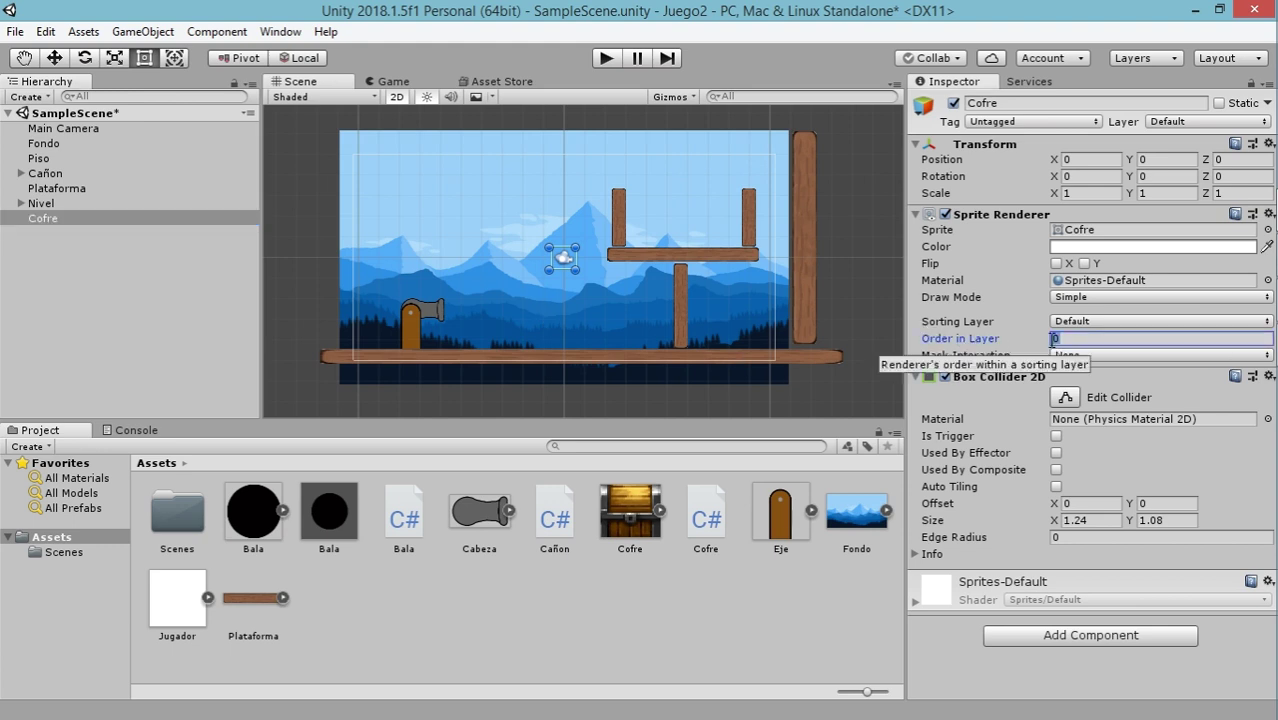
text(1)
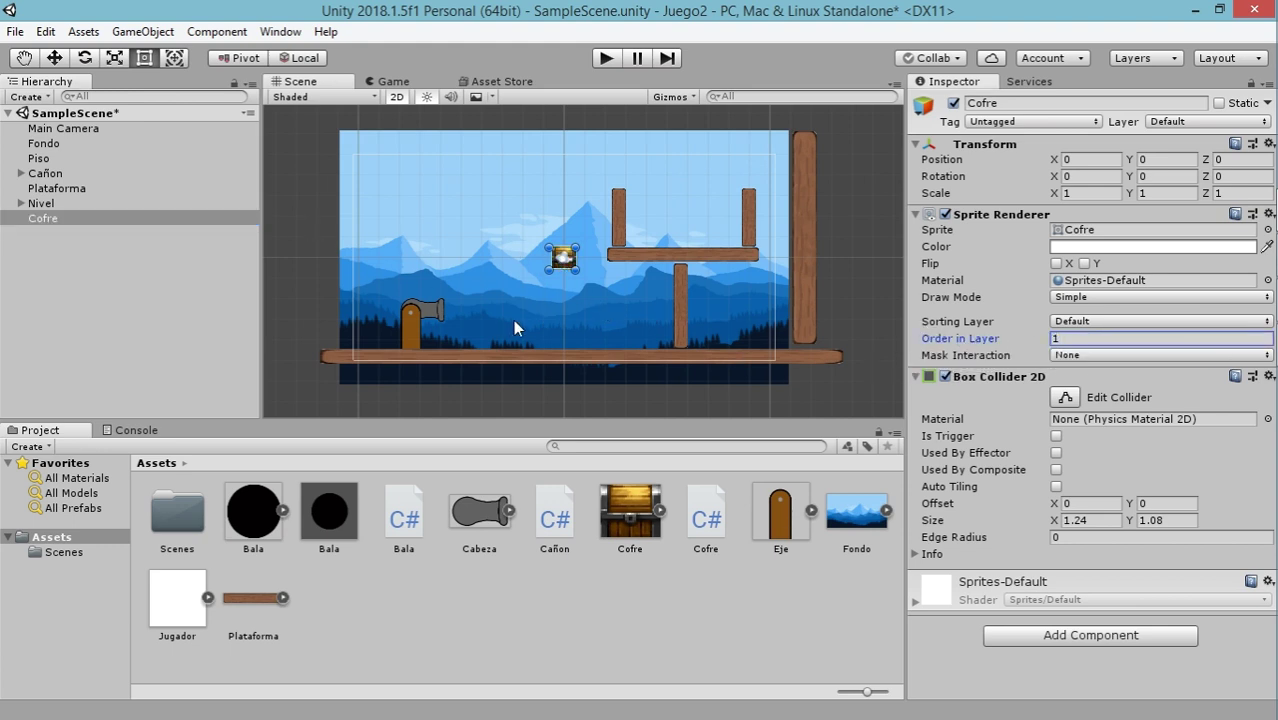
scroll(549, 325, up, 2)
scroll(549, 325, up, 2)
middle_drag(538, 265, 514, 326)
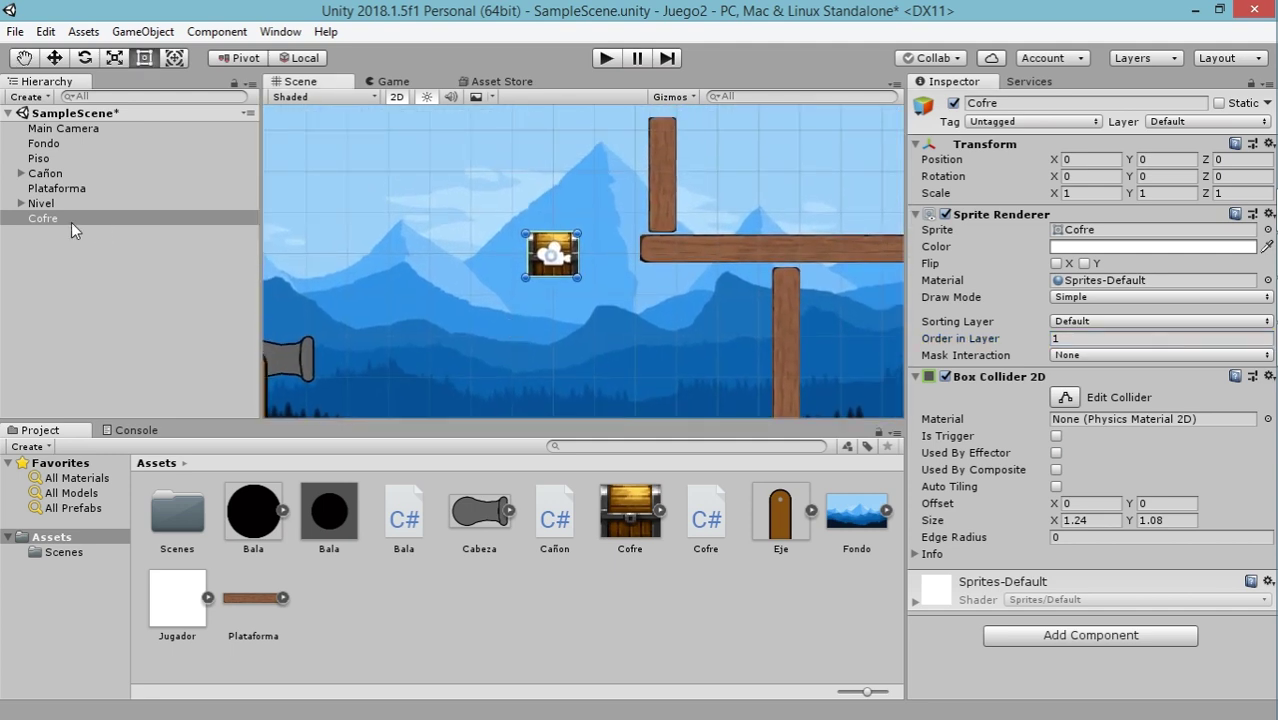
Add a Rigidbody 2D component to the Cofre chest
click(1031, 639)
text(r)
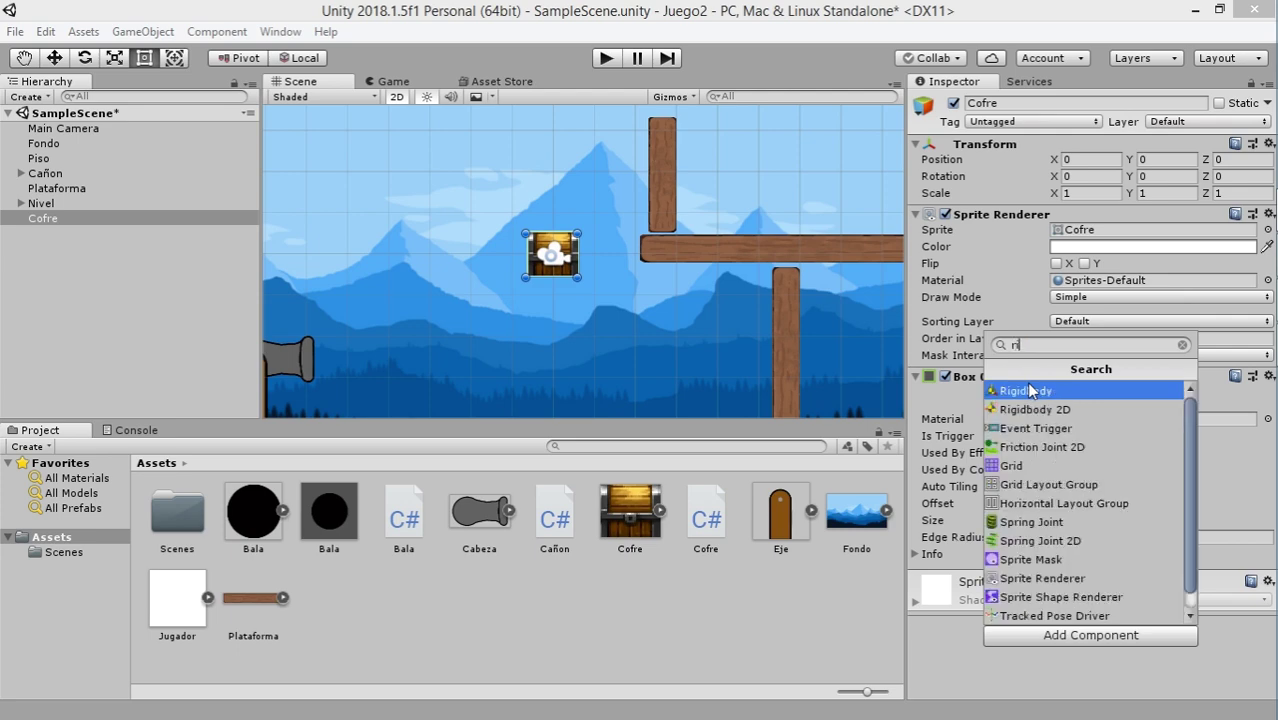
text(ig)
click(1027, 410)
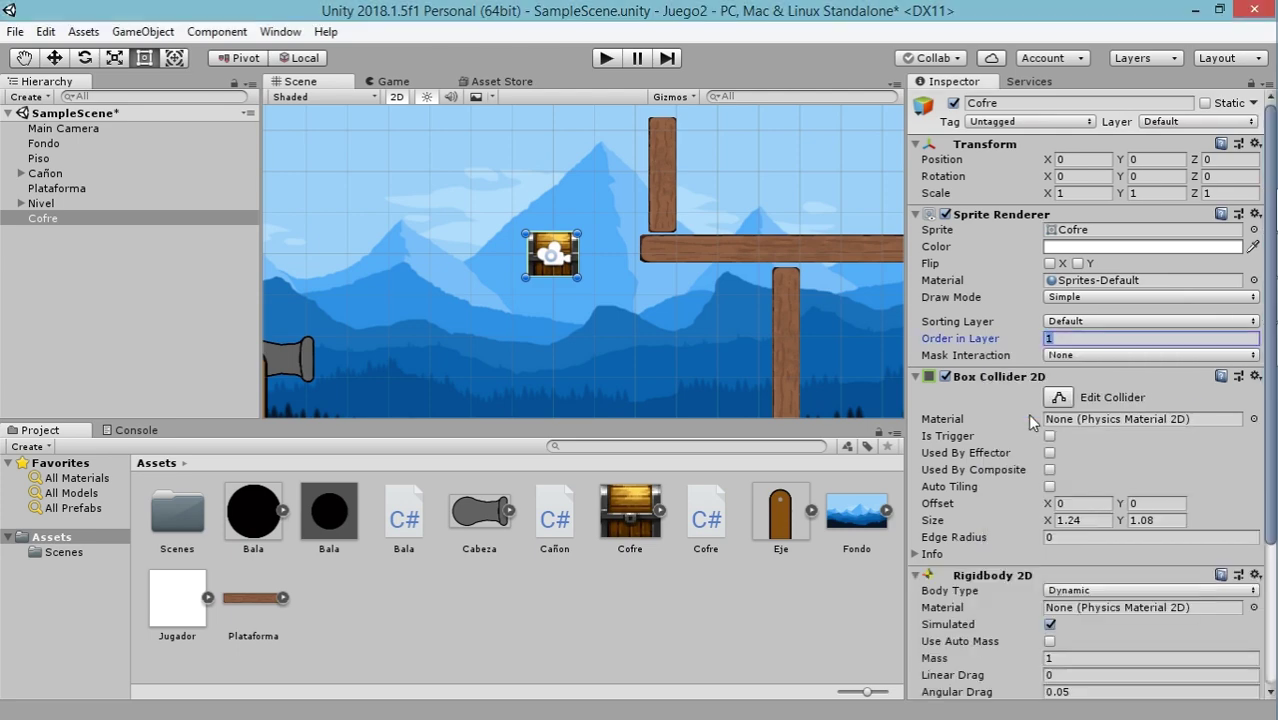
scroll(990, 500, down, 5)
scroll(689, 372, up, 1)
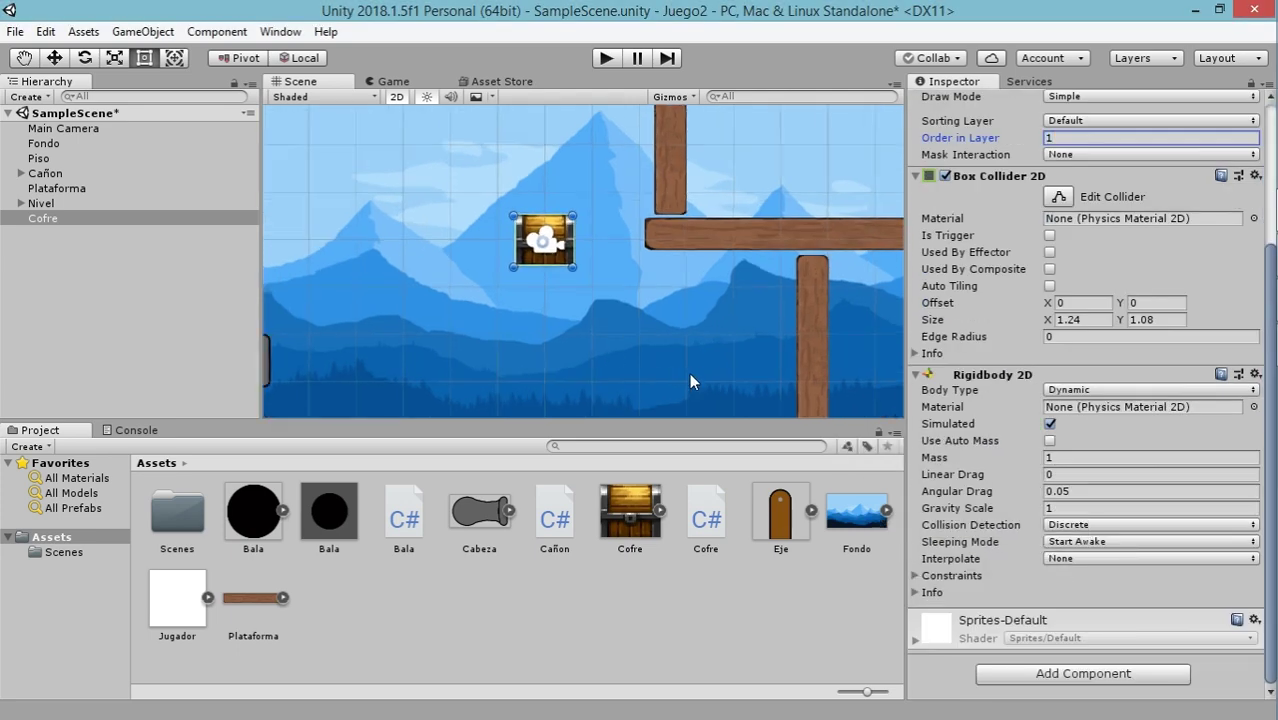
scroll(600, 320, down, 3)
scroll(540, 269, down, 1)
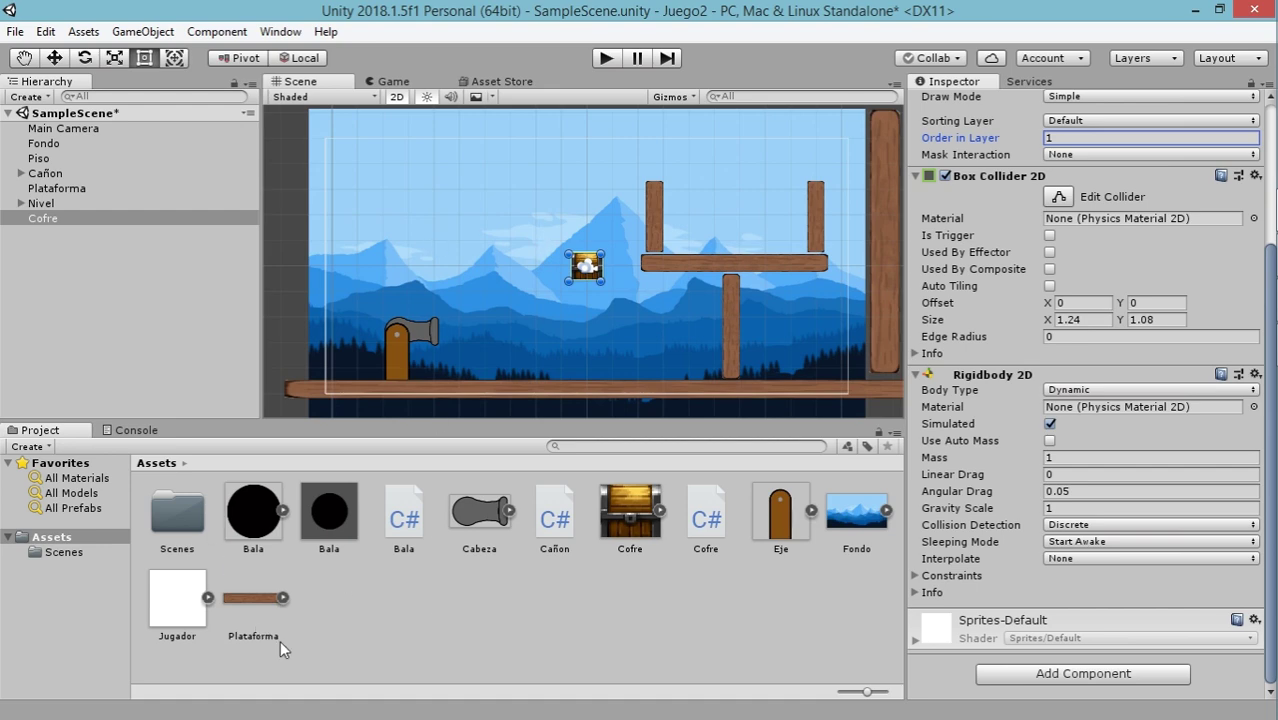
In Cofre.cs, add a private OnCollisionEnter2D method after Update
double_click(702, 521)
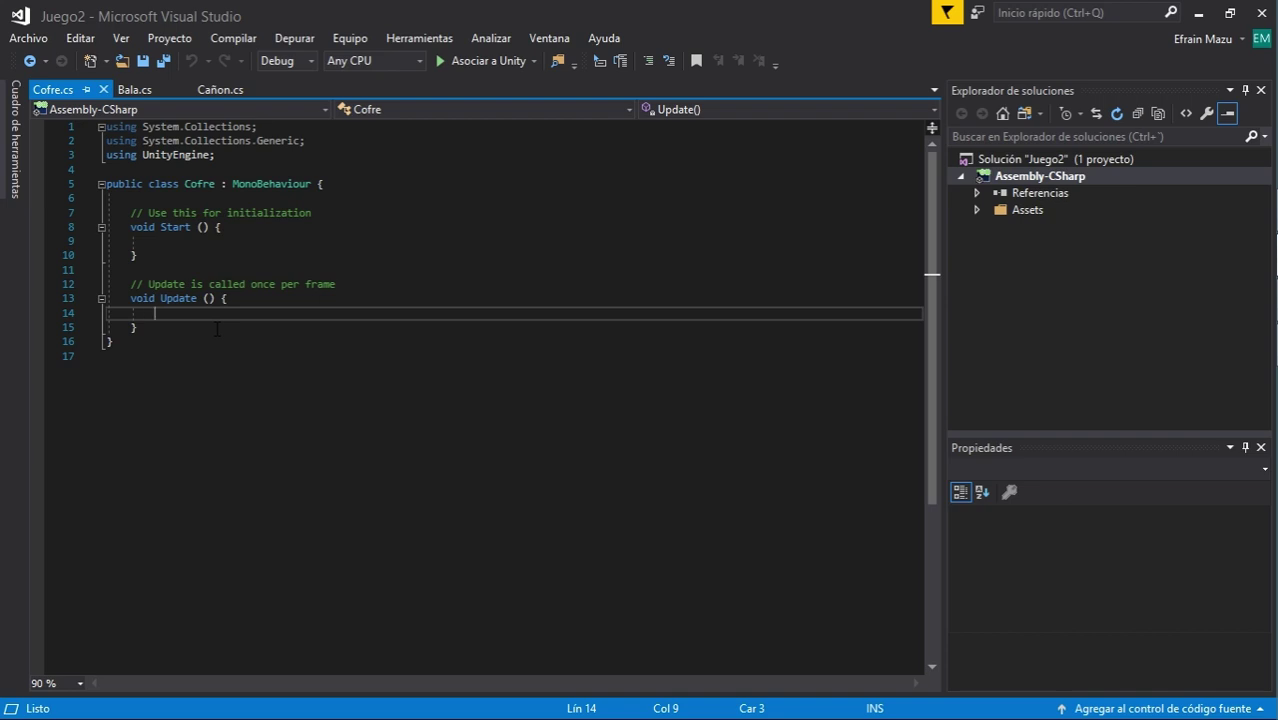
text(if)
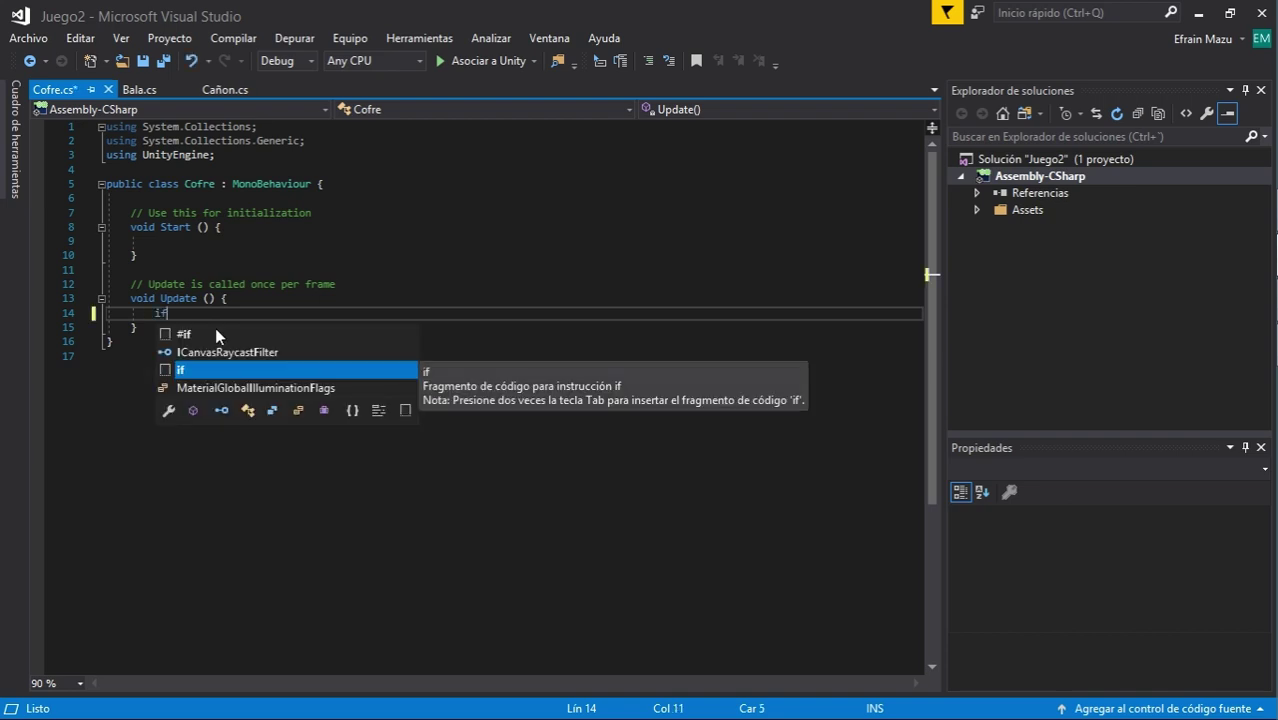
text(()
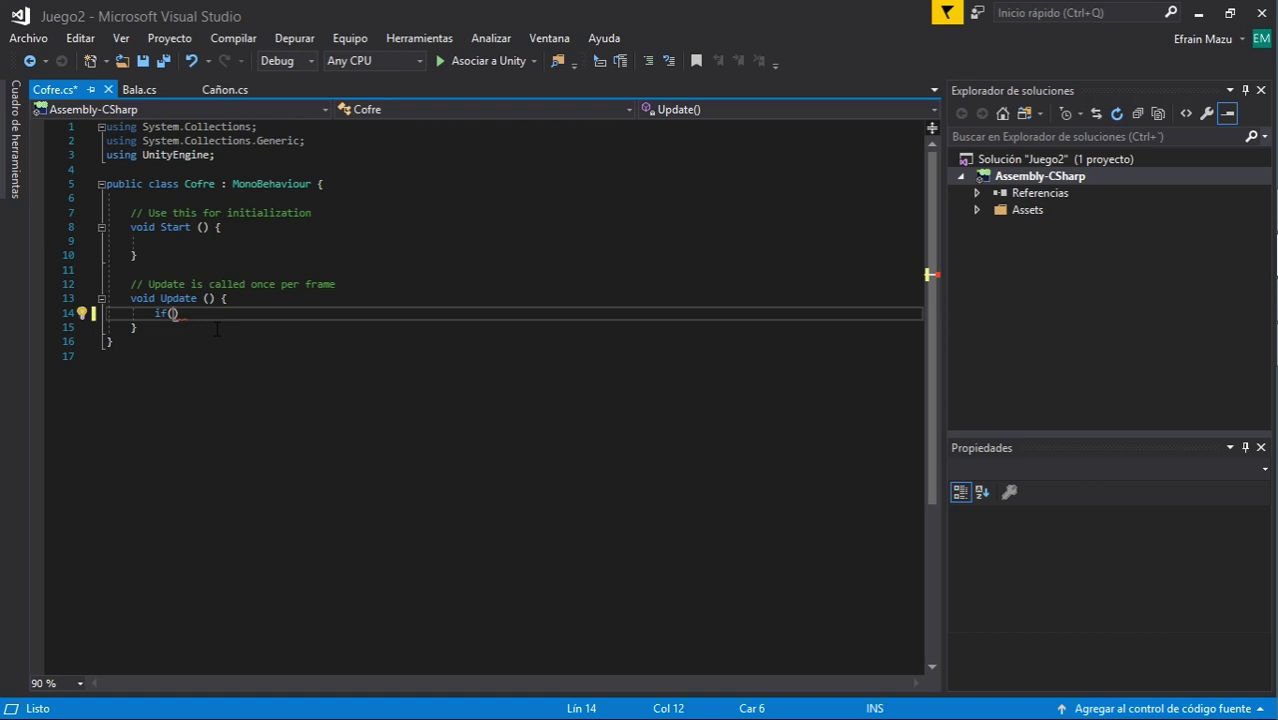
key(BackSpace)
key(BackSpace)
key(BackSpace)
click(186, 327)
key(Return)
key(Return)
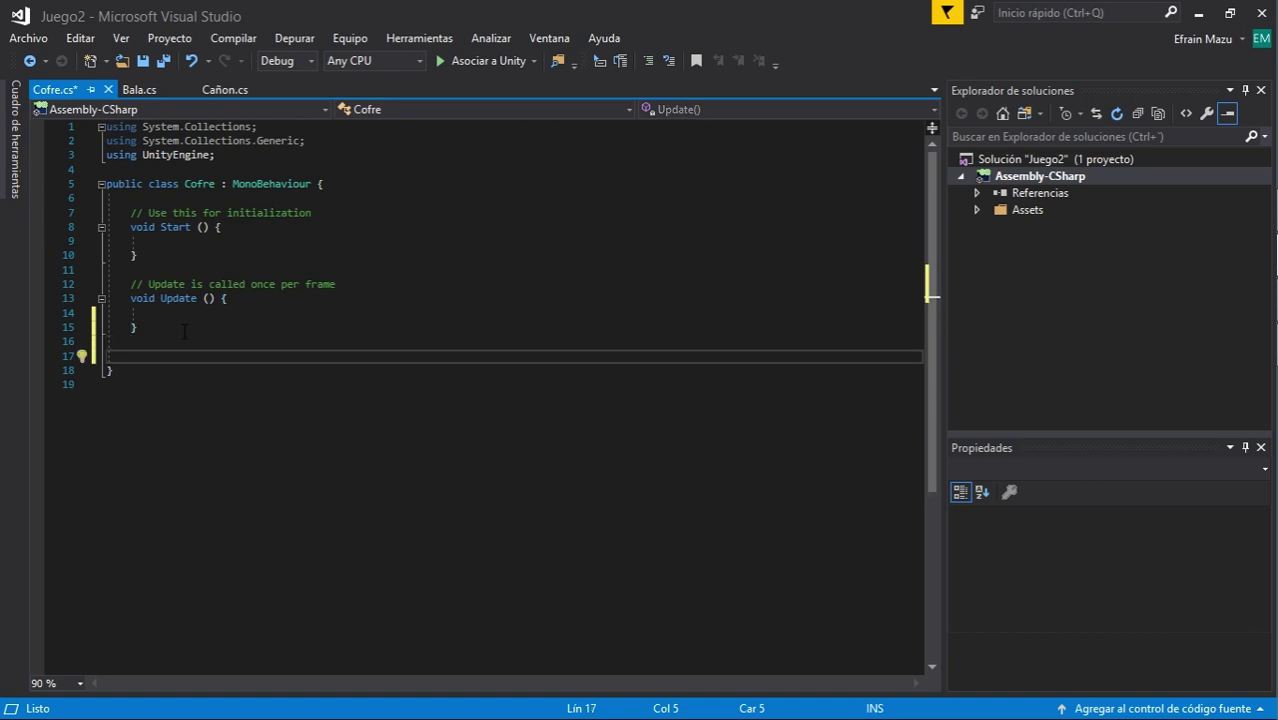
text(pri)
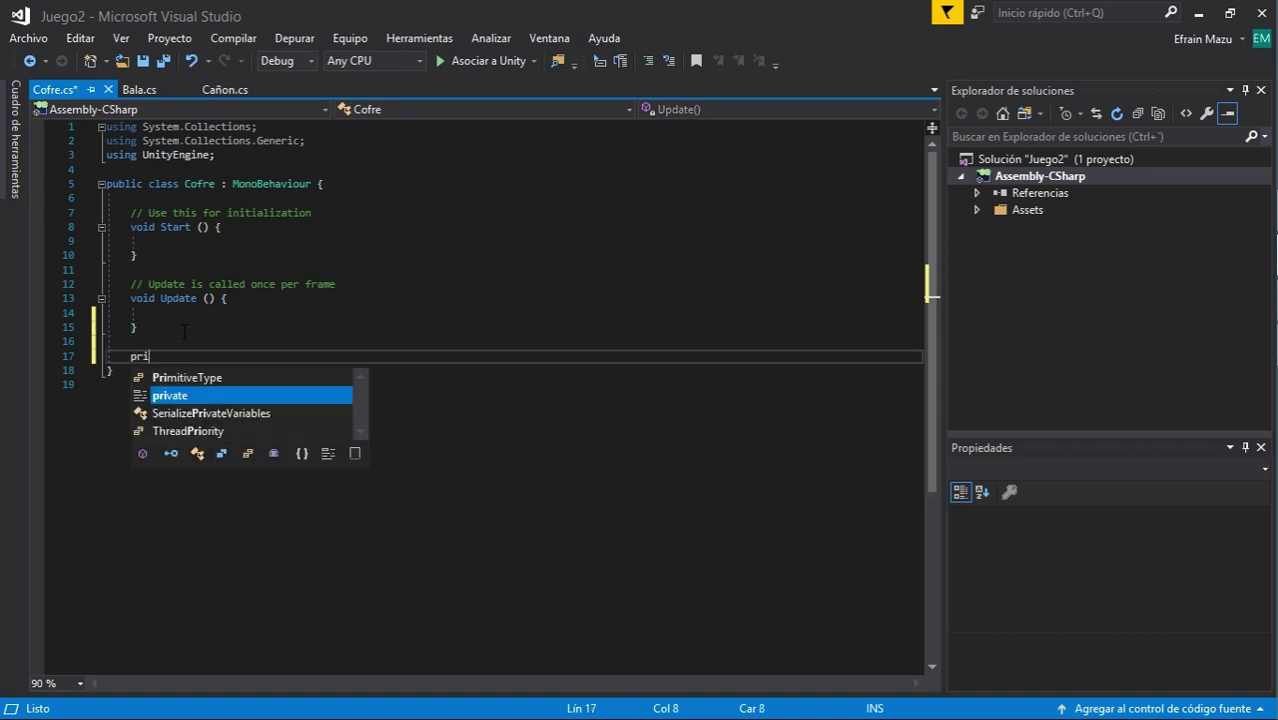
key(Tab)
text(void )
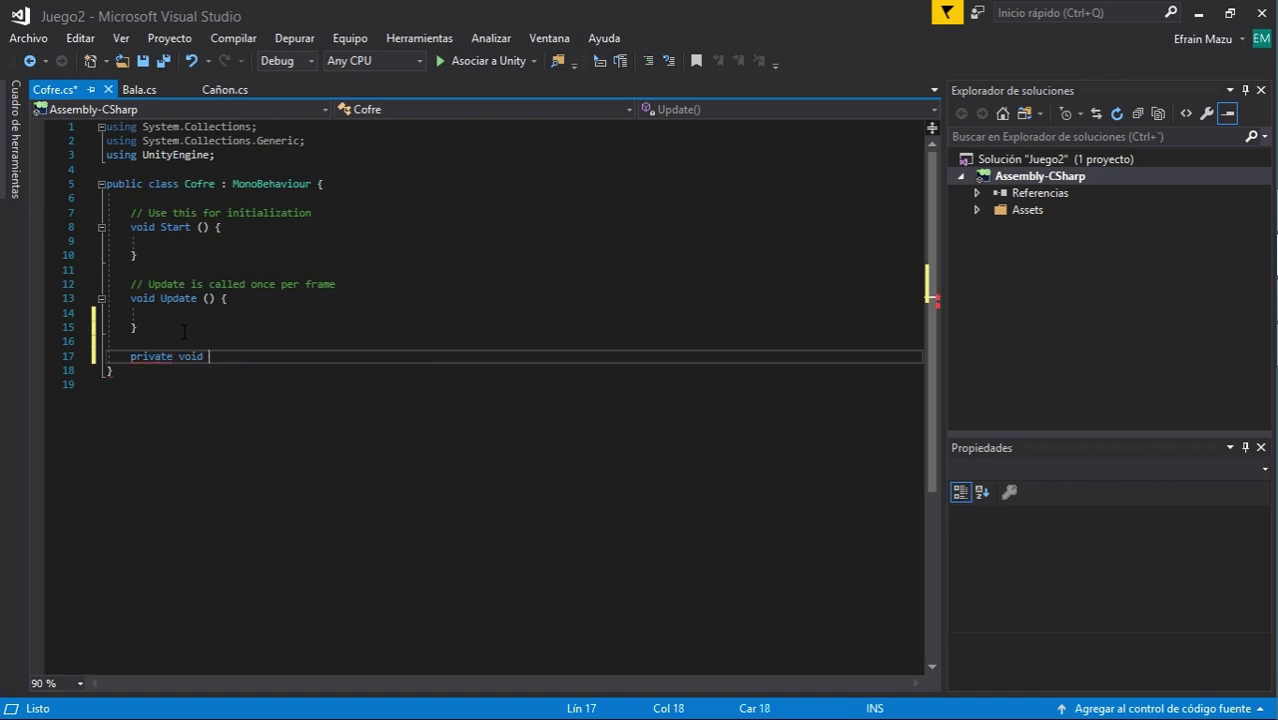
text(On)
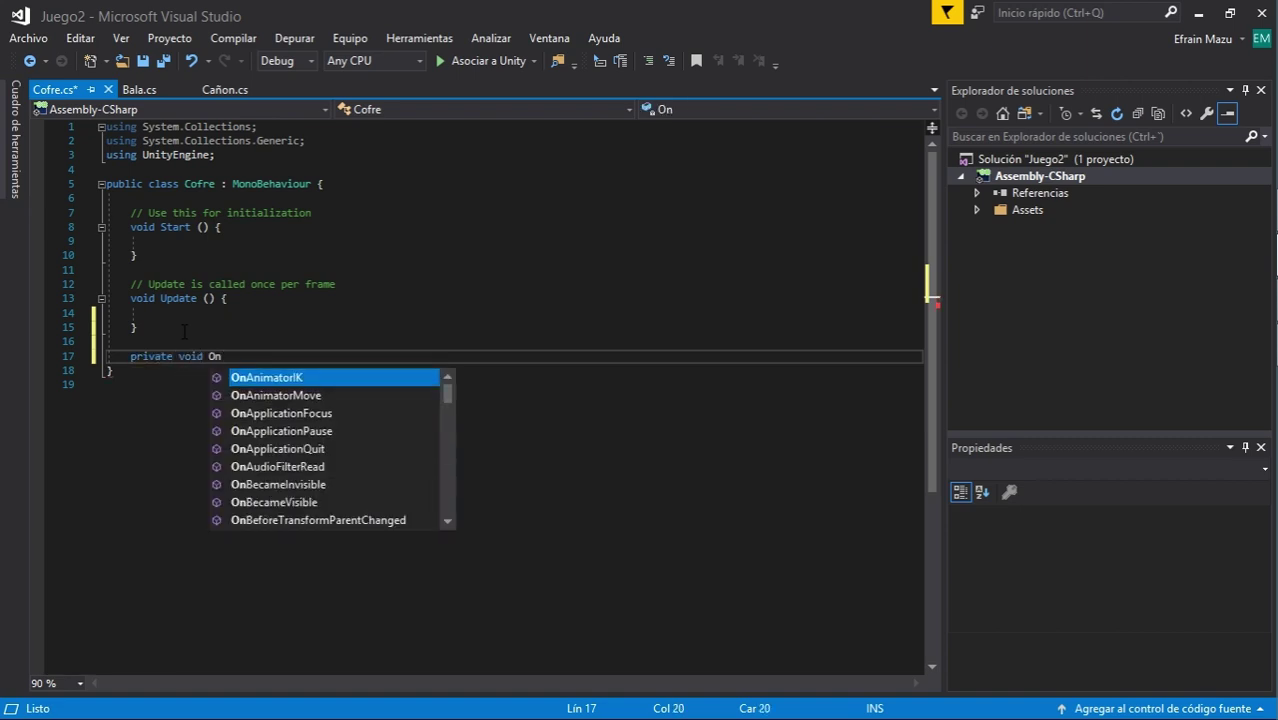
text(co)
key(Down)
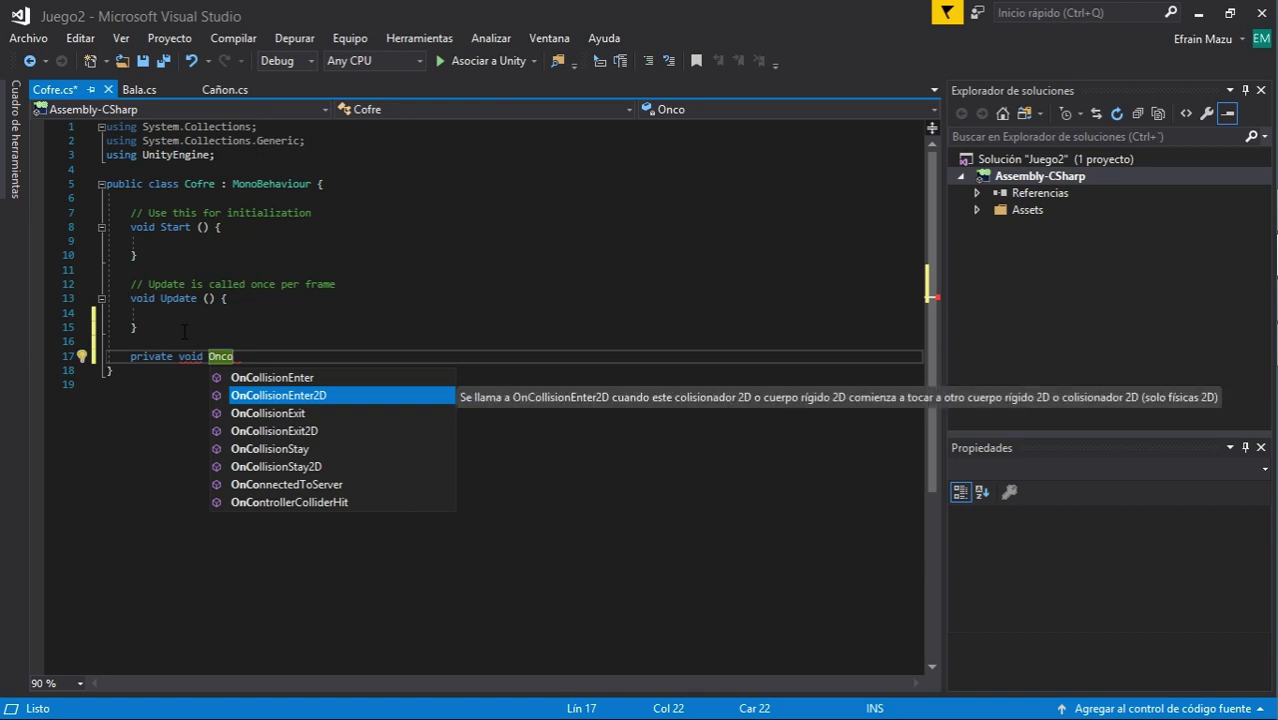
key(Tab)
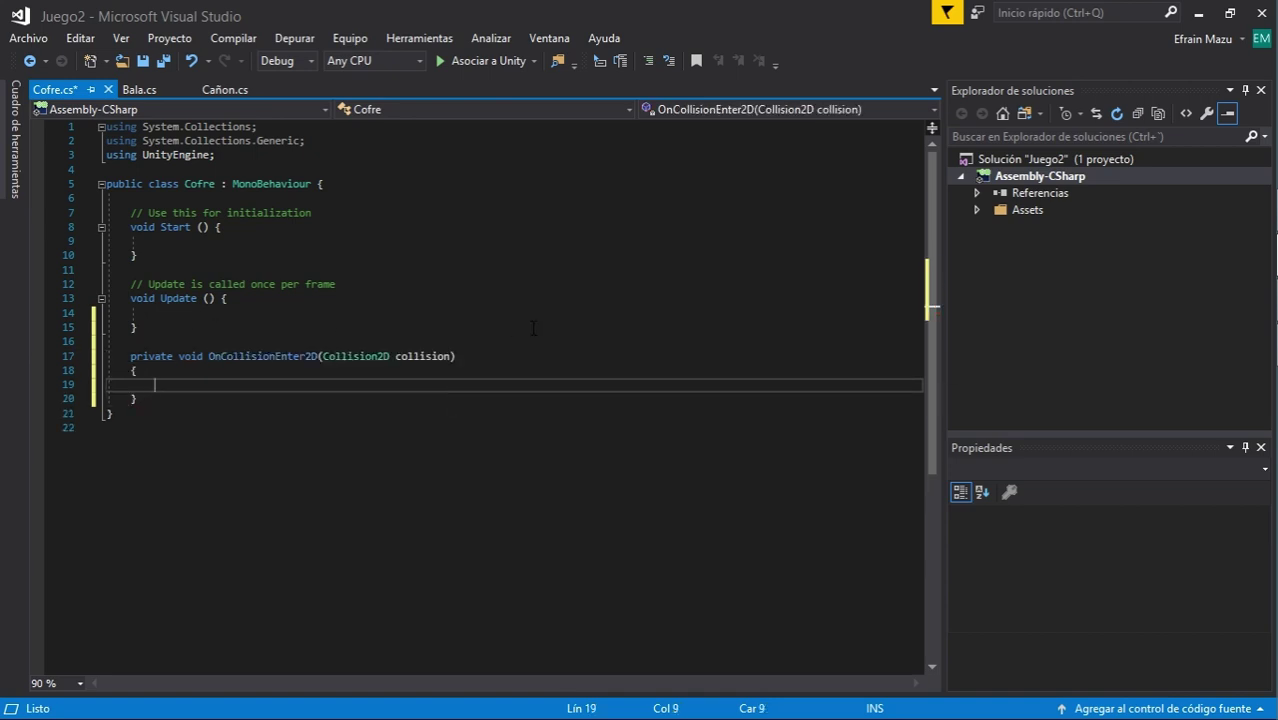
Rename the collision parameter to c1 and write if(c1.gameObject.tag == "Piso")
click(450, 358)
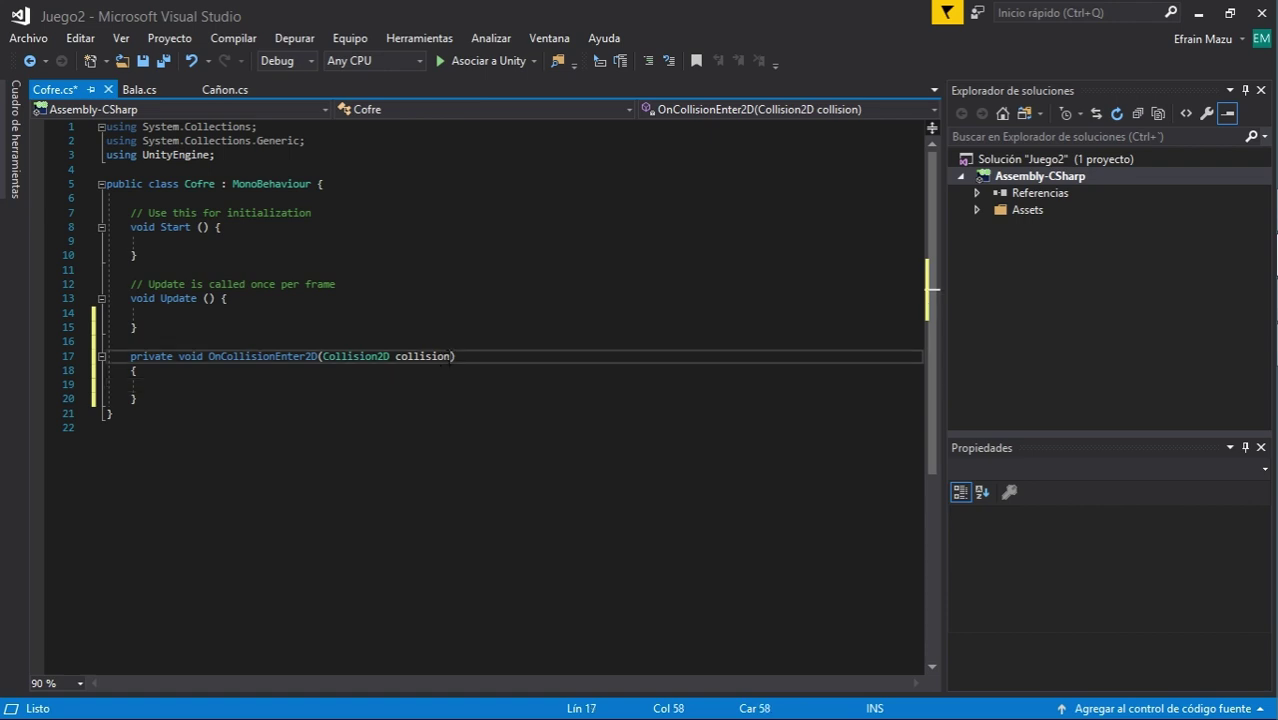
key(BackSpace)
key(BackSpace)
key(BackSpace)
key(BackSpace)
key(BackSpace)
key(BackSpace)
key(BackSpace)
key(BackSpace)
text(1)
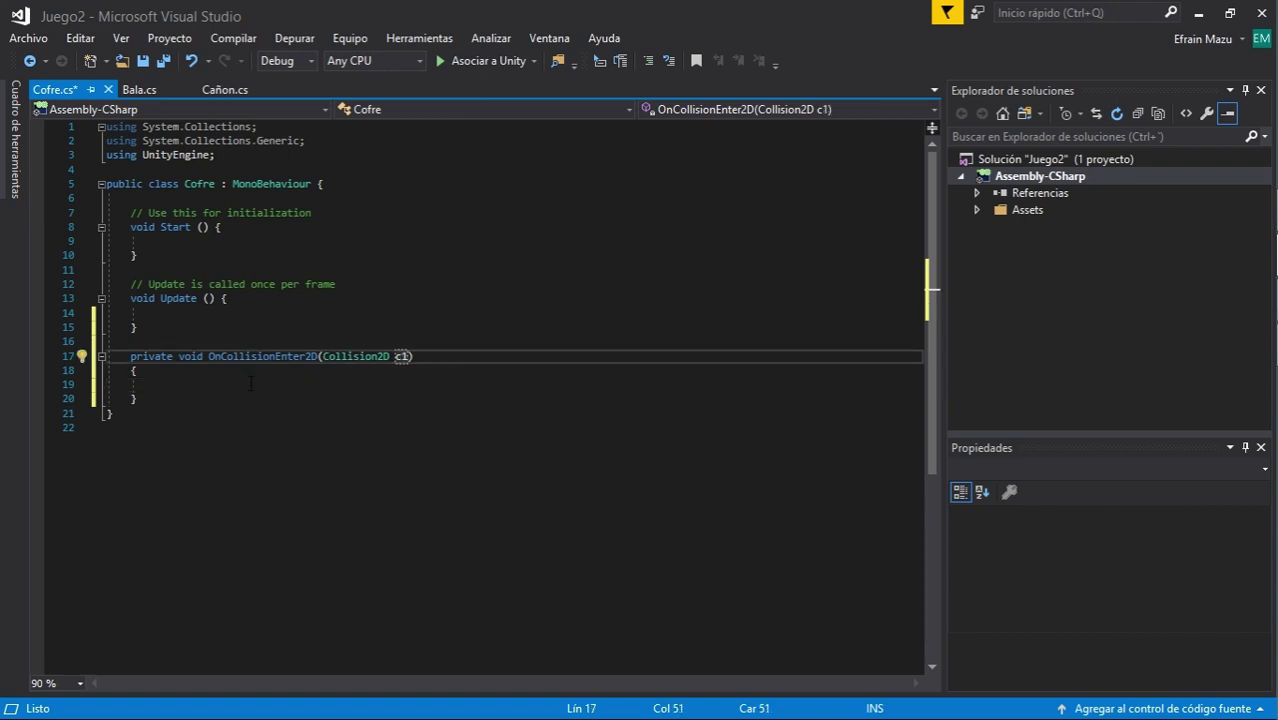
click(252, 384)
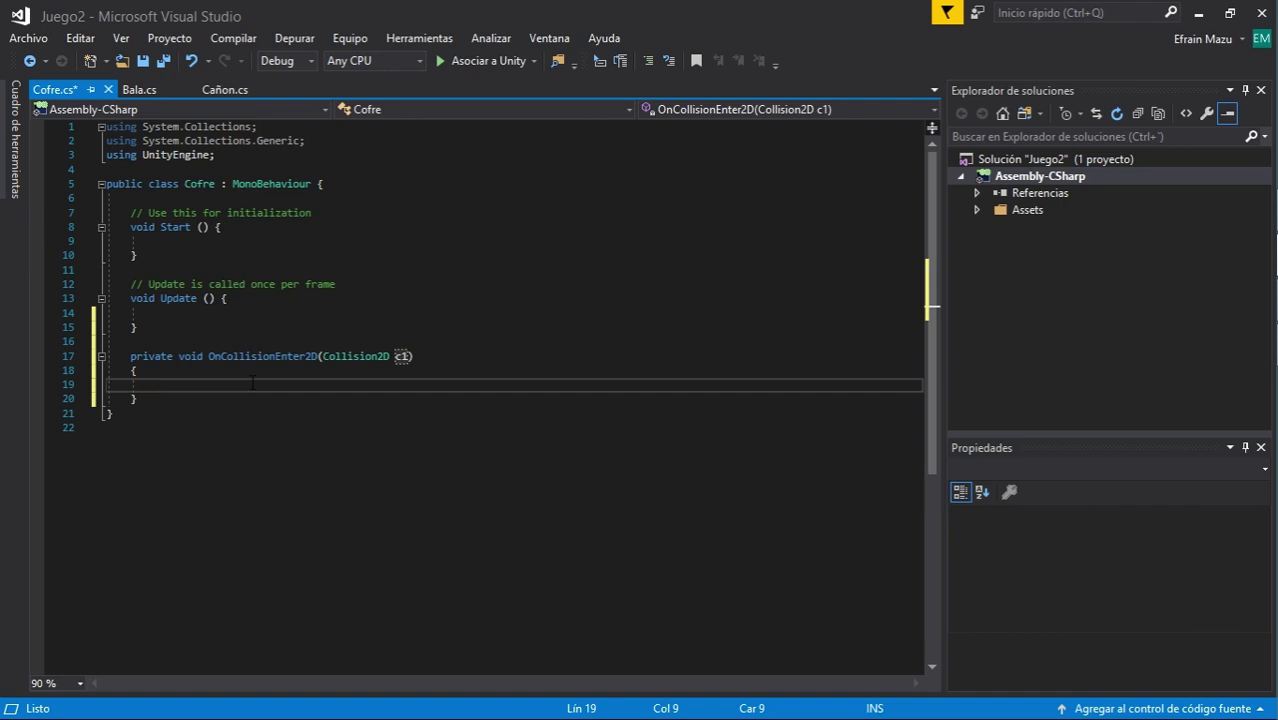
text(if(c)
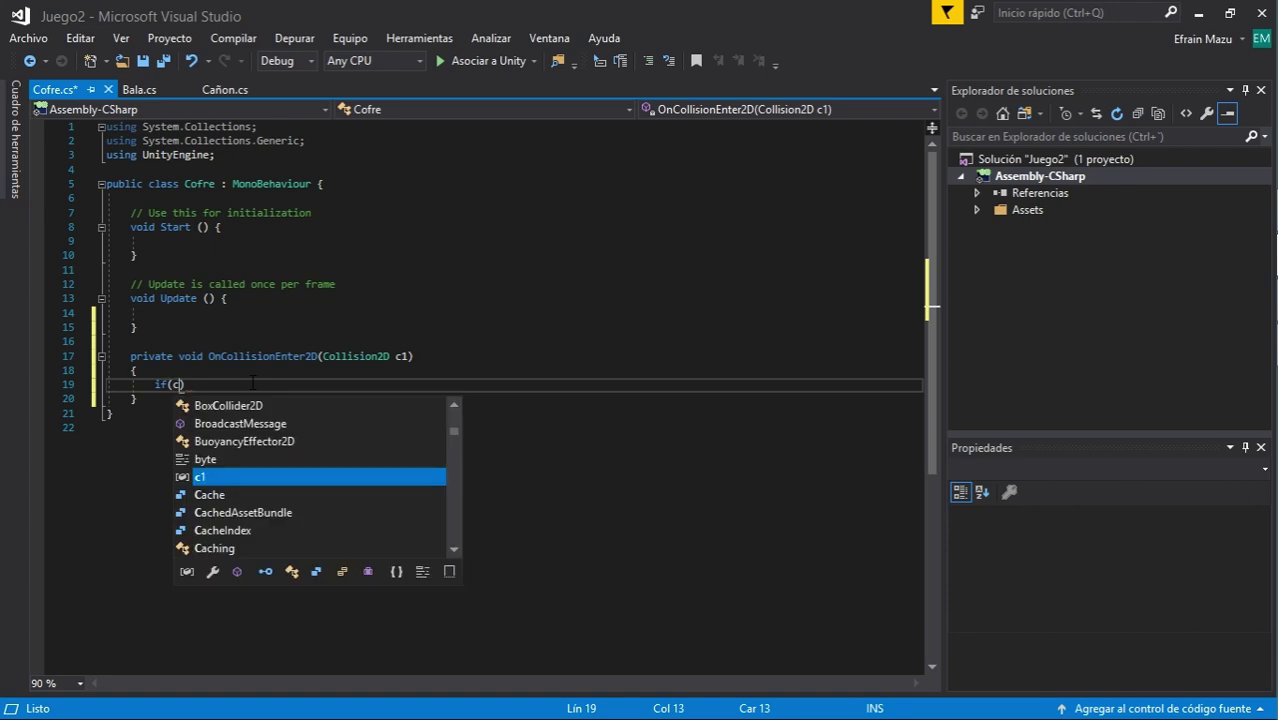
text(1.)
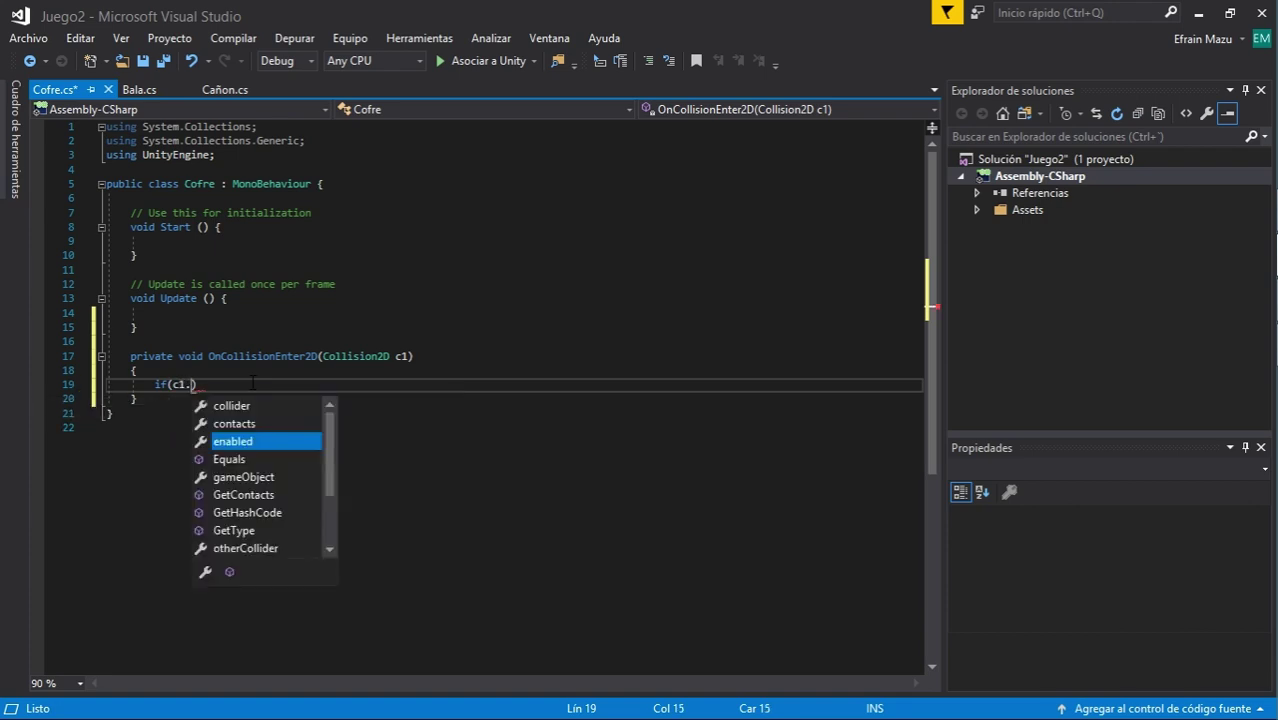
text(game)
key(Tab)
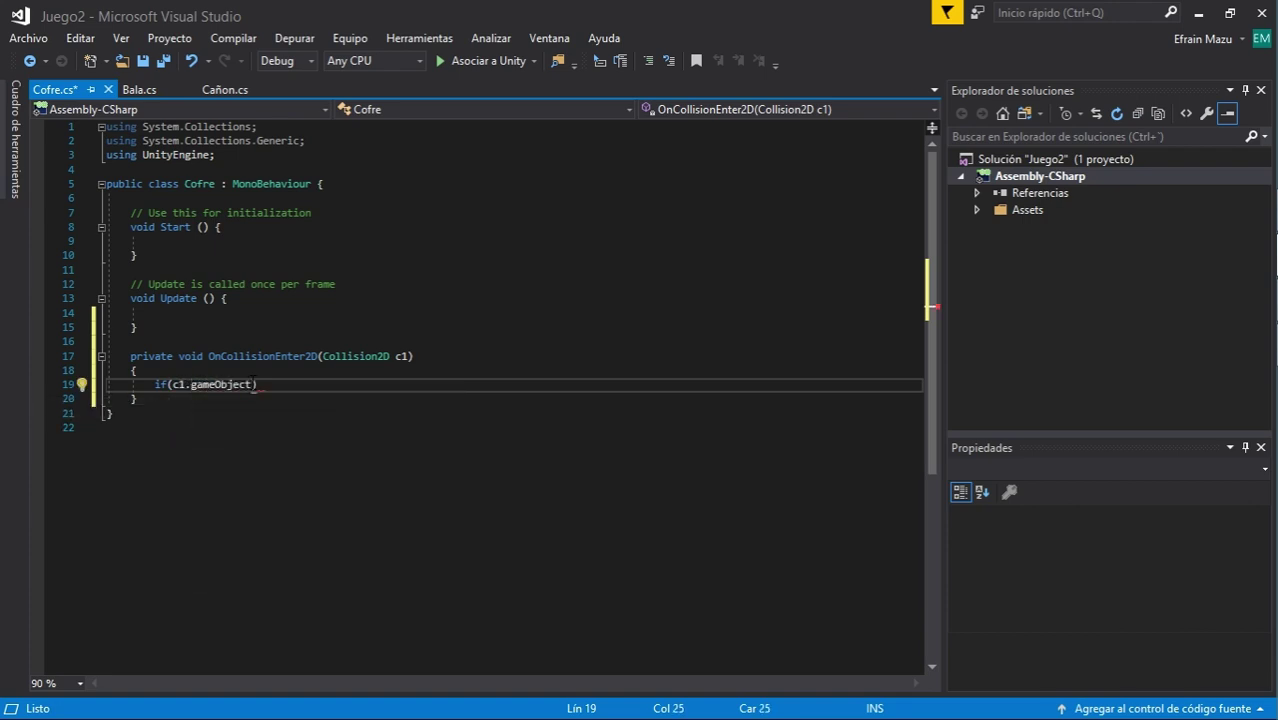
text(.tag )
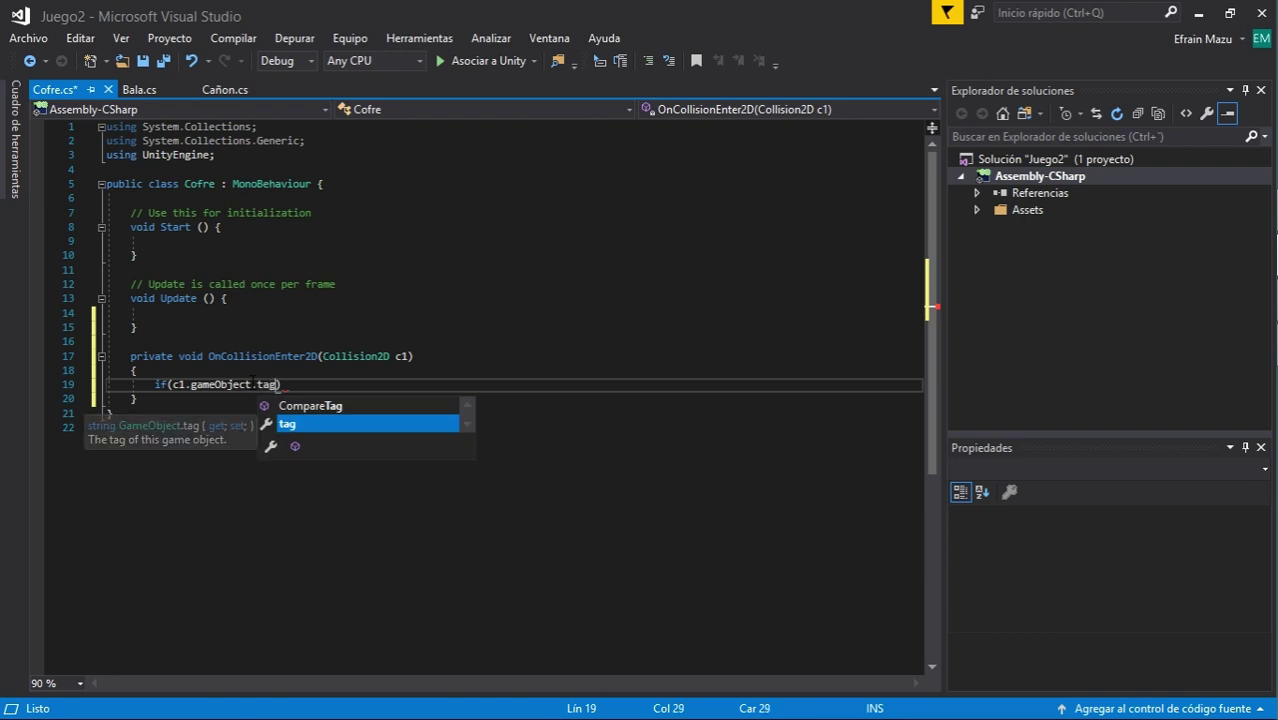
text(== )
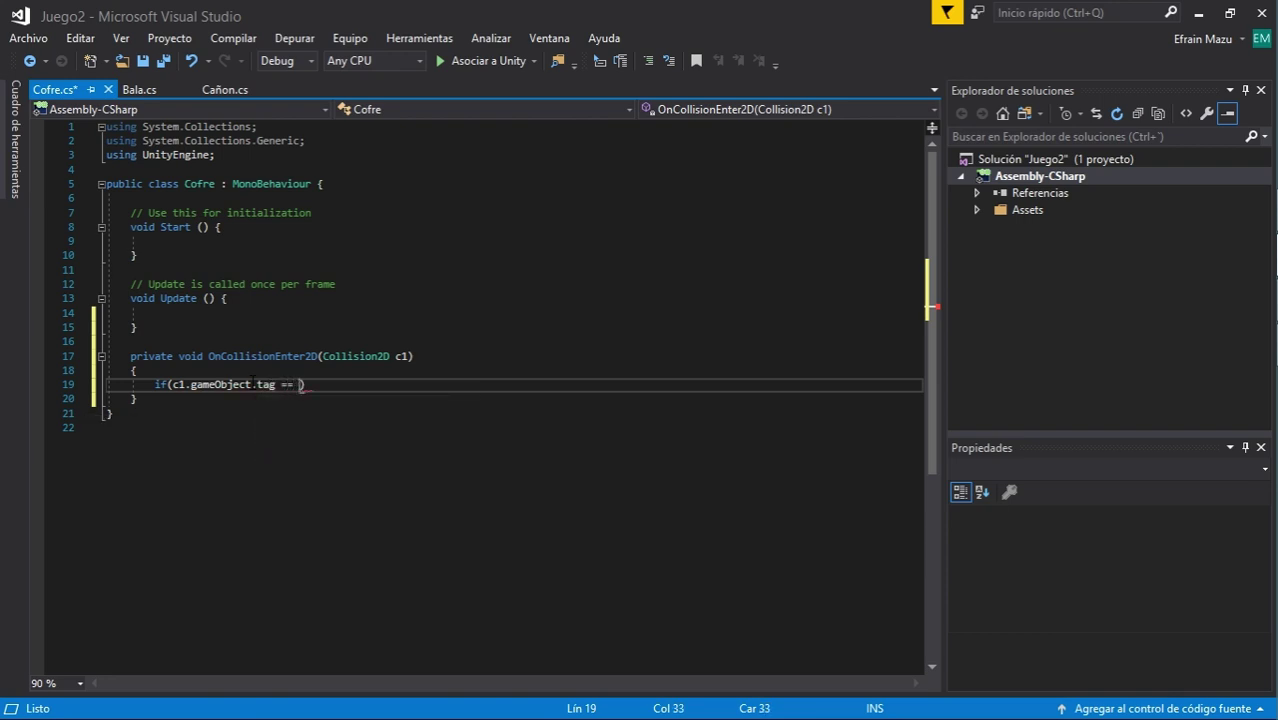
text("Piso)
text("))
mouse_move(1268, 258)
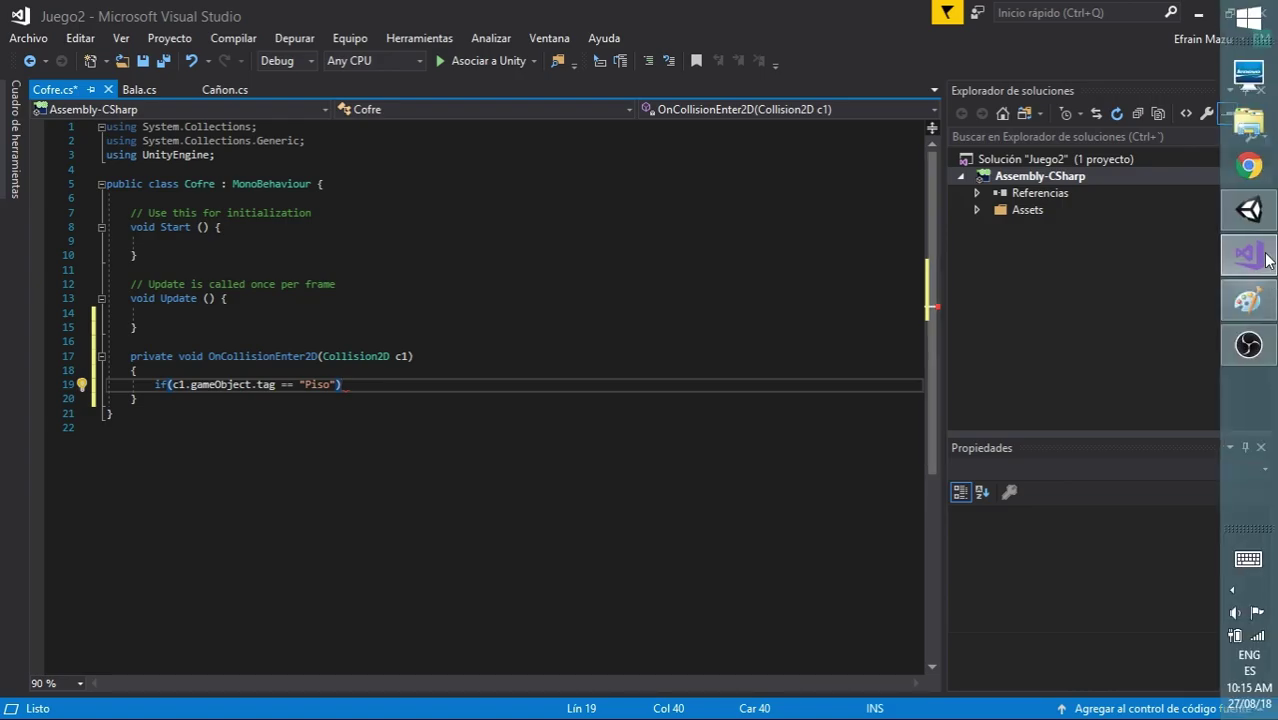
click(1249, 210)
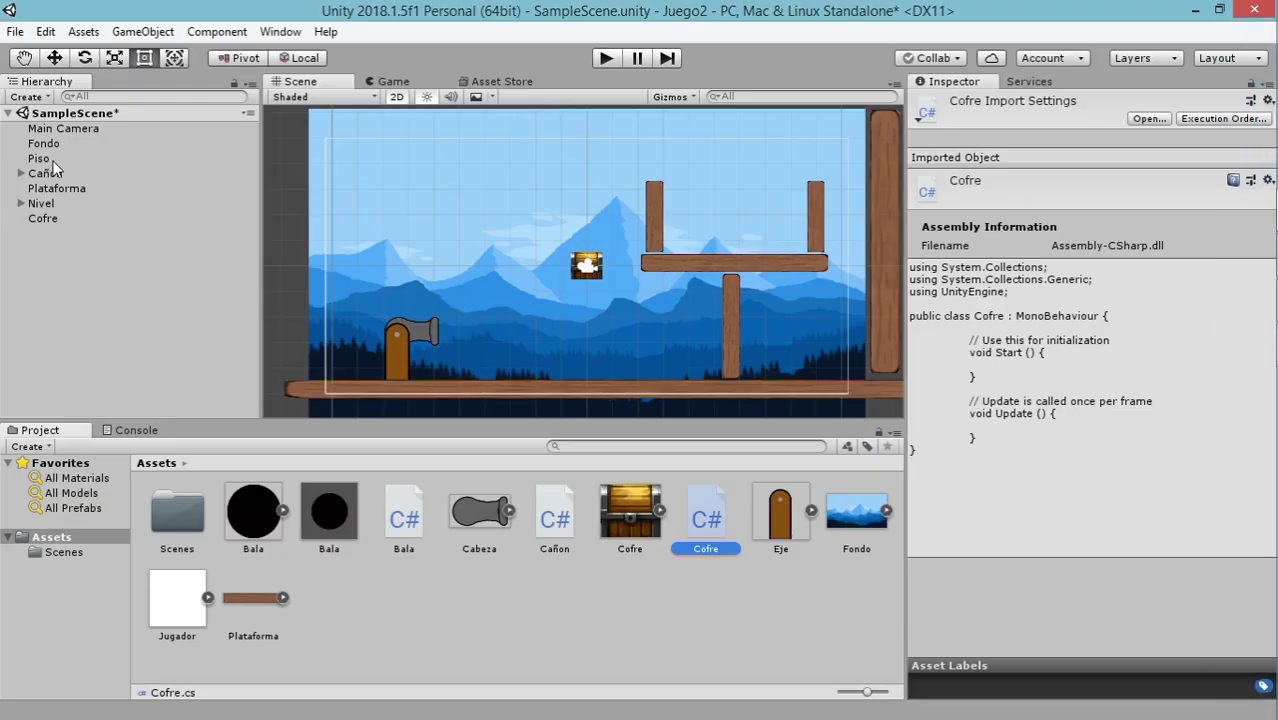
click(48, 204)
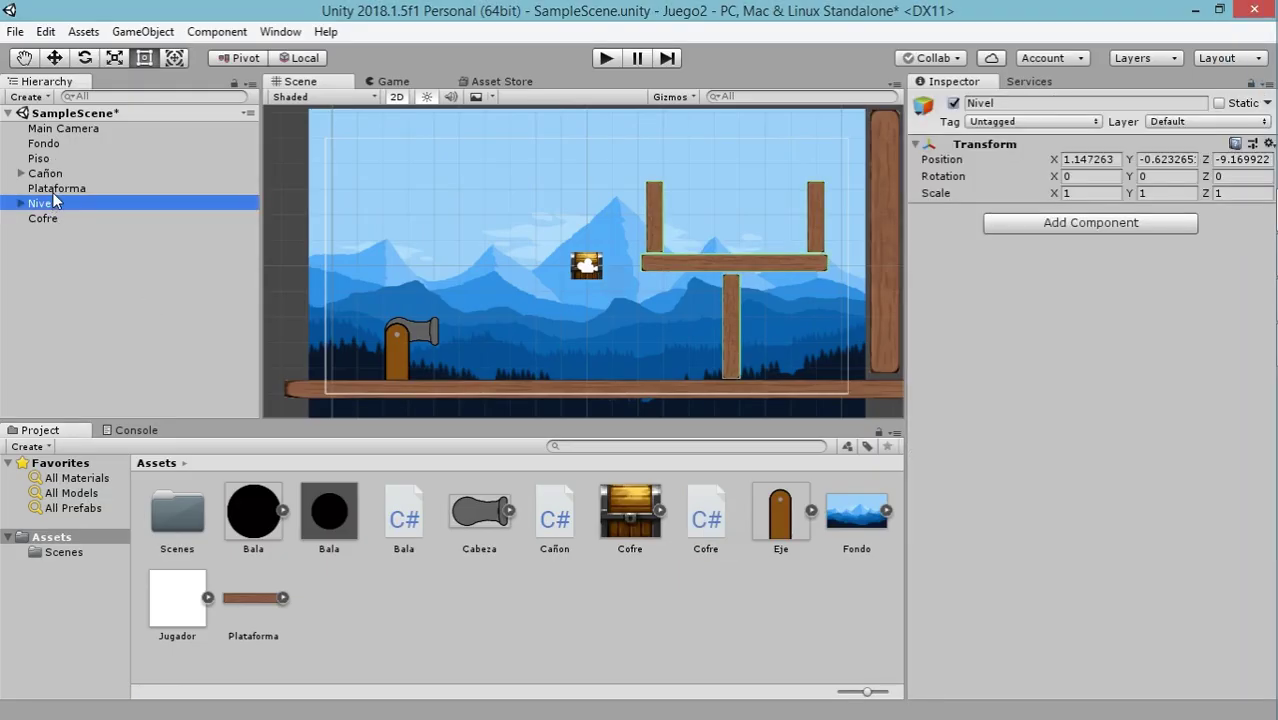
click(40, 158)
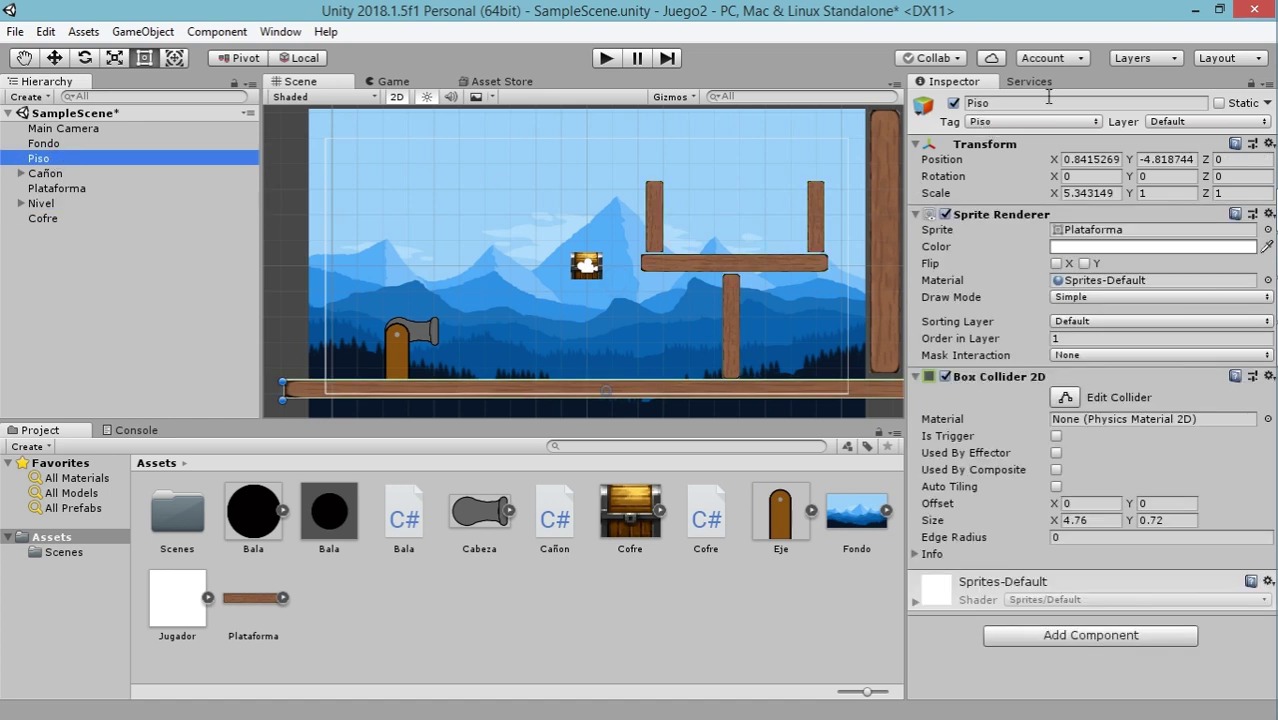
mouse_move(1250, 212)
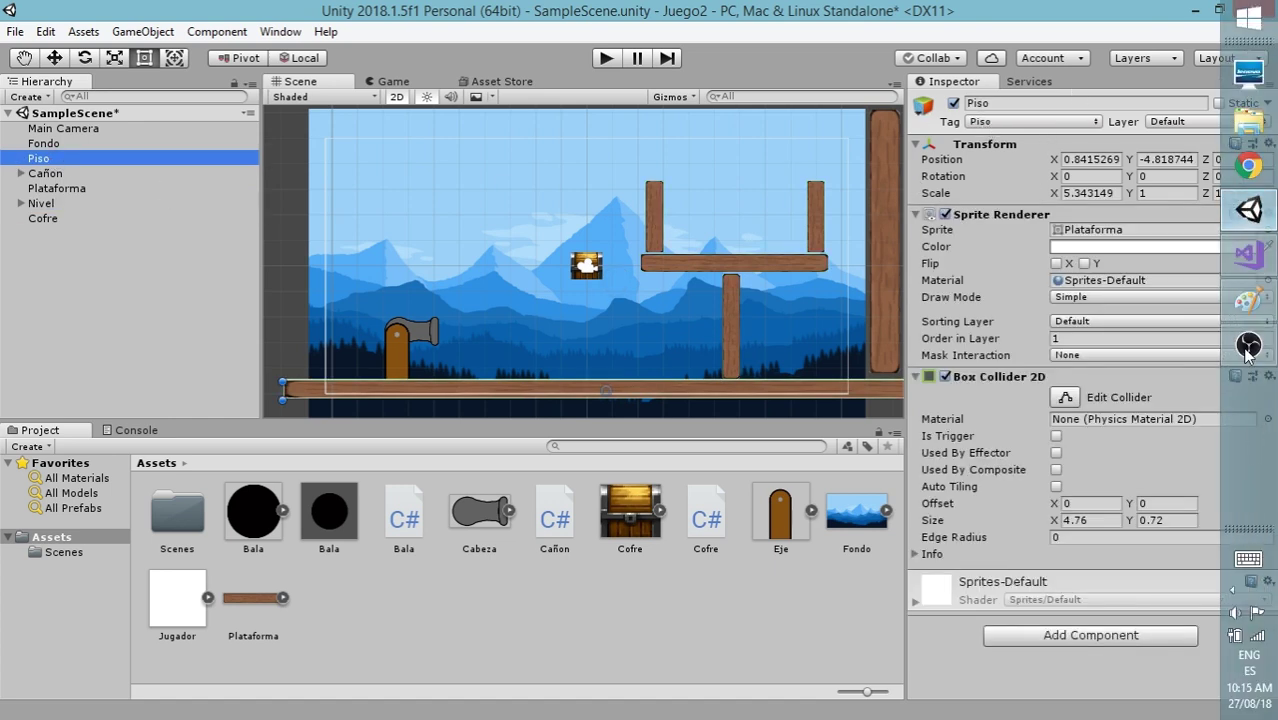
click(1242, 250)
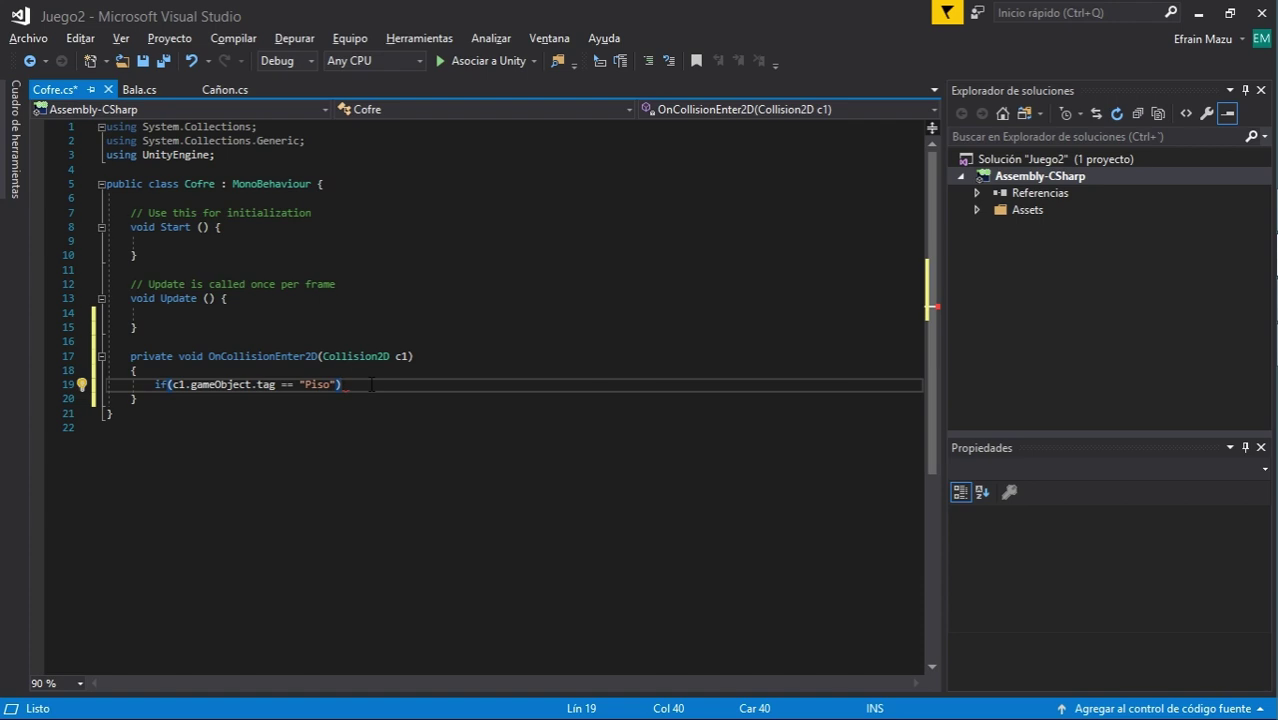
Add a block under the Piso check that calls Destroy(this.gameObject);
text({)
key(Return)
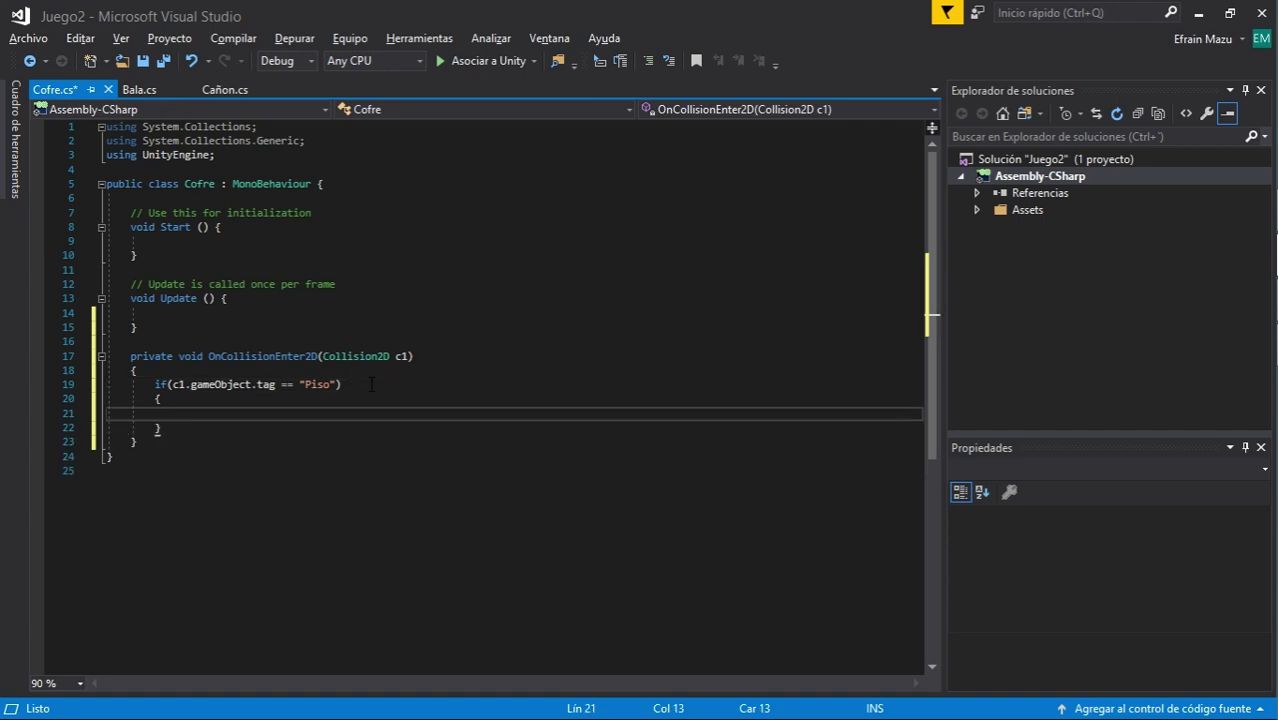
text(Des)
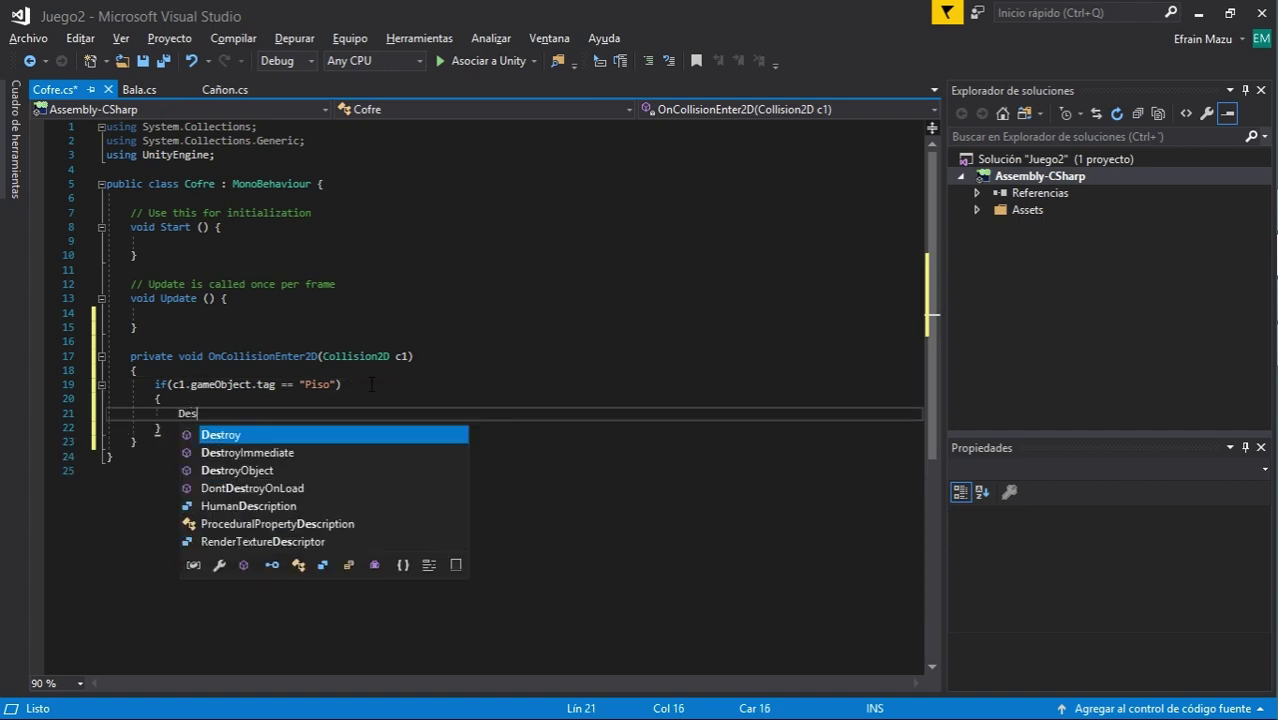
key(Tab)
text(()
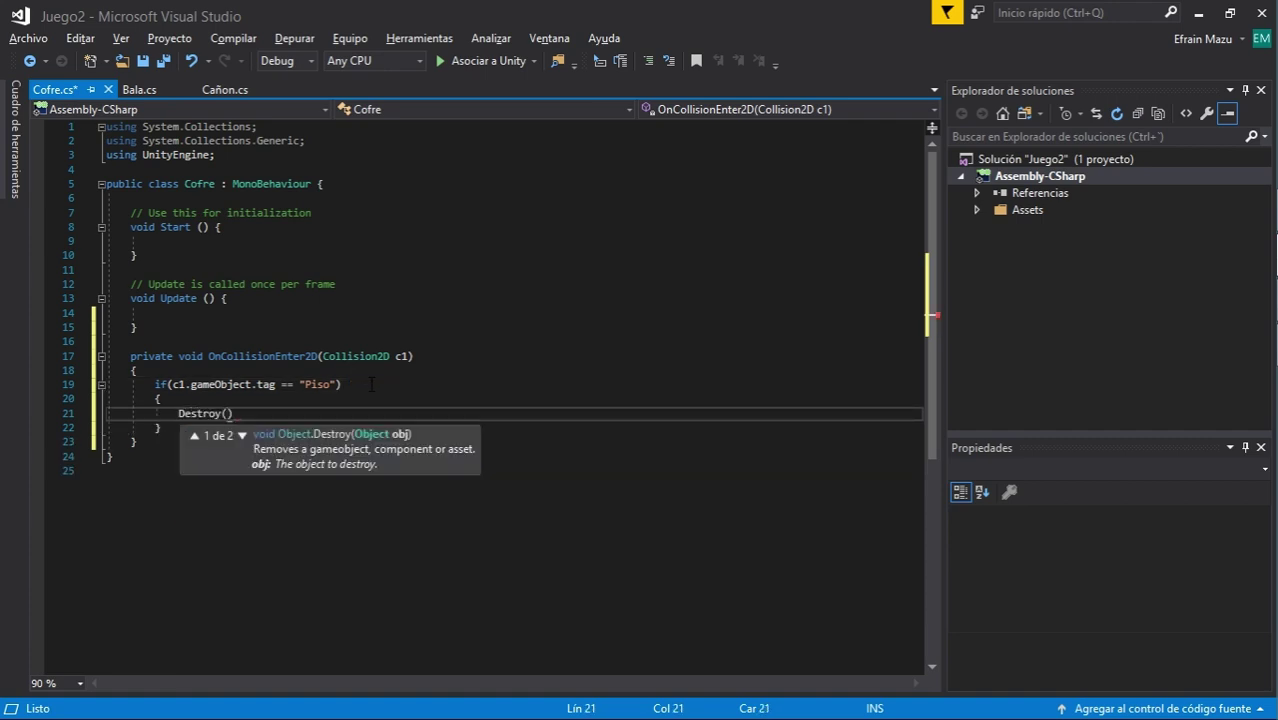
text(this.g)
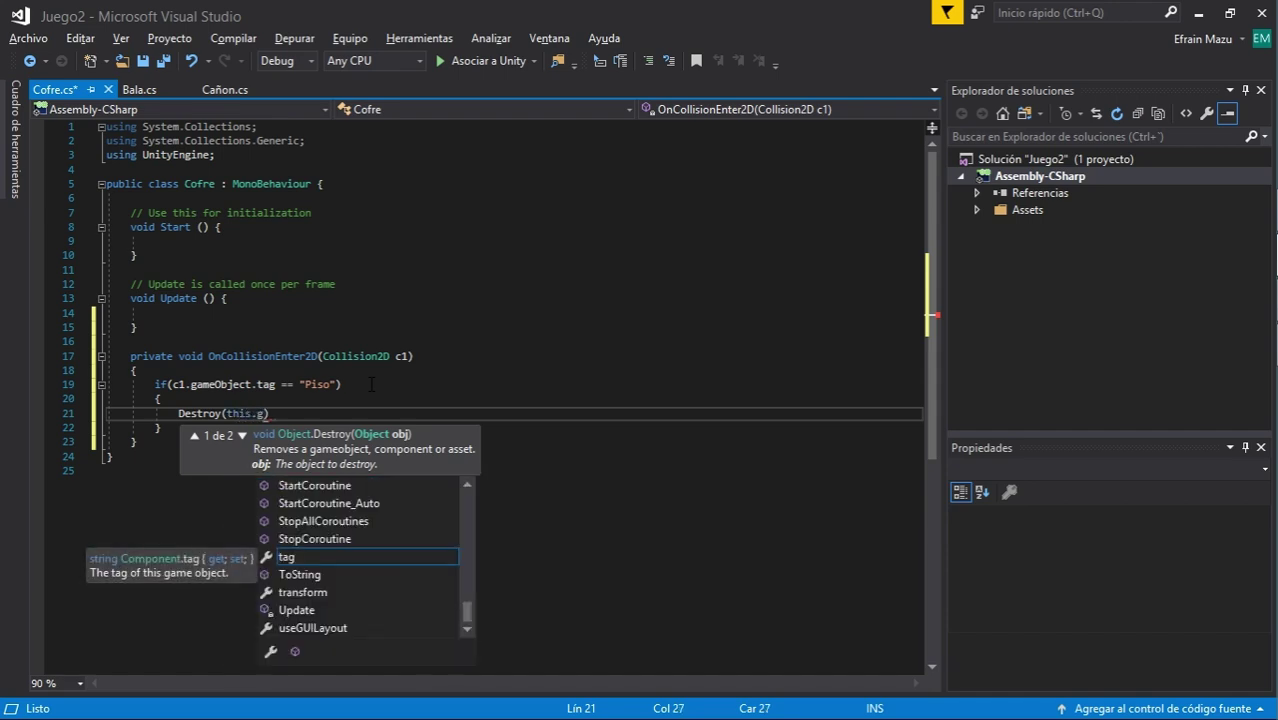
text(ame)
key(Tab)
text())
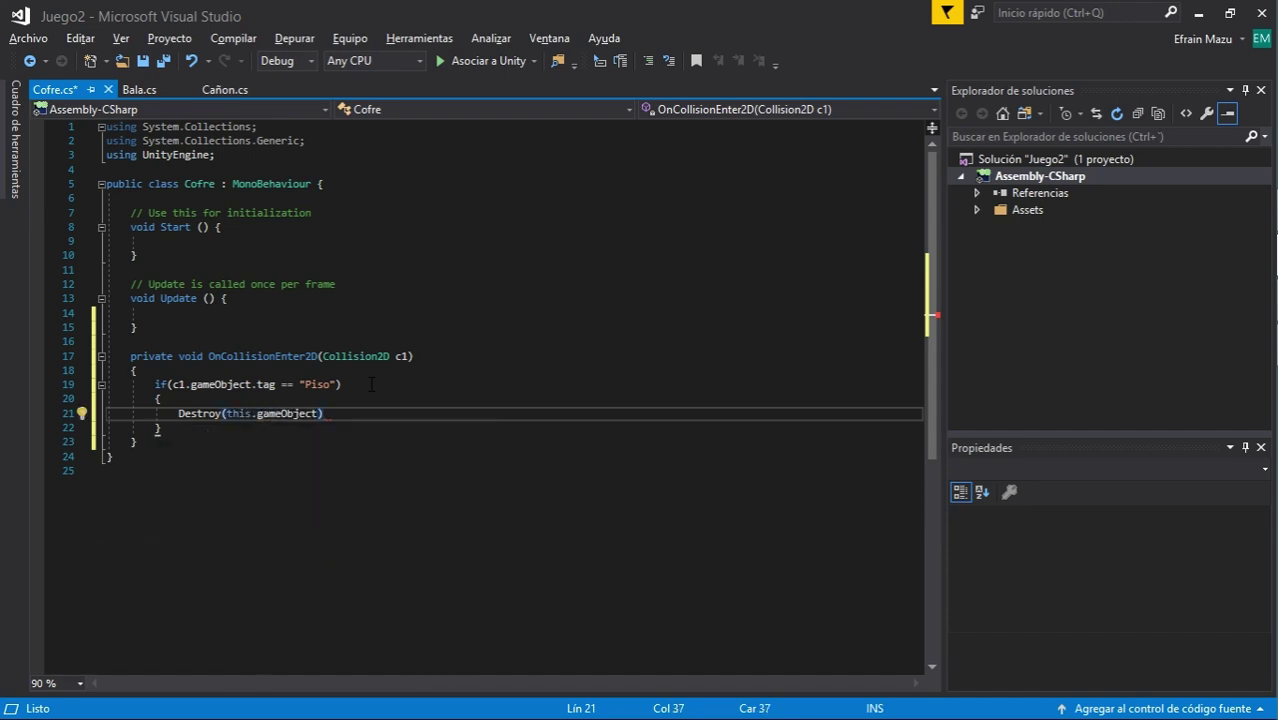
text(;)
On a new line after that block, start if(c1.gameObject.tag == "Bala")
click(214, 433)
key(Left)
key(Return)
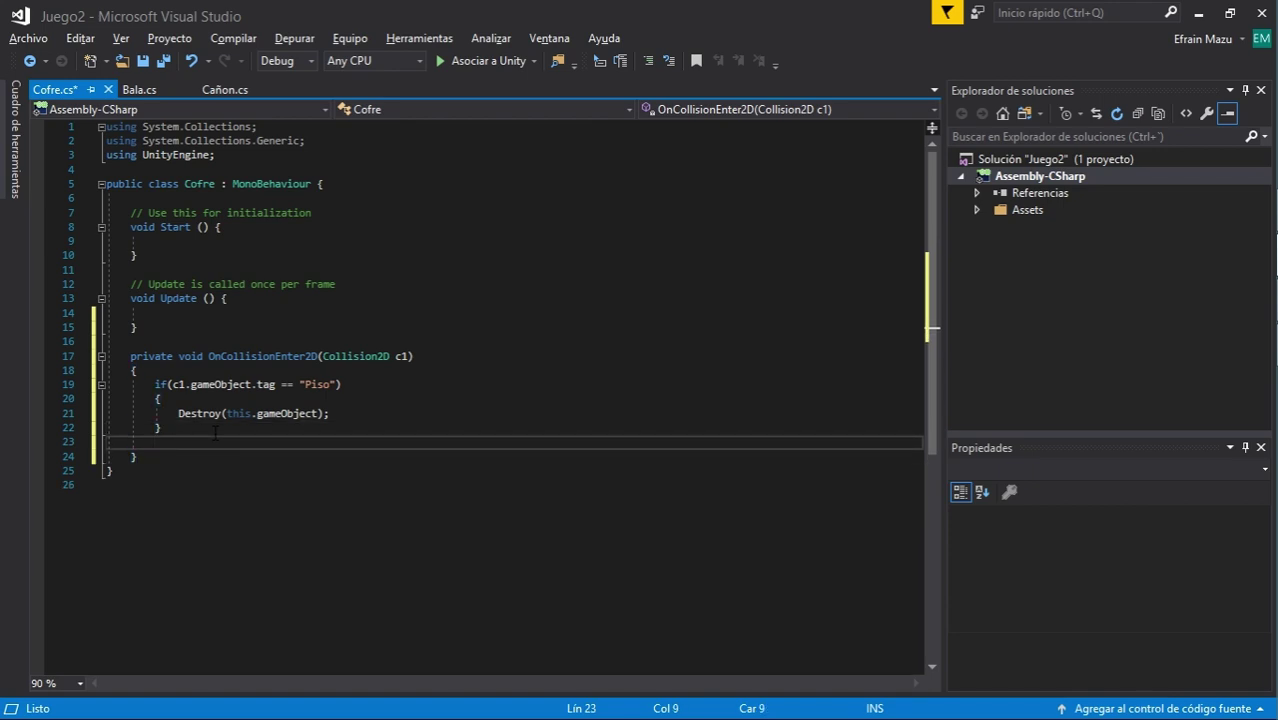
text(if()
text(c1.gameObject.)
text(tag == )
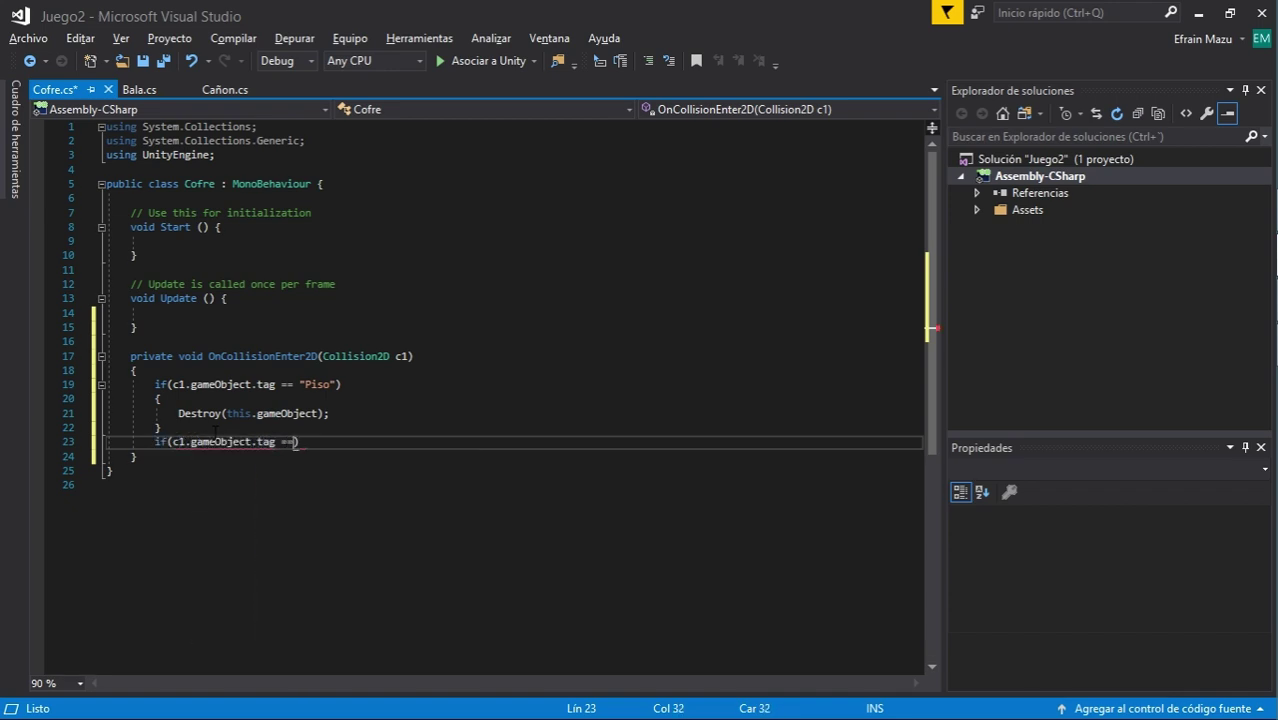
text("Bala)
click(1247, 213)
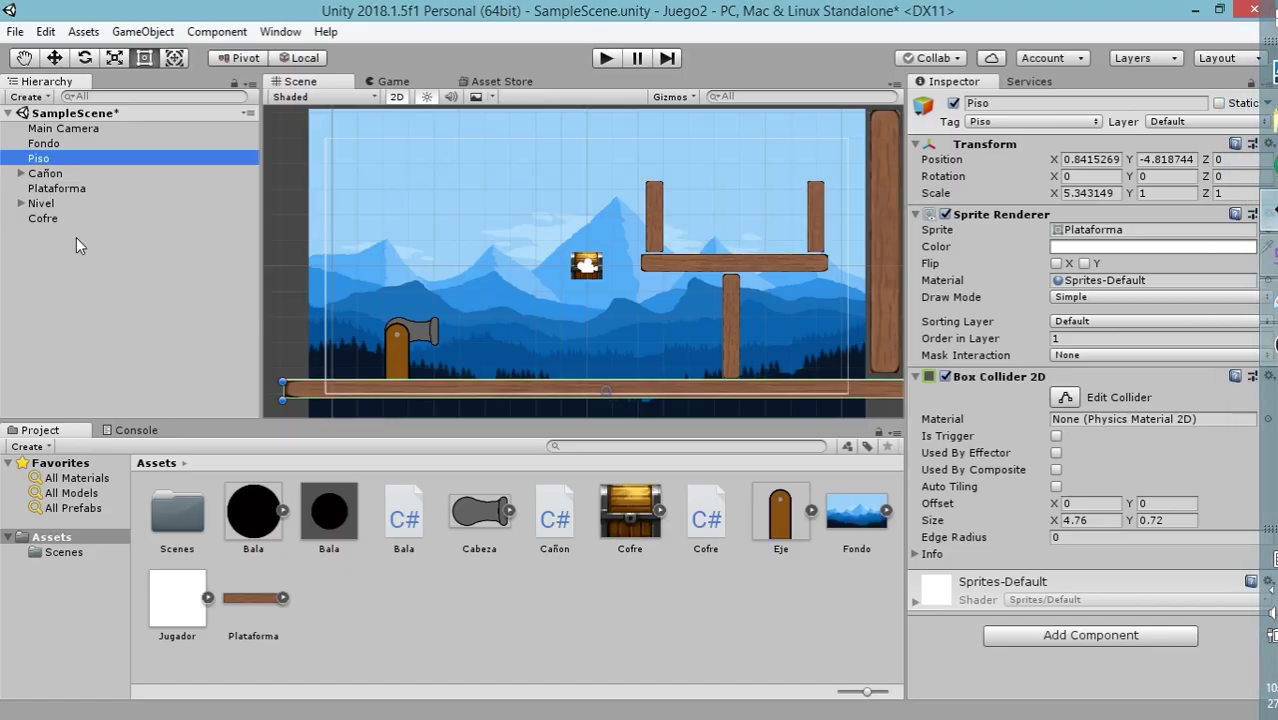
click(340, 512)
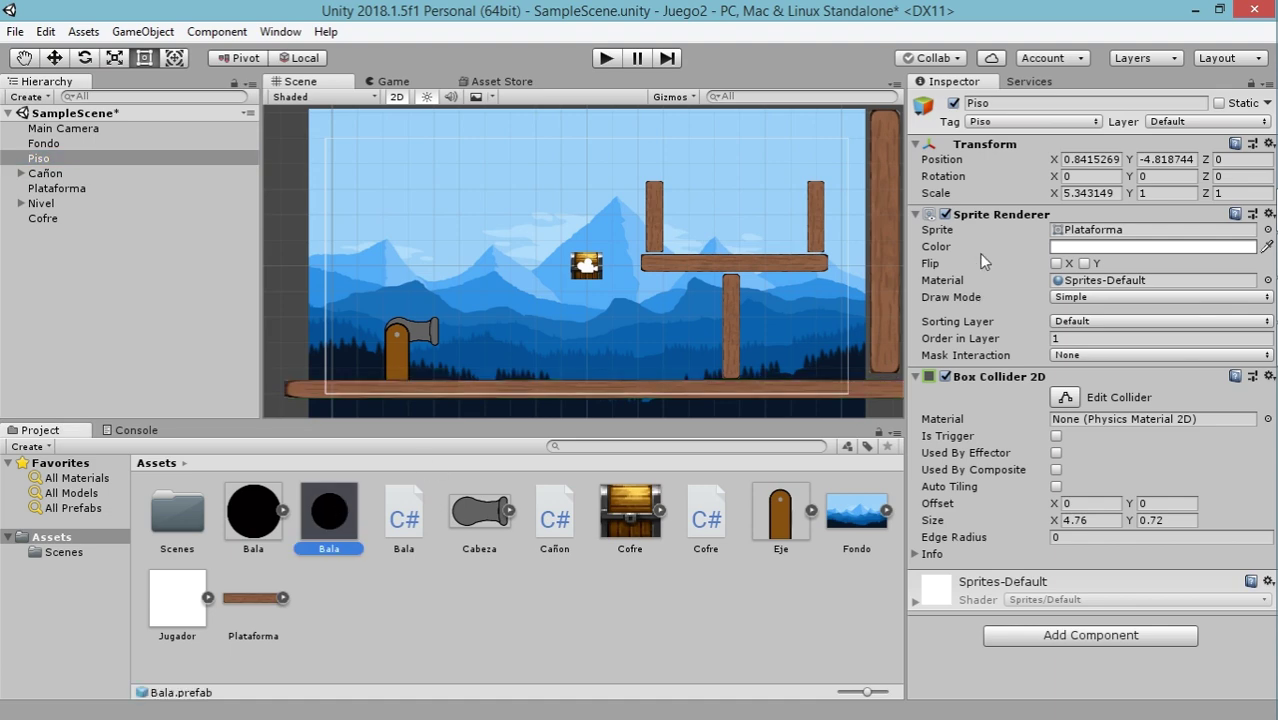
mouse_move(1270, 300)
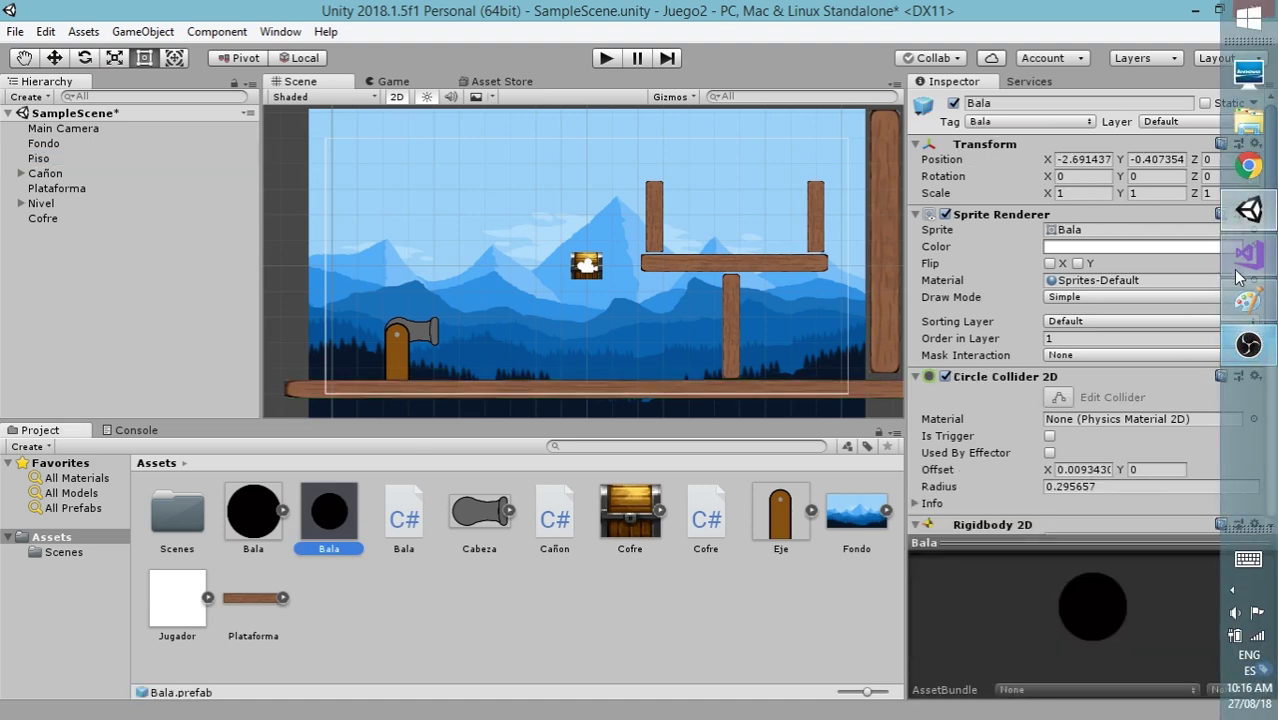
click(1258, 218)
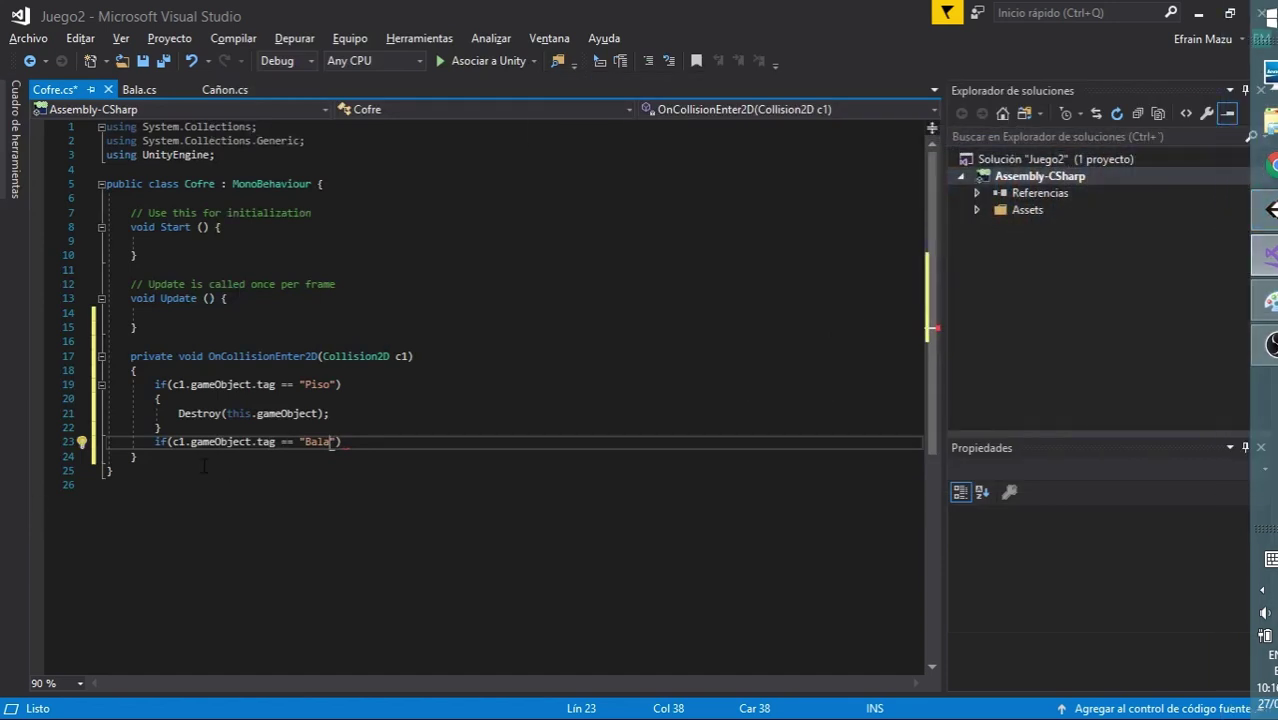
Open a block for the Bala check containing Destroy(this.gameObject);
click(370, 447)
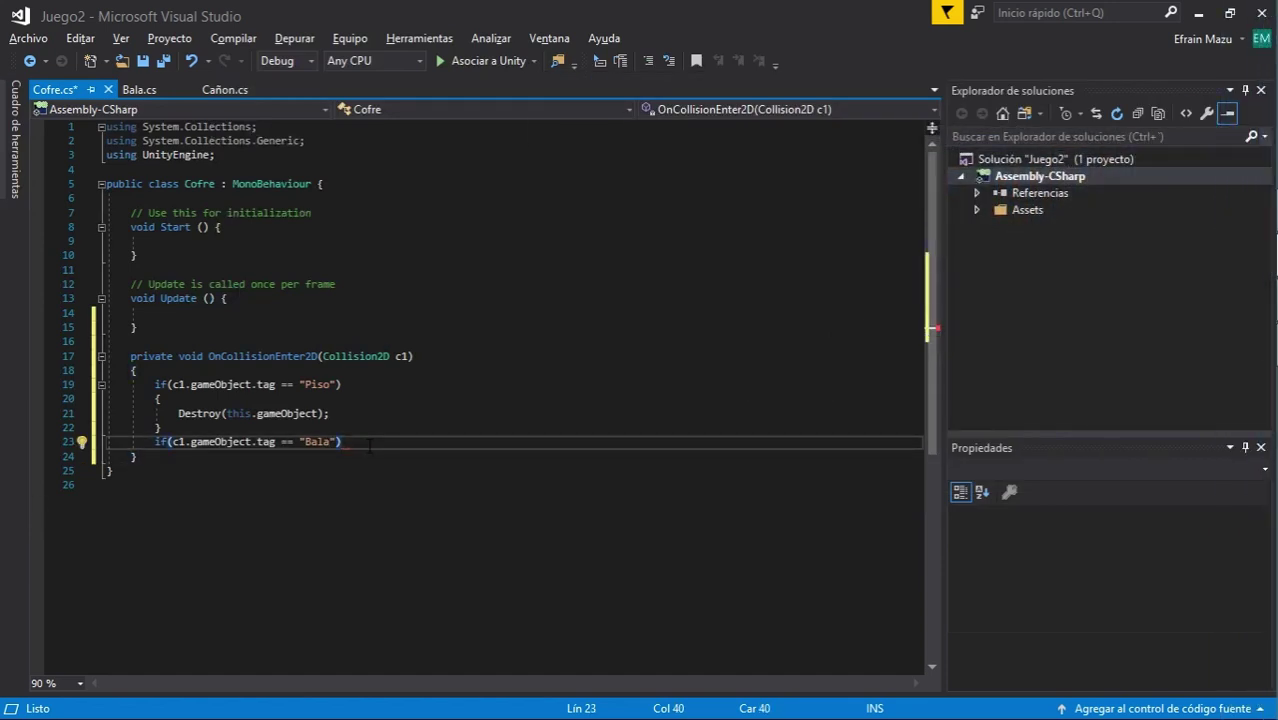
text({)
key(Return)
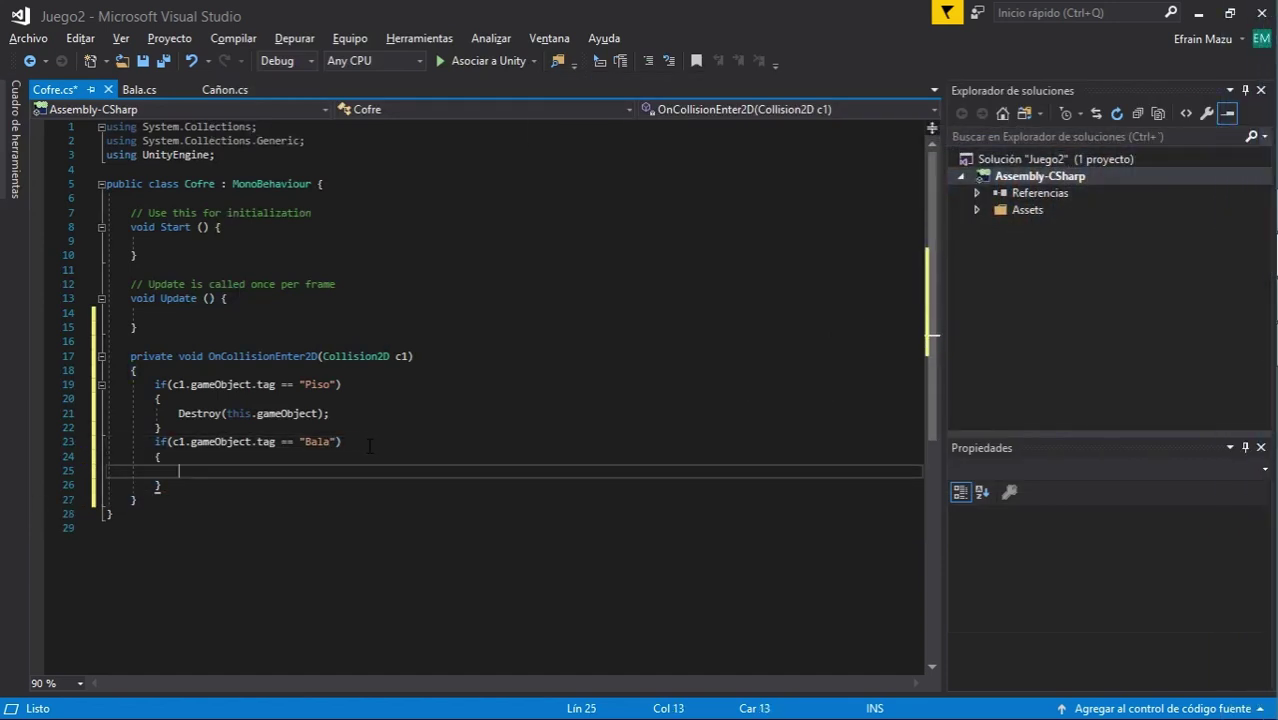
text(Des)
key(Tab)
text((this,)
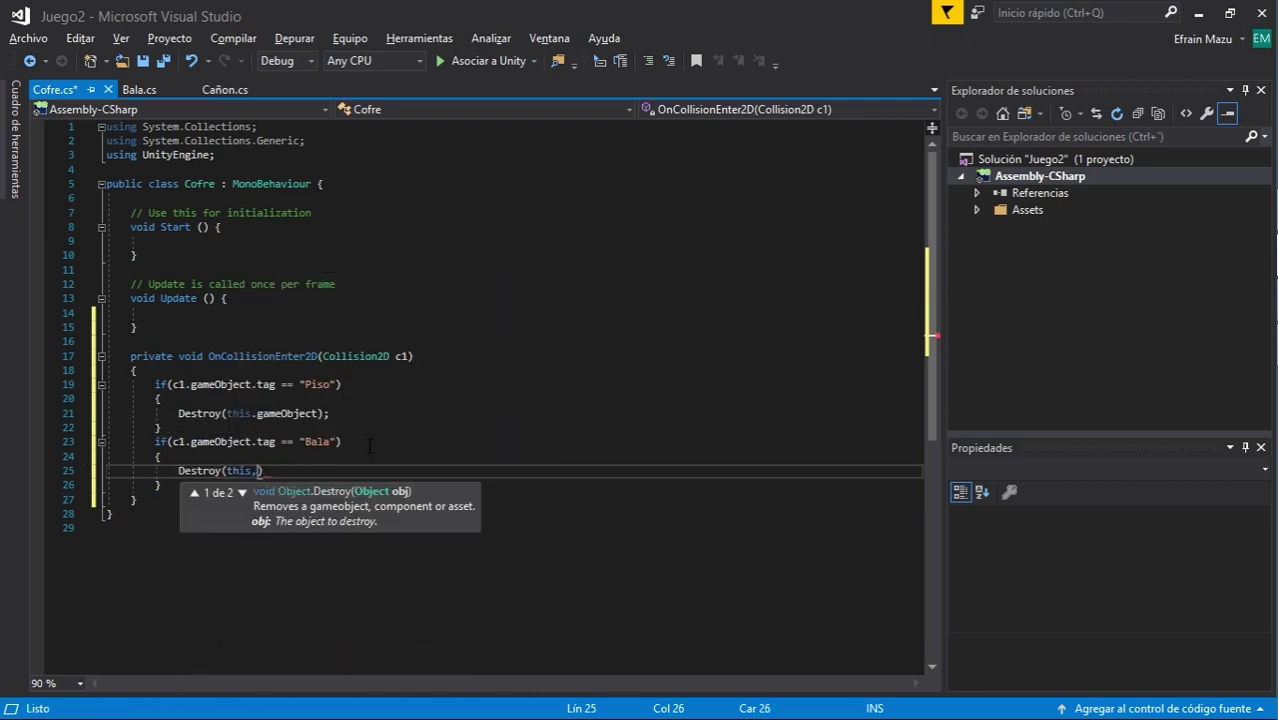
key(BackSpace)
text(.game)
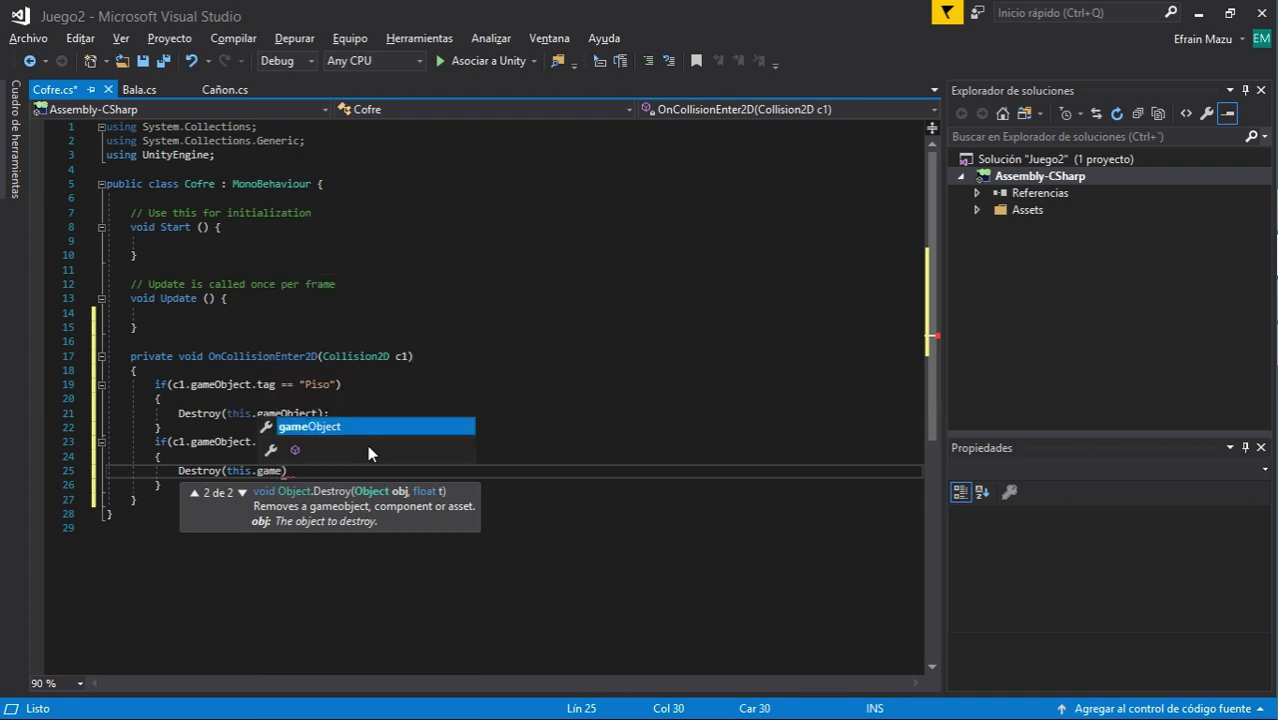
key(Tab)
text())
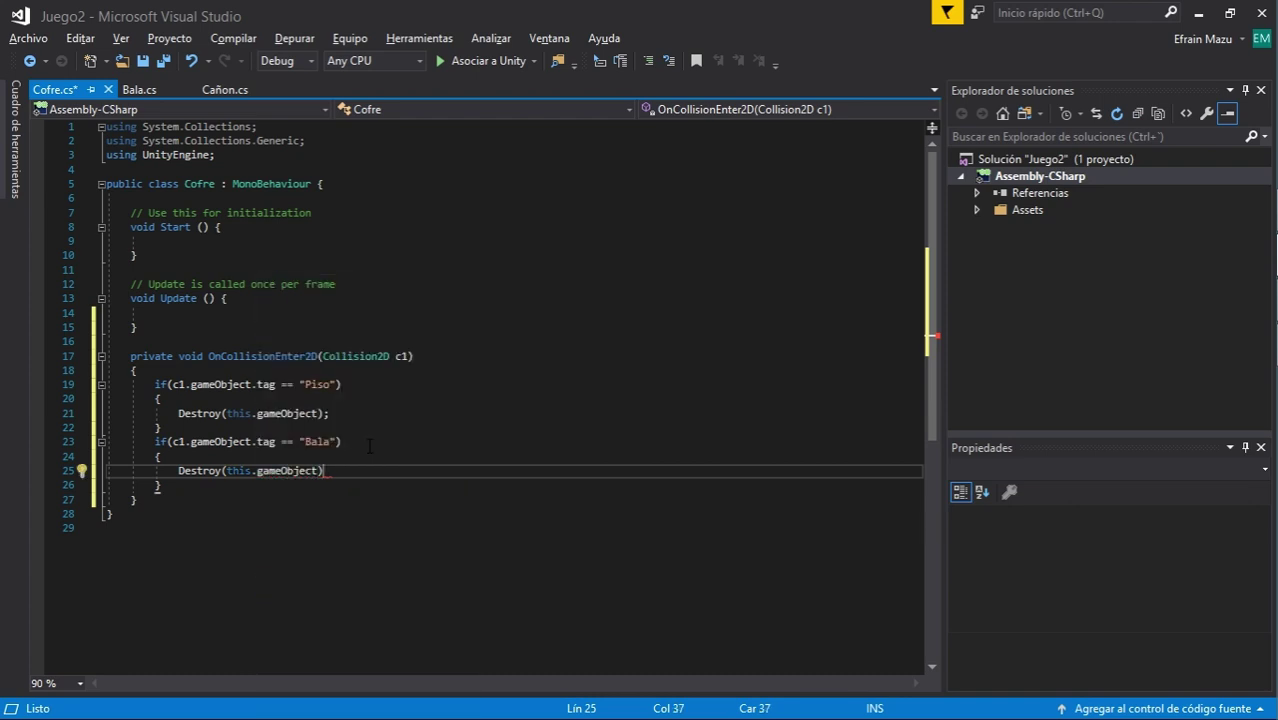
text(;)
key(Return)
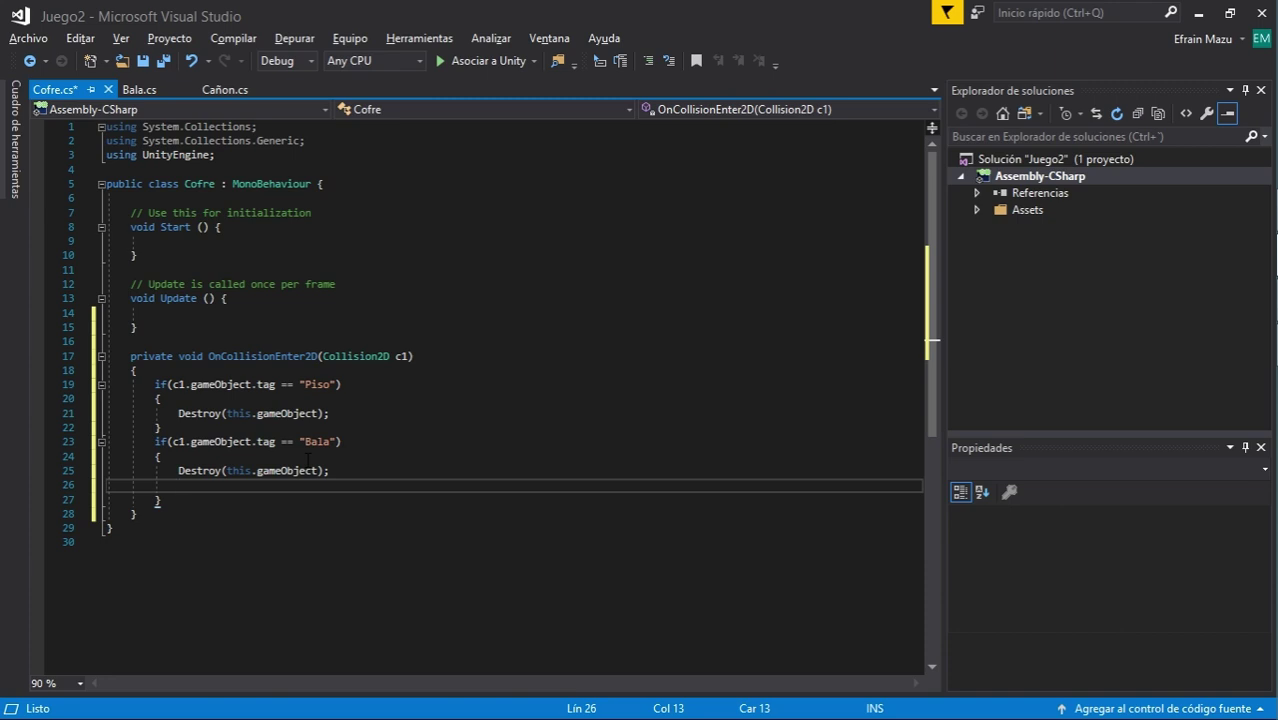
Add Destroy(c1.gameObject); below it and save Cofre.cs
text(Des)
key(Tab)
text(()
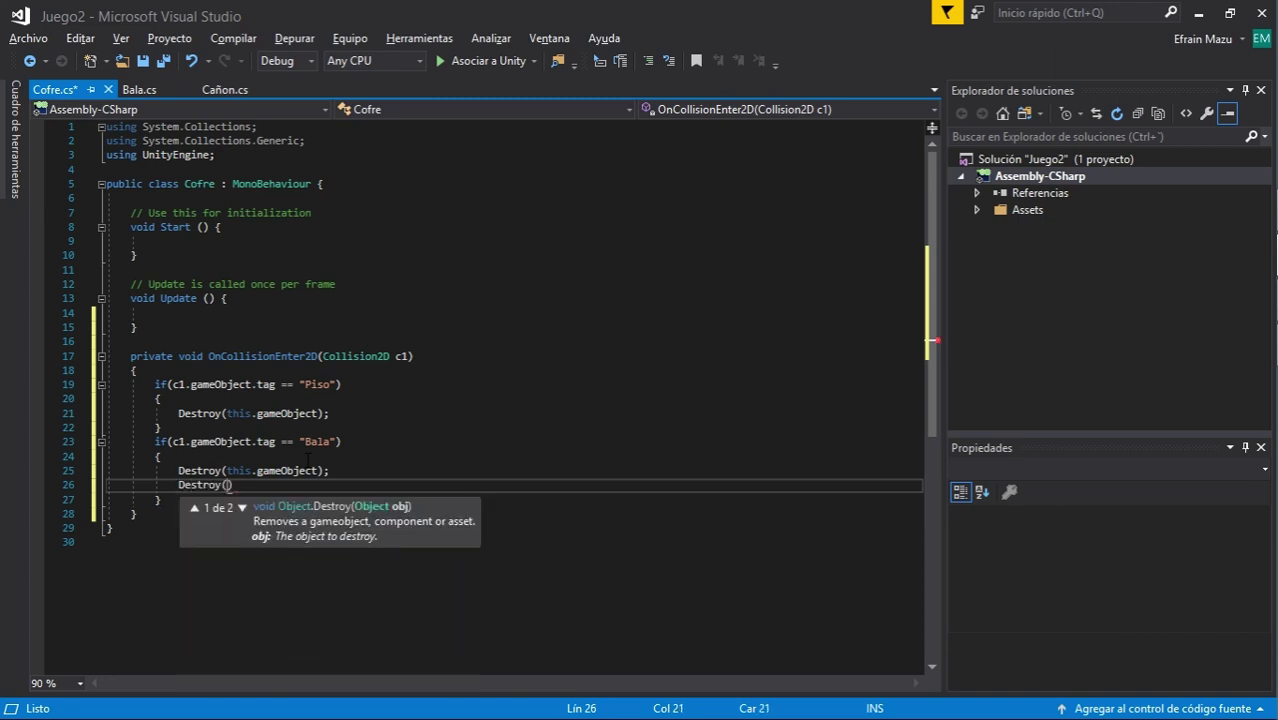
text(c1)
text(.gam)
key(Tab)
text(;)
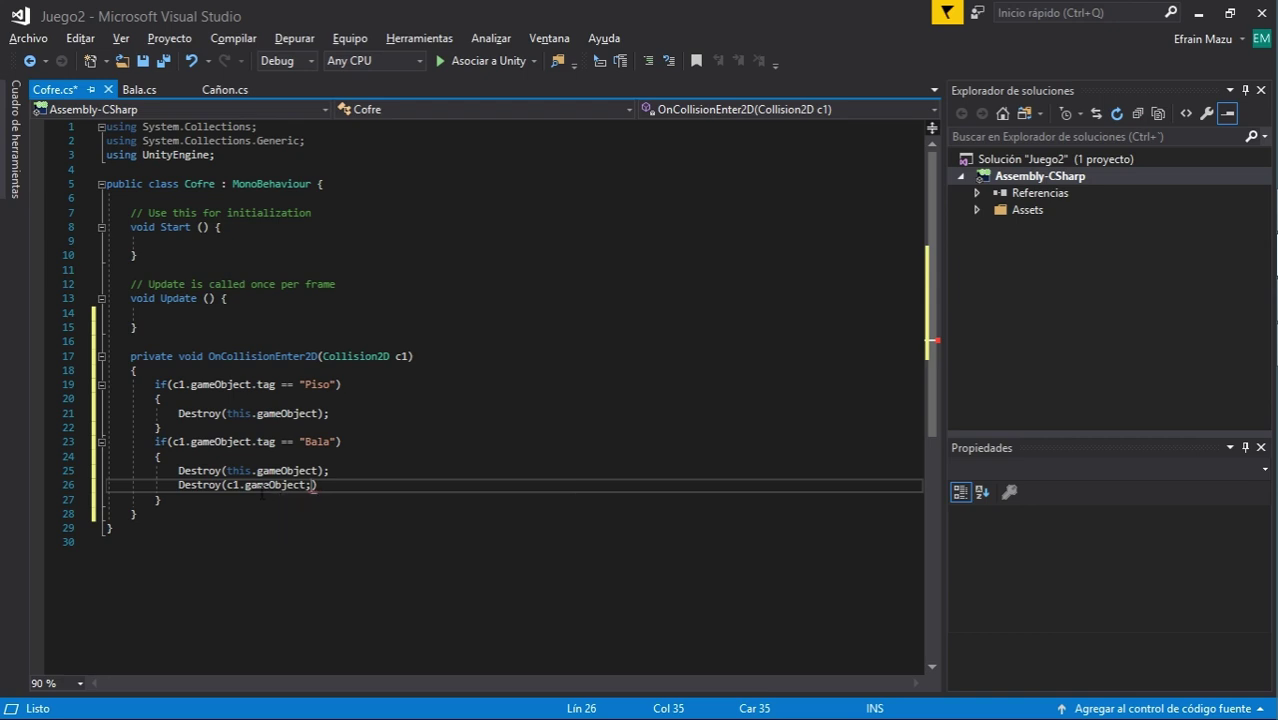
key(BackSpace)
key(Right)
click(143, 62)
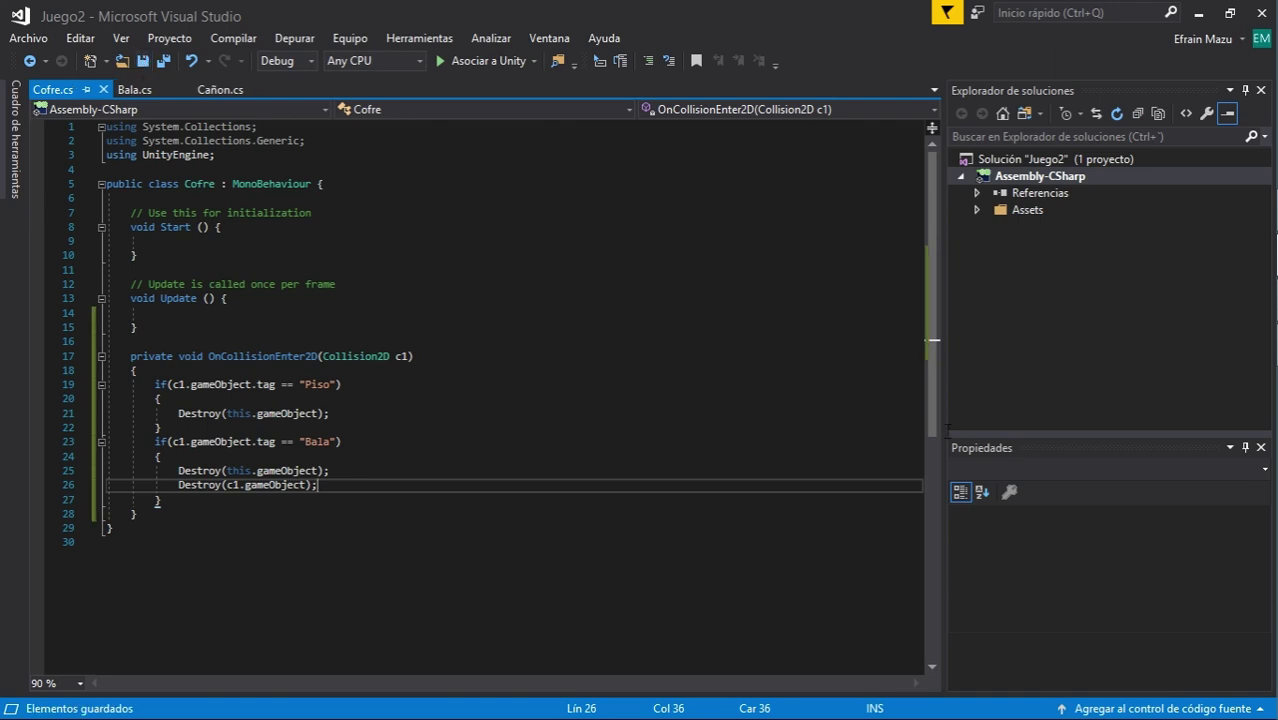
Back in Unity, attach the Cofre script to the Cofre chest and check its Inspector
mouse_move(1268, 330)
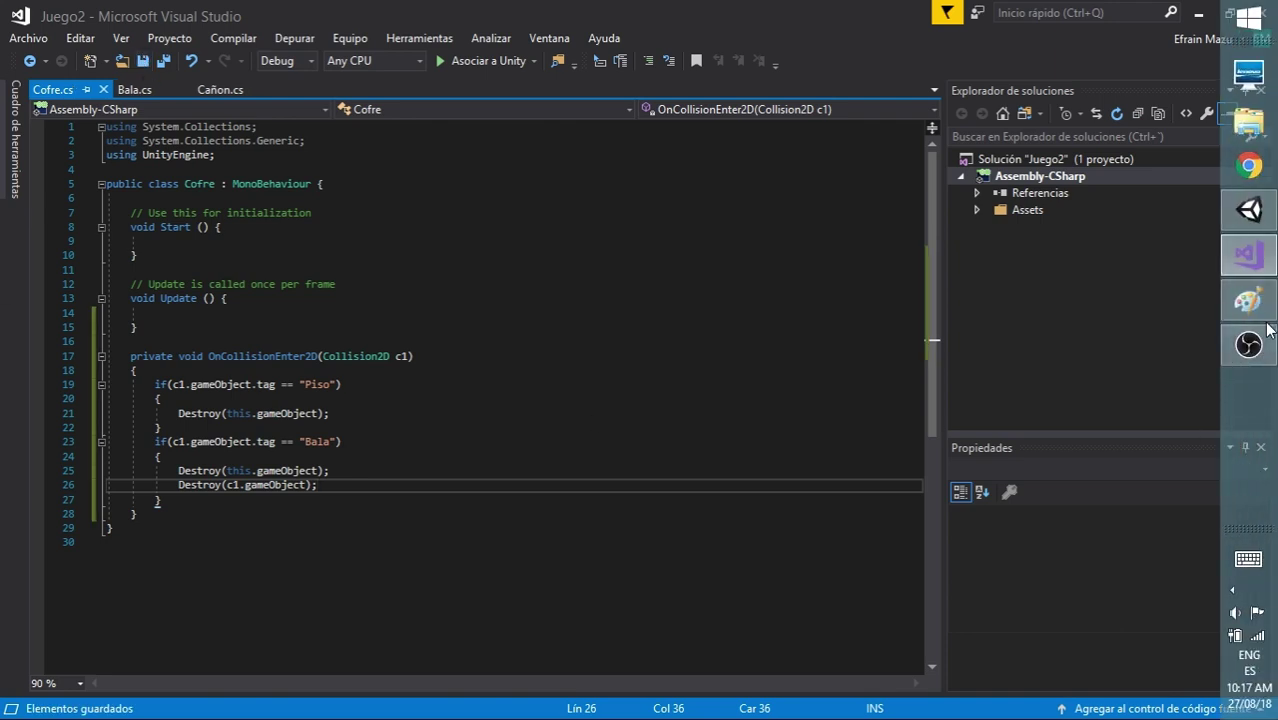
click(1249, 210)
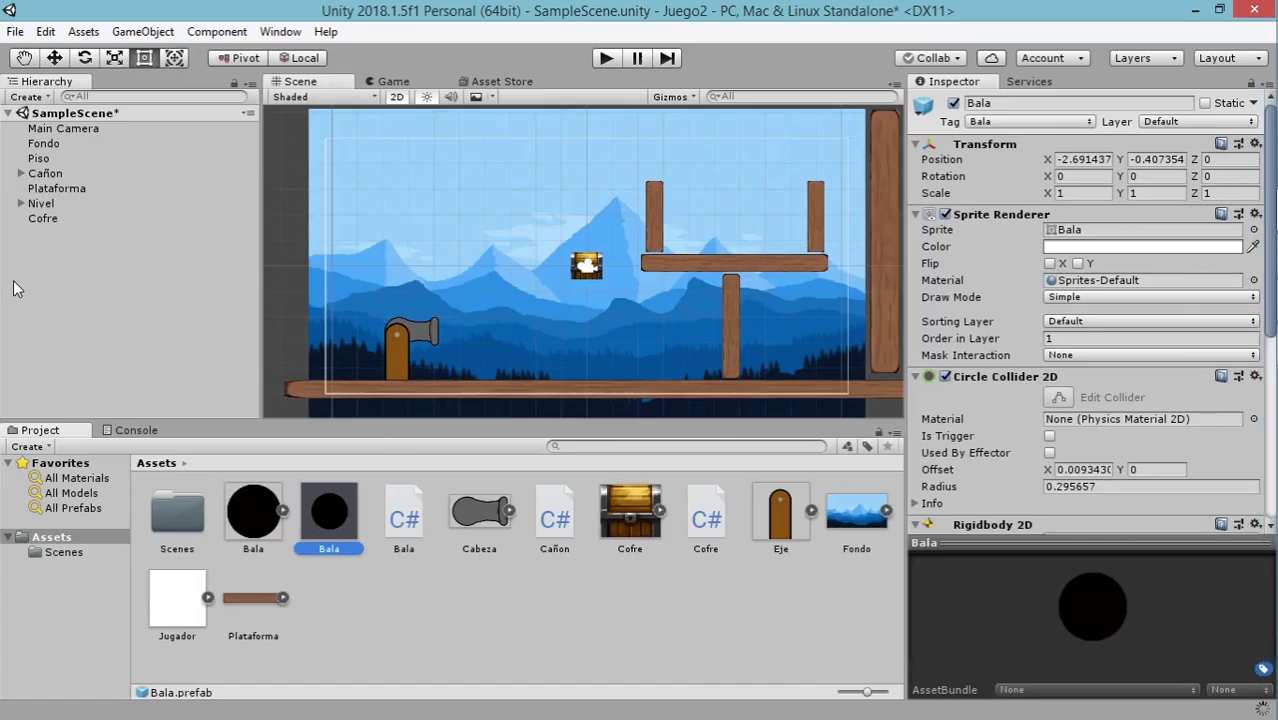
click(700, 518)
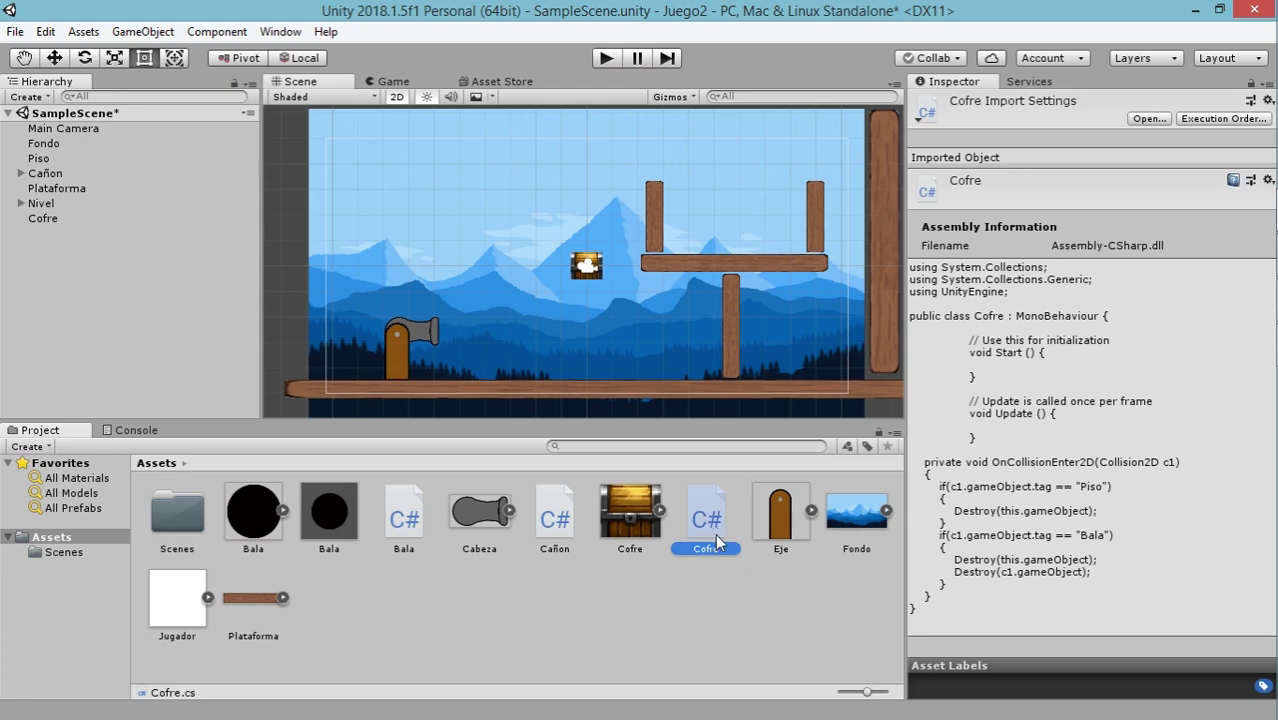
mouse_move(697, 518)
mouse_down()
mouse_move(330, 416)
mouse_move(49, 220)
mouse_up()
click(59, 218)
scroll(1109, 429, down, 5)
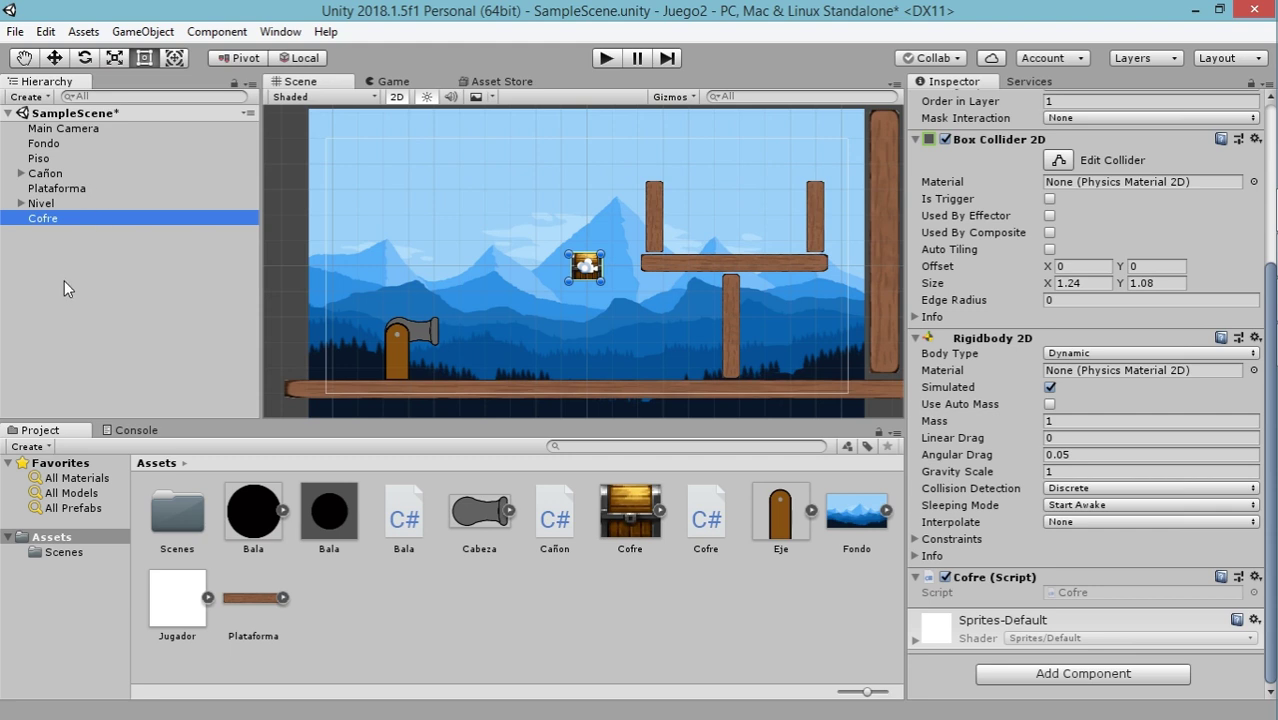
Parent Cofre under Nivel and move it onto the wooden platform at X 4.51, Y 1.7
click(42, 204)
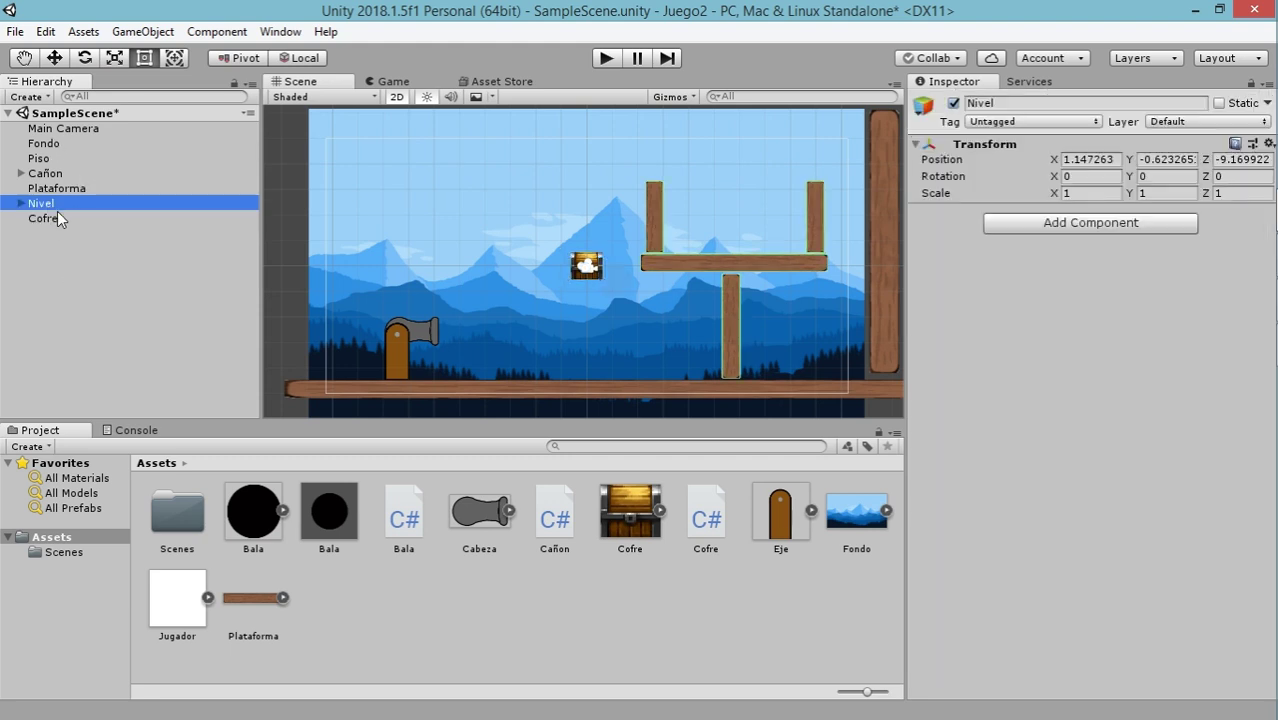
click(20, 203)
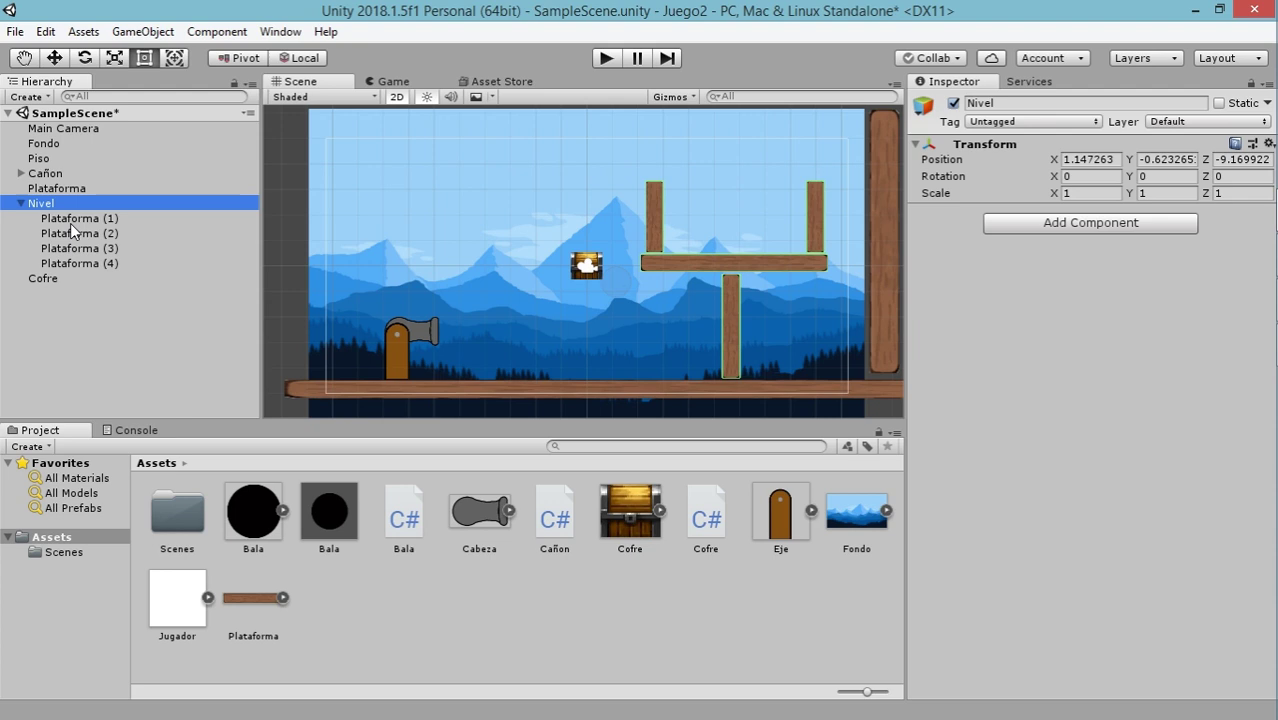
click(35, 280)
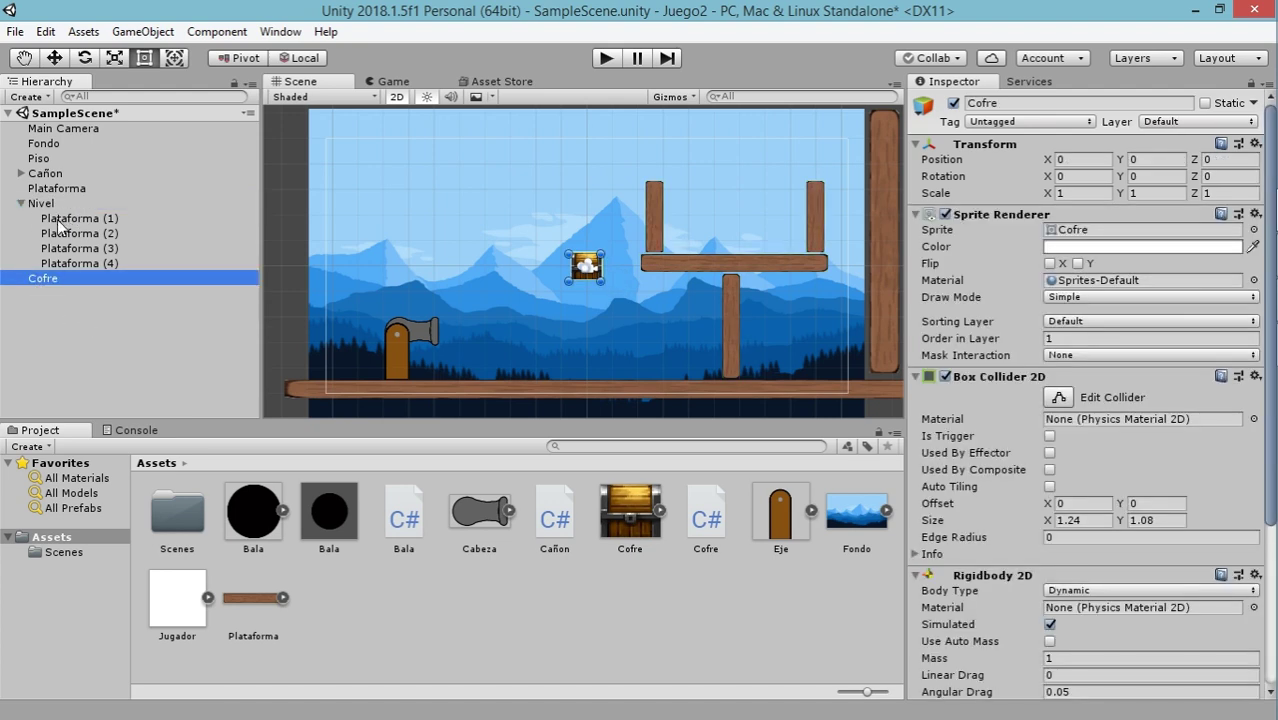
drag(47, 276, 140, 212)
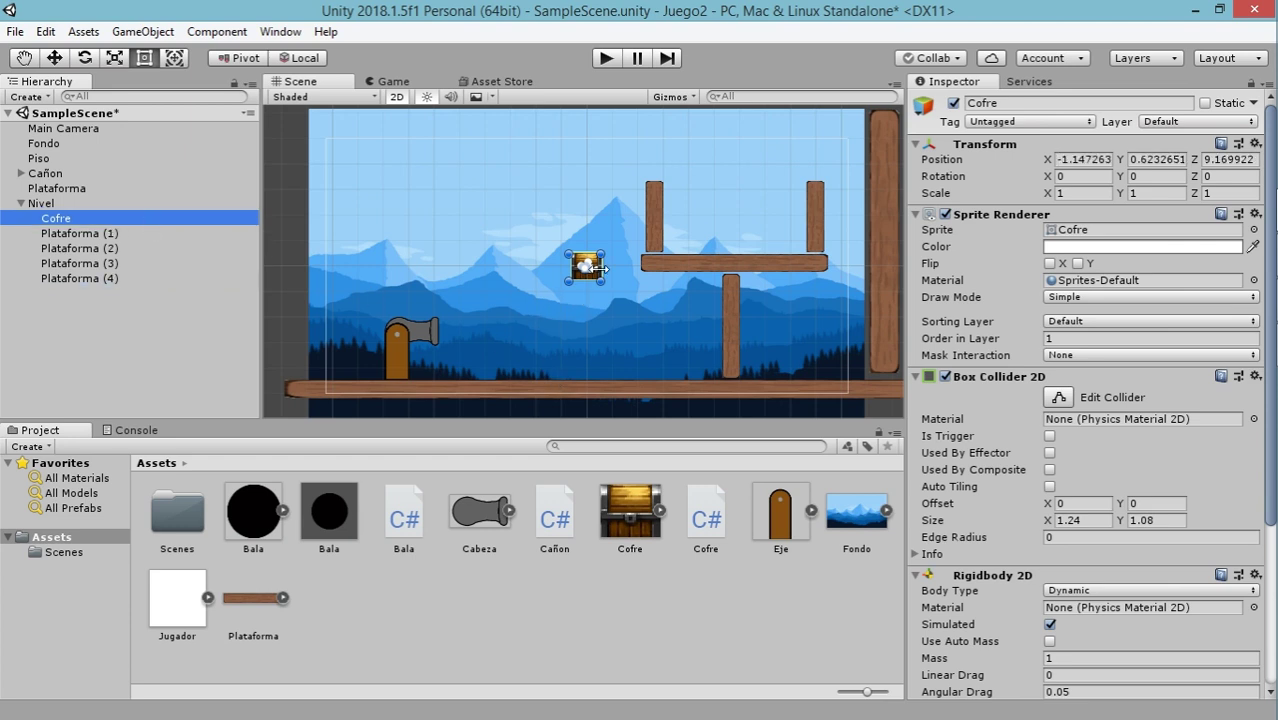
drag(588, 266, 729, 240)
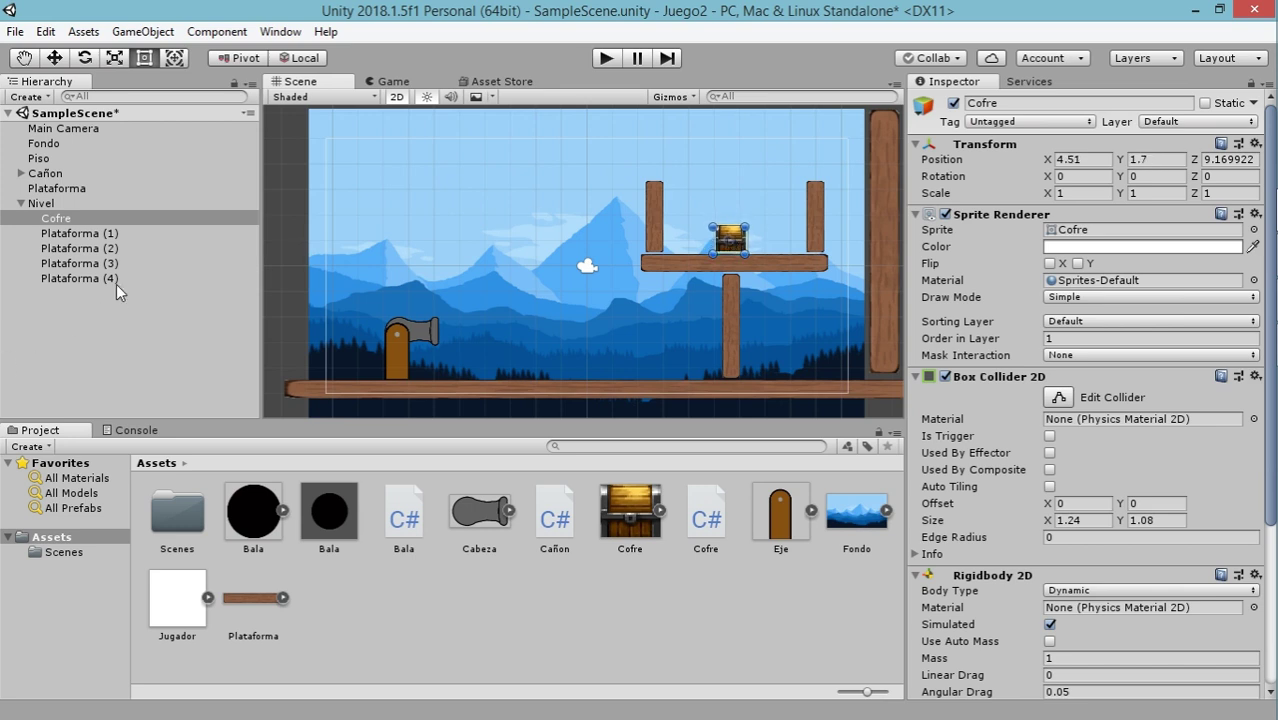
click(610, 58)
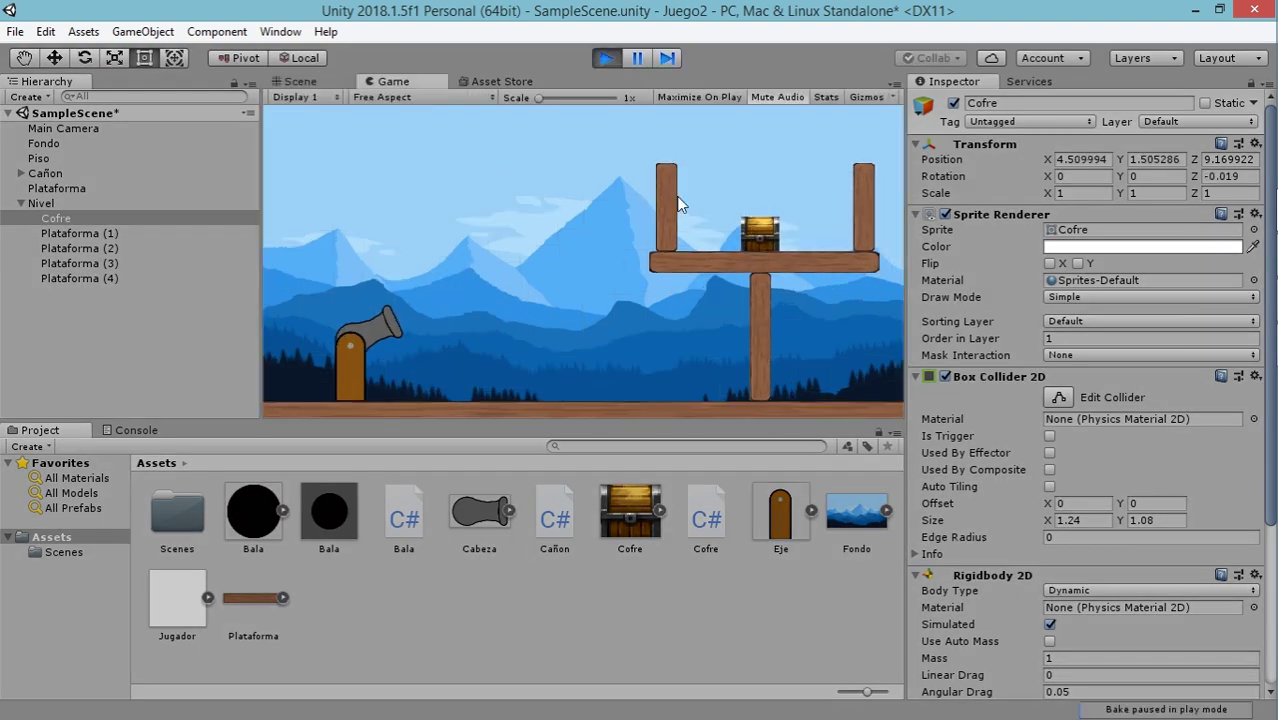
drag(476, 204, 532, 185)
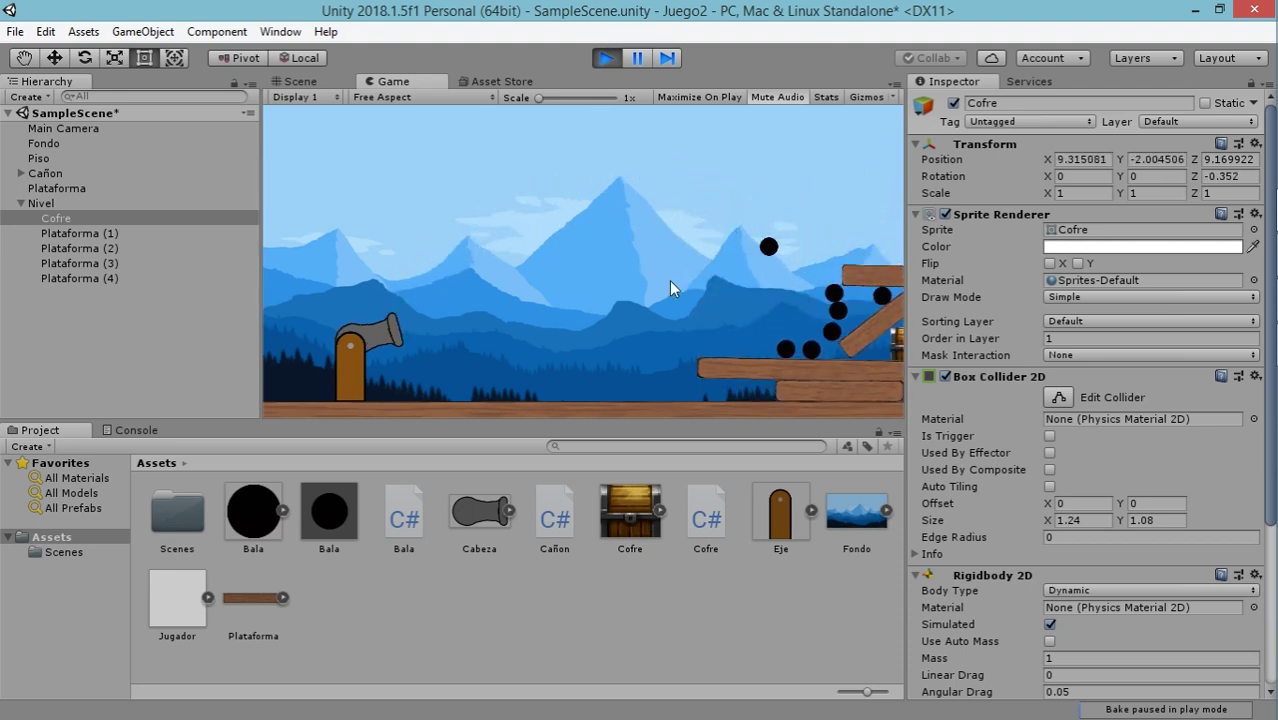
click(720, 300)
mouse_move(763, 321)
mouse_down()
mouse_move(462, 212)
mouse_move(710, 316)
mouse_up()
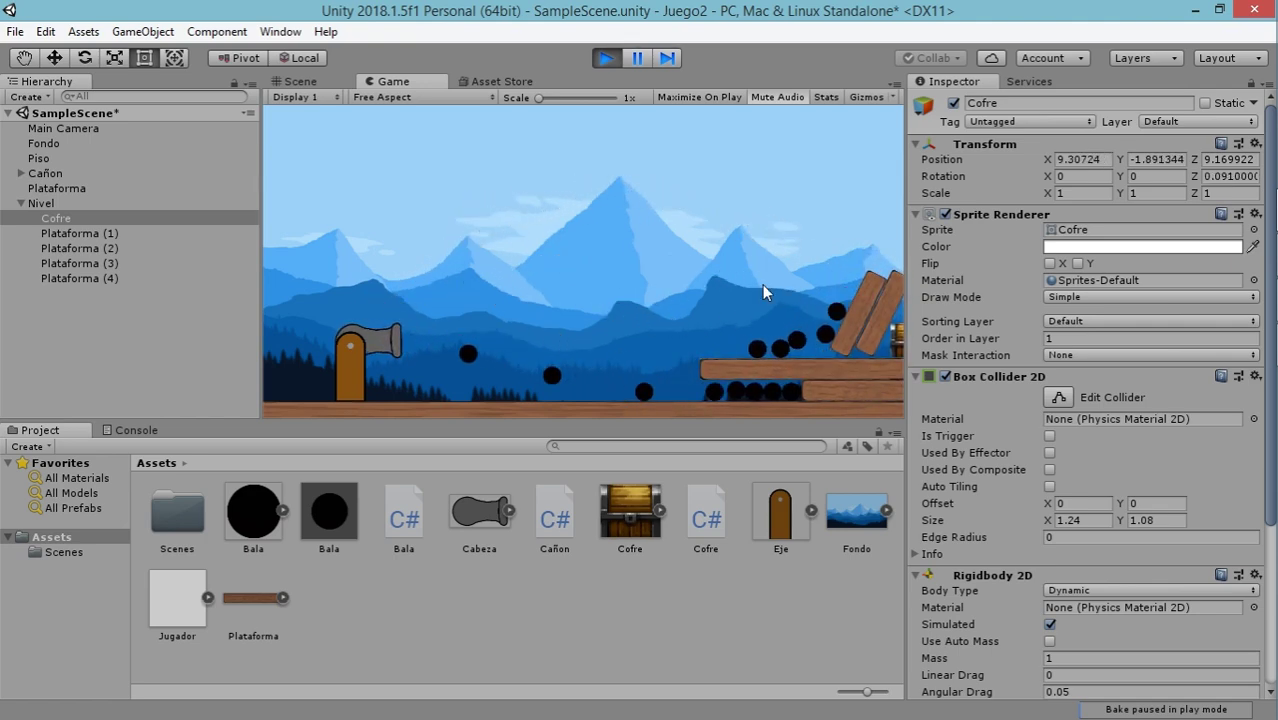
click(605, 60)
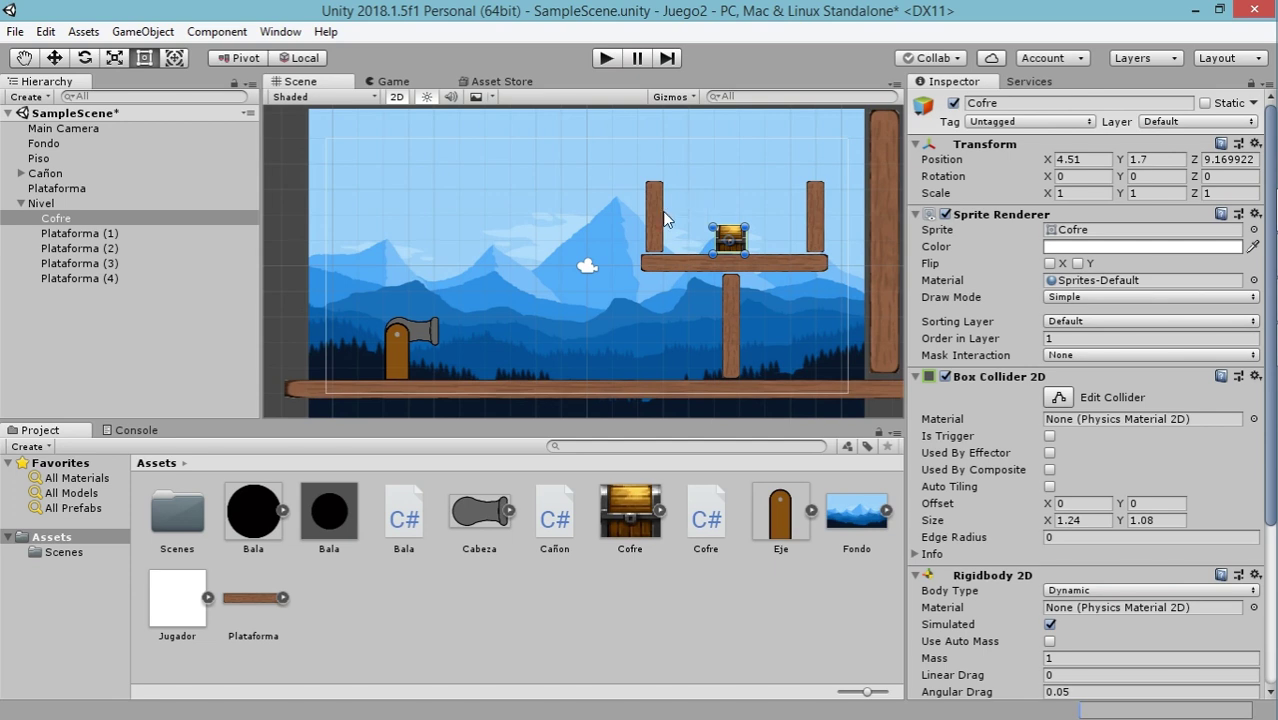
Move Cofre onto the left post at X 1.51, Y 4.51, and put a duplicate, Cofre (1), on the right post
click(652, 224)
drag(730, 238, 657, 171)
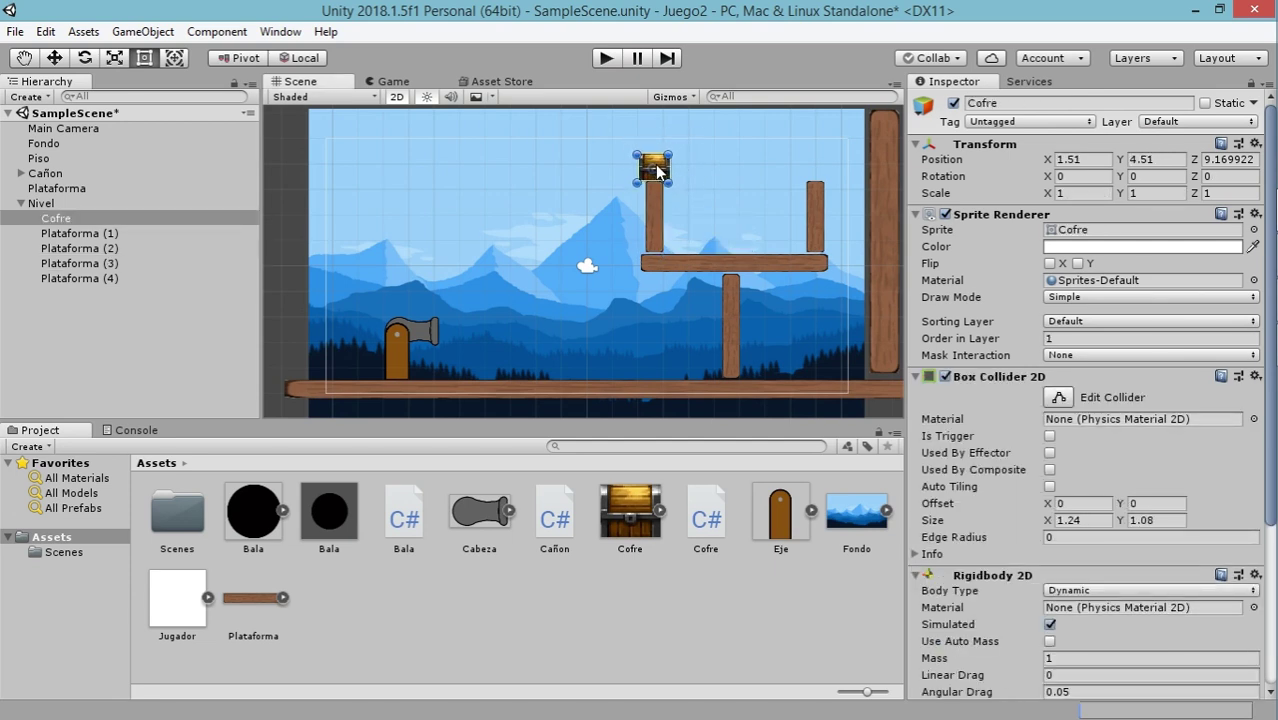
key(ctrl+d)
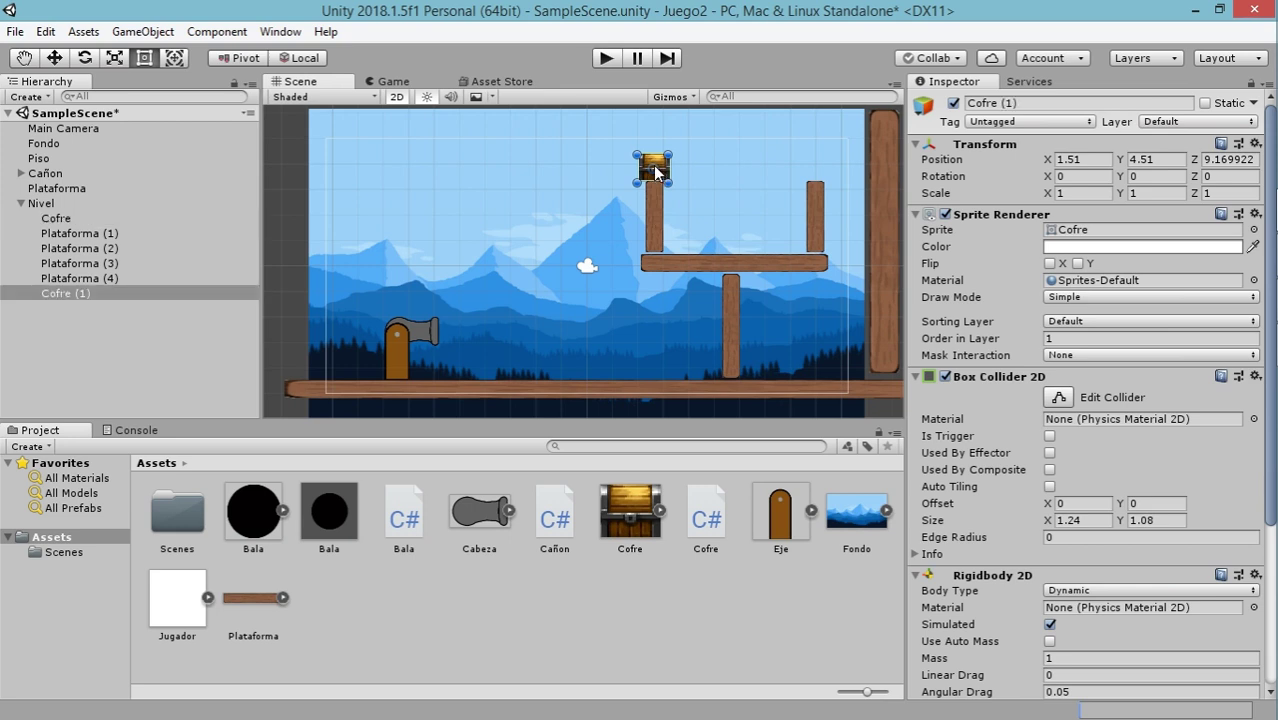
mouse_move(655, 172)
mouse_down()
mouse_move(816, 156)
mouse_move(820, 171)
mouse_up()
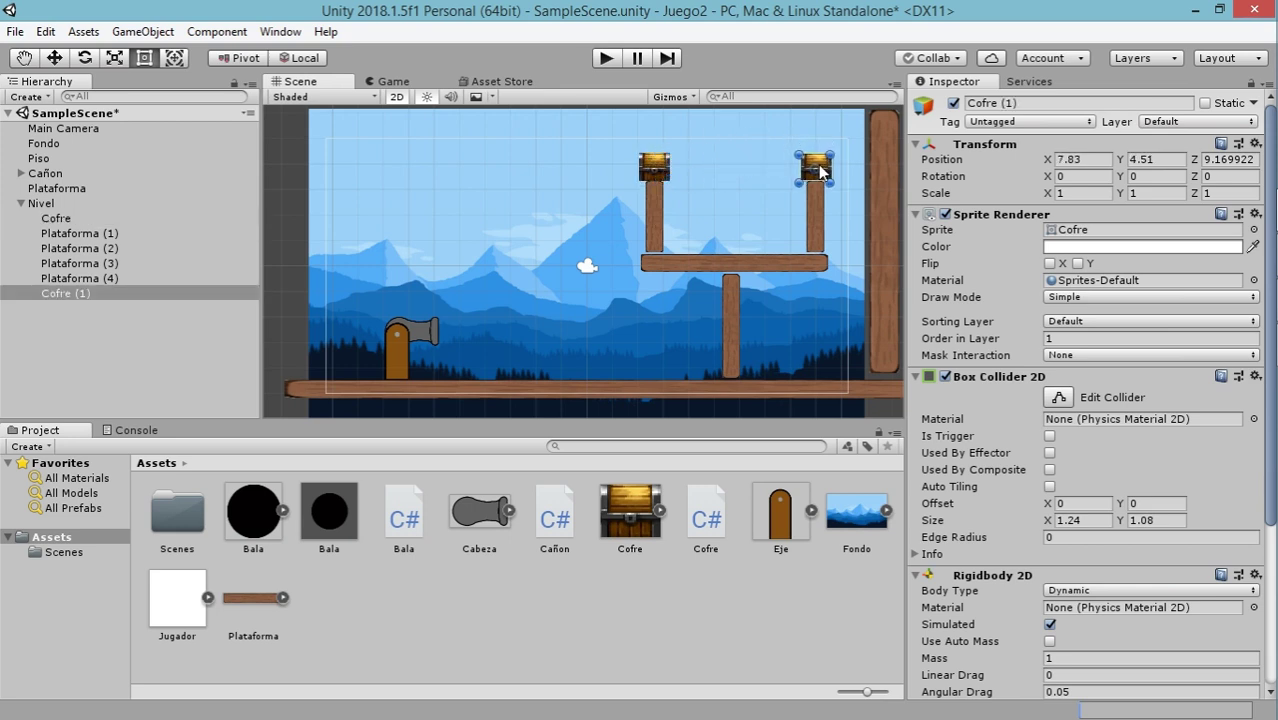
click(605, 58)
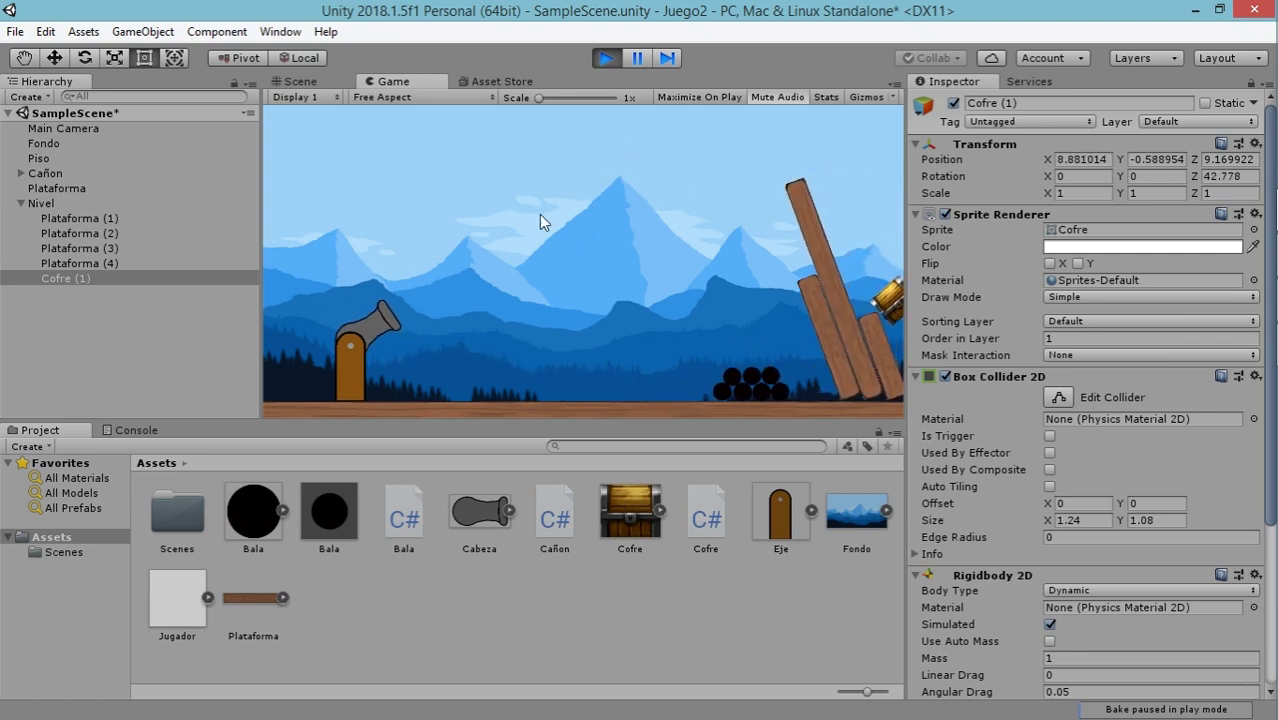
click(482, 185)
click(640, 254)
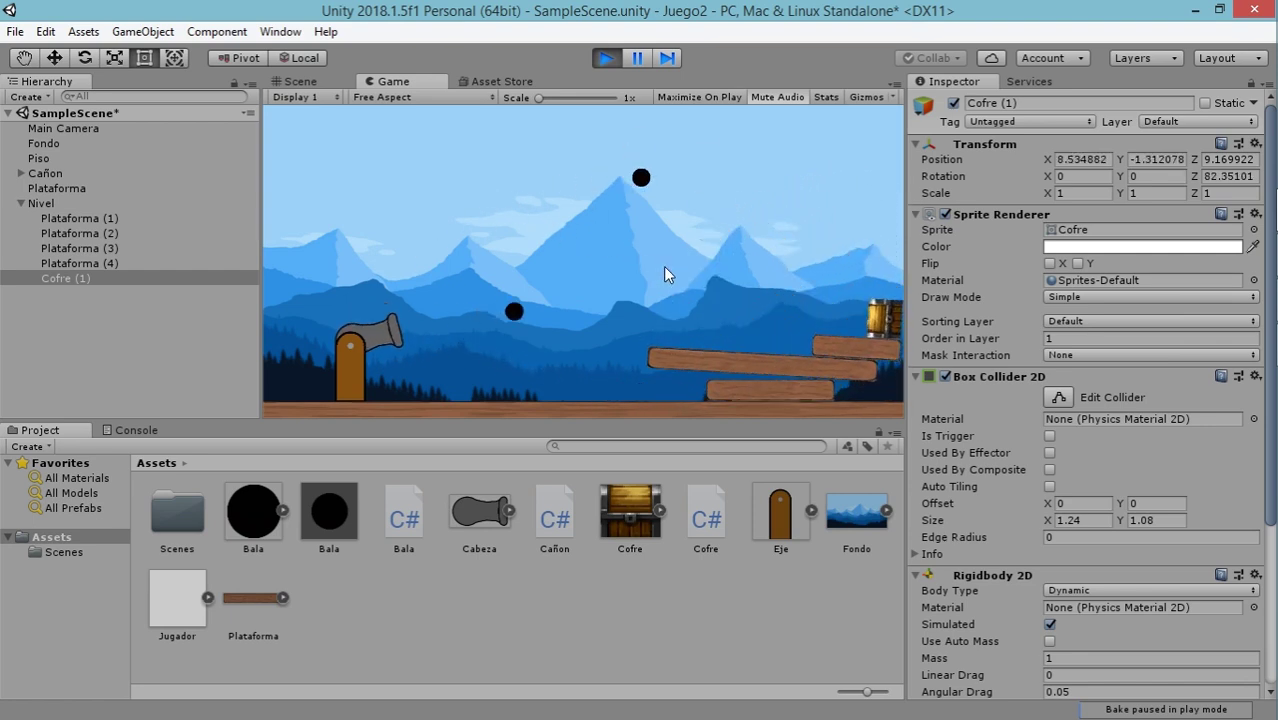
click(607, 60)
Delete the duplicate chest Cofre (1) from the Hierarchy
click(72, 297)
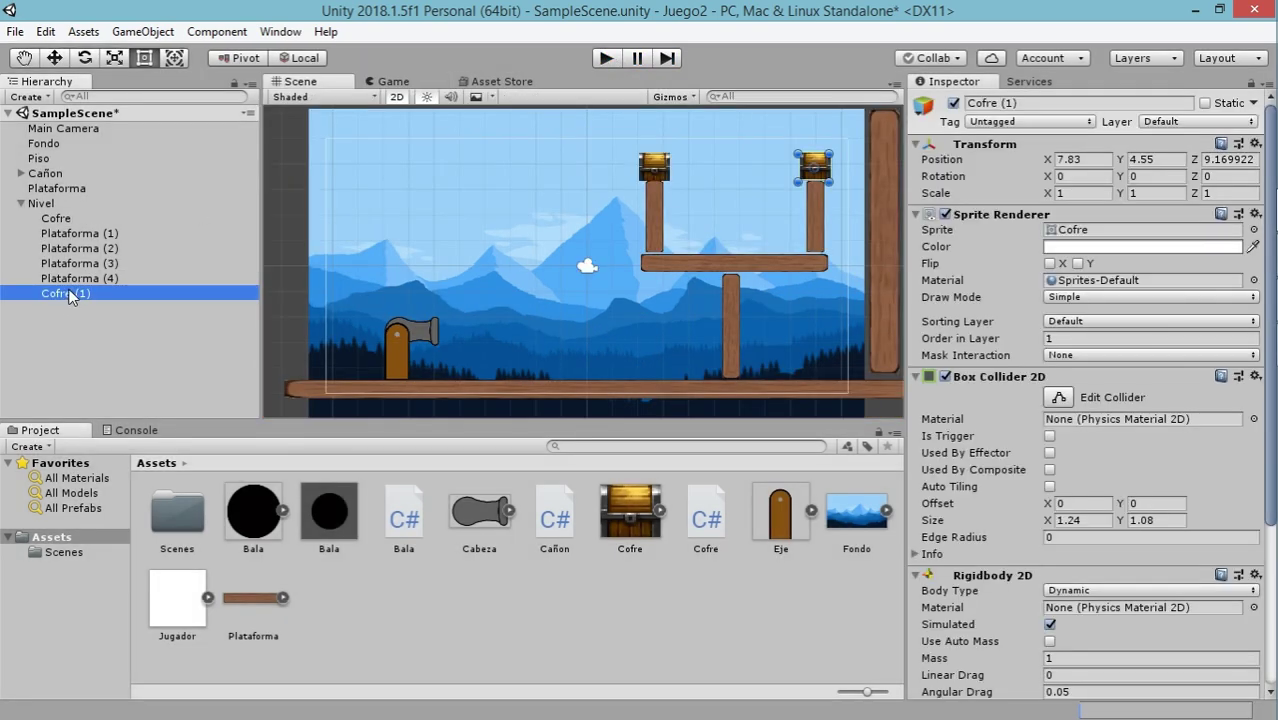
right_click(68, 293)
click(149, 390)
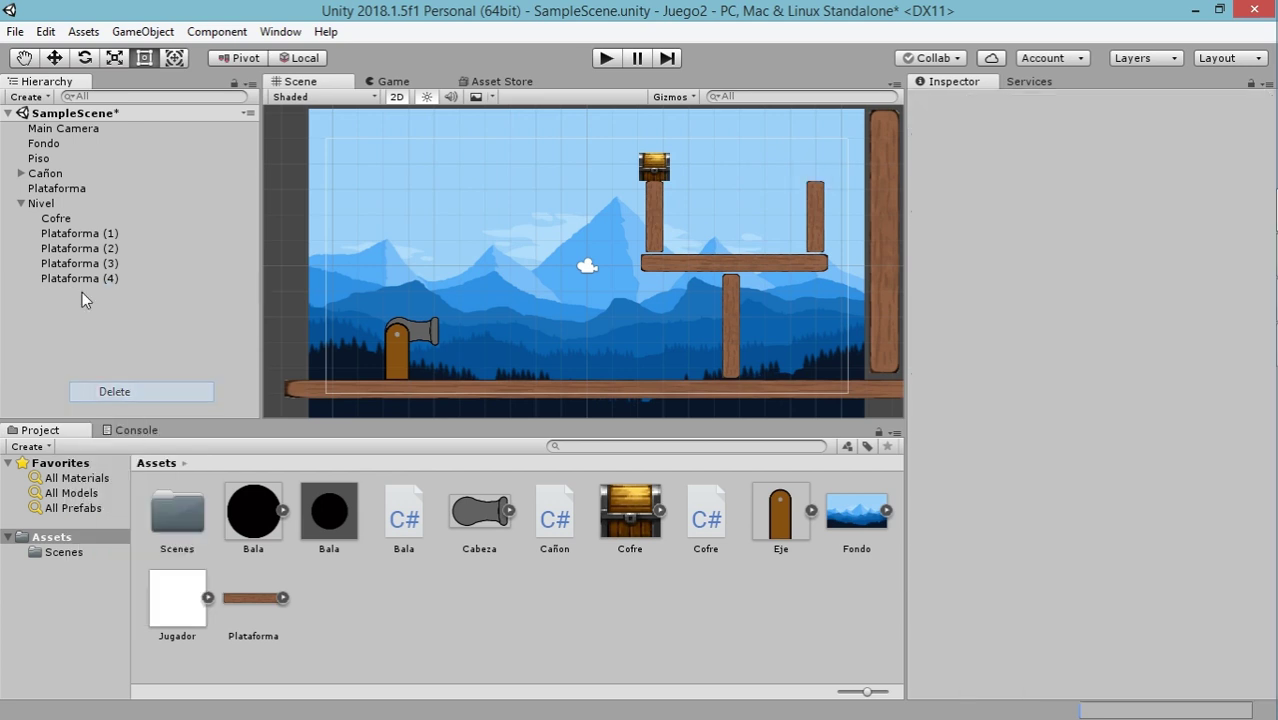
Save the Cofre chest as a prefab in Assets
click(57, 220)
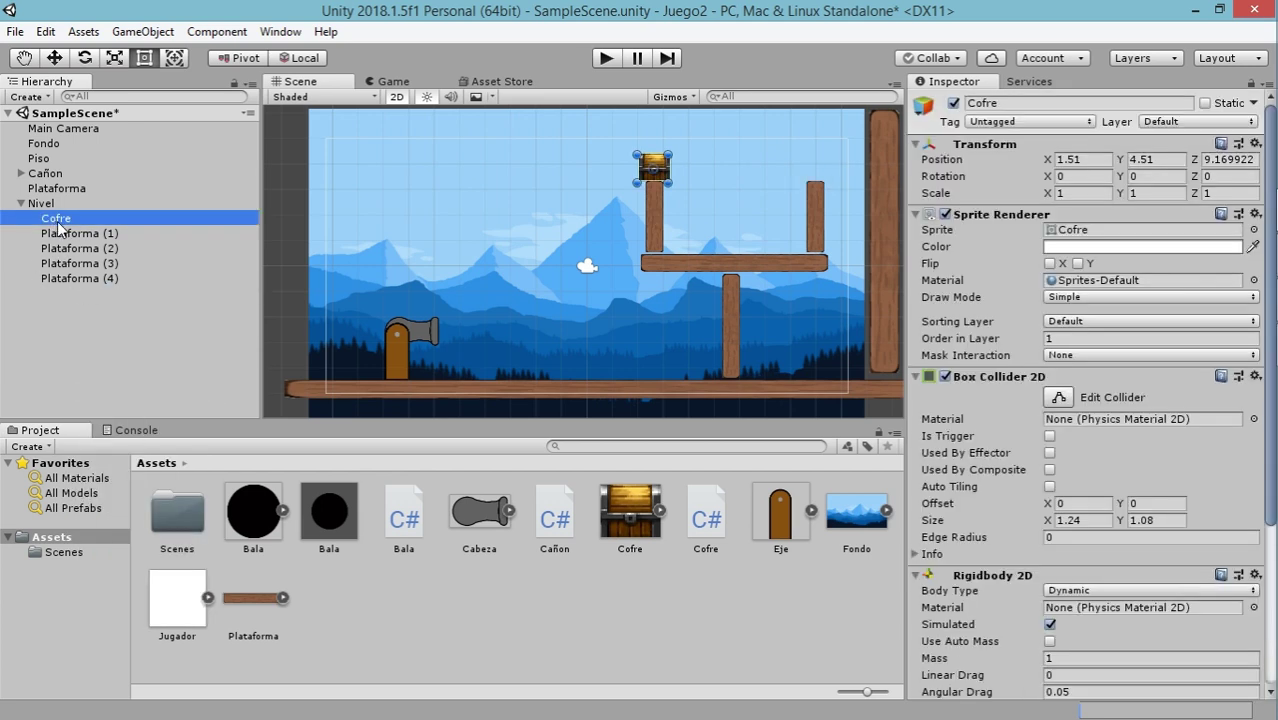
drag(57, 224, 502, 626)
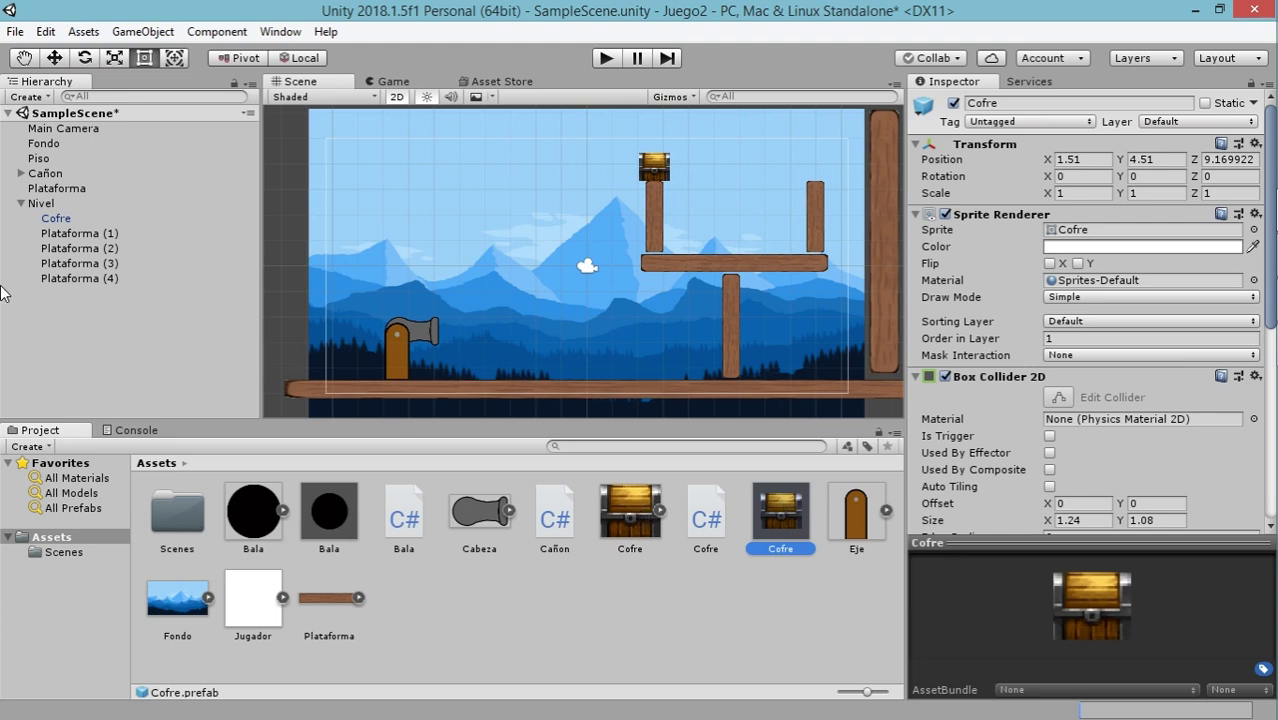
click(47, 205)
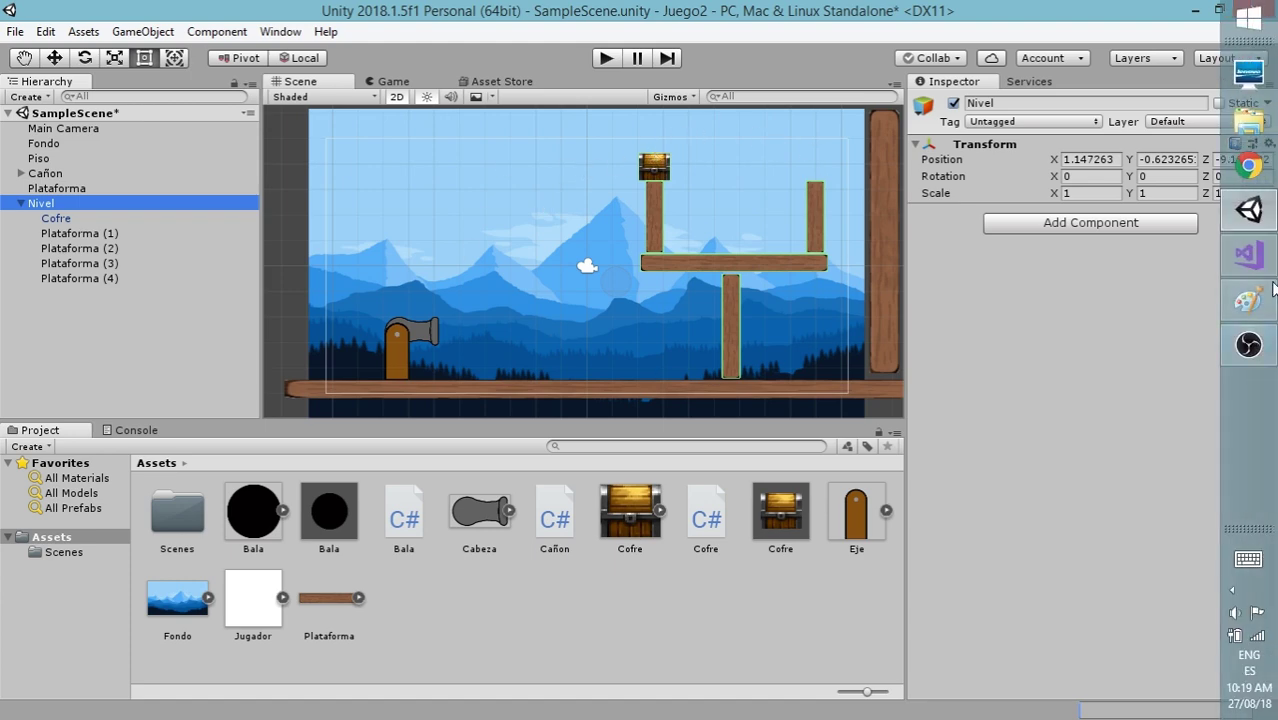
click(1268, 312)
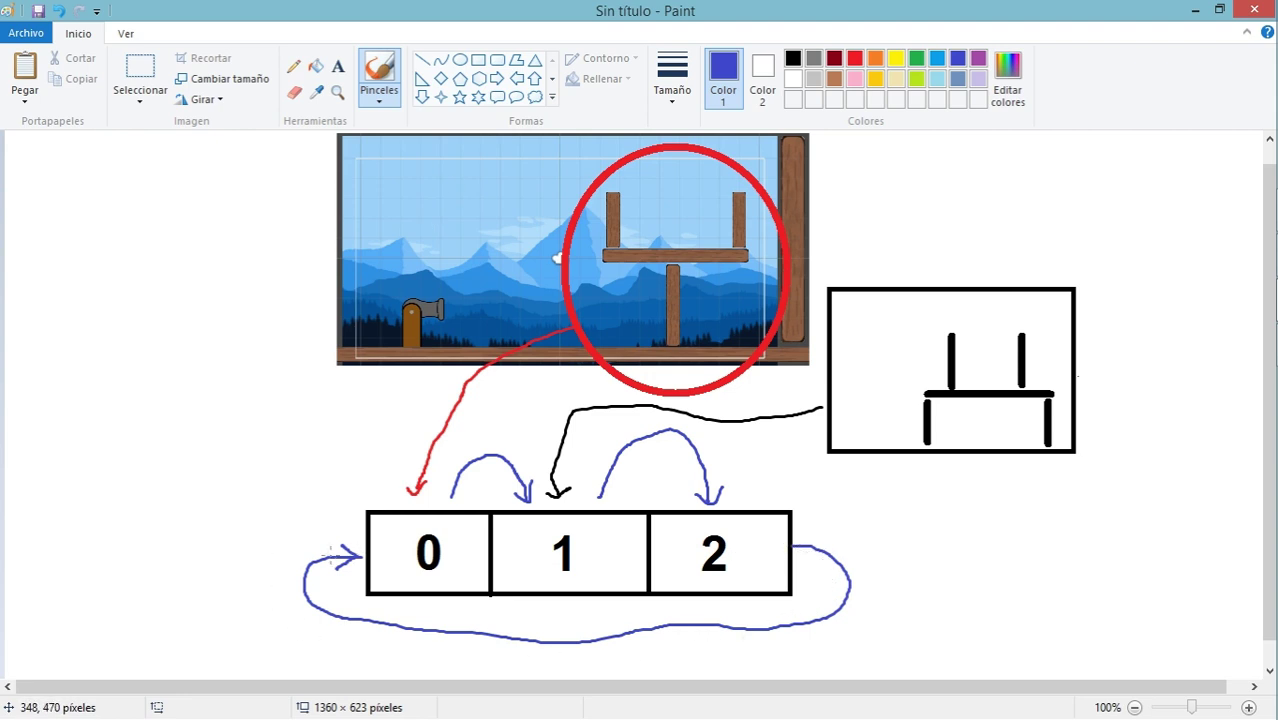
click(1264, 210)
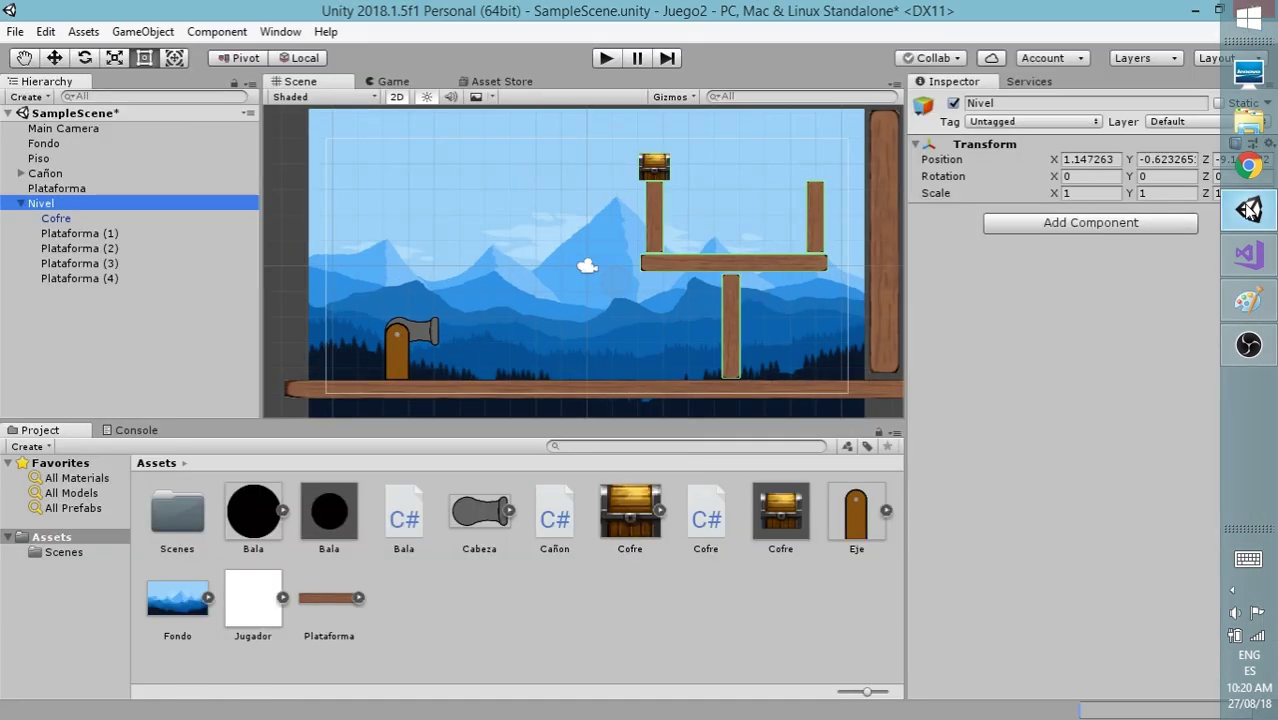
Create a new C# script in the Assets folder and name it ControladorDeEscena
click(497, 611)
right_click(490, 598)
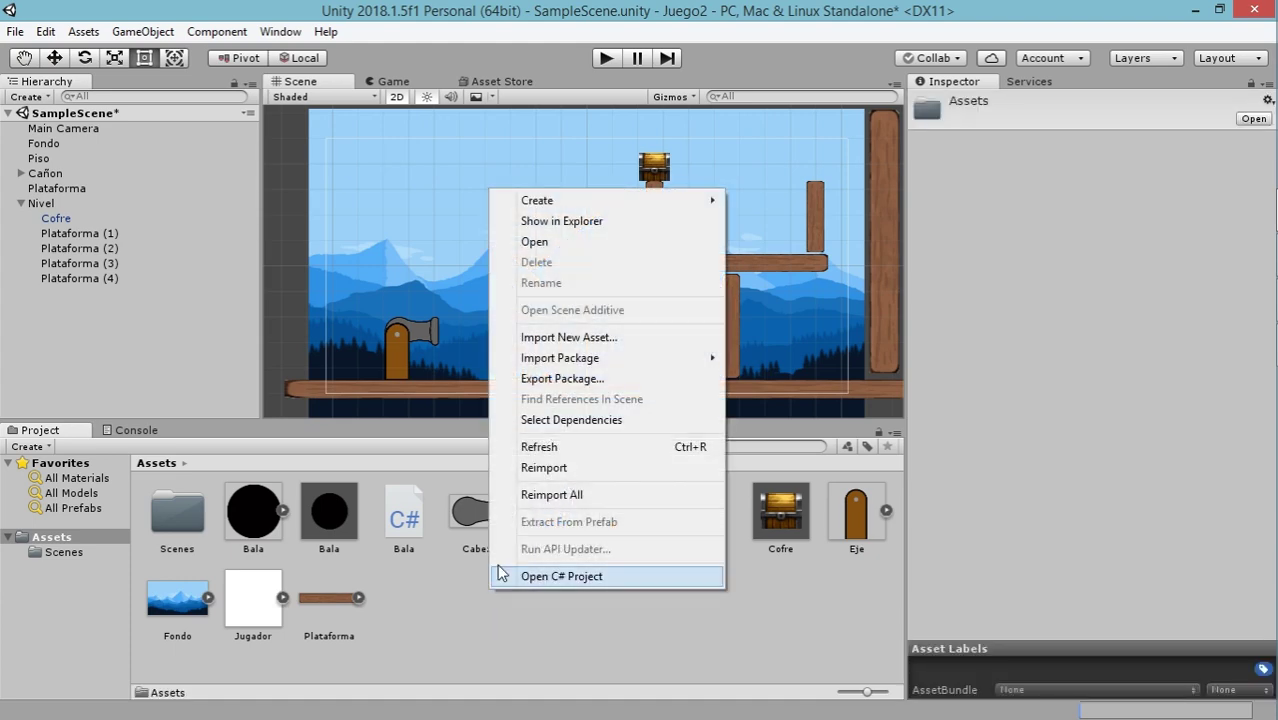
mouse_move(532, 200)
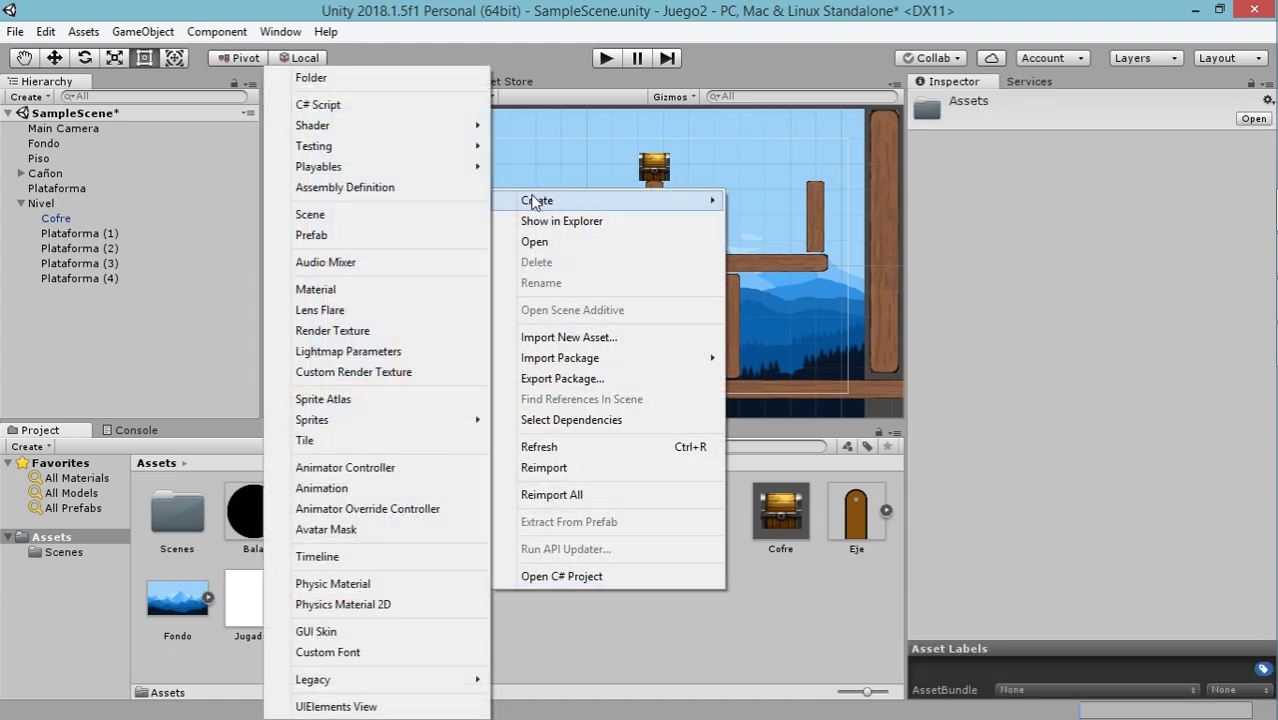
click(347, 106)
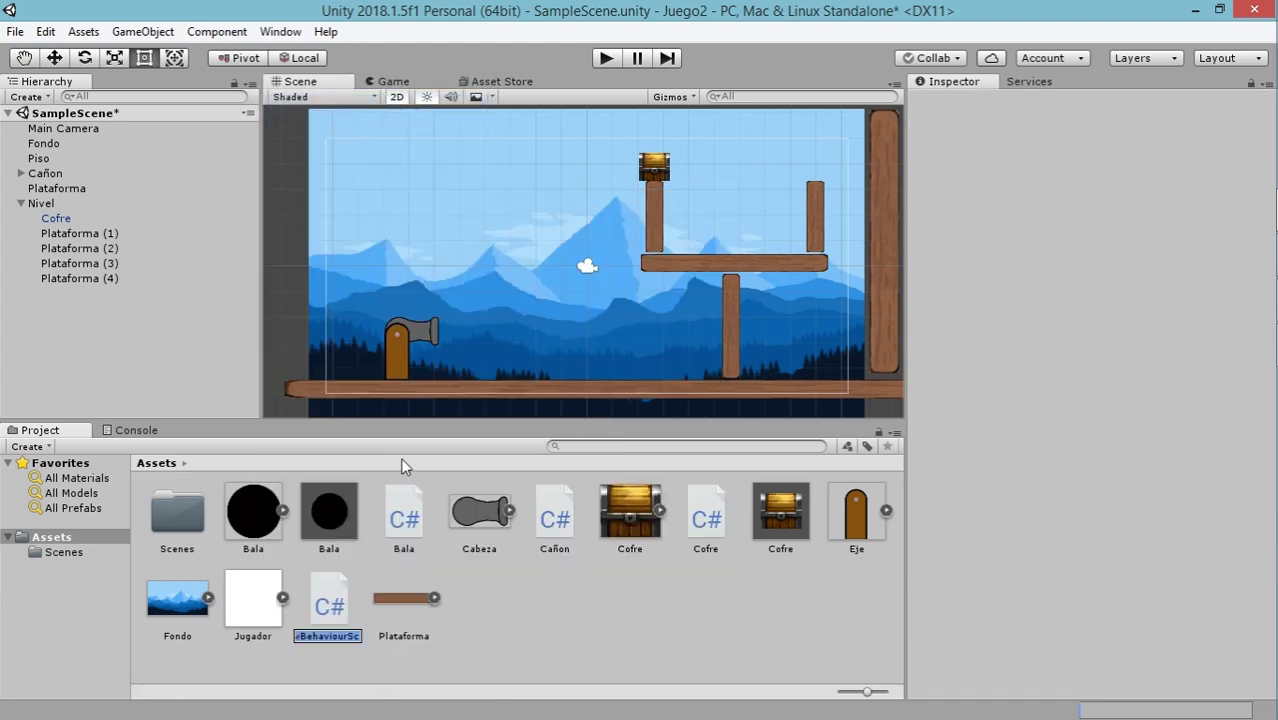
text(Controlado)
text(rDeEsce)
text(na)
key(Return)
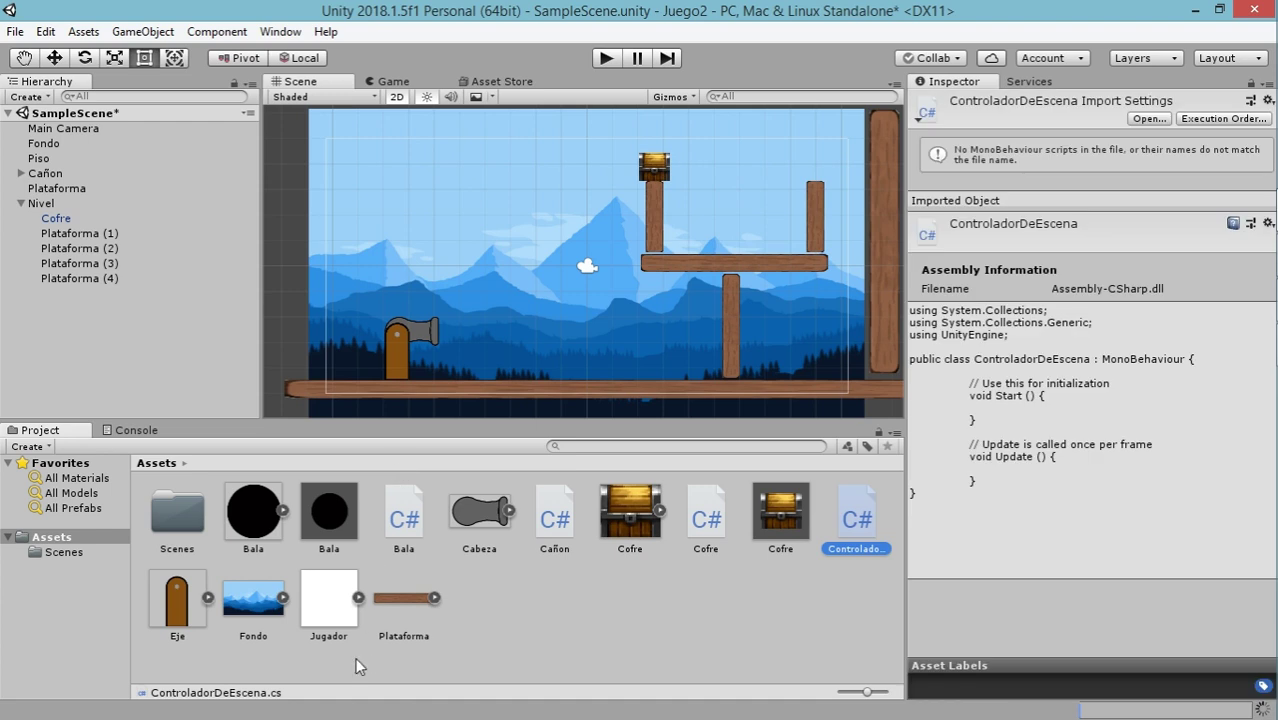
Create an empty GameObject named 'Controlador de Escena' and move it above Main Camera in the Hierarchy
right_click(50, 325)
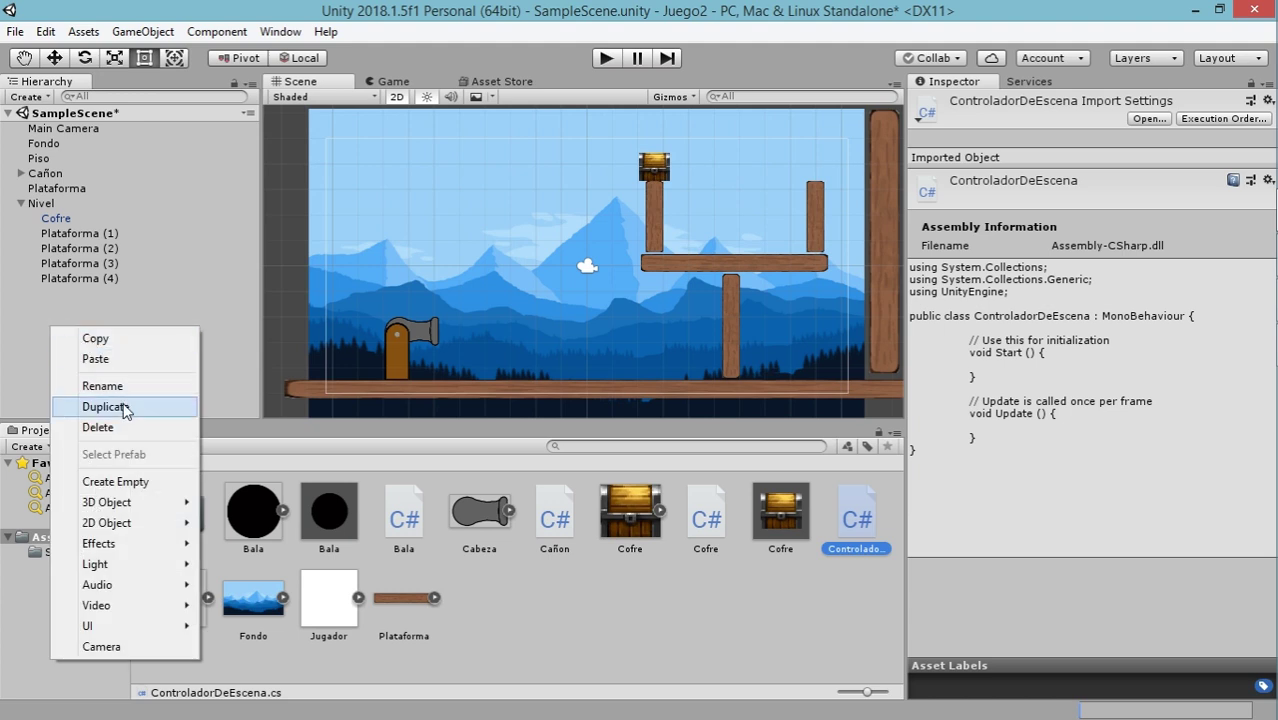
click(151, 481)
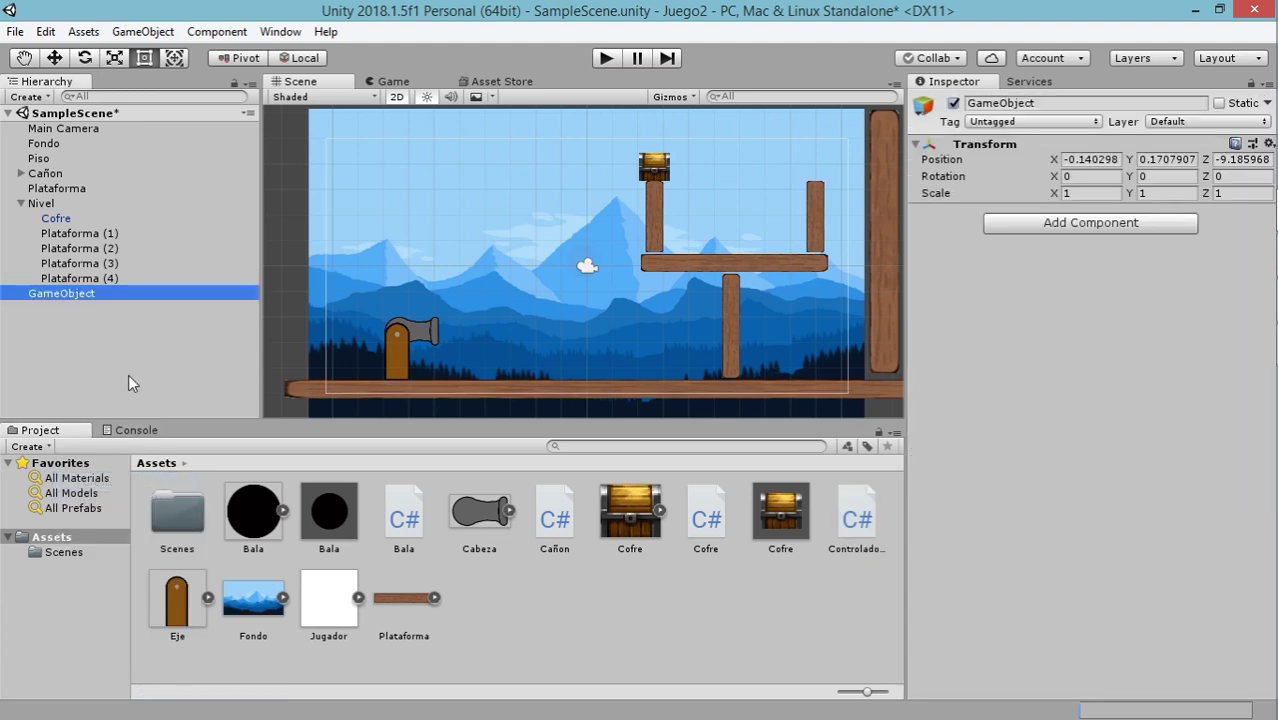
right_click(125, 293)
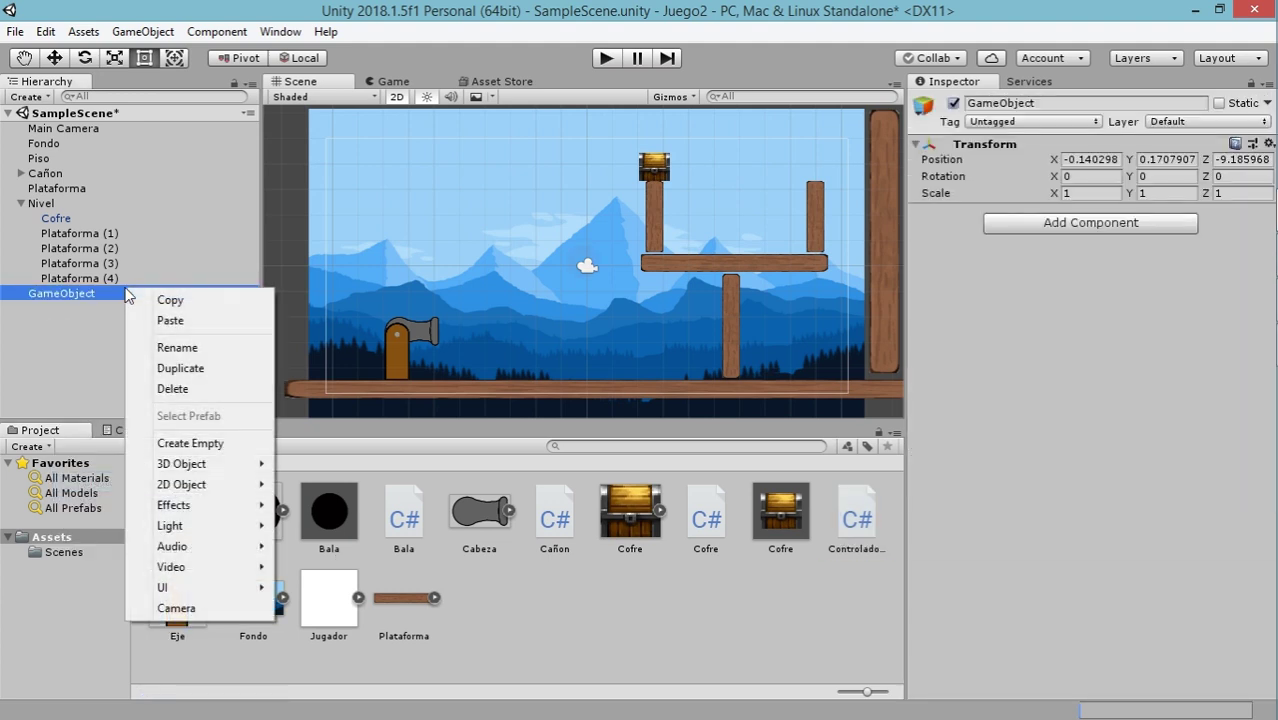
click(166, 346)
text(Cont)
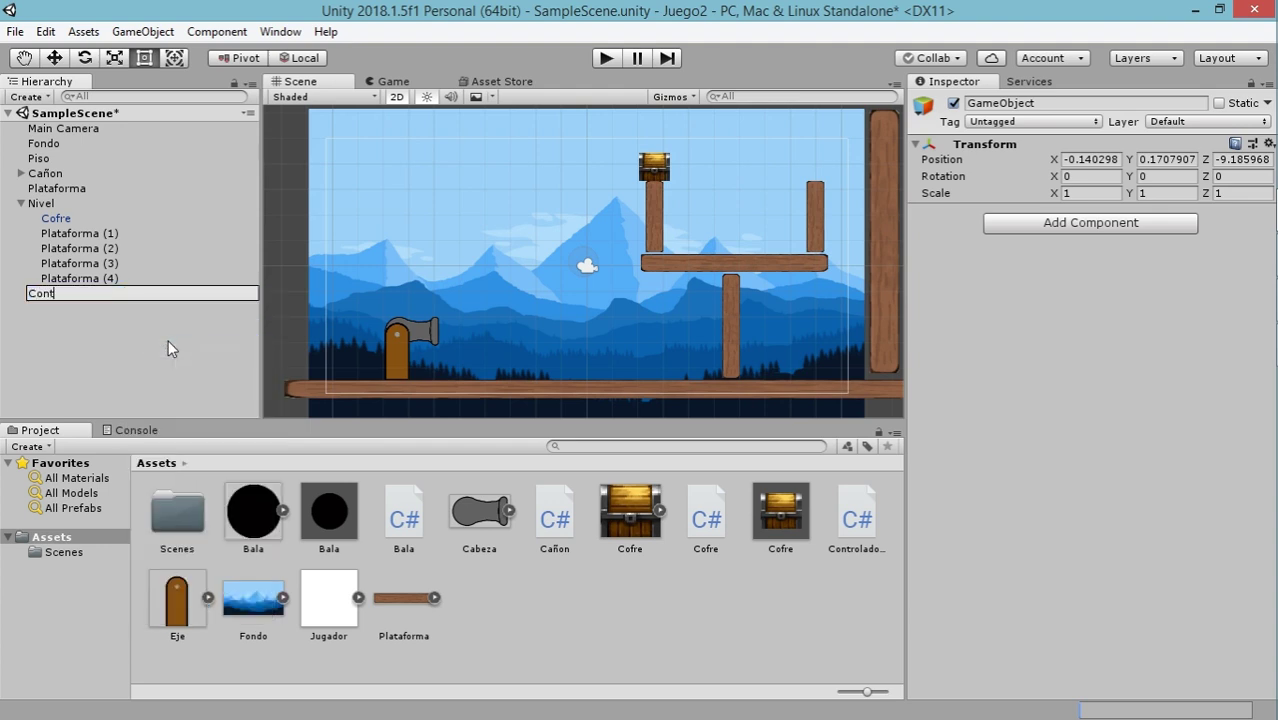
text(rolador de )
text(Escena)
key(Return)
drag(64, 295, 89, 127)
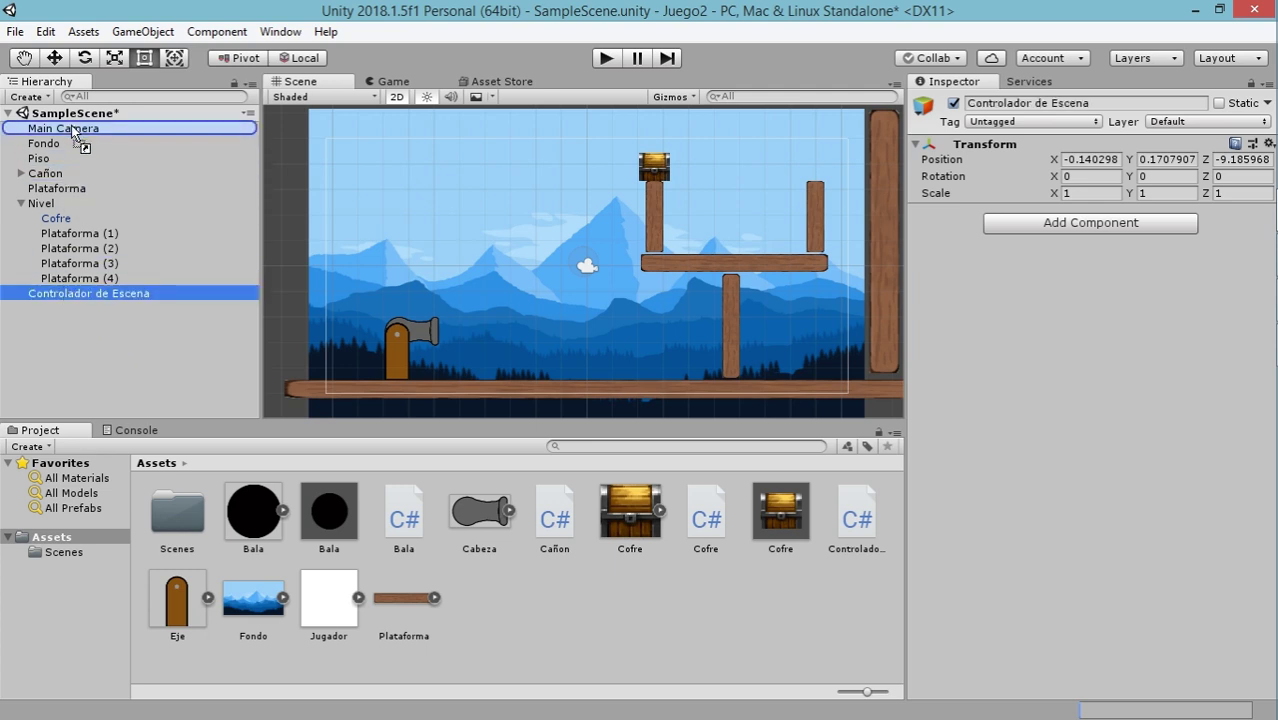
click(855, 524)
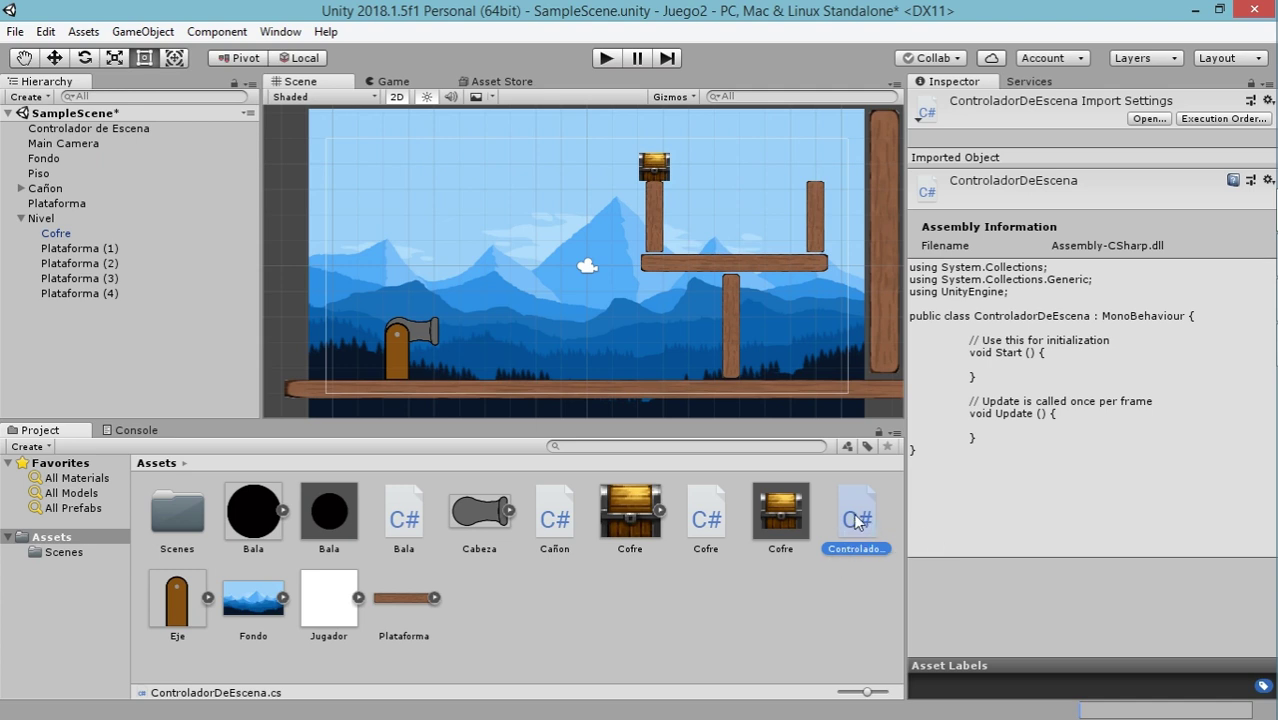
Open ControladorDeEscena.cs in Visual Studio and type 'public int CofresEnPantalla;' inside Start()
double_click(857, 522)
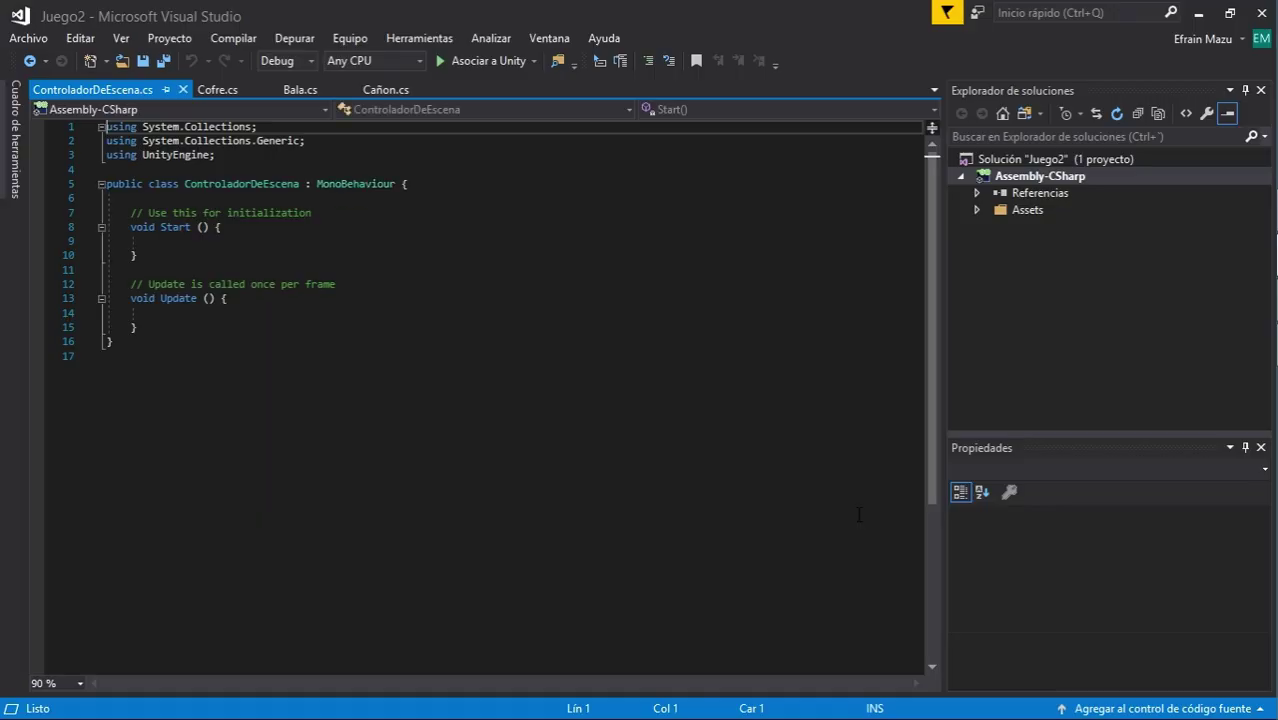
click(177, 240)
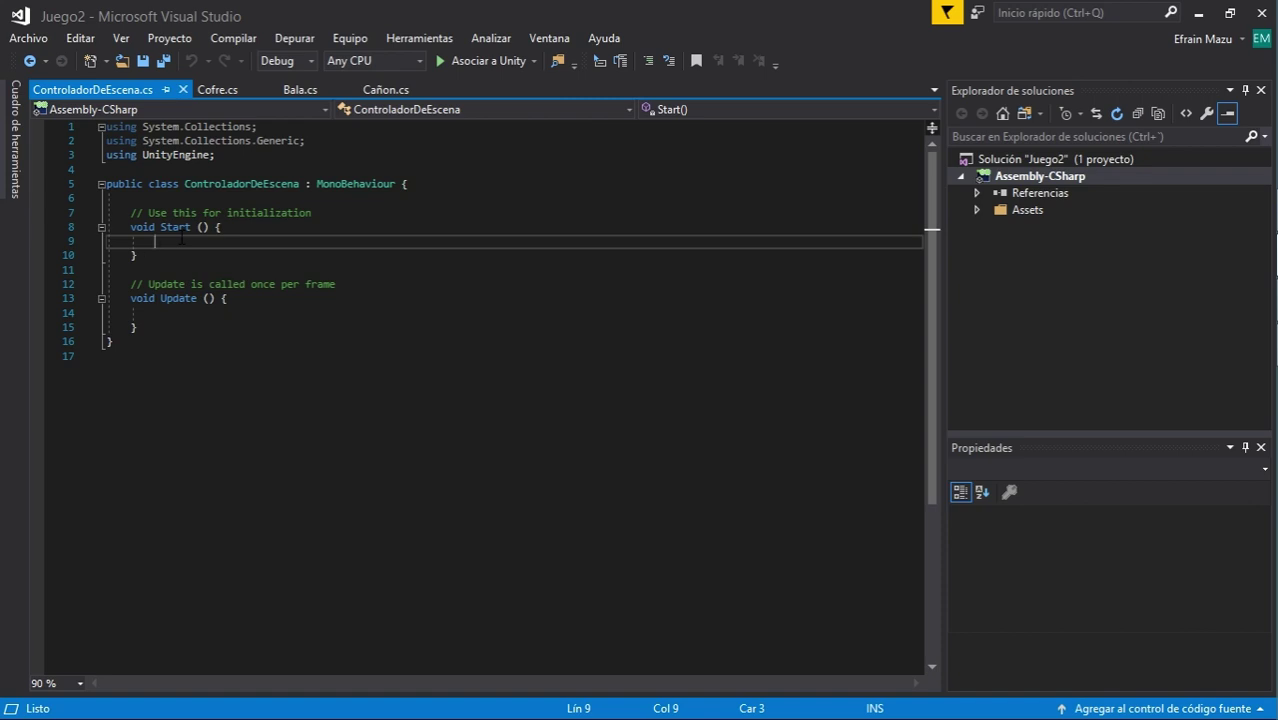
text(public int )
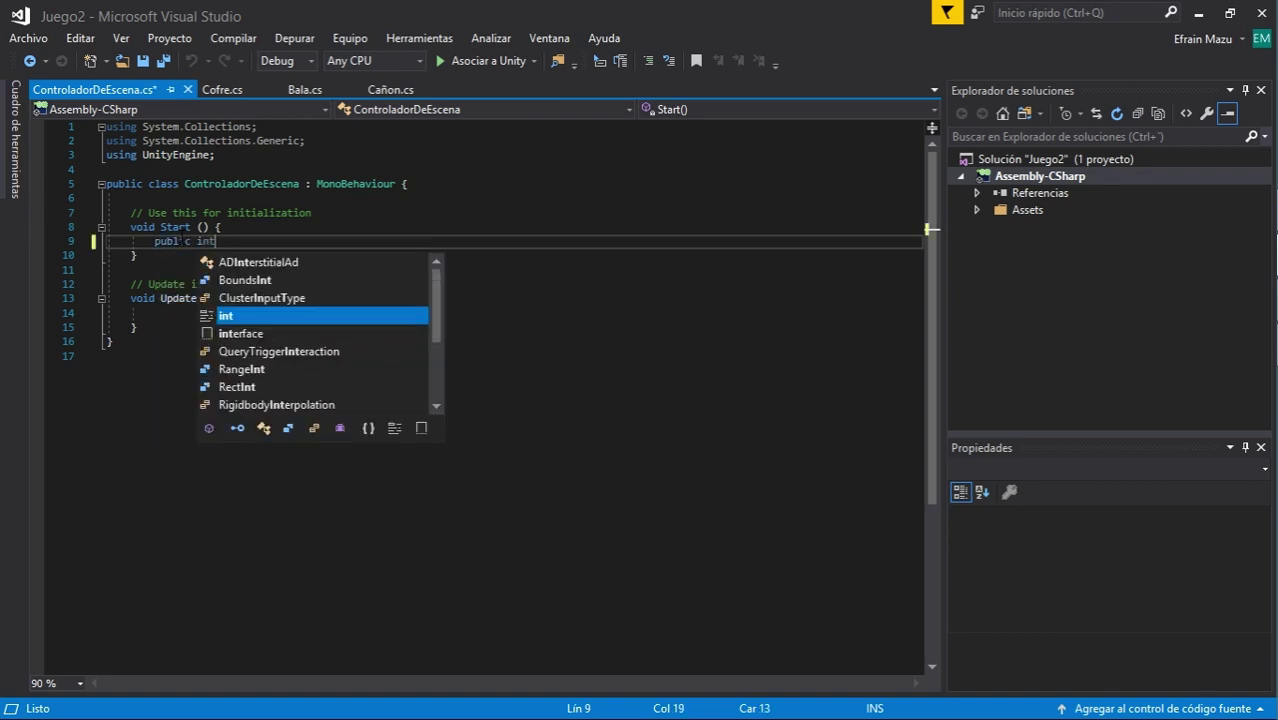
text(co)
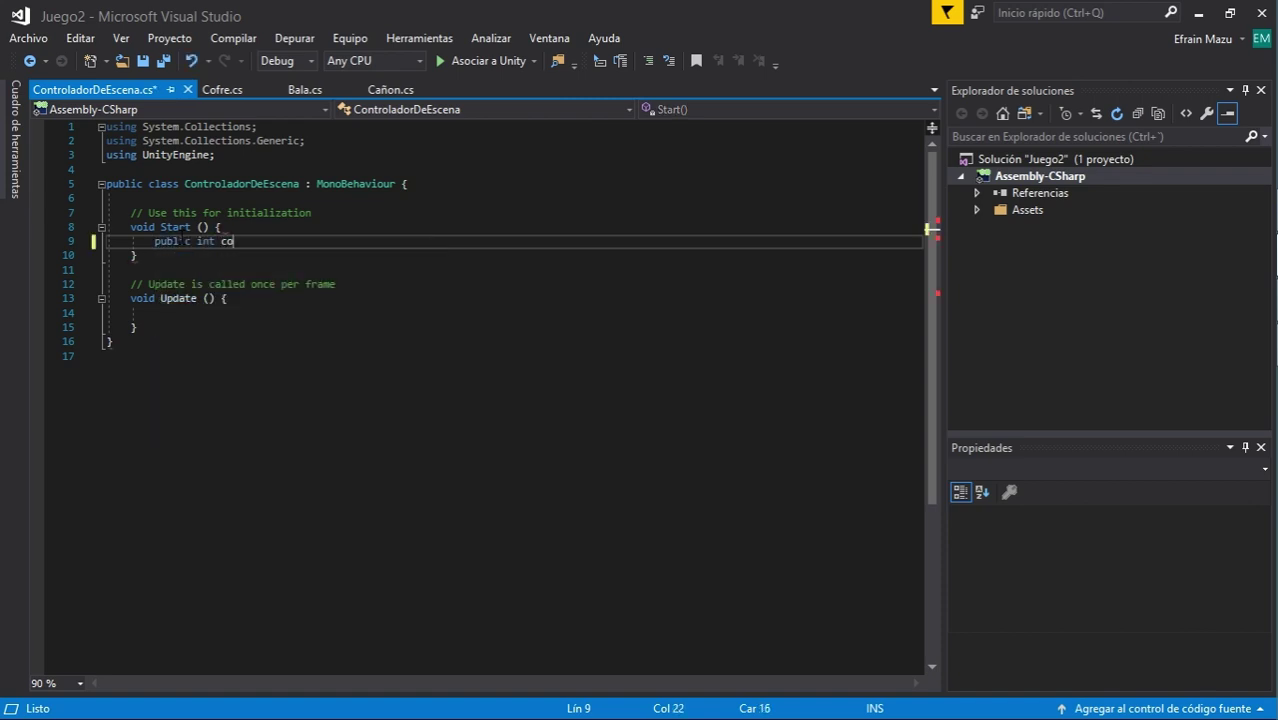
key(BackSpace)
key(BackSpace)
text(Cofr)
key(BackSpace)
key(BackSpace)
text(f)
text(res)
text(EnPantall)
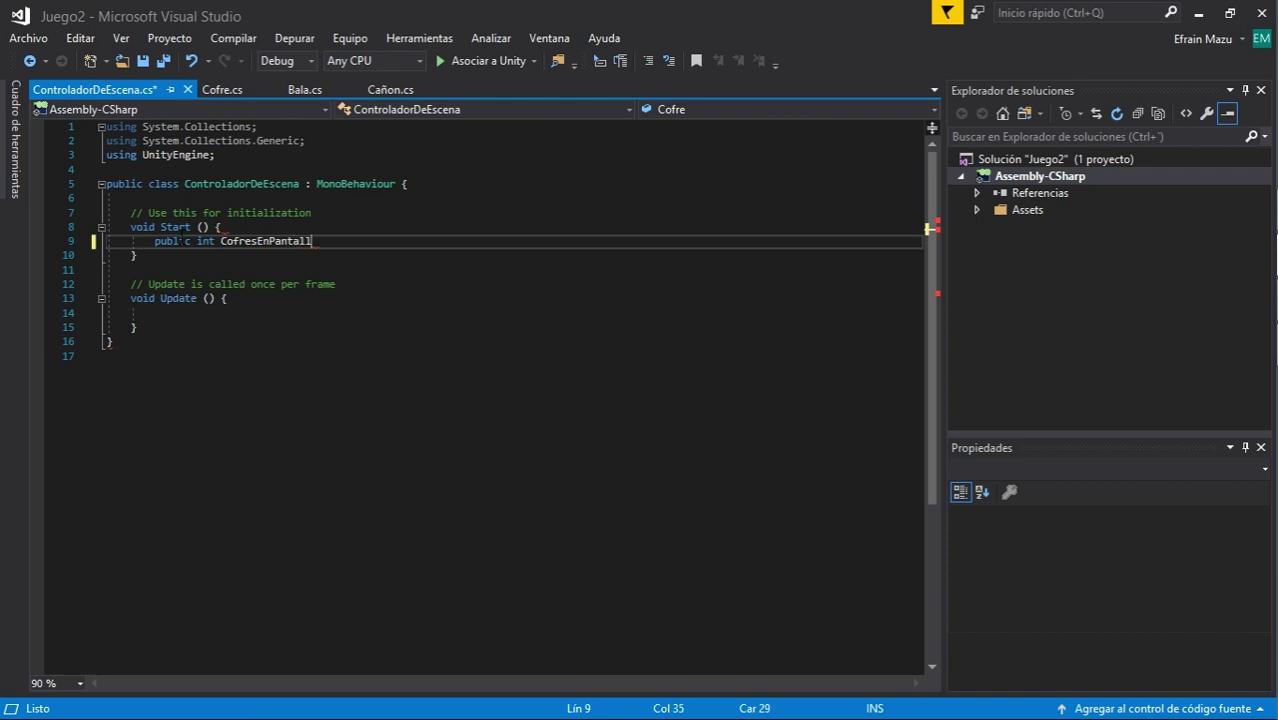
text(a;)
Cut the CofresEnPantalla declaration line back out of Start()
key(Home)
key(Return)
key(End)
key(Return)
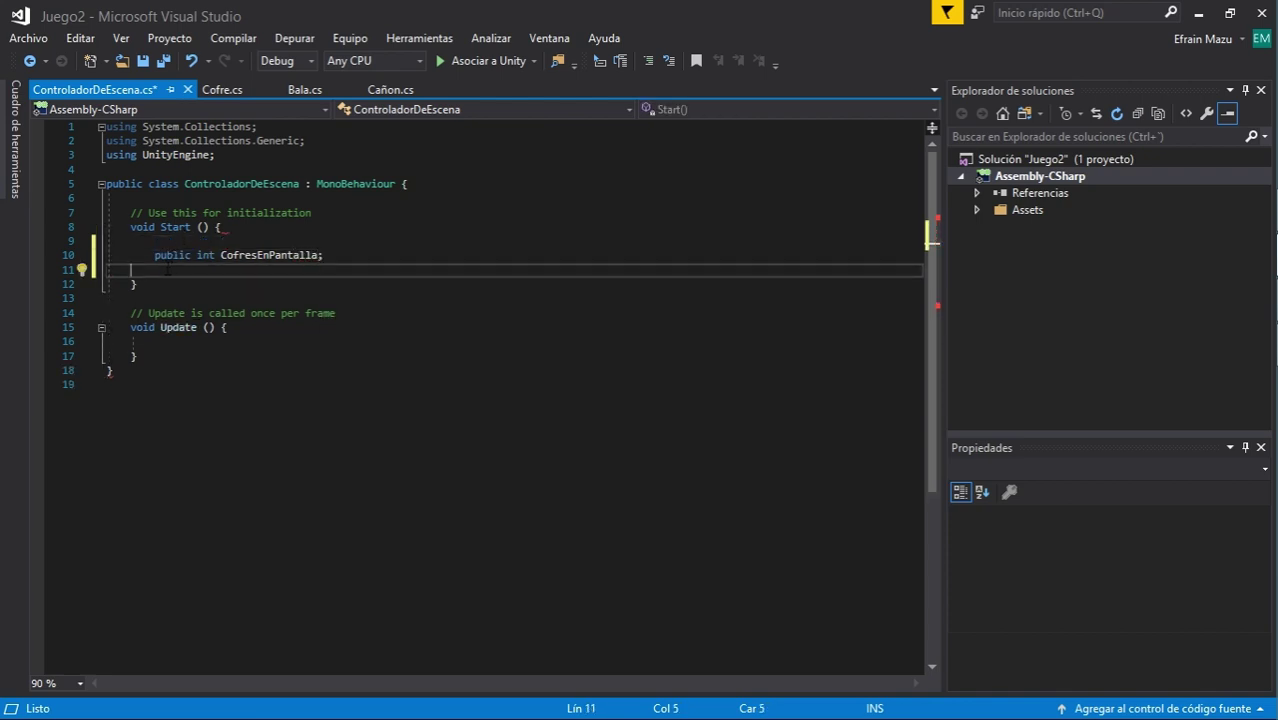
click(238, 229)
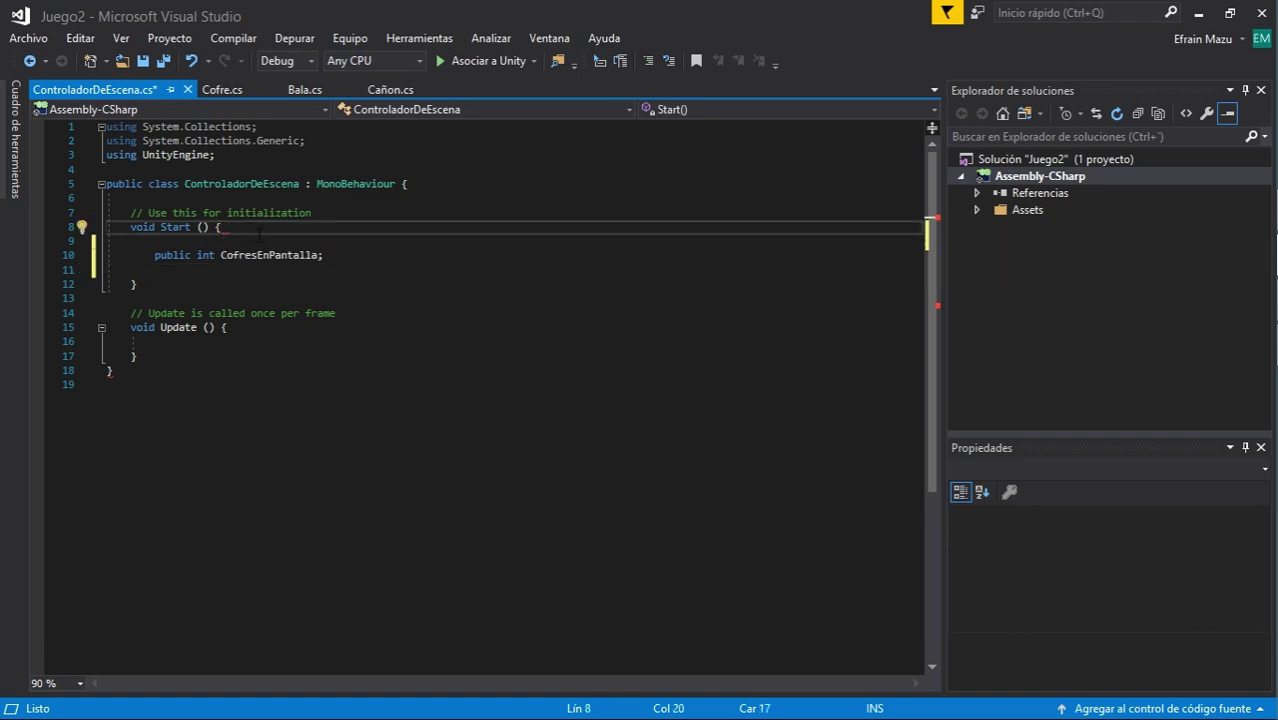
drag(155, 254, 323, 256)
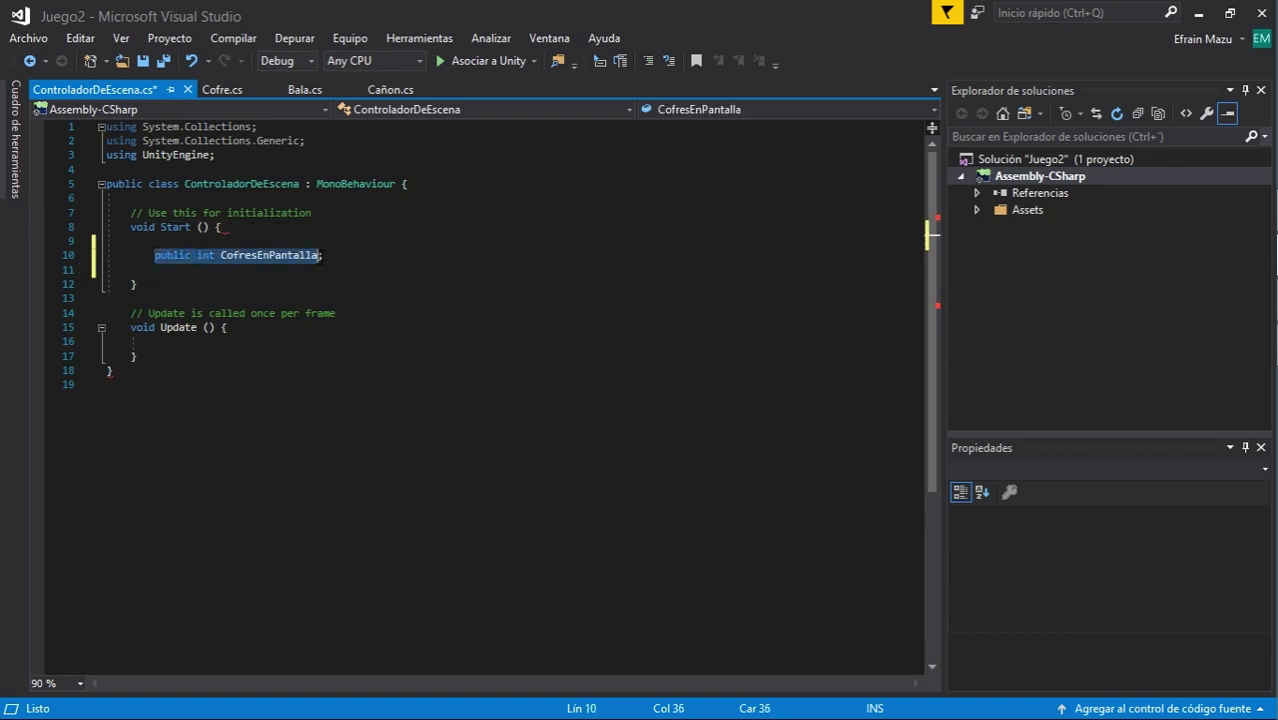
click(327, 257)
key(ctrl+x)
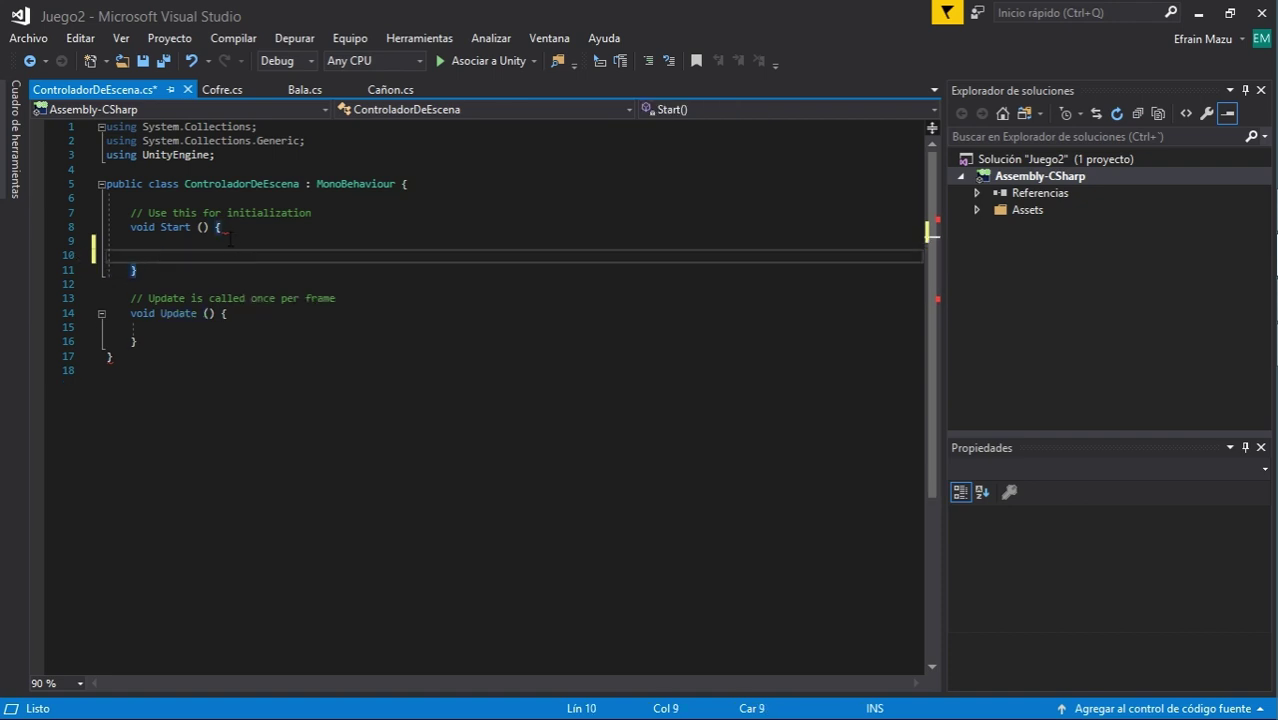
Paste 'public int CofresEnPantalla;' as a class field under the class header
click(248, 199)
key(ctrl+v)
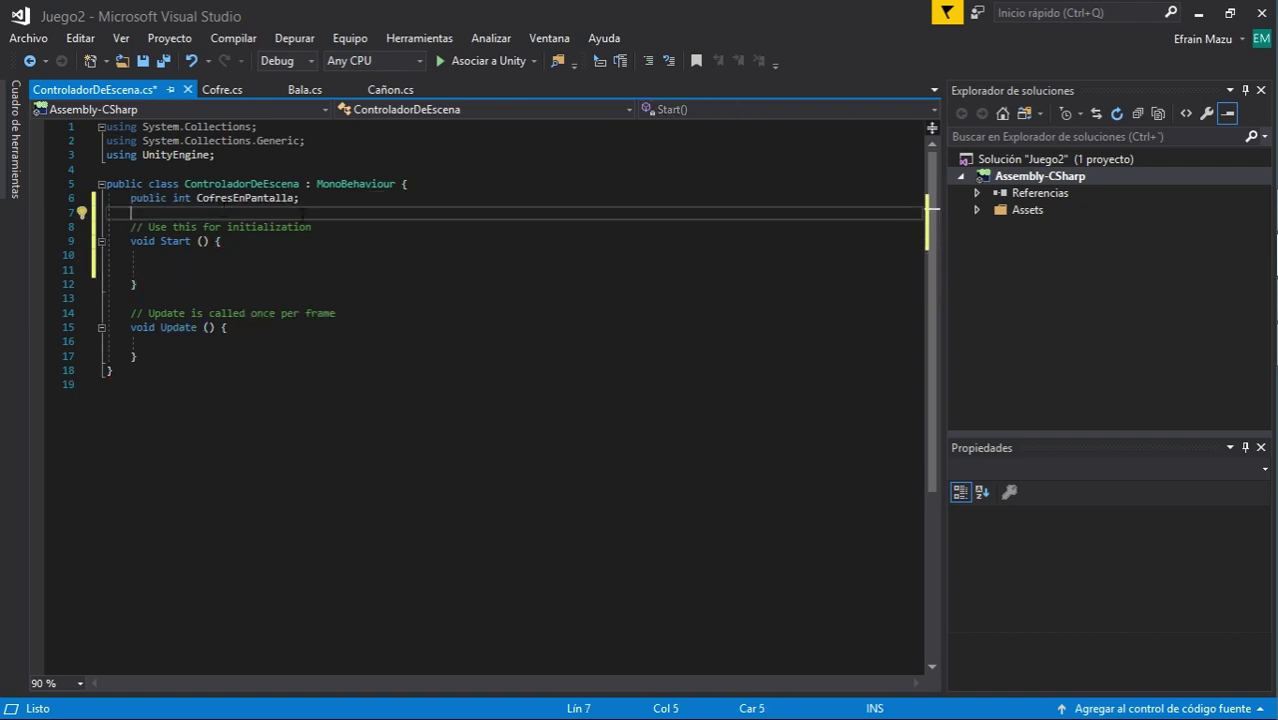
key(Return)
click(220, 212)
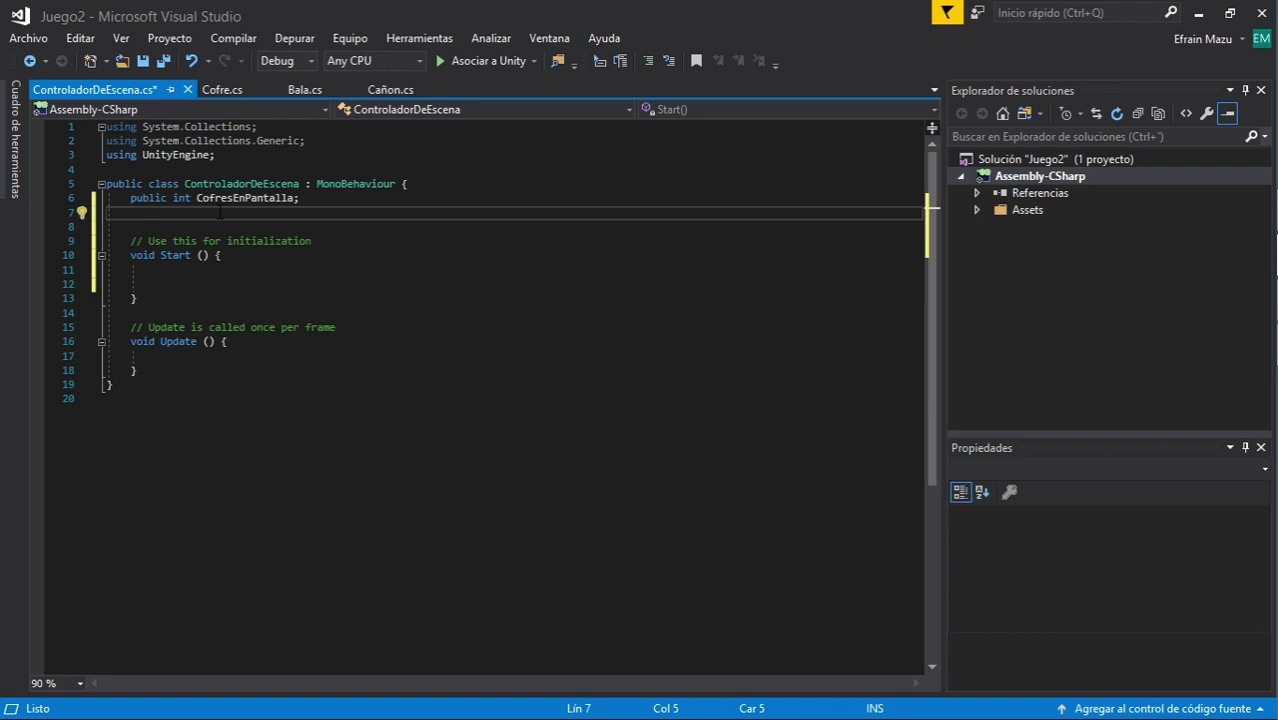
Add the fields 'public GameObject[] NivelPreFab;' and 'private int IndiceDeNiveles;' below it
text(pub)
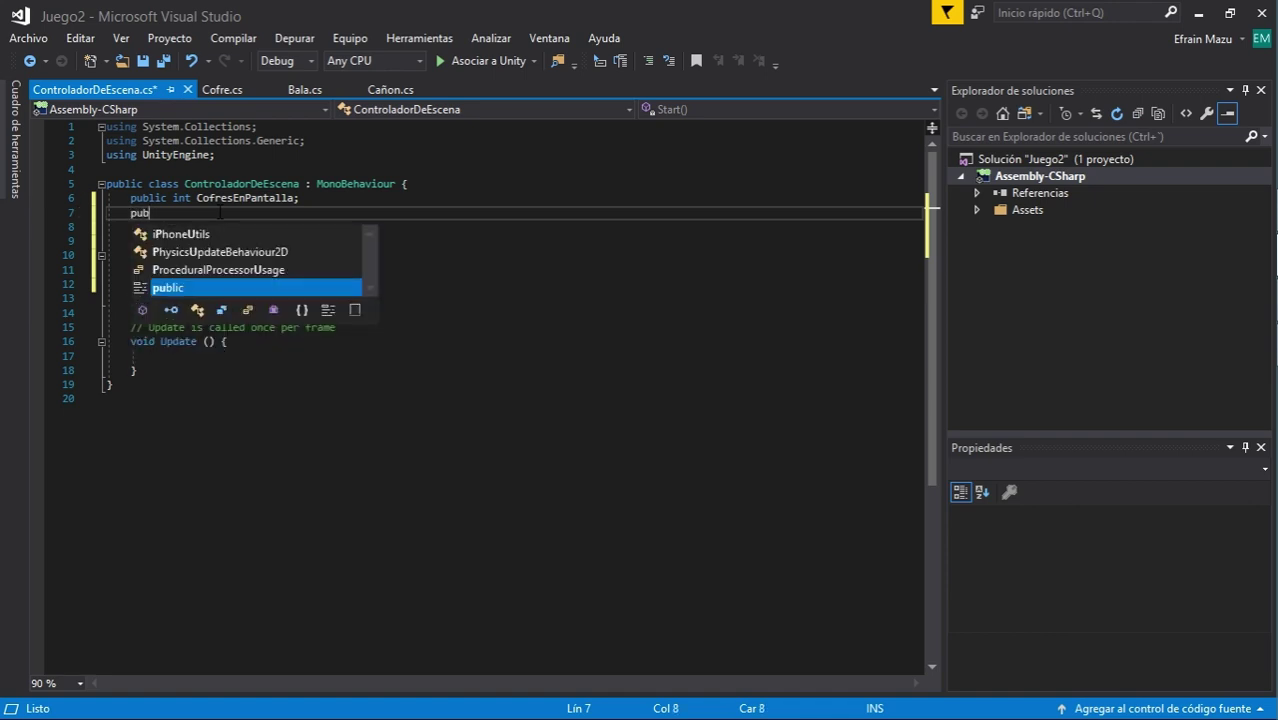
text(lic Gam)
key(Tab)
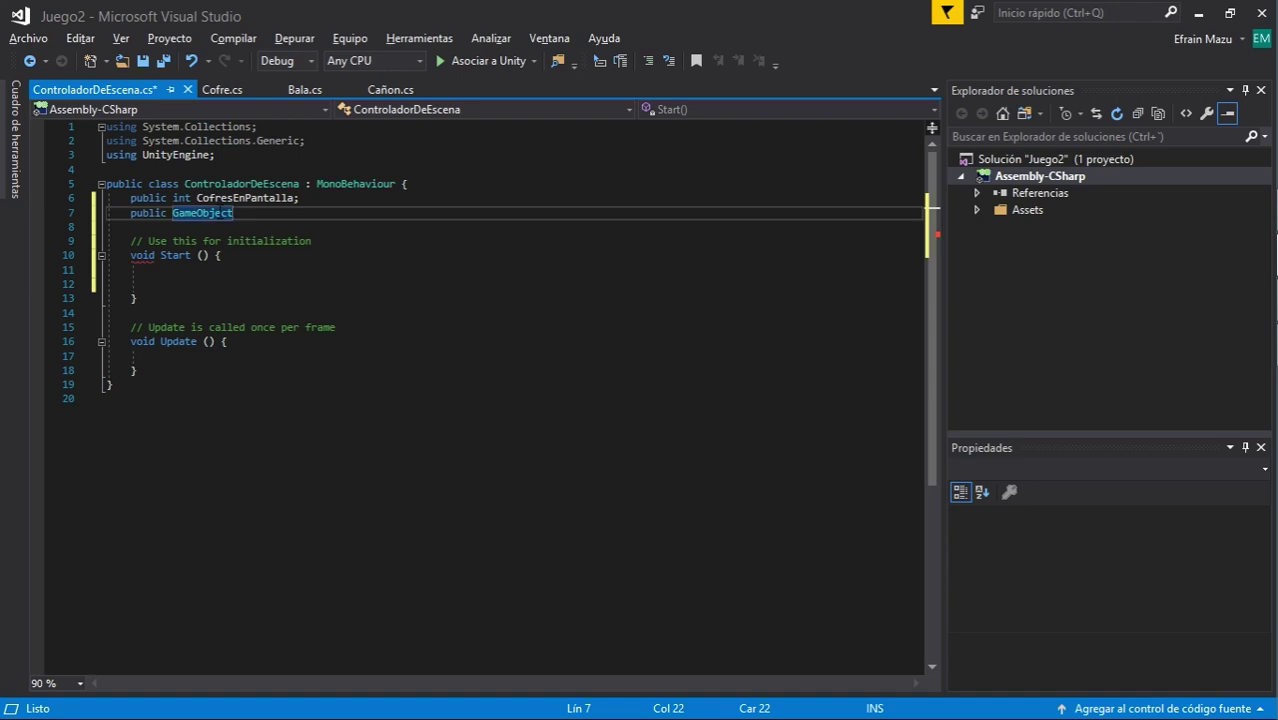
text([])
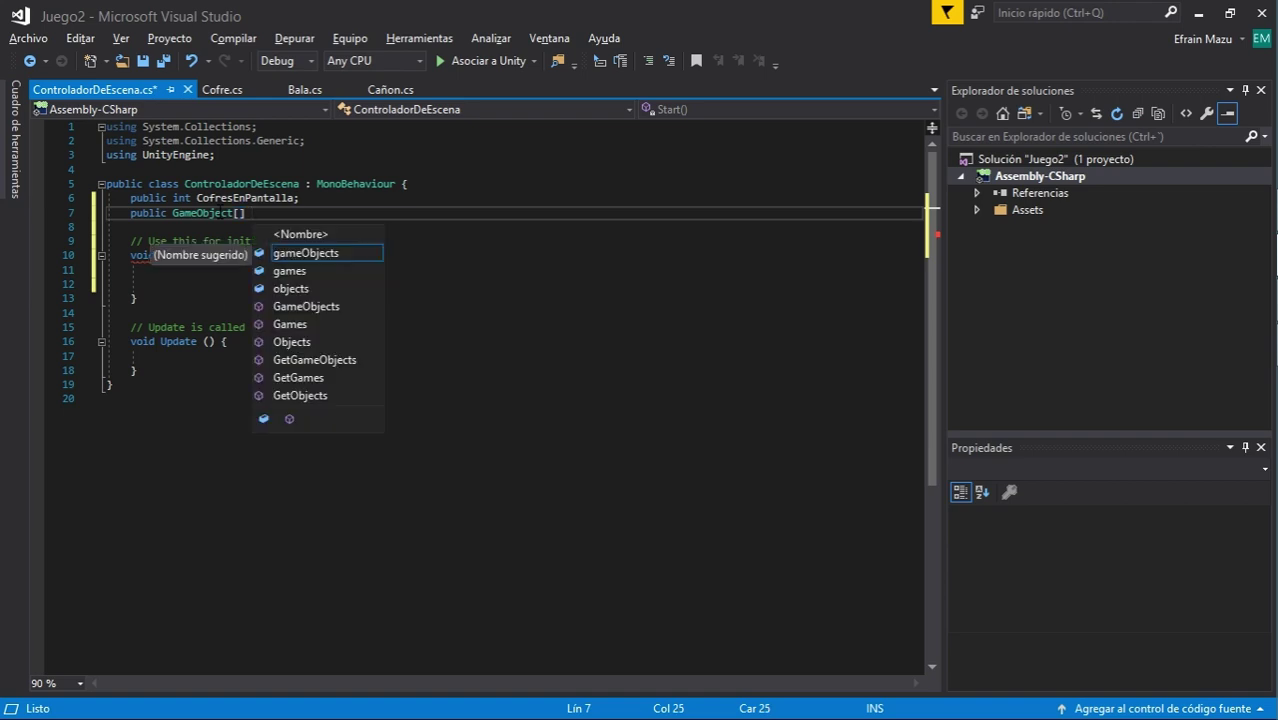
text( Nivel)
key(BackSpace)
key(BackSpace)
key(BackSpace)
text(ve)
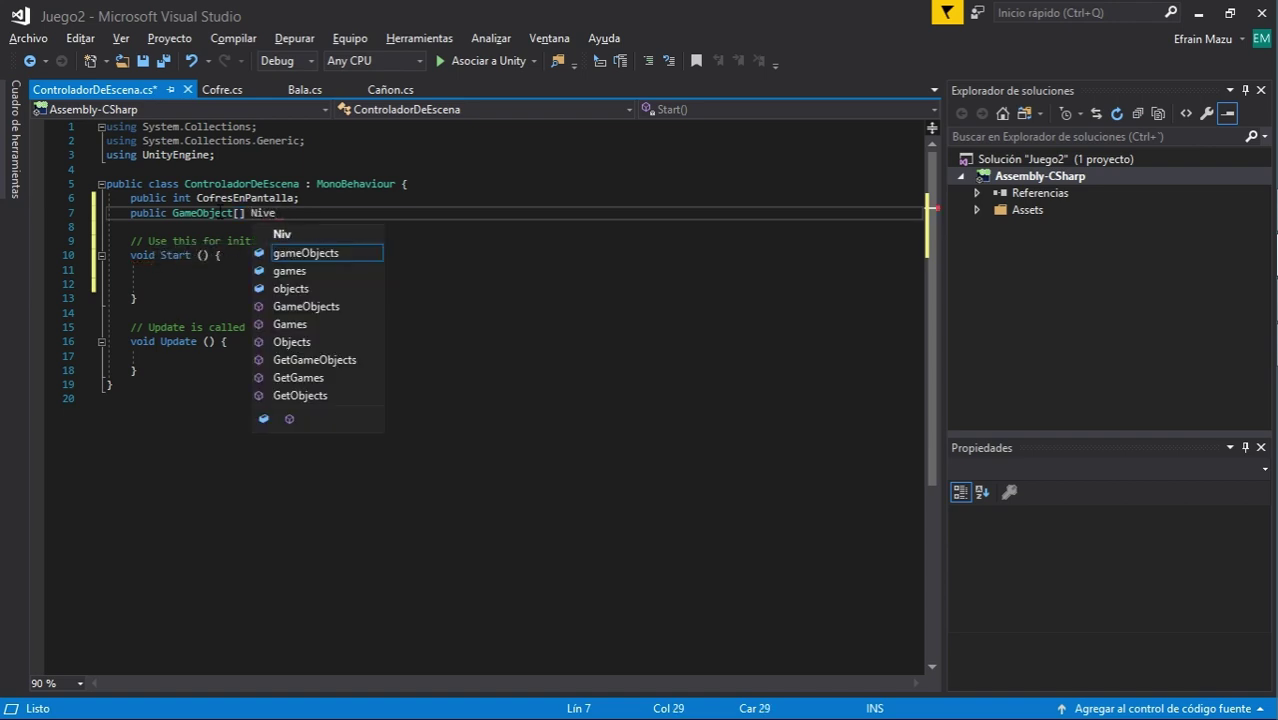
text(lPreFa)
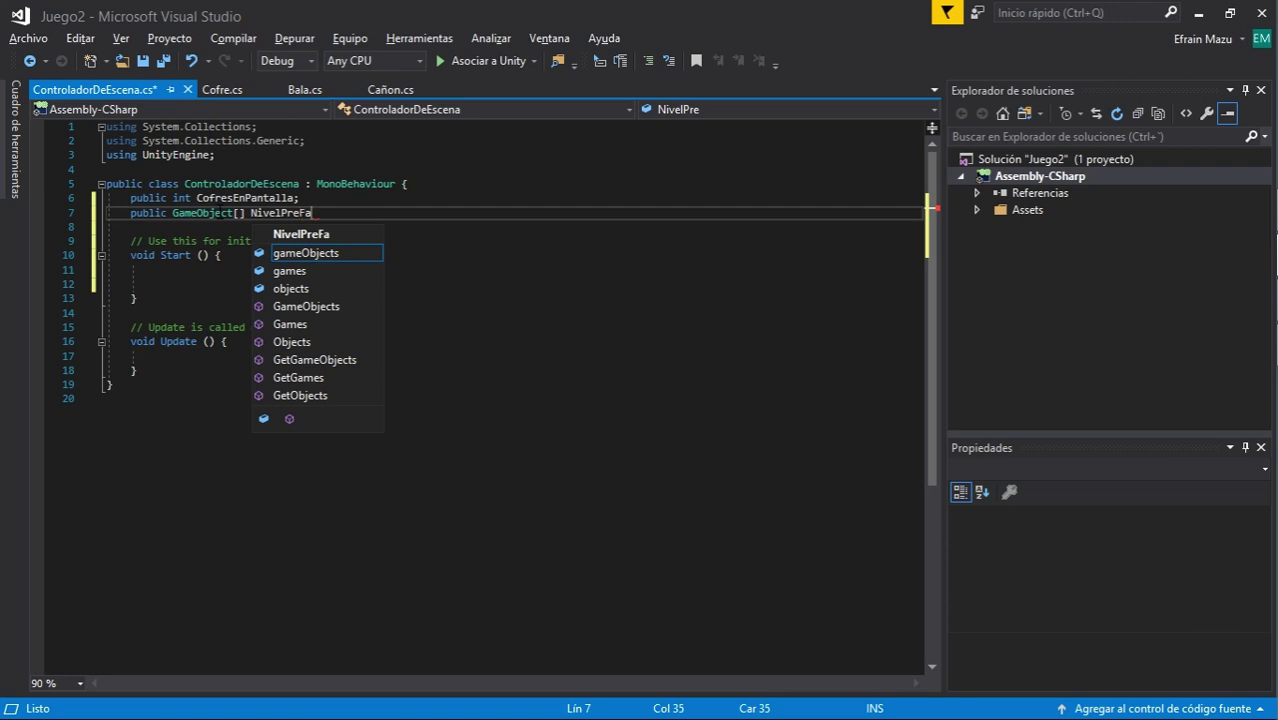
text(b;)
key(Return)
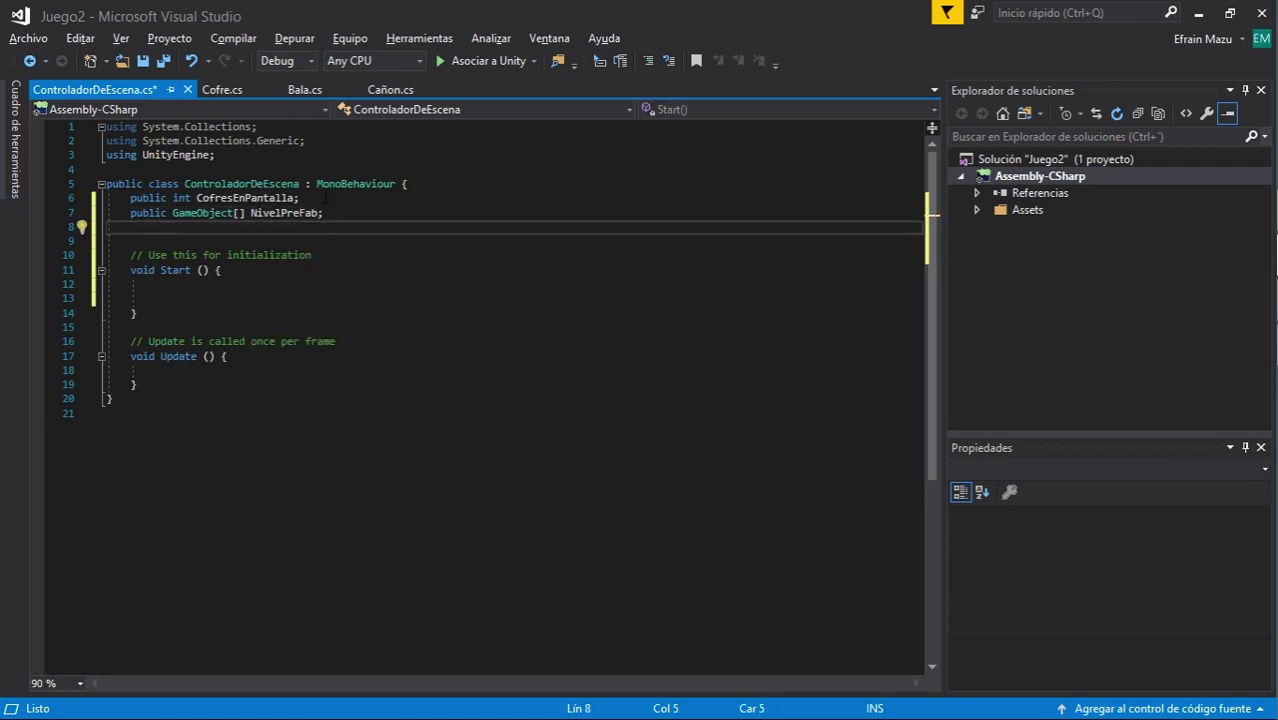
text(private )
text(int Indice)
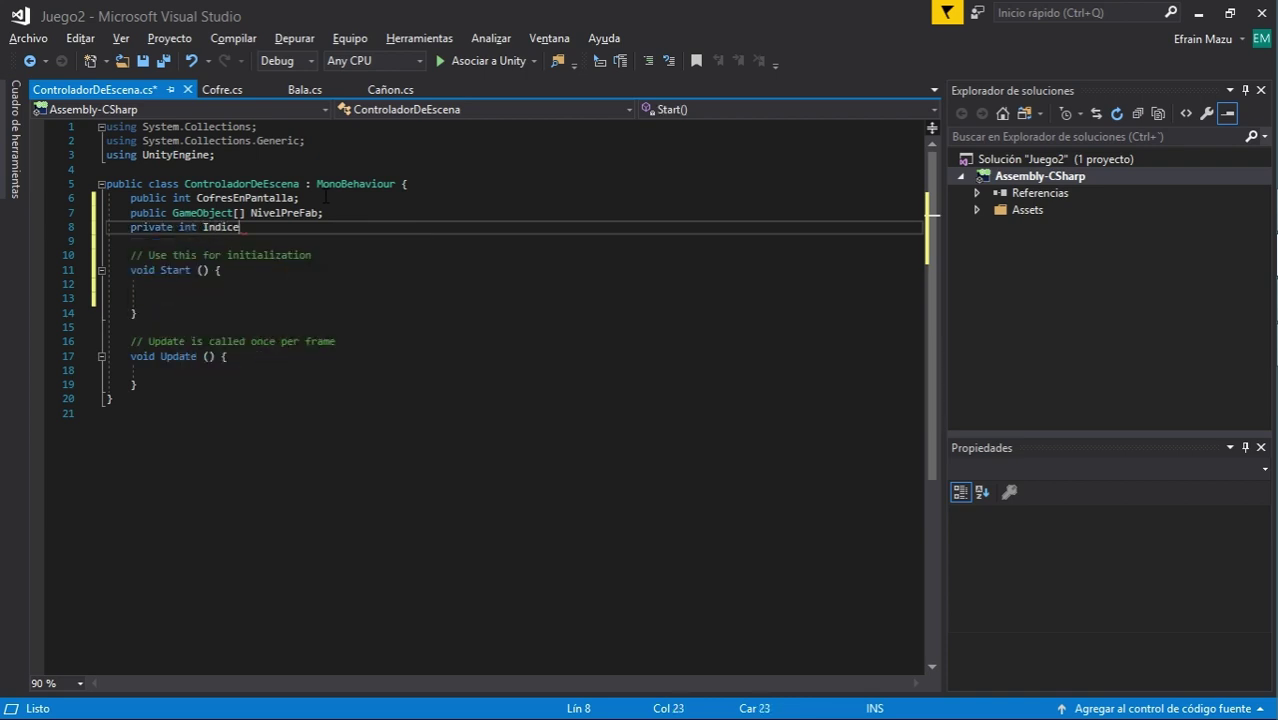
text(De)
text(Niveles;)
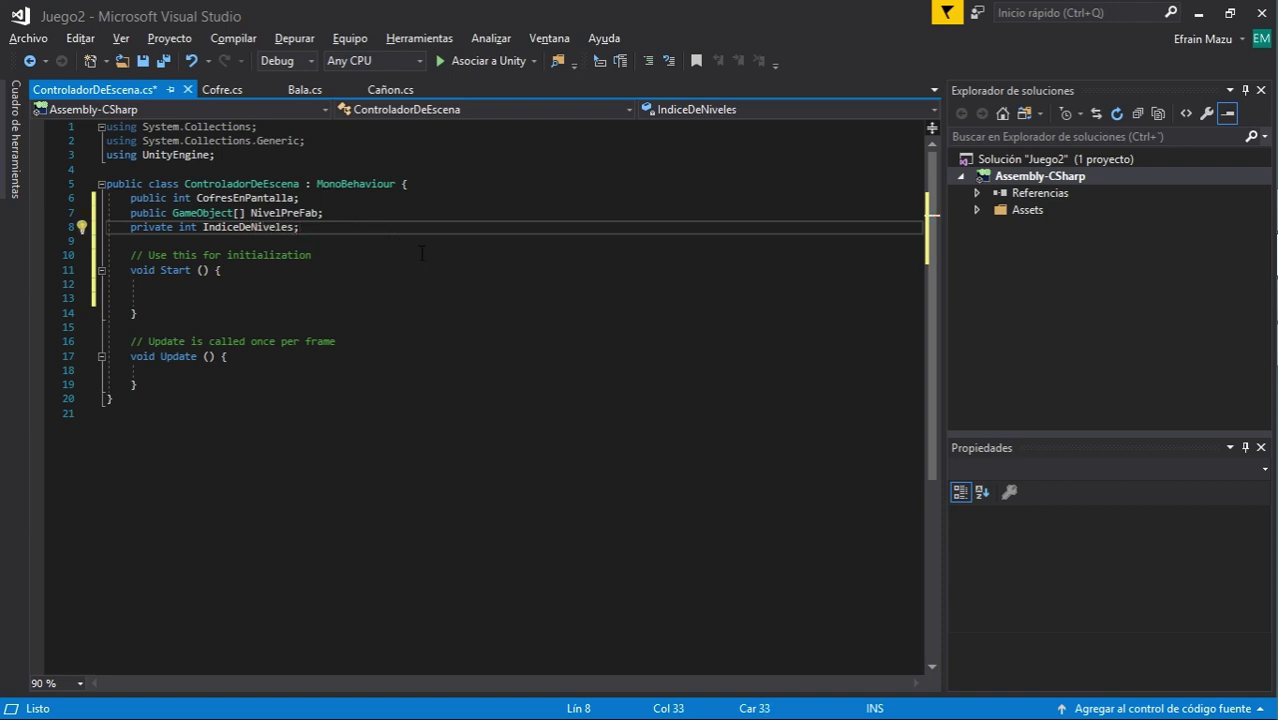
key(Return)
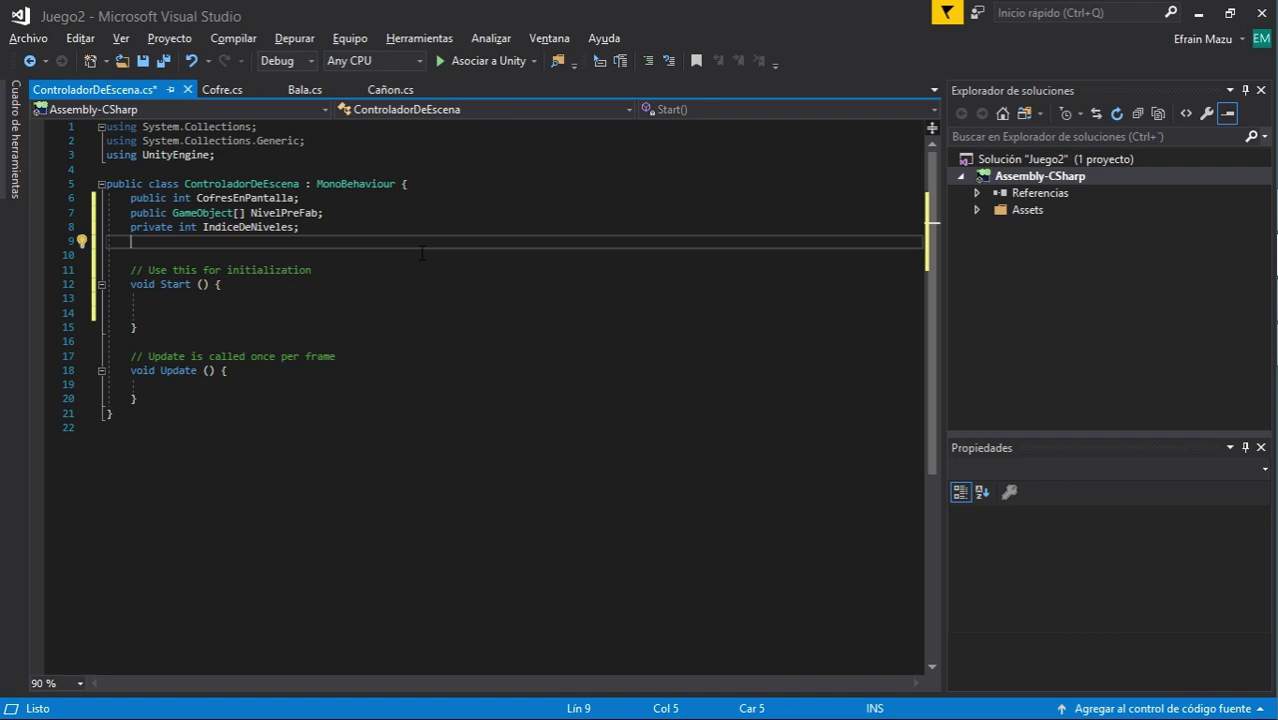
Declare the field 'private GameObject ObjetoNivel;'
text(private )
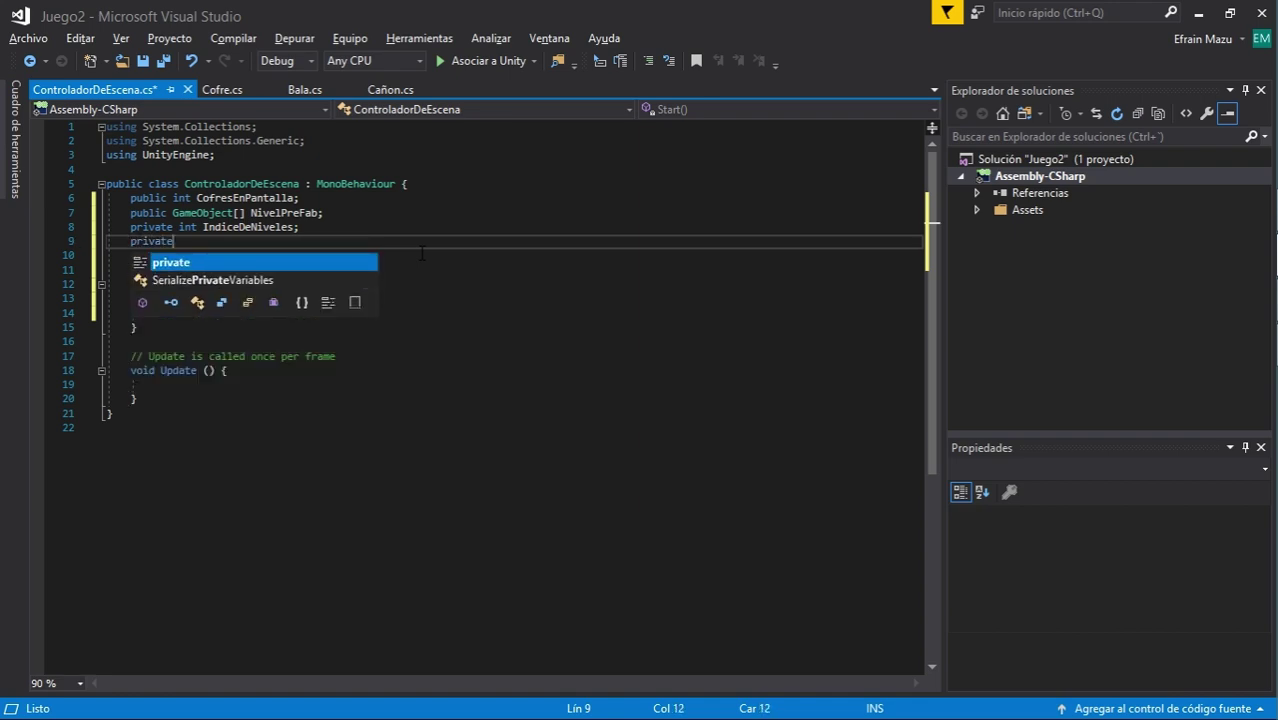
text(Game)
key(Tab)
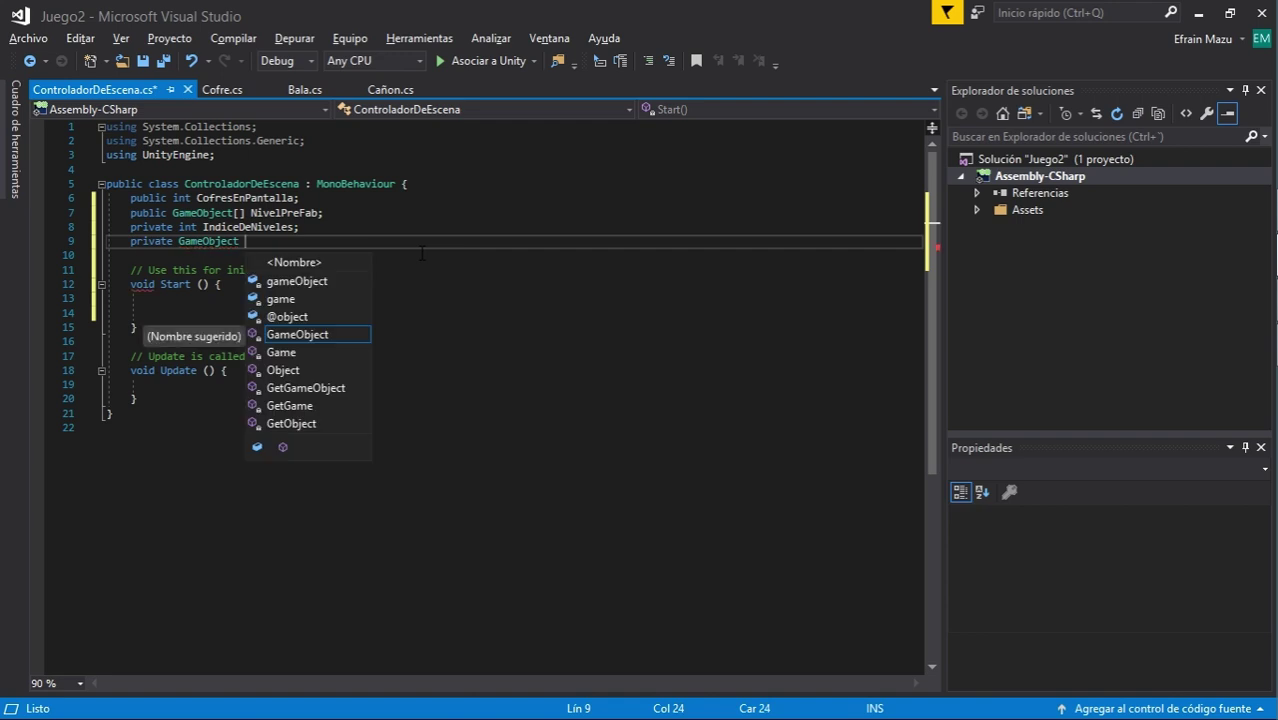
text(Onj)
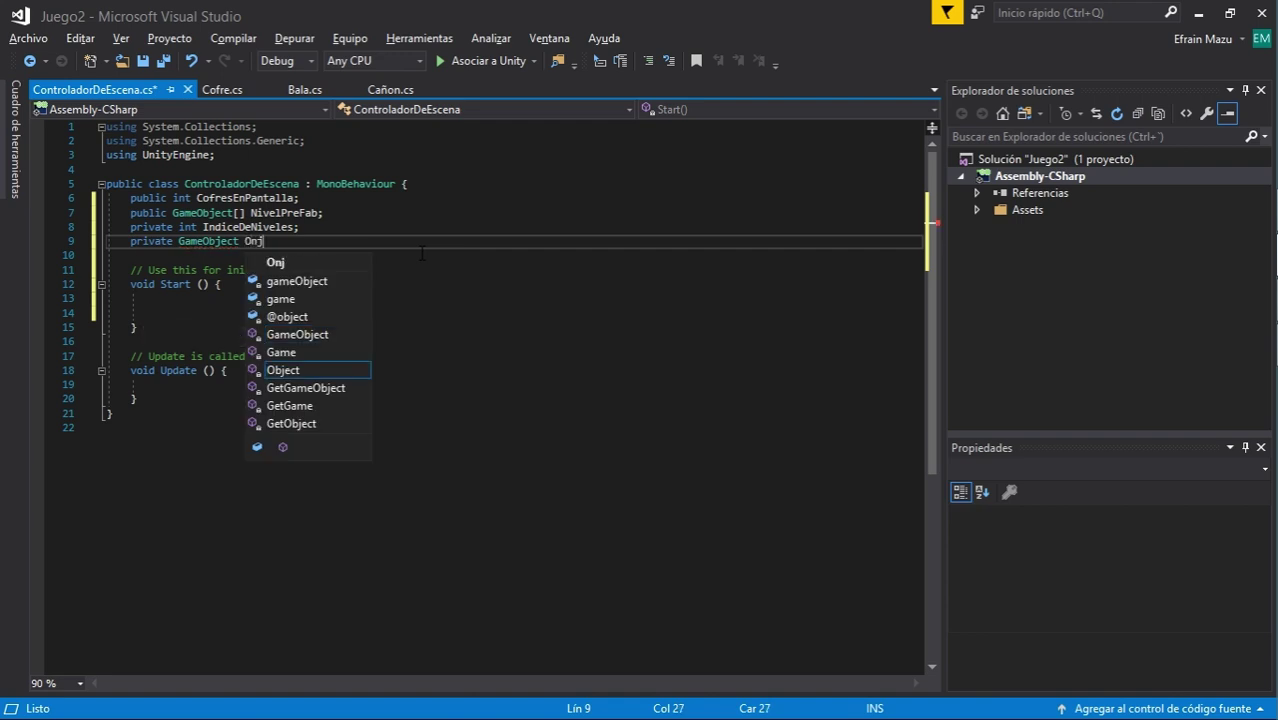
key(BackSpace)
key(BackSpace)
text(bjeto)
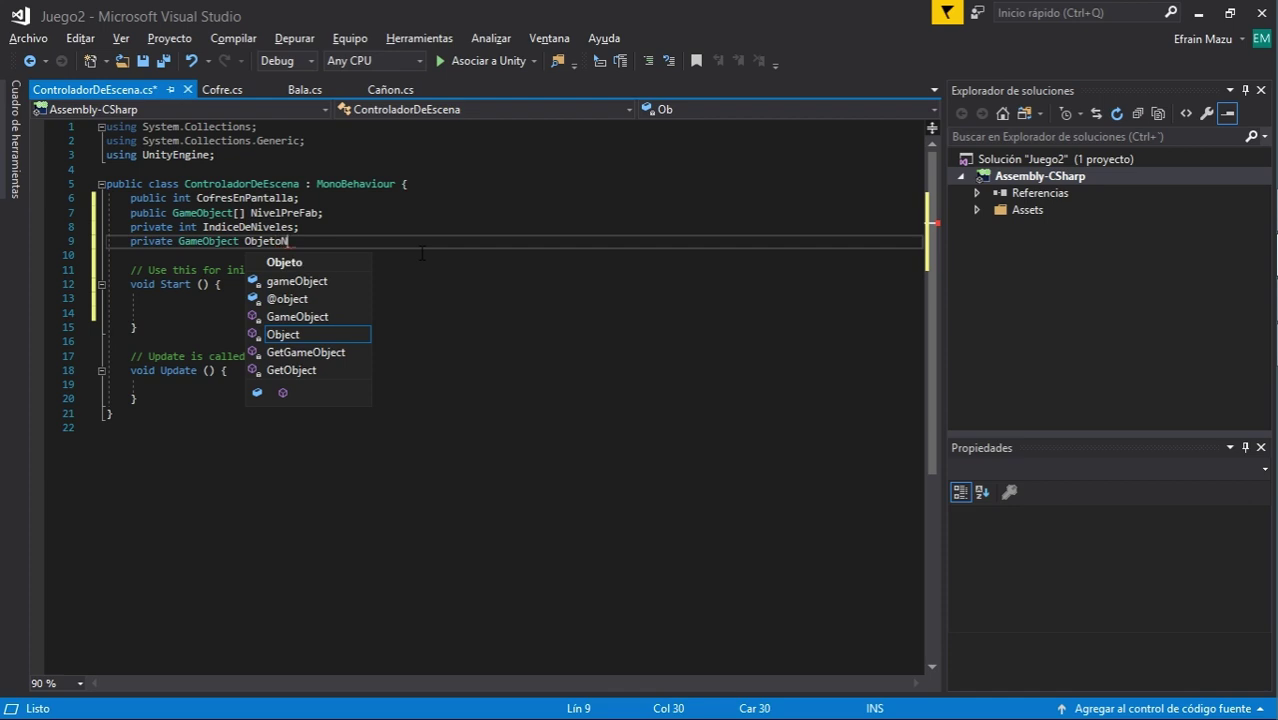
text(Nivel;)
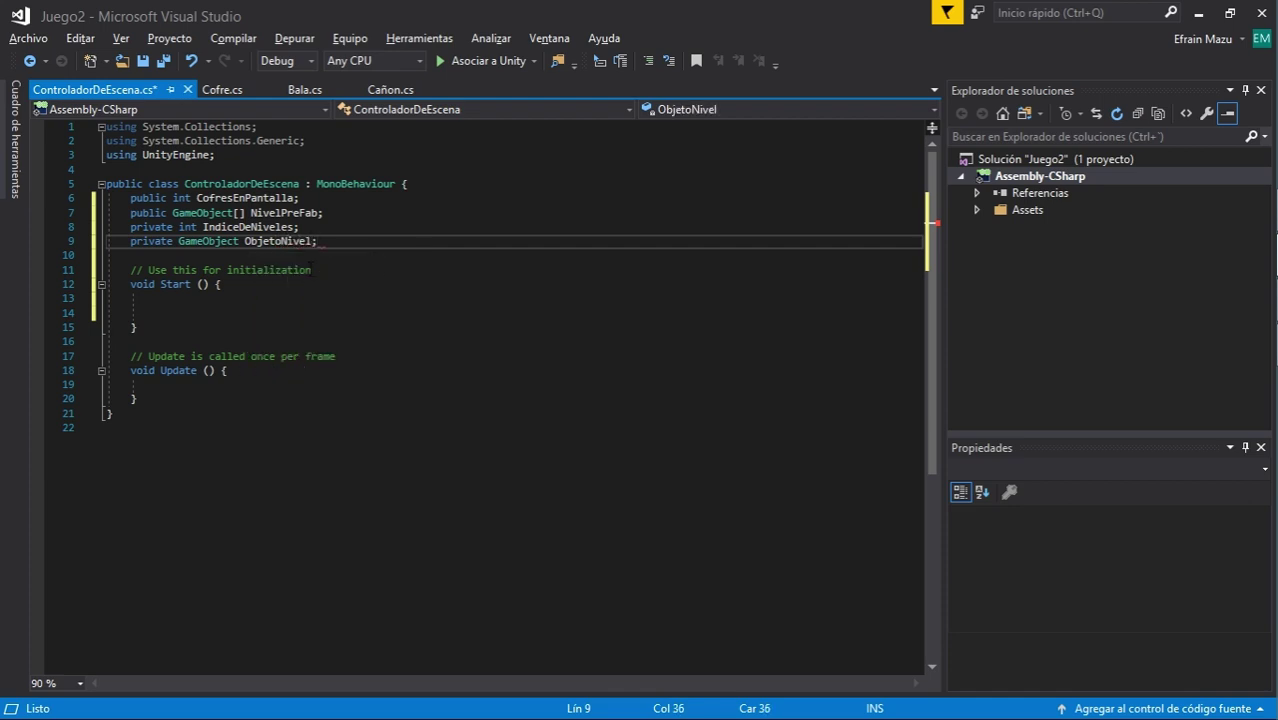
Write 'IndiceDeNiveles = 0;' inside Start() and save the script
click(210, 300)
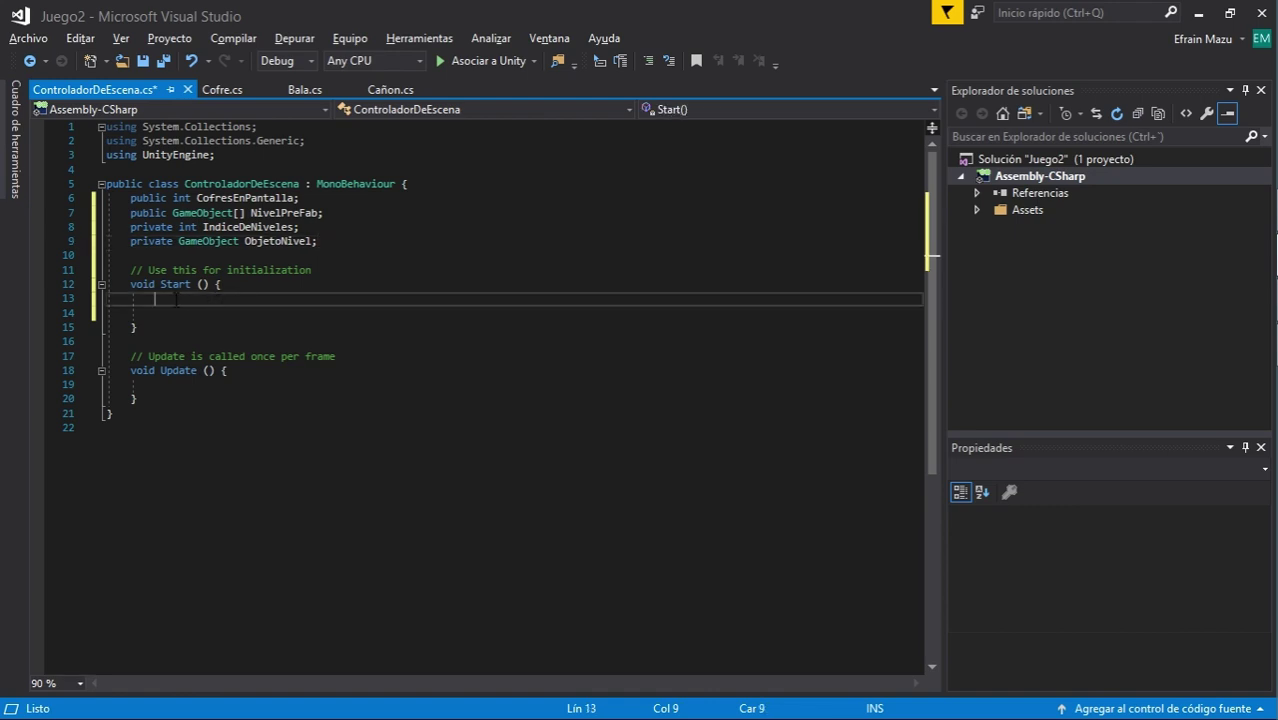
key(Home)
key(Down)
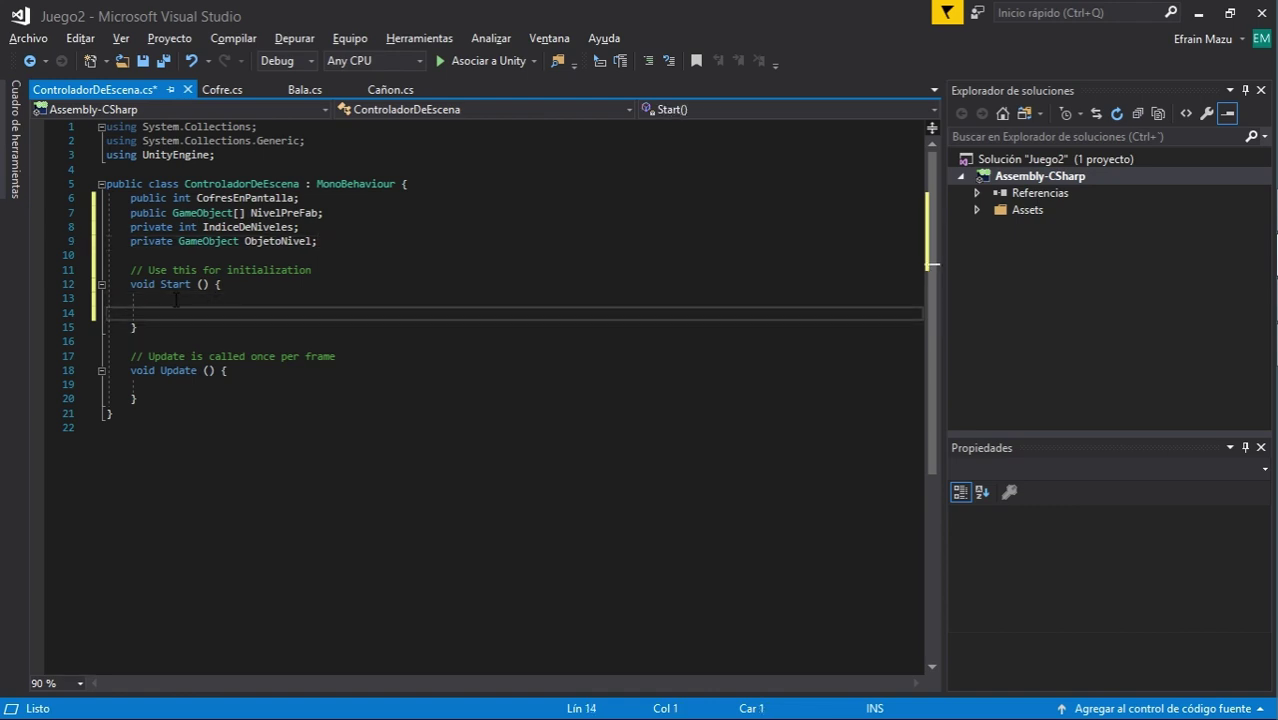
key(Up)
text(Ind)
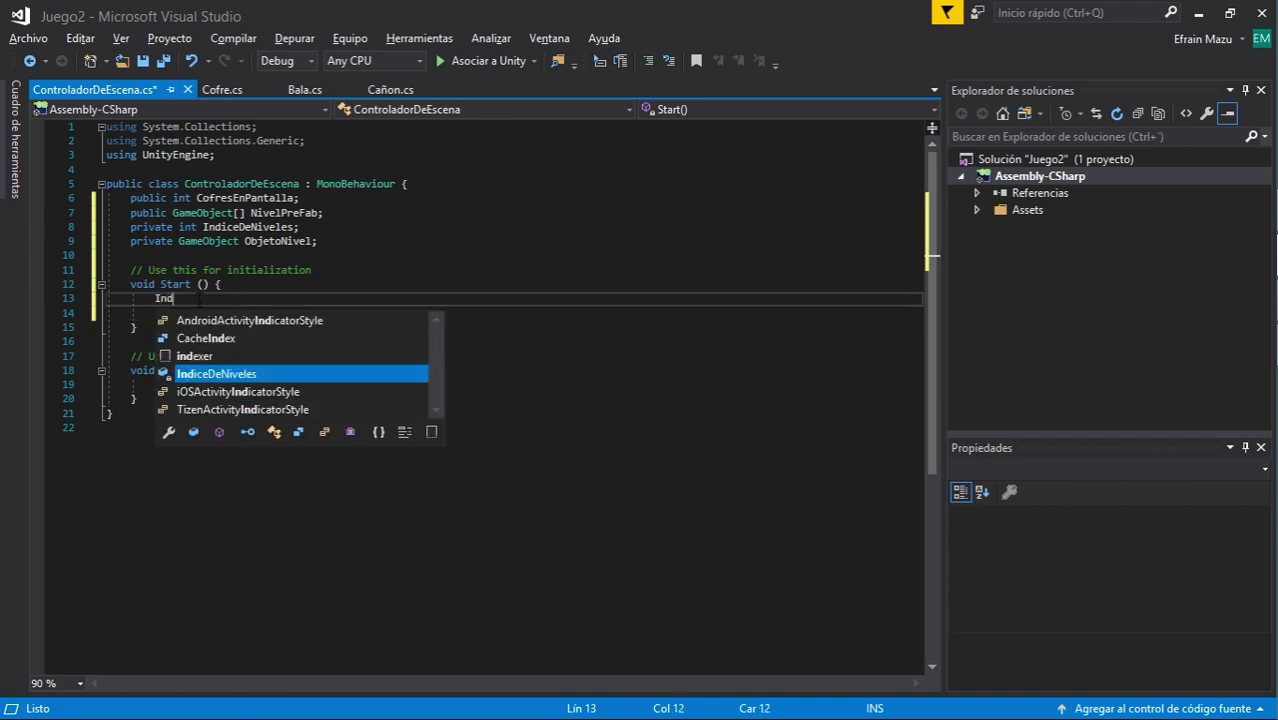
text(i)
key(Tab)
text(=)
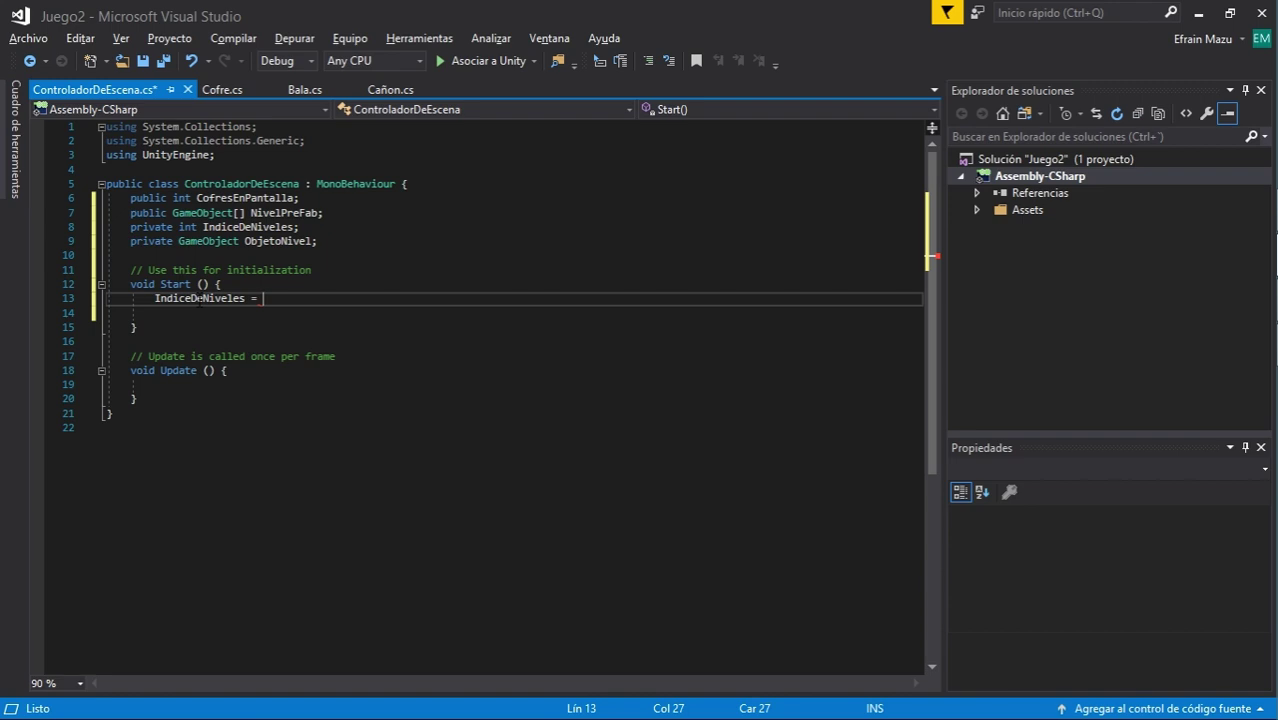
text( 0;)
key(Return)
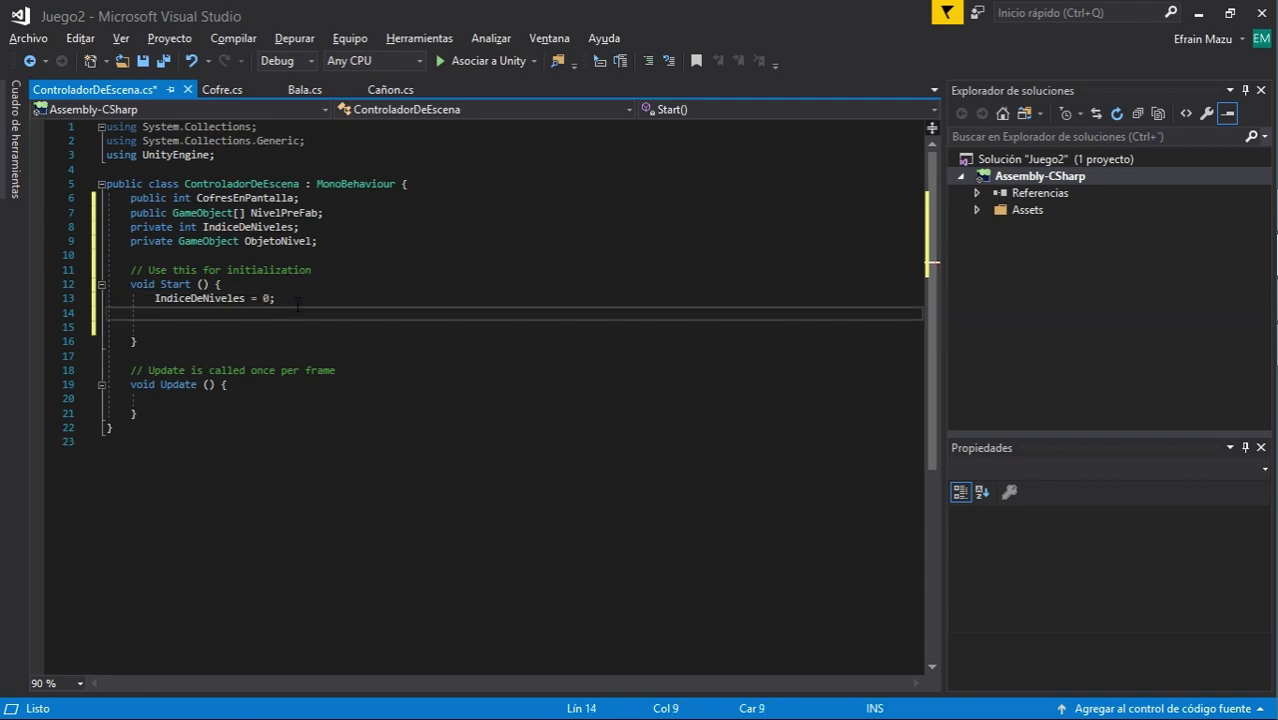
click(165, 61)
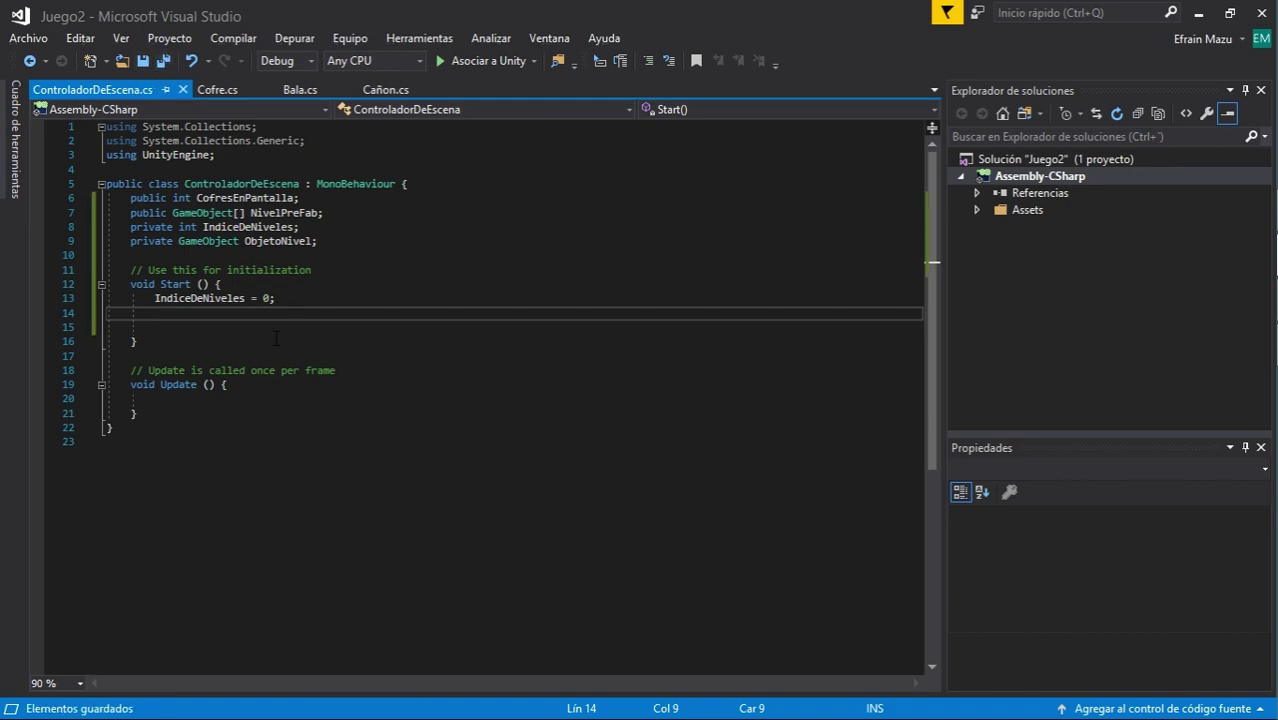
Back in Unity, attach the ControladorDeEscena script to Controlador de Escena in the Hierarchy
click(1257, 226)
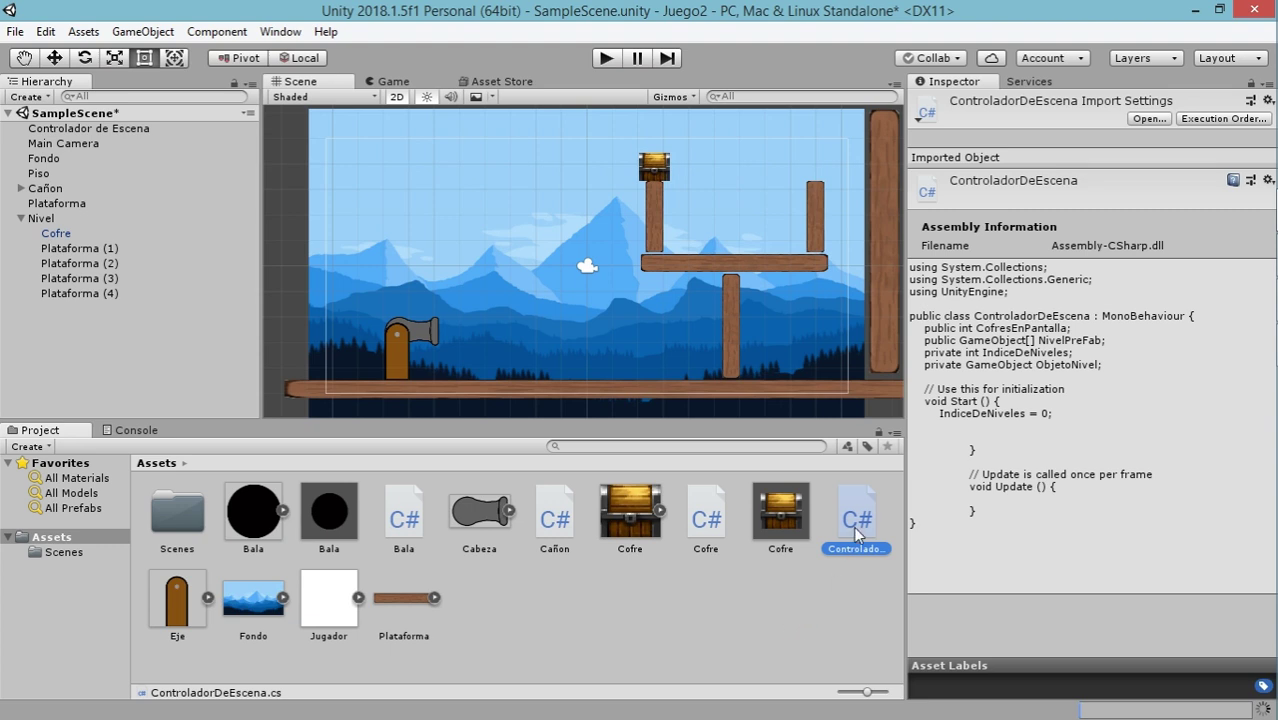
click(840, 569)
drag(855, 512, 70, 173)
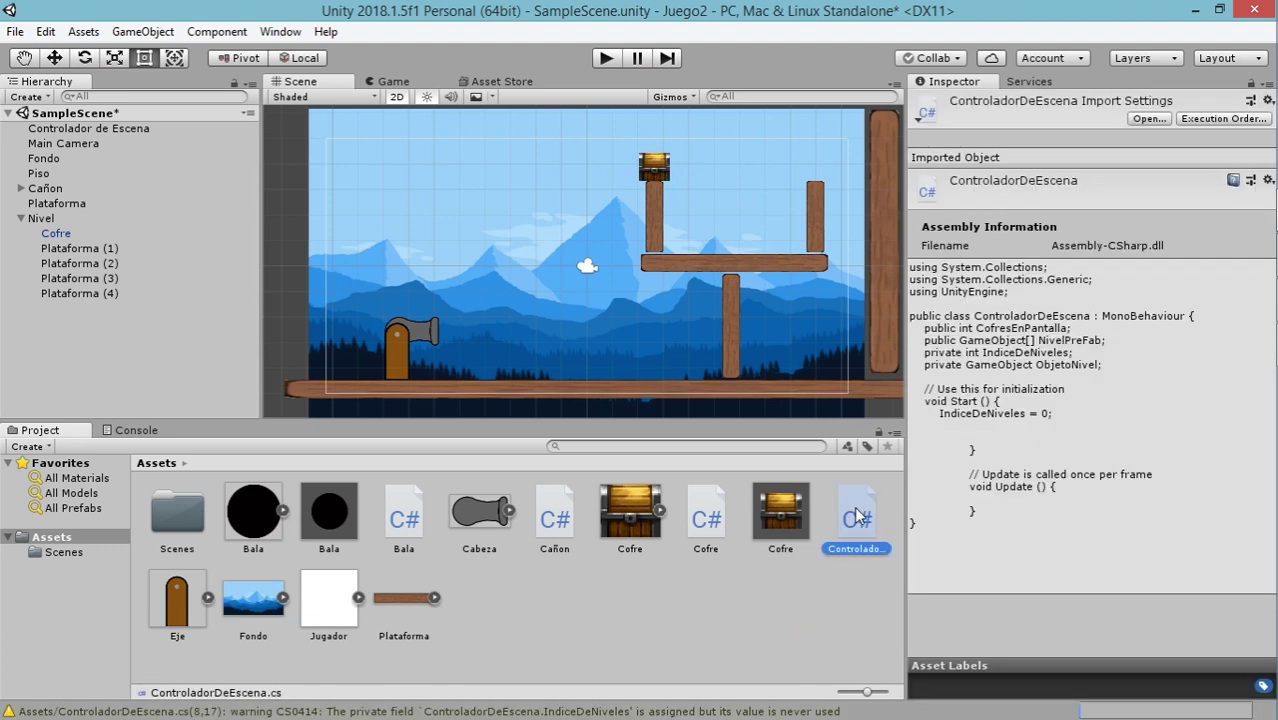
drag(70, 173, 94, 131)
click(94, 130)
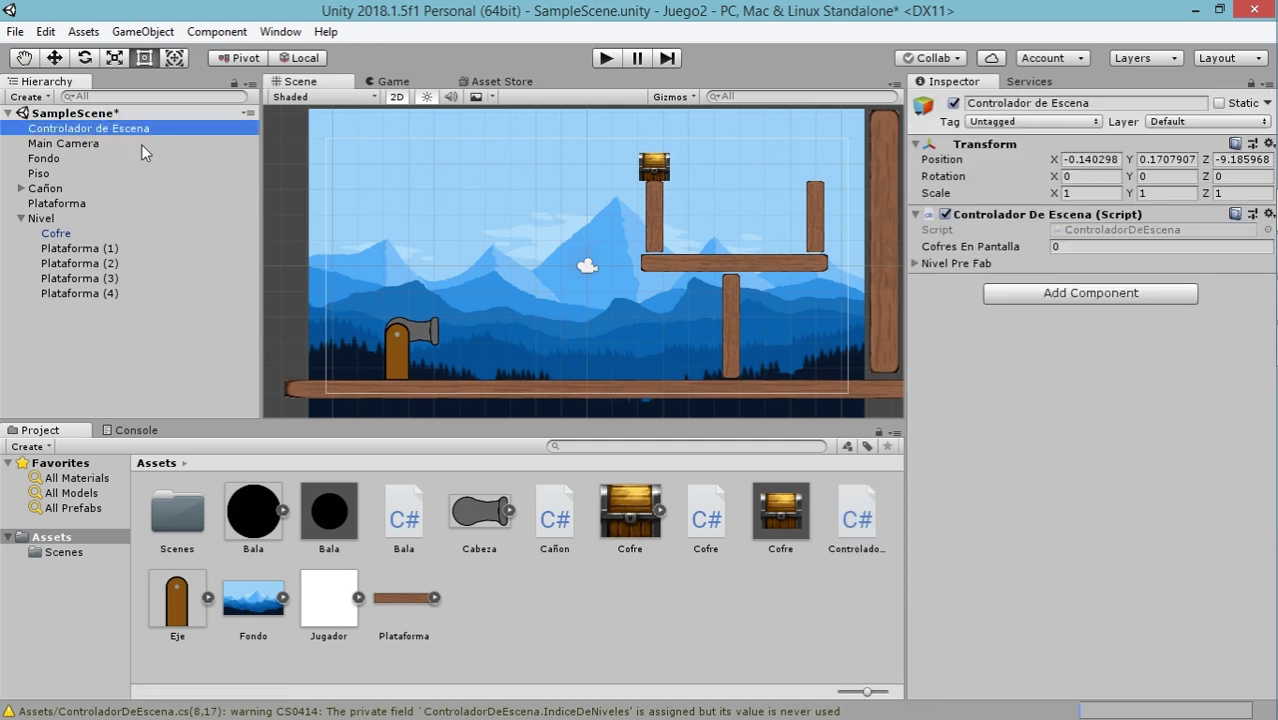
Leave Cofres En Pantalla at 0 and expand the Nivel Pre Fab list
click(1081, 248)
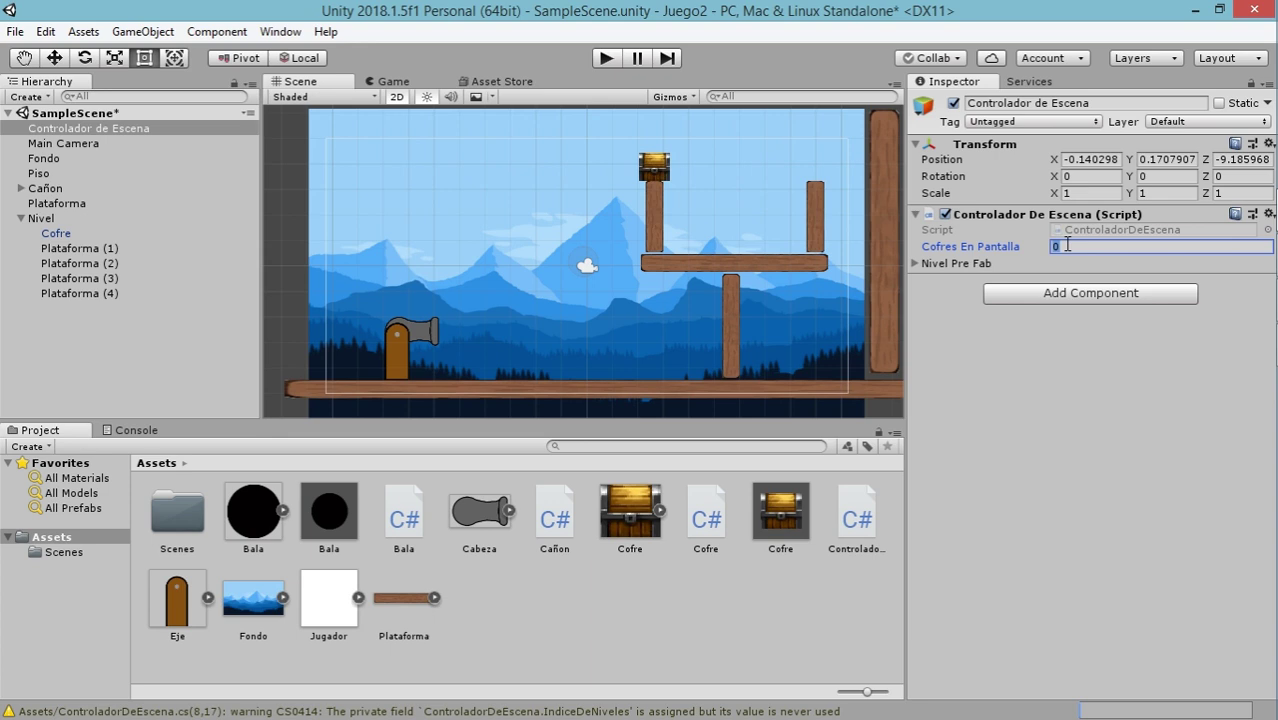
click(952, 278)
click(926, 266)
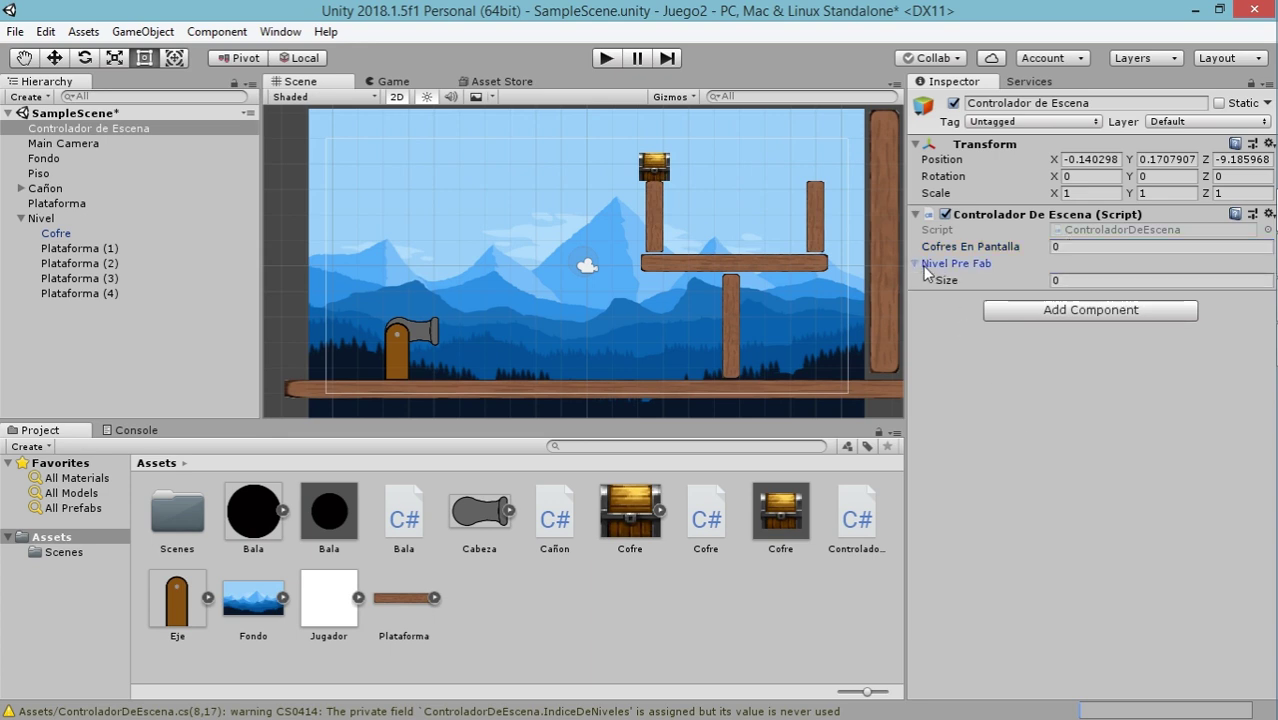
click(1096, 281)
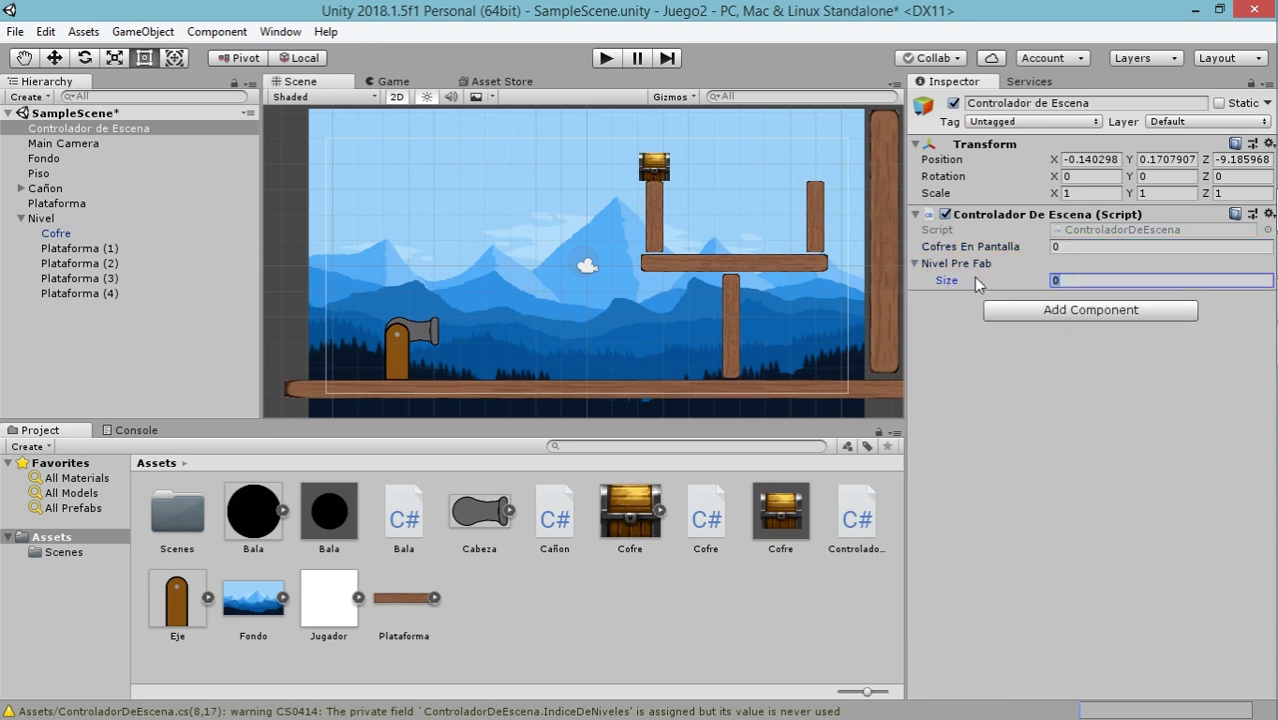
Set the Nivel Pre Fab list size to 3
text(2)
key(Return)
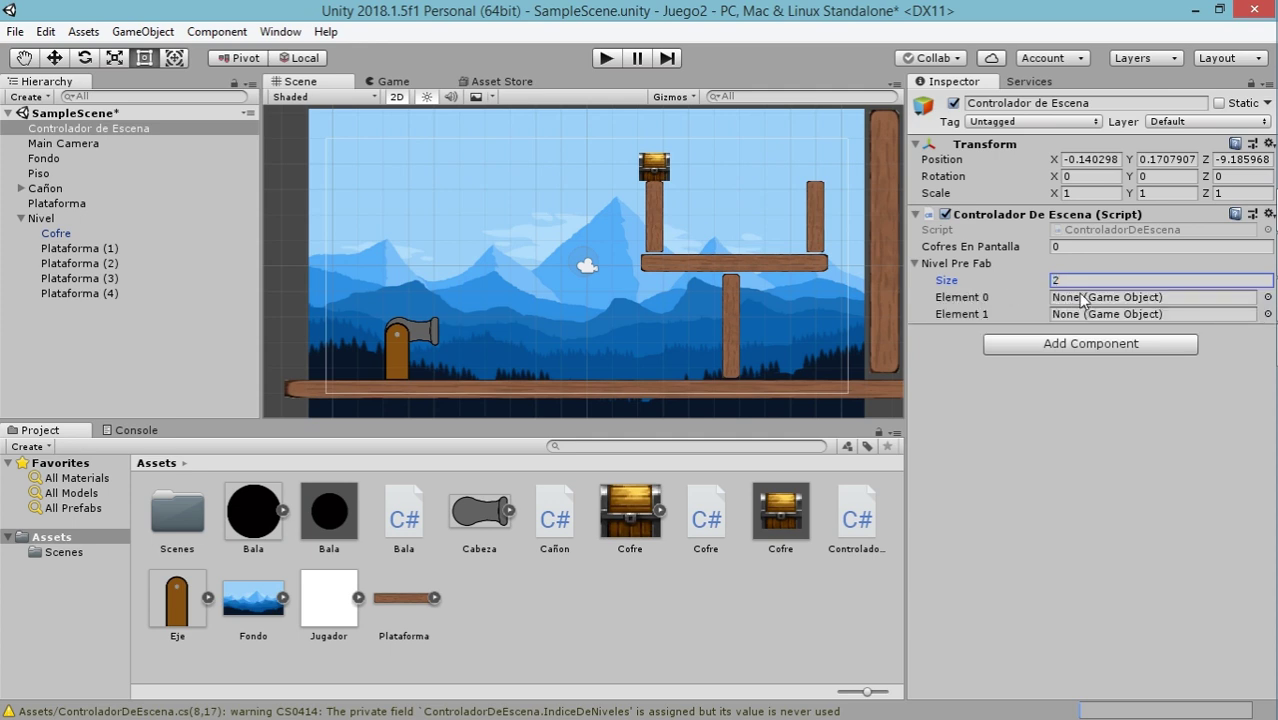
text(3)
key(Return)
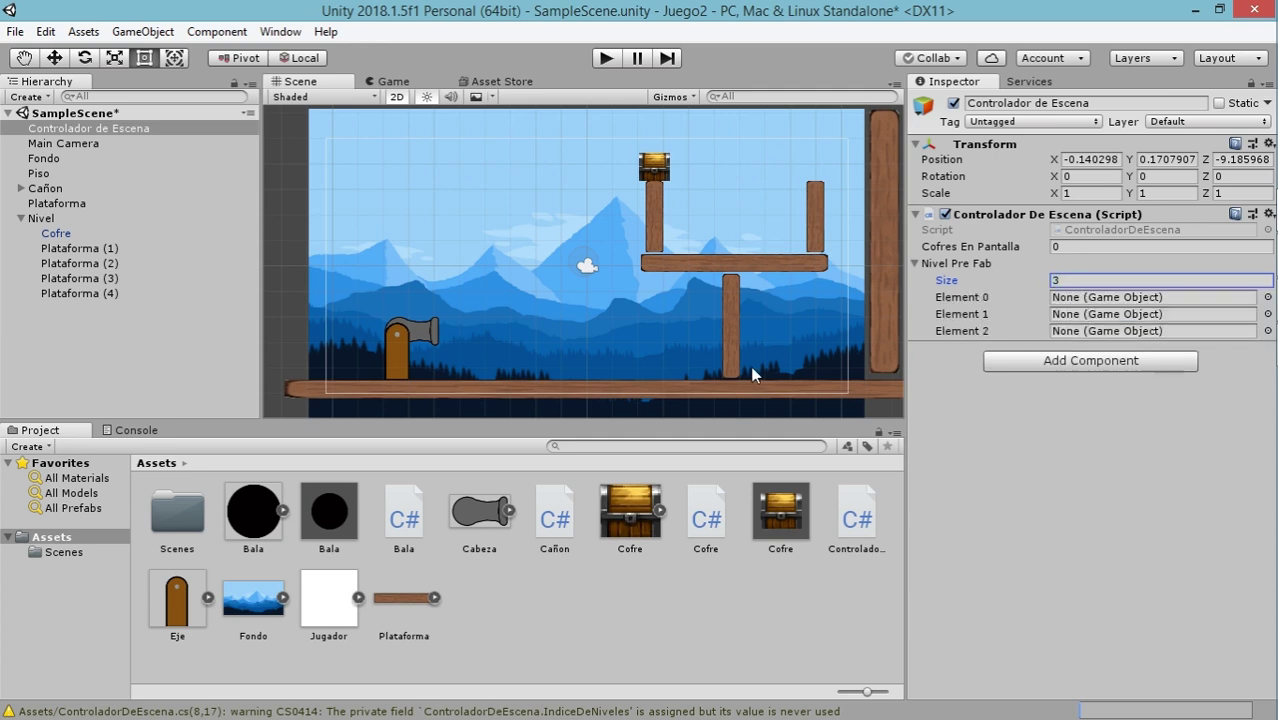
Save the Nivel level as a prefab in Assets and delete it from the scene
click(48, 221)
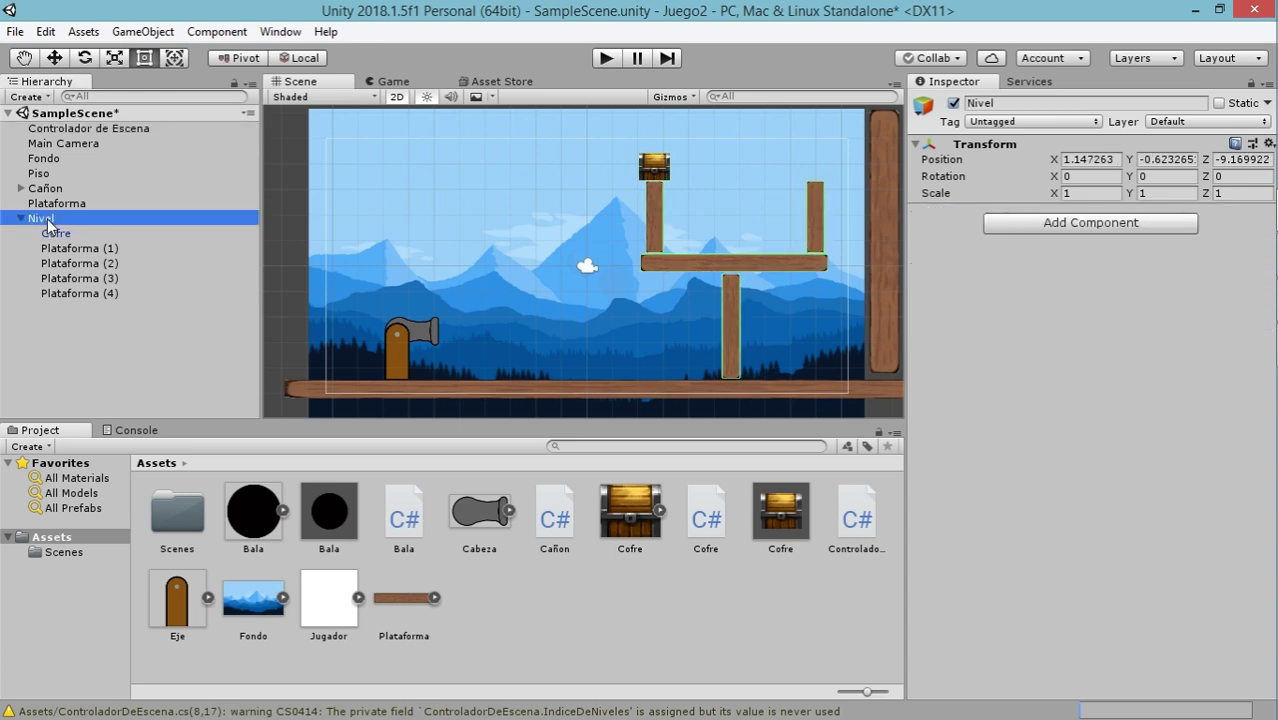
click(667, 163)
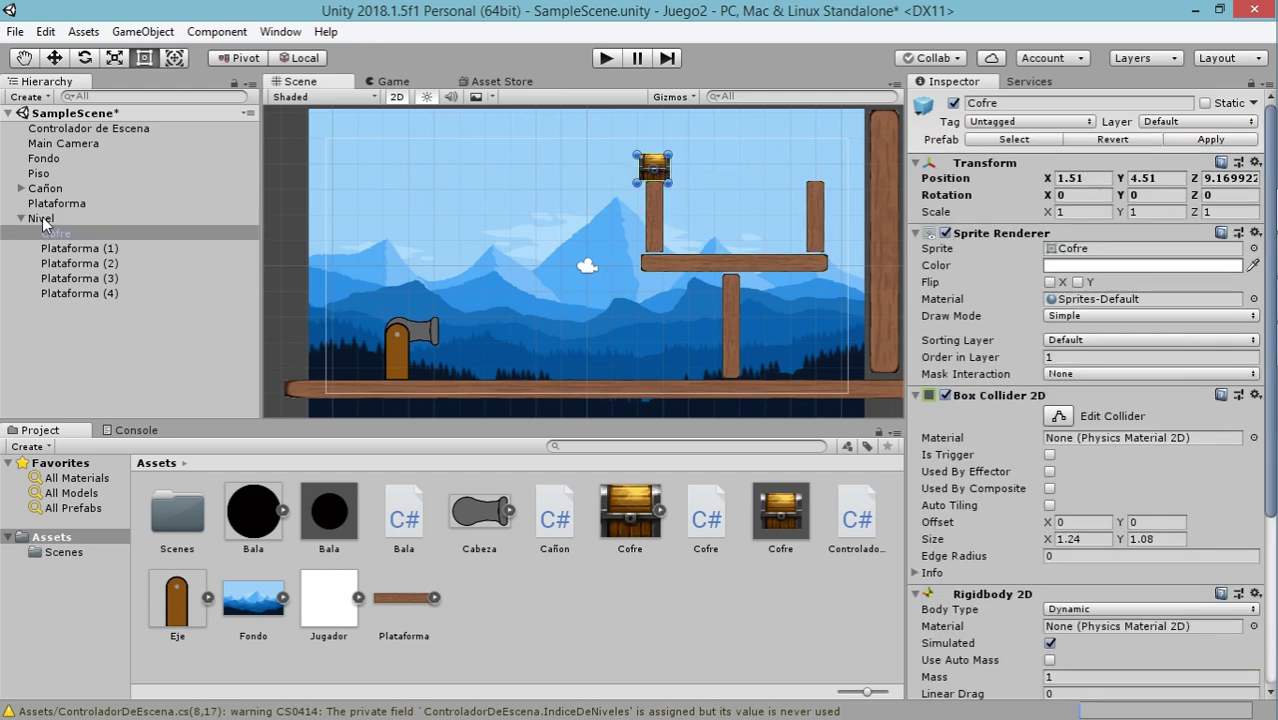
drag(50, 233, 523, 591)
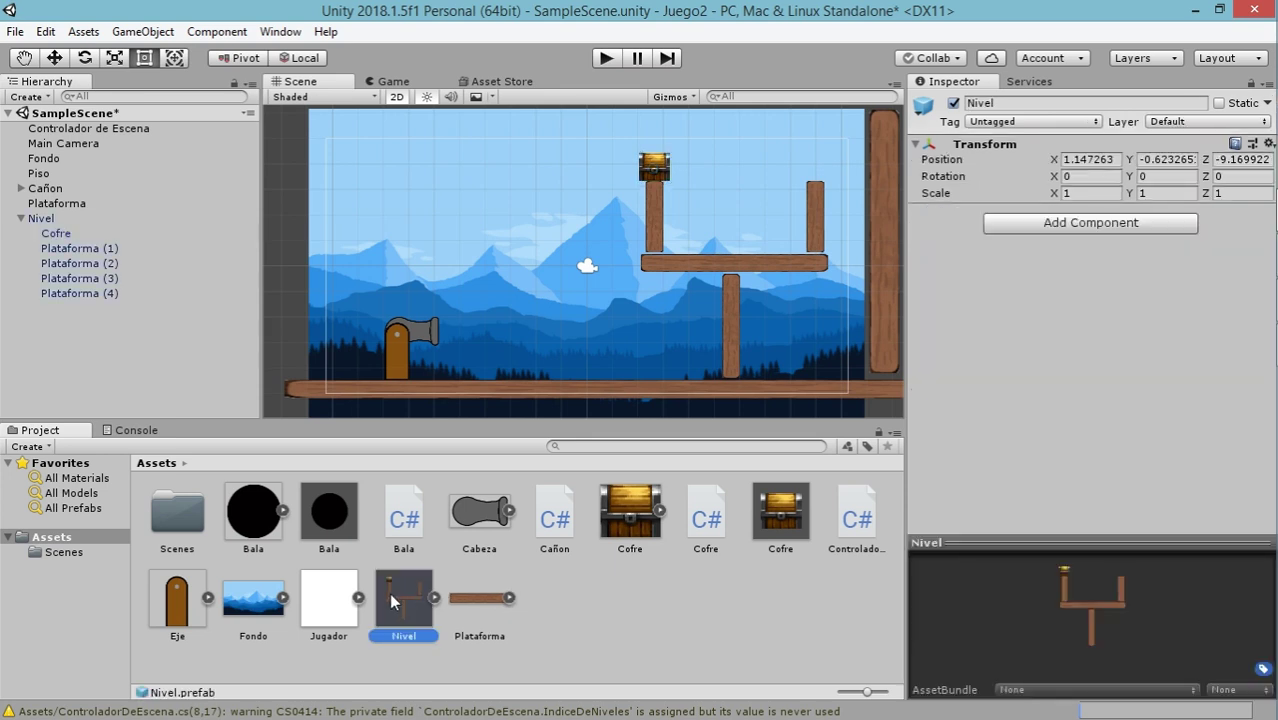
click(42, 219)
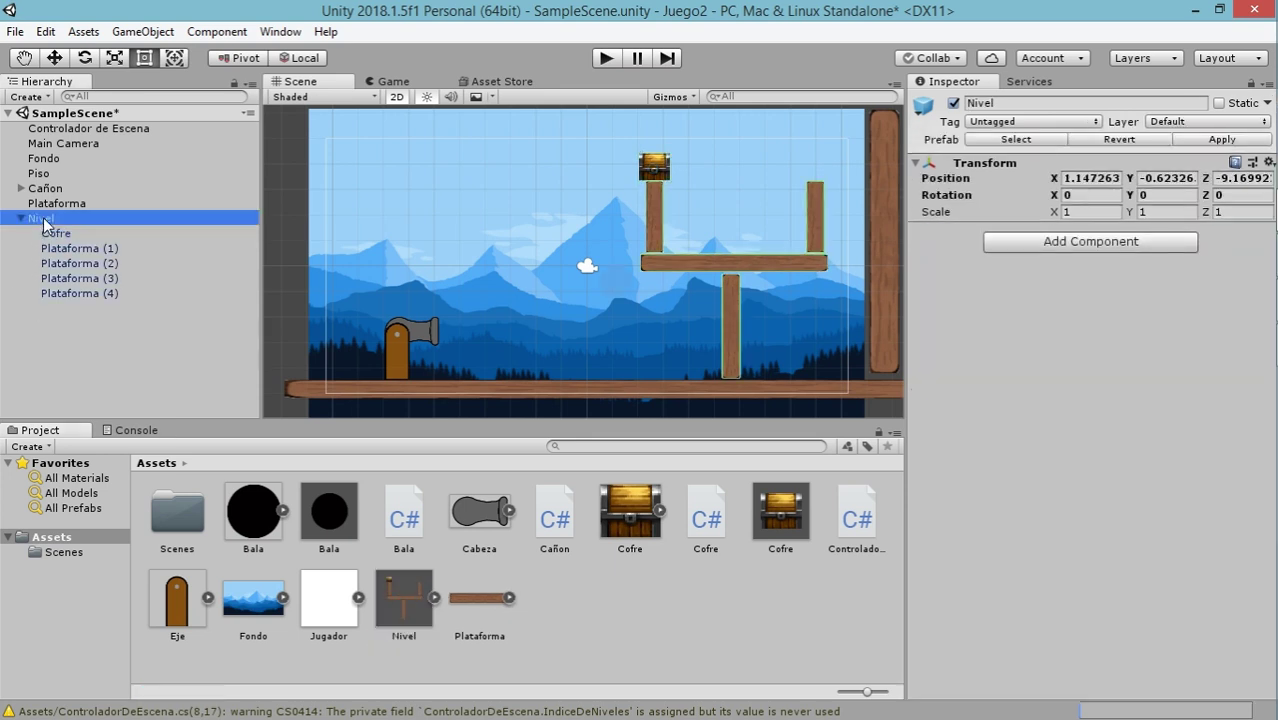
key(Delete)
Duplicate the Nivel prefab and rename the original to 'Nivel 2'
click(403, 597)
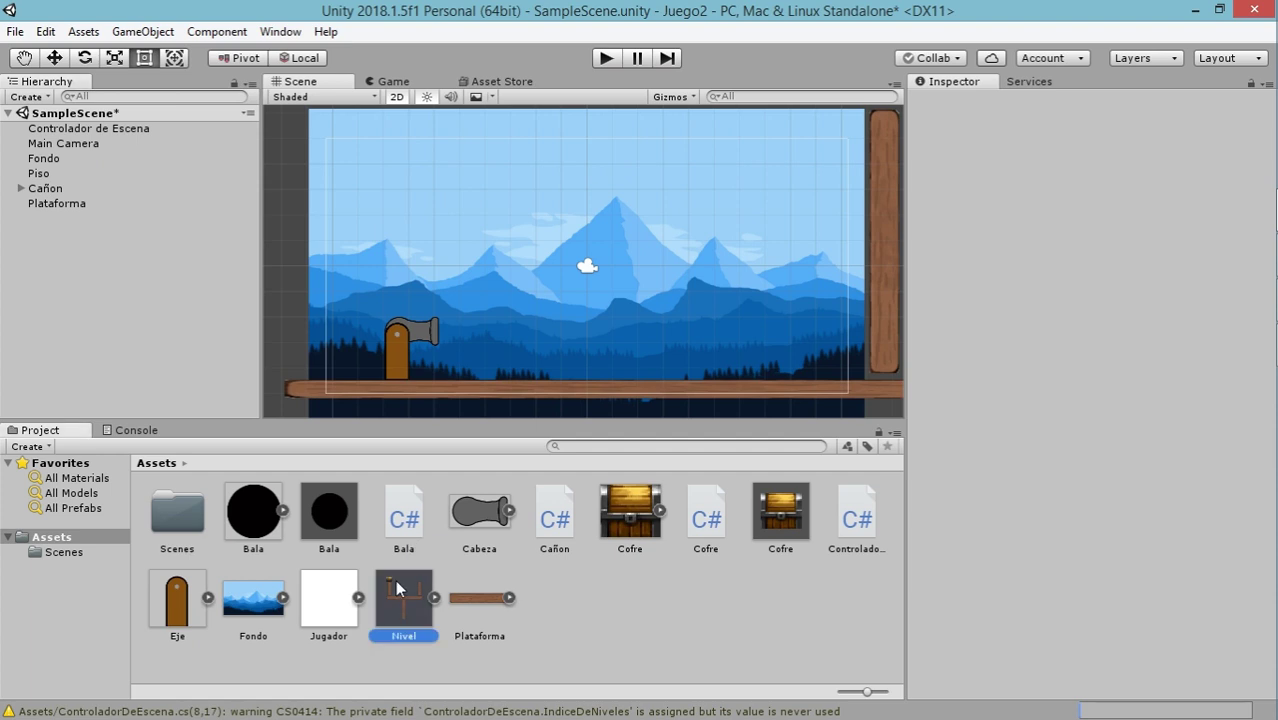
click(210, 381)
mouse_move(205, 370)
mouse_down()
mouse_move(116, 301)
mouse_move(418, 621)
mouse_up()
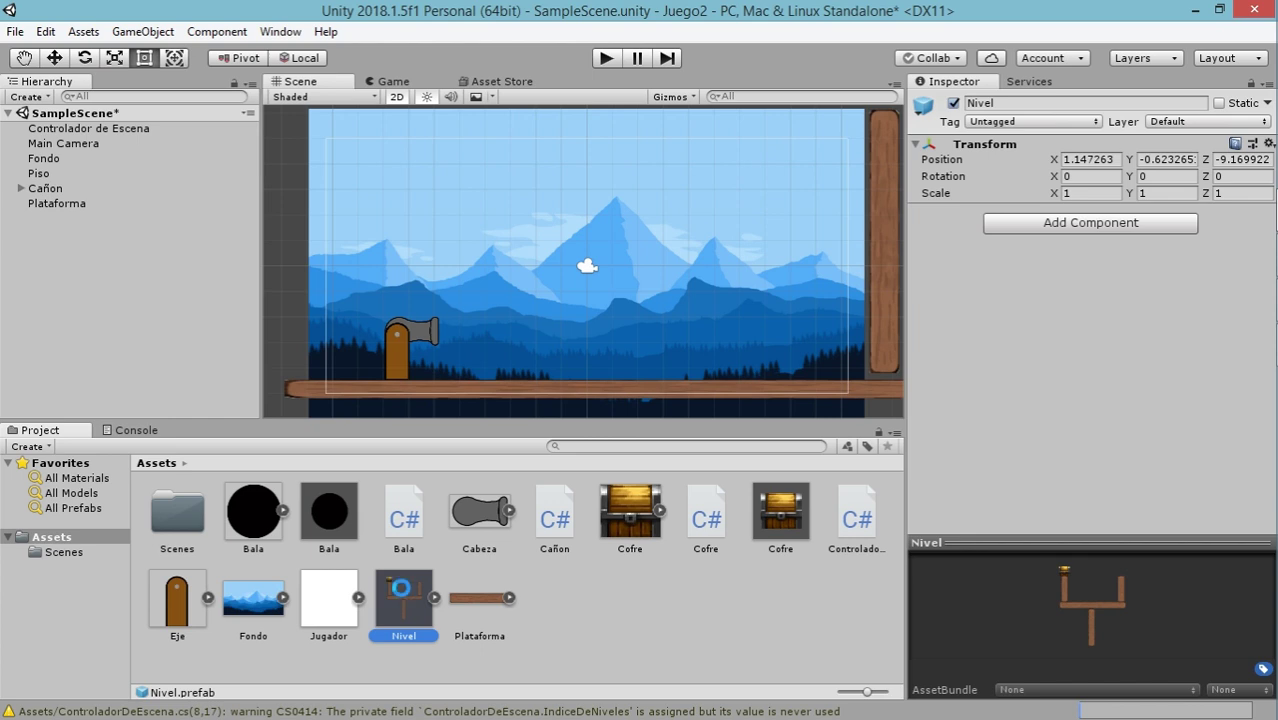
key(ctrl+d)
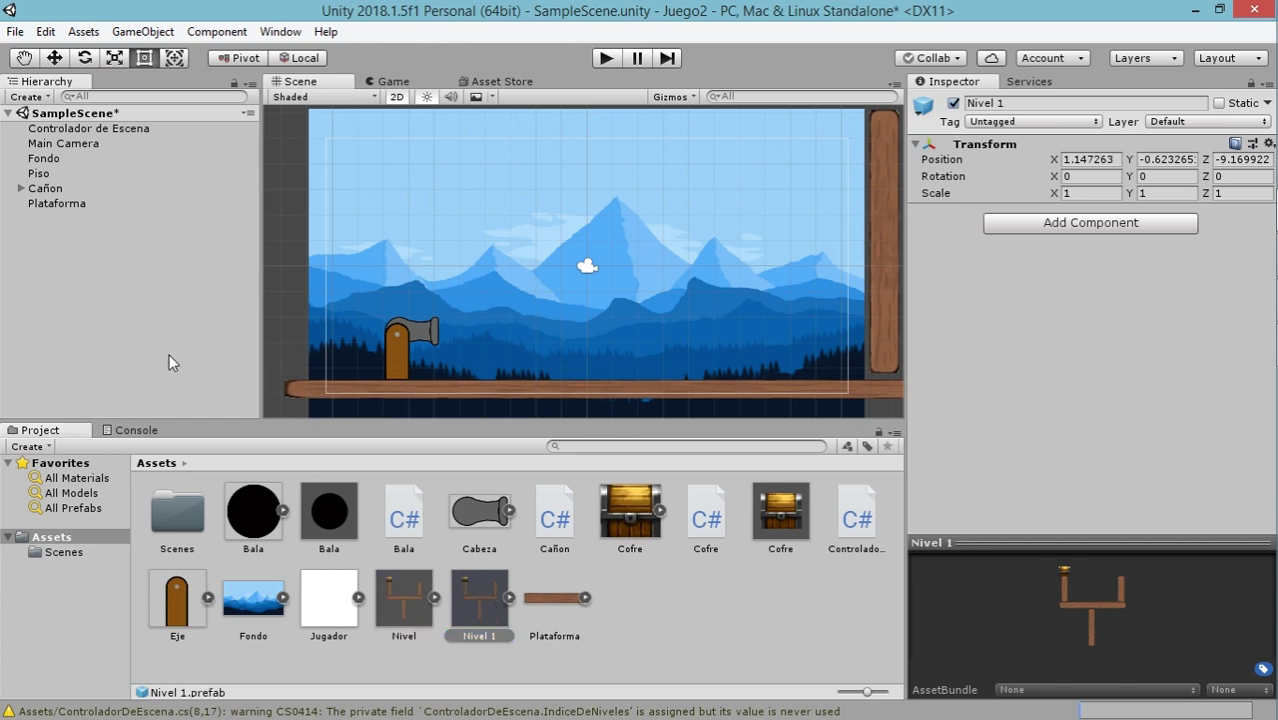
click(400, 603)
right_click(400, 603)
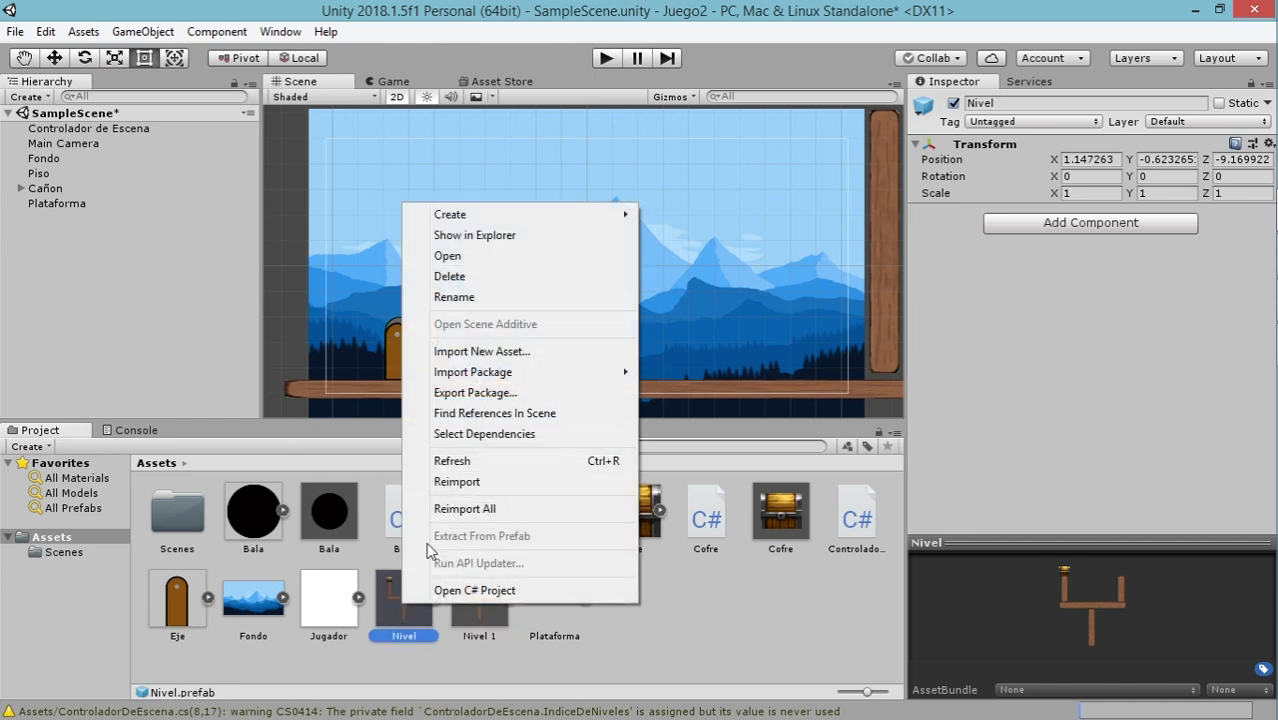
click(482, 293)
text(2)
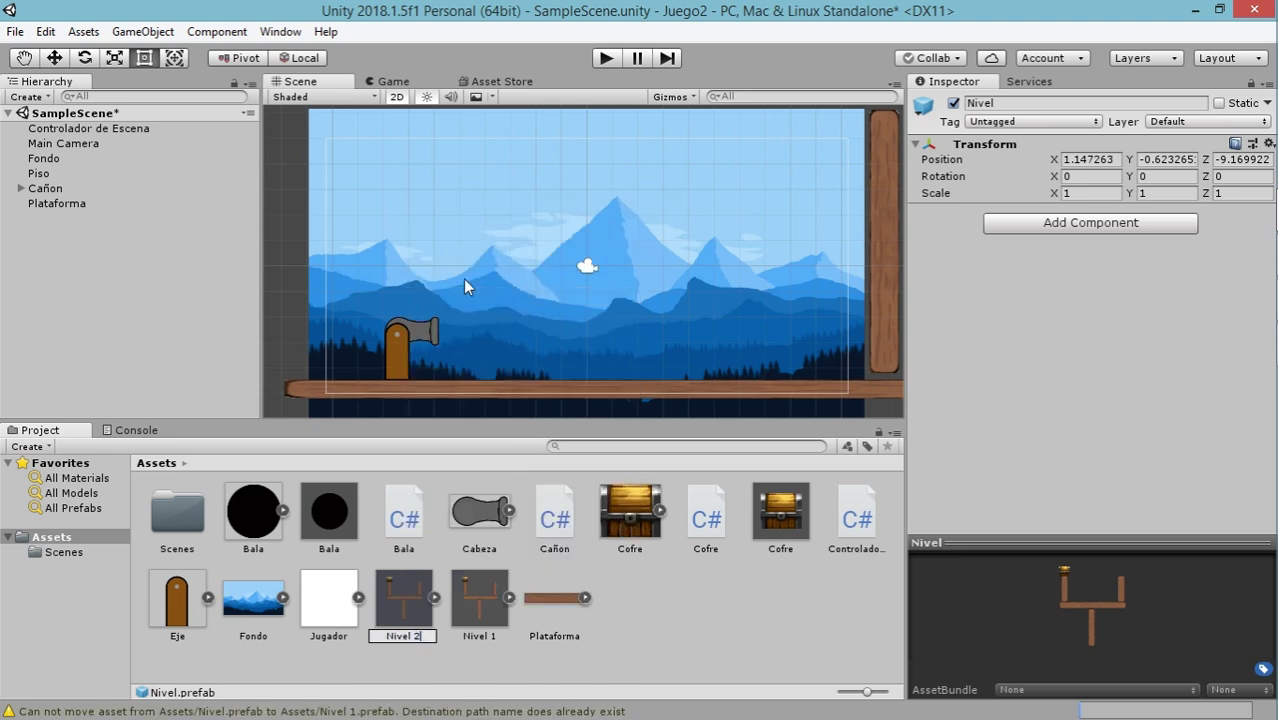
key(Return)
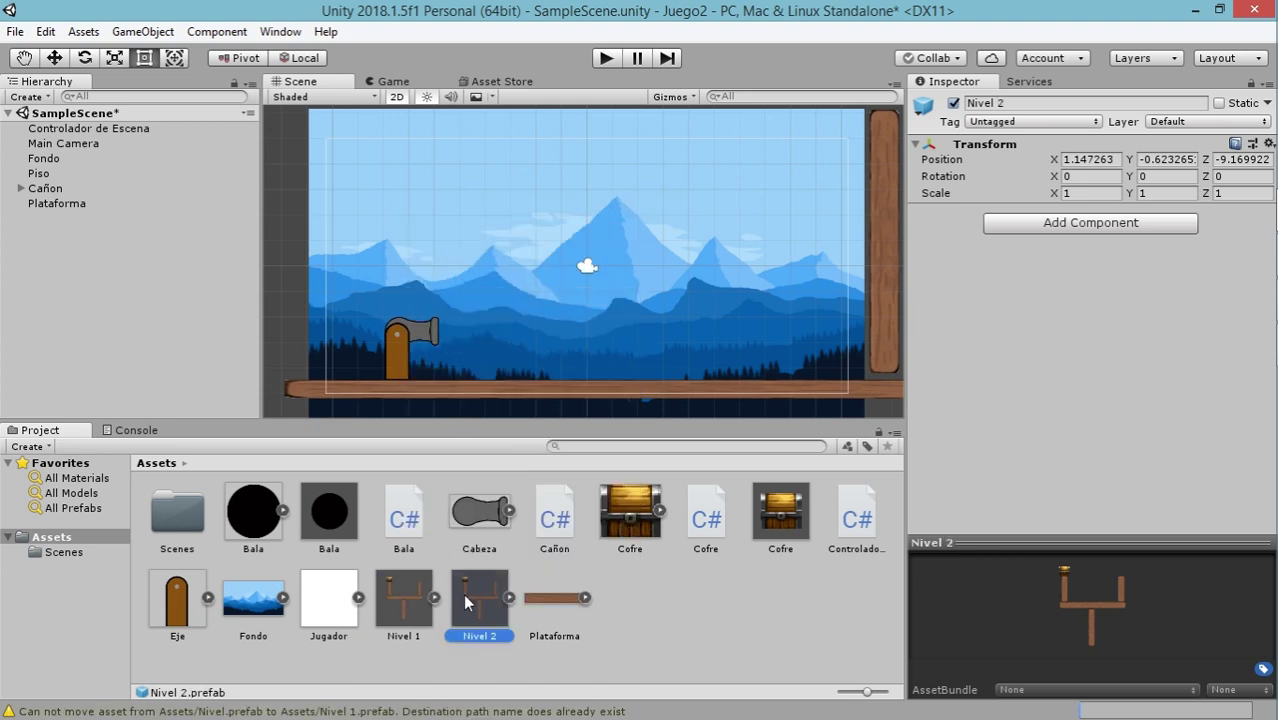
Duplicate it again to make Nivel 3 and drag the Nivel 2 prefab into the scene
key(ctrl+d)
click(481, 606)
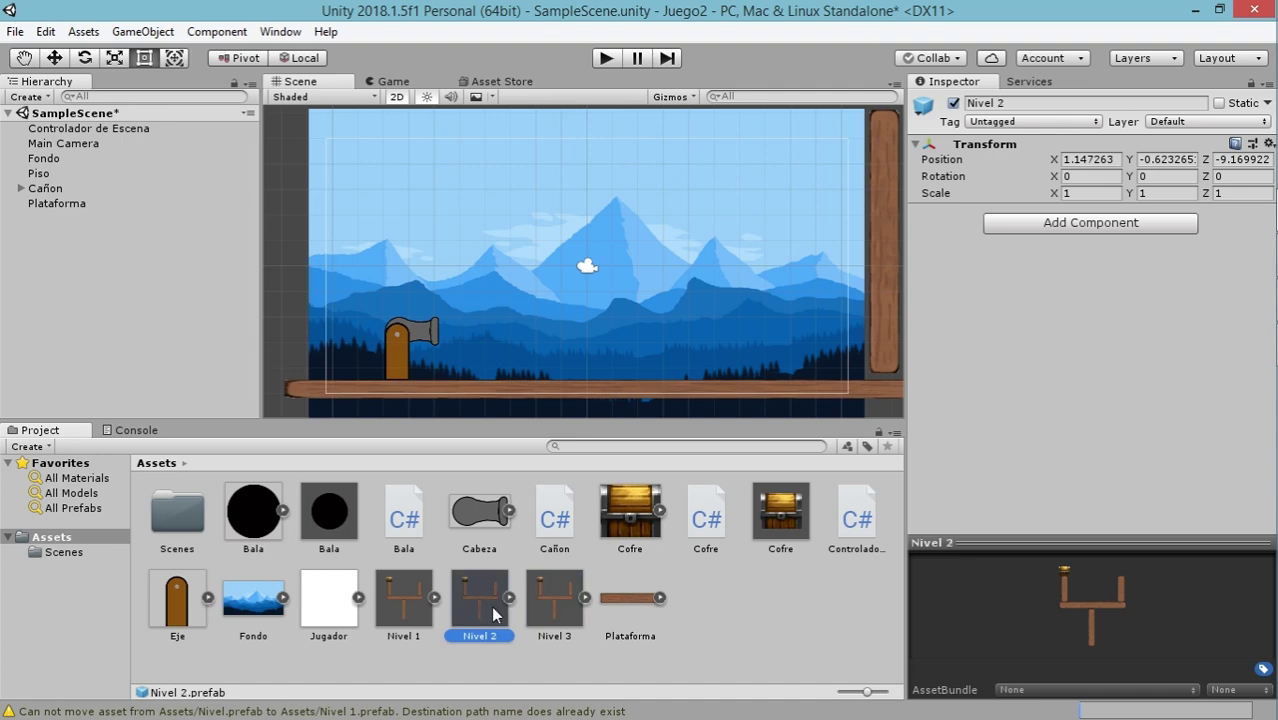
drag(500, 598, 147, 322)
click(730, 316)
Rearrange Nivel 2's post and platform pieces and place two chests on the top platform
click(730, 316)
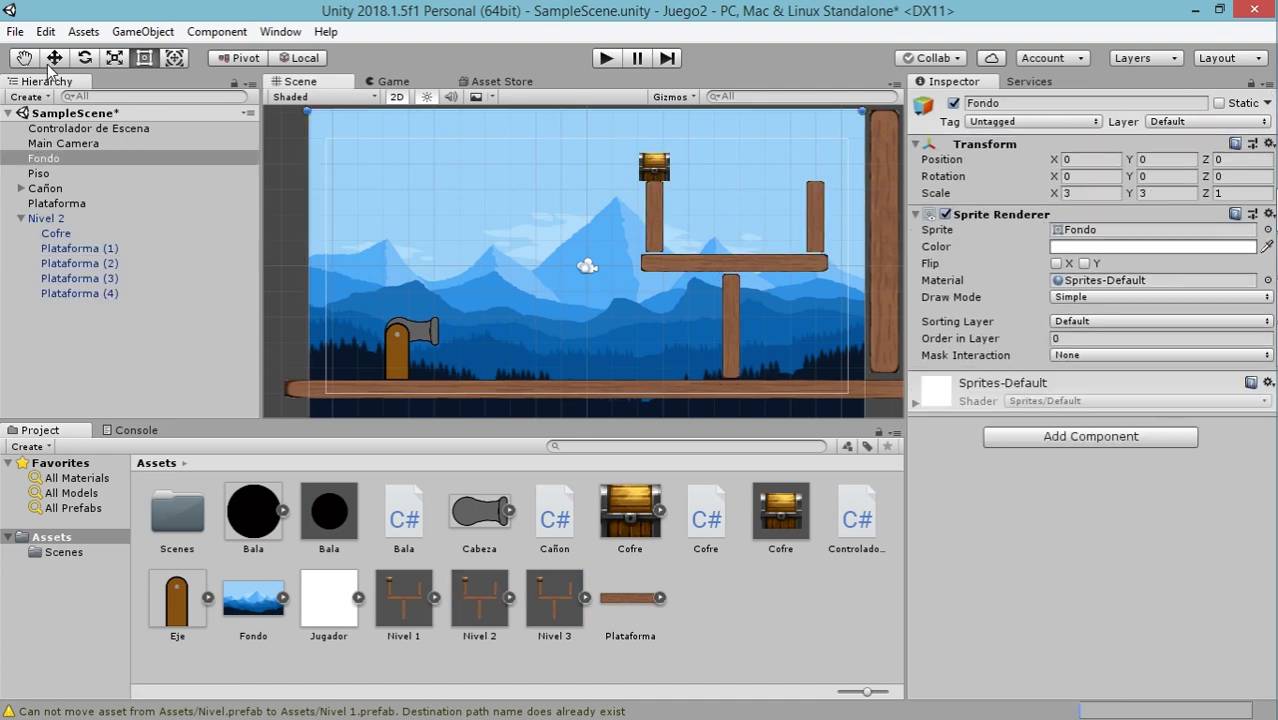
key(w)
click(730, 318)
mouse_move(730, 321)
mouse_down()
mouse_move(655, 321)
mouse_move(760, 329)
mouse_up()
key(ctrl+d)
click(655, 235)
key(Delete)
click(654, 167)
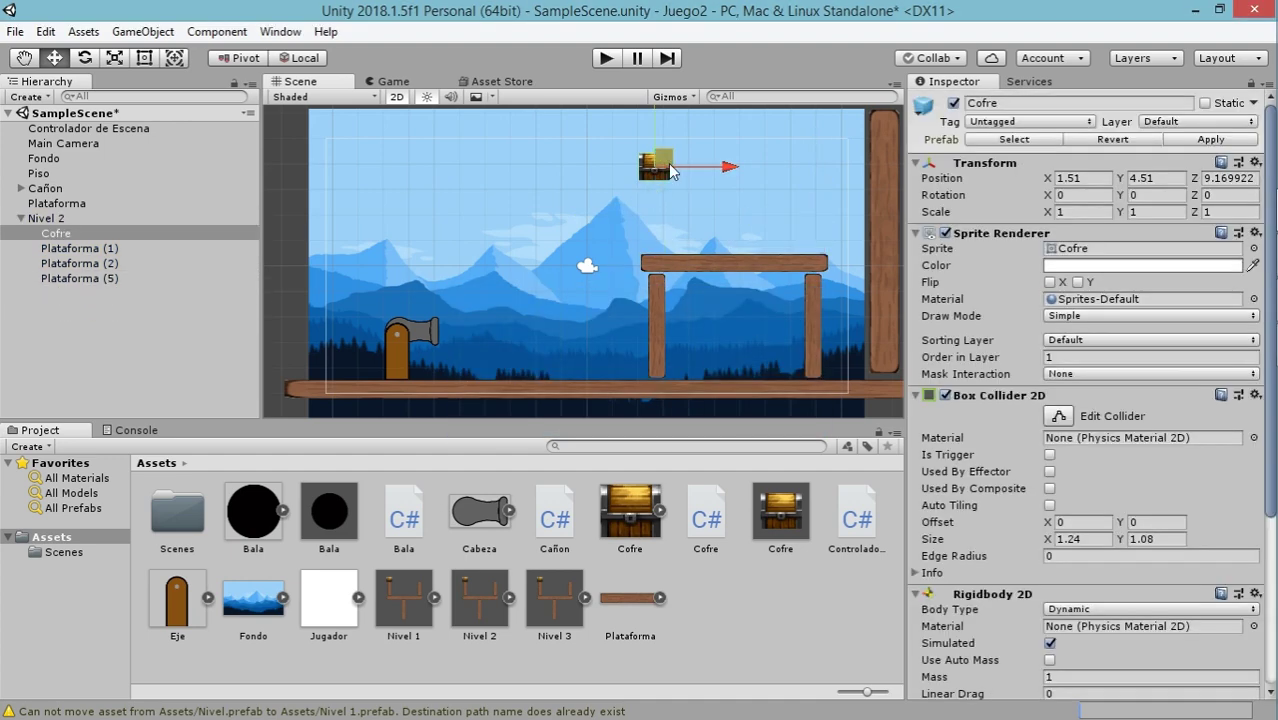
mouse_move(654, 167)
mouse_down()
mouse_move(730, 236)
mouse_move(667, 237)
mouse_move(812, 240)
mouse_up()
key(ctrl+d)
Drag Nivel 2 onto its prefab to save it, then delete it from the scene
click(46, 218)
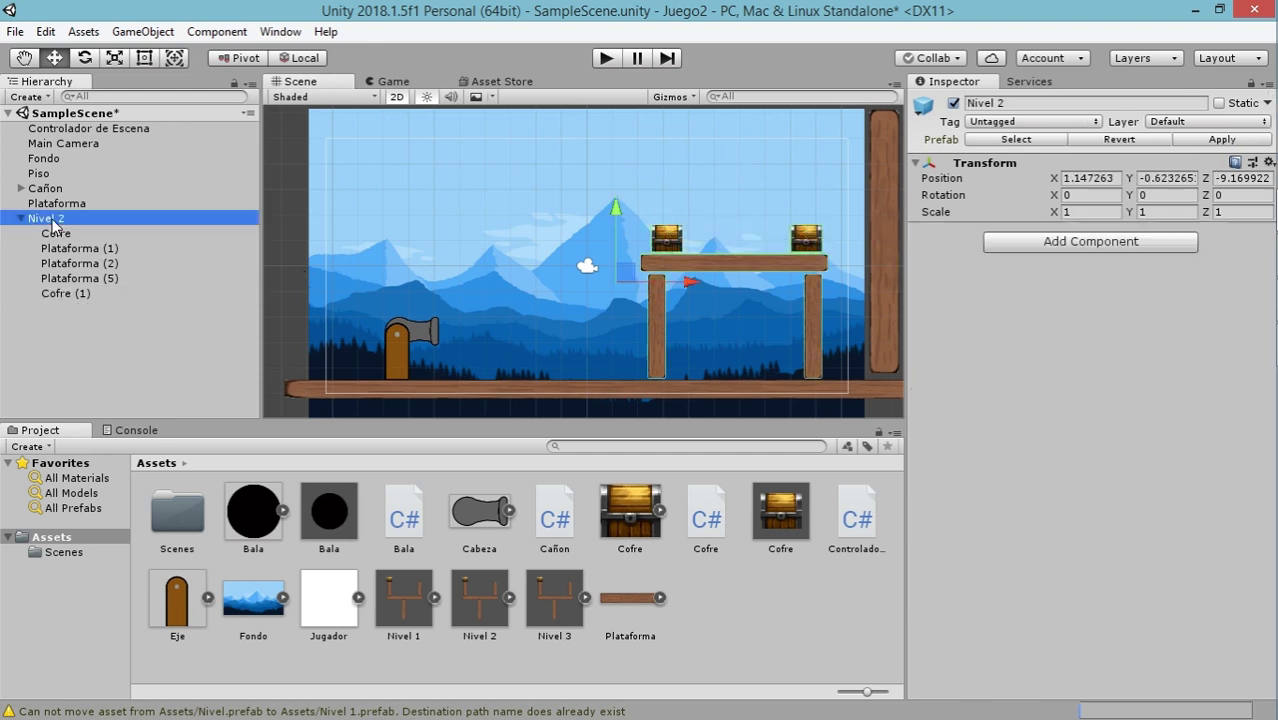
click(55, 222)
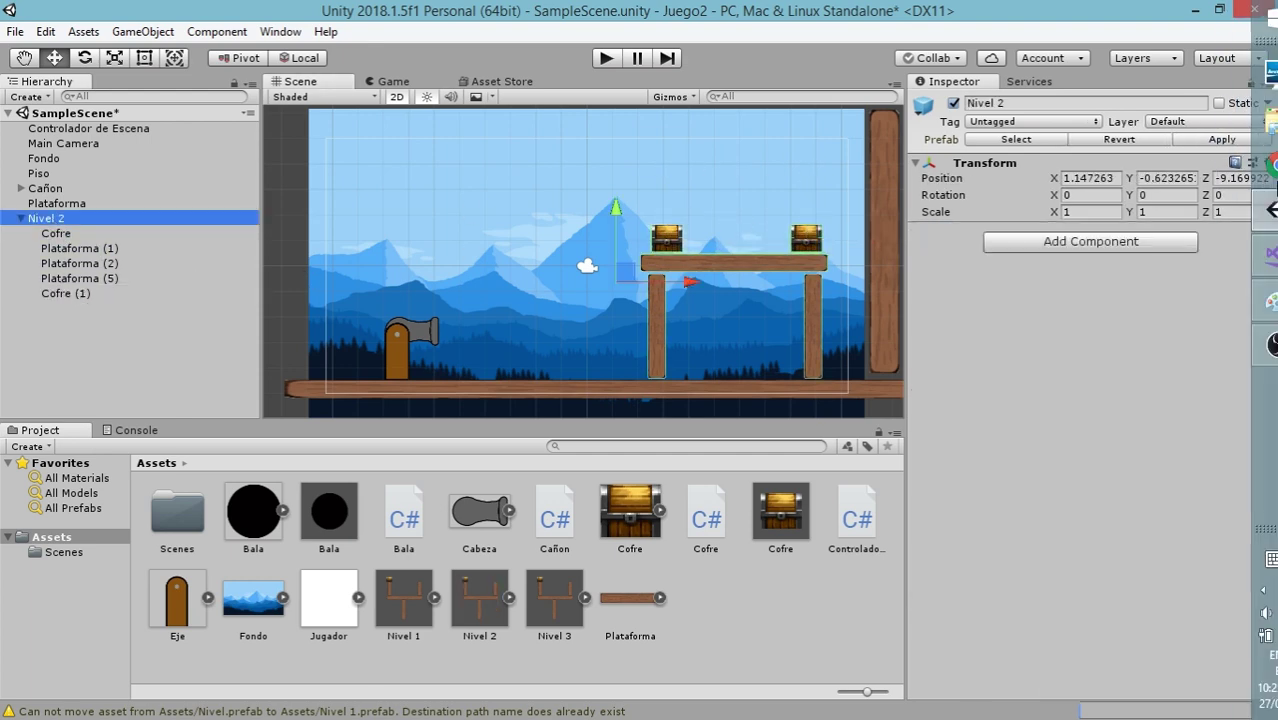
drag(55, 222, 554, 592)
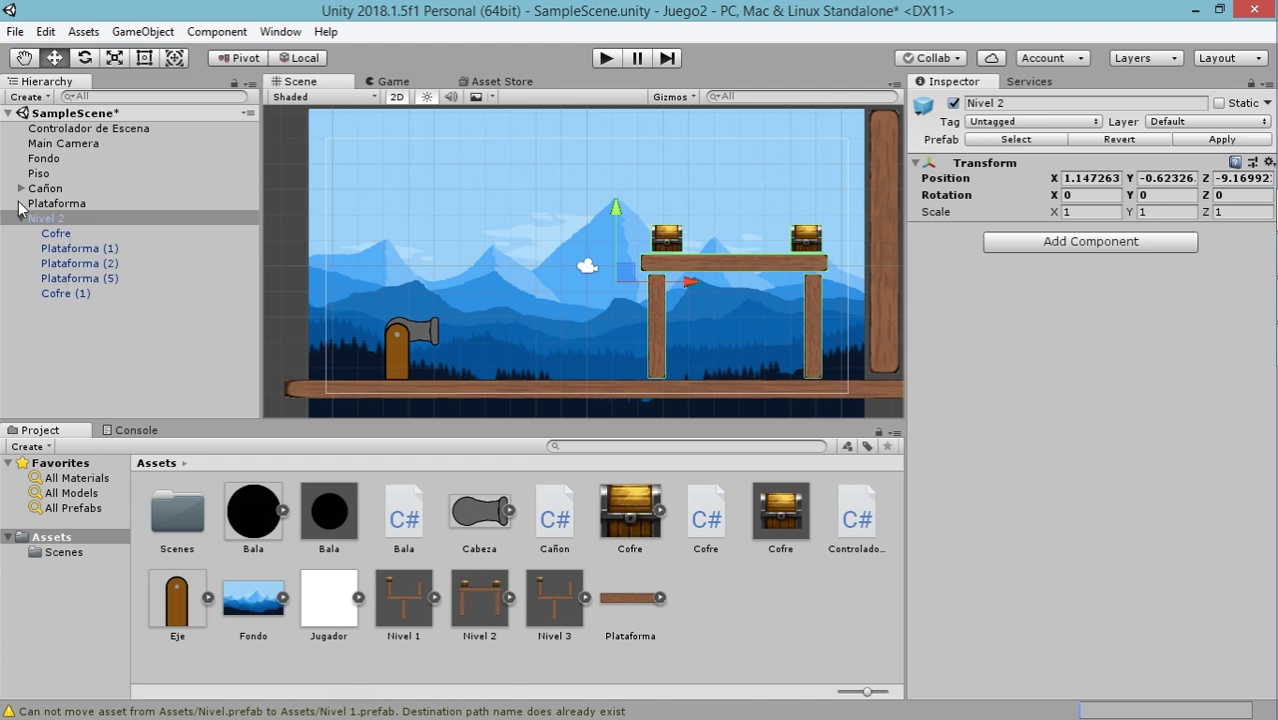
click(48, 218)
key(Delete)
Place the Nivel 3 prefab in the scene, shift and duplicate the lower post, and move the chest up
click(545, 615)
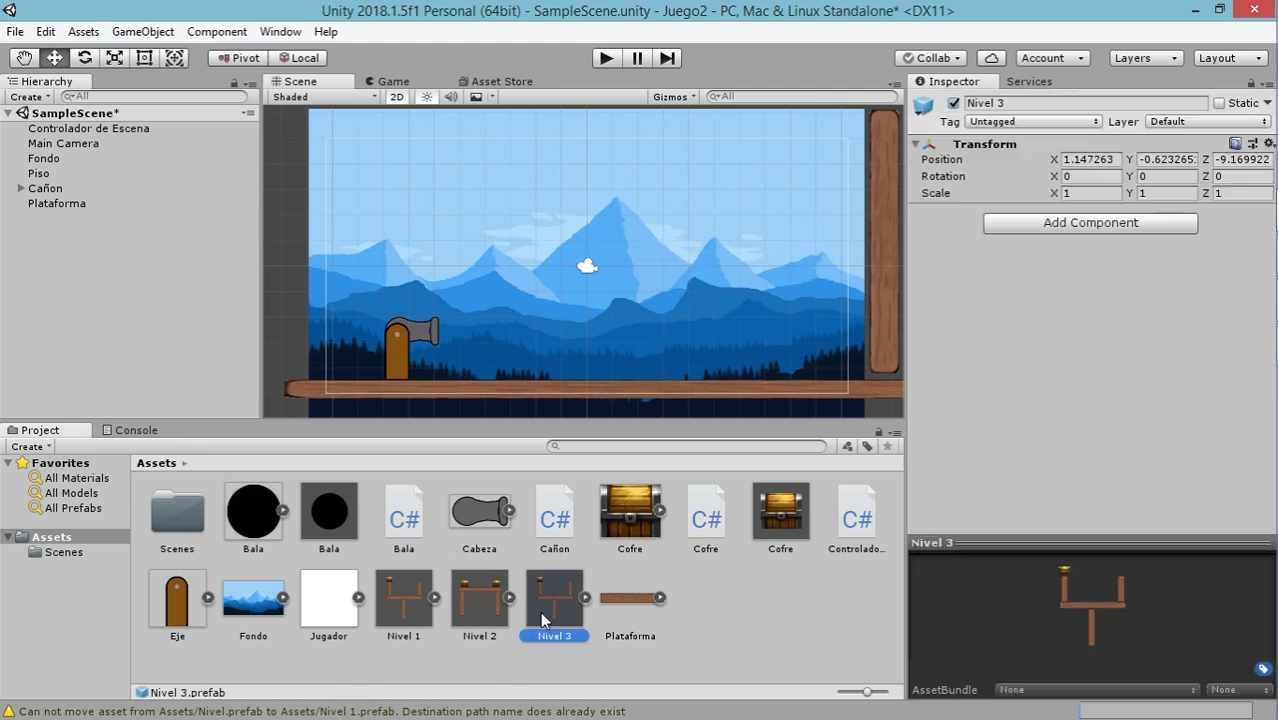
drag(92, 334, 92, 334)
click(728, 319)
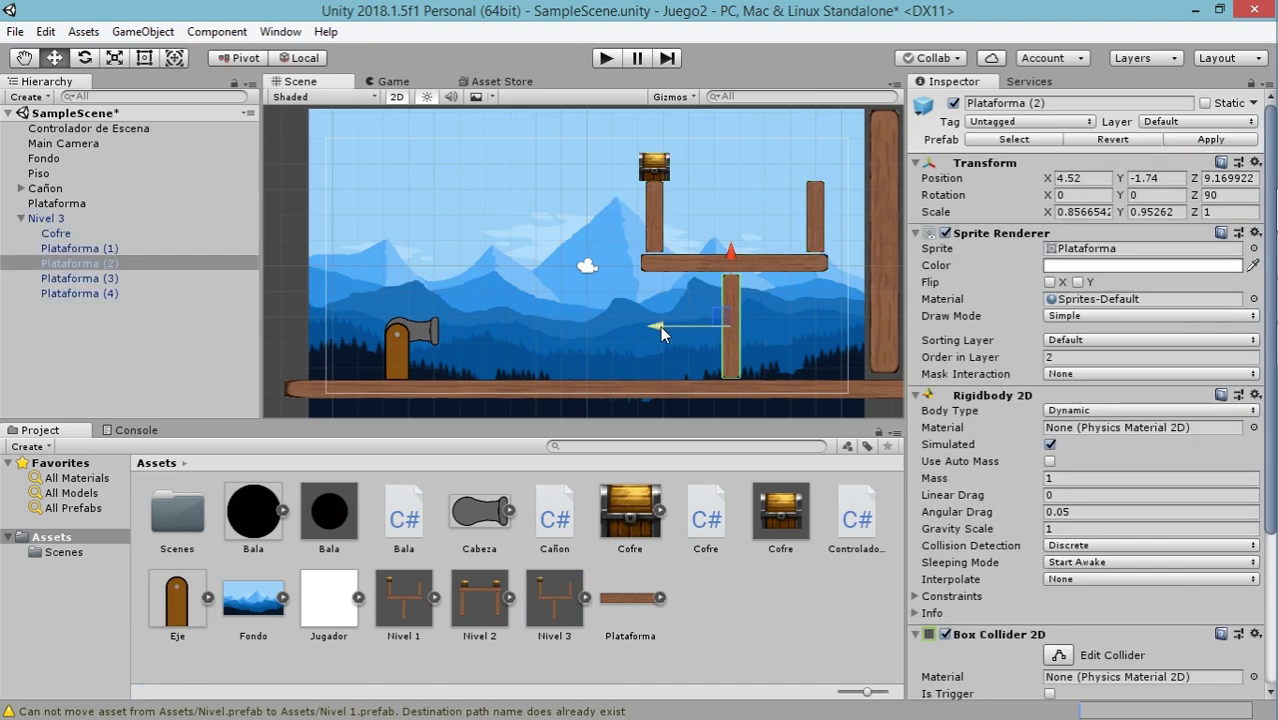
mouse_move(728, 319)
mouse_down()
mouse_move(660, 326)
mouse_move(811, 320)
mouse_up()
key(ctrl+d)
click(657, 165)
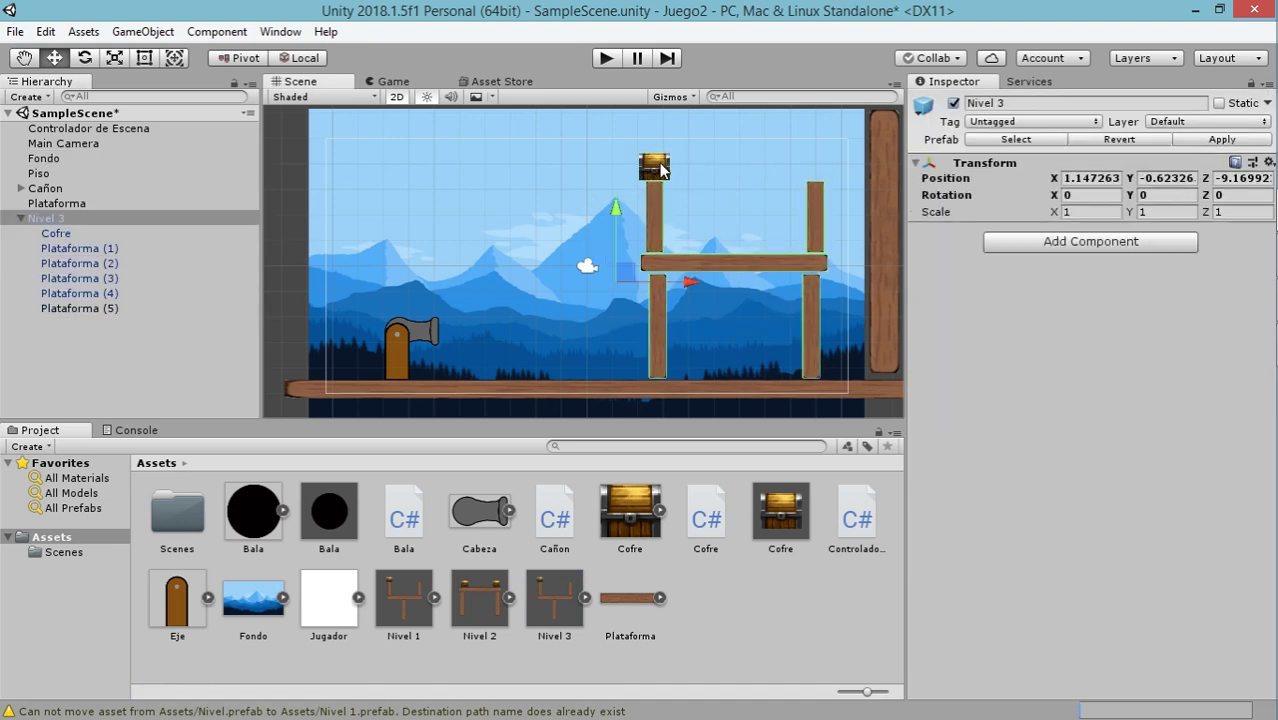
click(657, 165)
drag(657, 165, 740, 236)
Move and duplicate the upper post, laying the copy flat with Z rotation 0
click(657, 207)
drag(657, 207, 700, 210)
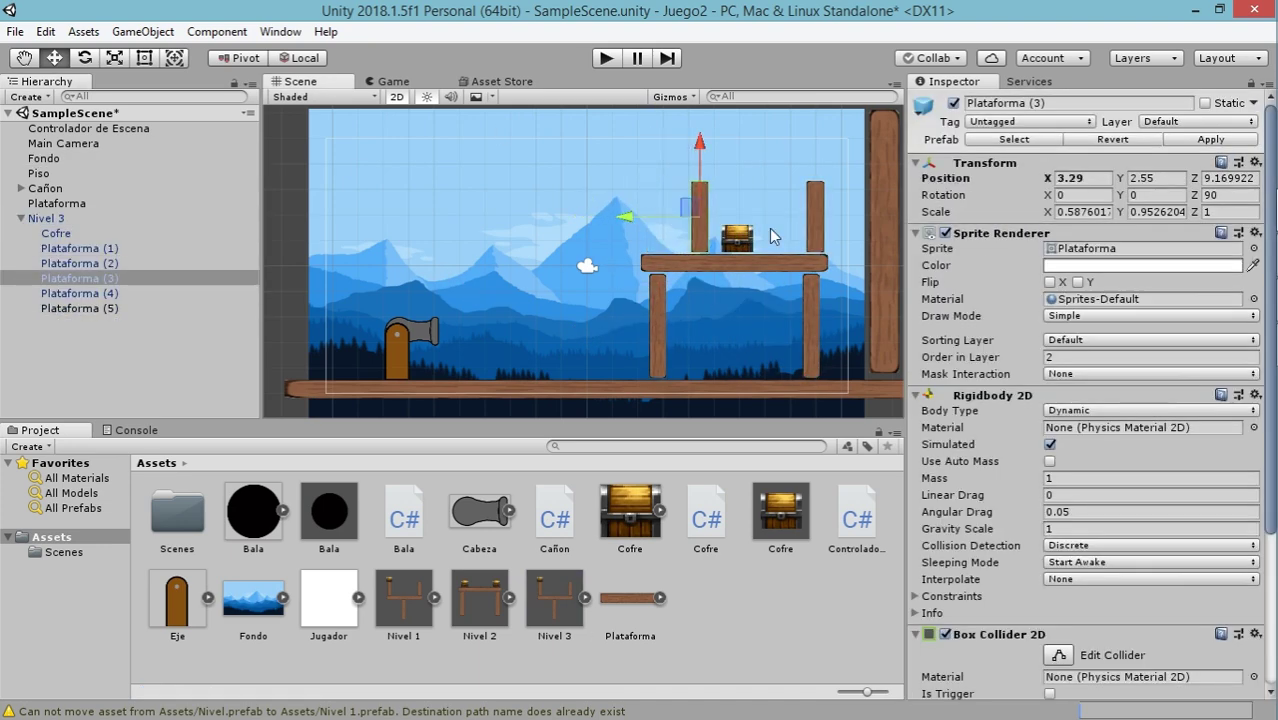
key(ctrl+d)
mouse_move(815, 215)
mouse_down()
mouse_move(773, 215)
mouse_move(740, 172)
mouse_move(777, 170)
mouse_move(749, 175)
mouse_up()
text(0)
key(Return)
key(t)
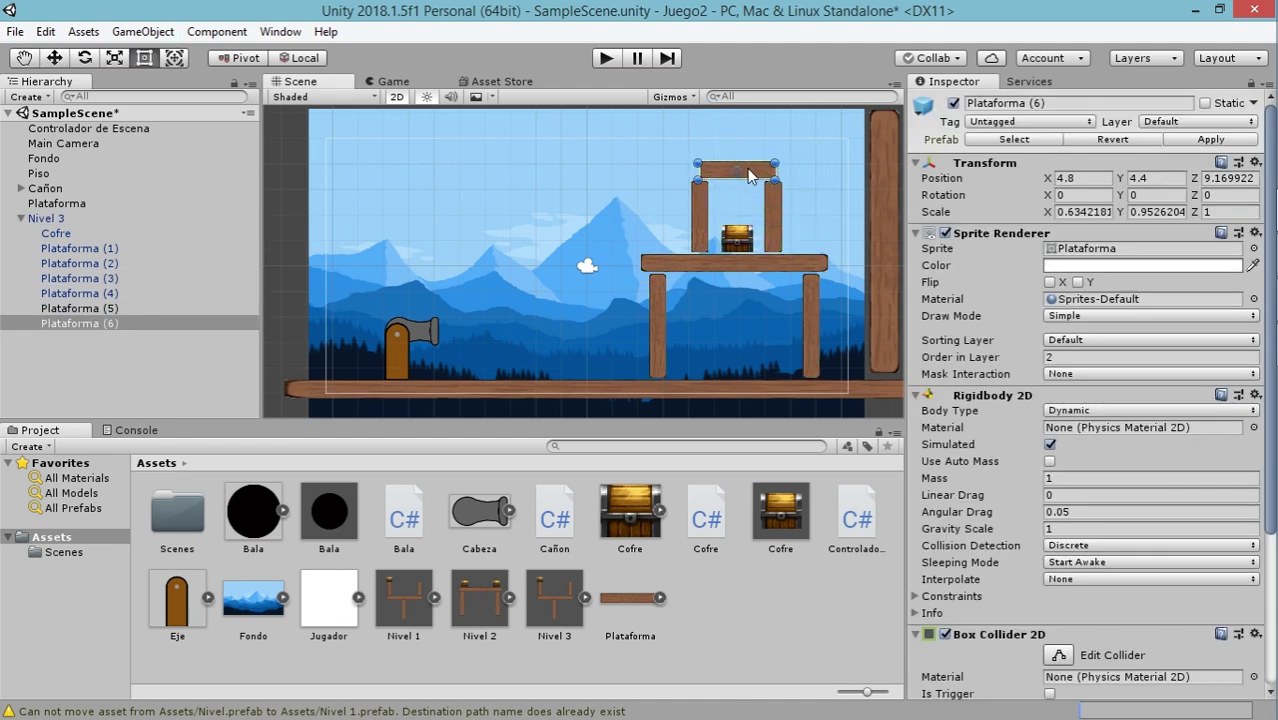
Add a second Cofre chest to the platform and apply the changes to the Nivel 3 prefab
click(632, 510)
drag(632, 510, 658, 247)
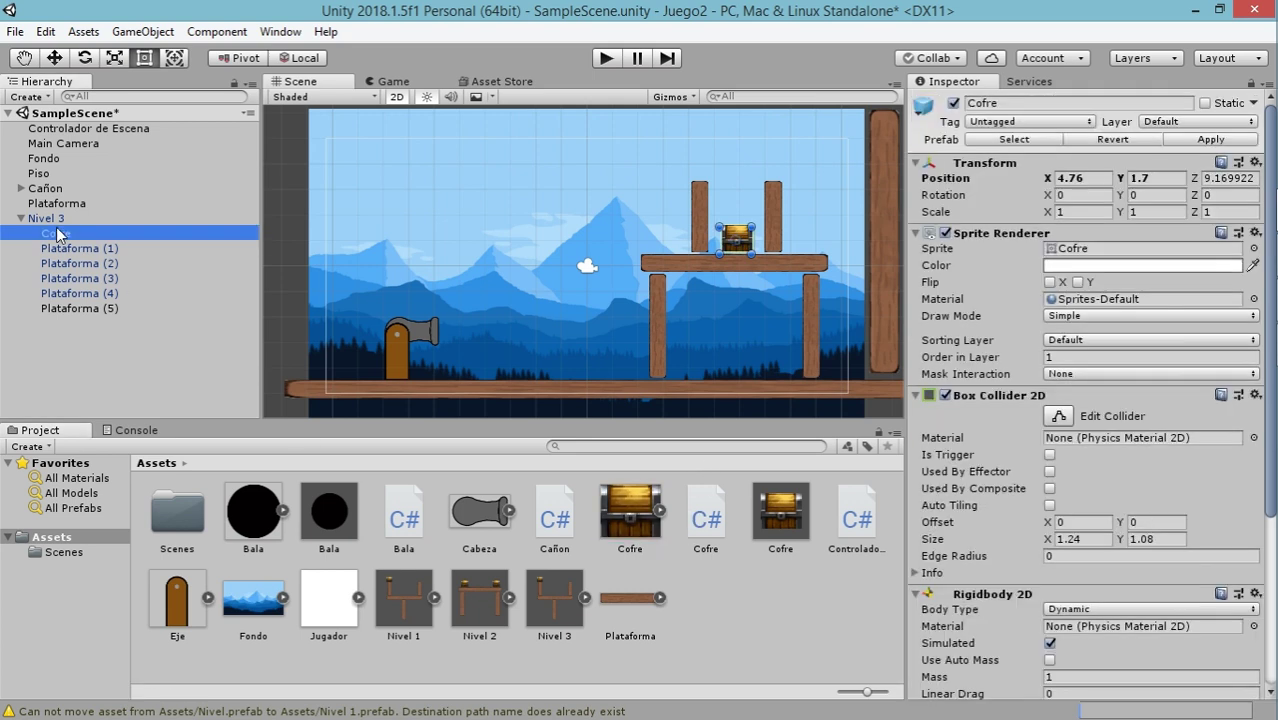
click(738, 243)
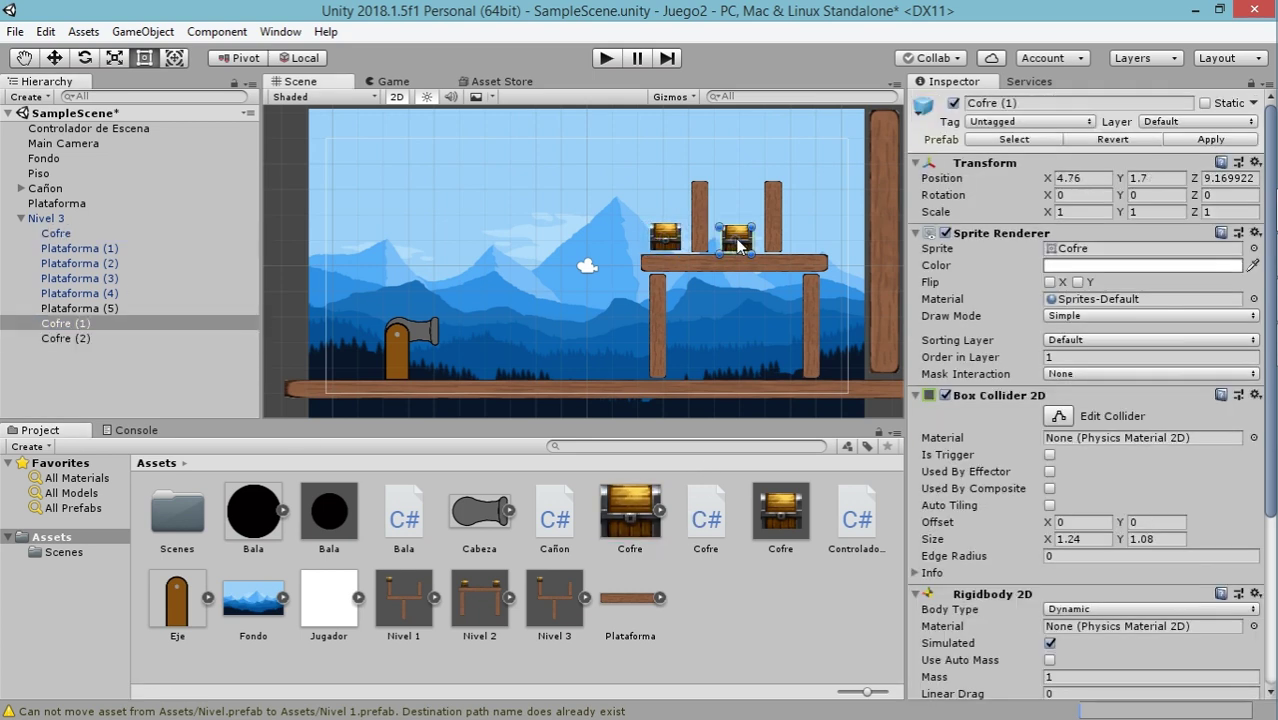
click(1214, 139)
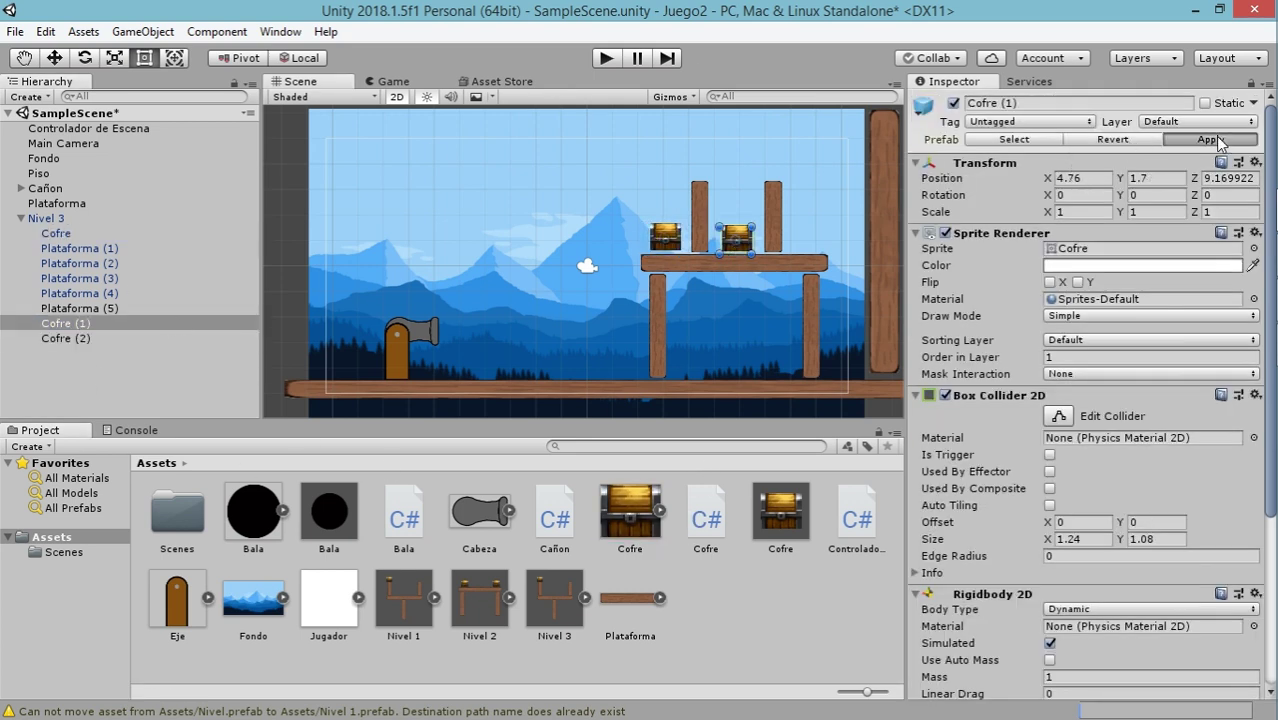
Delete the Nivel 3 instance from the scene
click(47, 218)
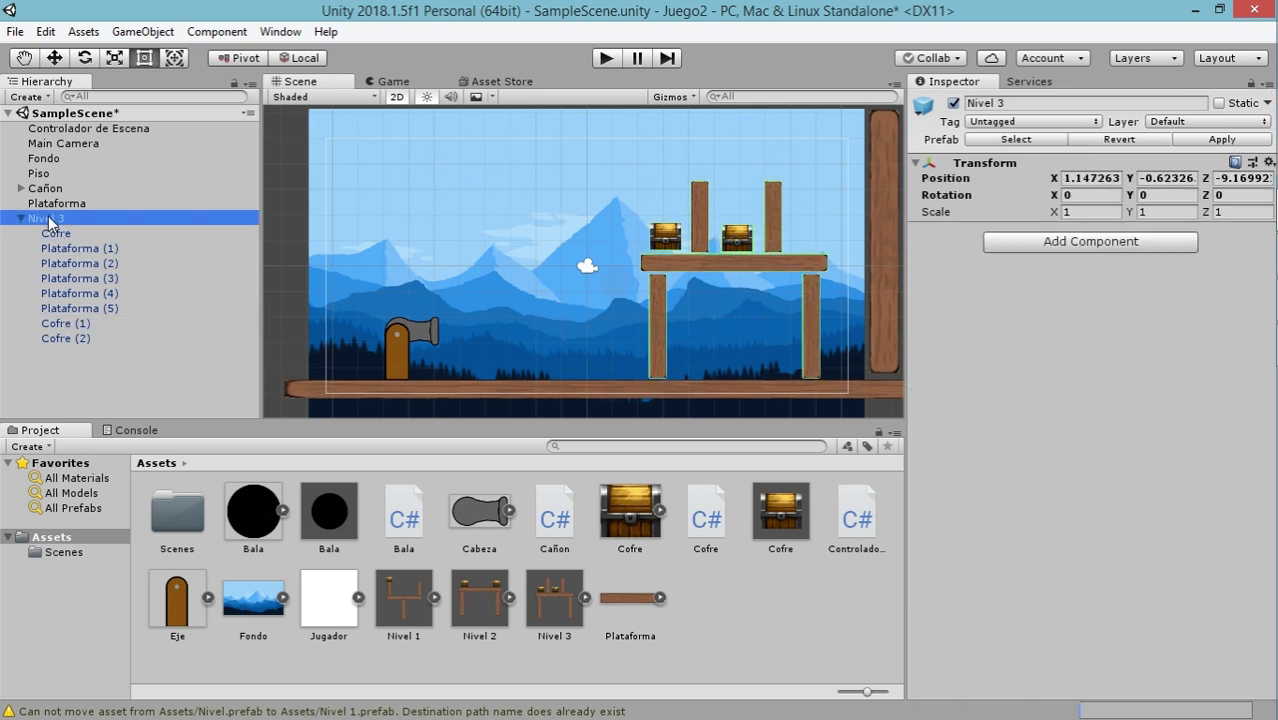
key(Delete)
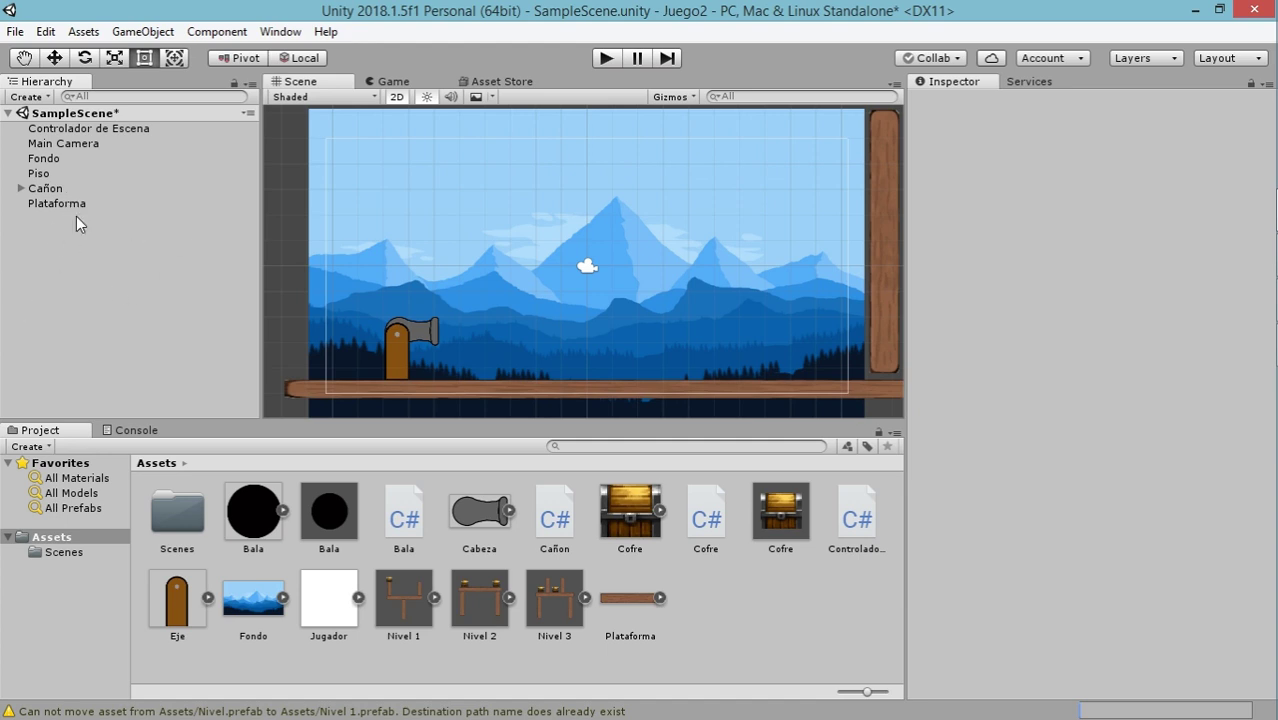
mouse_move(1262, 340)
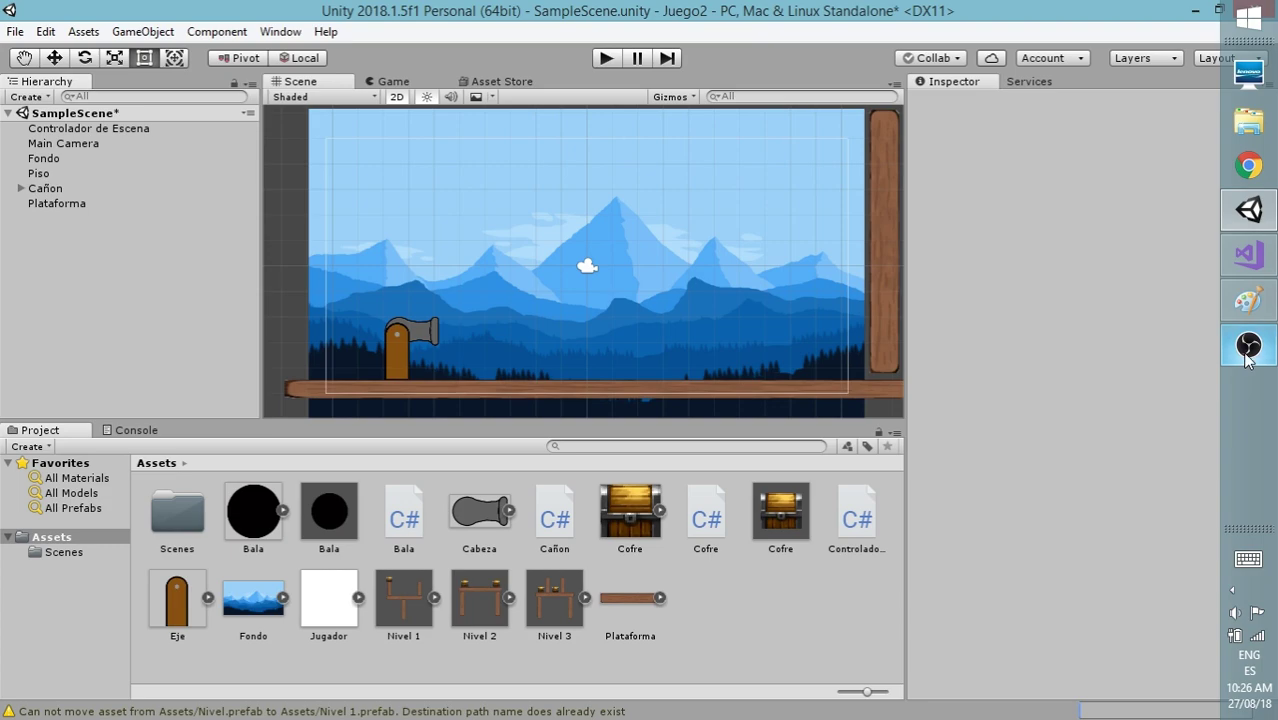
click(1253, 252)
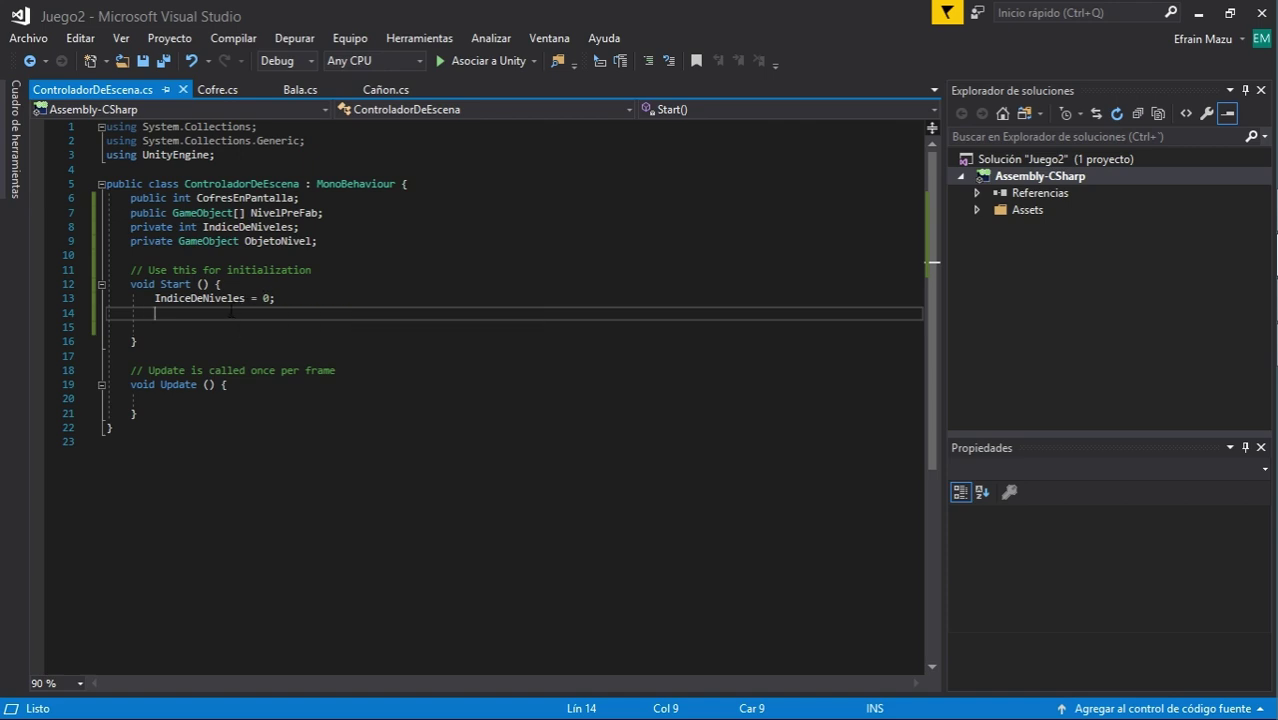
Write line 14 as ObjetoNivel = Instantiate(NivelPreFab[IndiceDeNiveles]); using IntelliSense completions
text(Obj)
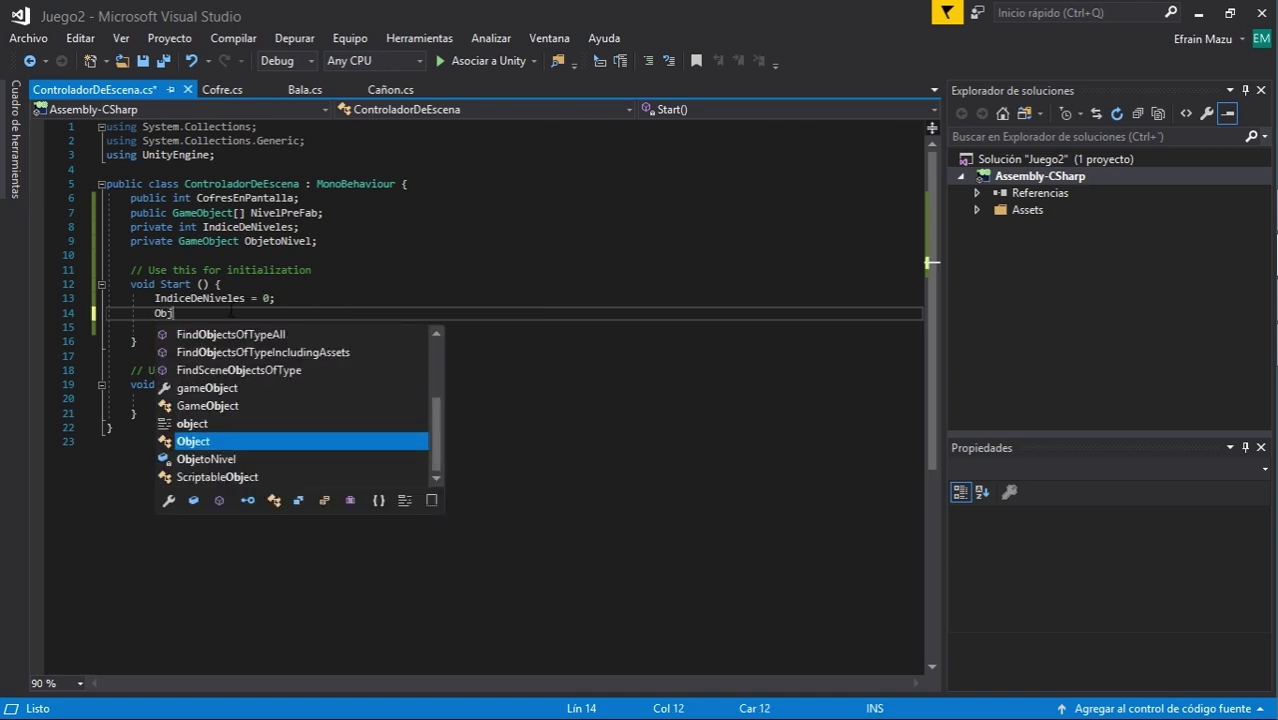
key(Tab)
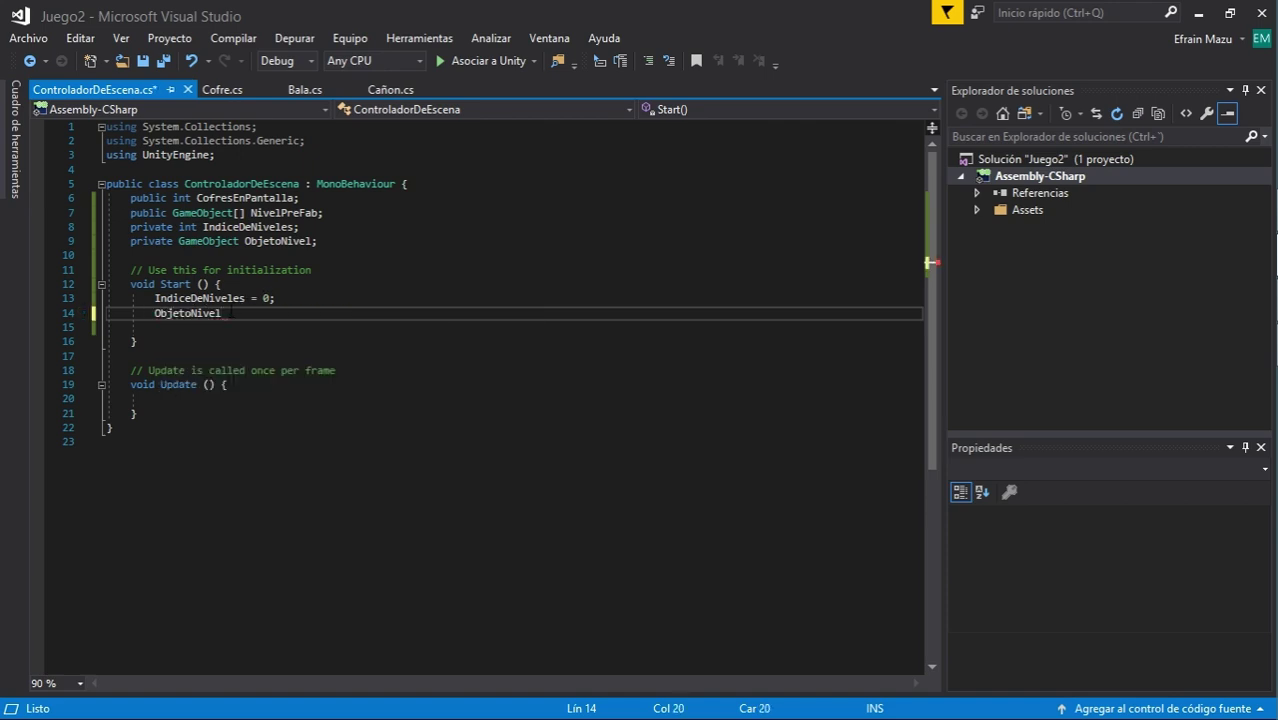
text(= int)
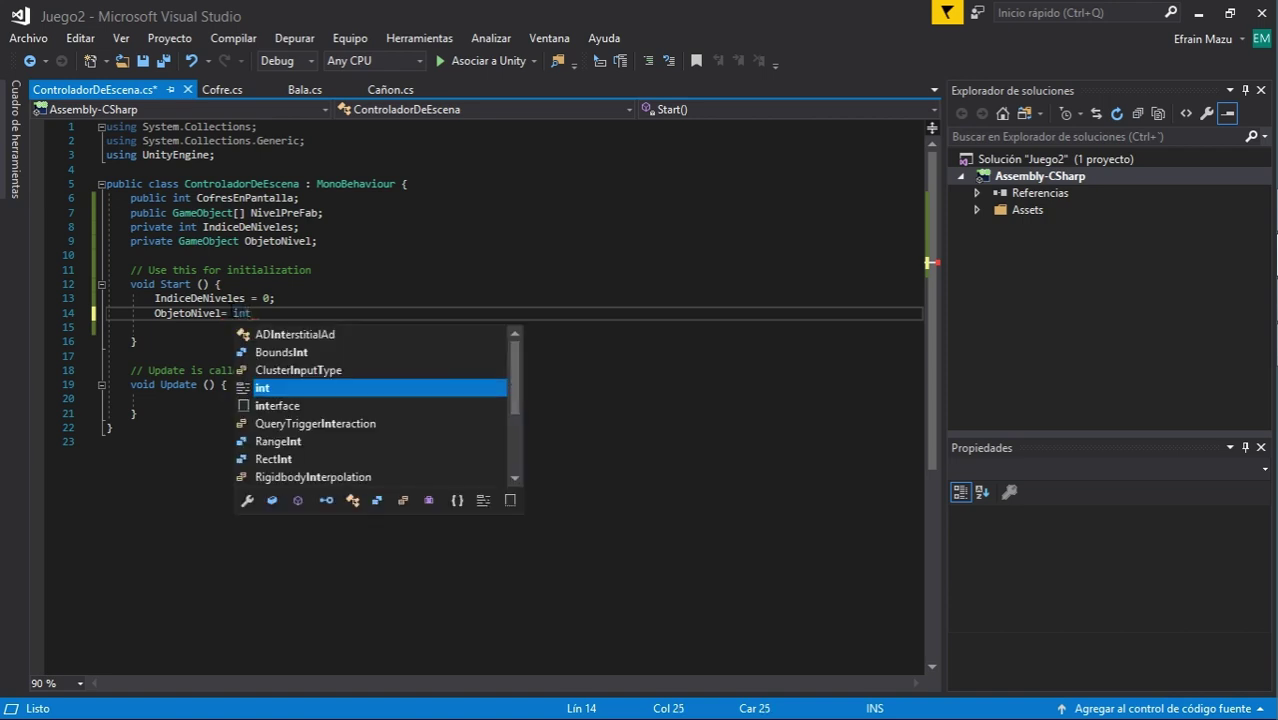
key(BackSpace)
text(s)
key(Tab)
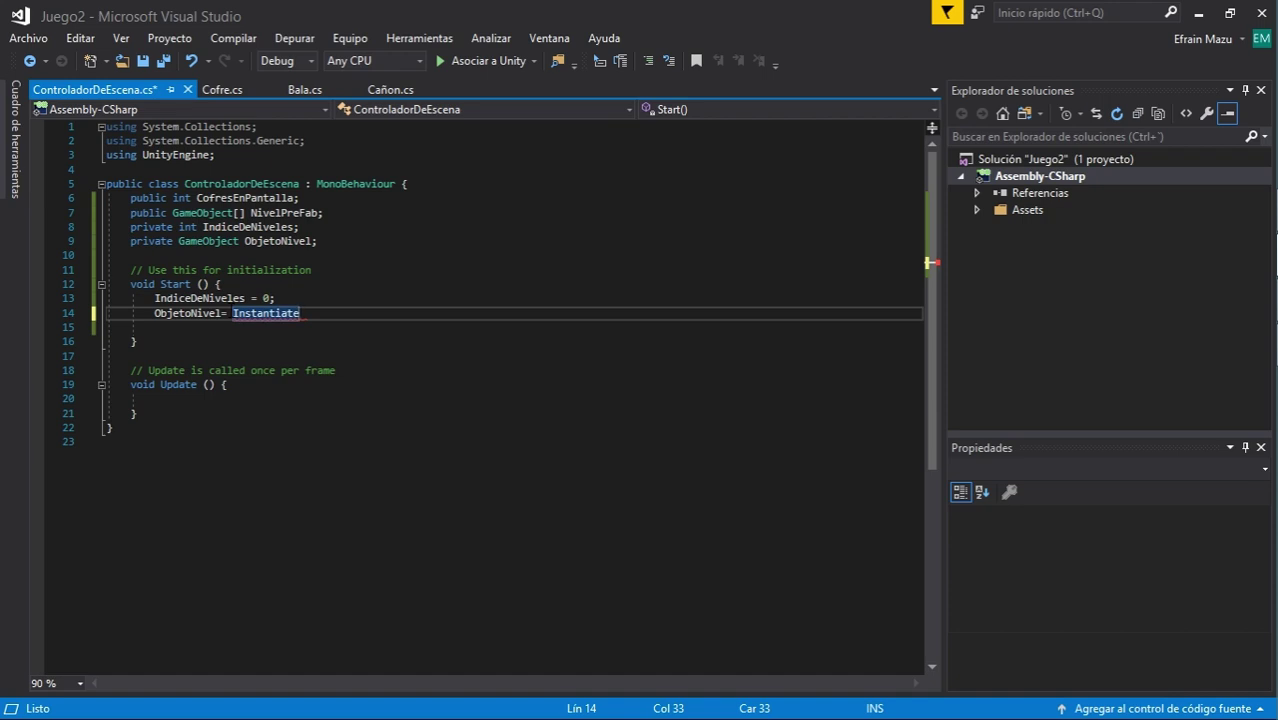
text(()
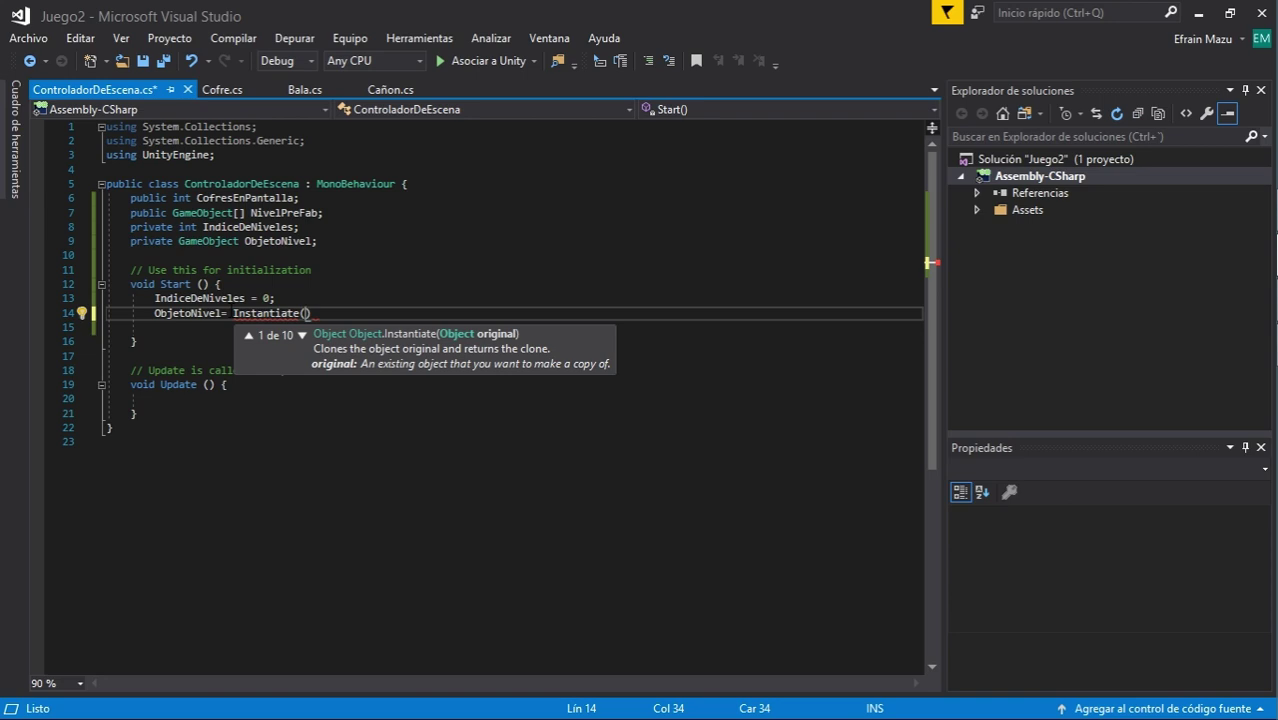
text(Mo)
key(BackSpace)
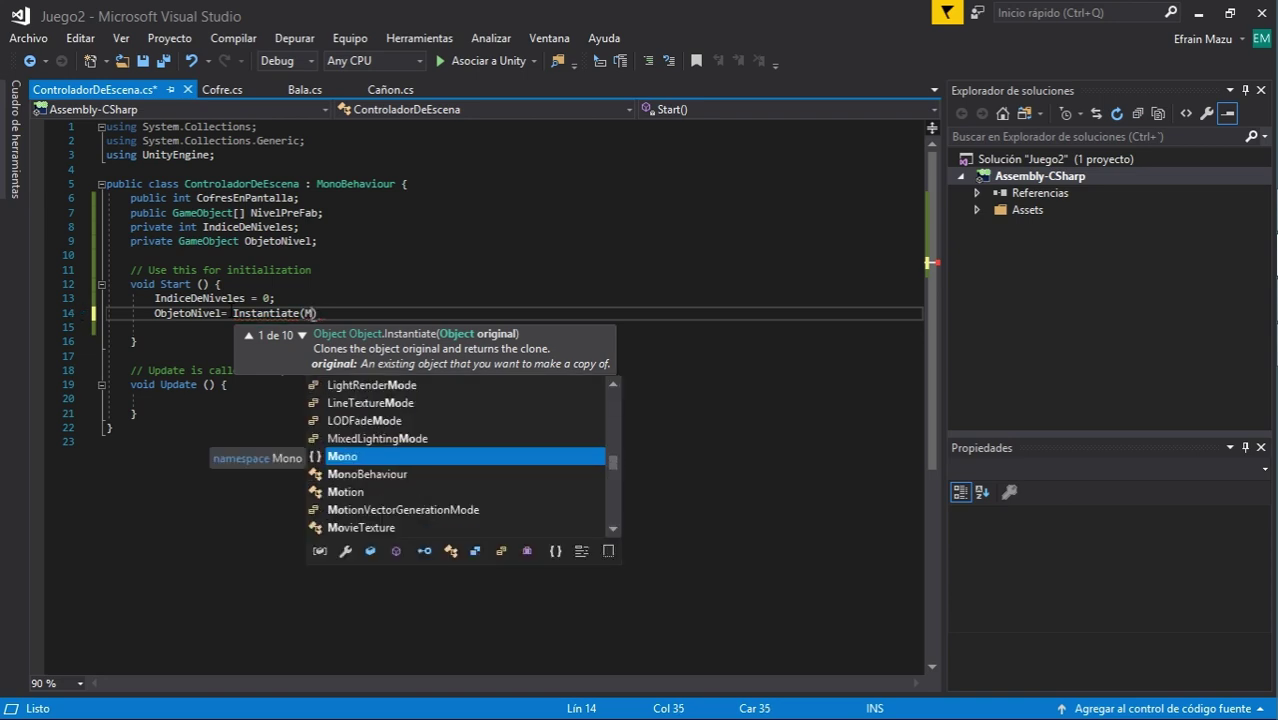
key(BackSpace)
text(ivel)
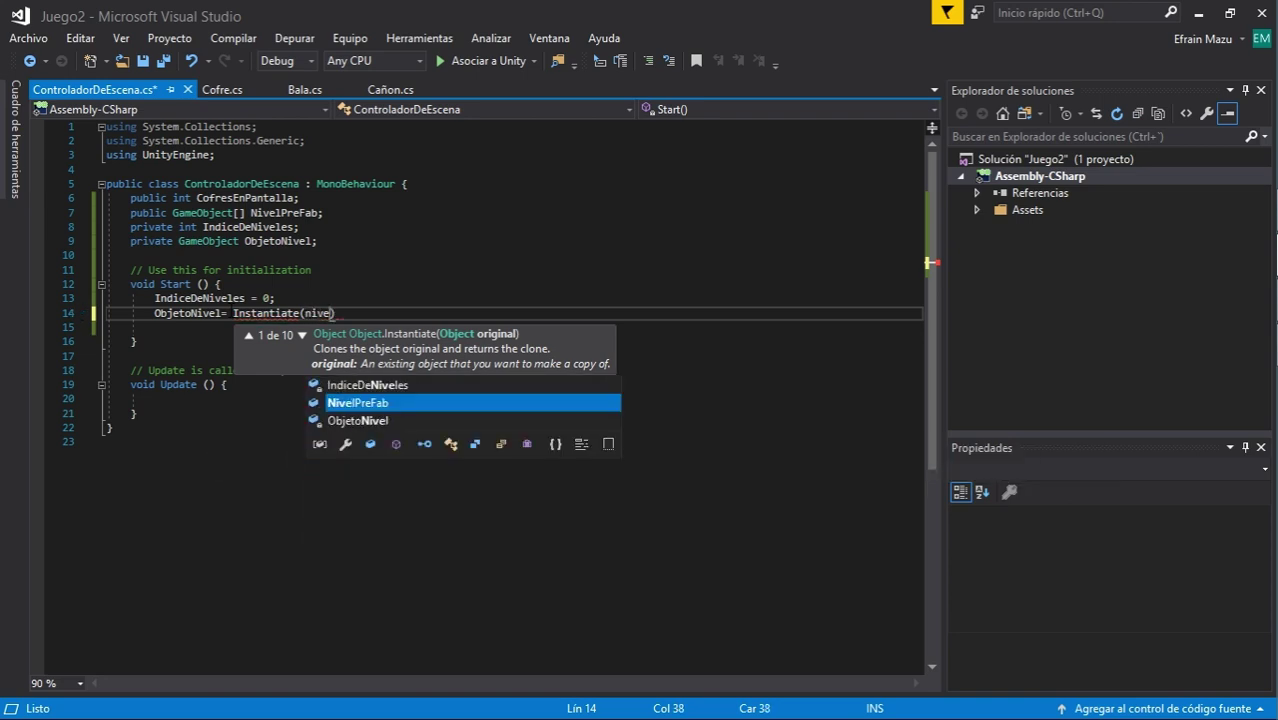
key(Tab)
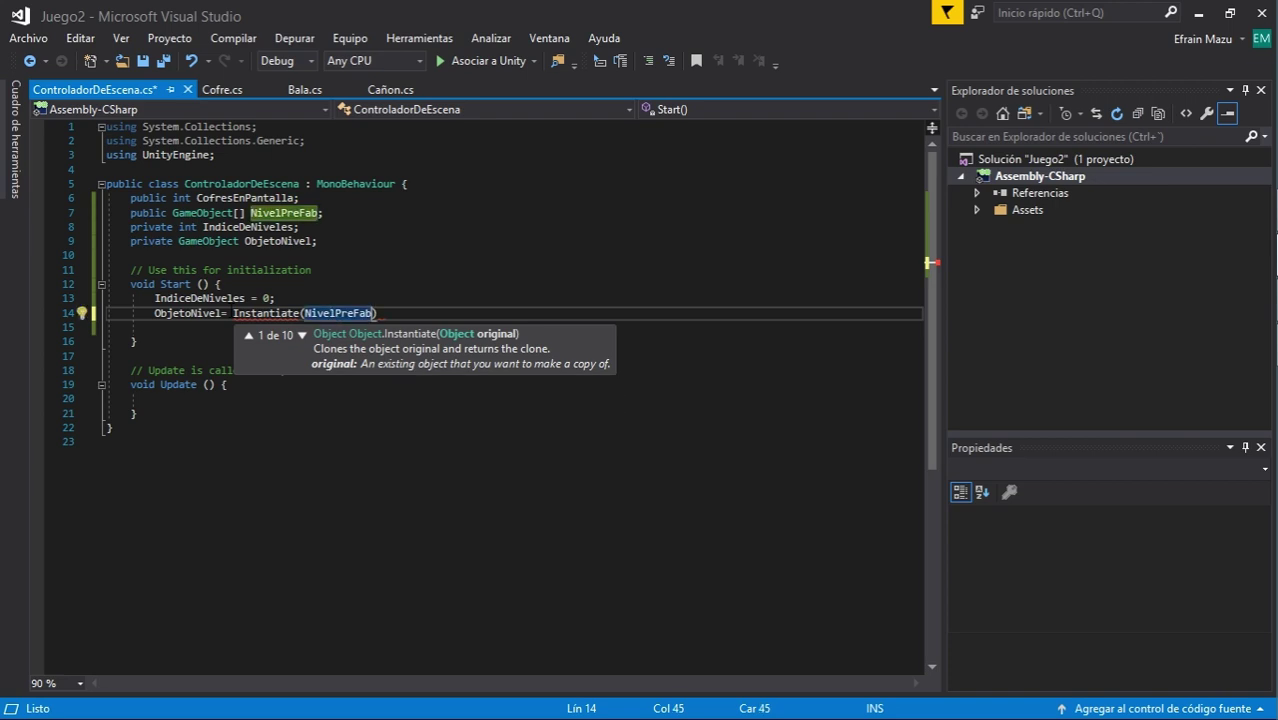
text([)
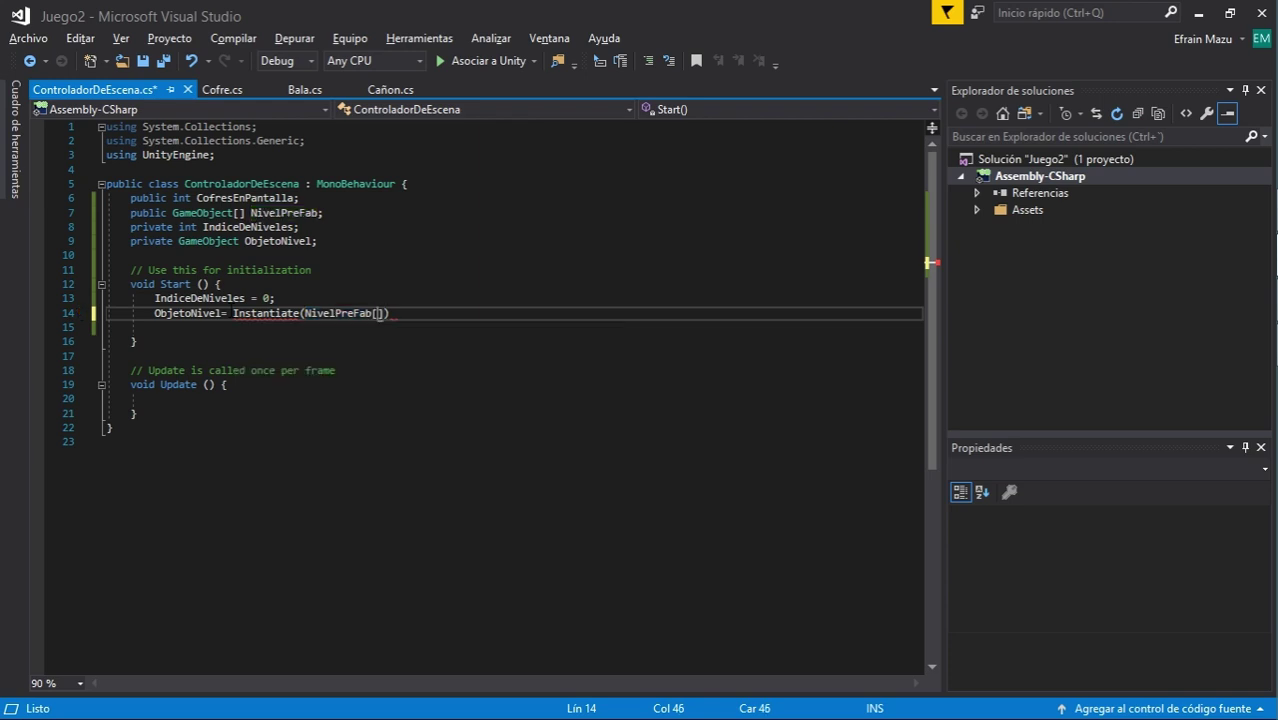
text(In)
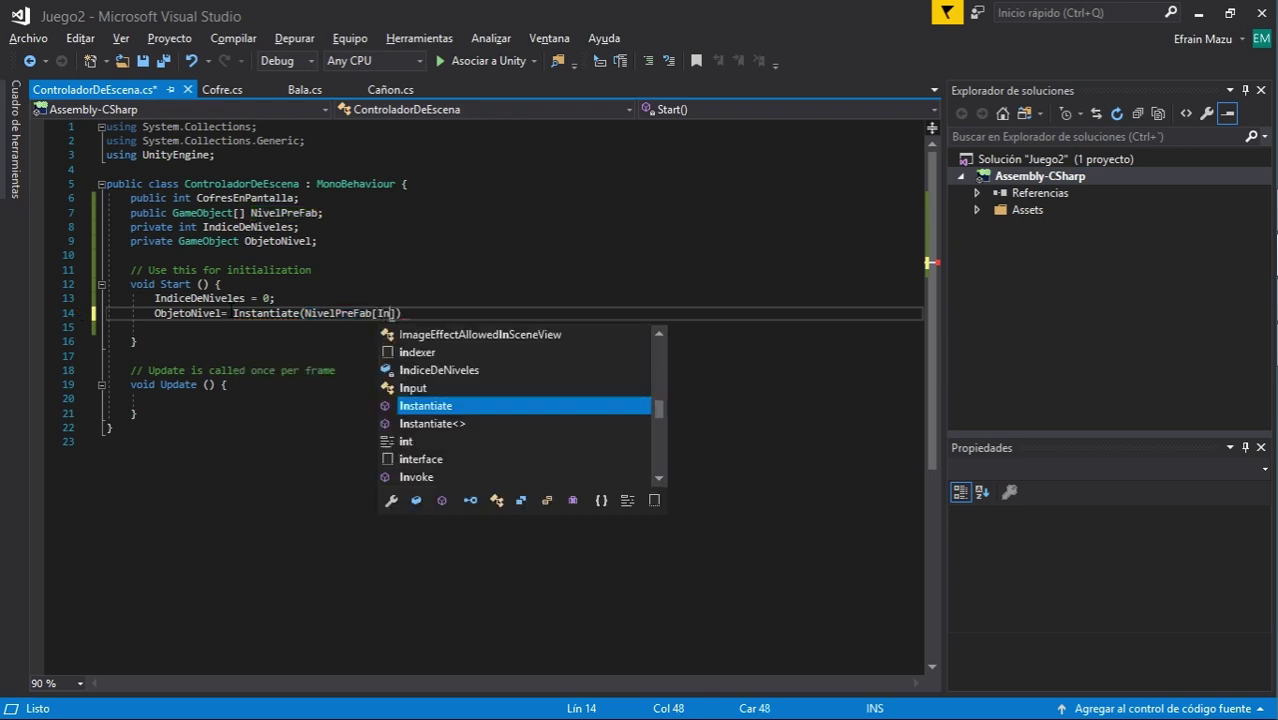
click(425, 352)
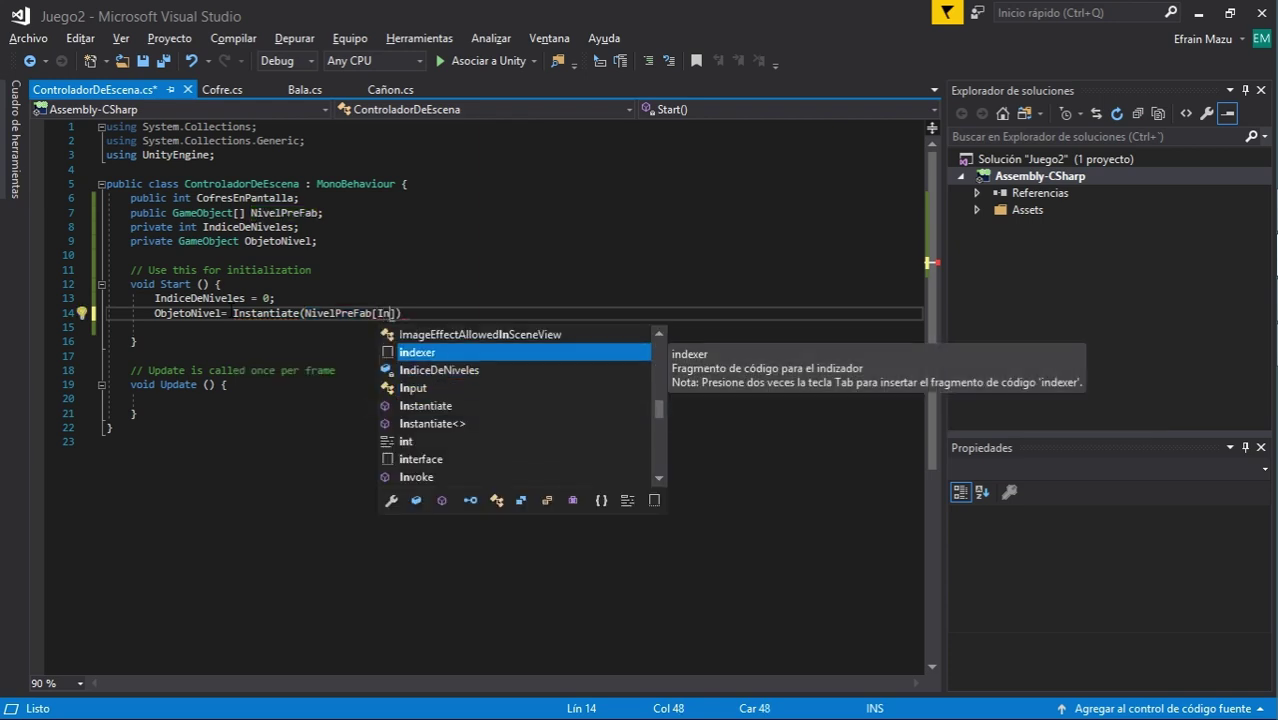
double_click(433, 372)
click(516, 316)
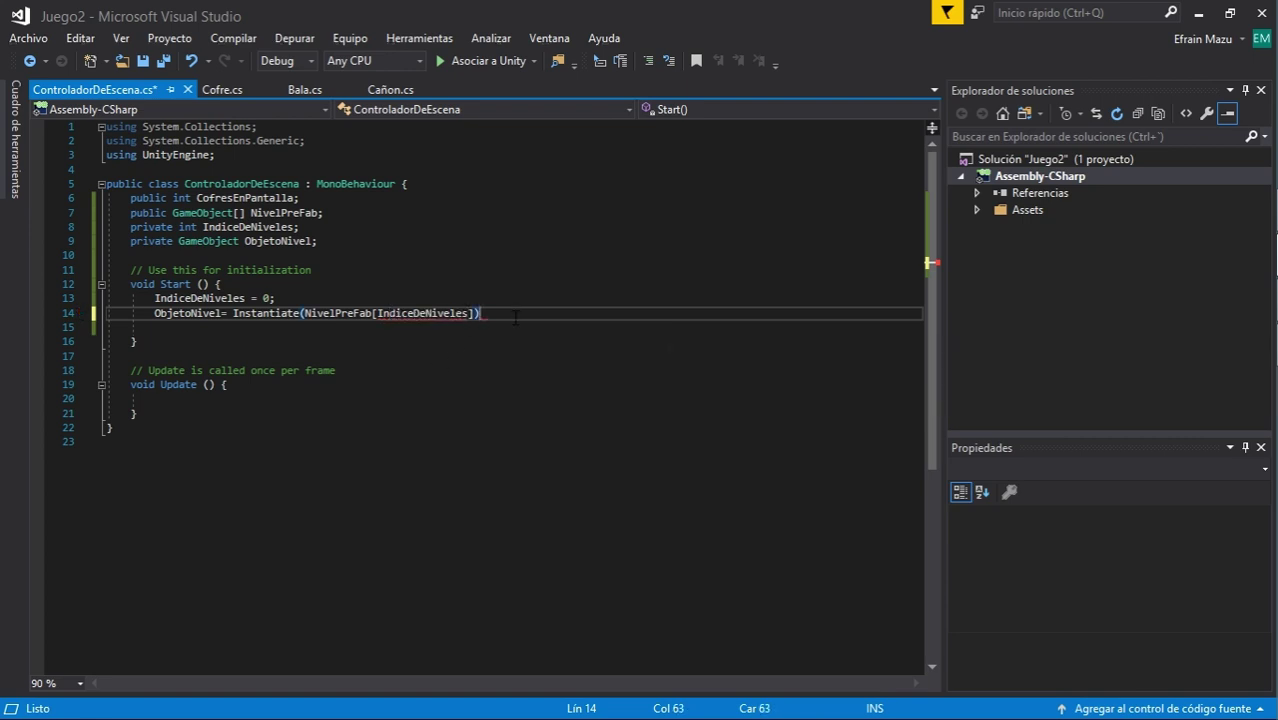
text(;)
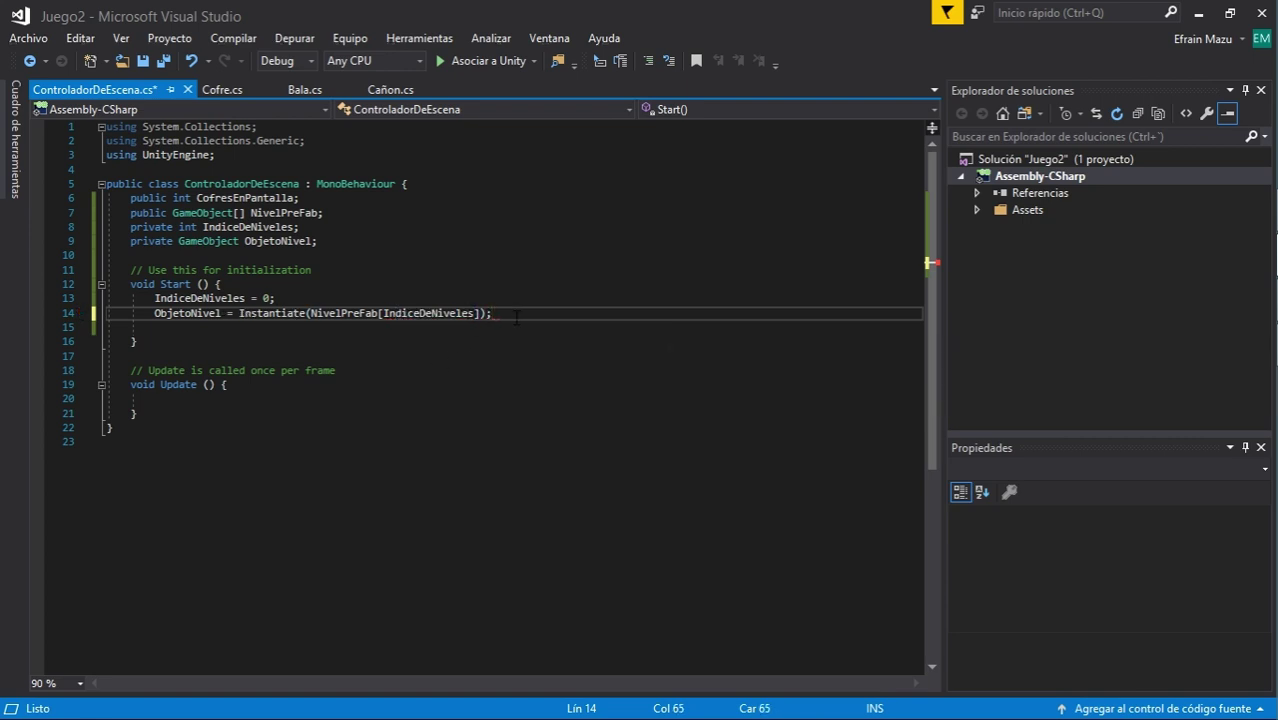
Add ObjetoNivel.transform.SetParent(this.transform); on line 15 and save ControladorDeEscena.cs
key(Return)
text(O)
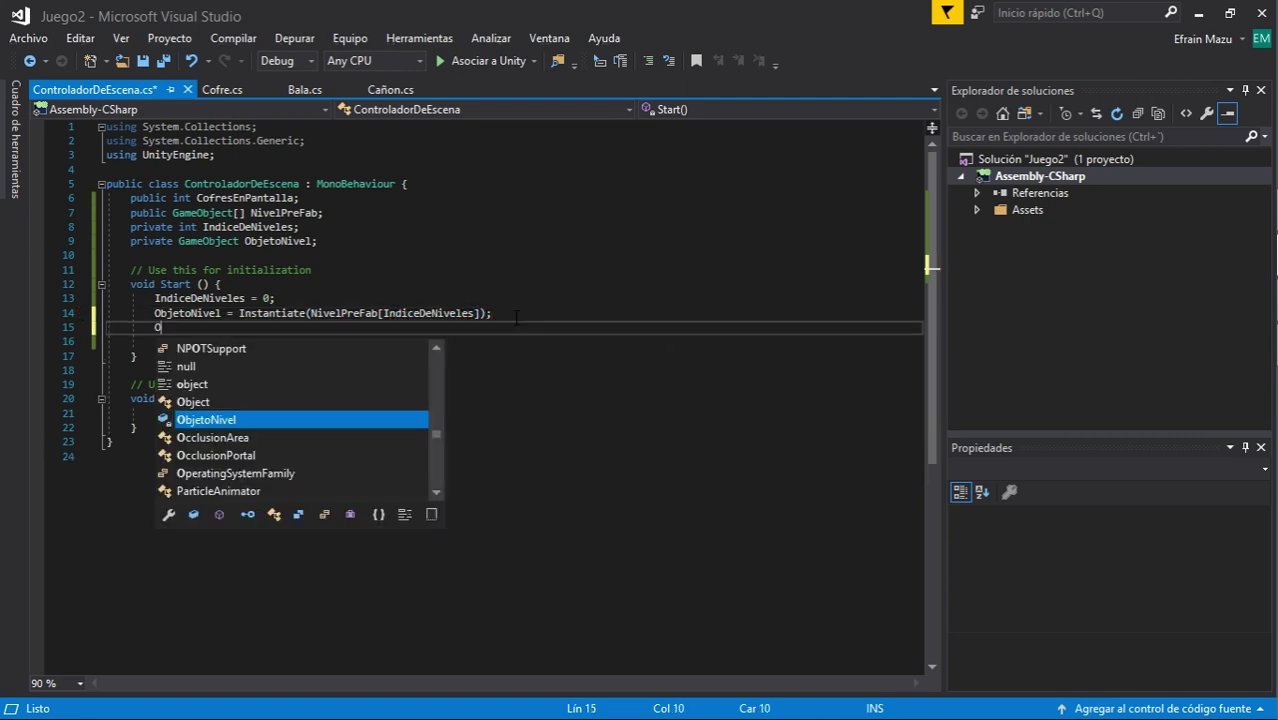
text(b)
key(Tab)
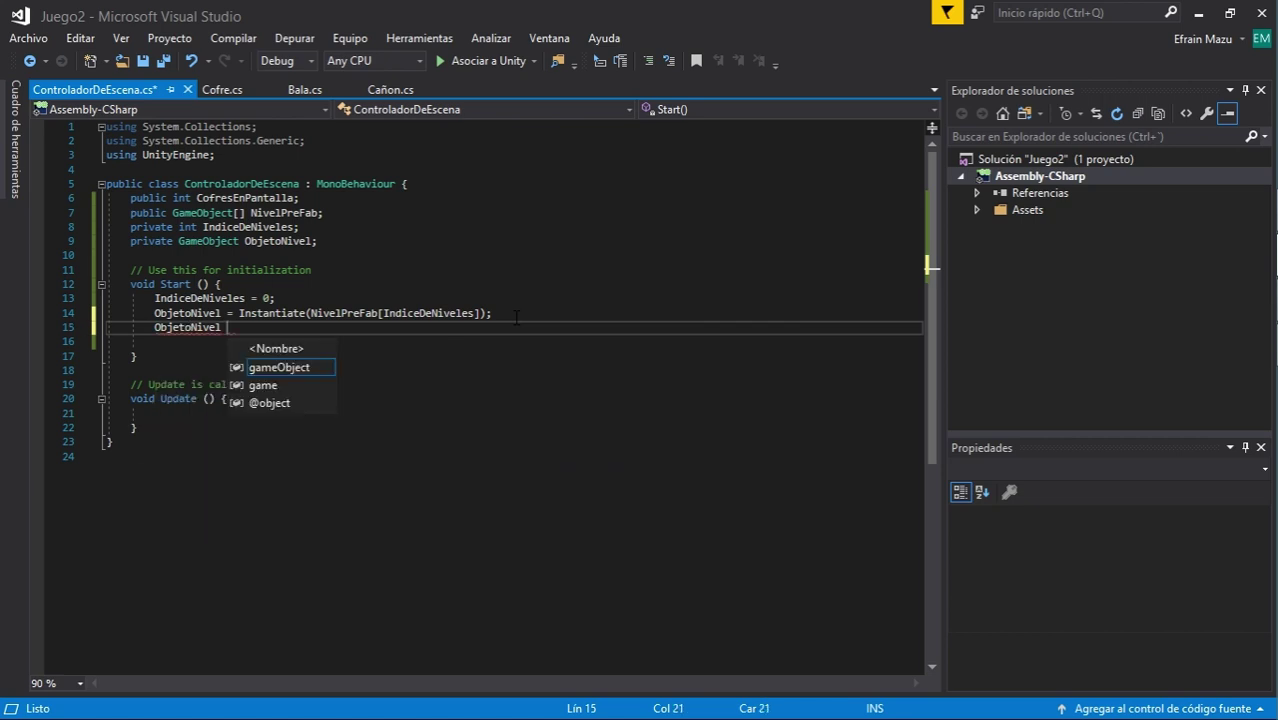
key(Escape)
key(BackSpace)
text(.)
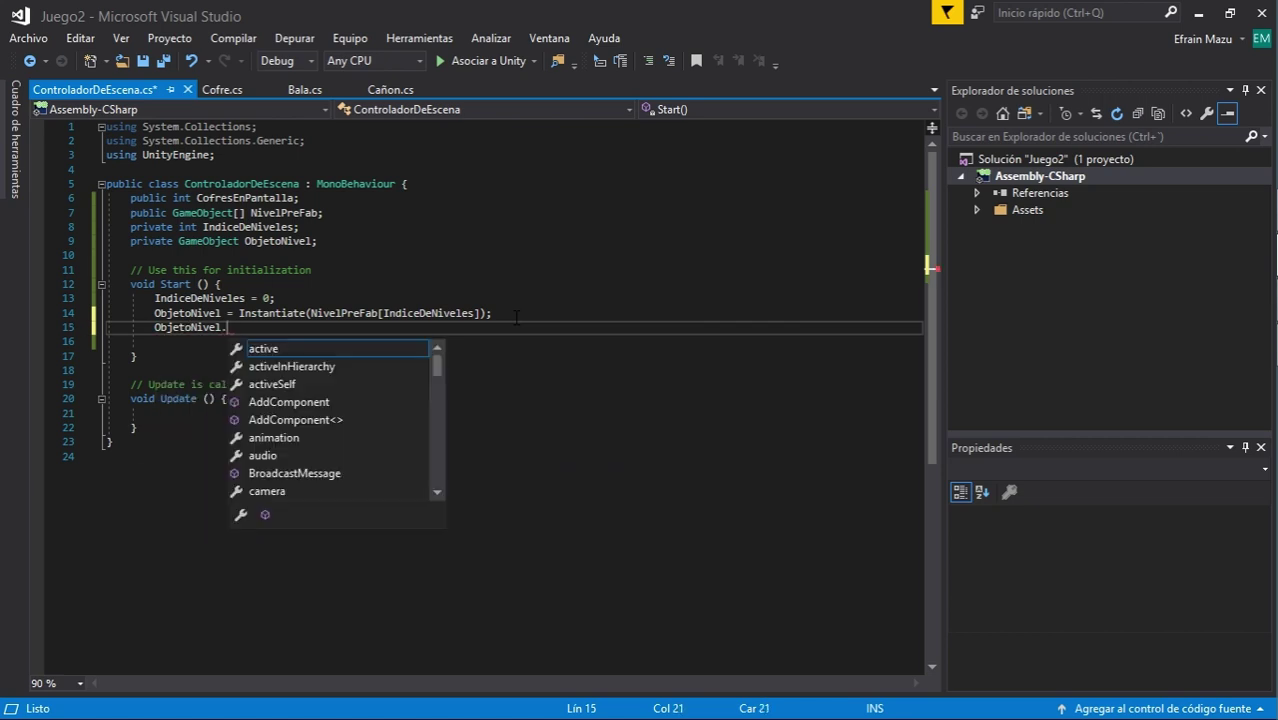
text(tra)
key(Tab)
text(.)
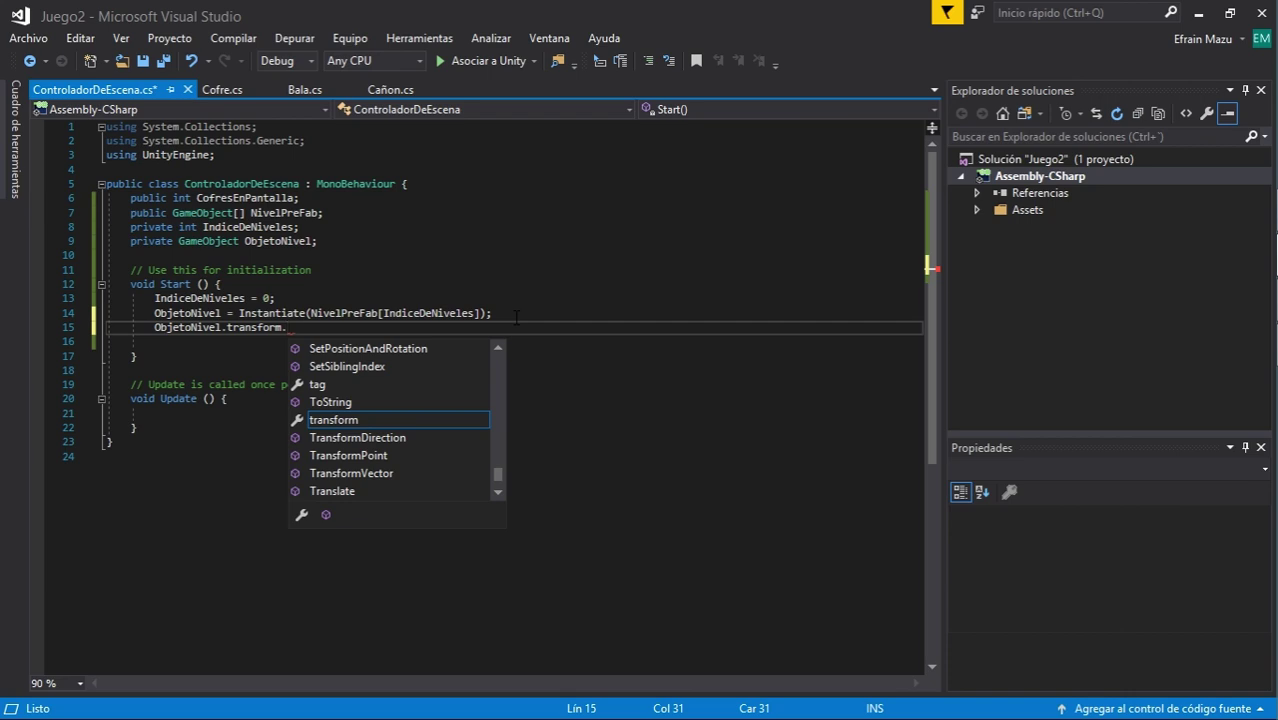
text(set)
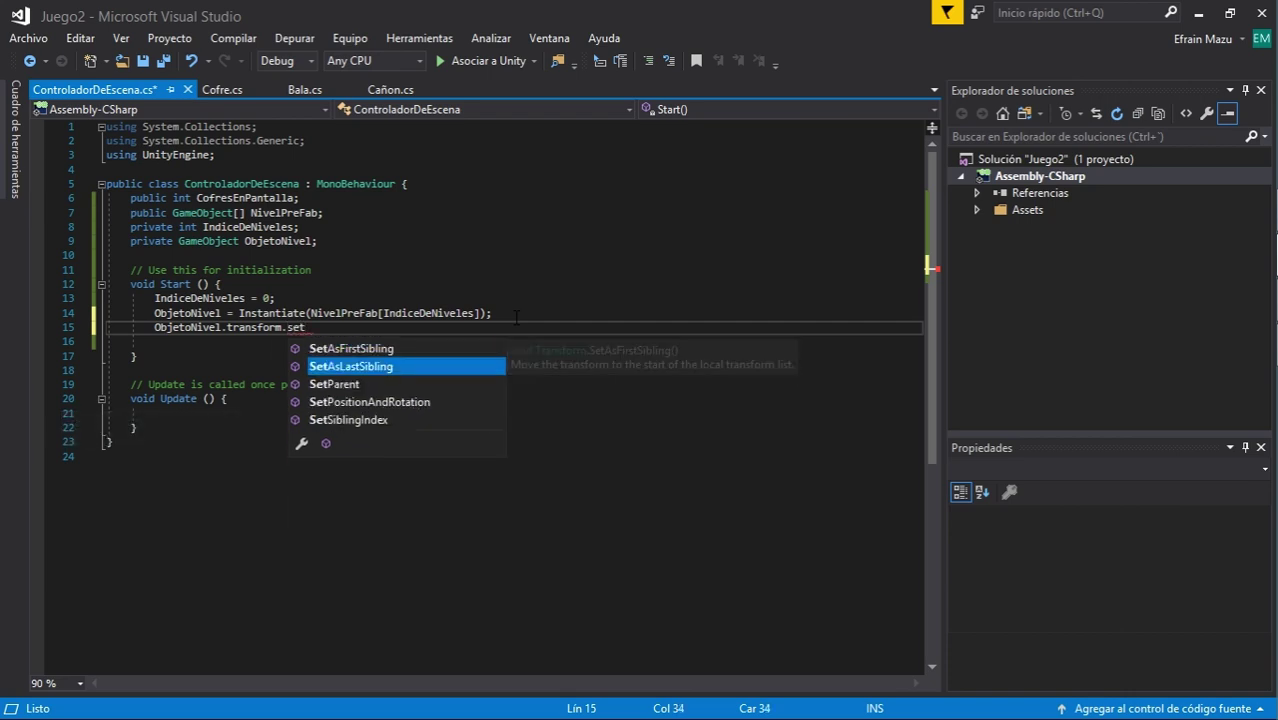
text(p)
key(Tab)
text((this)
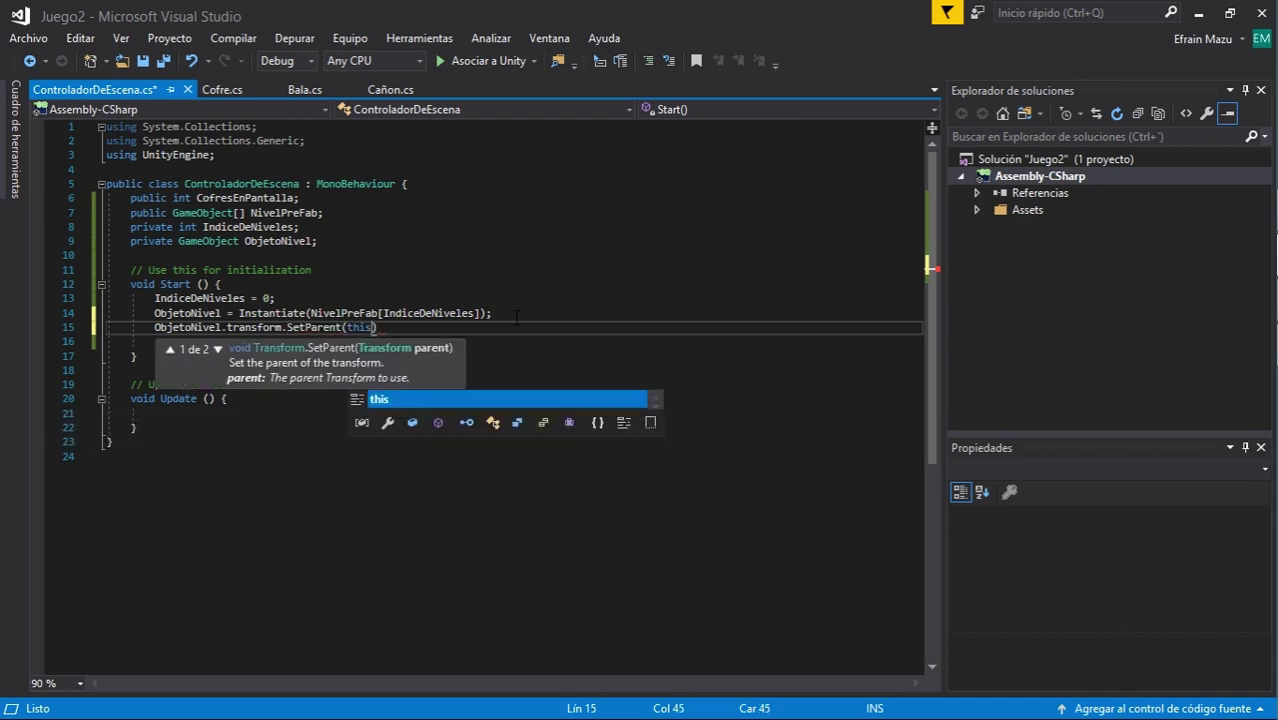
text(.tra)
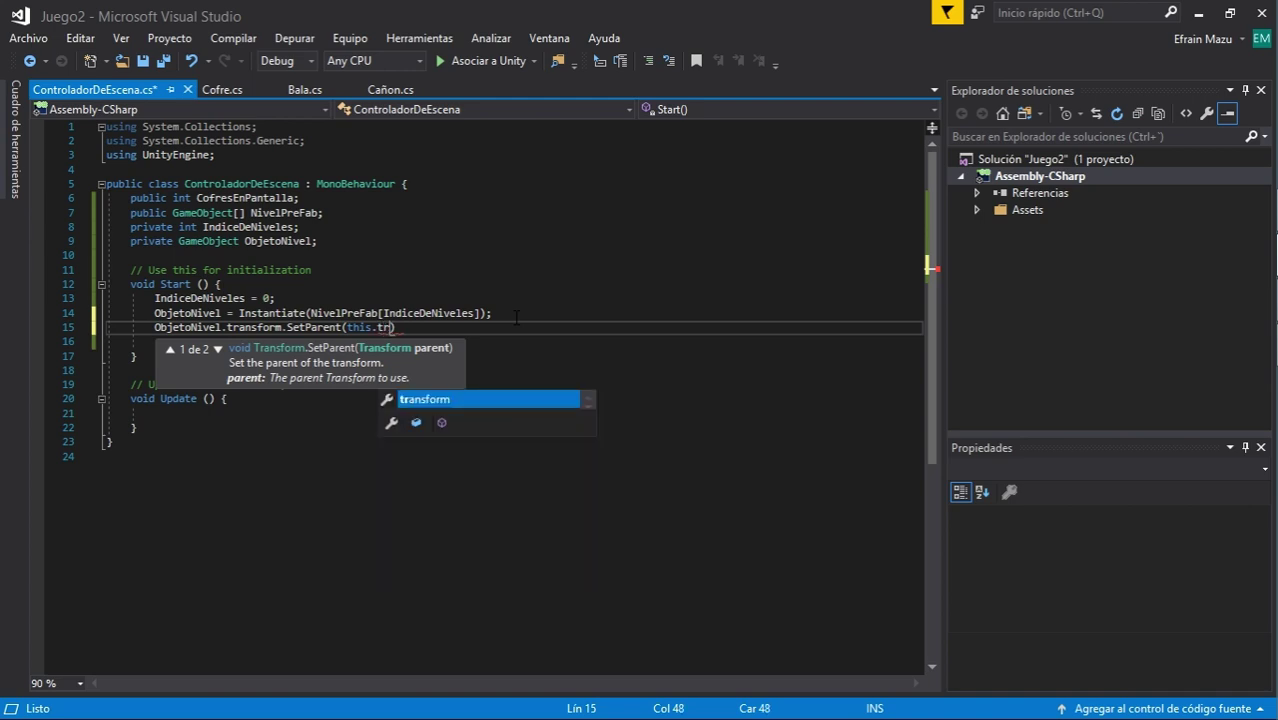
key(Tab)
text();)
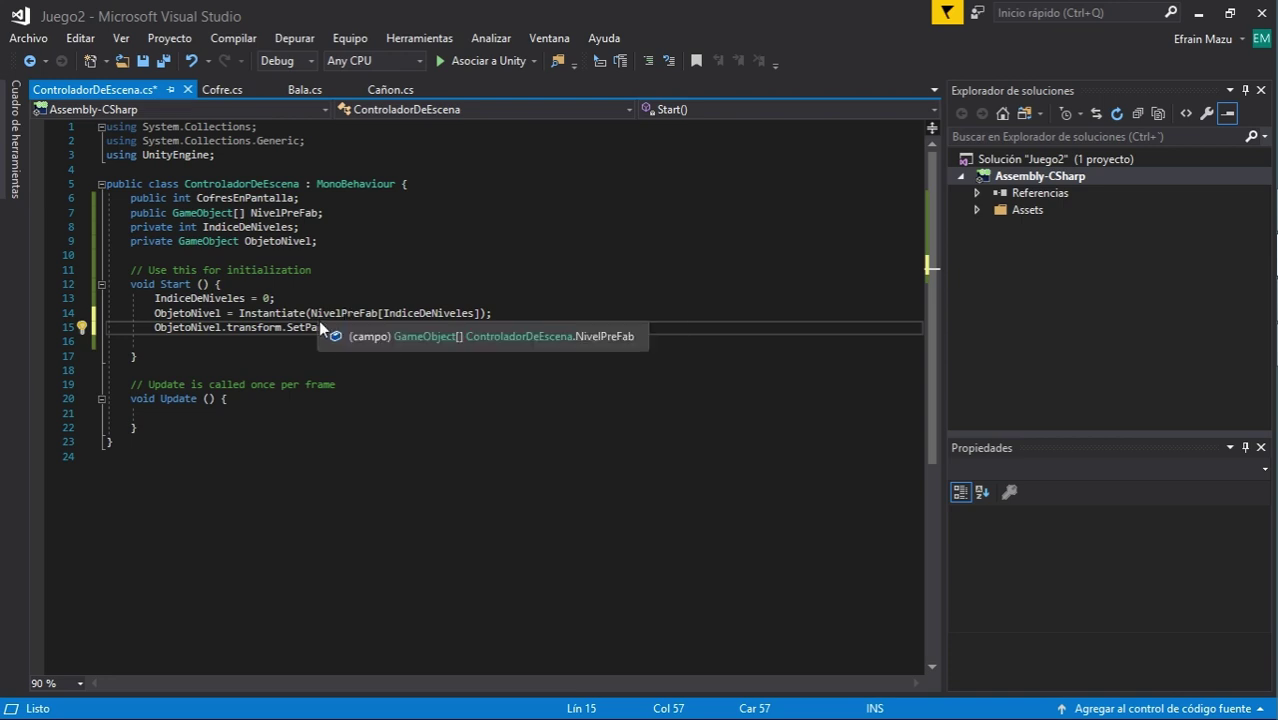
click(143, 61)
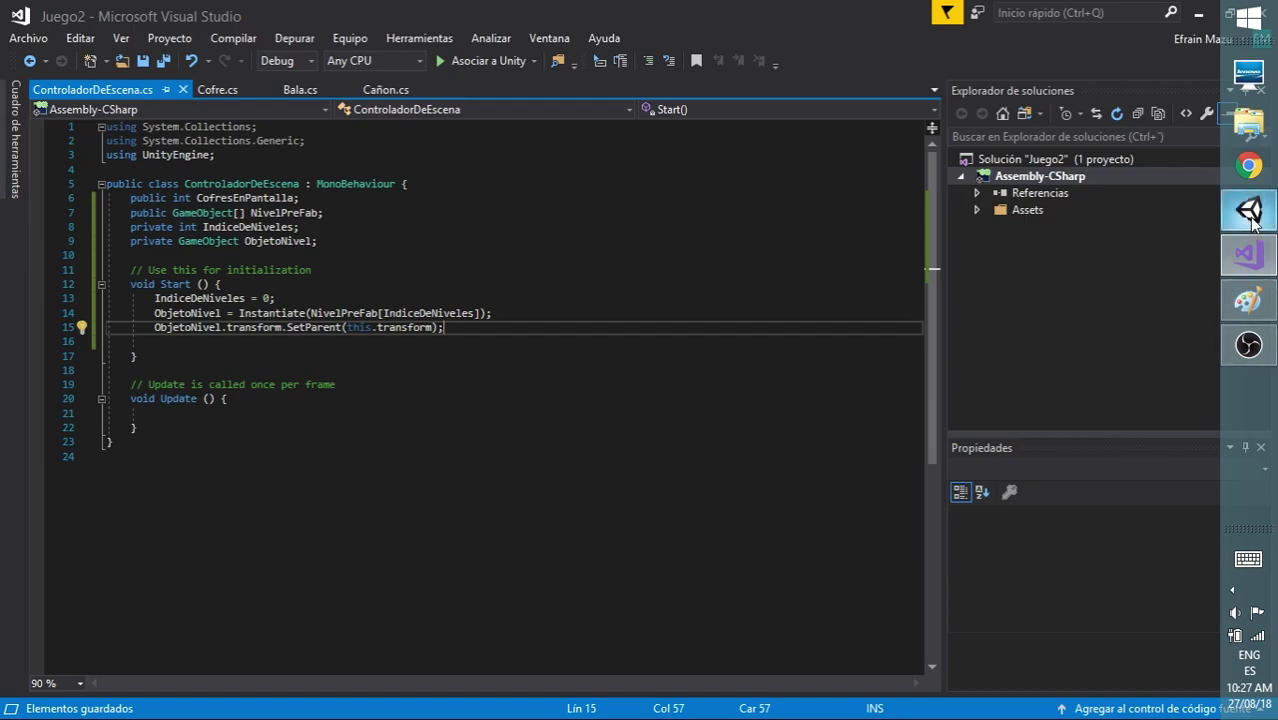
Back in Unity, run and stop a play test of the game
click(1248, 209)
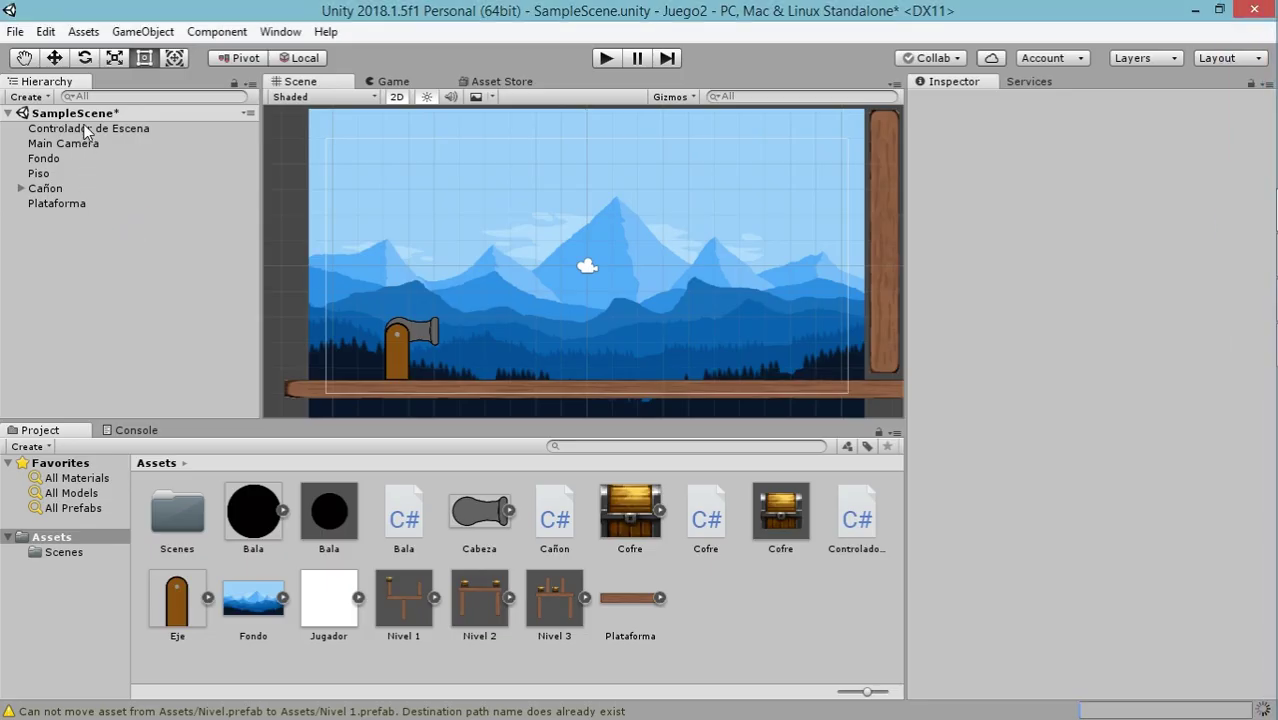
click(87, 371)
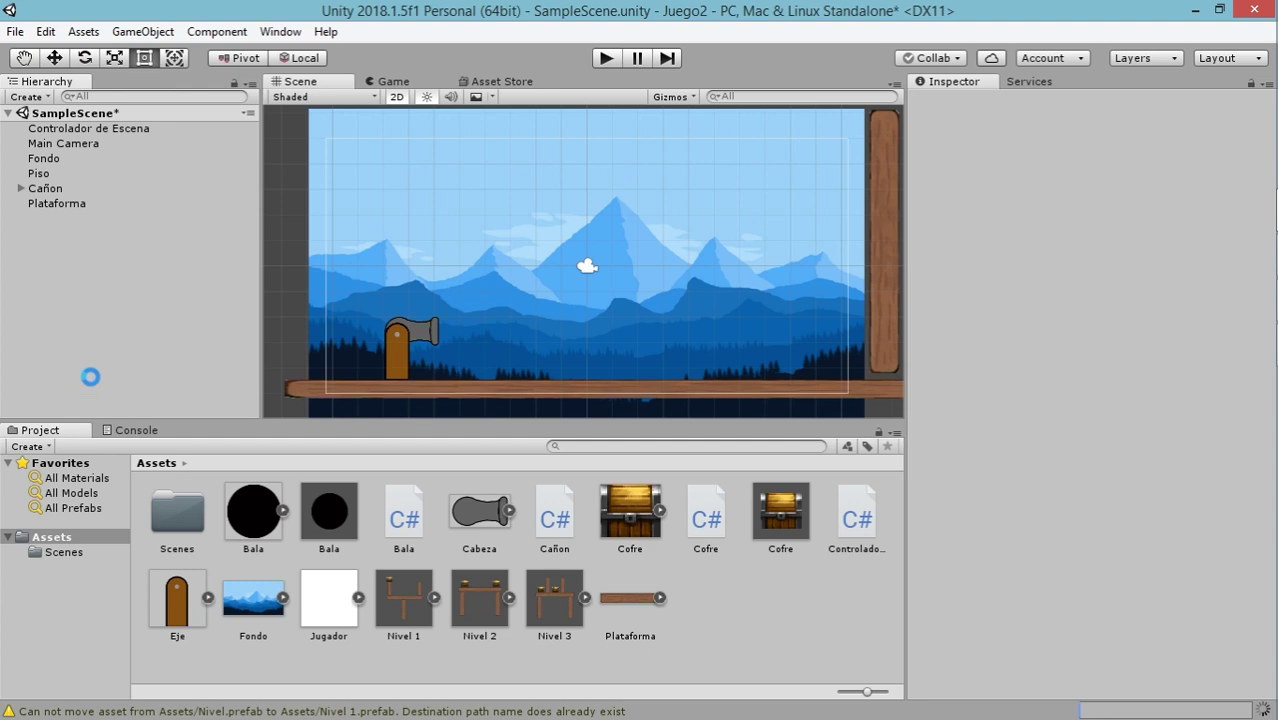
click(605, 60)
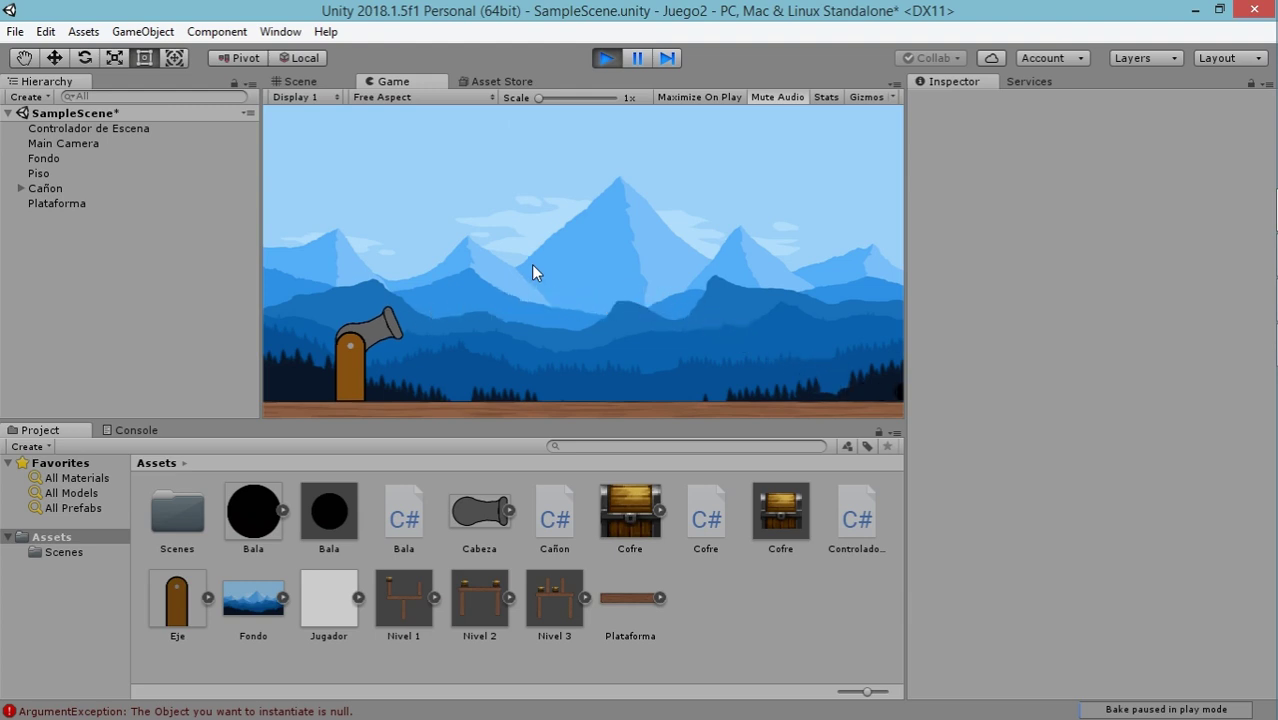
click(606, 58)
Trace the null-instantiate error to line 14, then inspect Controlador de Escena's empty Nivel Pre Fab slots
click(283, 711)
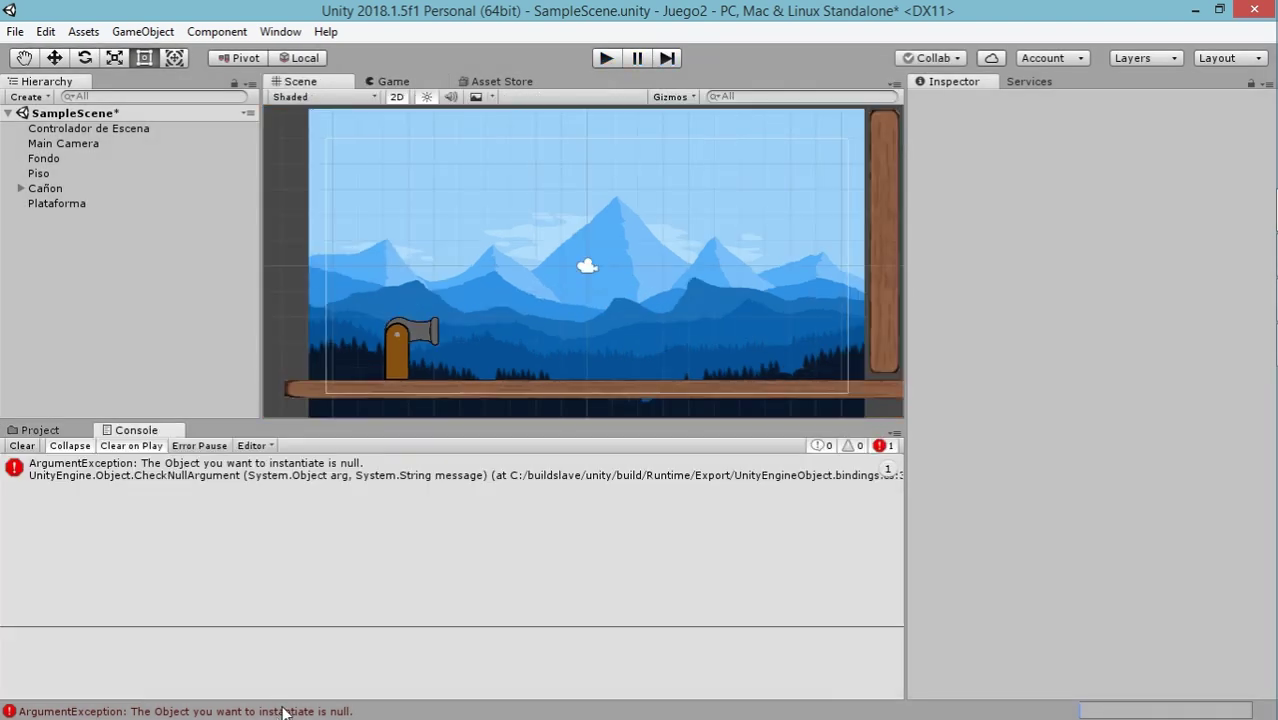
double_click(177, 470)
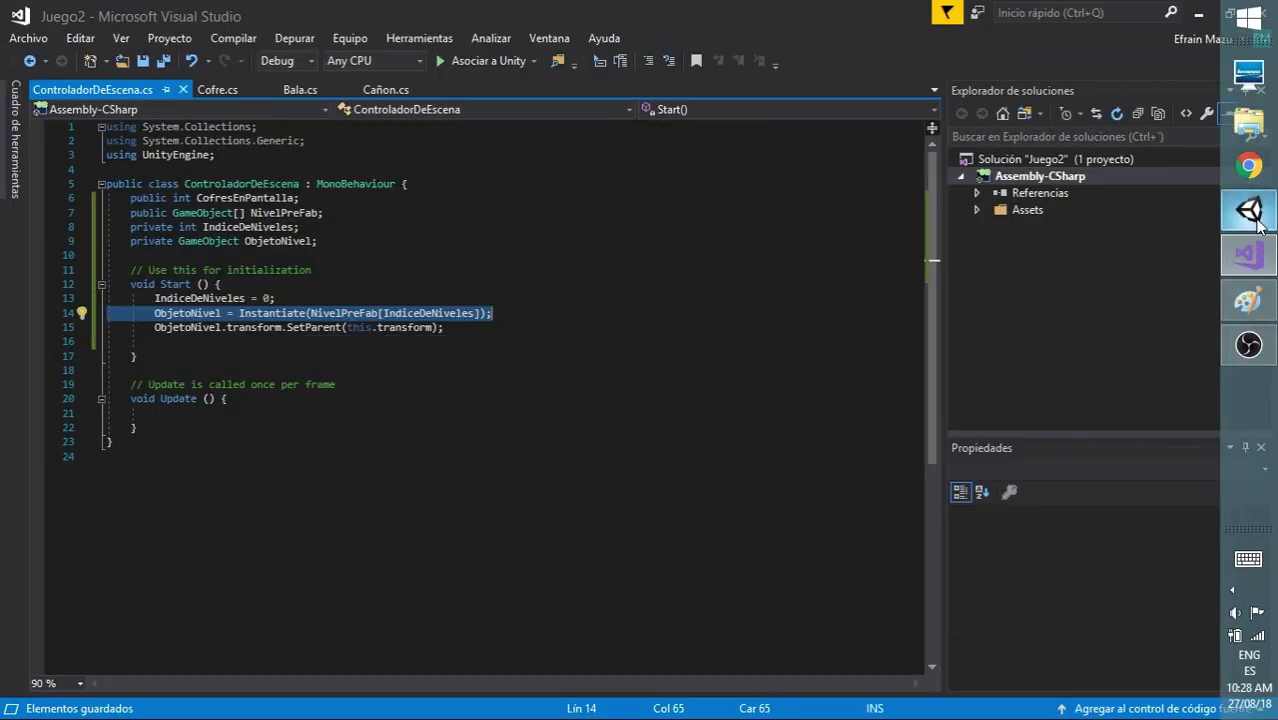
click(1257, 222)
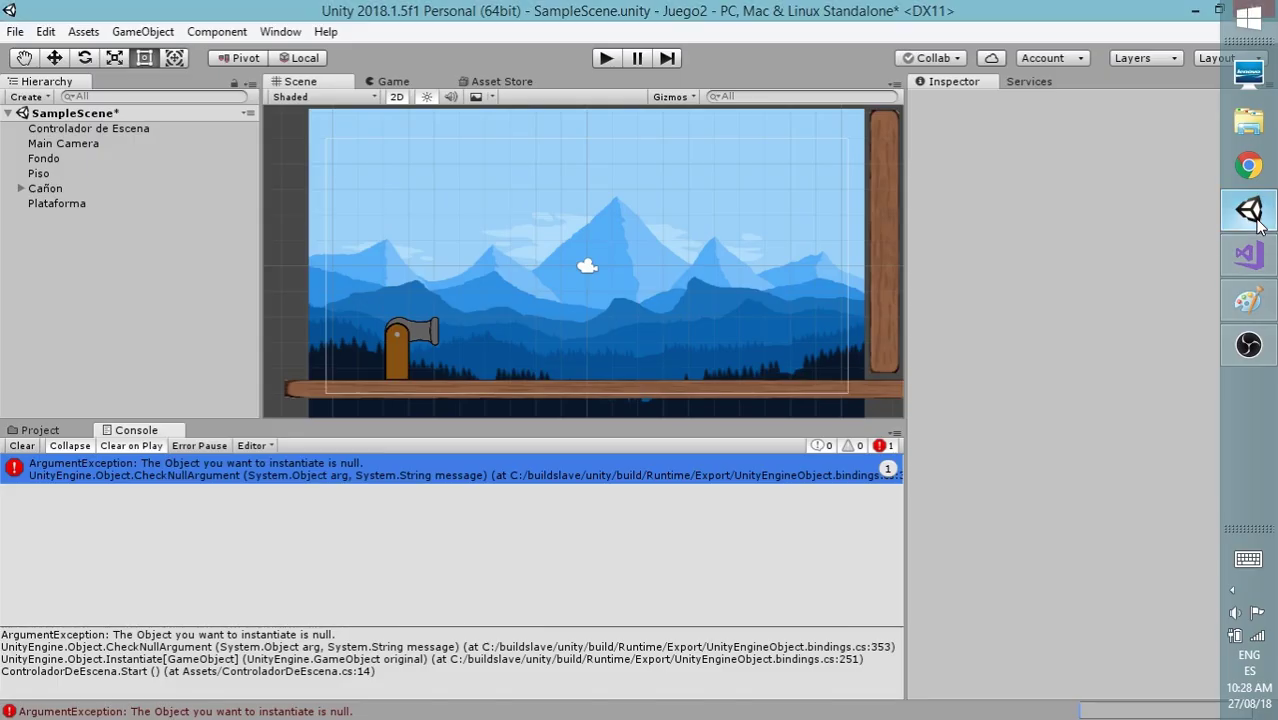
click(78, 130)
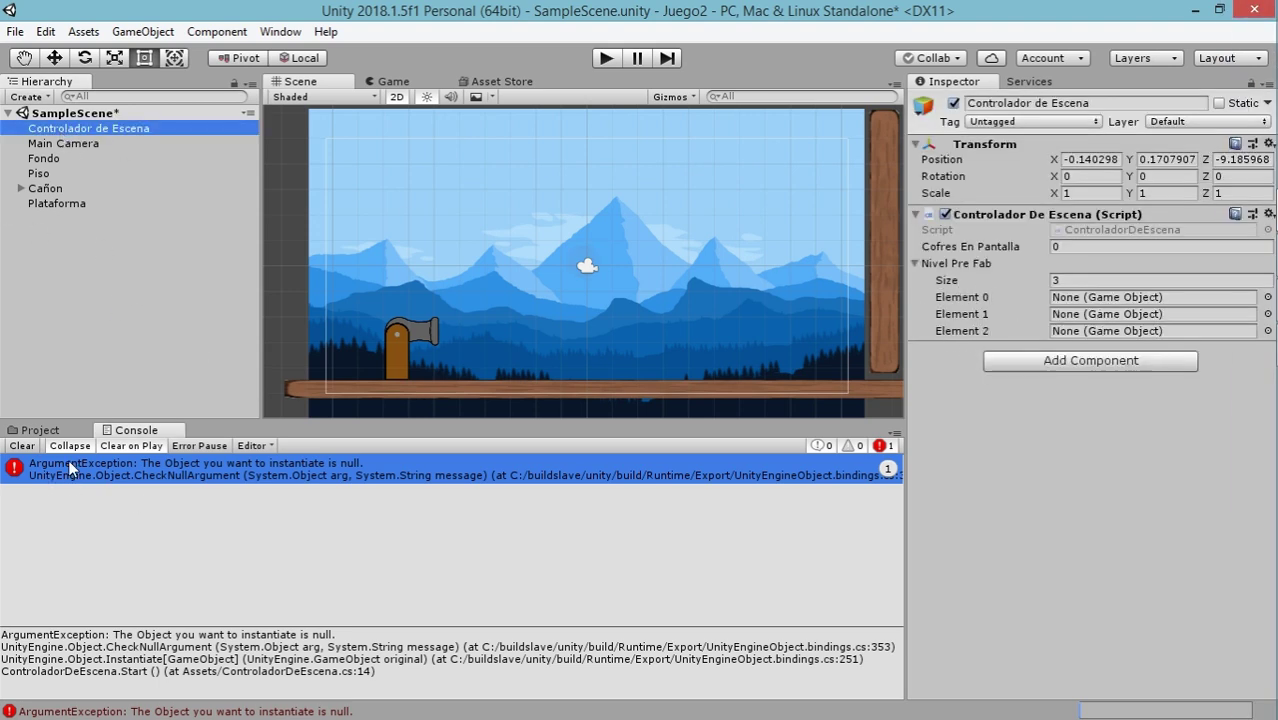
Assign Nivel 1, Nivel 2 and Nivel 3 to Nivel Pre Fab Elements 0, 1 and 2
click(40, 430)
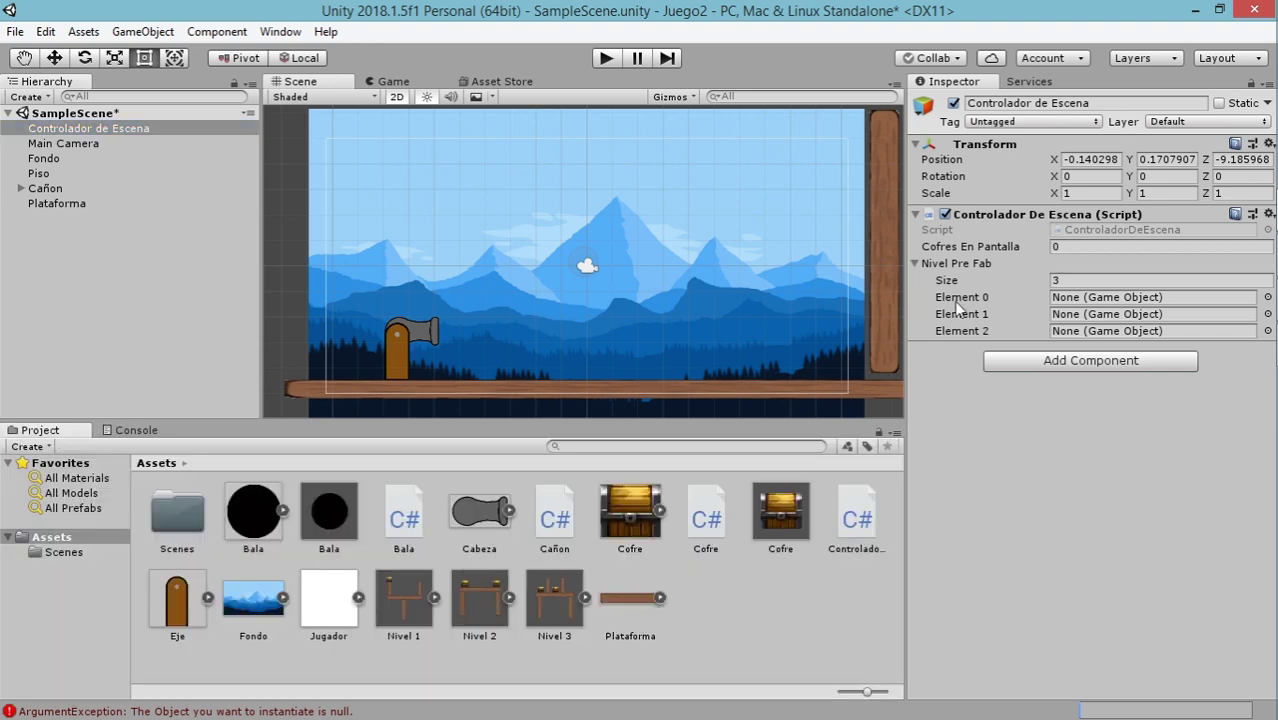
drag(421, 630, 1150, 298)
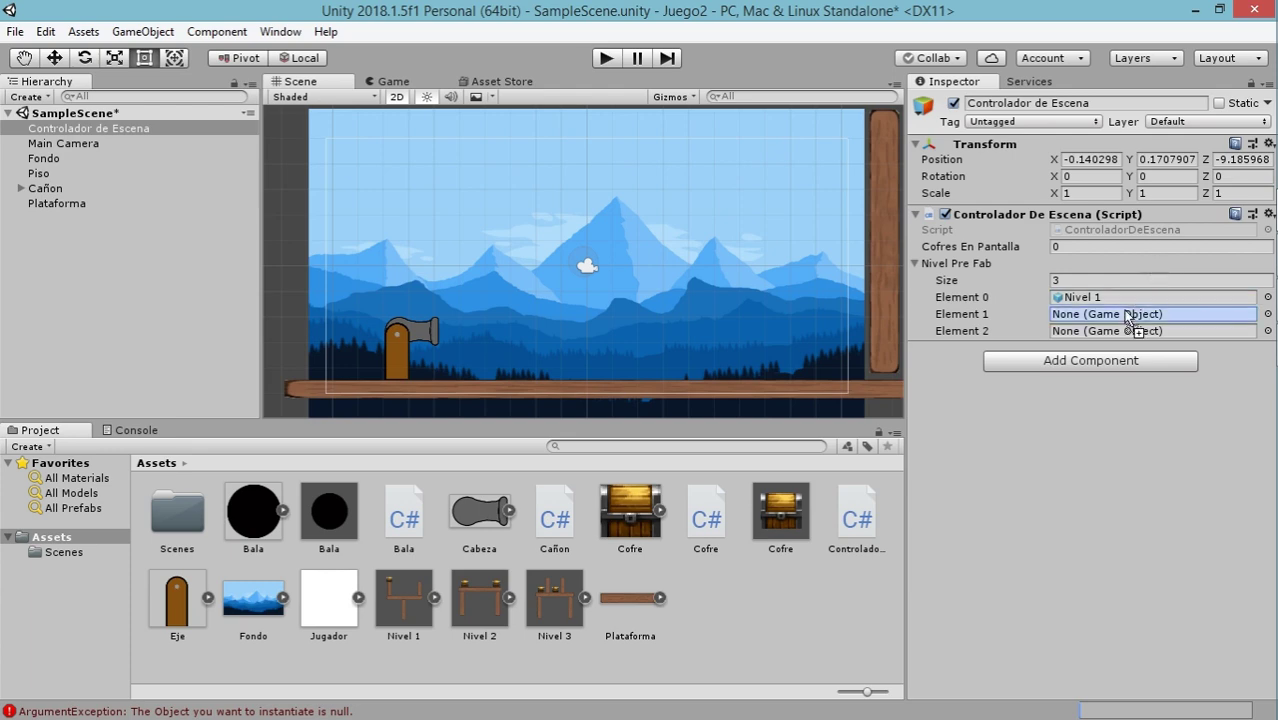
drag(1150, 260, 1150, 314)
drag(576, 600, 1150, 331)
Play-test twice, firing cannonballs at the spawned level
click(606, 63)
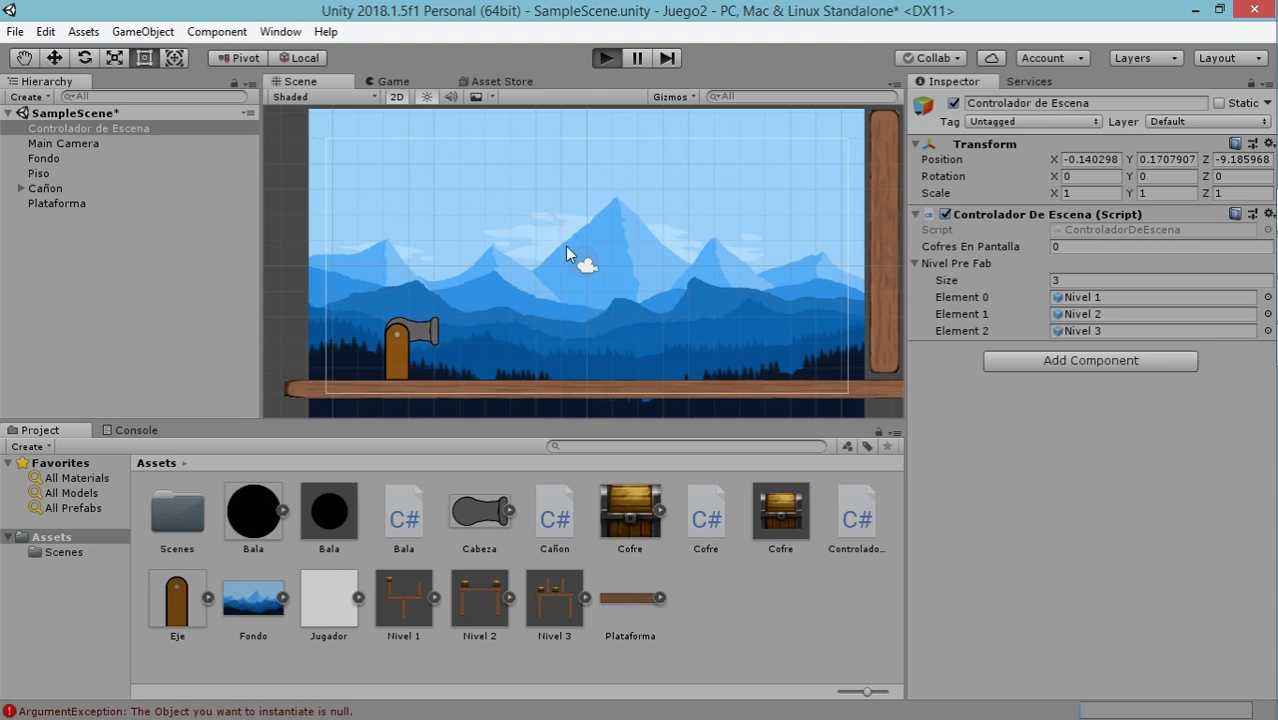
click(516, 211)
click(516, 209)
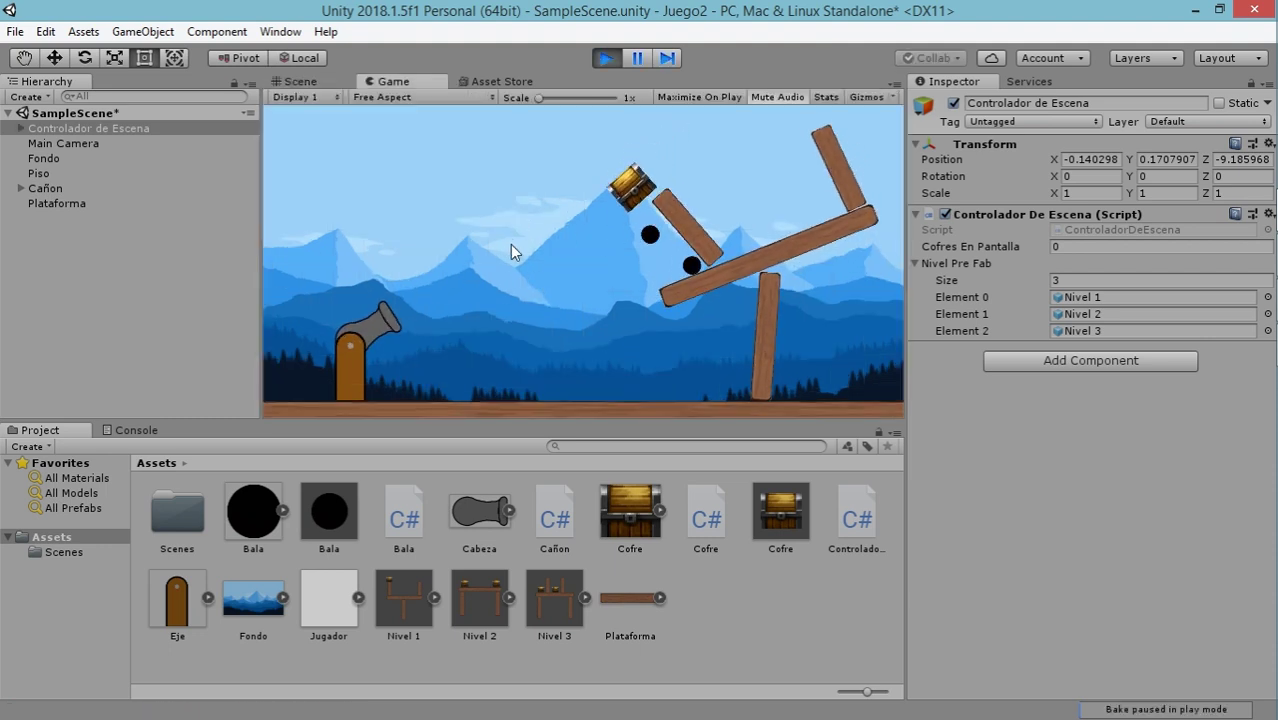
click(578, 297)
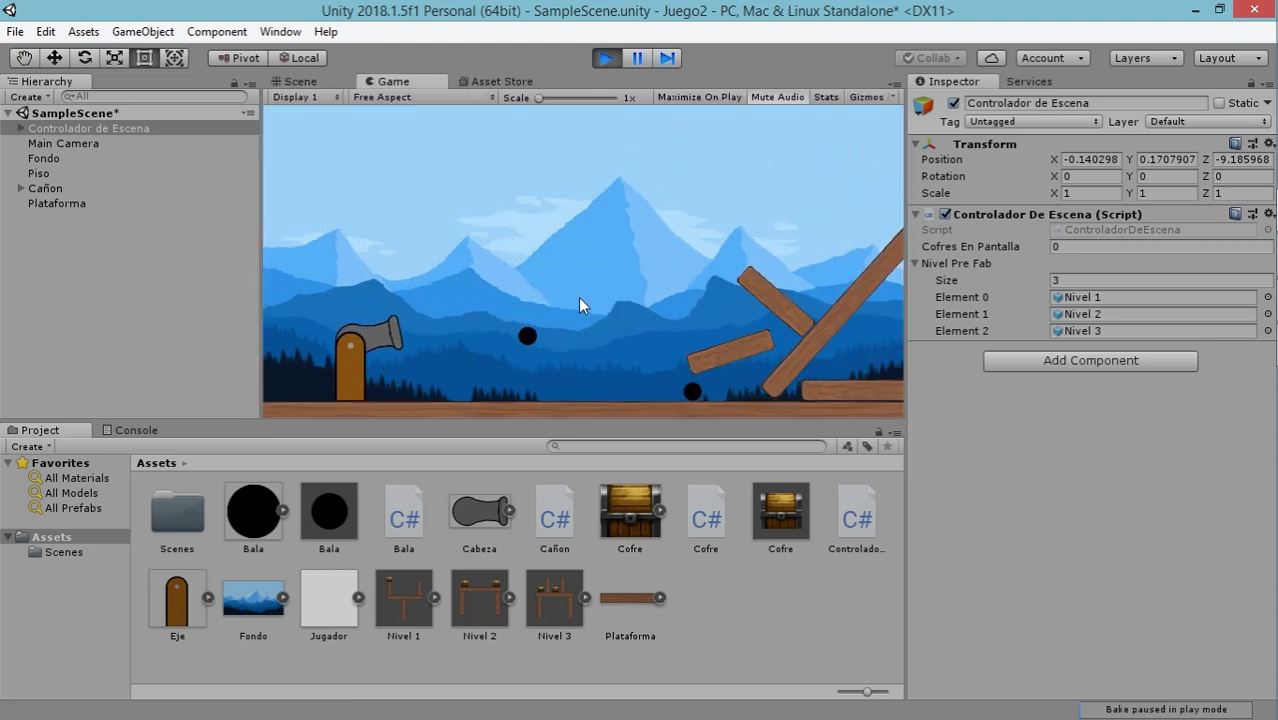
click(605, 59)
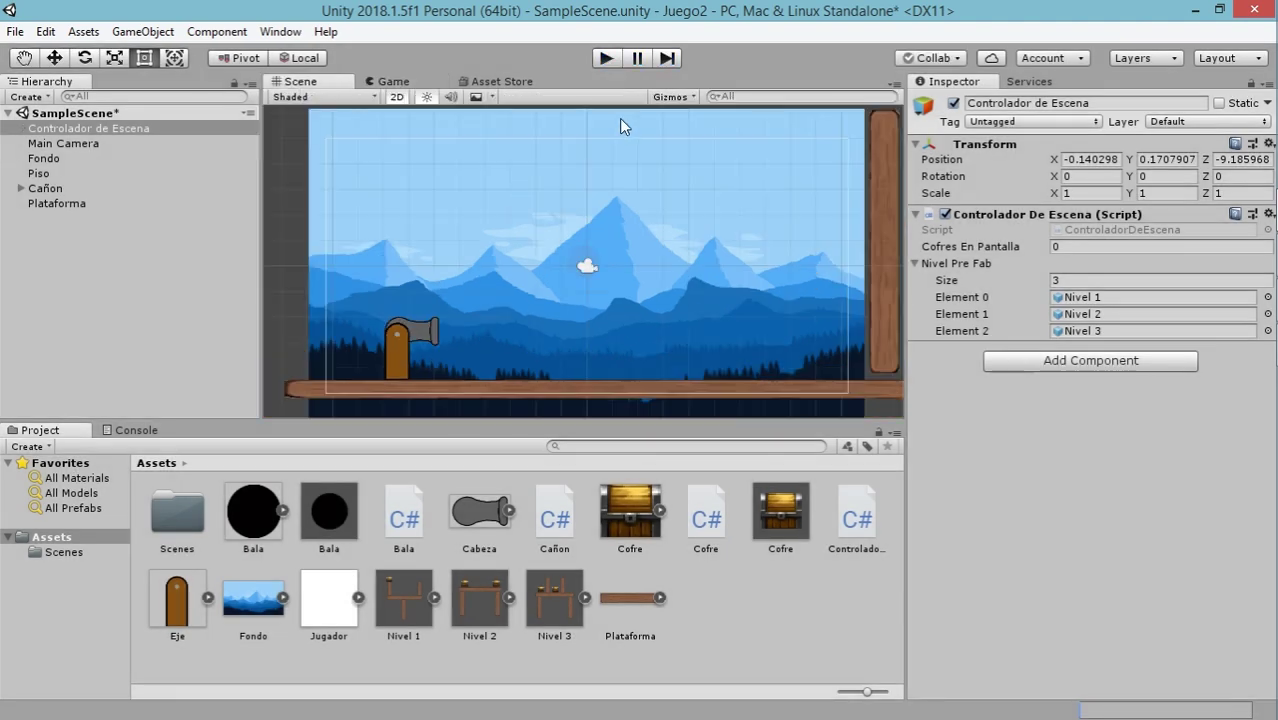
click(605, 60)
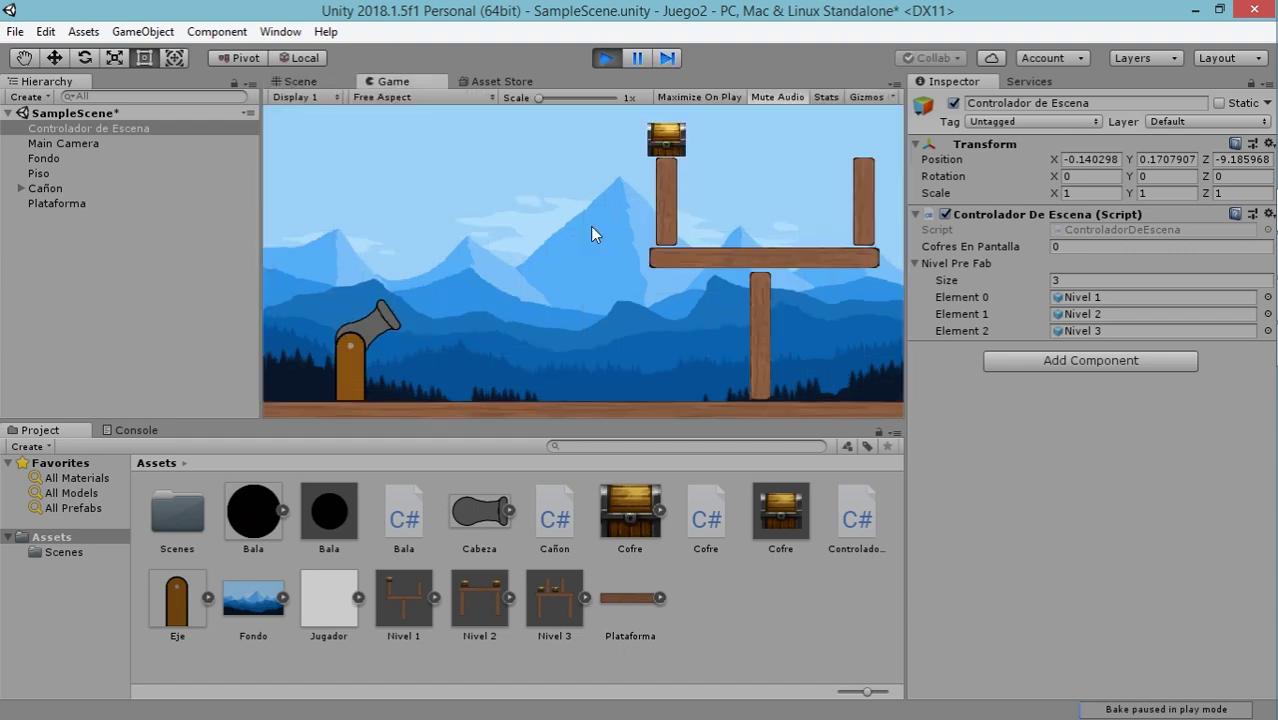
key(ctrl+p)
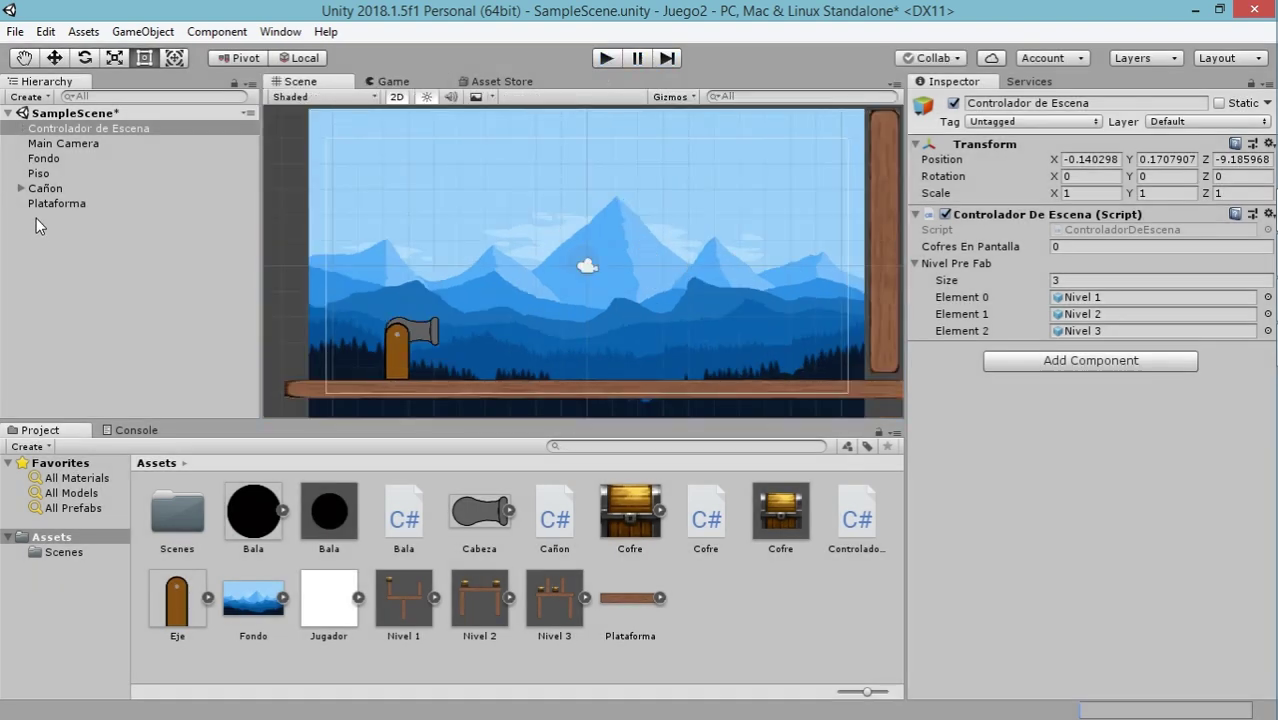
Place Nivel 1 in the scene and duplicate its Cofre chest onto the platform's right end
drag(405, 600, 149, 373)
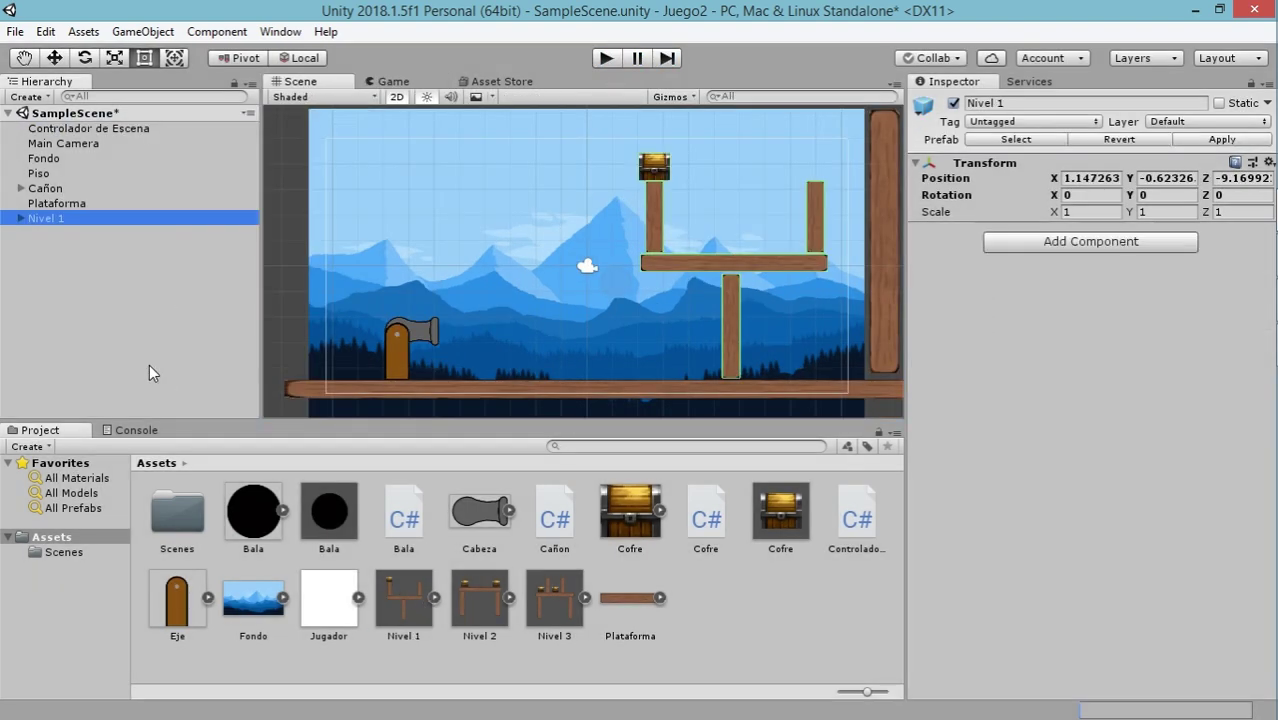
click(21, 218)
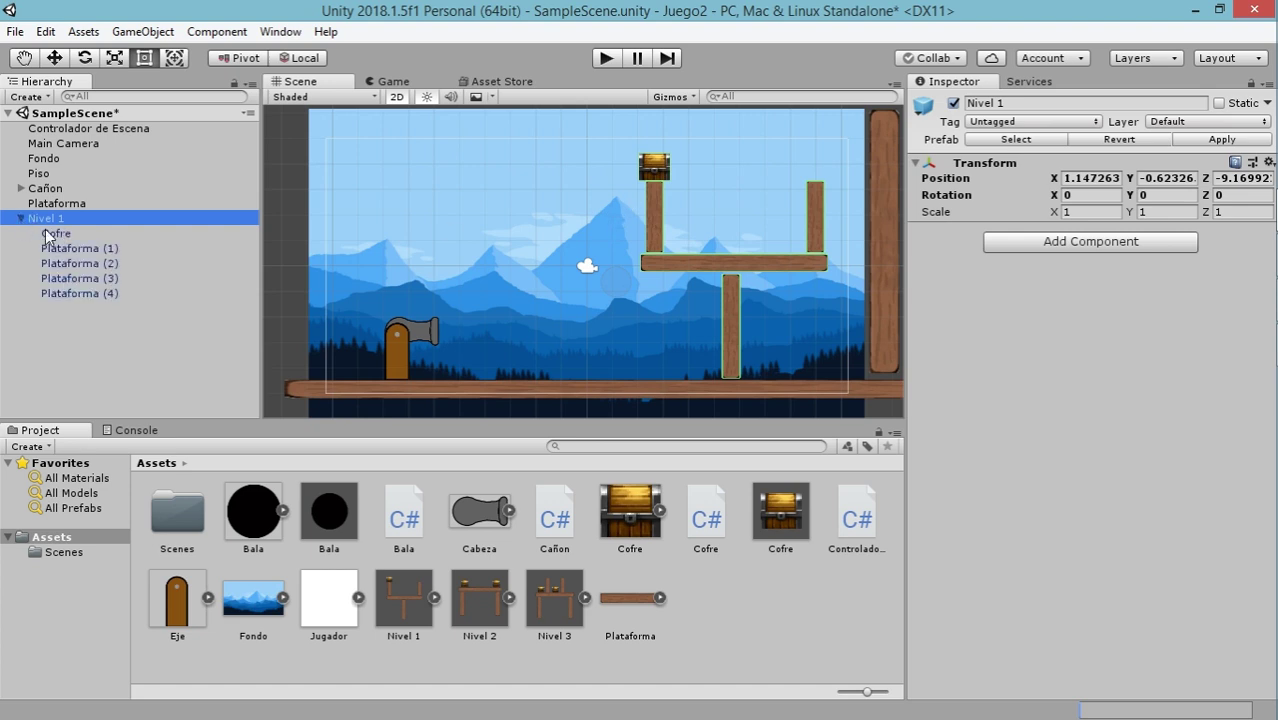
click(56, 233)
key(ctrl+d)
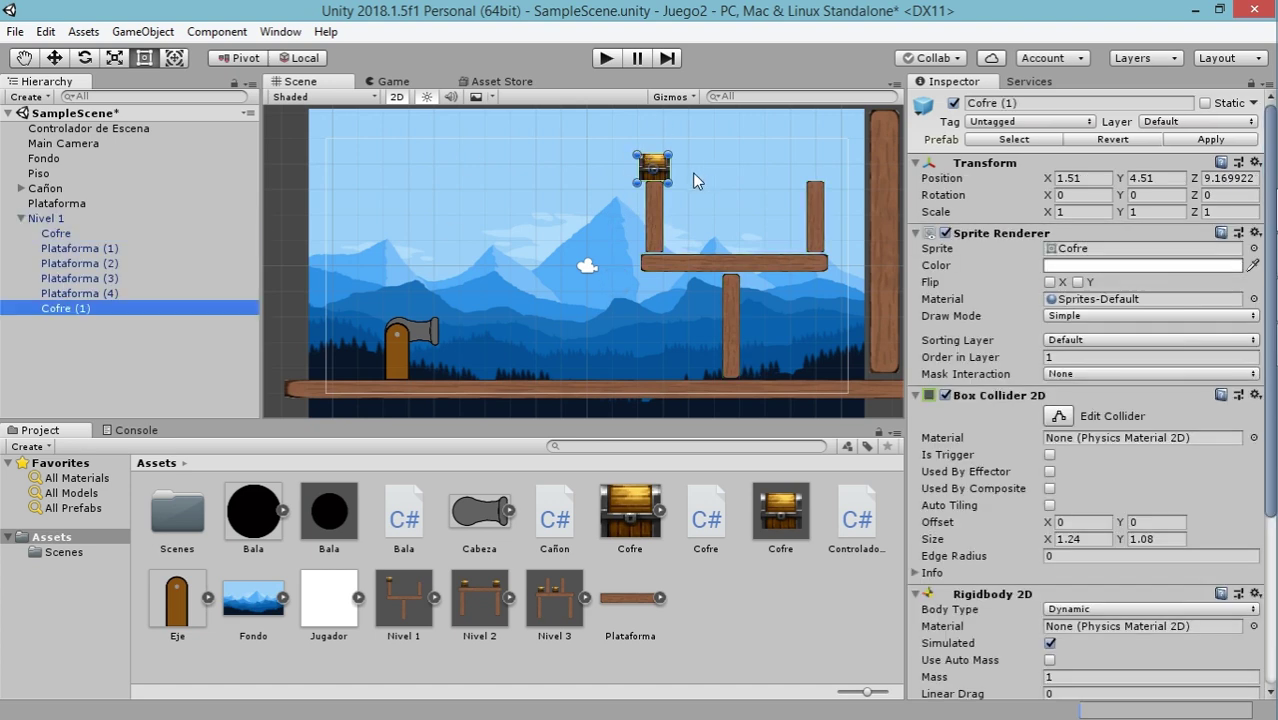
drag(662, 170, 787, 239)
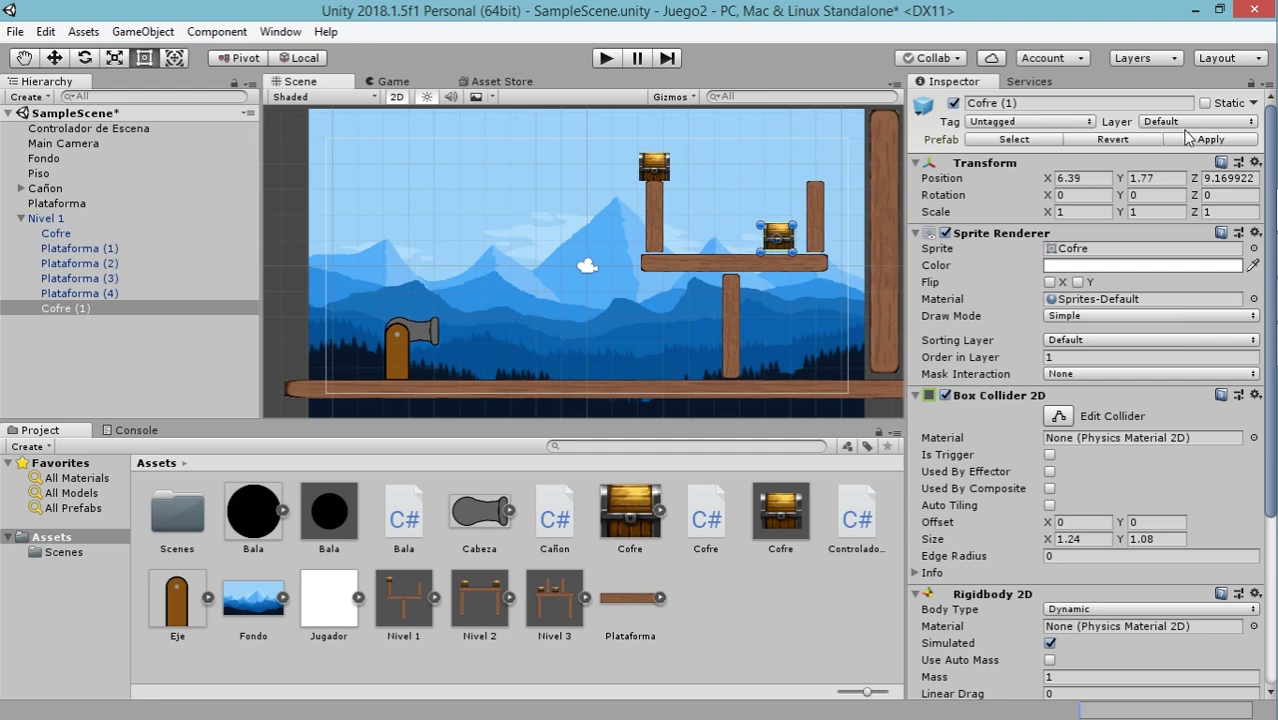
Delete the Nivel 1 instance from the scene and play-test to check both chests
click(42, 219)
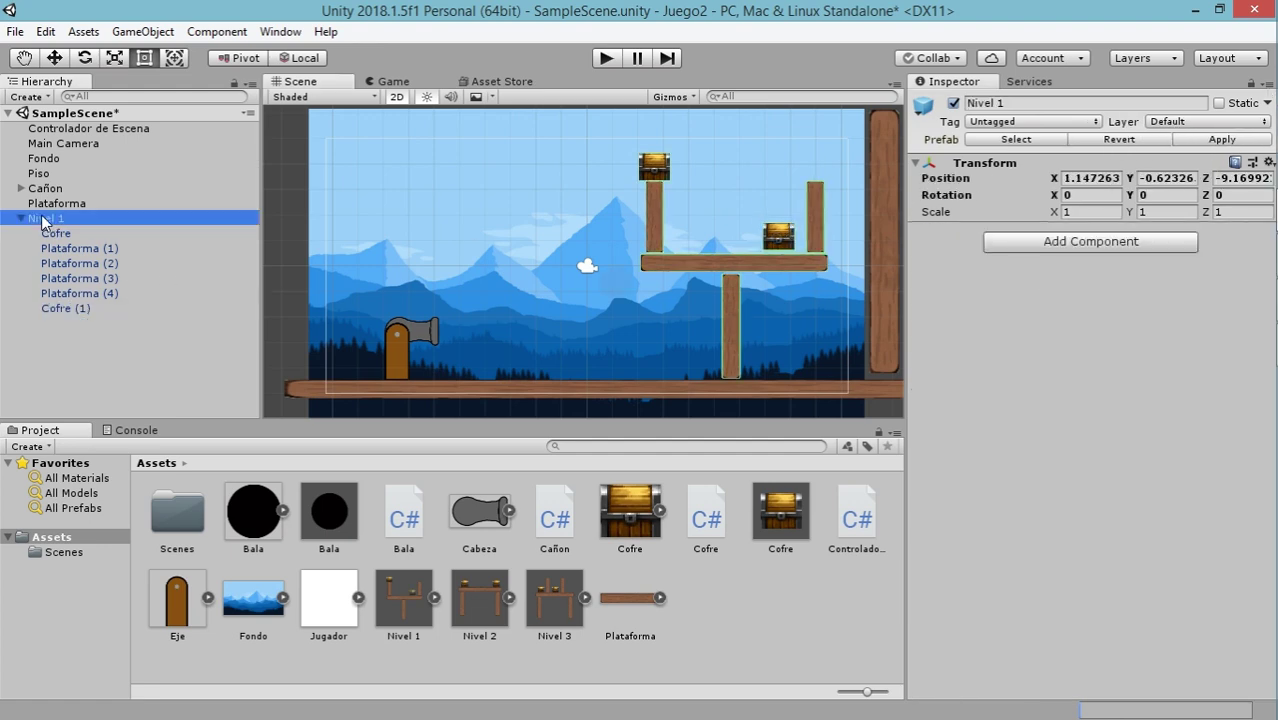
key(Delete)
click(605, 58)
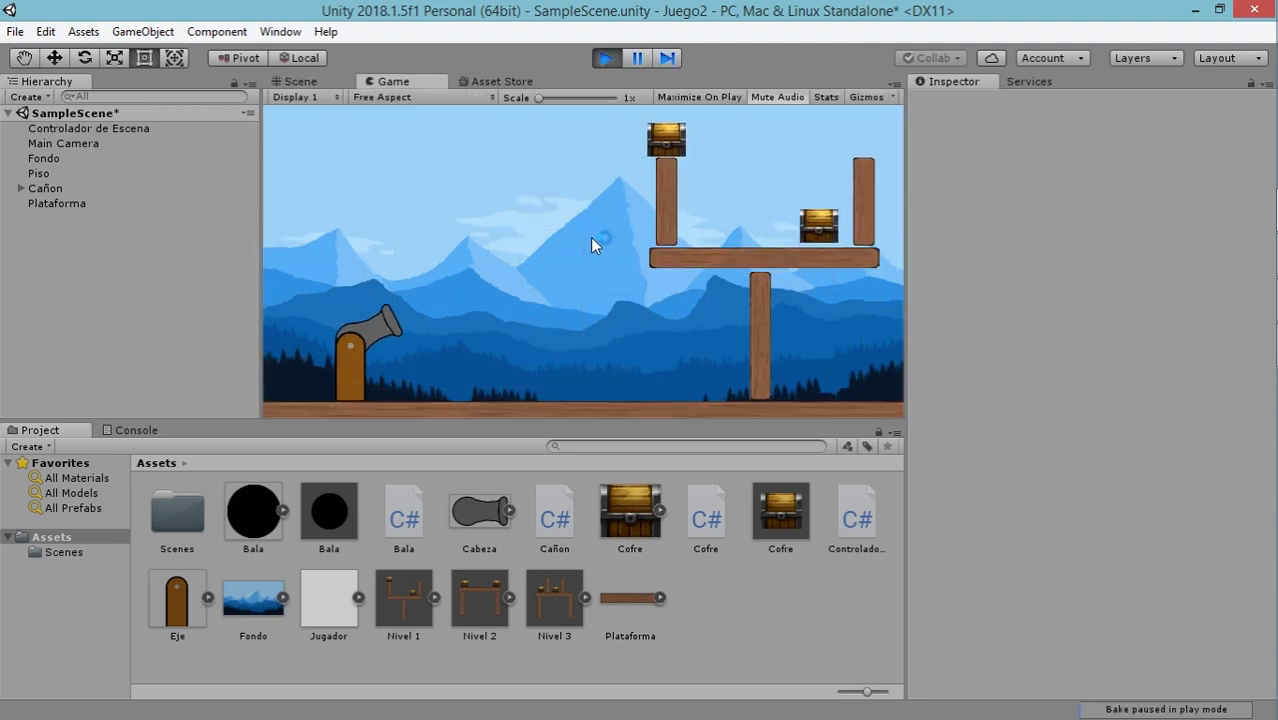
key(ctrl+p)
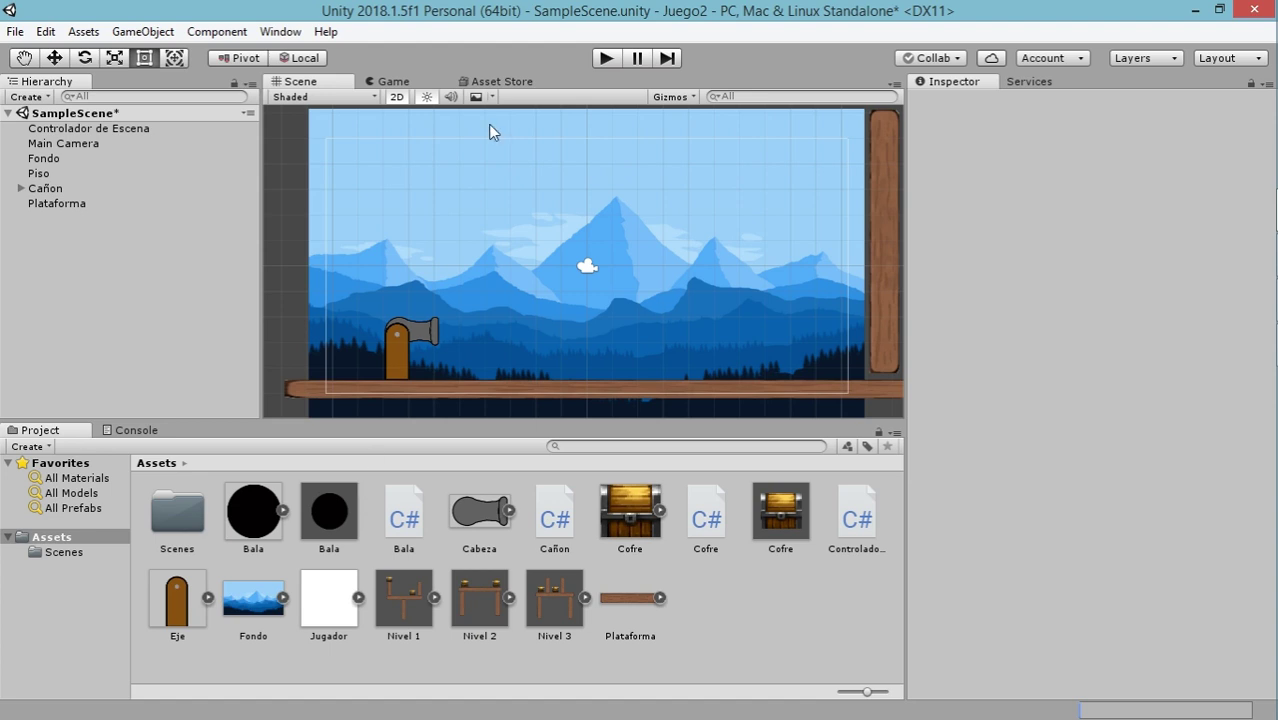
Add a UI Text element, creating a Canvas and EventSystem in the scene
scroll(518, 201, down, 3)
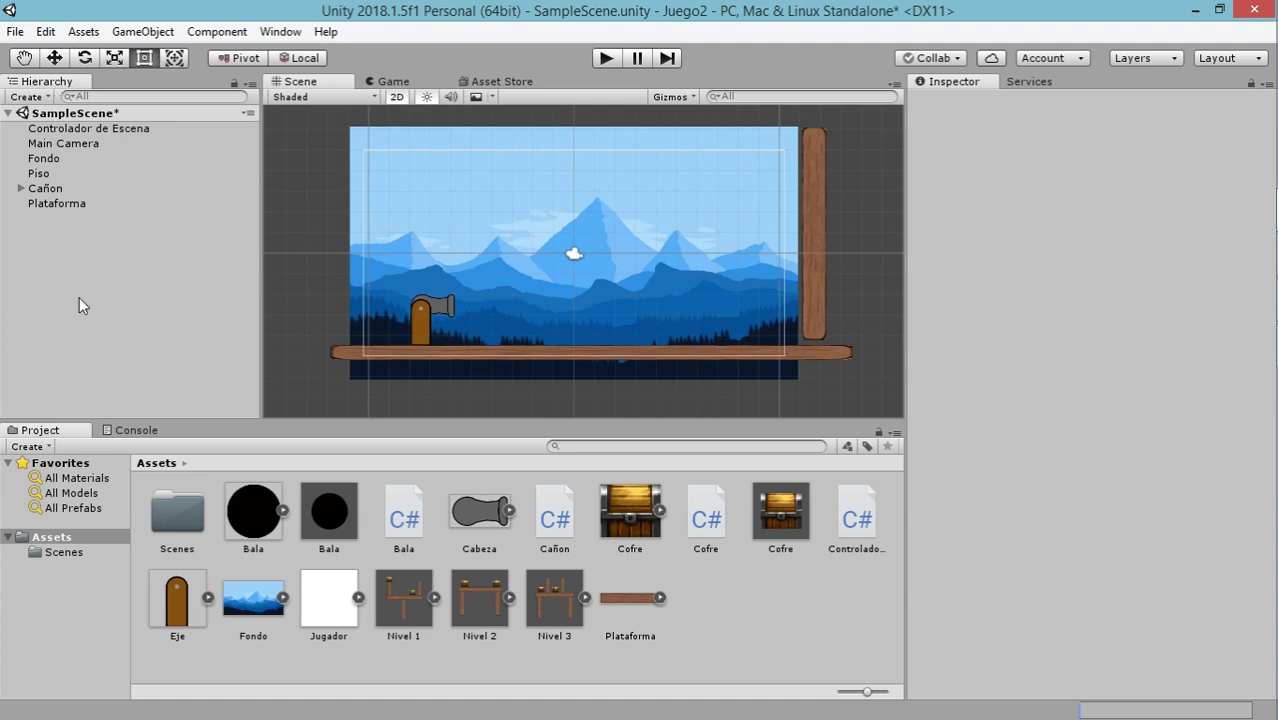
right_click(69, 250)
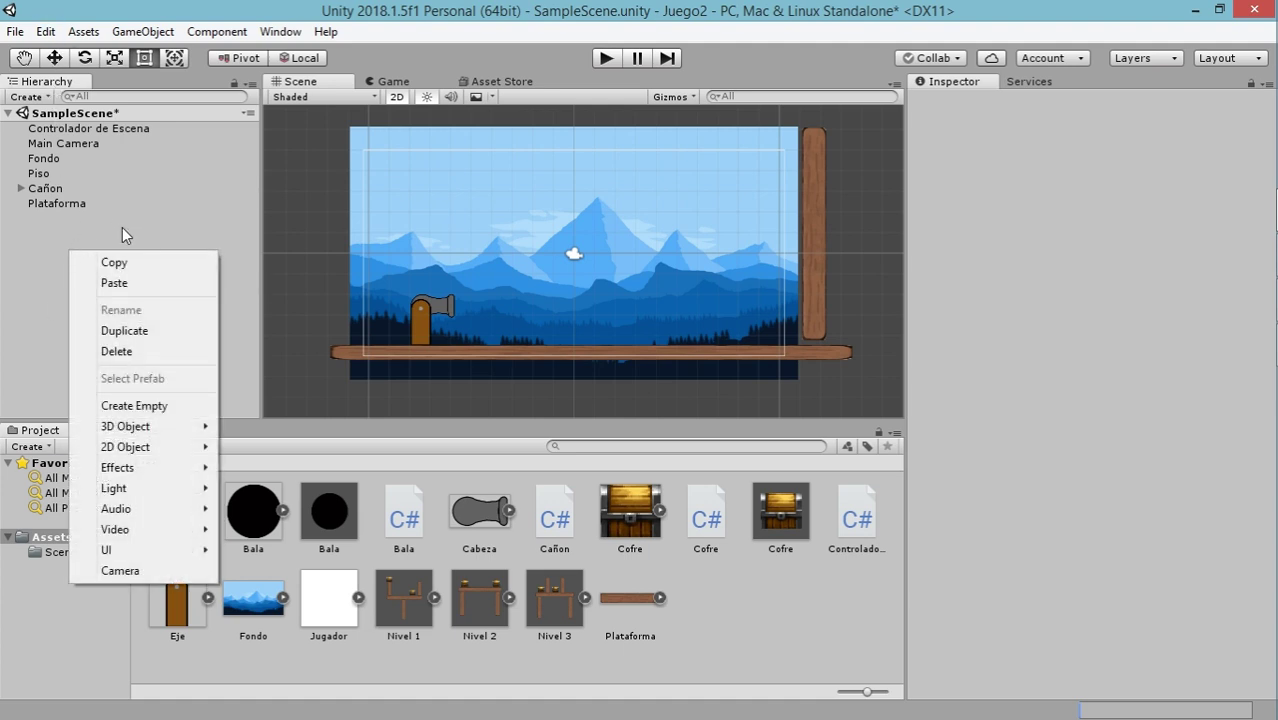
mouse_move(172, 552)
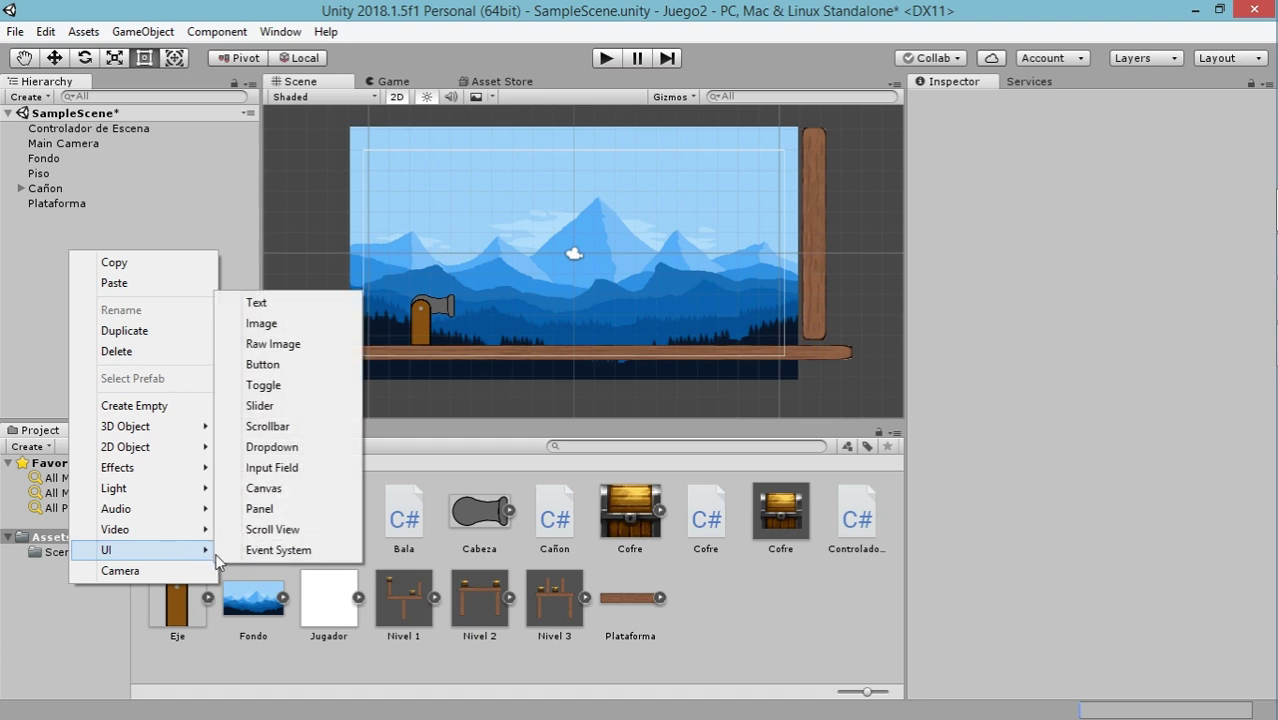
click(265, 303)
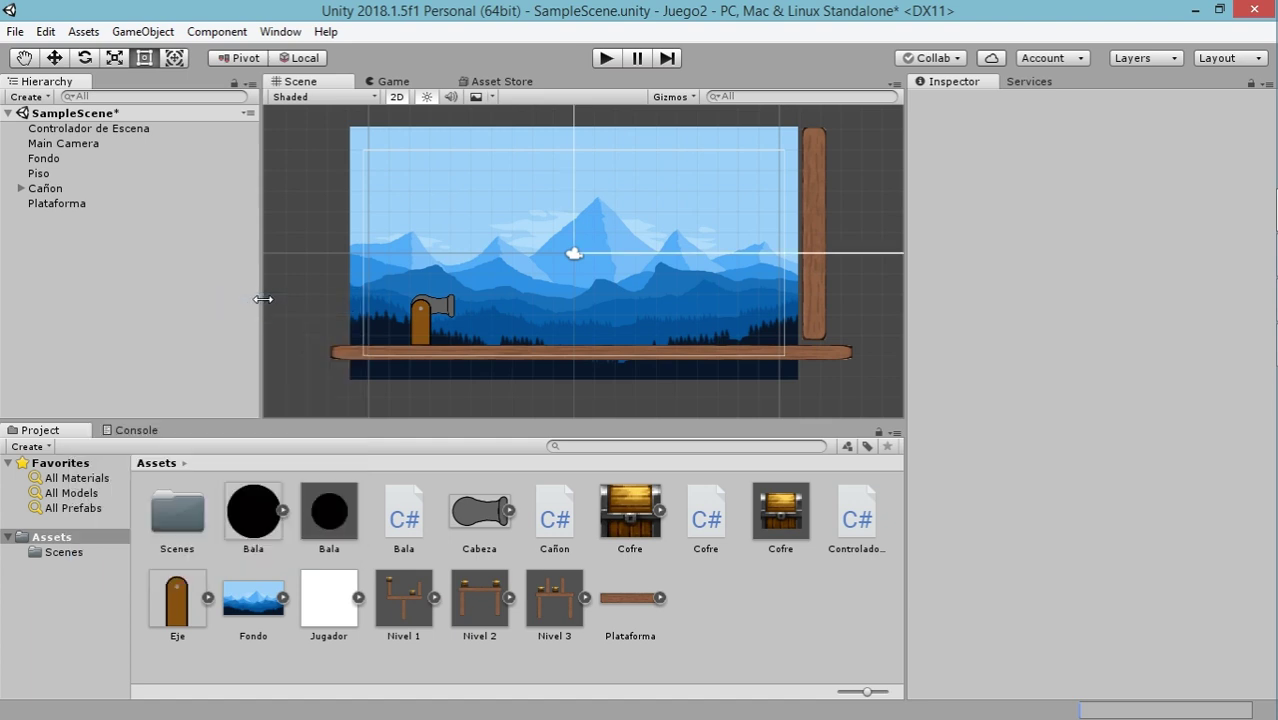
Navigate the Scene view, framing Fondo, Main Camera and finally the whole Canvas rectangle
scroll(484, 268, down, 5)
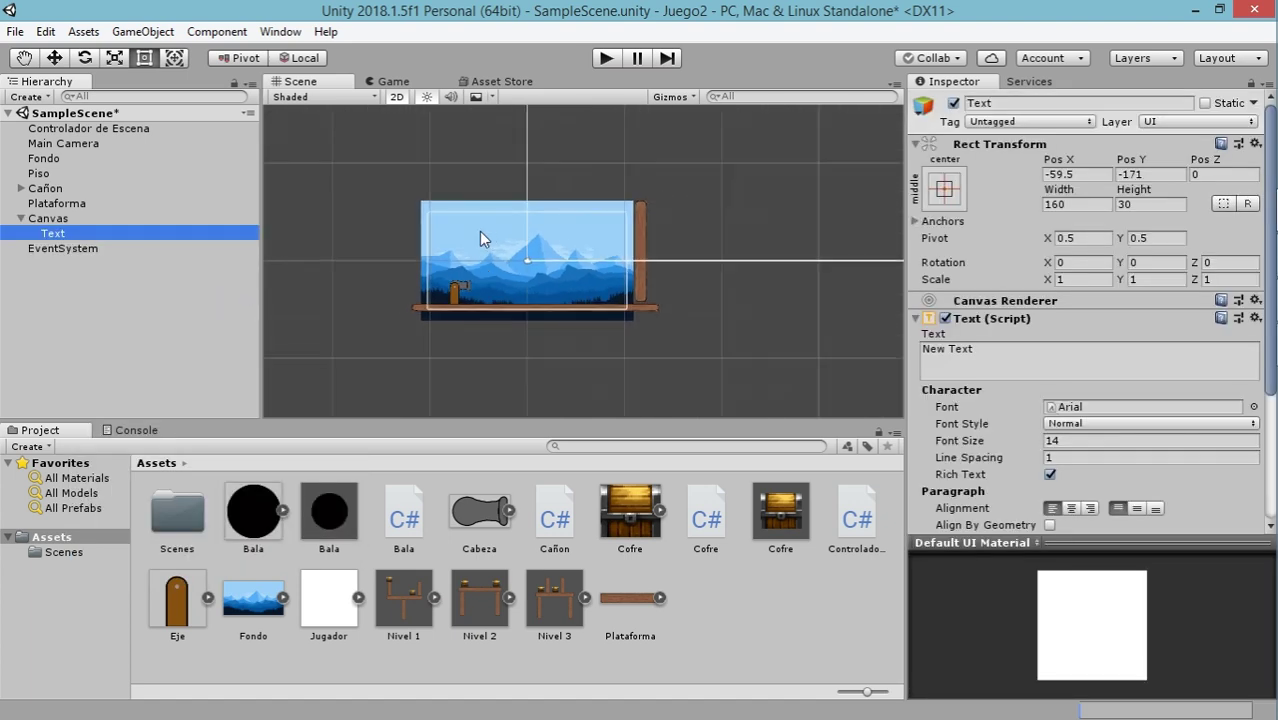
scroll(560, 255, down, 3)
middle_drag(508, 213, 474, 288)
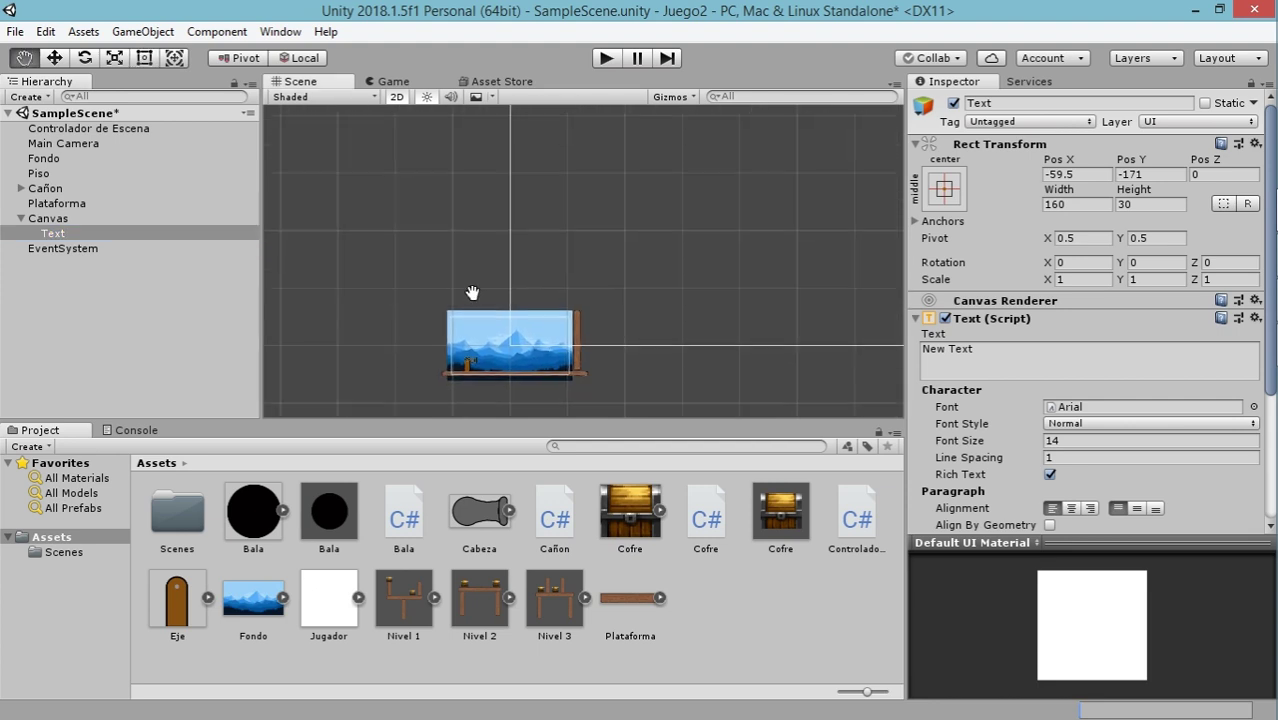
scroll(390, 300, down, 1)
scroll(410, 320, up, 3)
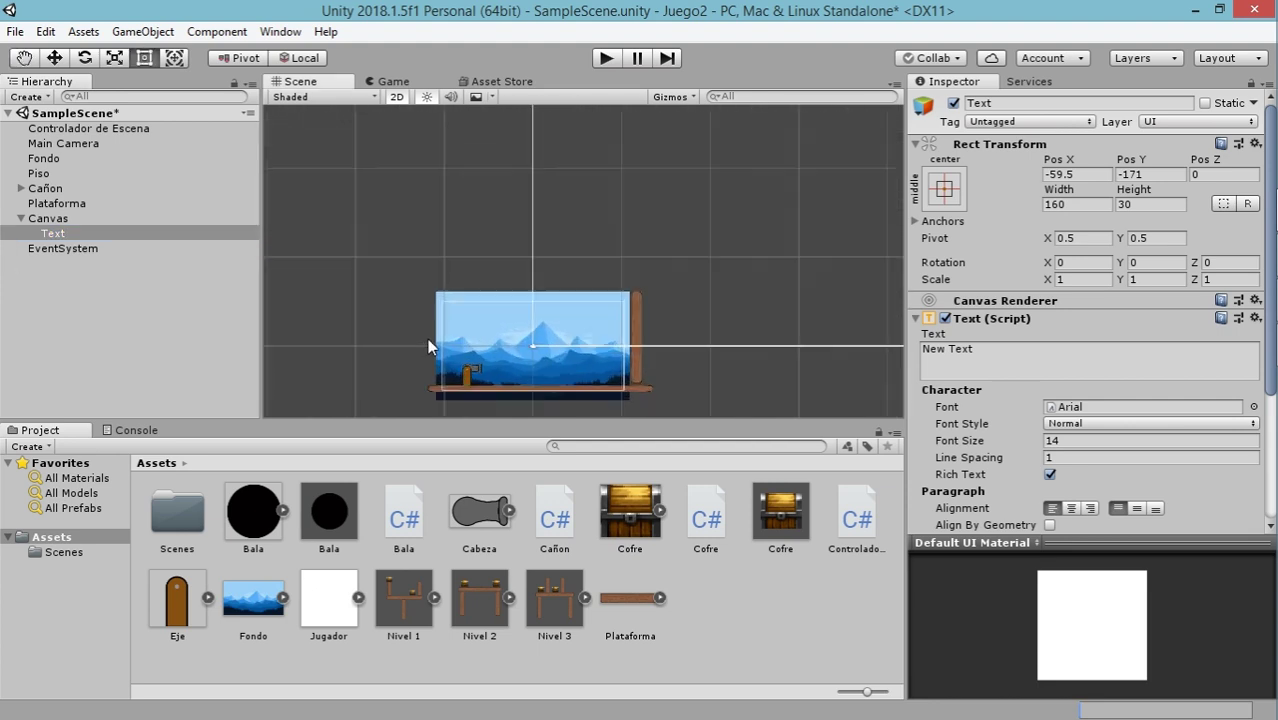
scroll(435, 336, up, 2)
scroll(438, 331, up, 2)
middle_drag(438, 331, 362, 193)
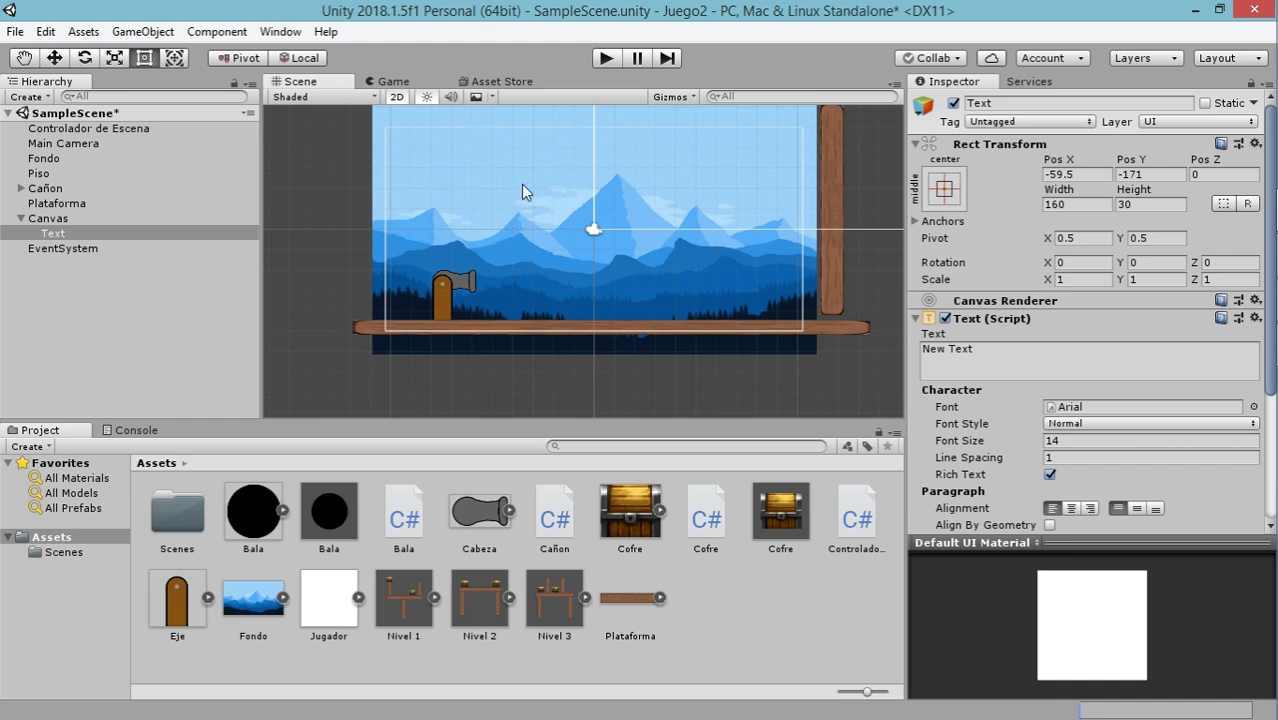
click(55, 226)
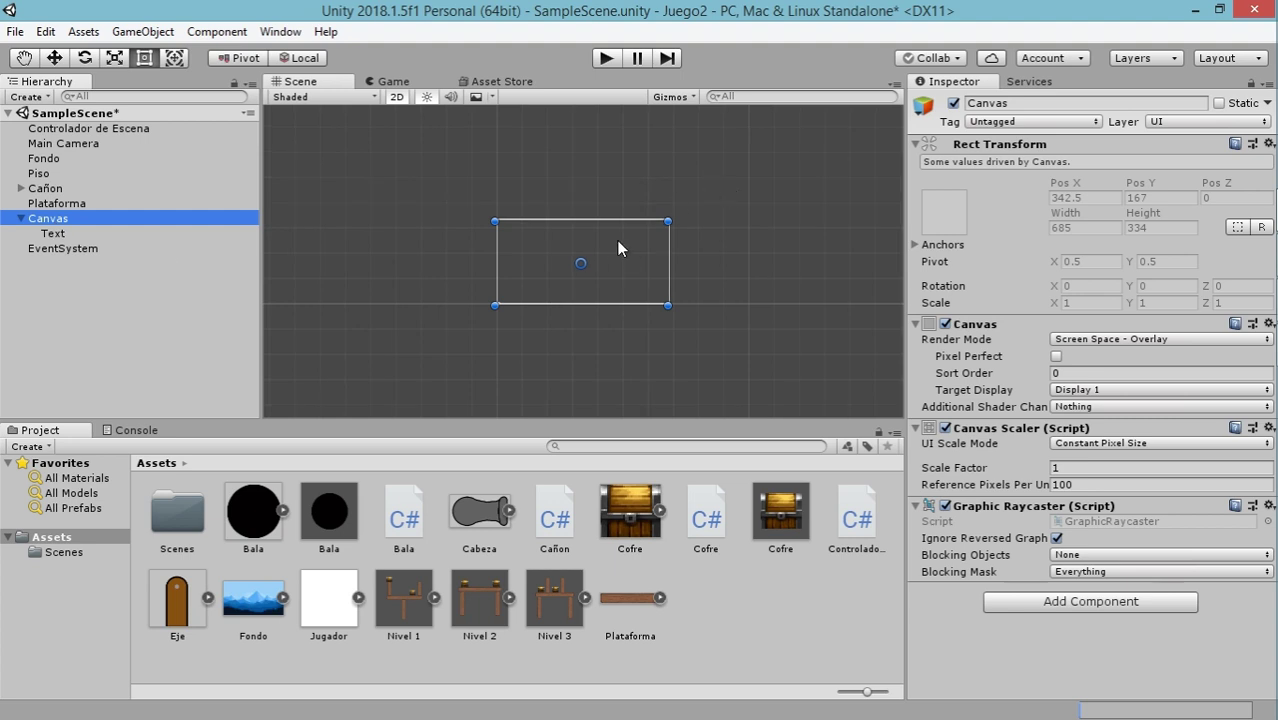
scroll(524, 335, up, 3)
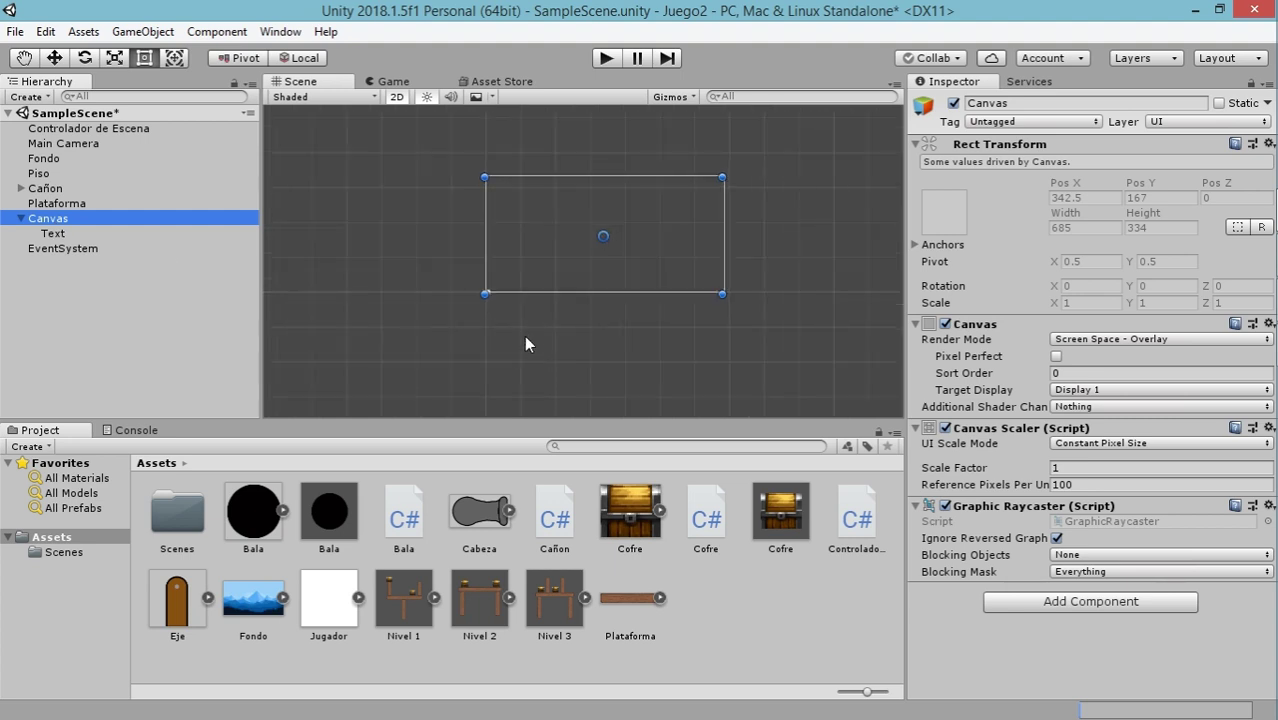
scroll(515, 355, up, 3)
middle_drag(515, 355, 453, 368)
scroll(459, 341, up, 2)
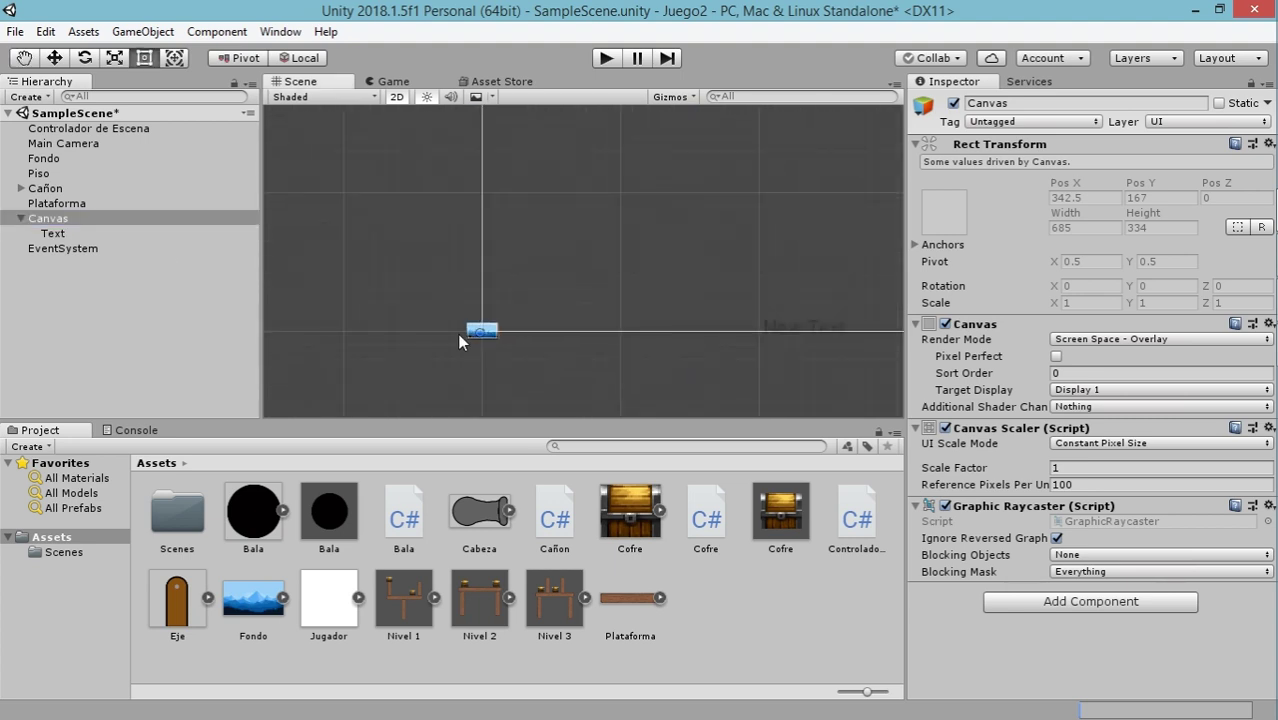
scroll(624, 239, down, 3)
middle_drag(638, 211, 477, 181)
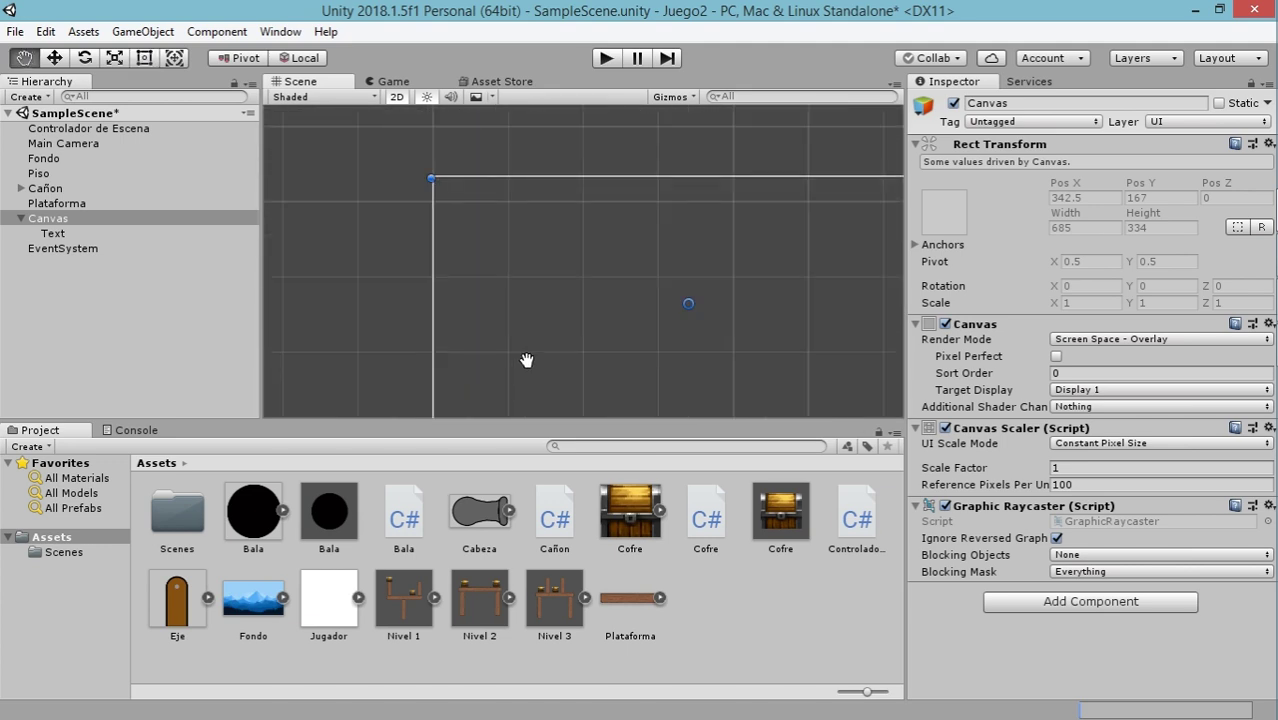
double_click(68, 158)
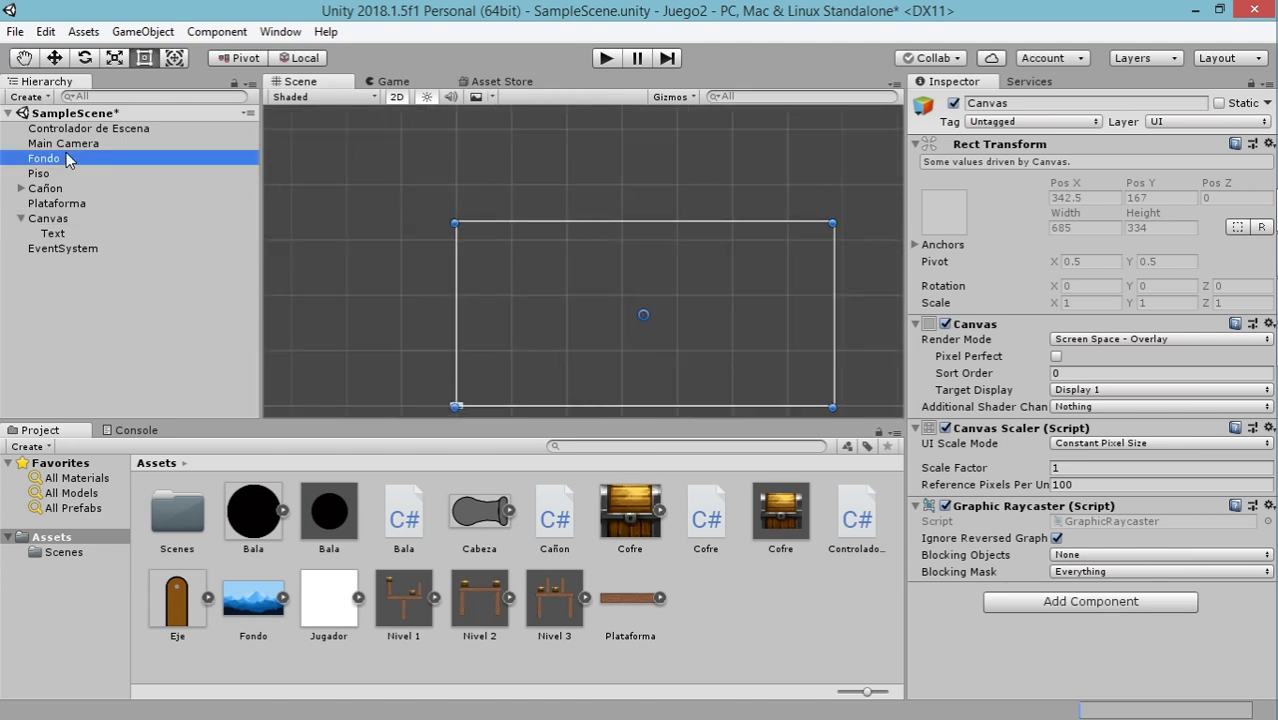
double_click(70, 146)
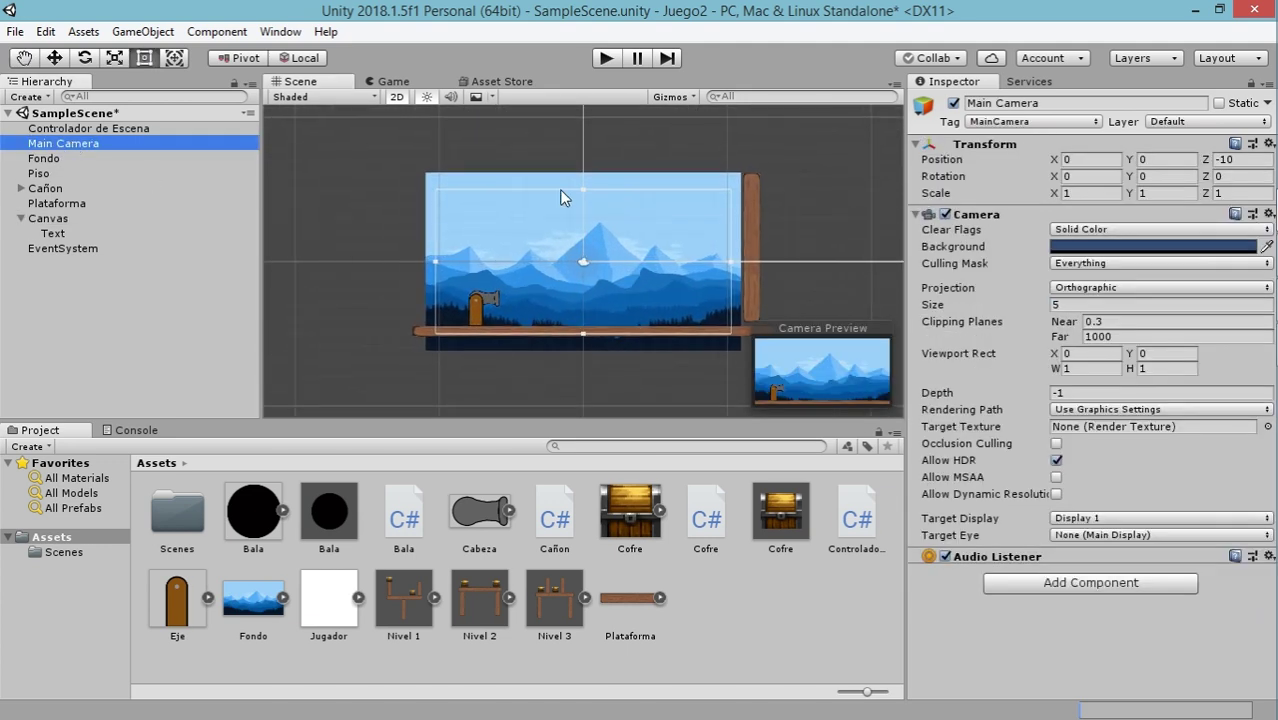
scroll(535, 281, up, 2)
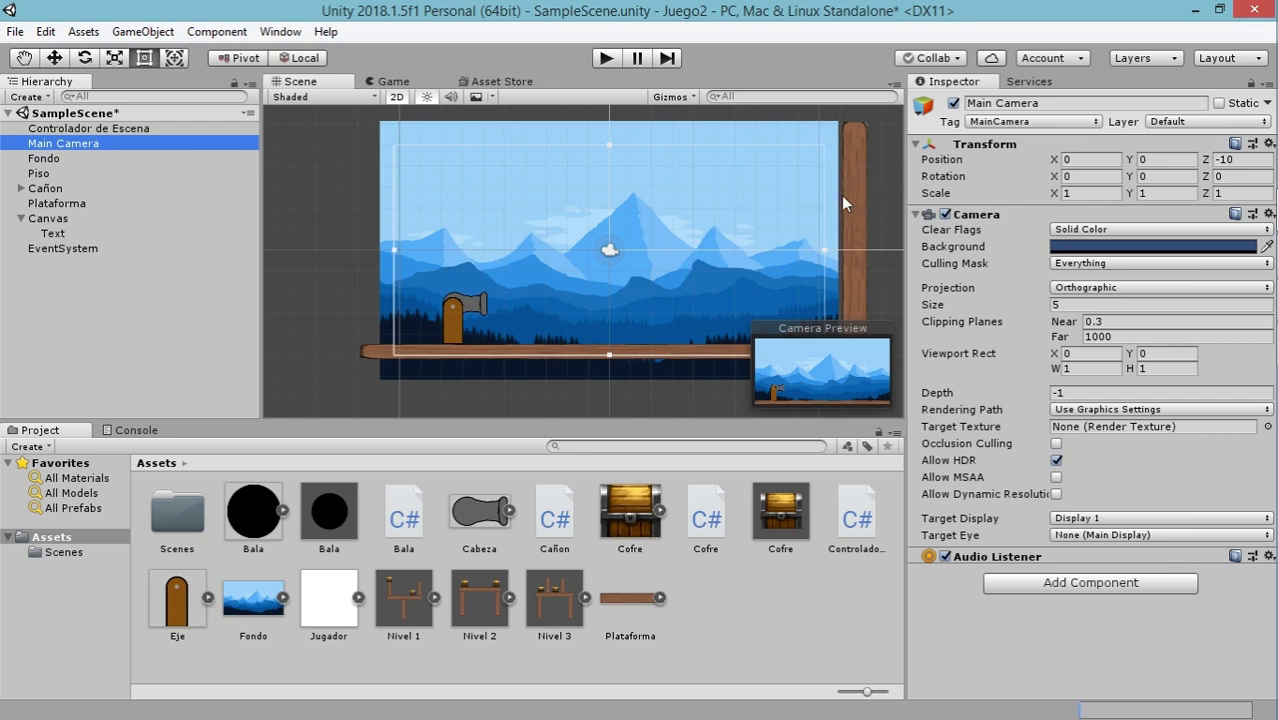
scroll(830, 198, down, 3)
middle_drag(819, 202, 621, 319)
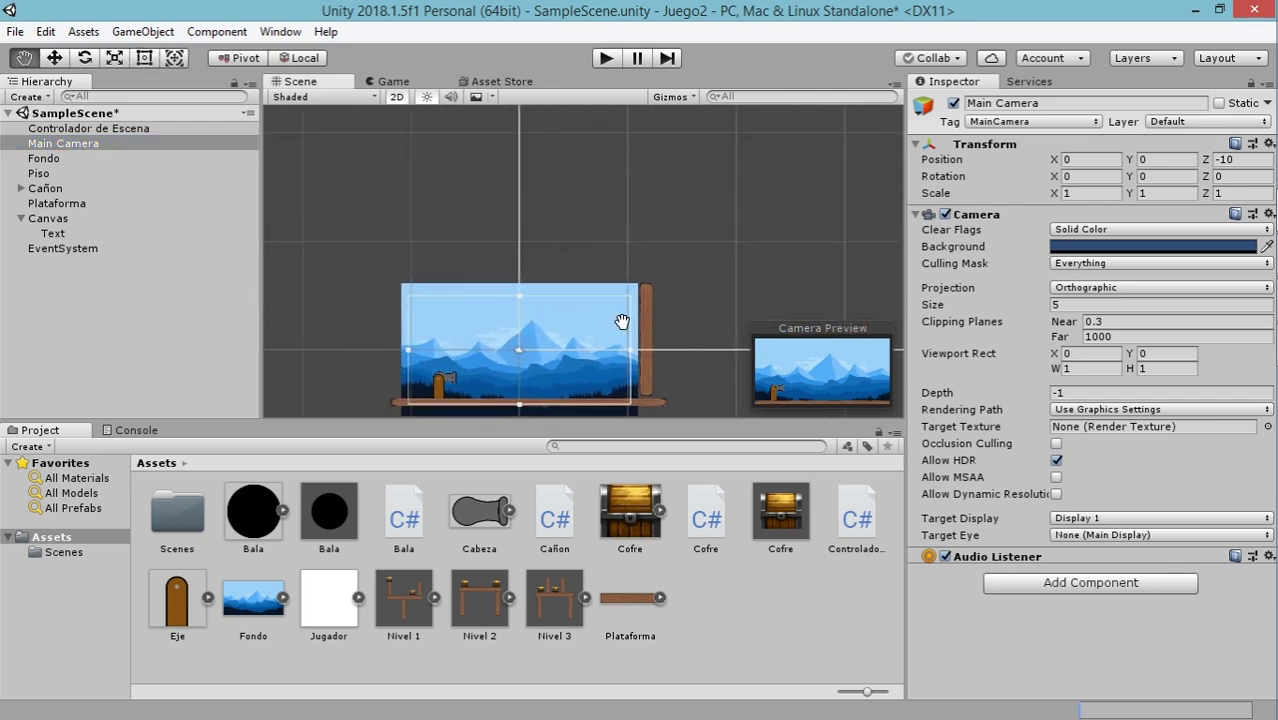
double_click(45, 218)
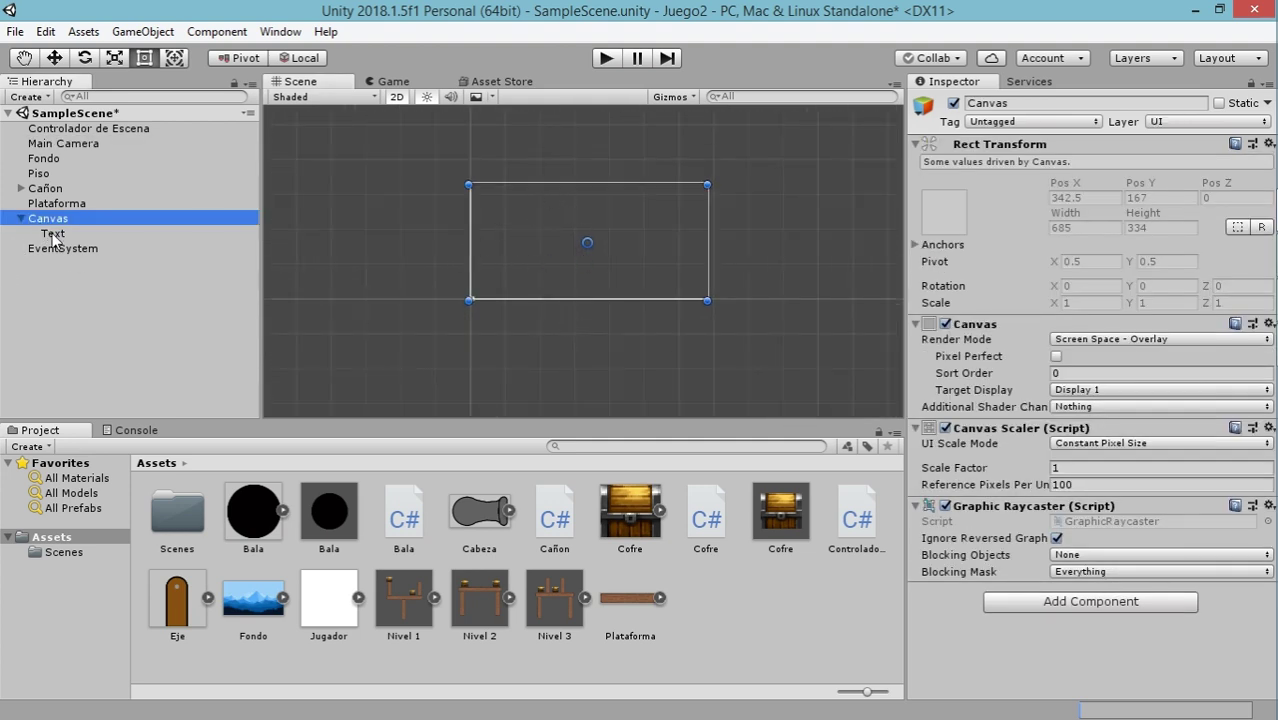
Drag the Text to the Canvas's upper-left, around Pos X -232, Pos Y 114
click(52, 235)
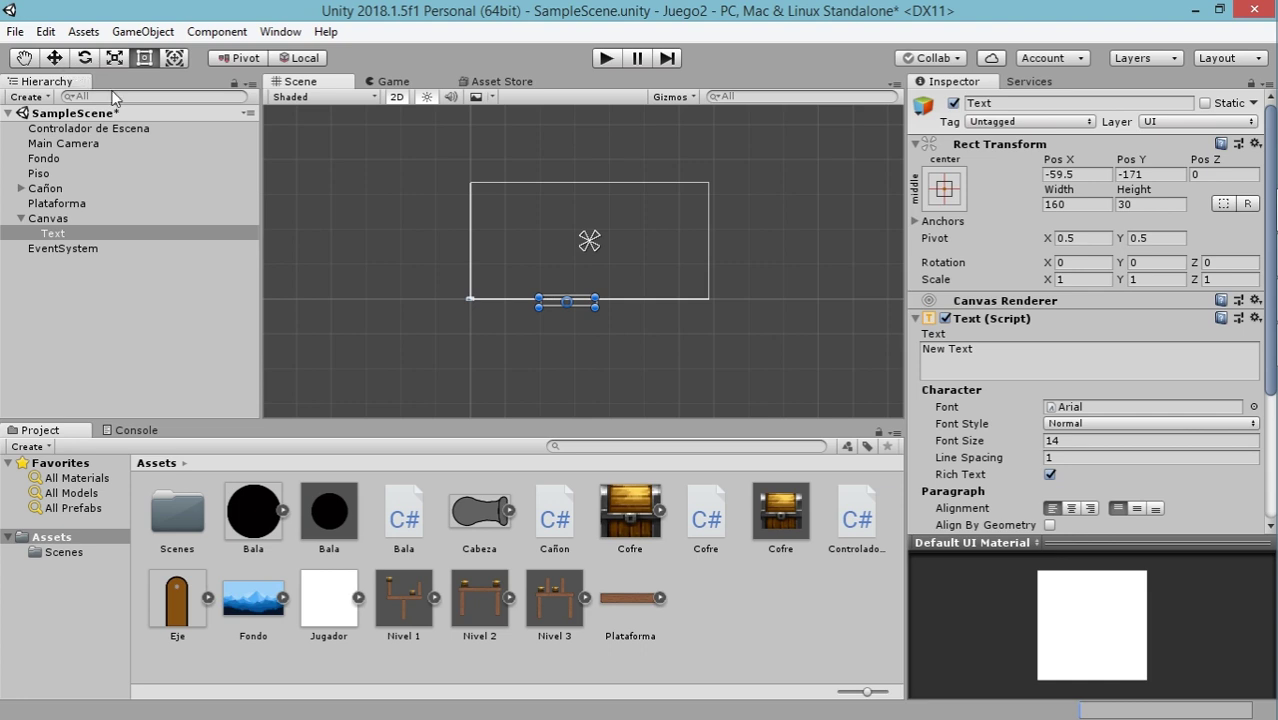
scroll(484, 375, up, 4)
drag(608, 247, 520, 156)
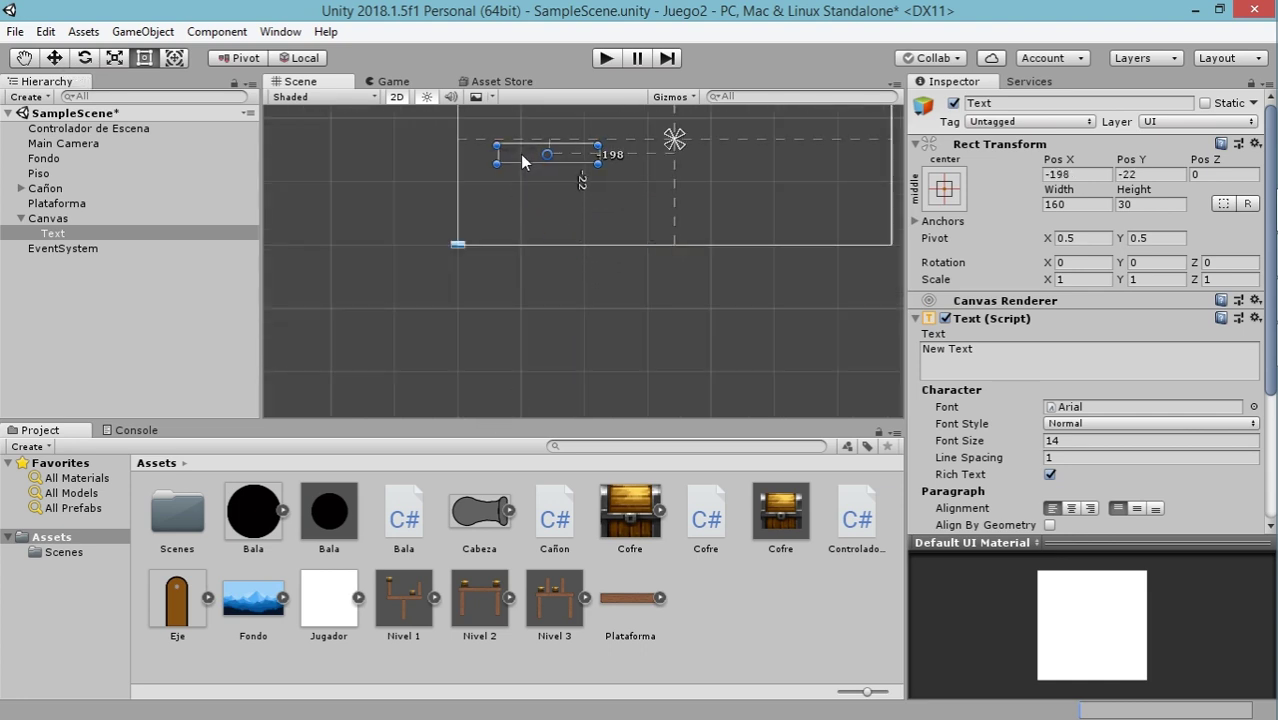
middle_drag(520, 160, 518, 342)
mouse_move(518, 342)
mouse_down()
mouse_move(486, 227)
mouse_move(498, 256)
mouse_up()
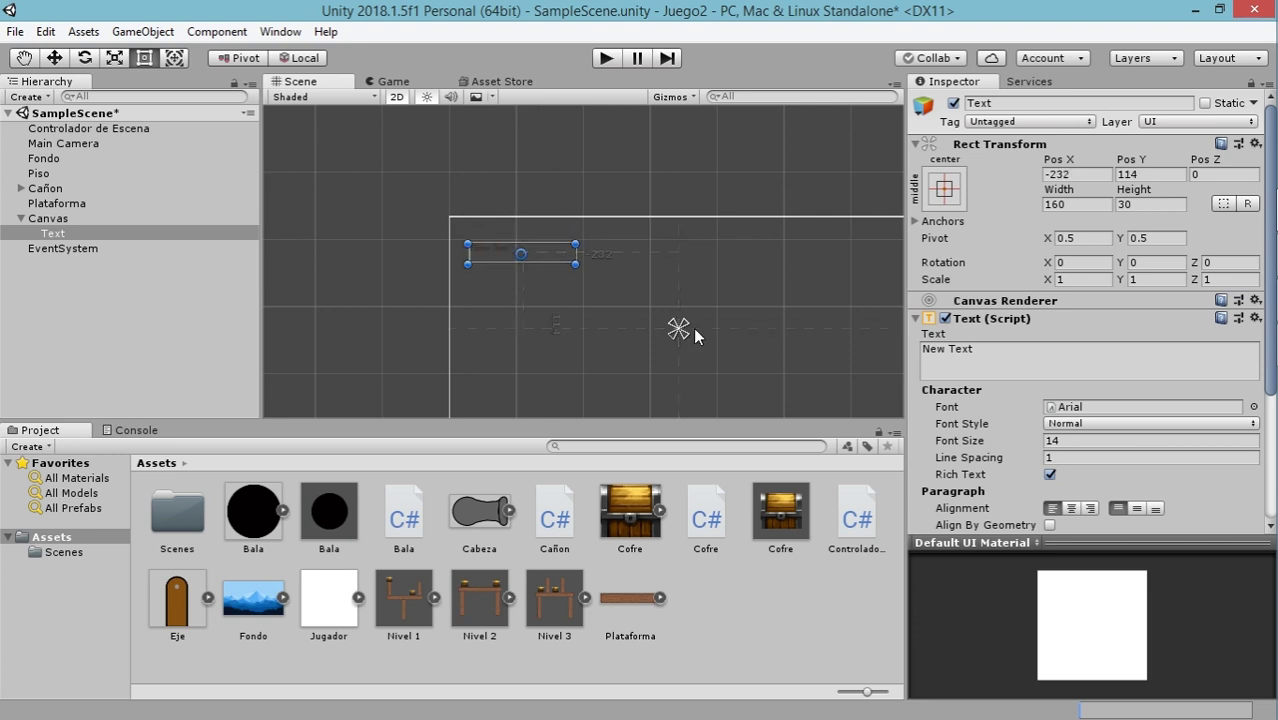
scroll(1060, 440, down, 5)
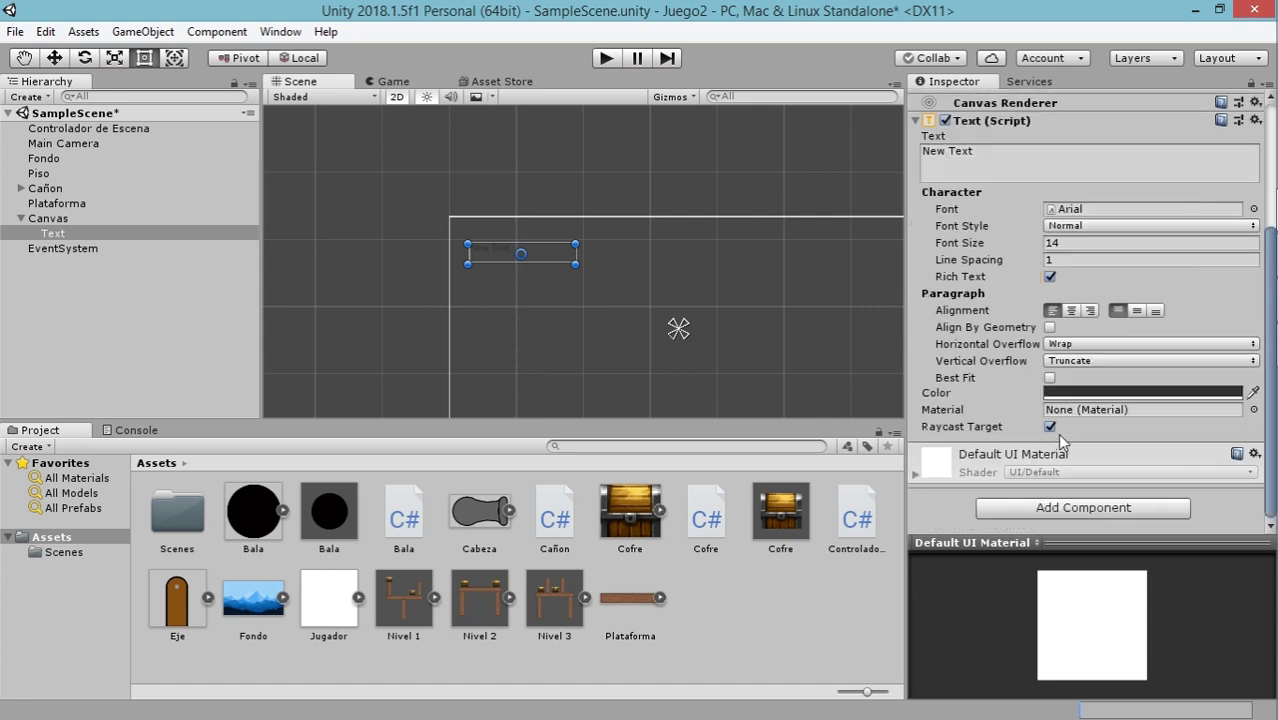
click(70, 234)
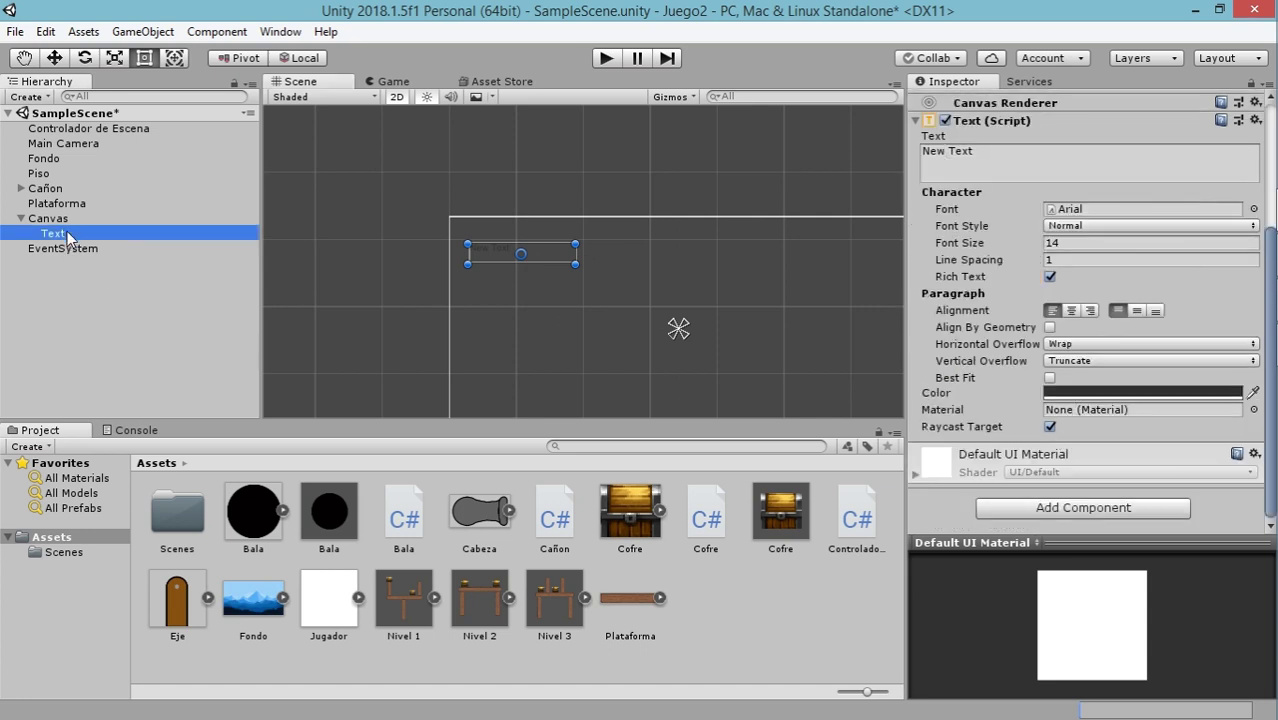
Set the Text colour to white in the colour picker
click(1060, 393)
click(96, 160)
click(45, 117)
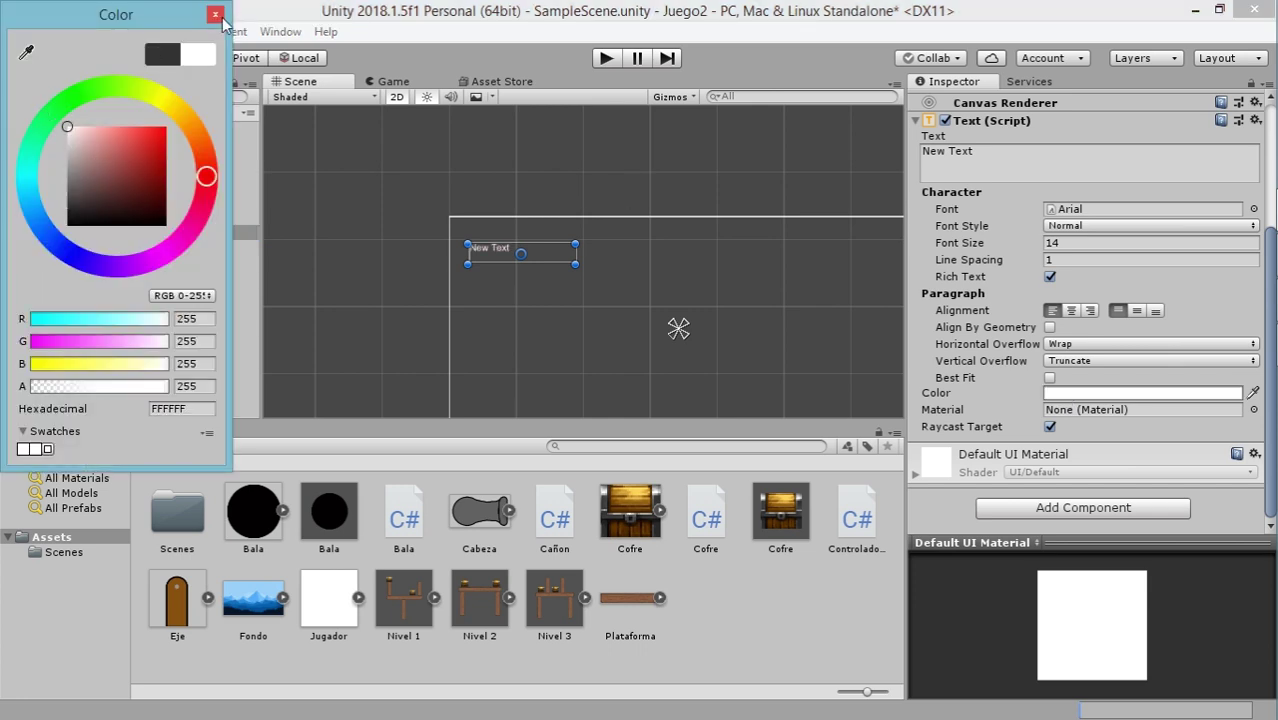
click(215, 14)
Enlarge the text box to about 565 by 183, set Font Size 30, and select the 'New Text' wording
drag(567, 263, 845, 366)
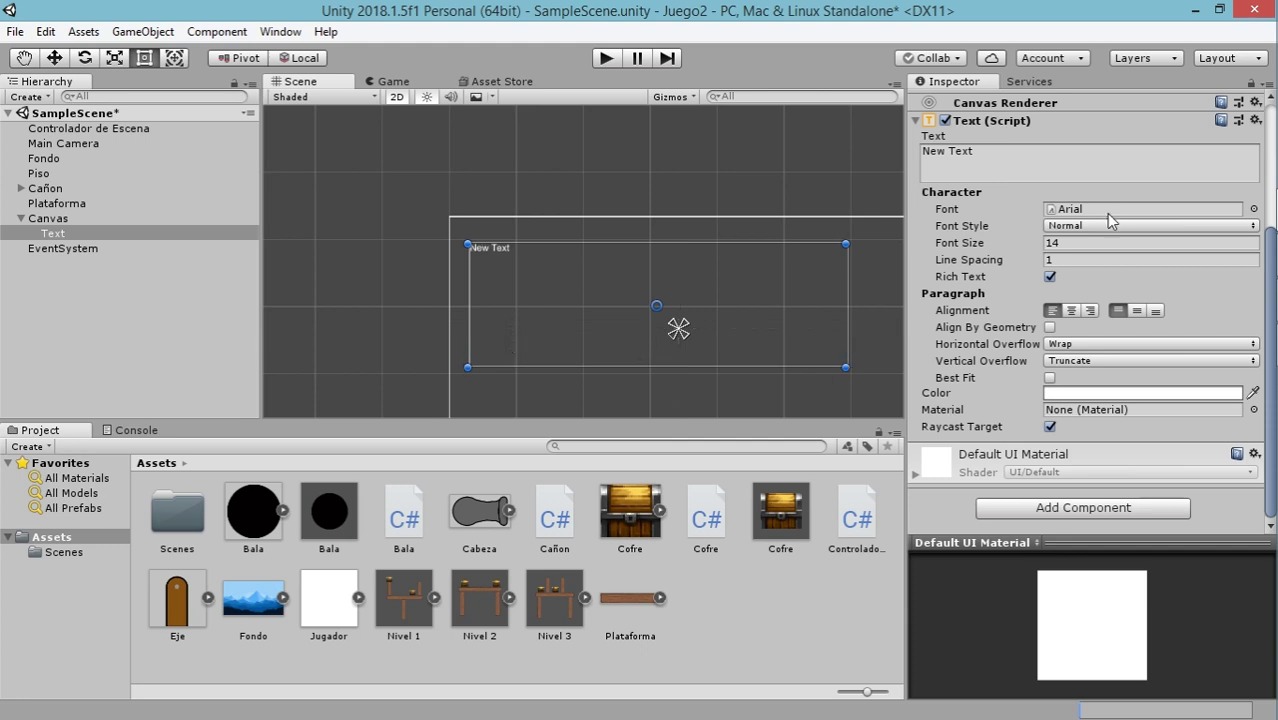
click(1090, 243)
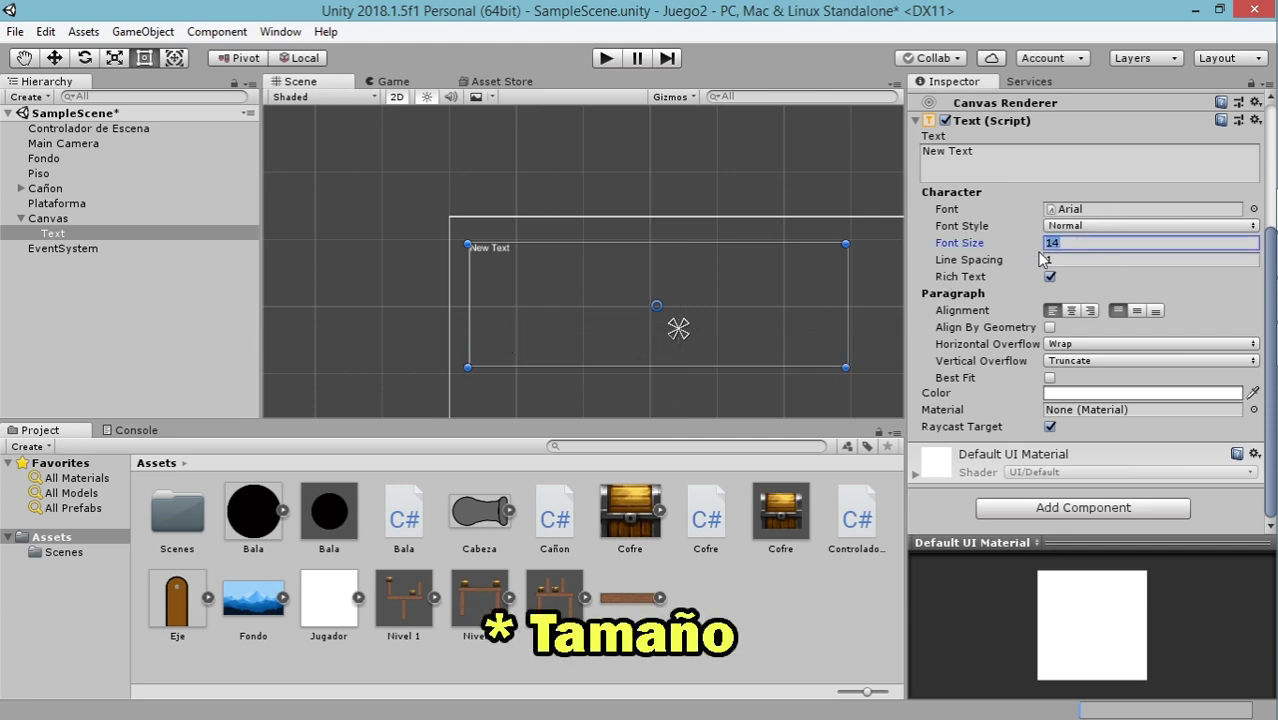
text(30)
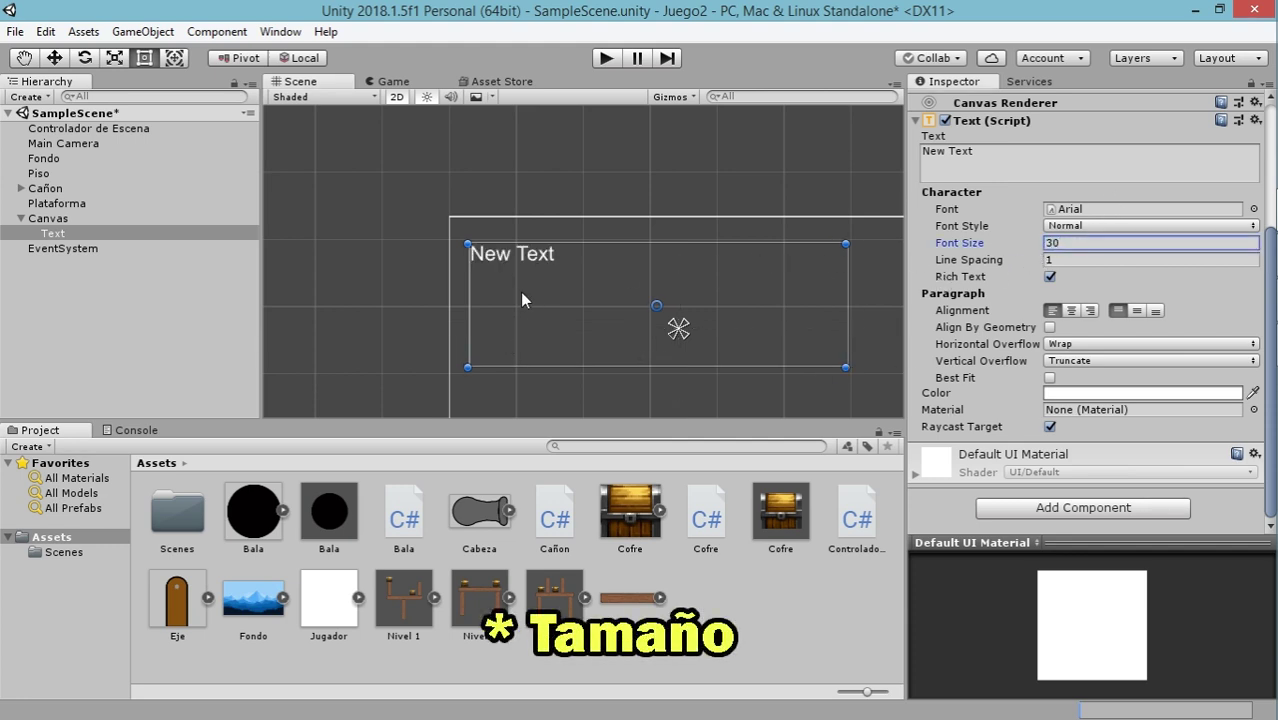
scroll(878, 213, up, 2)
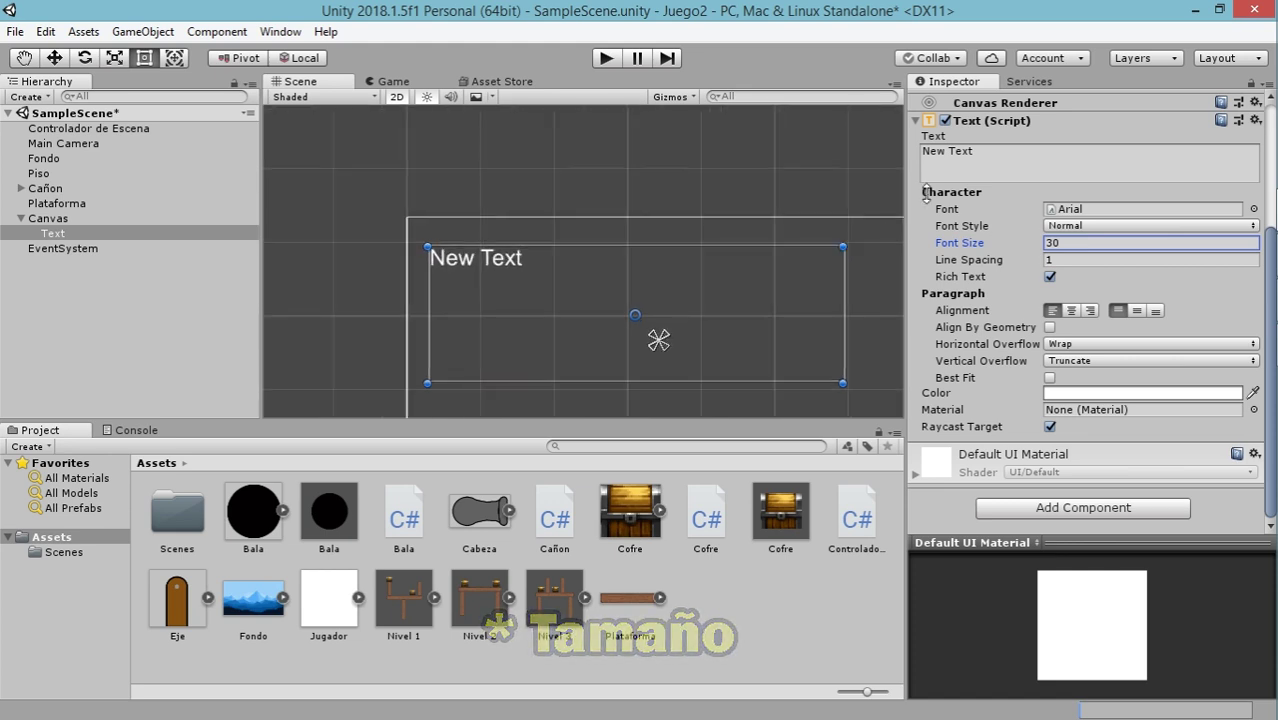
click(1035, 152)
drag(975, 152, 925, 150)
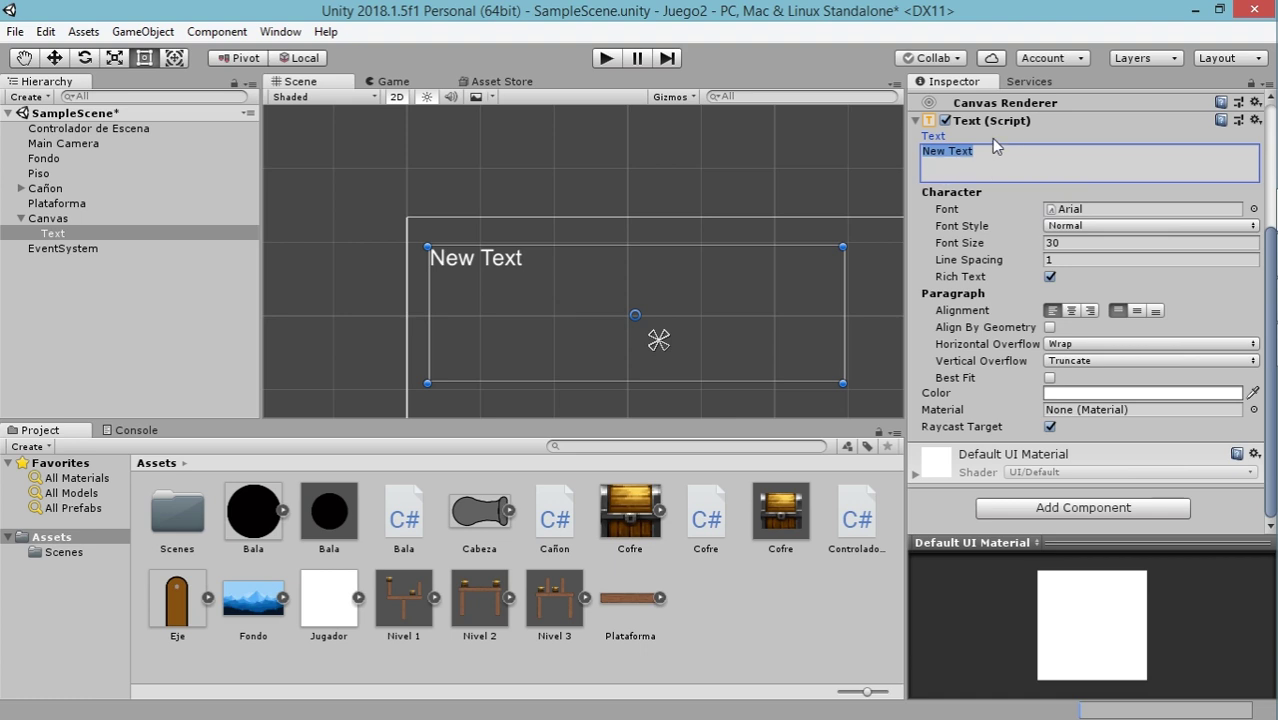
Set the Canvas UI Scale Mode to Constant Physical Size
click(36, 220)
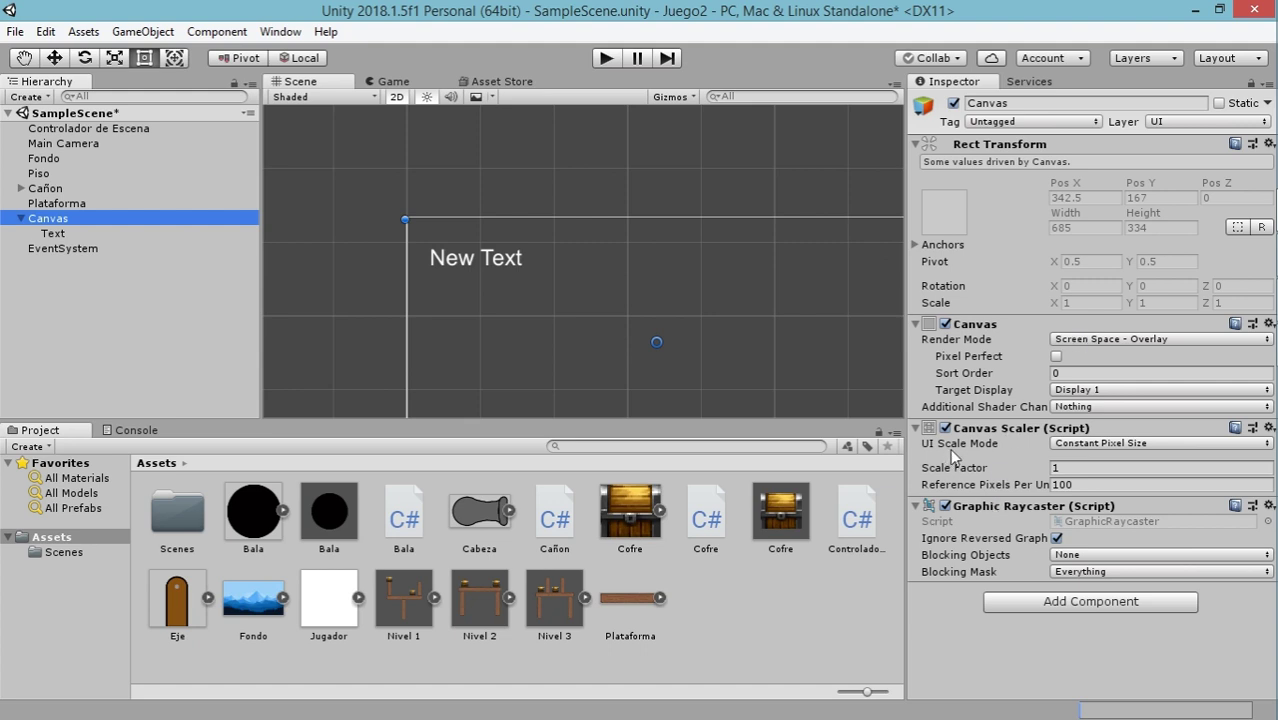
click(1092, 447)
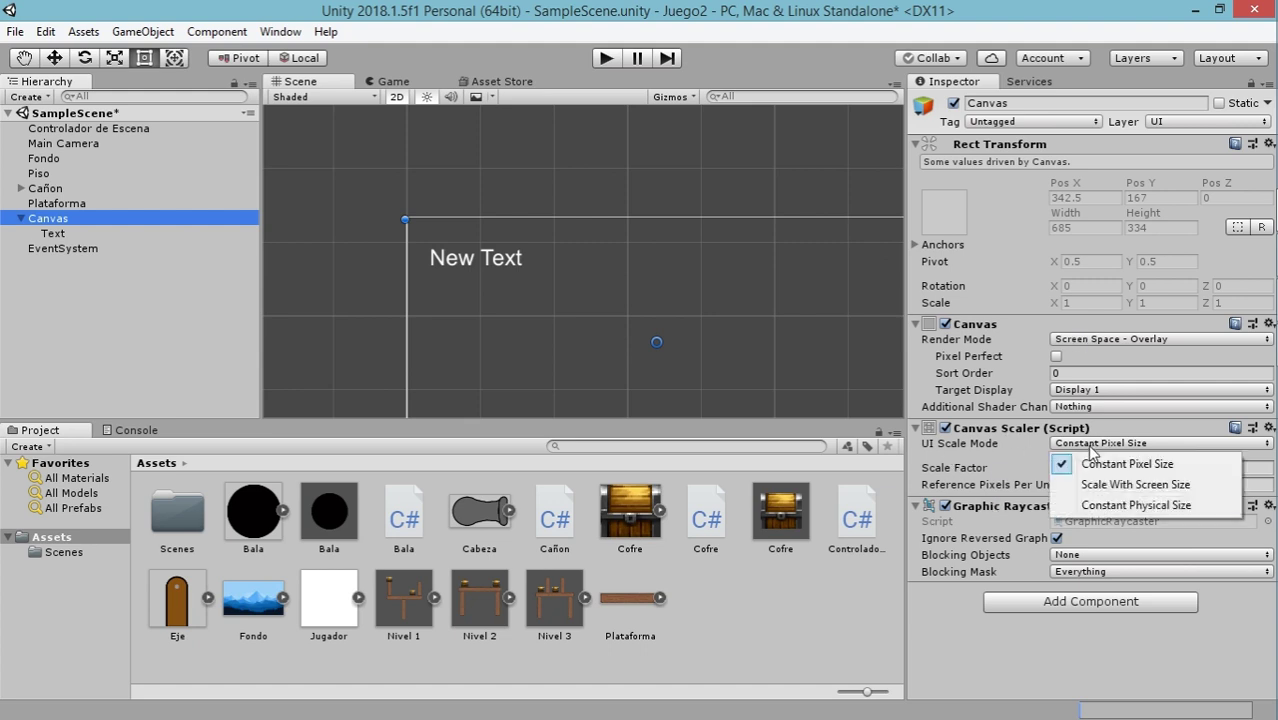
click(1097, 510)
Shift the Text right and narrow its box to about 342 wide, checking in Game view
click(49, 234)
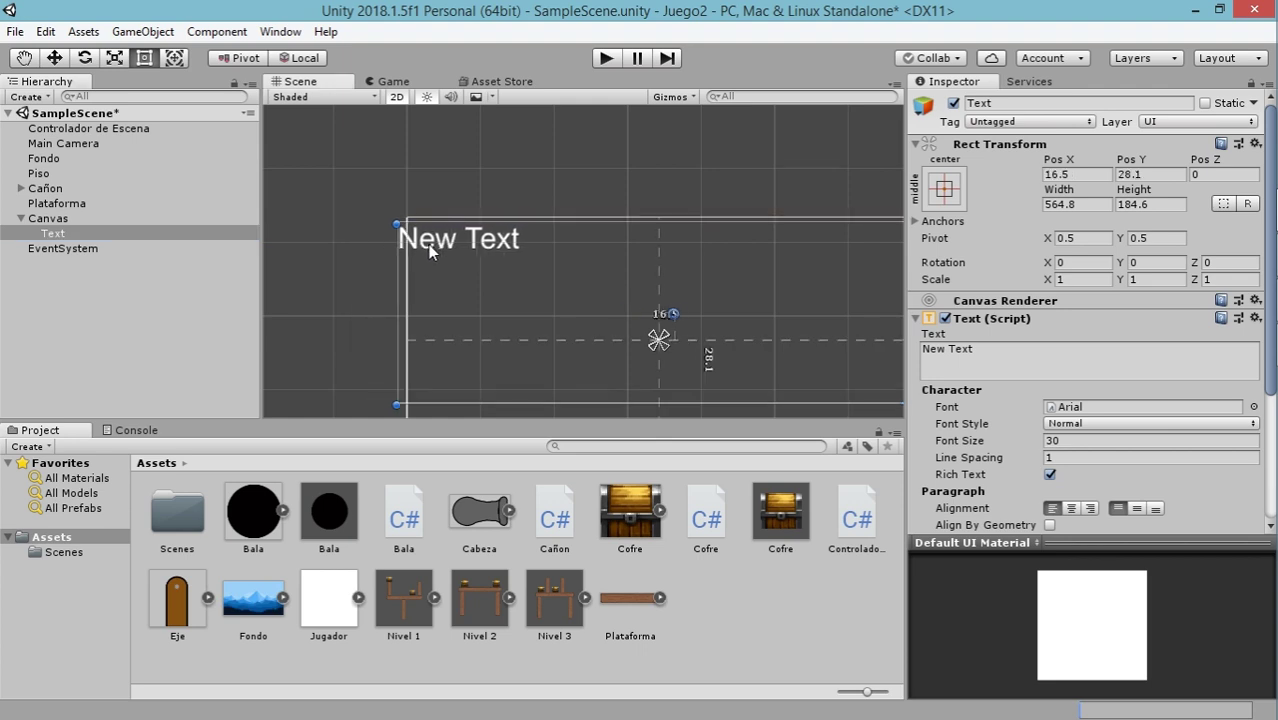
drag(378, 238, 445, 247)
scroll(579, 302, down, 5)
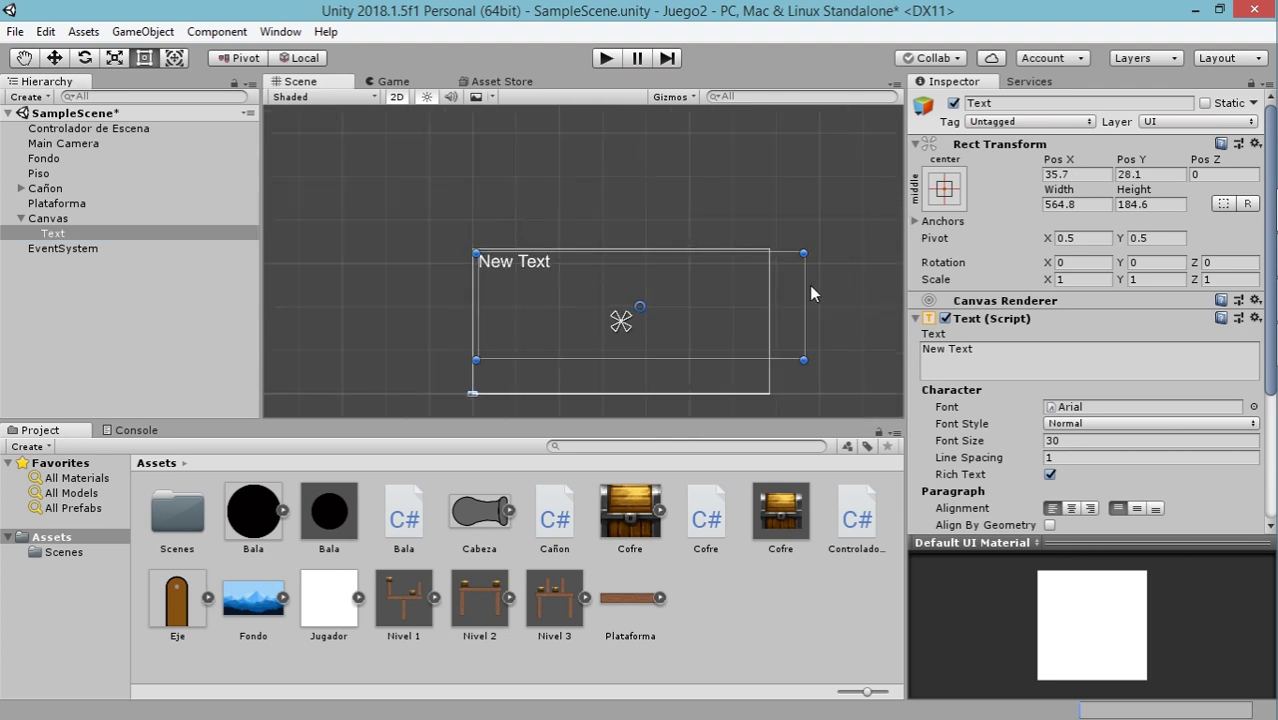
drag(804, 288, 675, 300)
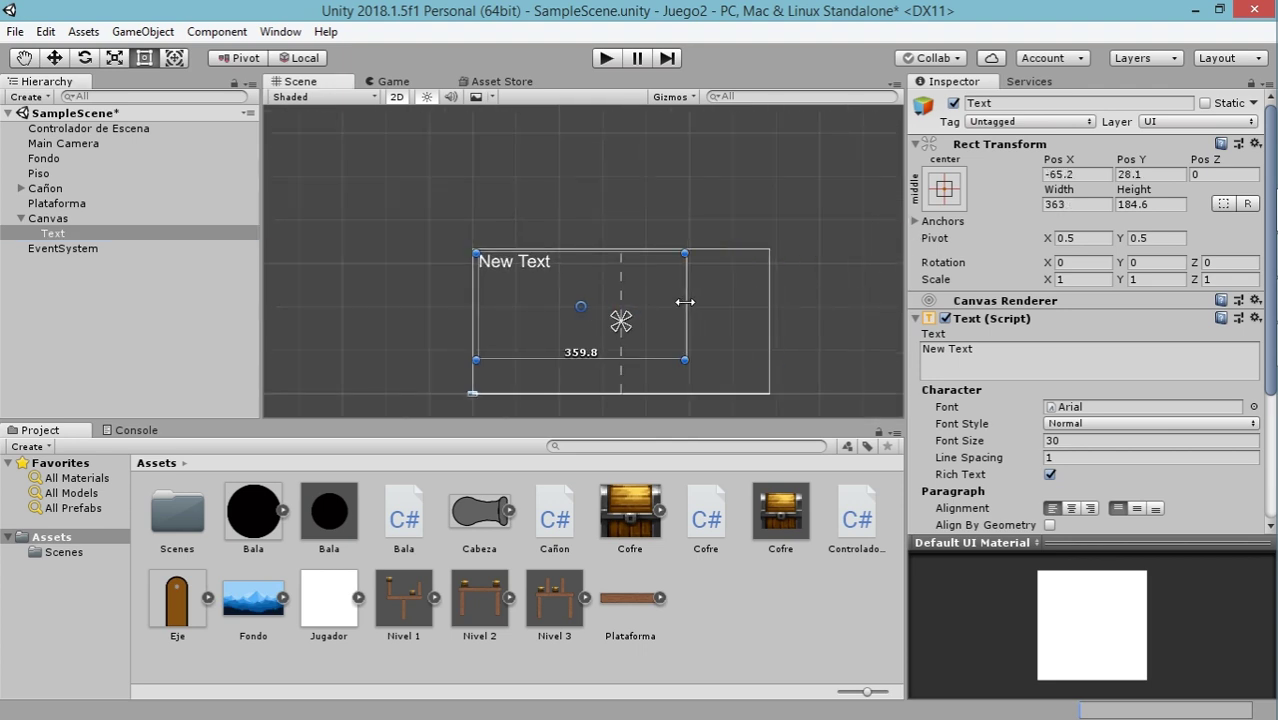
click(392, 81)
click(300, 81)
Lower the Text's Font Size to 25
click(562, 262)
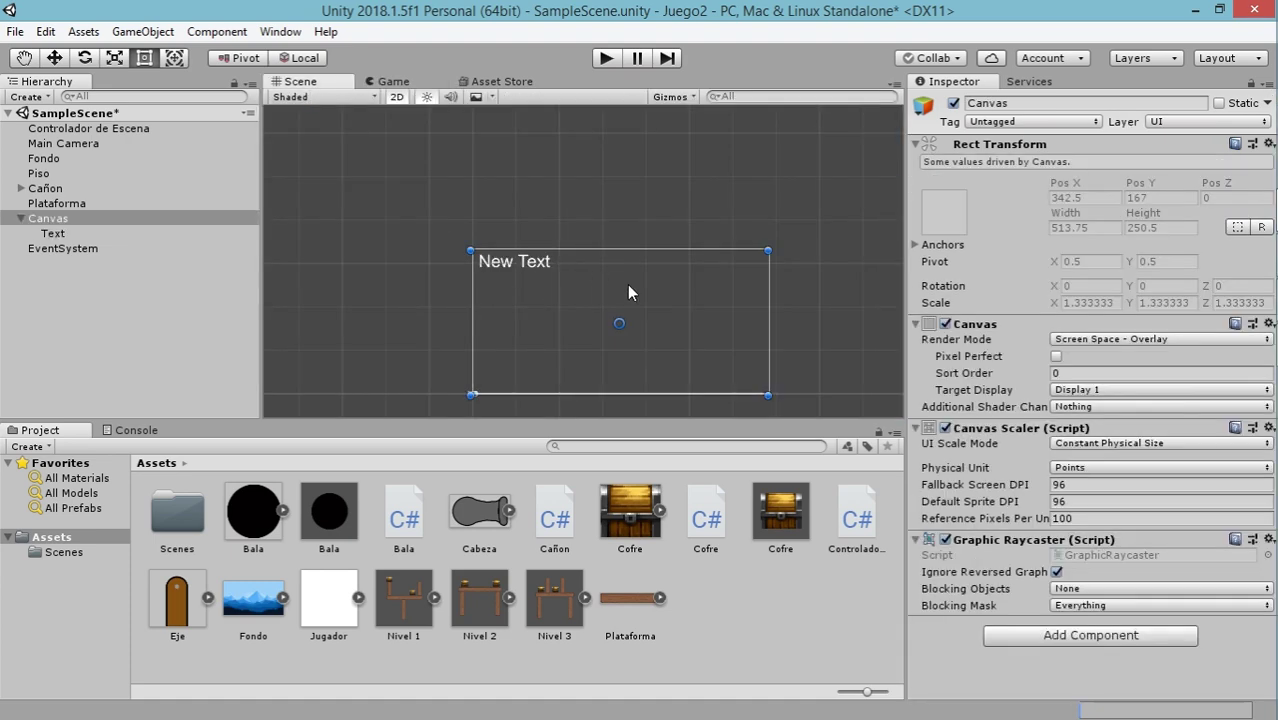
click(67, 232)
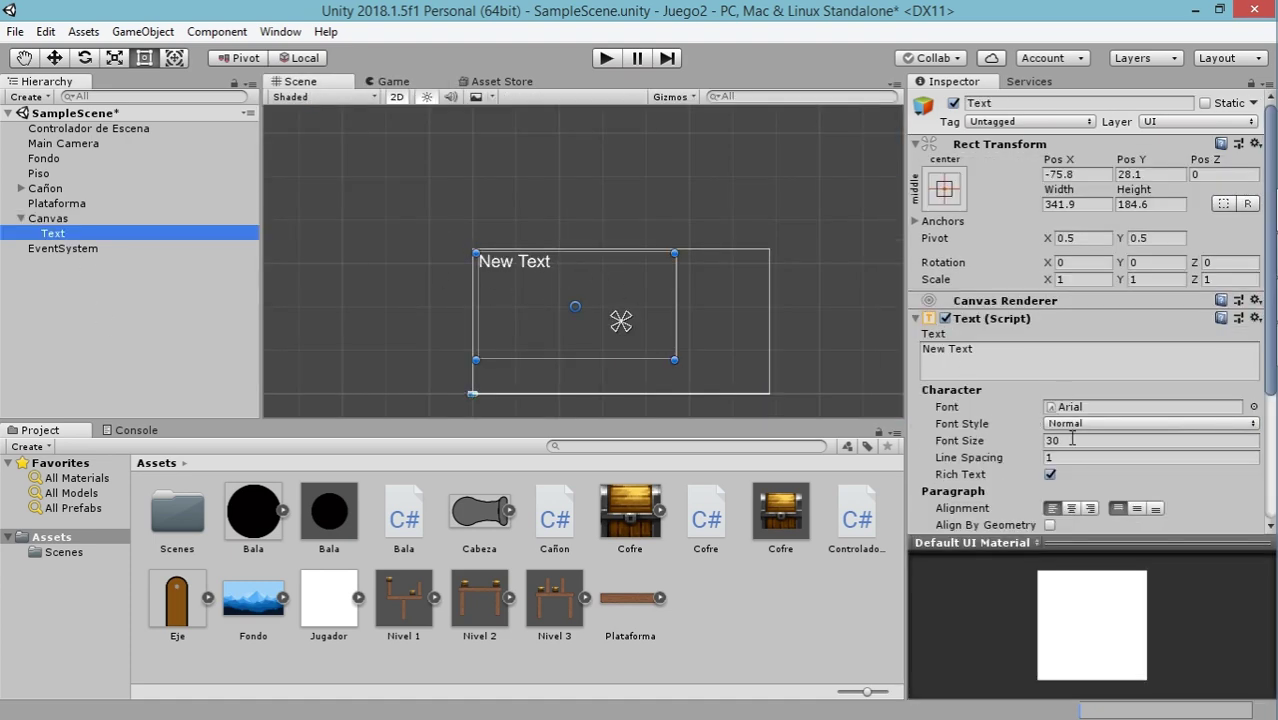
click(1040, 440)
text(25)
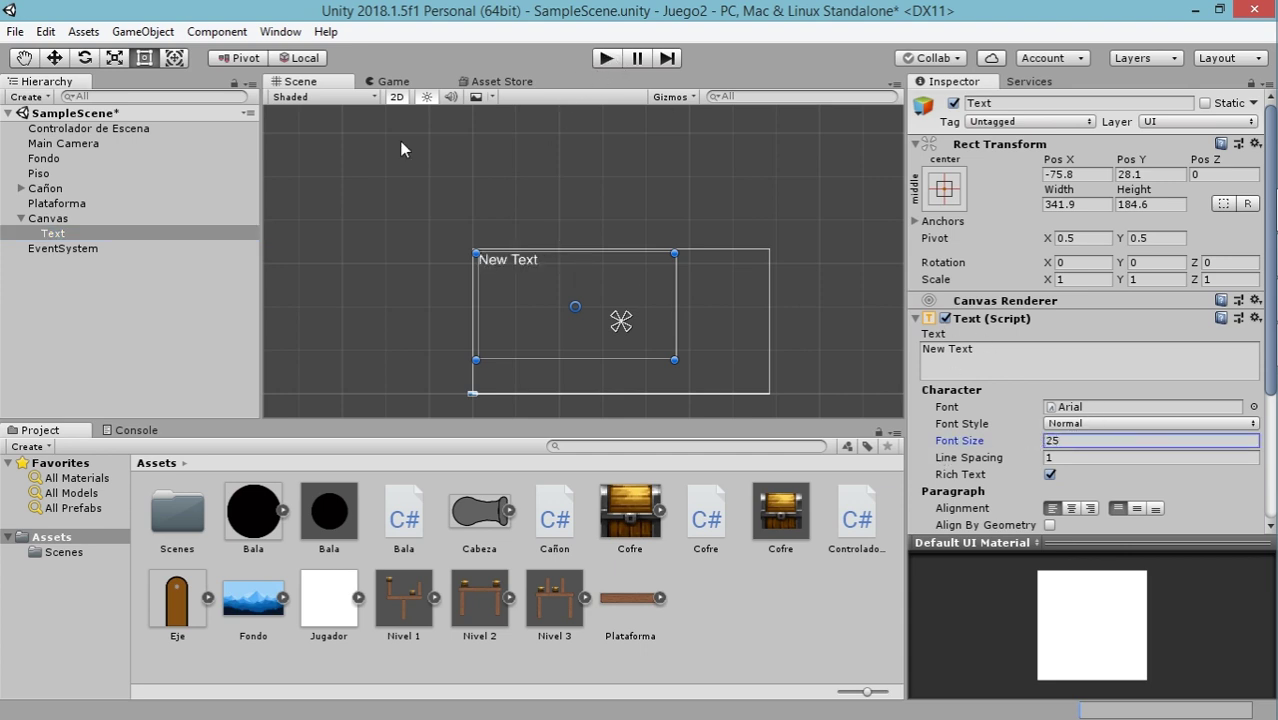
click(59, 256)
click(59, 249)
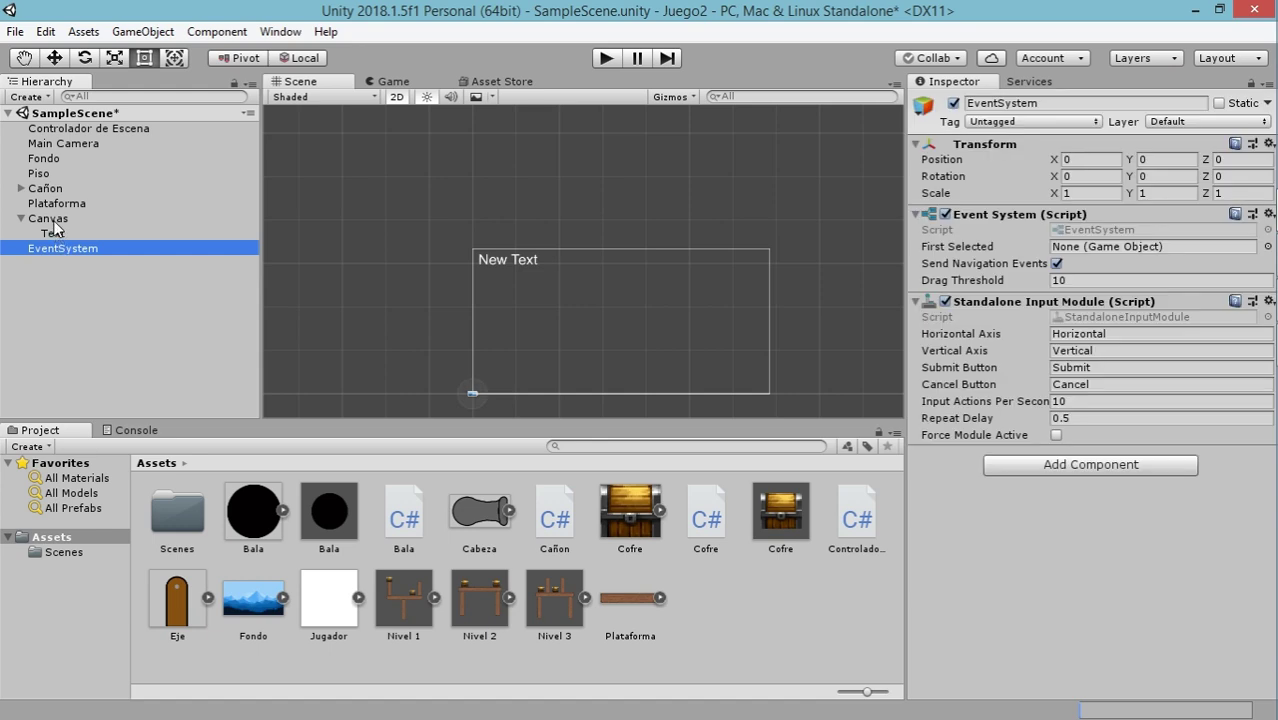
Parent Main Camera, Fondo, Piso and Cañon to Controlador de Escena in the Hierarchy
click(47, 218)
click(47, 131)
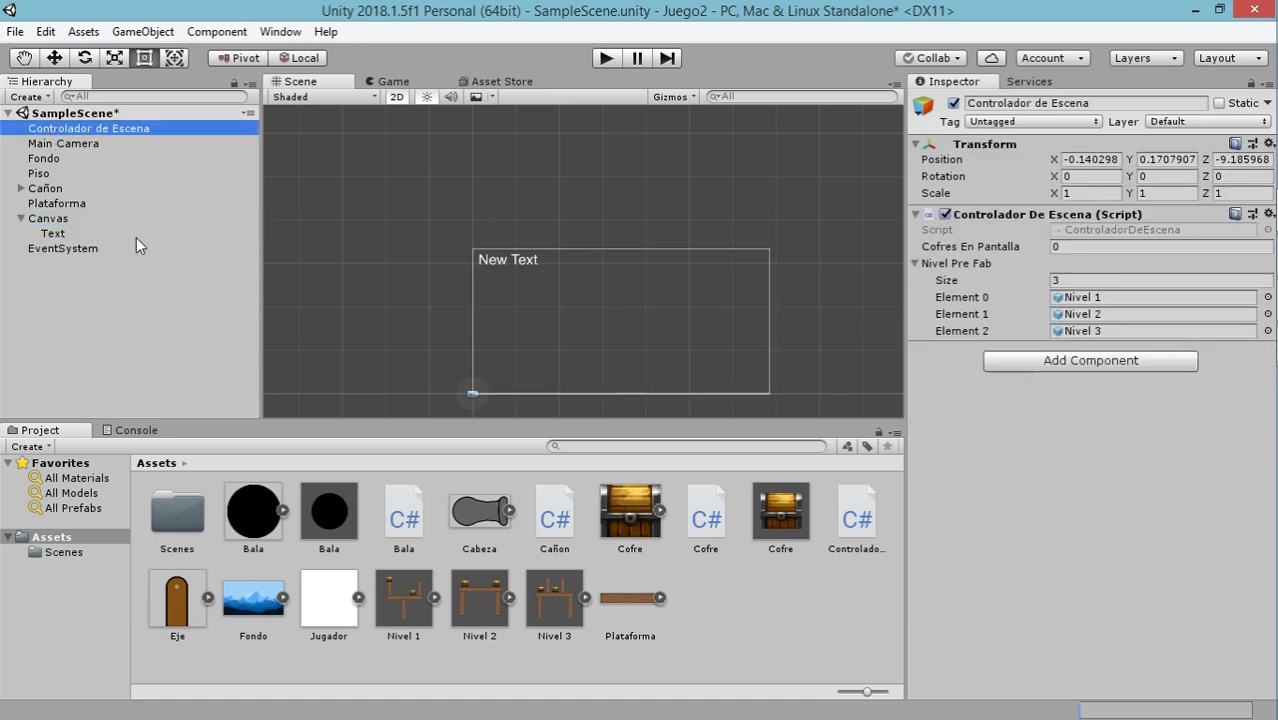
click(58, 142)
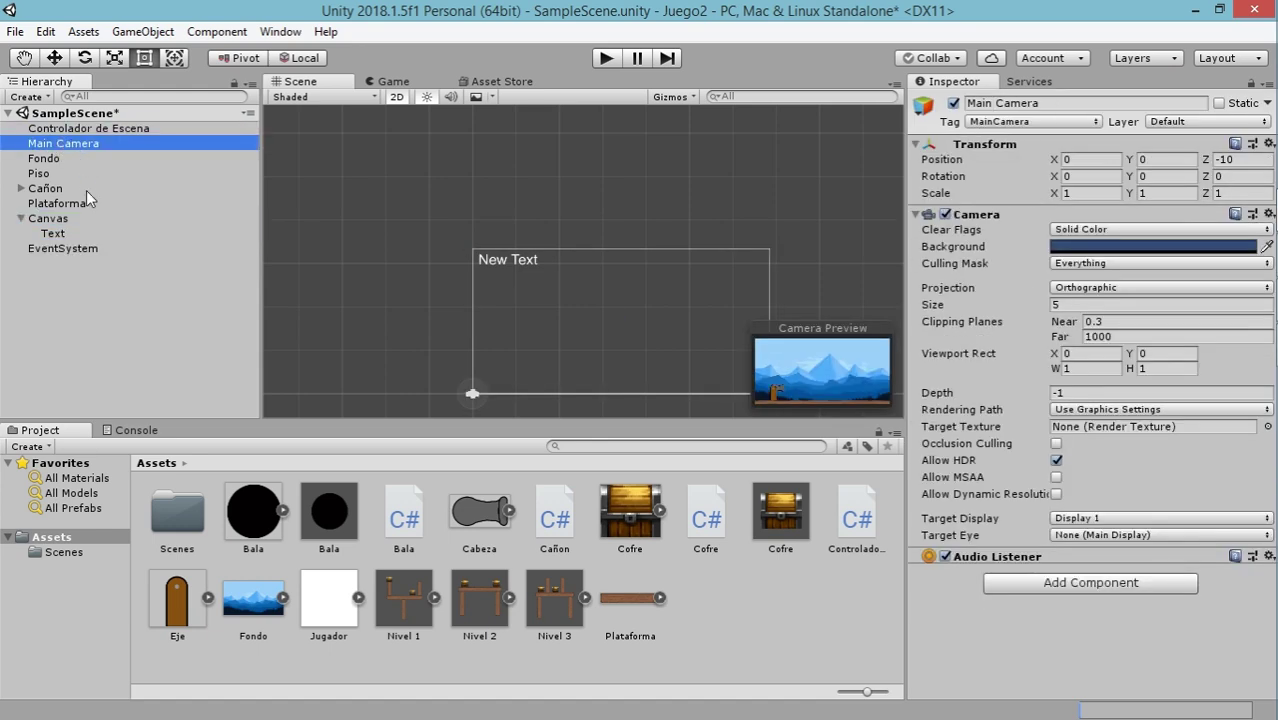
click(66, 146)
drag(93, 148, 111, 137)
drag(50, 175, 102, 134)
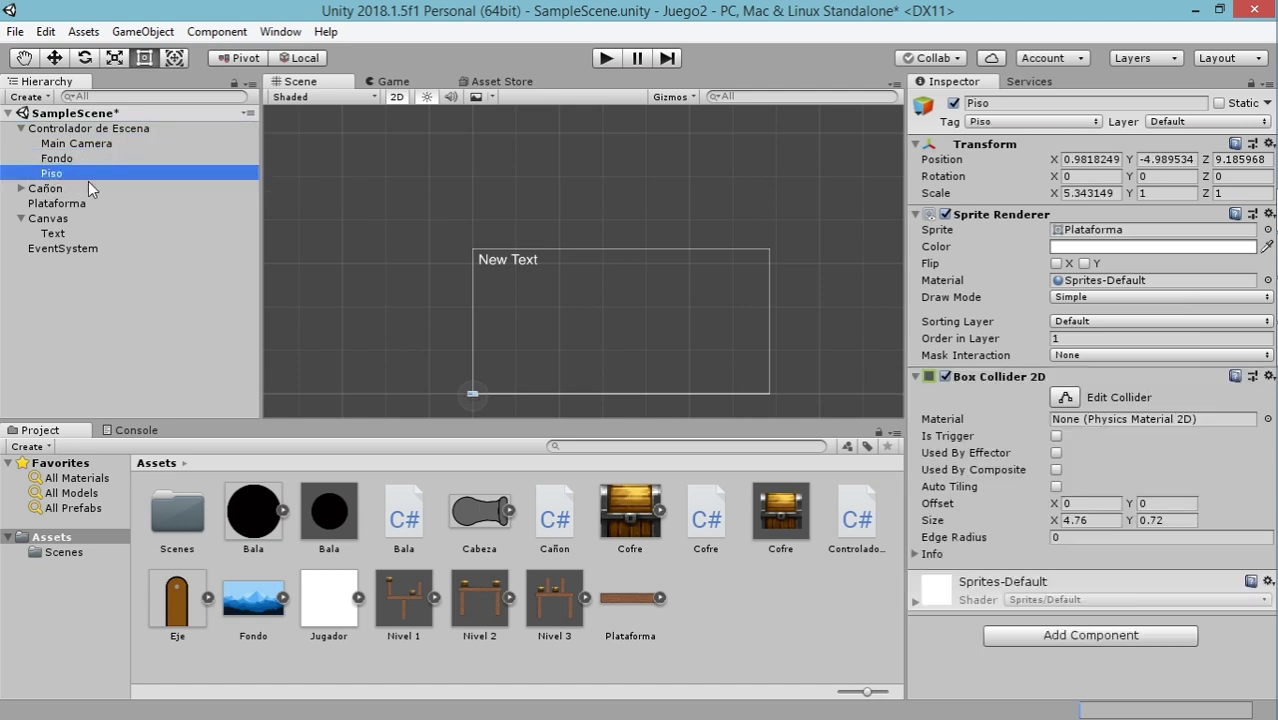
drag(58, 189, 45, 130)
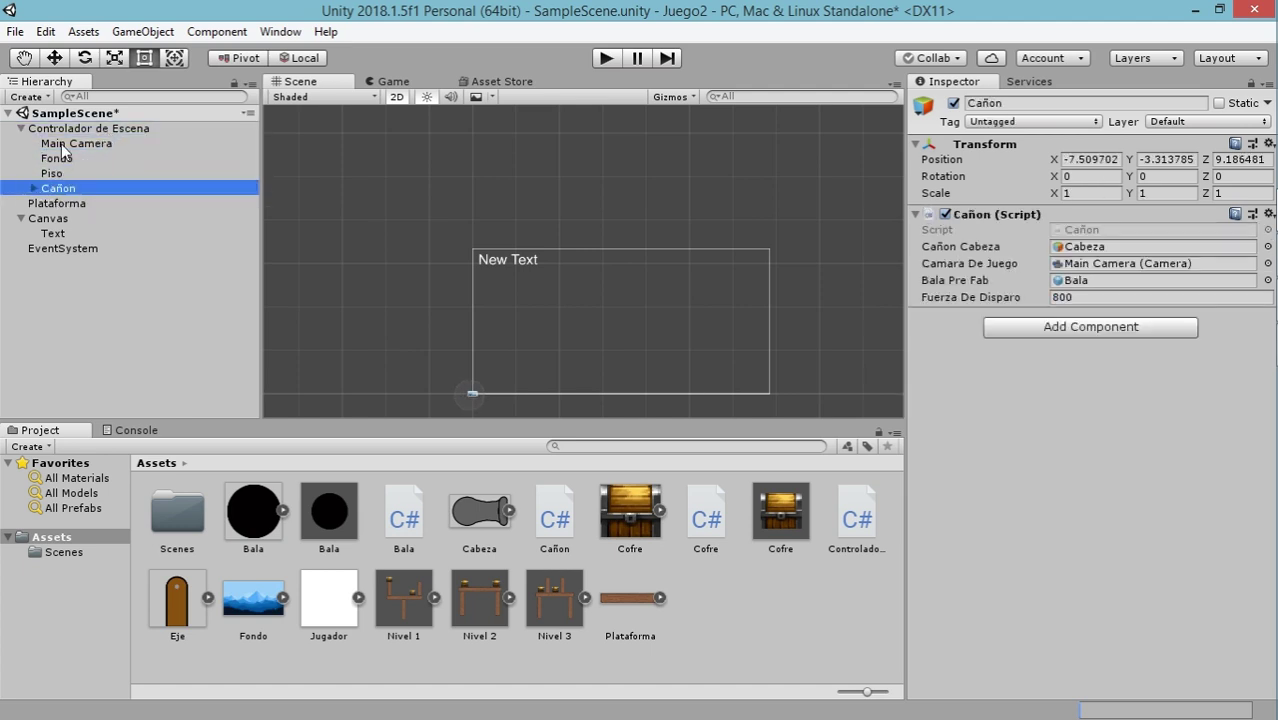
Move Plataforma under Controlador de Escena, then frame Main Camera to check the scene
click(21, 129)
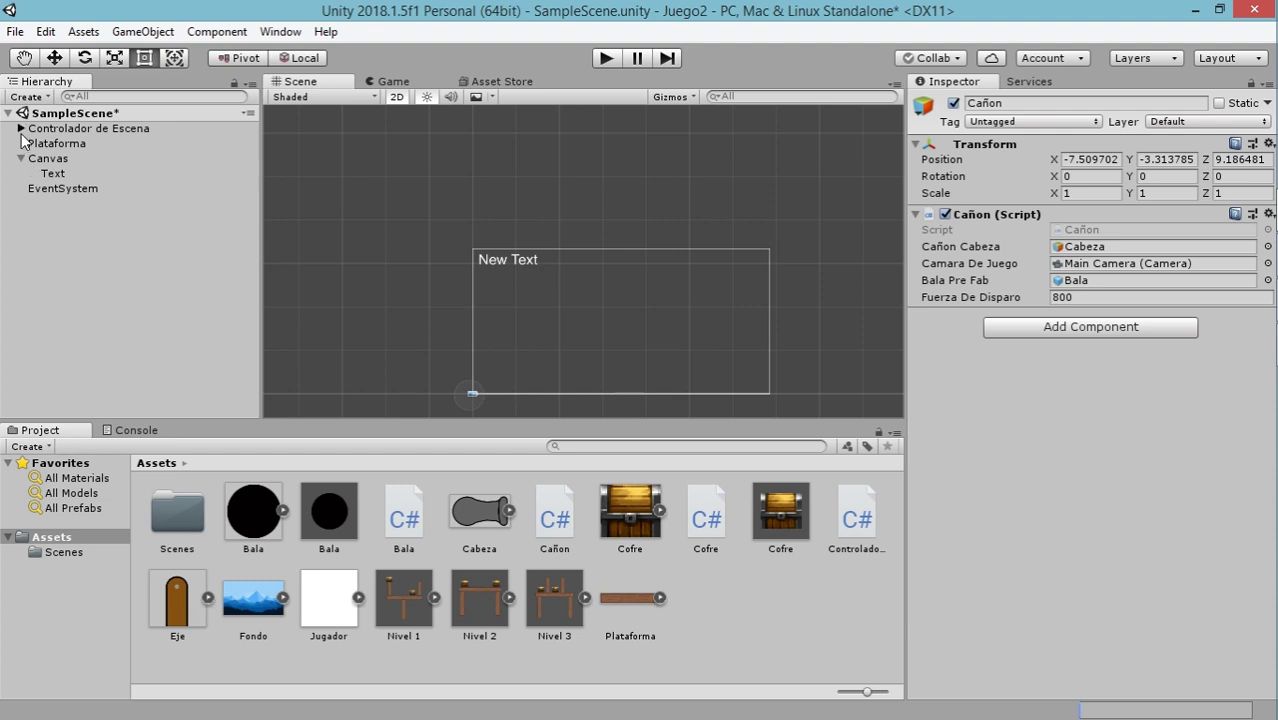
click(21, 129)
mouse_move(55, 203)
mouse_down()
mouse_move(112, 140)
mouse_move(100, 129)
mouse_up()
click(21, 129)
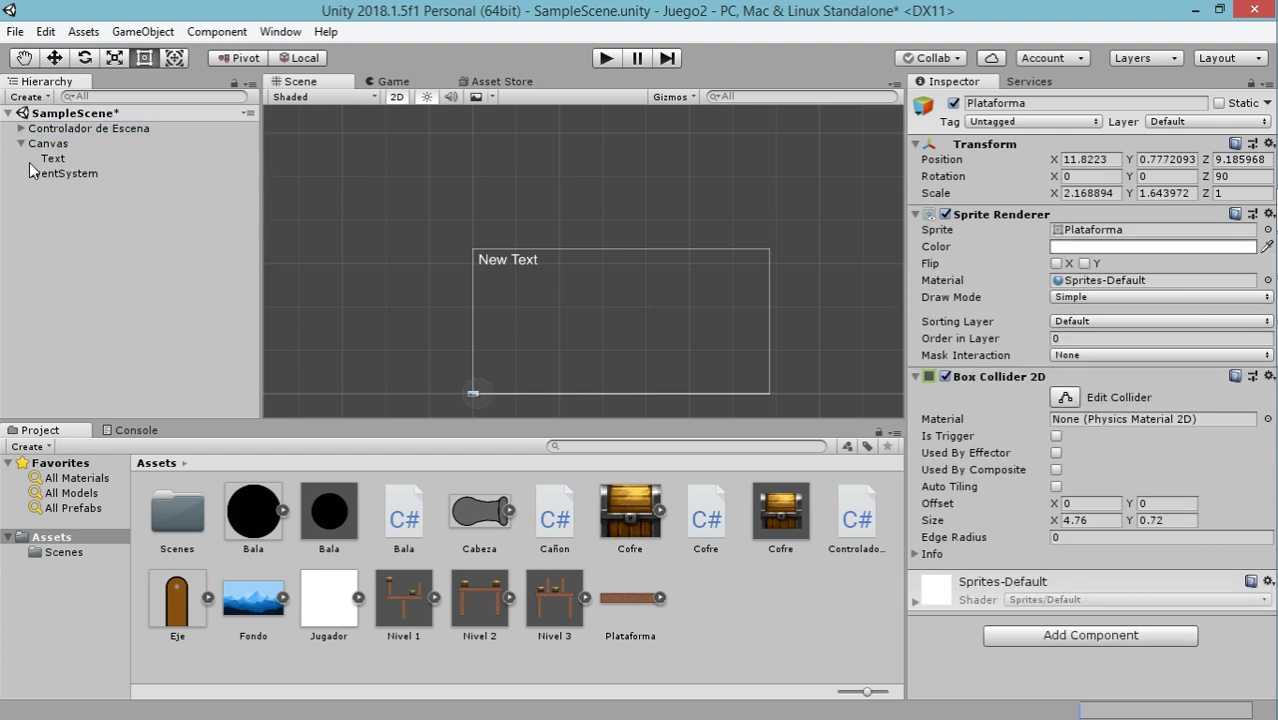
click(21, 129)
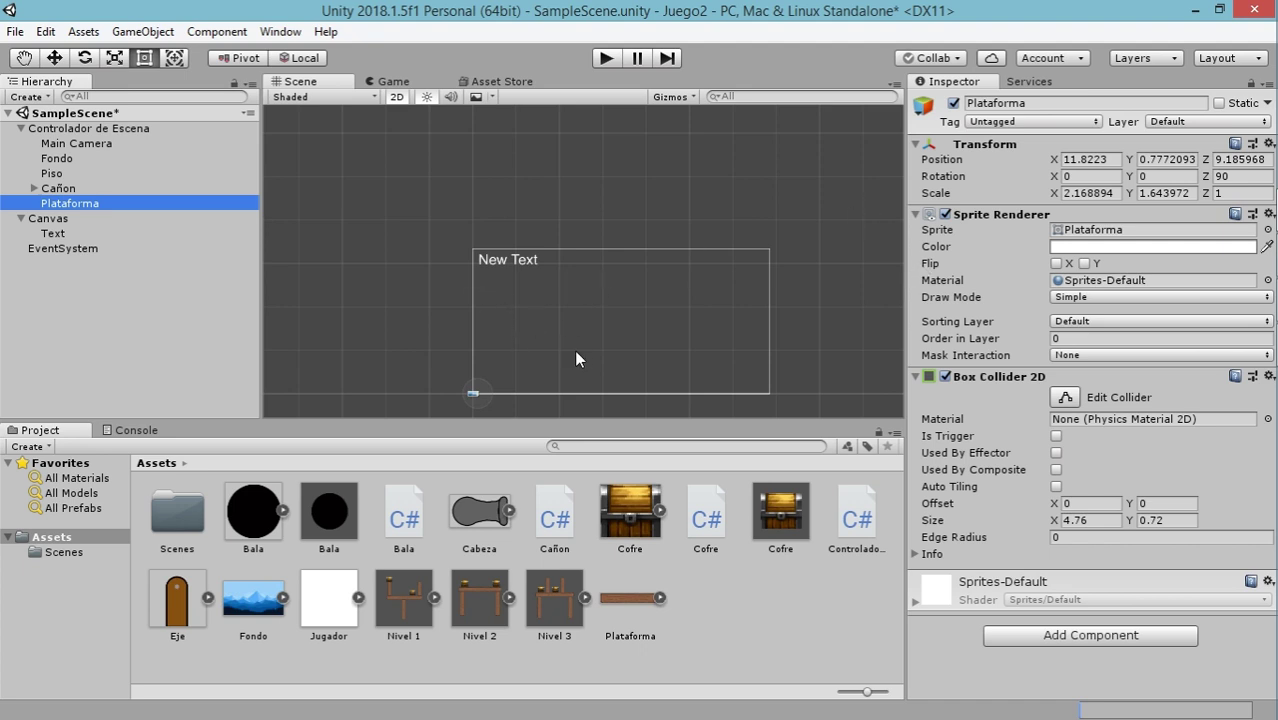
click(70, 155)
click(69, 143)
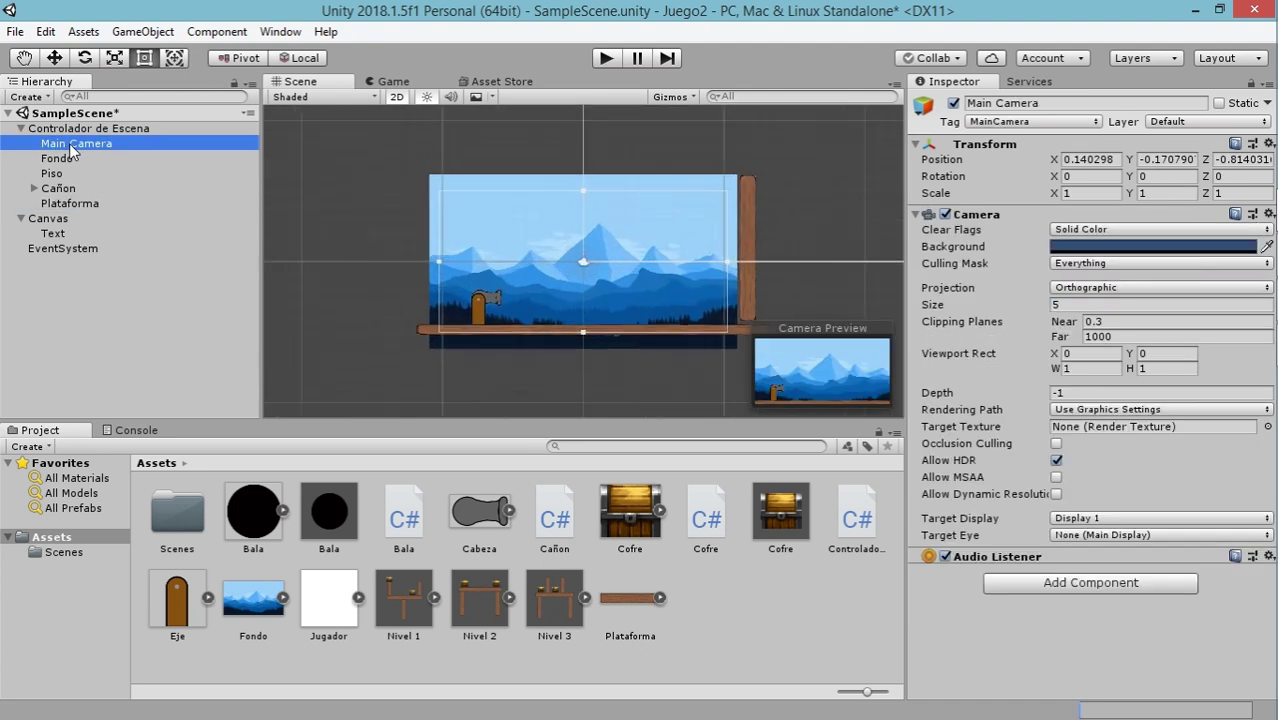
double_click(69, 143)
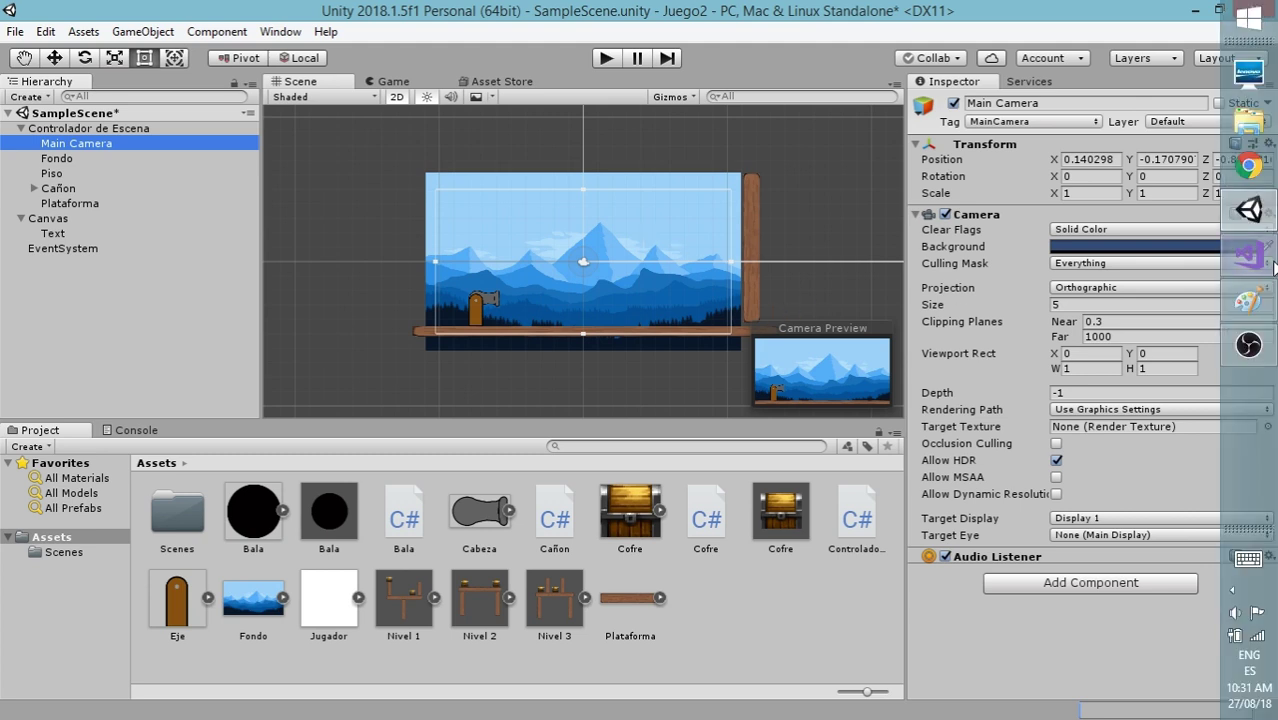
In Visual Studio, add 'using UnityEngine.UI;' below the UnityEngine import in ControladorDeEscena
mouse_move(1252, 228)
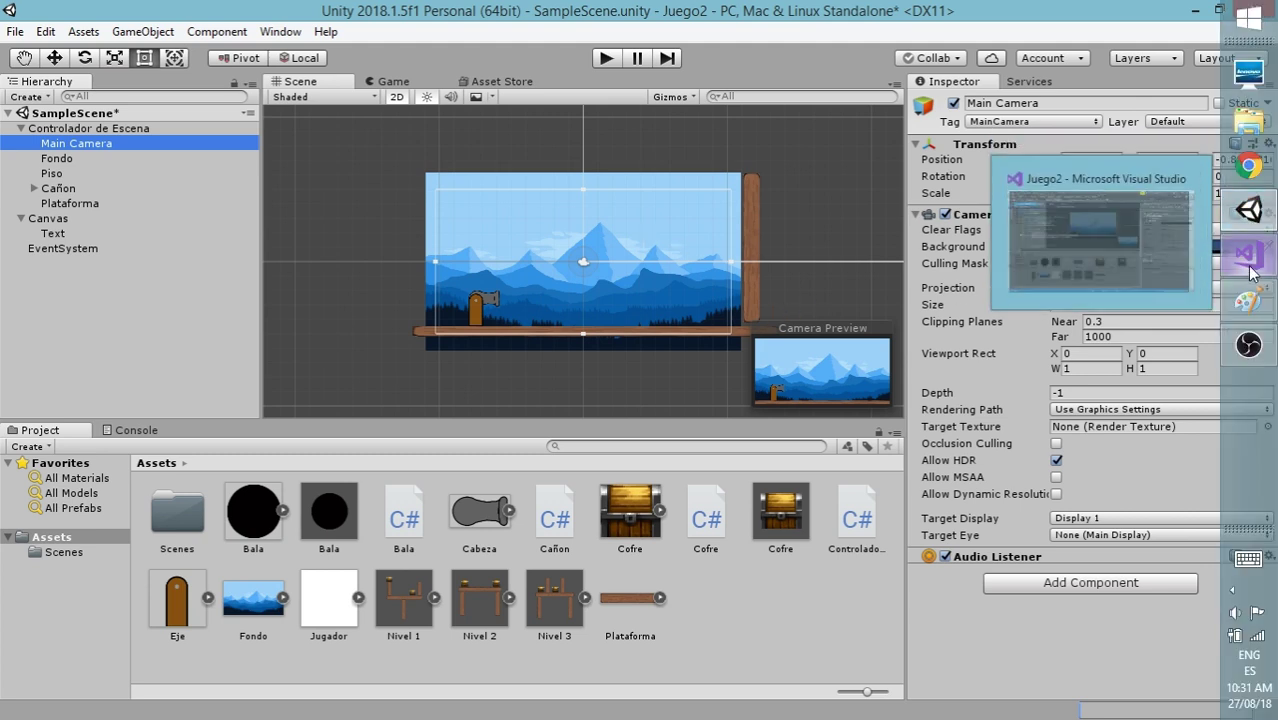
click(1245, 262)
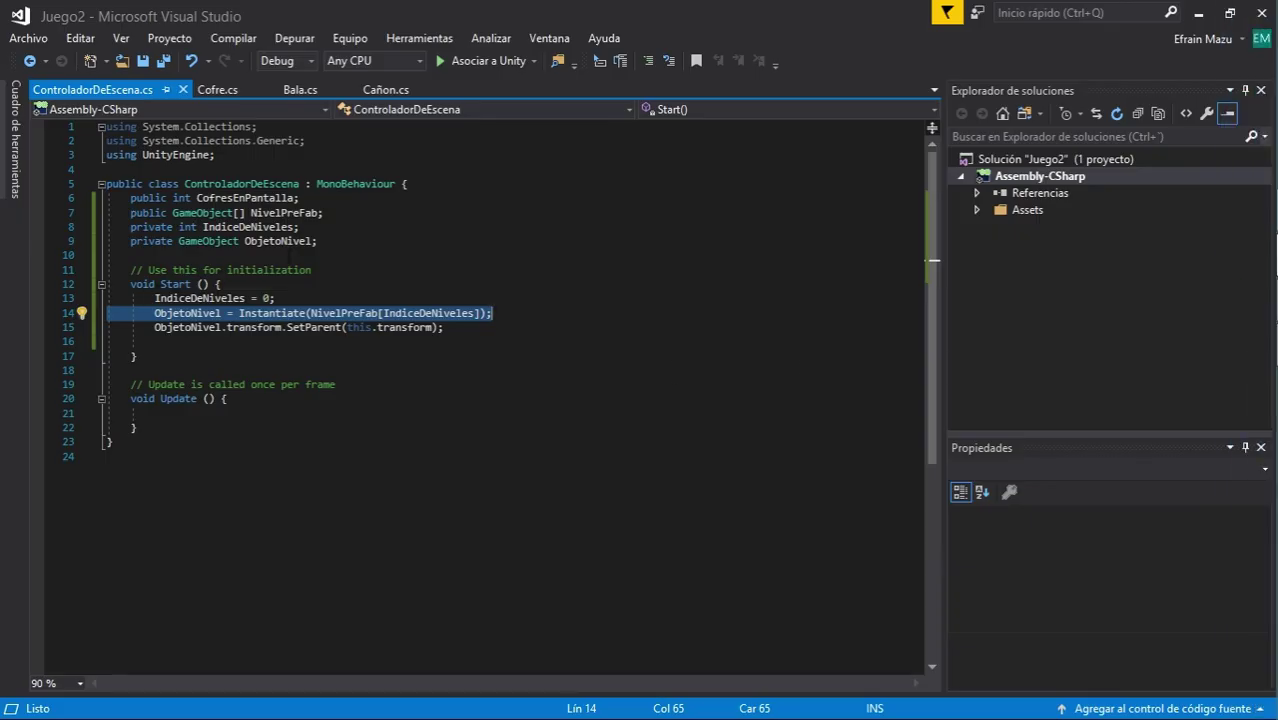
click(317, 241)
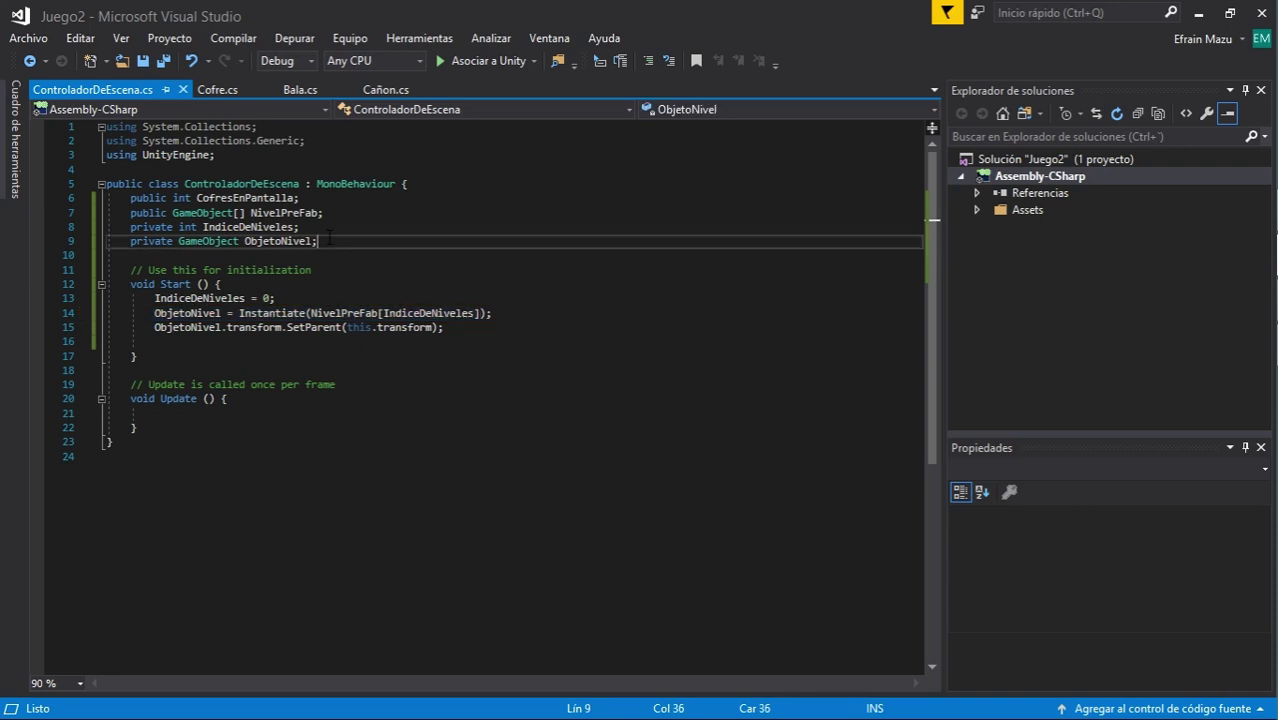
click(231, 156)
key(Return)
text(us)
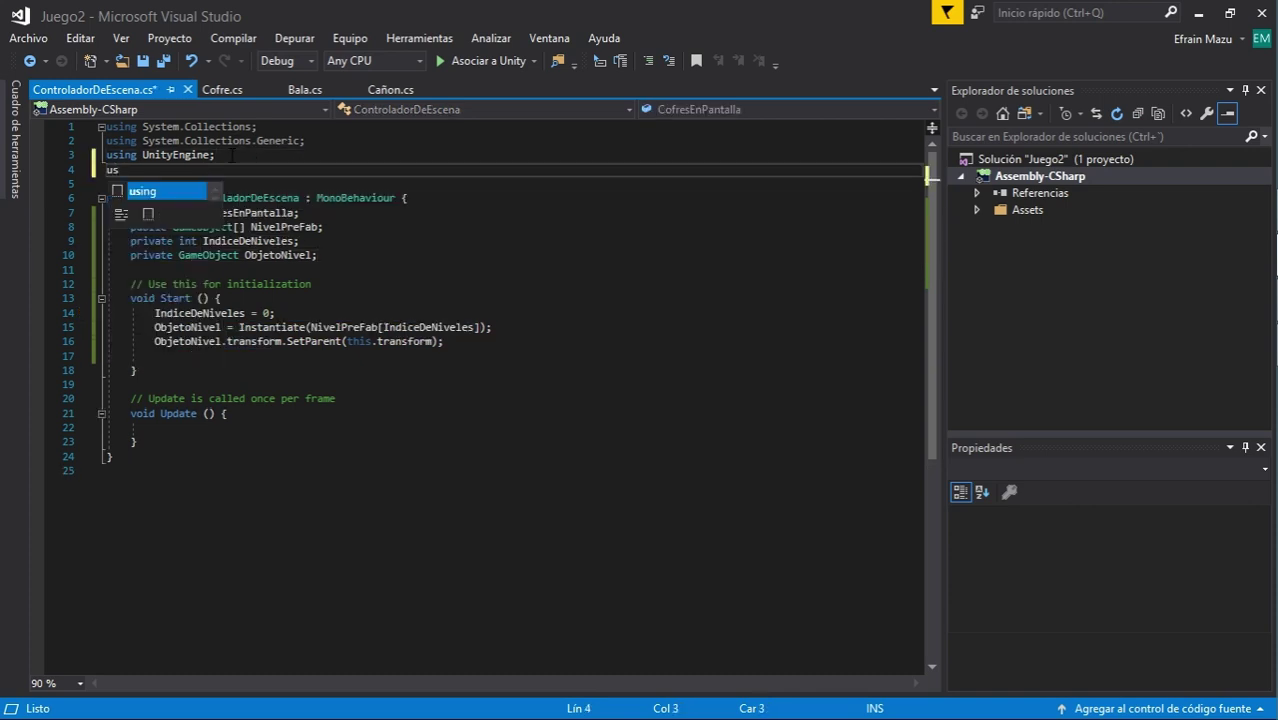
text(ing Unit)
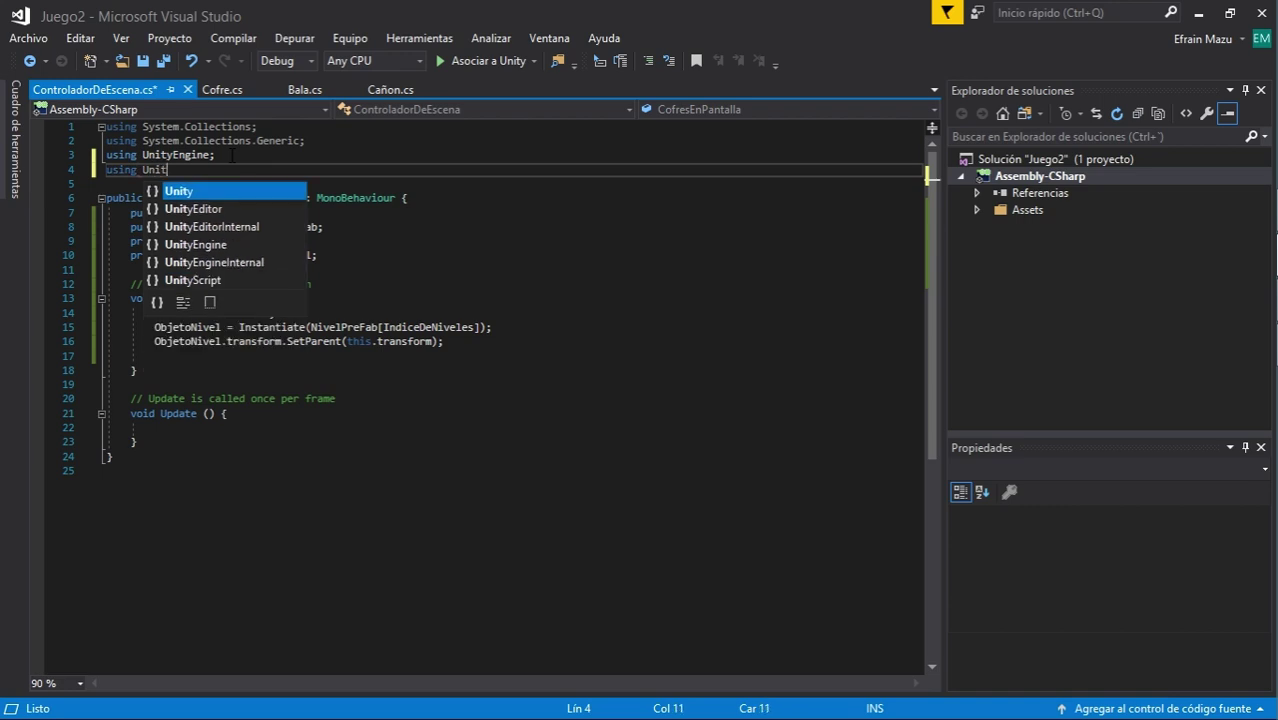
text(yE)
key(Tab)
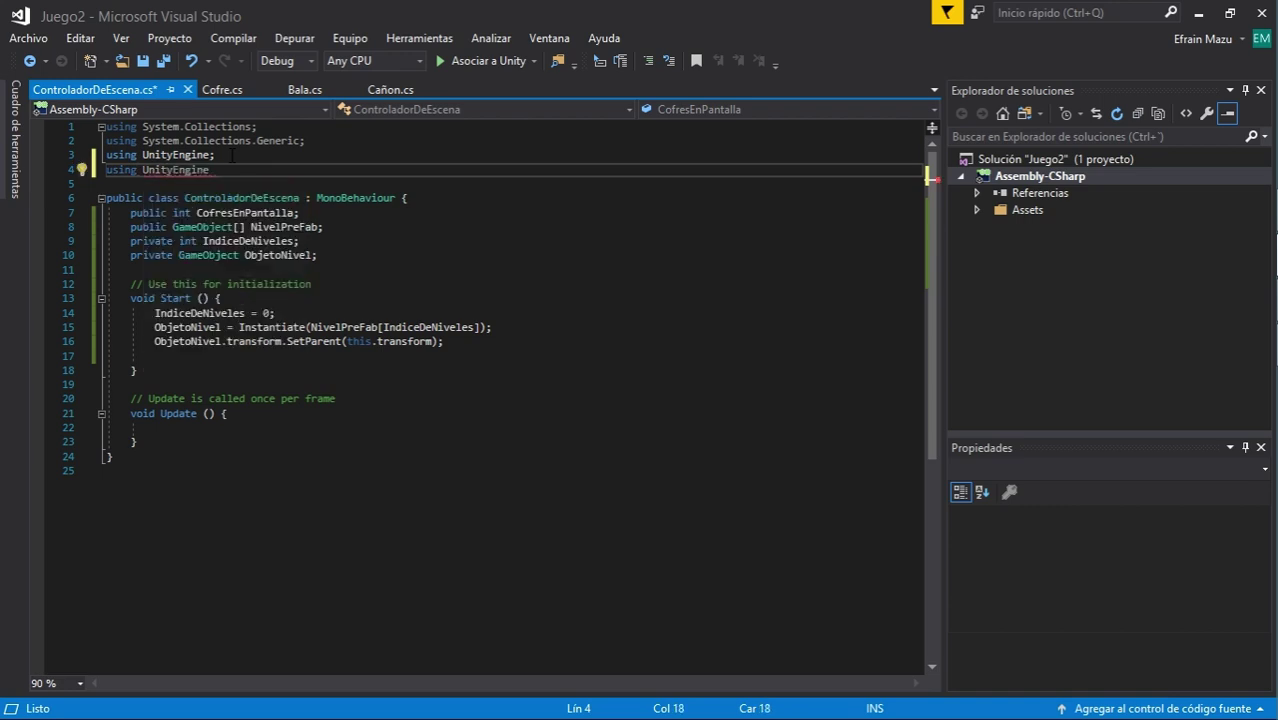
text(.UI)
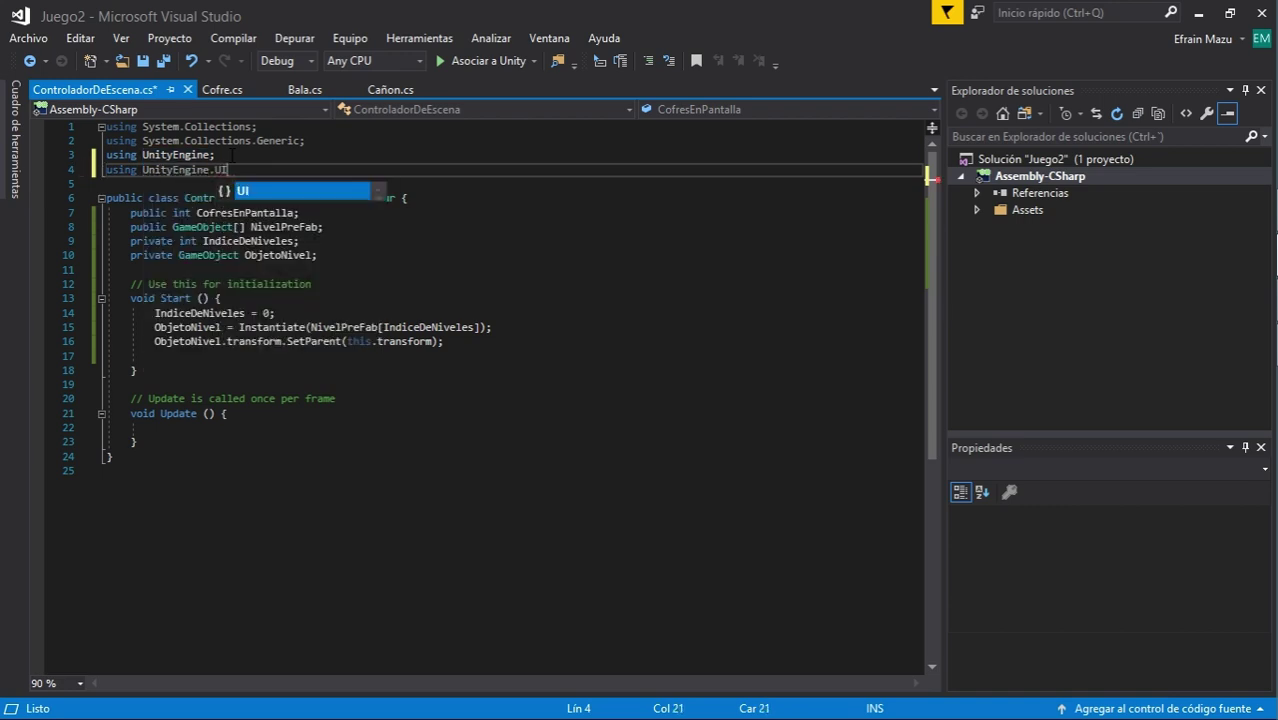
text(;)
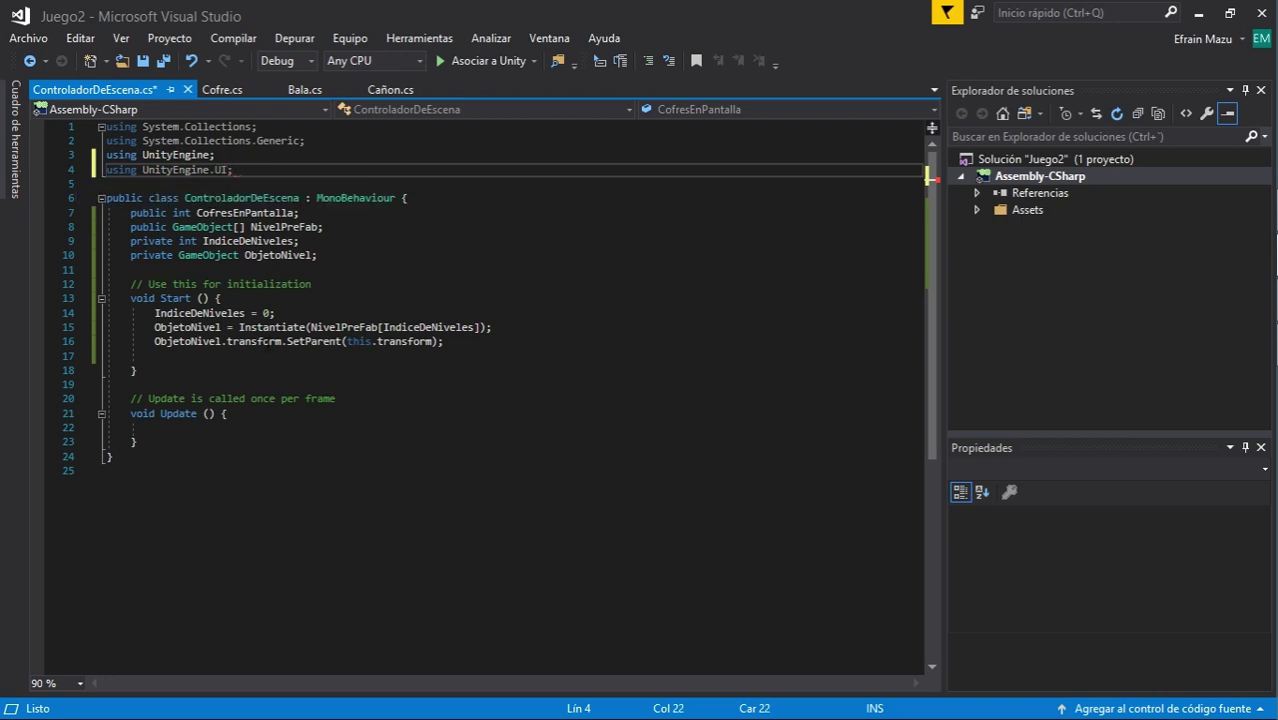
Declare the field 'public Text TextoDeJuego;' and add an empty line inside Update
click(339, 256)
key(Return)
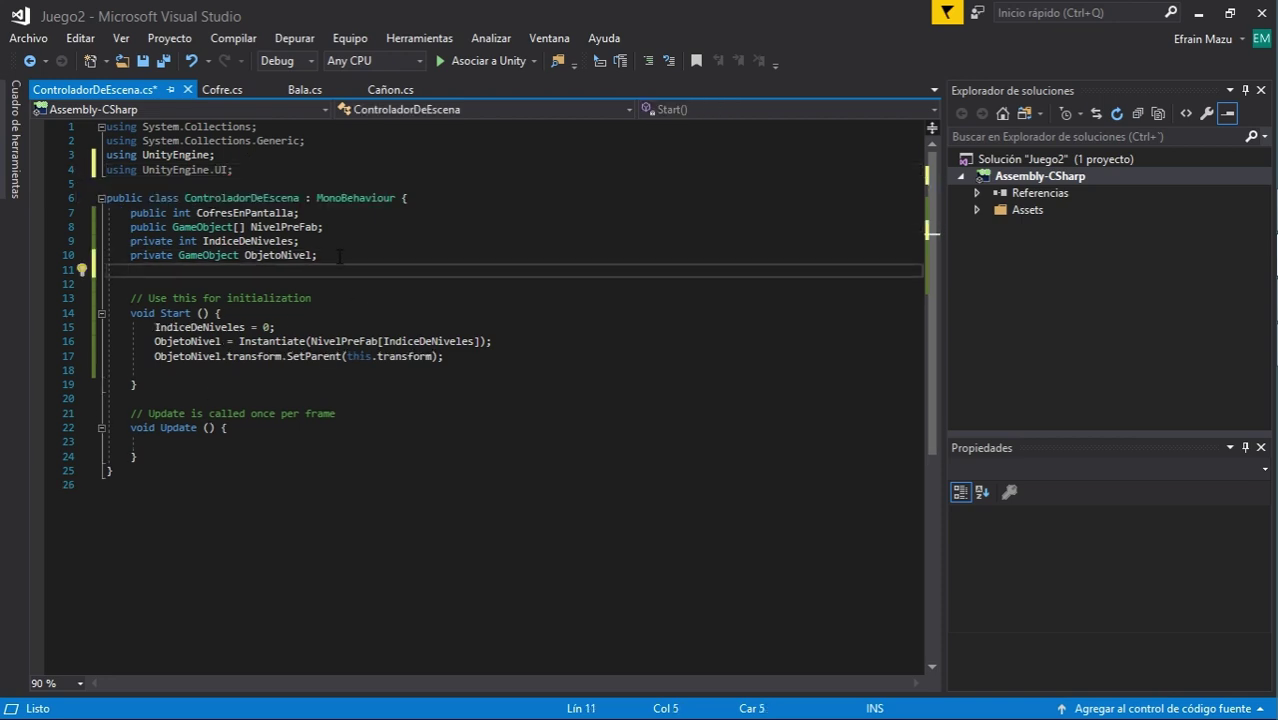
text(public )
text(Text )
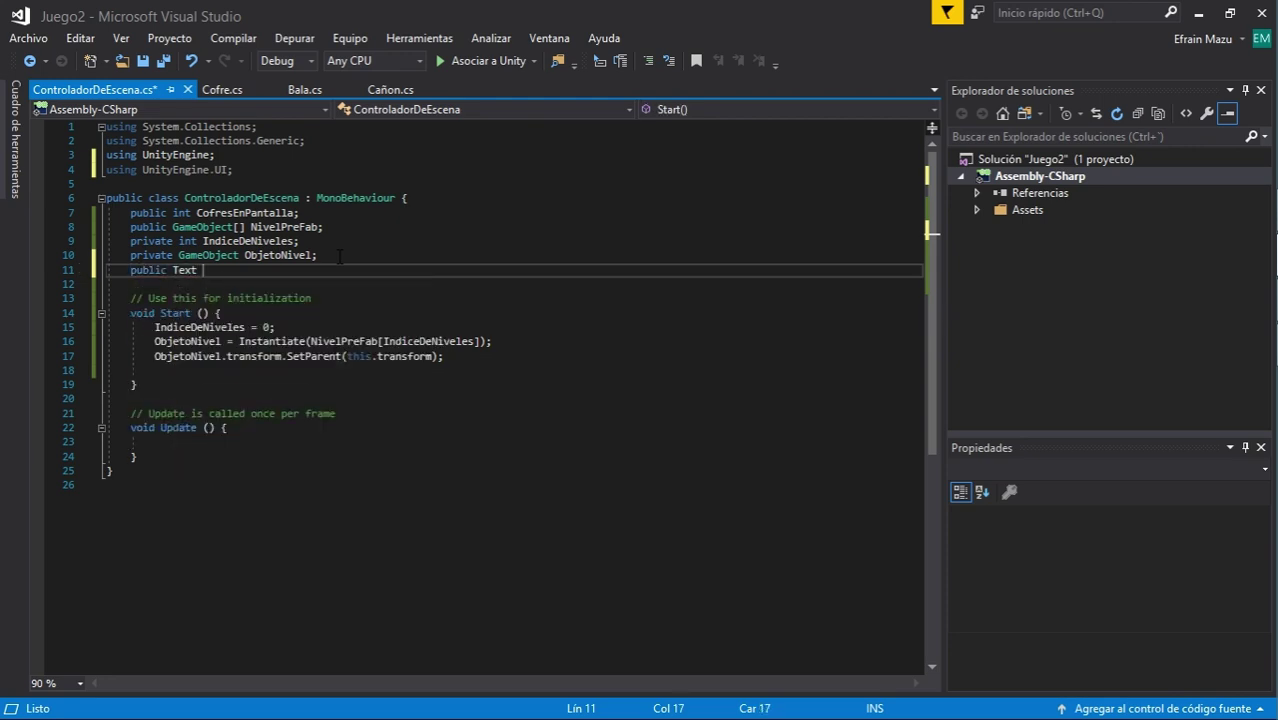
text(Texto)
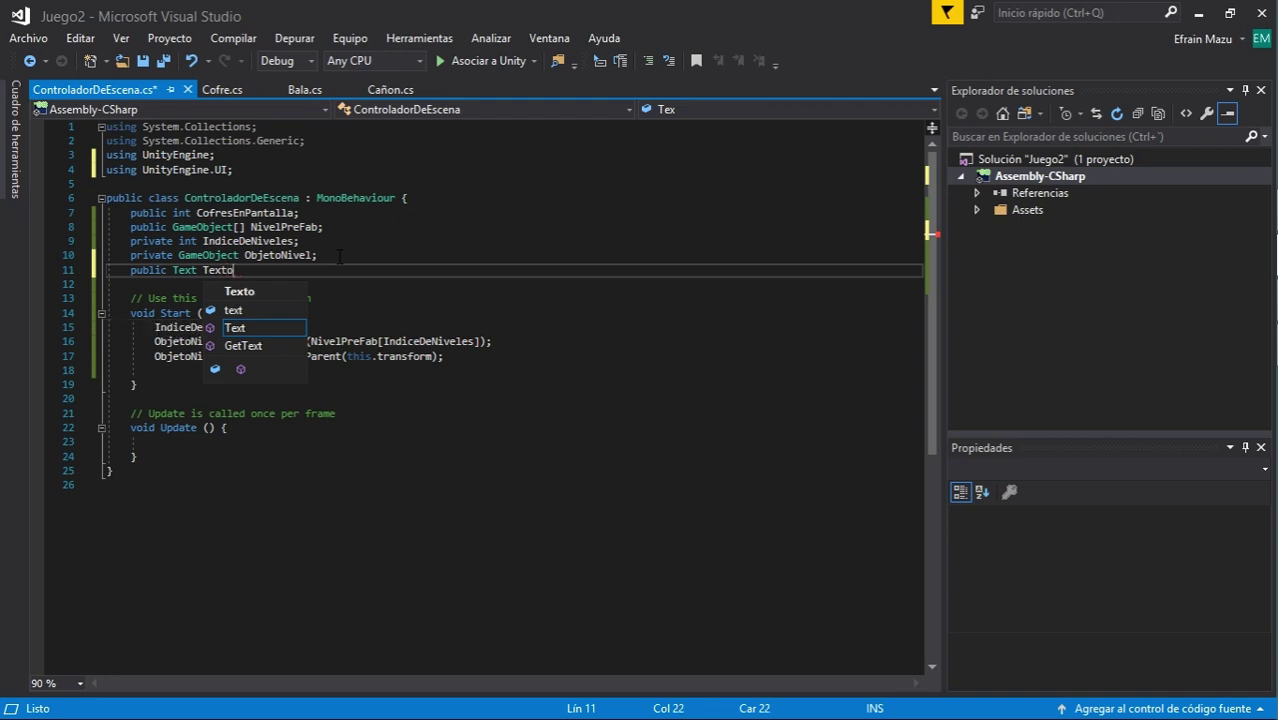
text(DeJuego;)
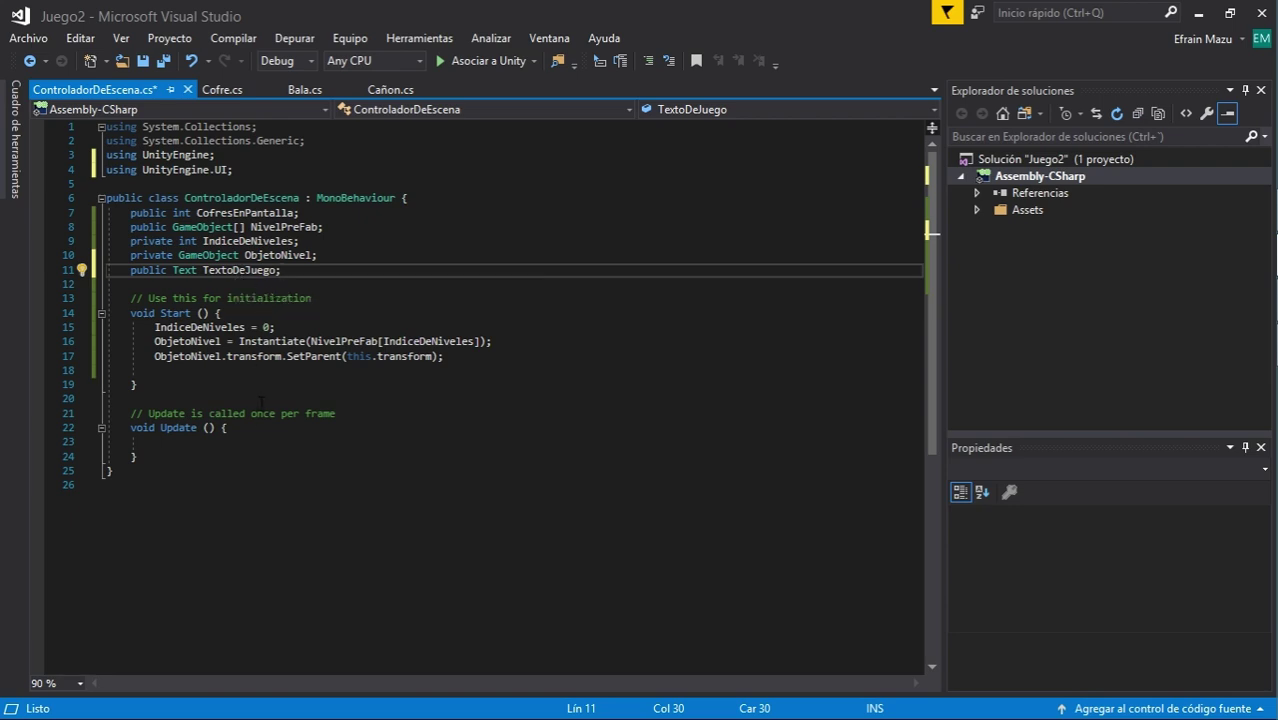
scroll(224, 431, down, 1)
click(194, 412)
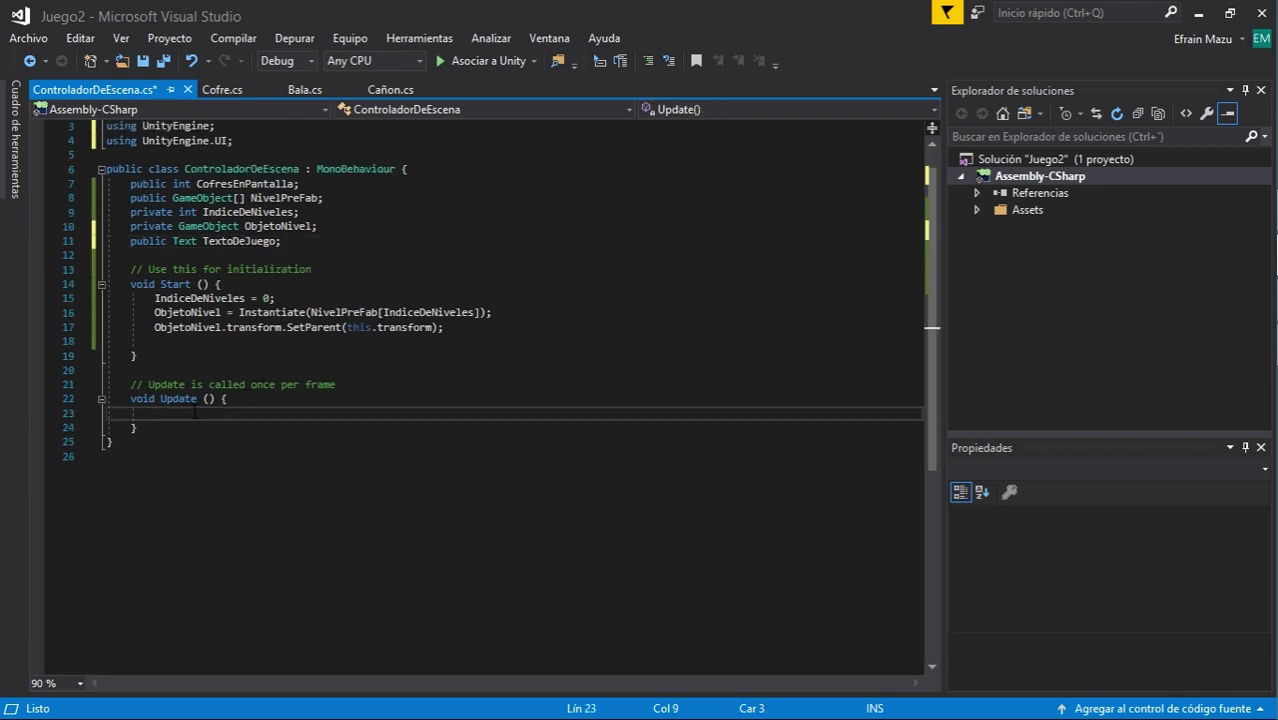
key(Return)
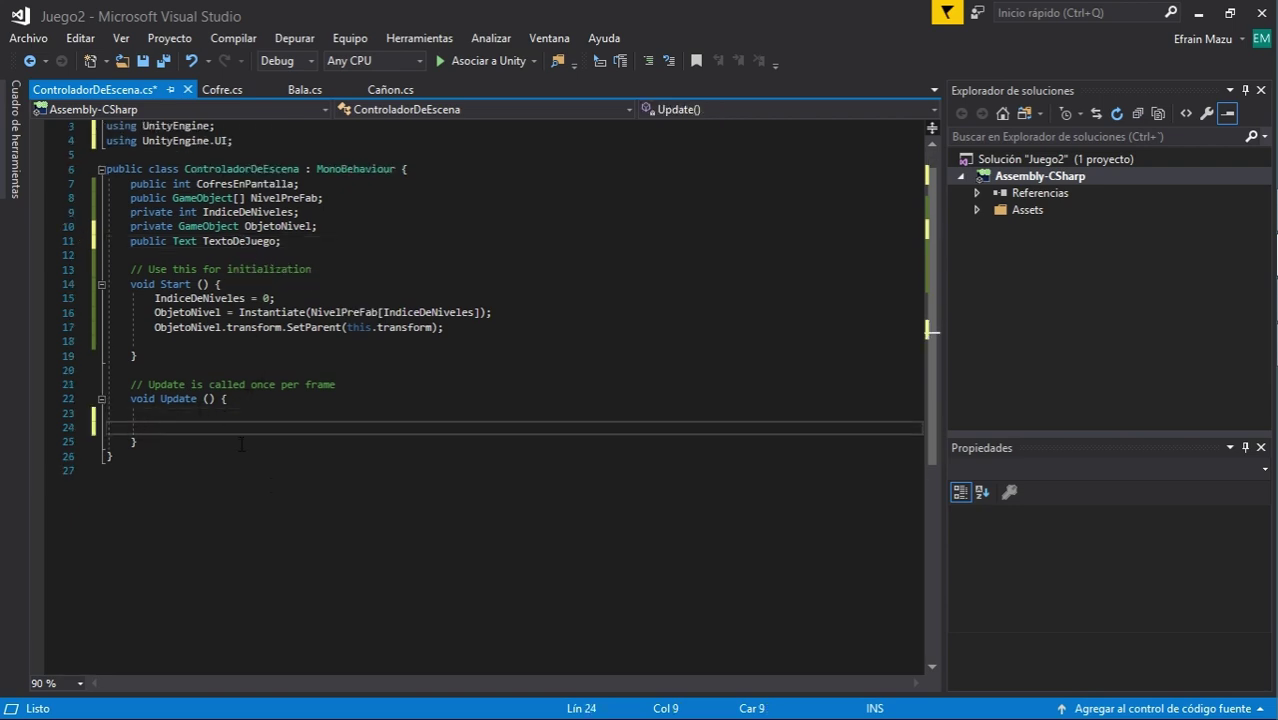
scroll(290, 497, down, 1)
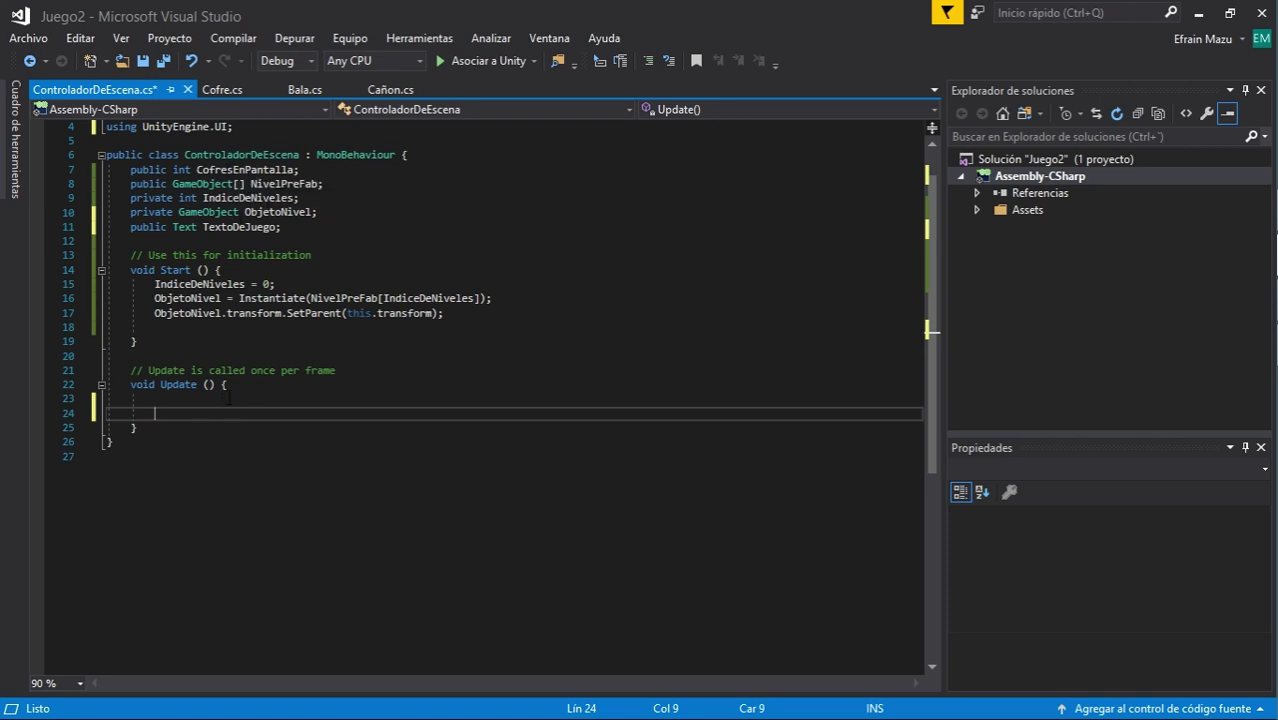
Begin line 23 in Update with CofresEnPantalla = this.GetComponentsInChildren using IntelliSense completions
click(196, 402)
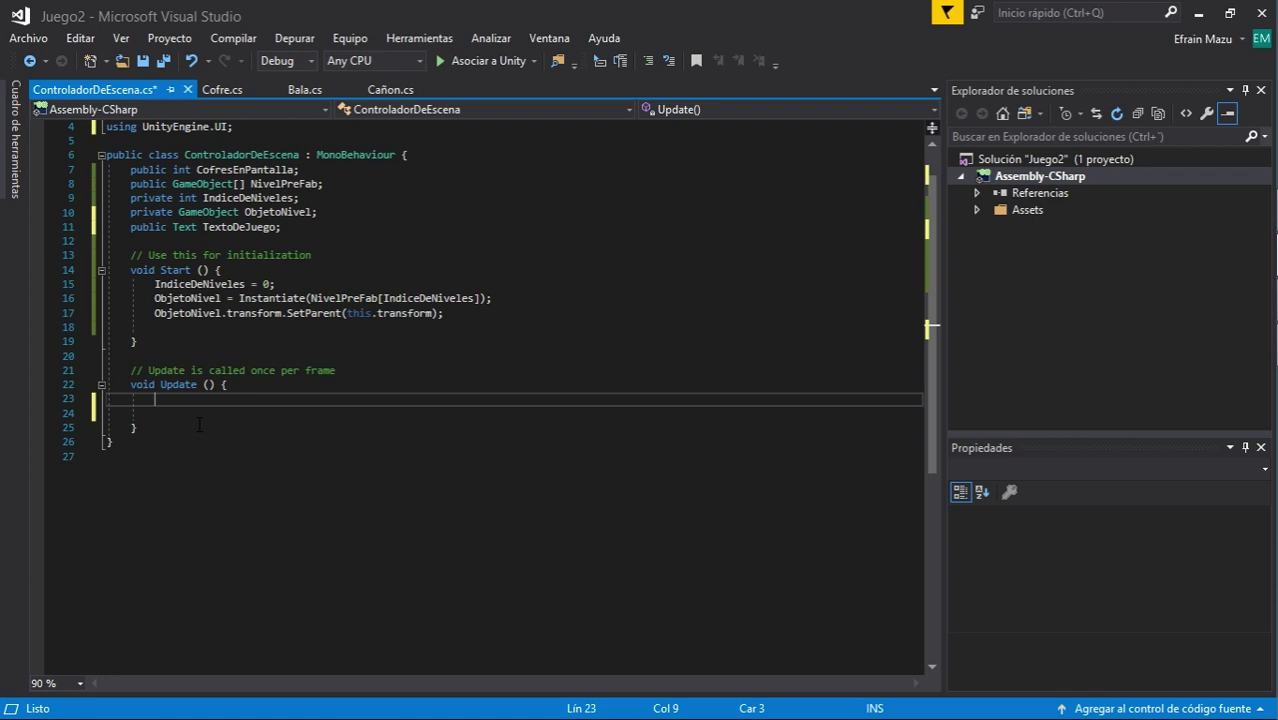
text(co)
key(BackSpace)
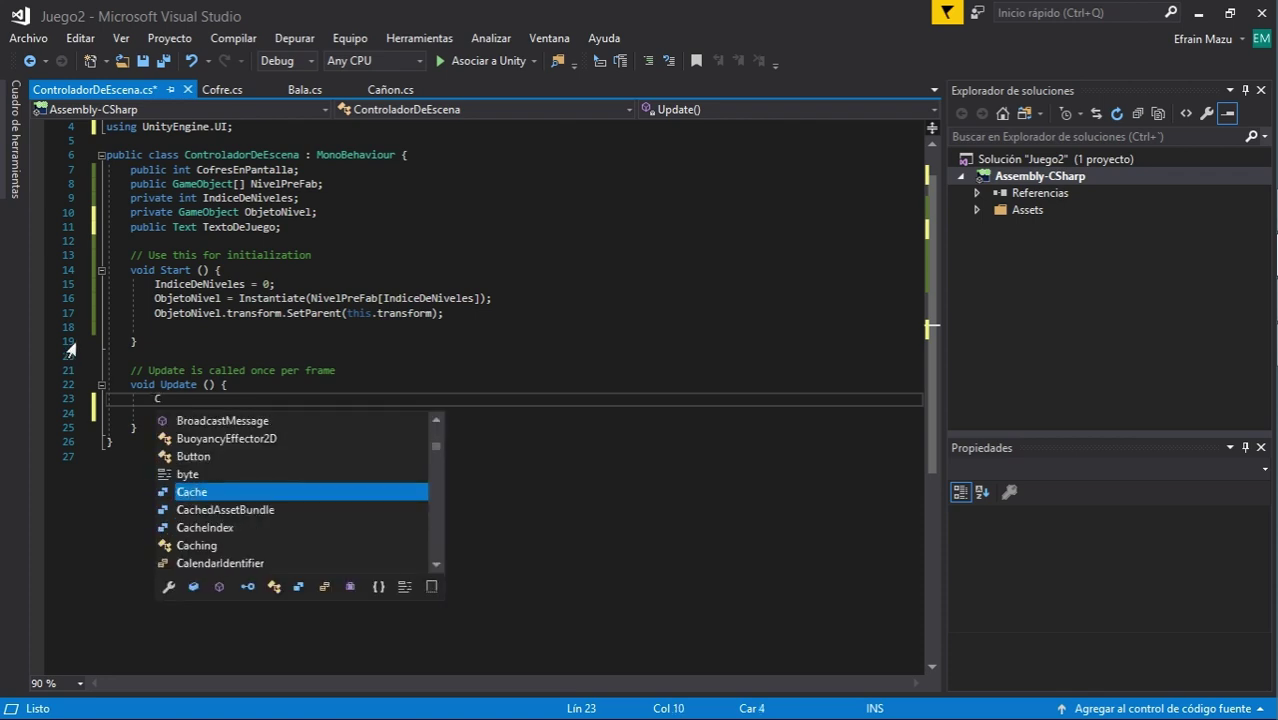
key(BackSpace)
text(cof)
key(Down)
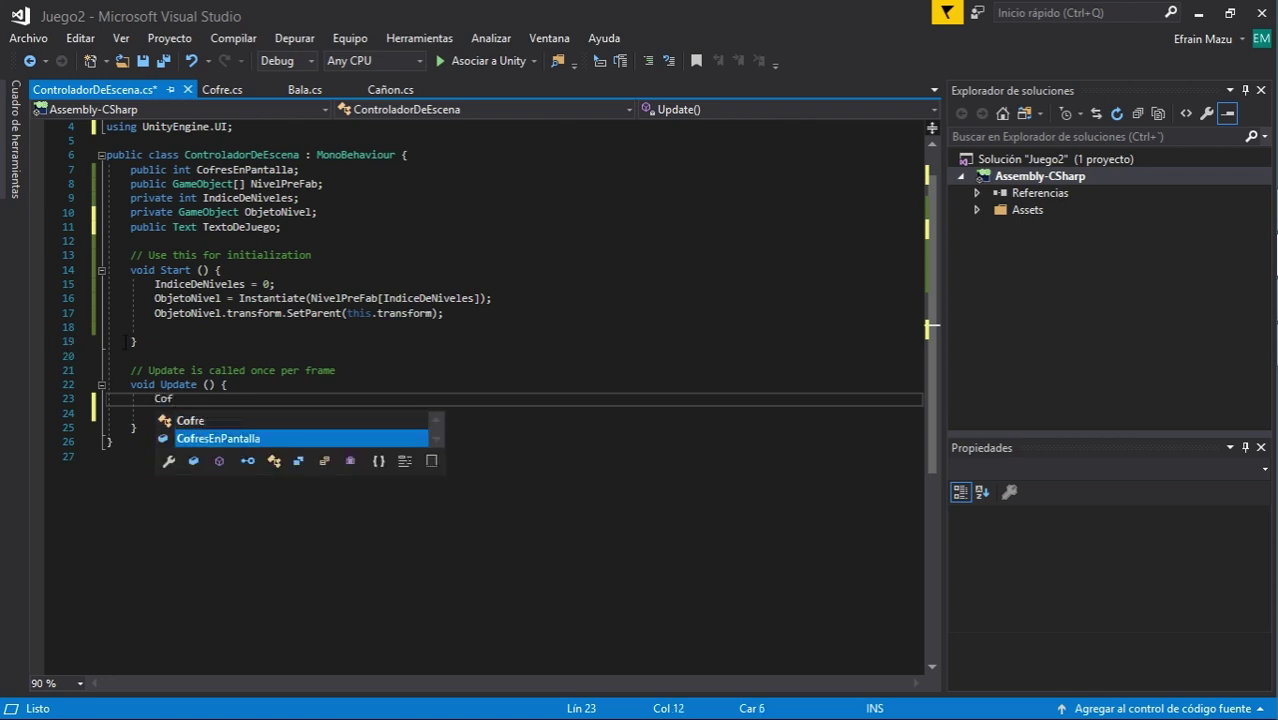
key(Tab)
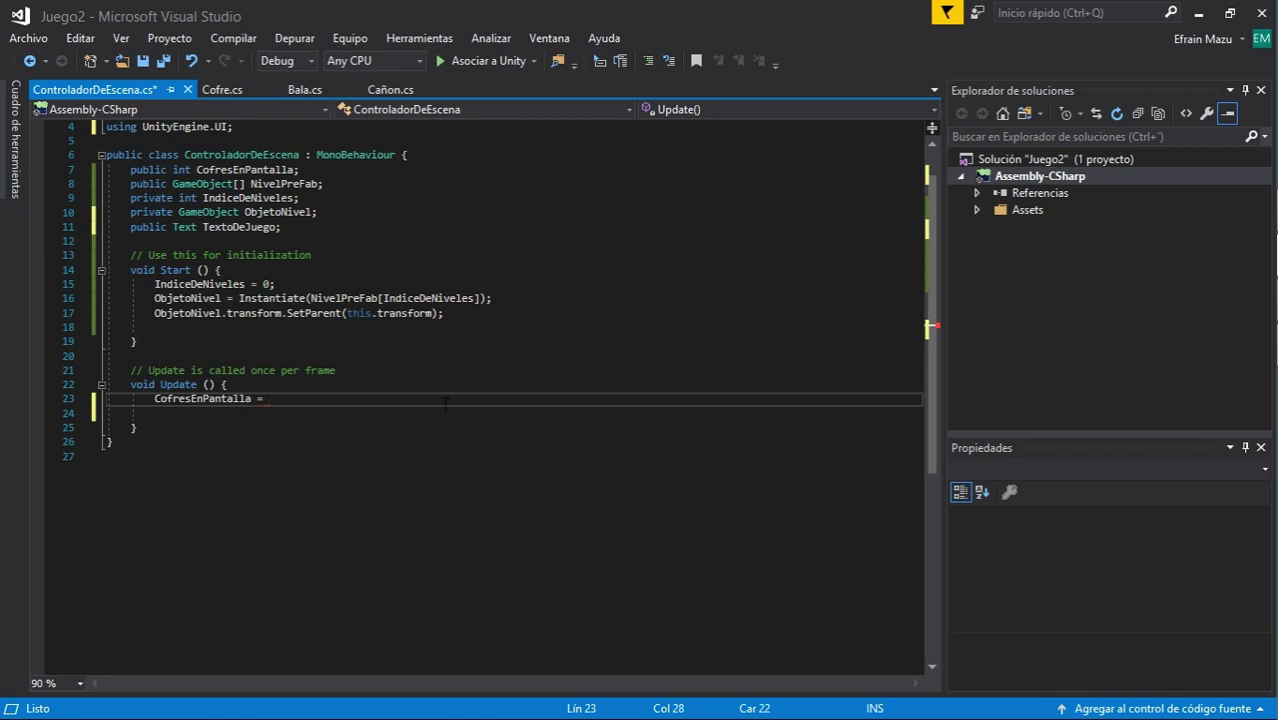
text(this.Ge)
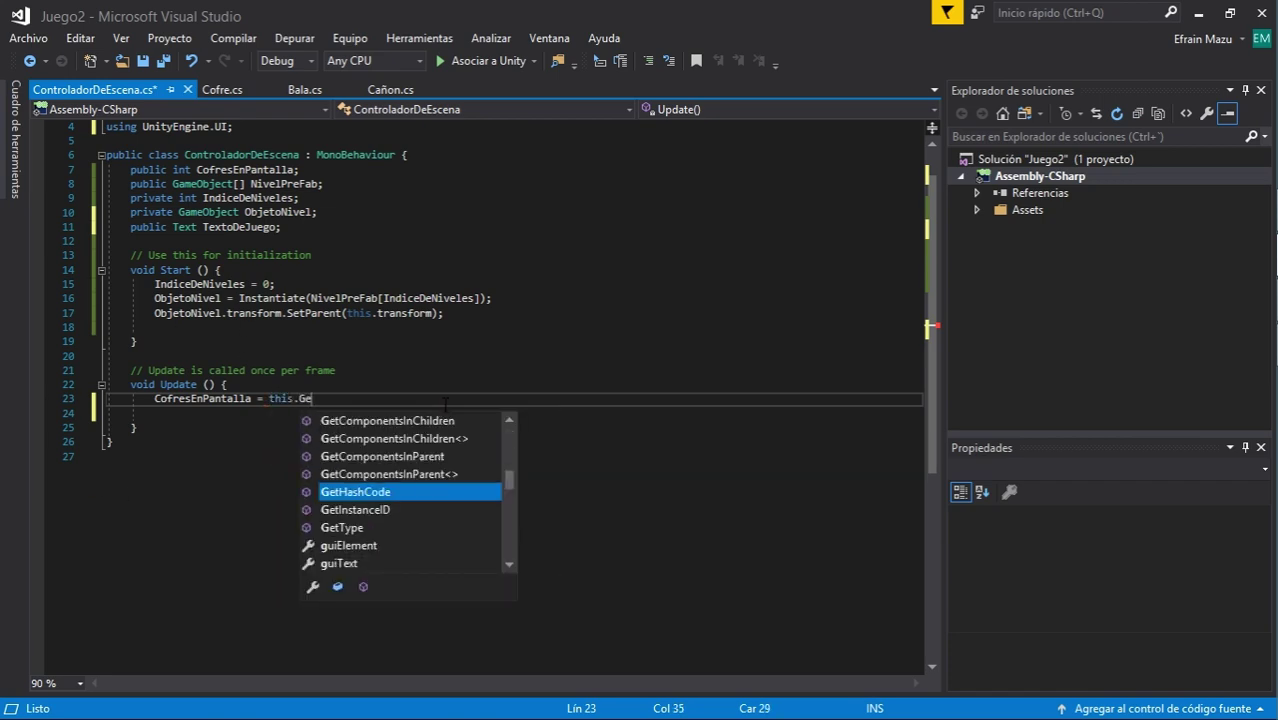
key(Up)
key(Up)
key(Up)
key(Up)
key(Up)
key(Tab)
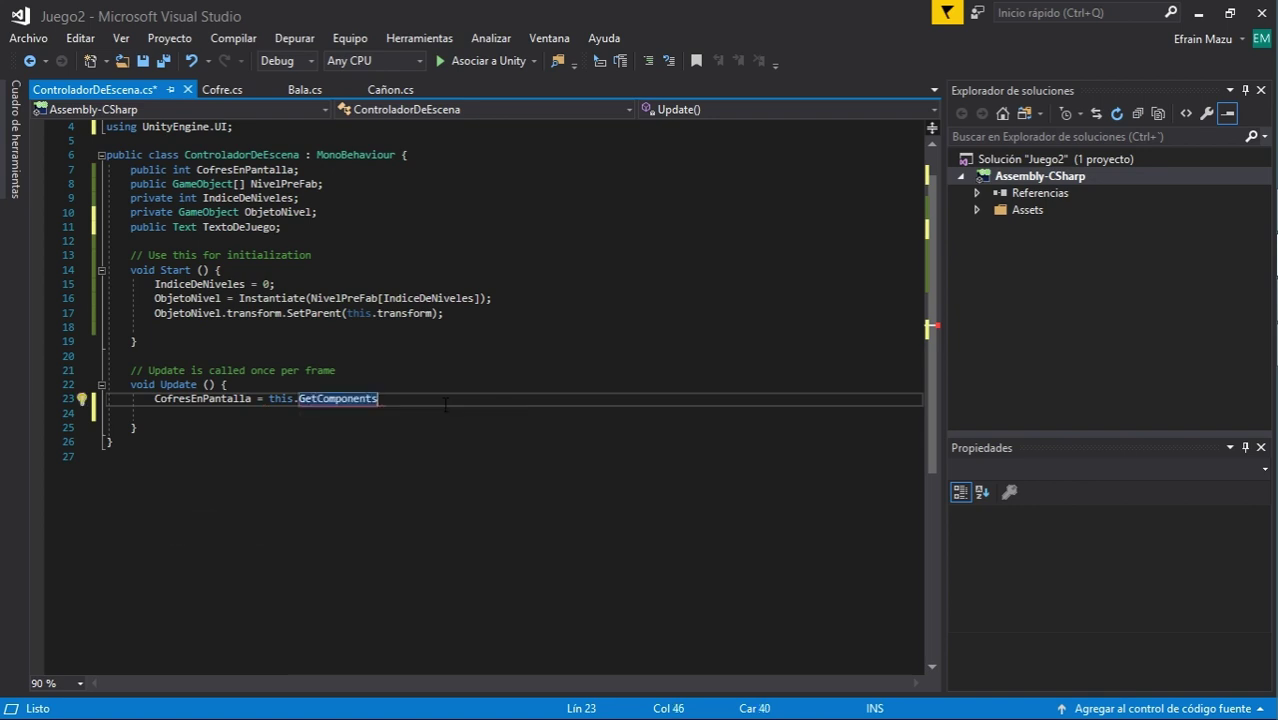
key(BackSpace)
key(BackSpace)
key(BackSpace)
key(BackSpace)
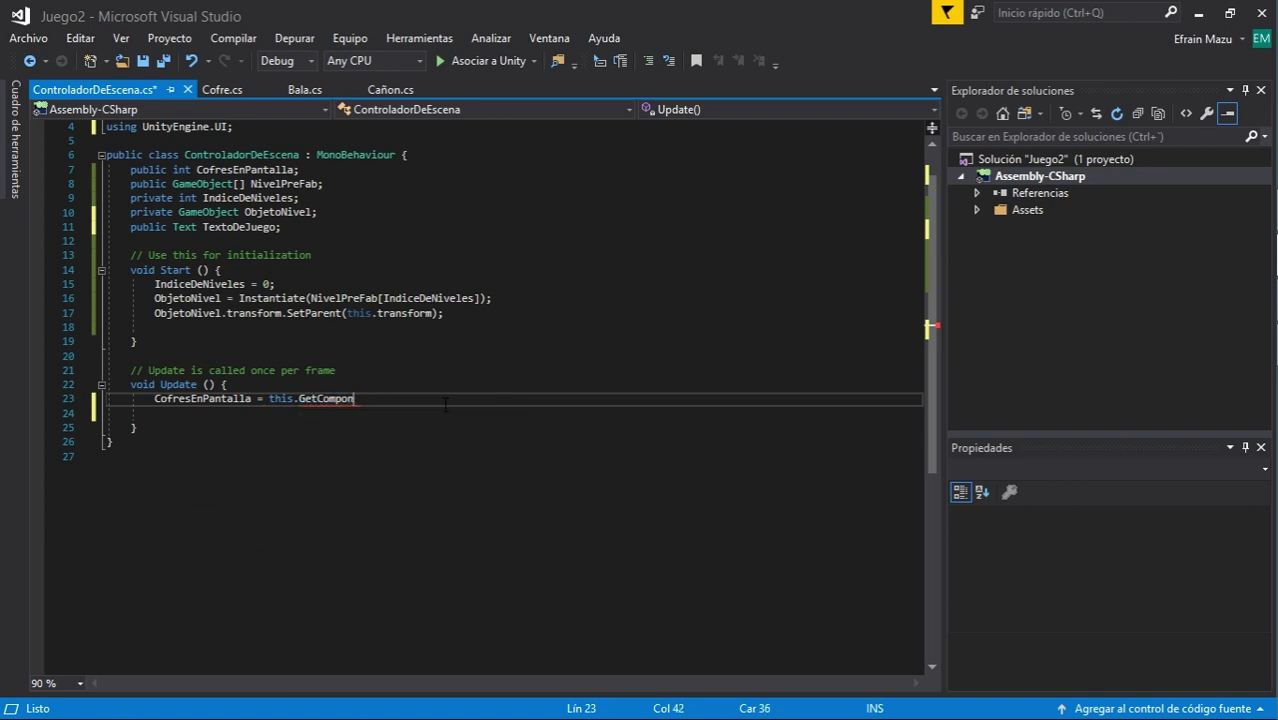
key(BackSpace)
key(BackSpace)
key(BackSpace)
key(BackSpace)
key(BackSpace)
text(Get)
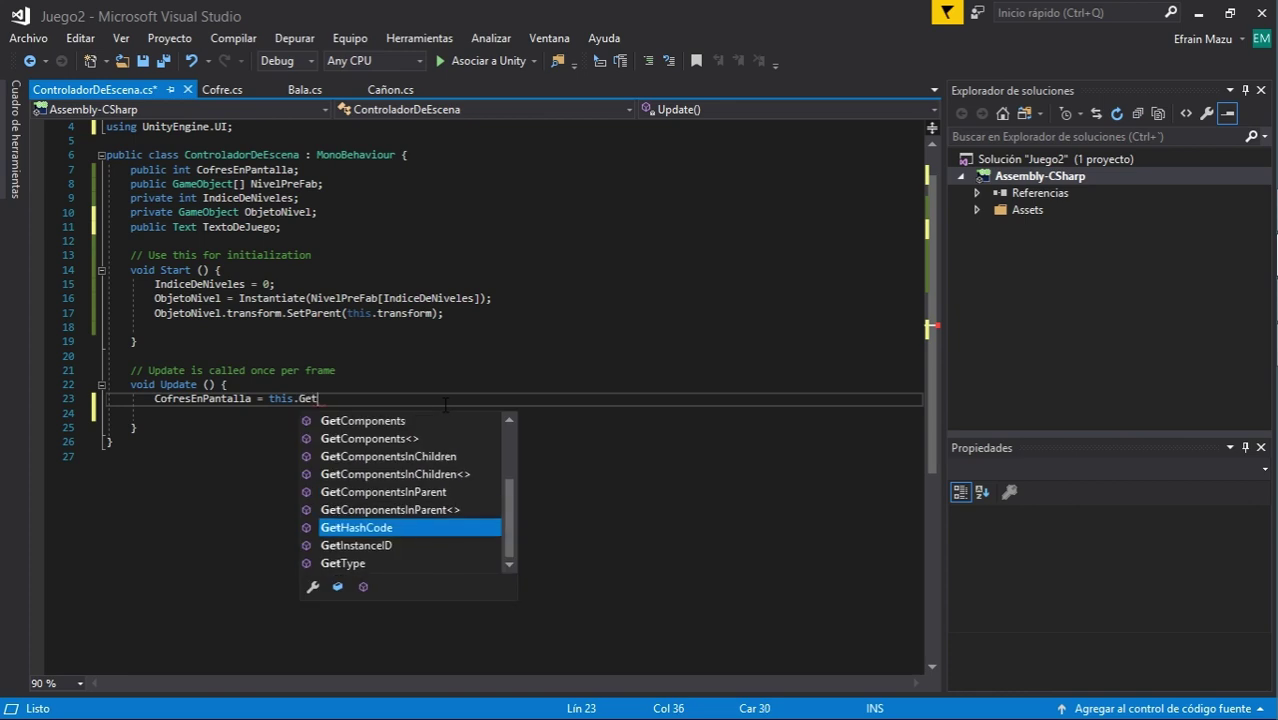
key(Up)
key(Up)
key(Up)
key(Up)
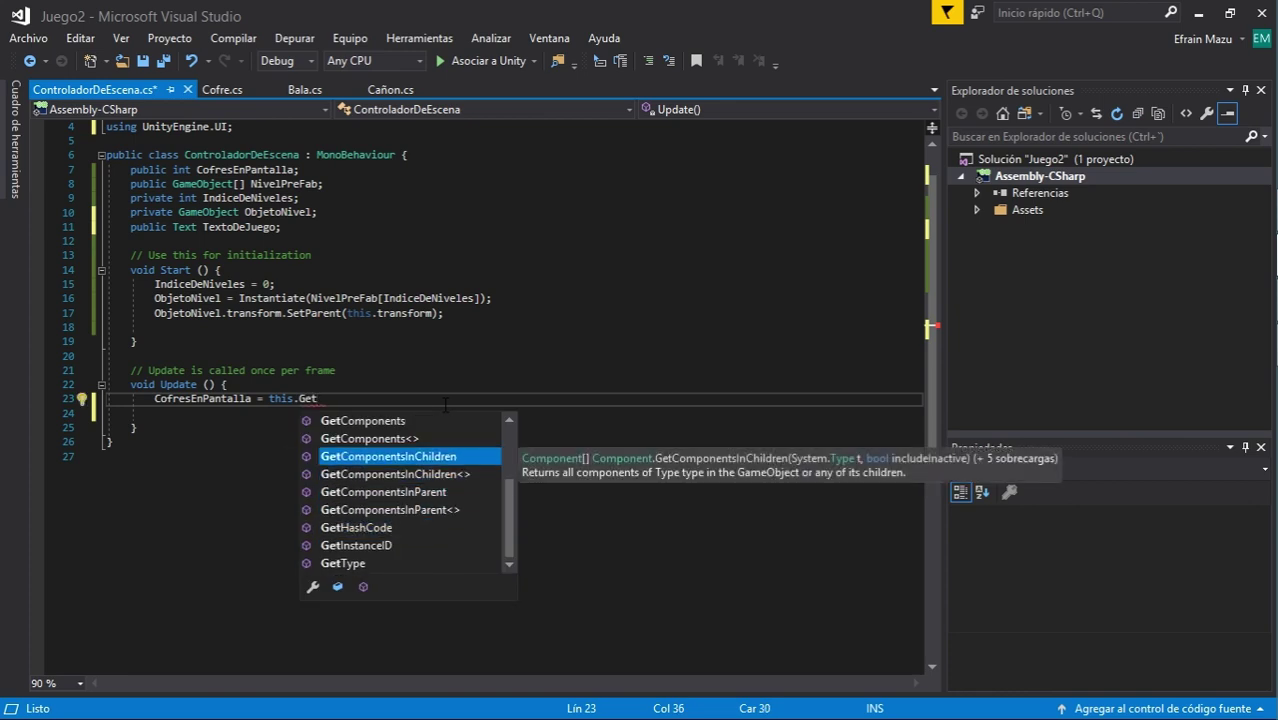
key(Tab)
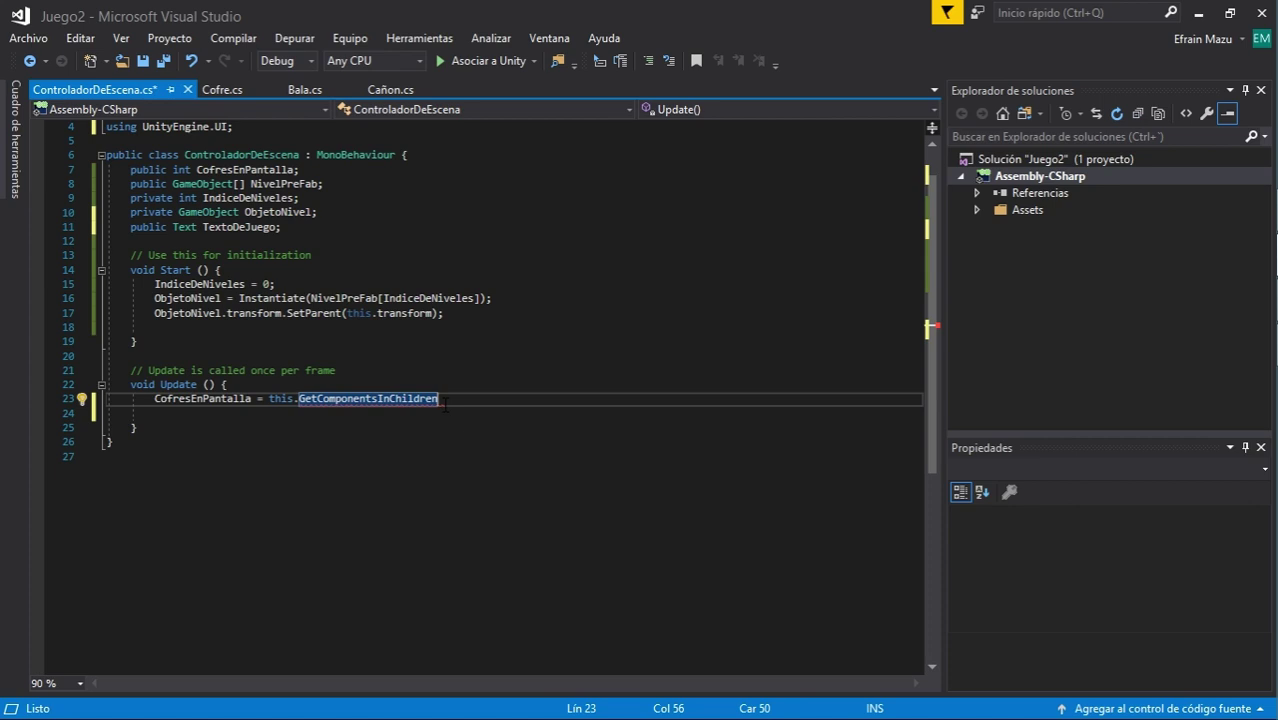
Finish the statement as <Cofre>().Length; and add blank lines below it
text(<Cofre)
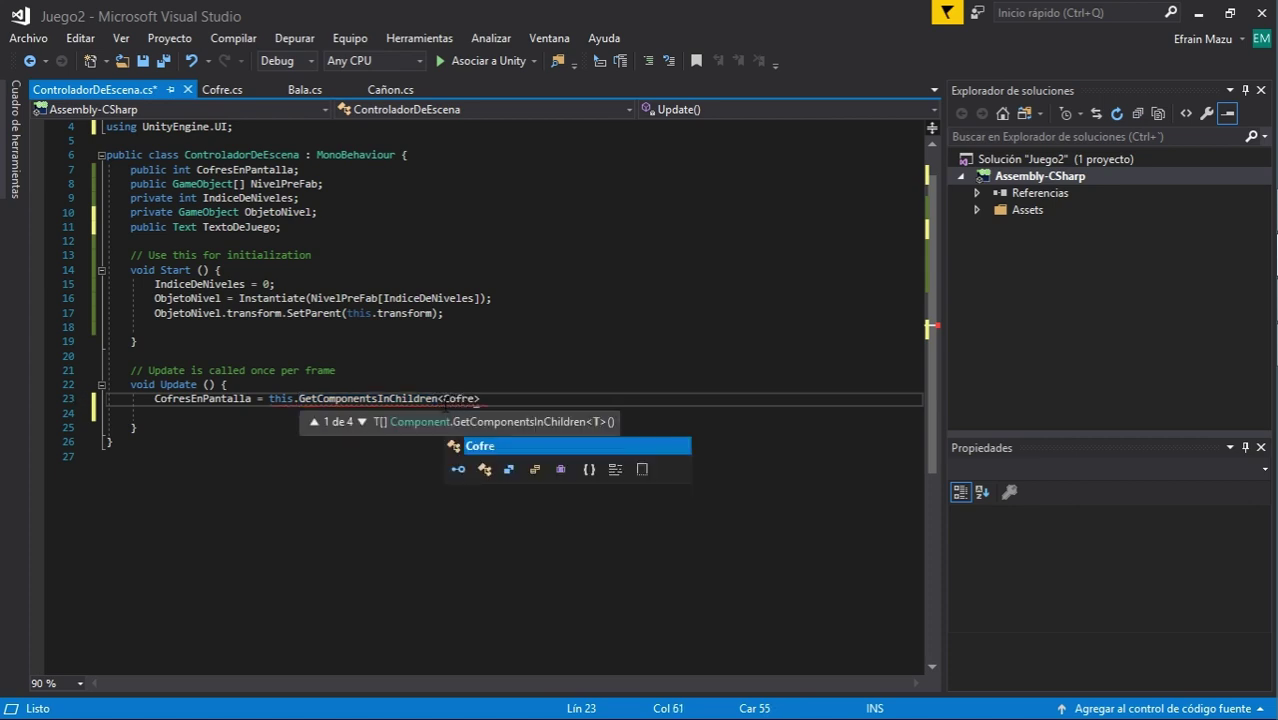
text(>)
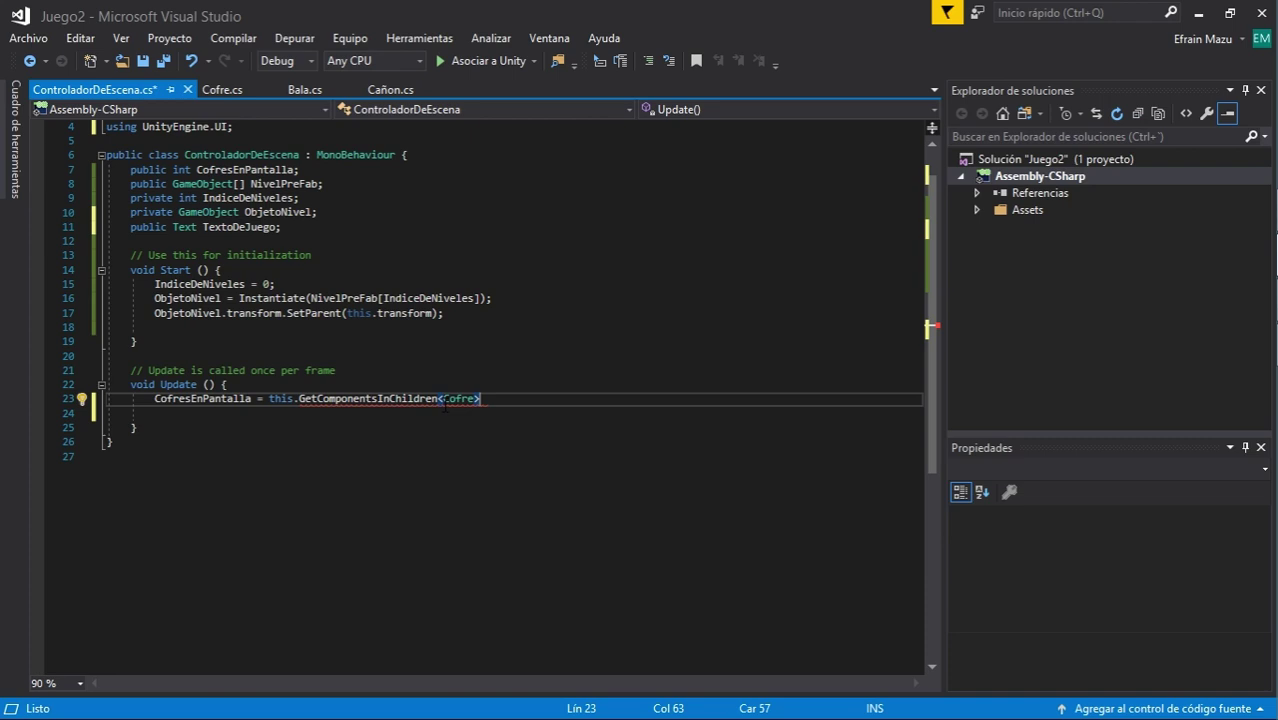
text(.)
text(le)
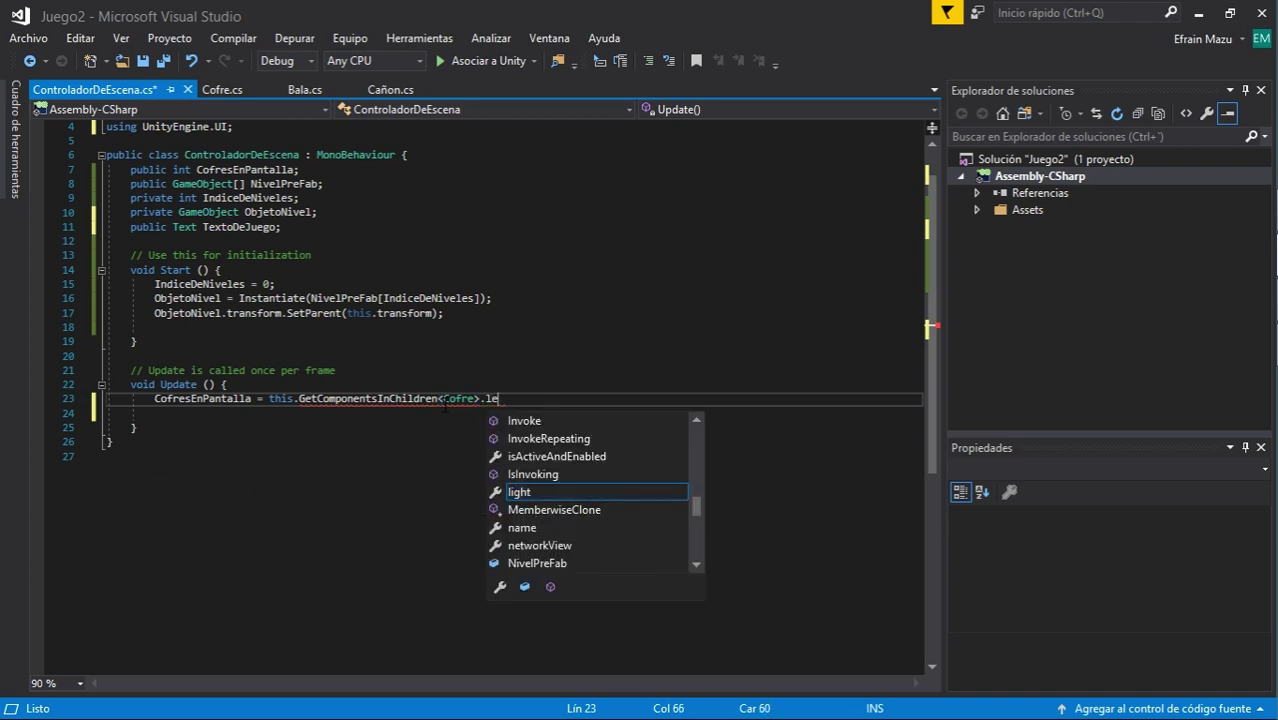
text(nght)
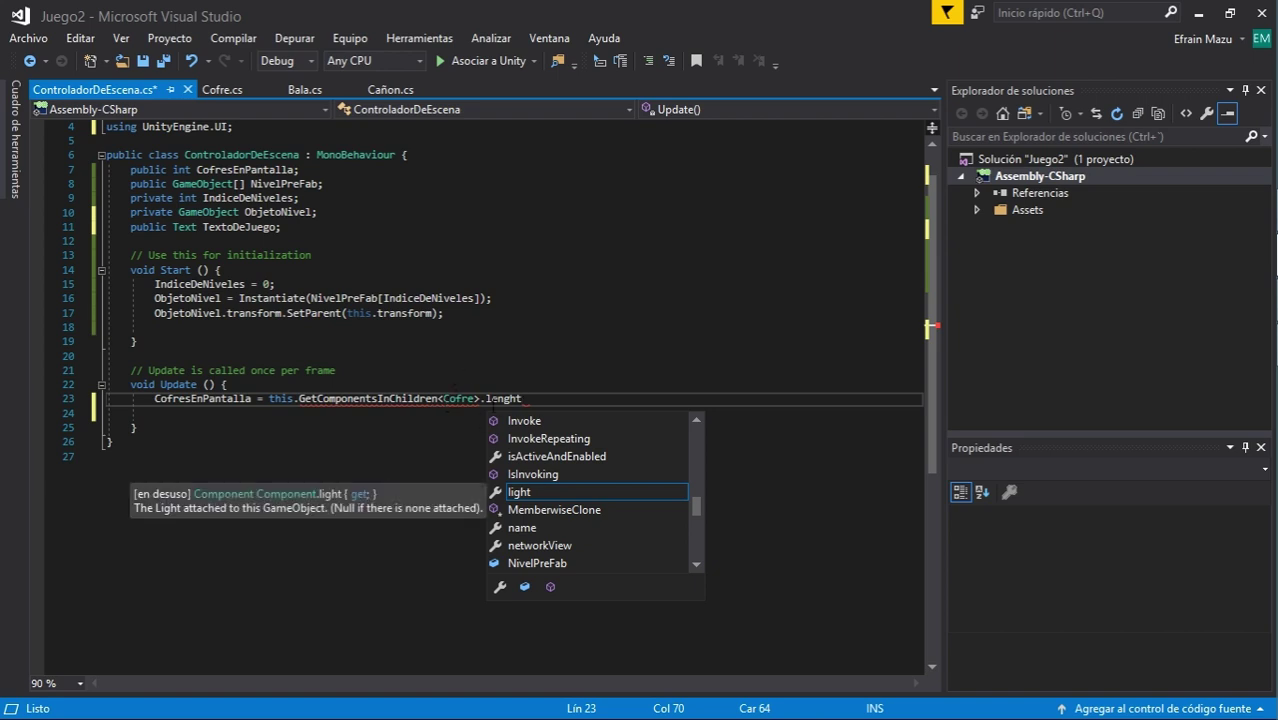
key(Left)
key(Left)
key(Left)
key(Left)
key(Left)
key(Left)
key(Left)
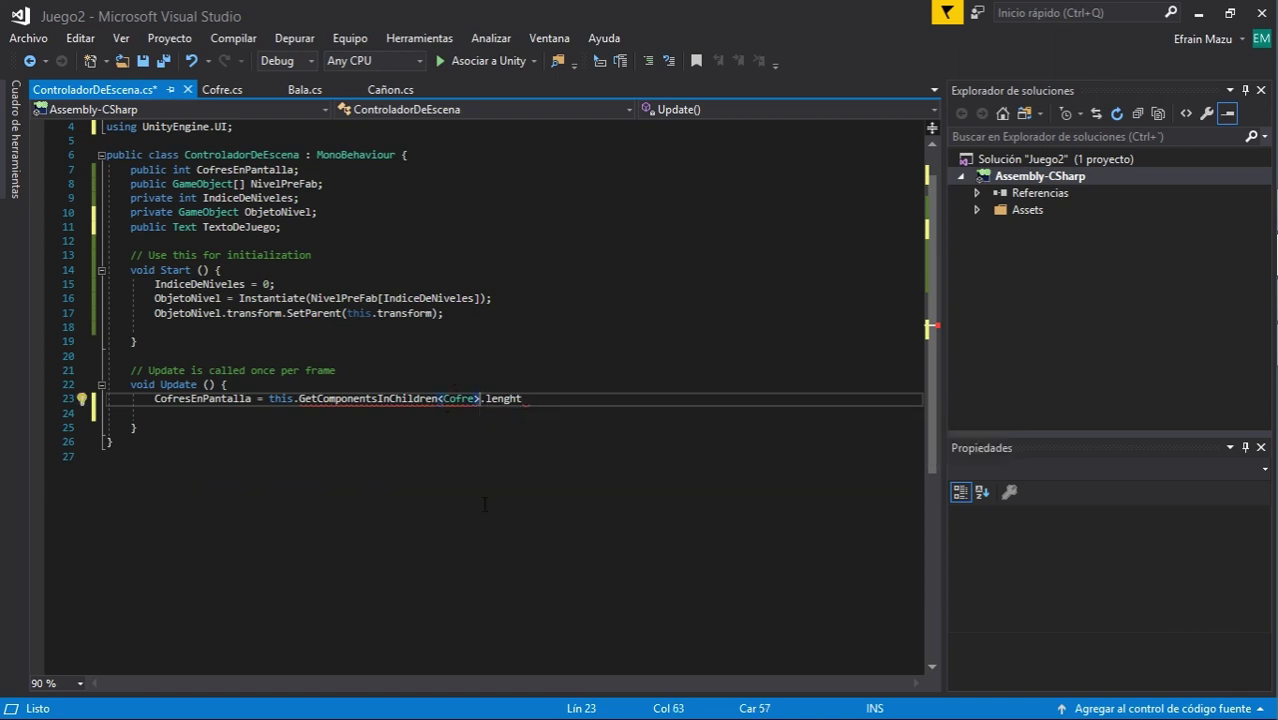
text(()
text())
click(556, 394)
key(BackSpace)
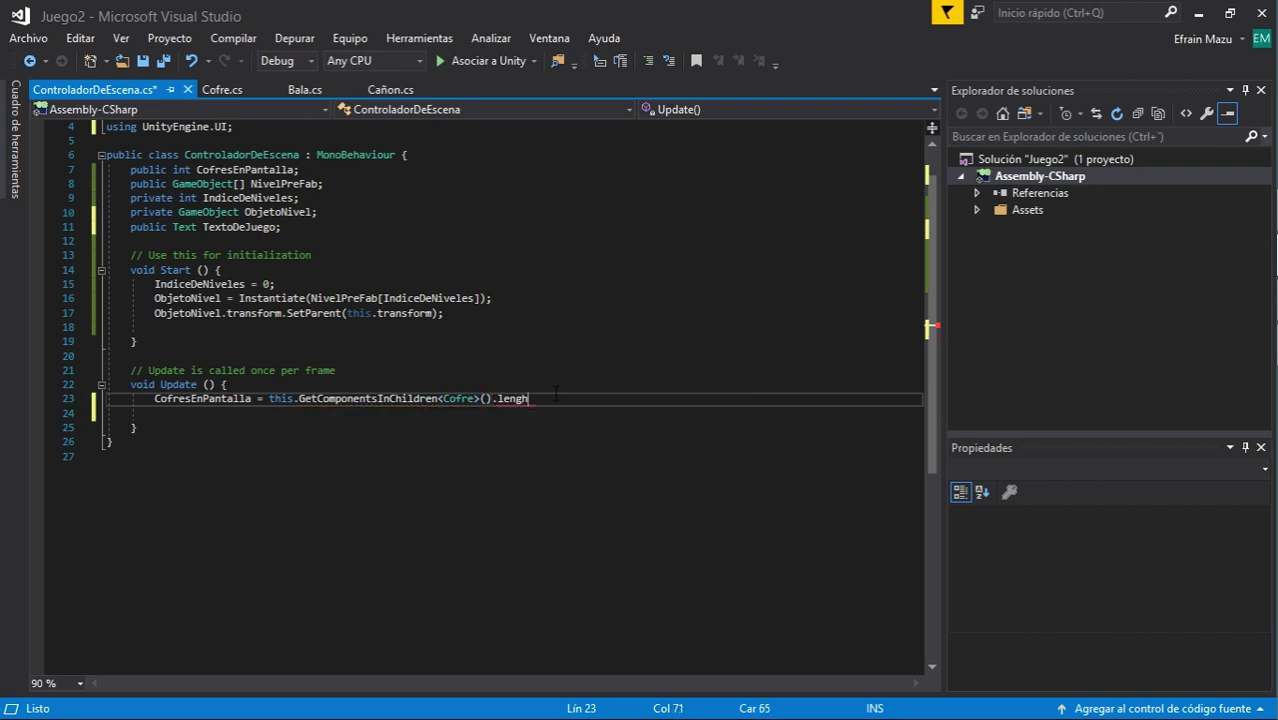
key(BackSpace)
key(BackSpace)
key(BackSpace)
key(BackSpace)
key(BackSpace)
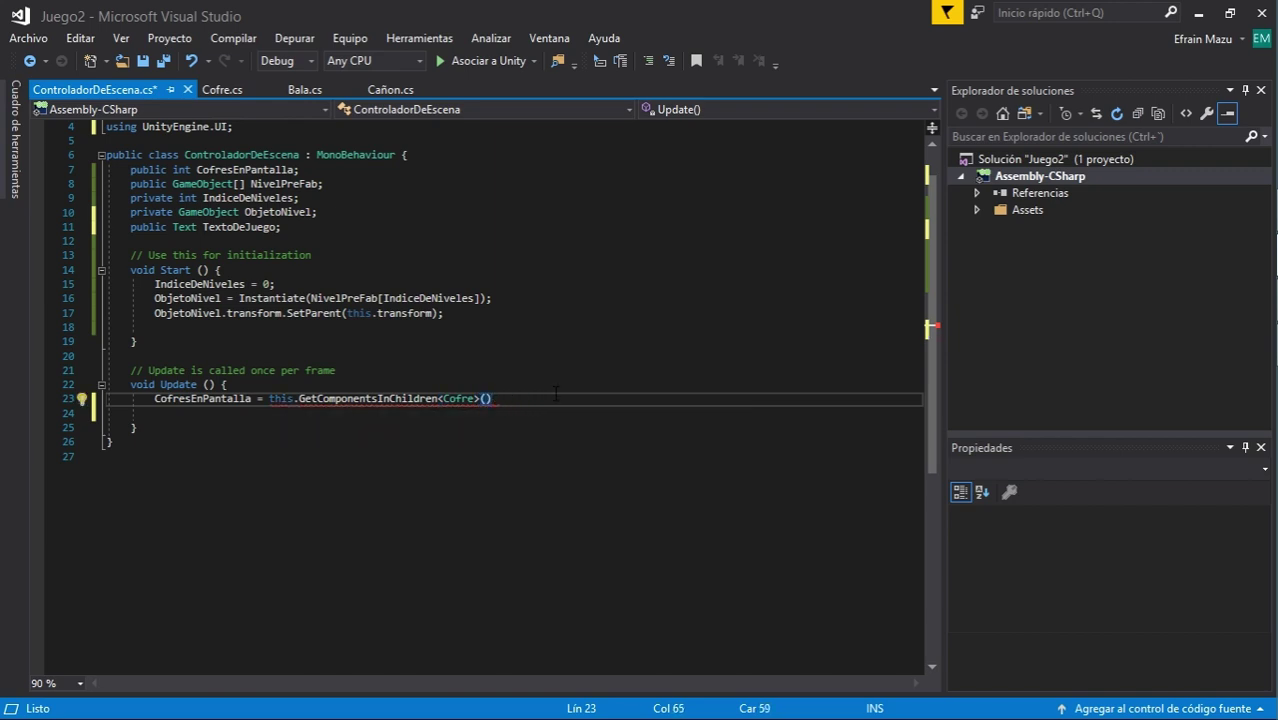
text(.len)
key(Tab)
text(;)
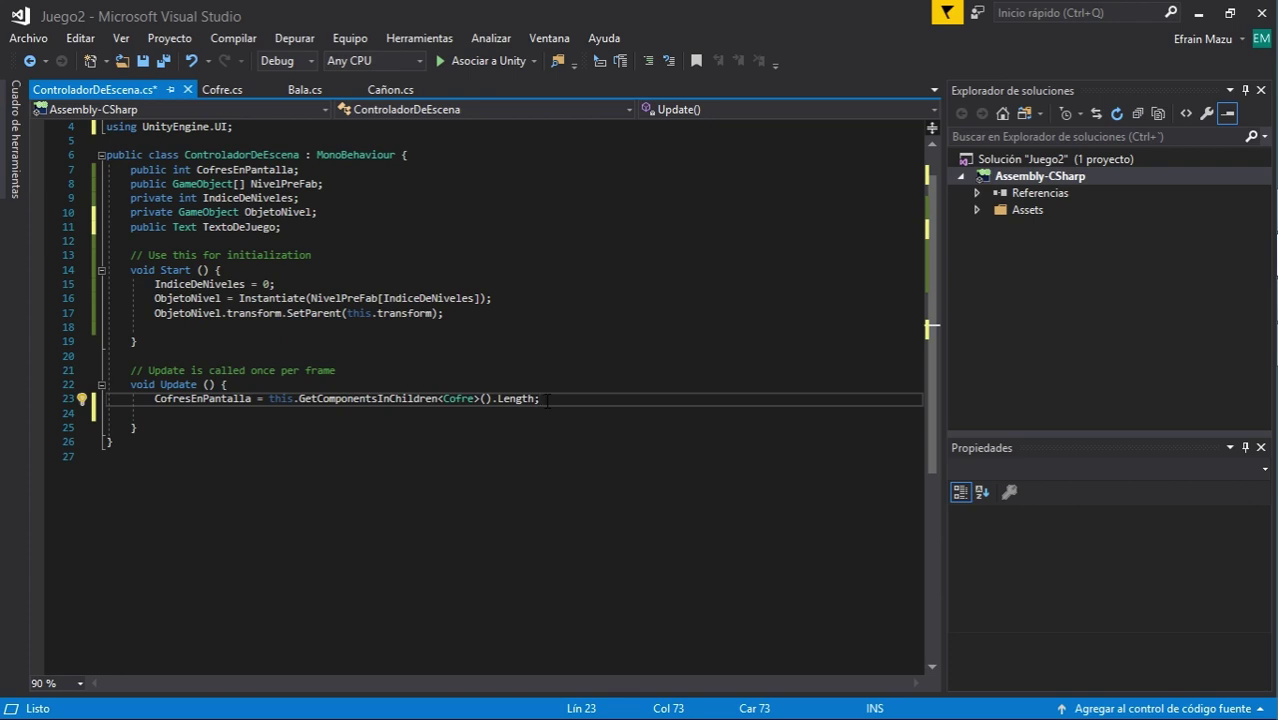
key(Return)
key(Return)
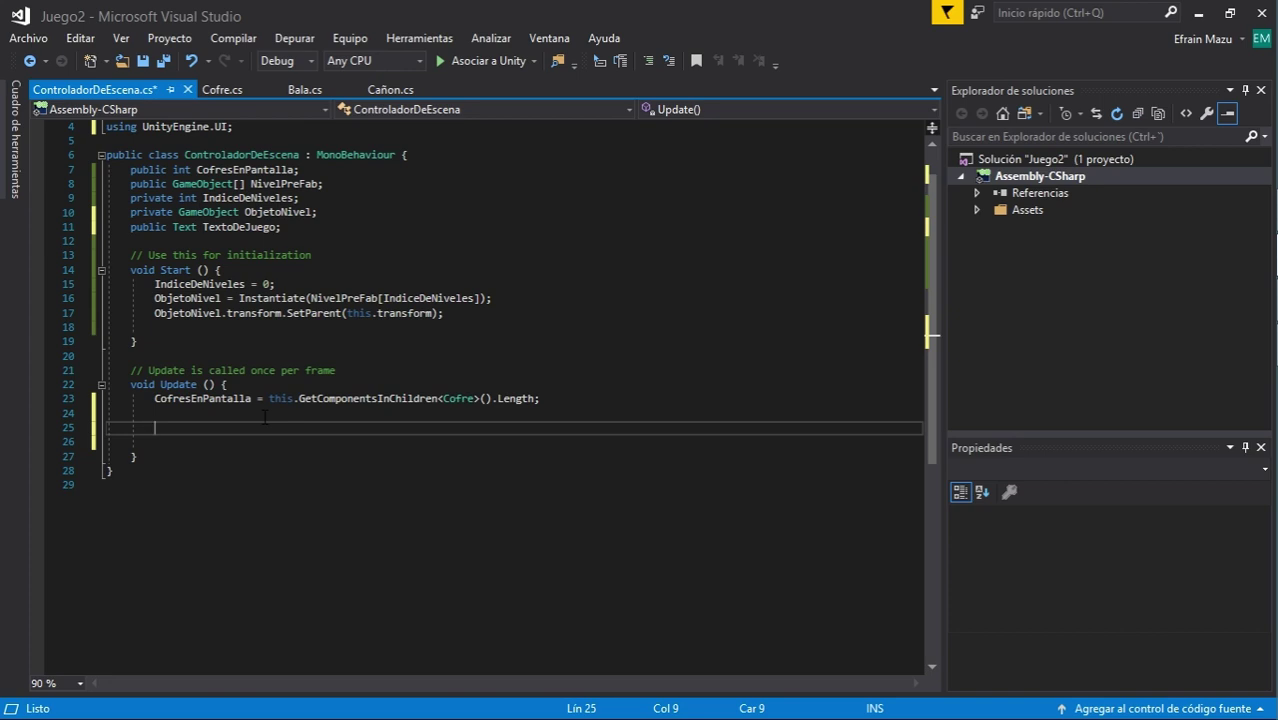
Write TextoDeJuego.text = "Nivel"+(IndiceDeNiveles+1)+ and continue on an indented new line
text(Tex)
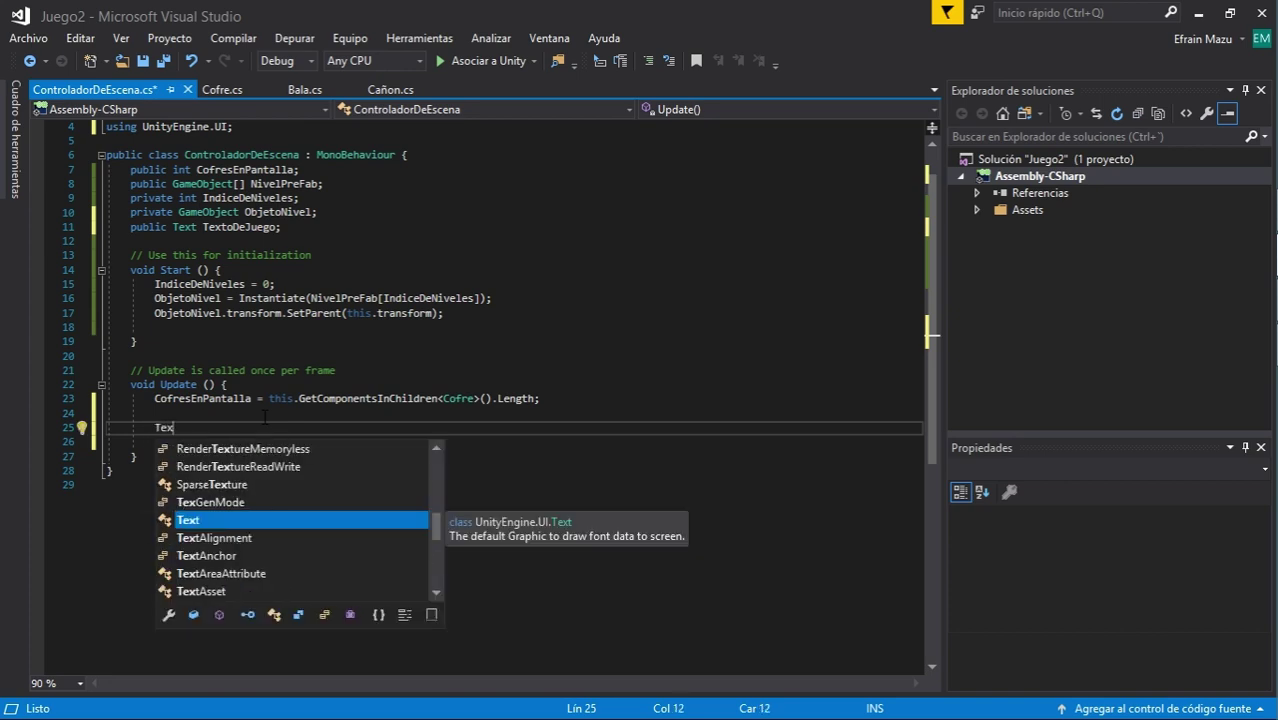
text(to)
key(Tab)
text(.t)
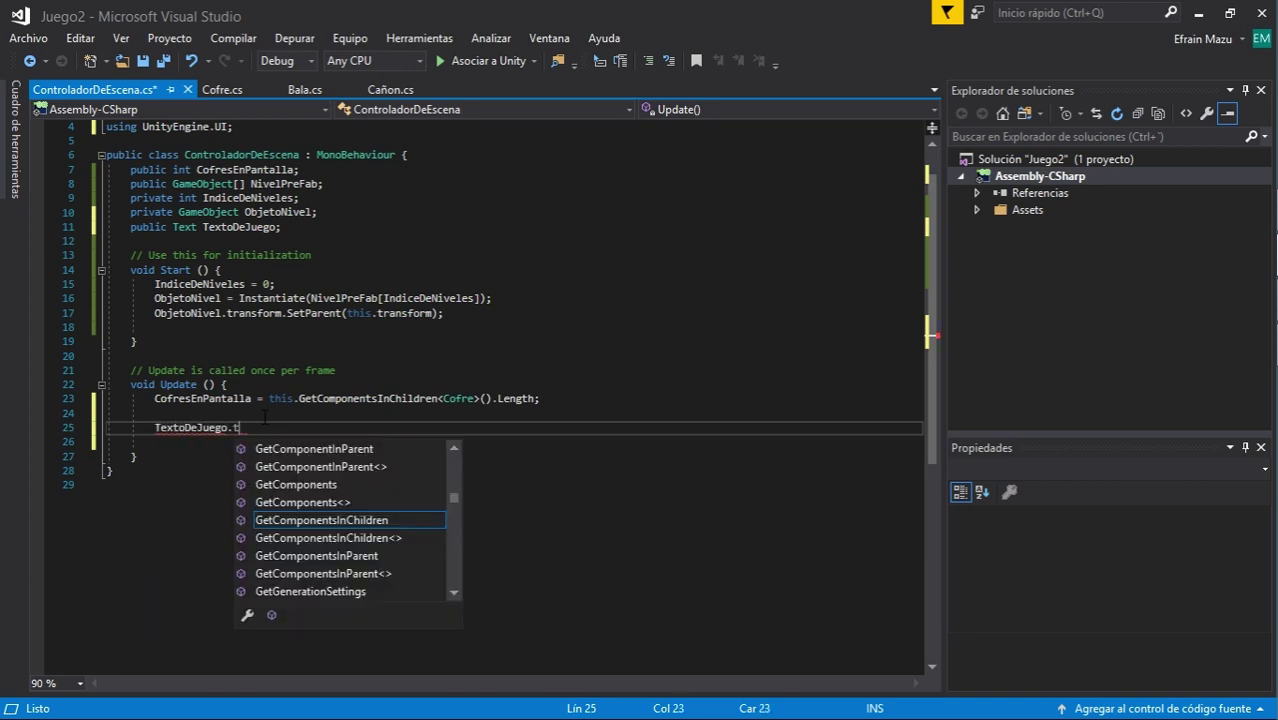
text(ext = )
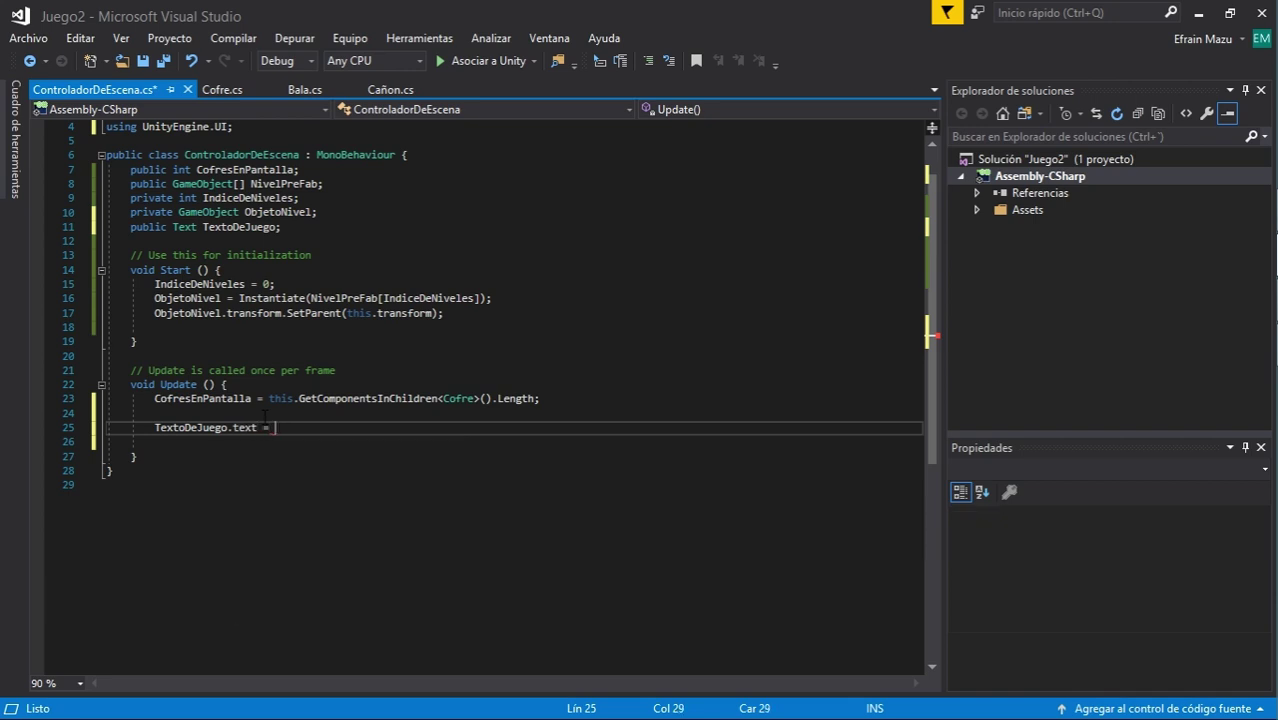
text("Nivel"+(In)
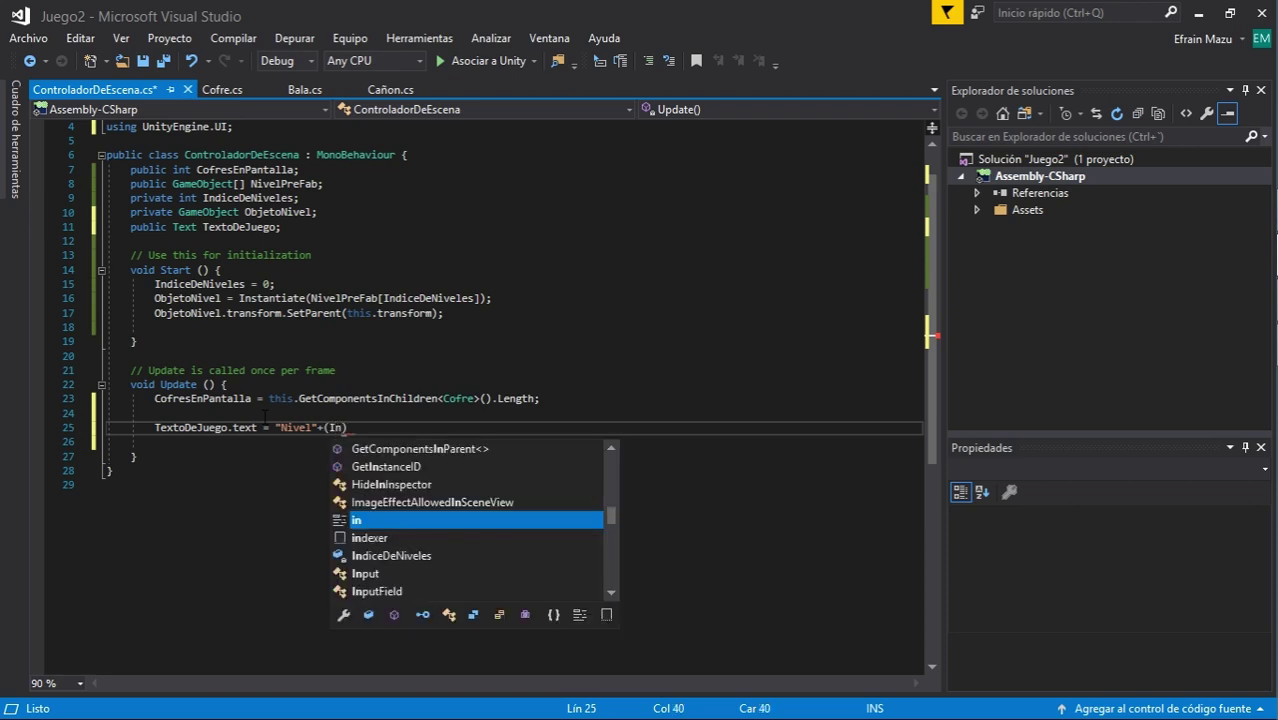
text(dic)
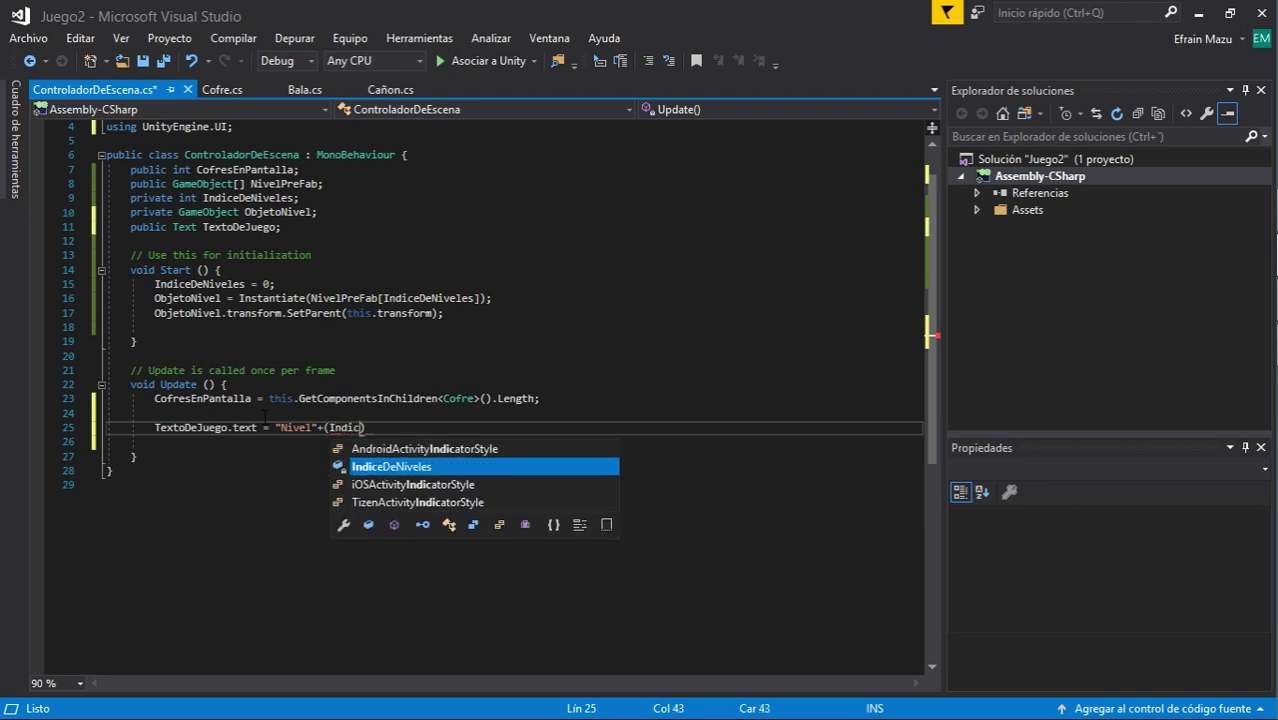
text(e)
key(Tab)
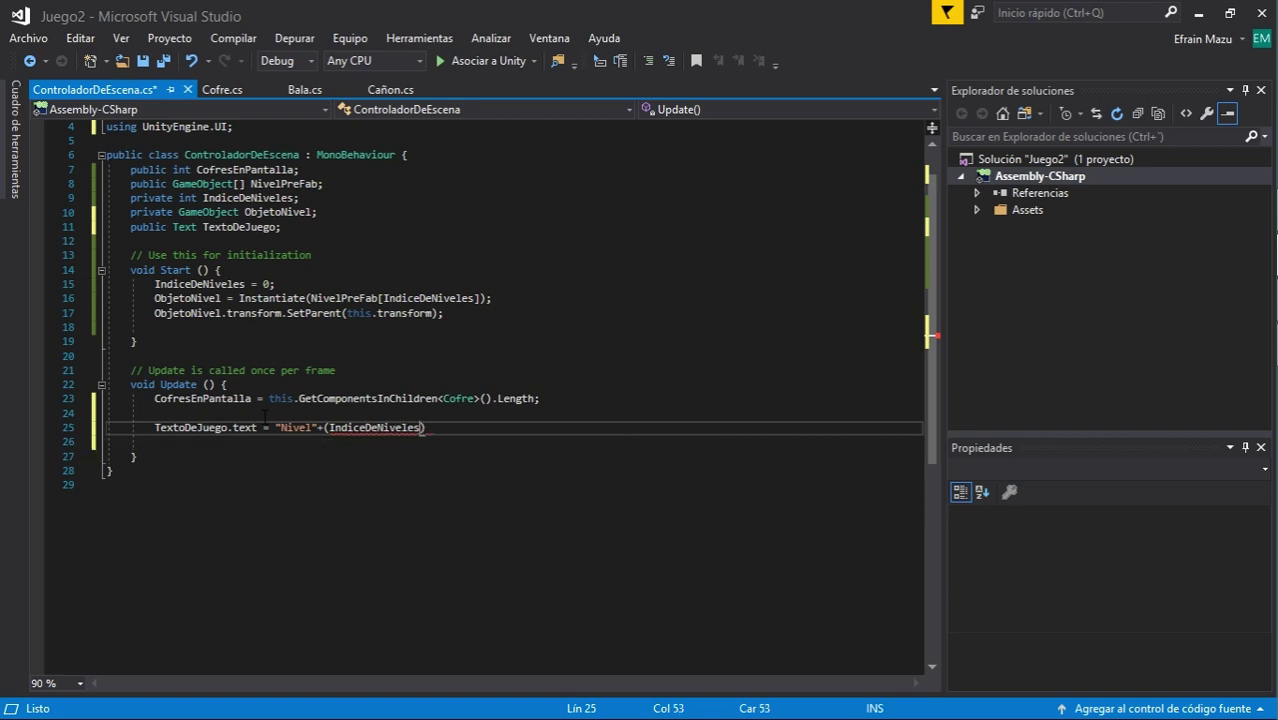
text(+1)
text()+)
key(Return)
key(Tab)
key(Tab)
key(Tab)
key(Tab)
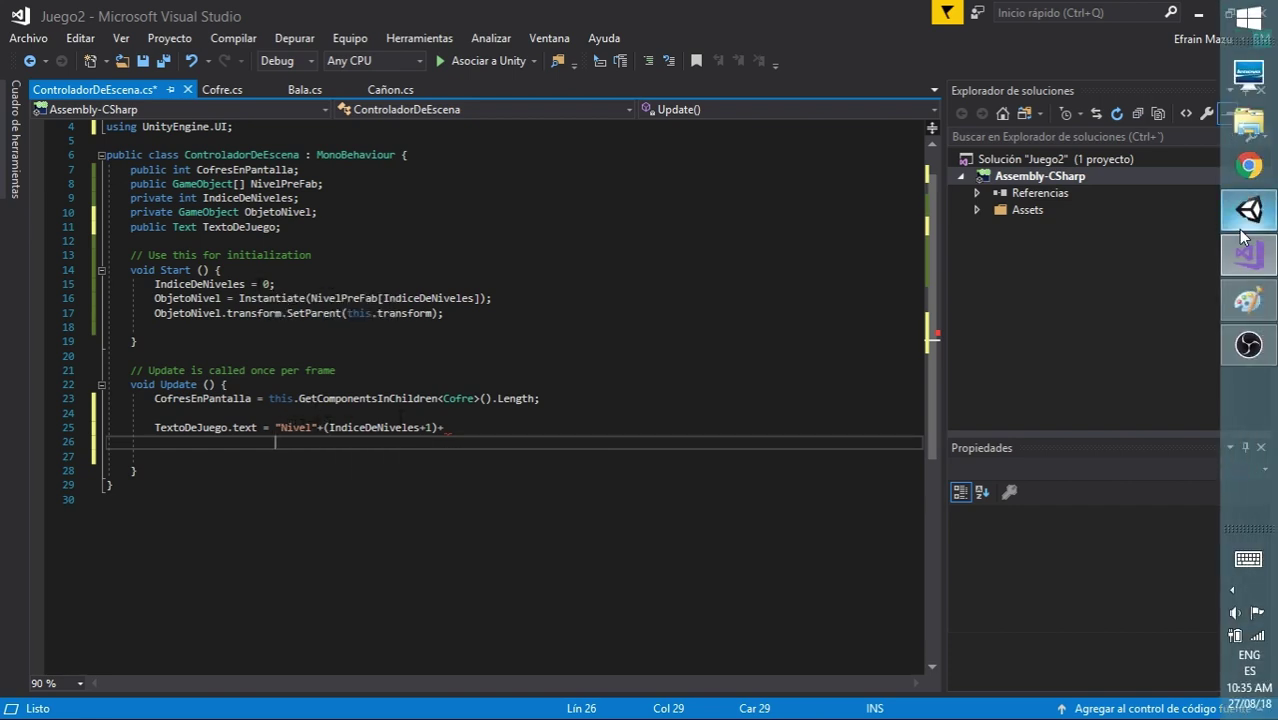
click(1248, 300)
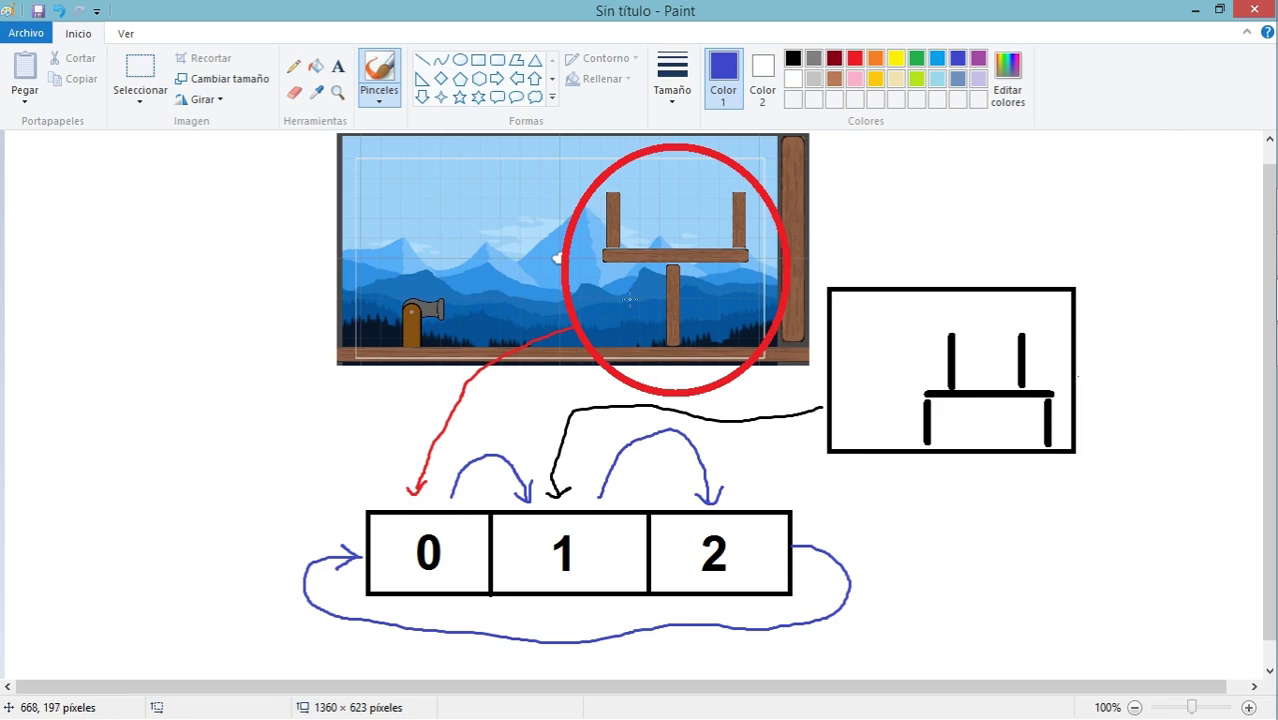
mouse_move(1276, 480)
click(1249, 209)
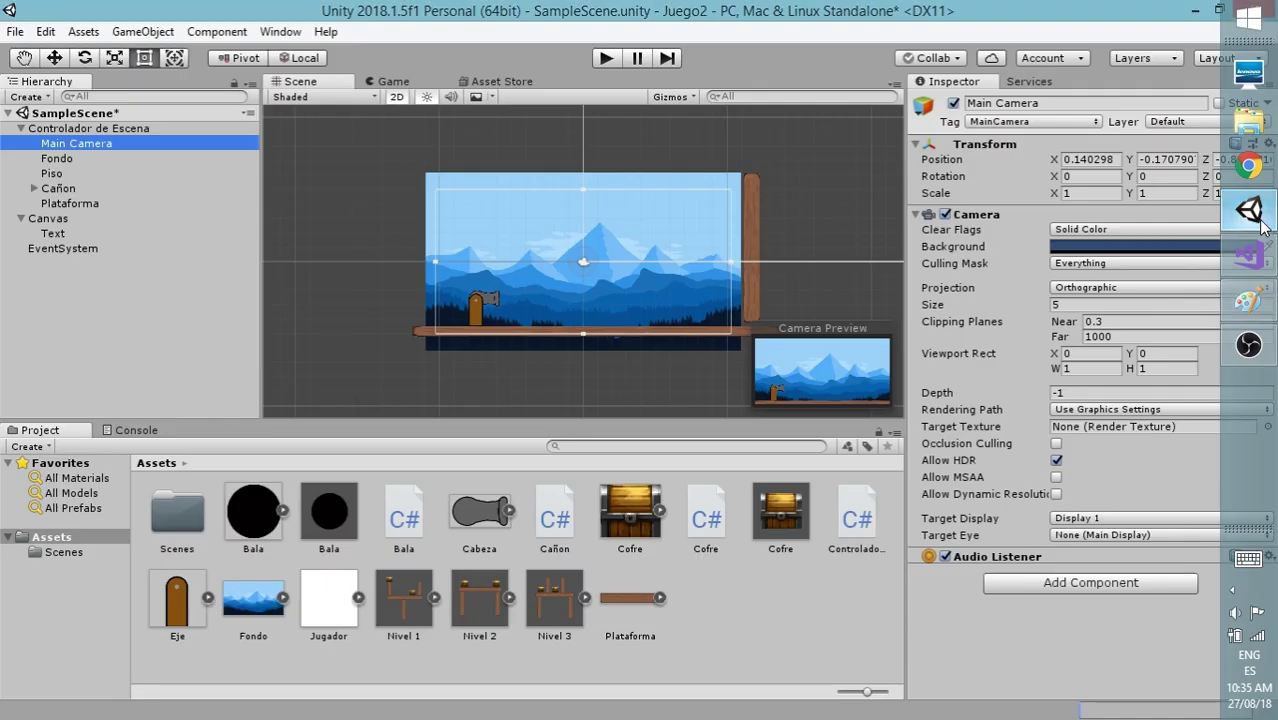
click(1252, 266)
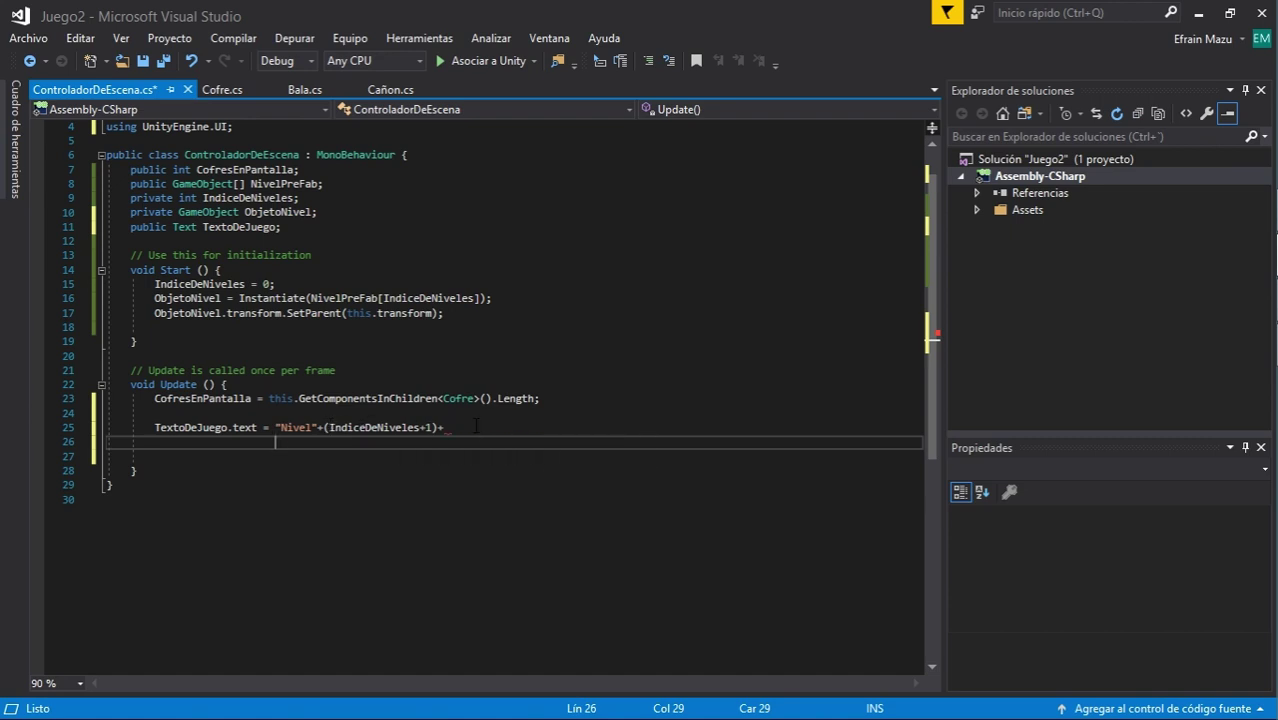
Append "\nDestruye todos los cofres"+ to the game text expression on a new line
text(")
text(\n)
key(Left)
key(Left)
key(Left)
key(Delete)
key(Delete)
key(Delete)
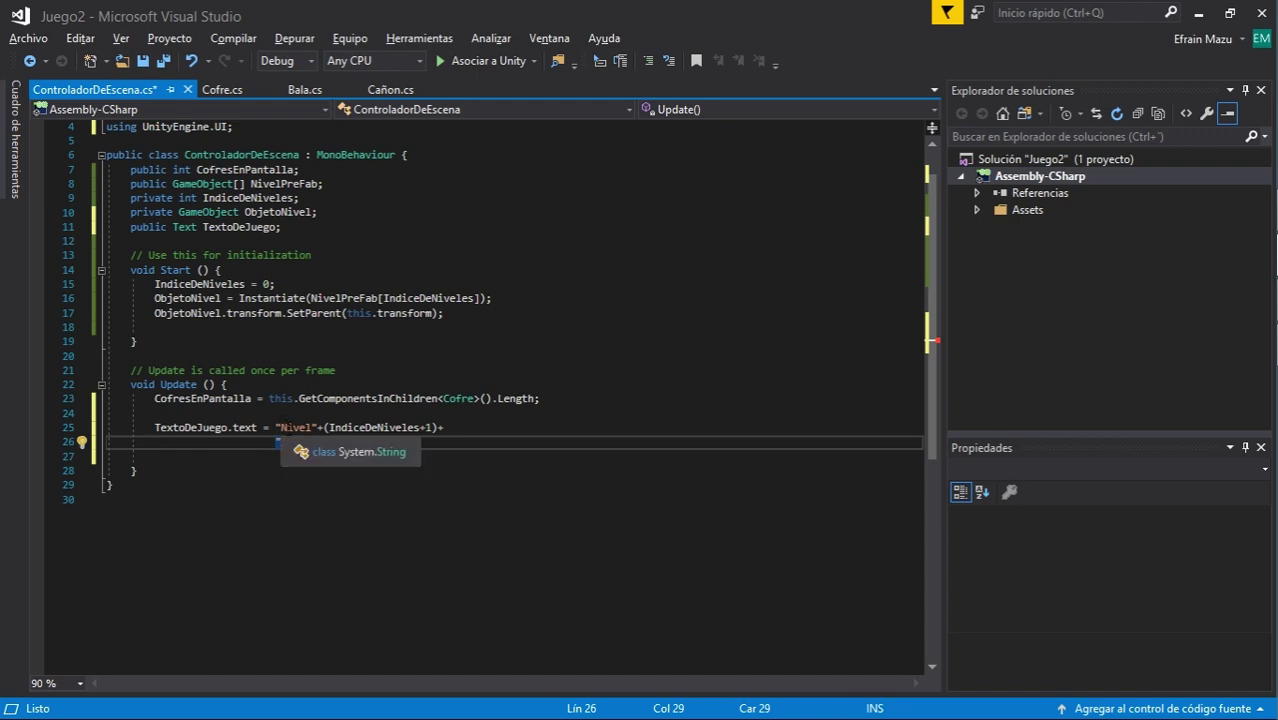
key(ctrl+z)
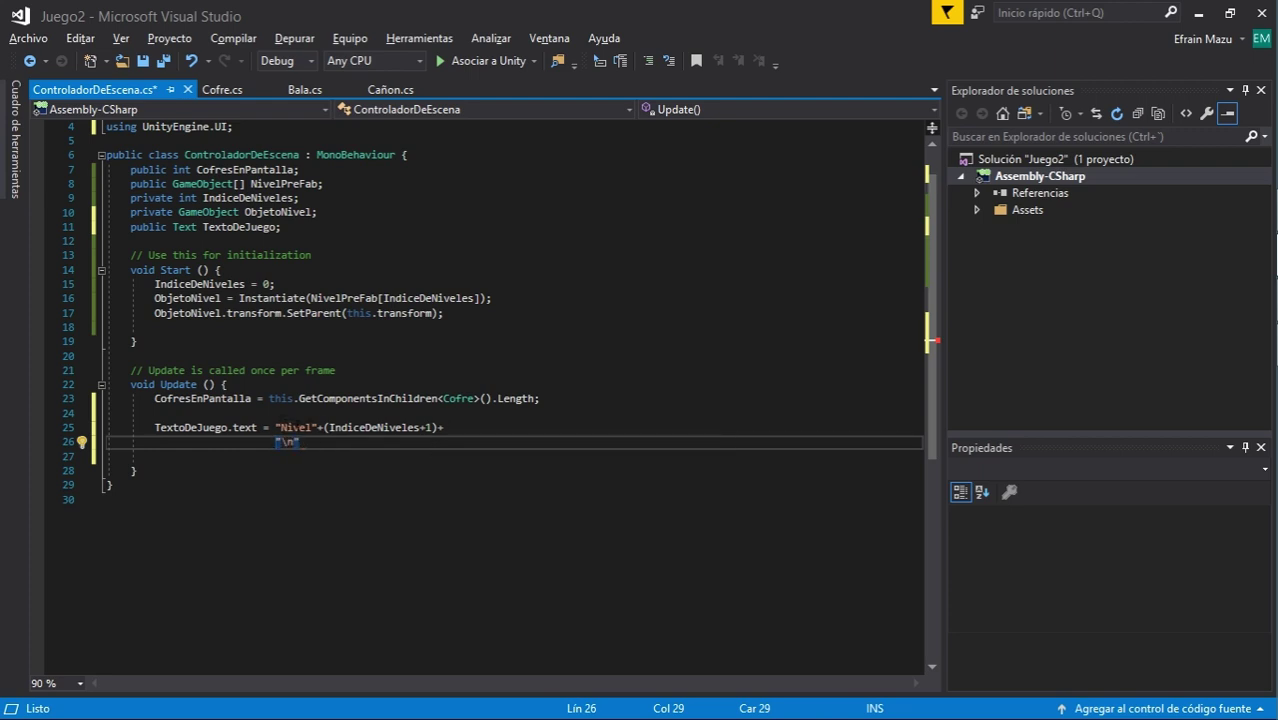
key(ctrl+z)
key(Right)
key(Right)
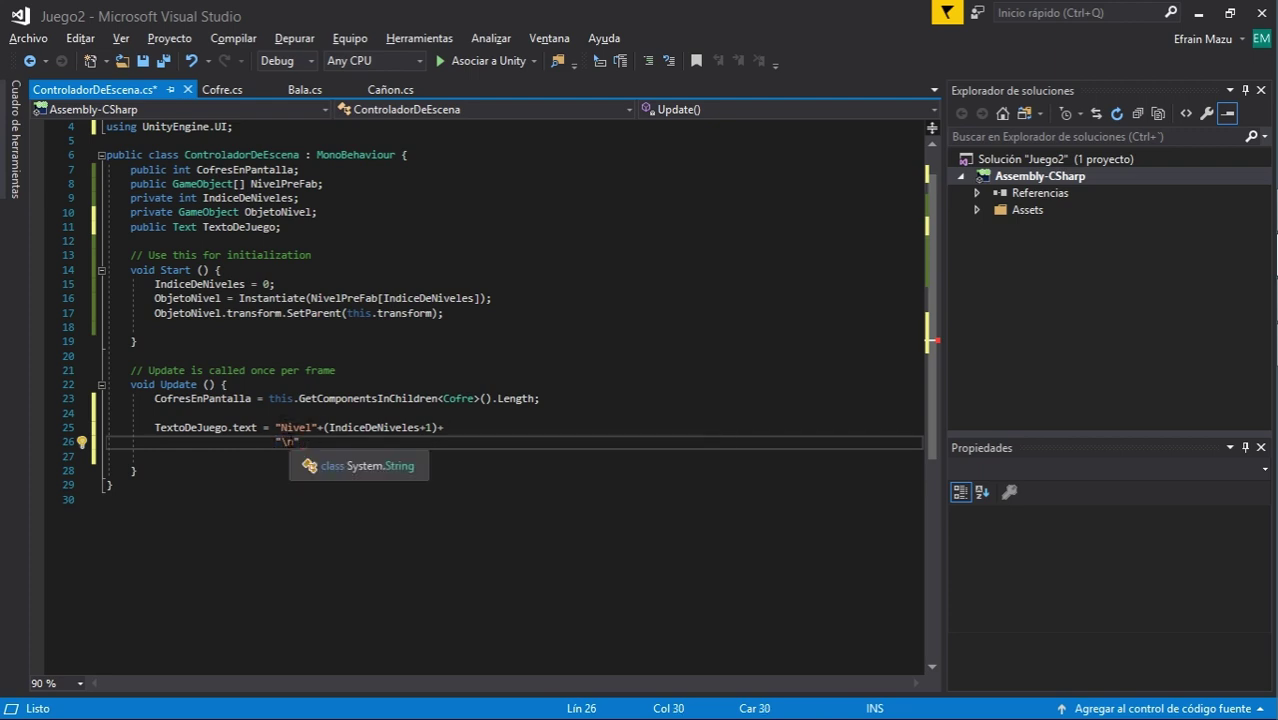
key(Left)
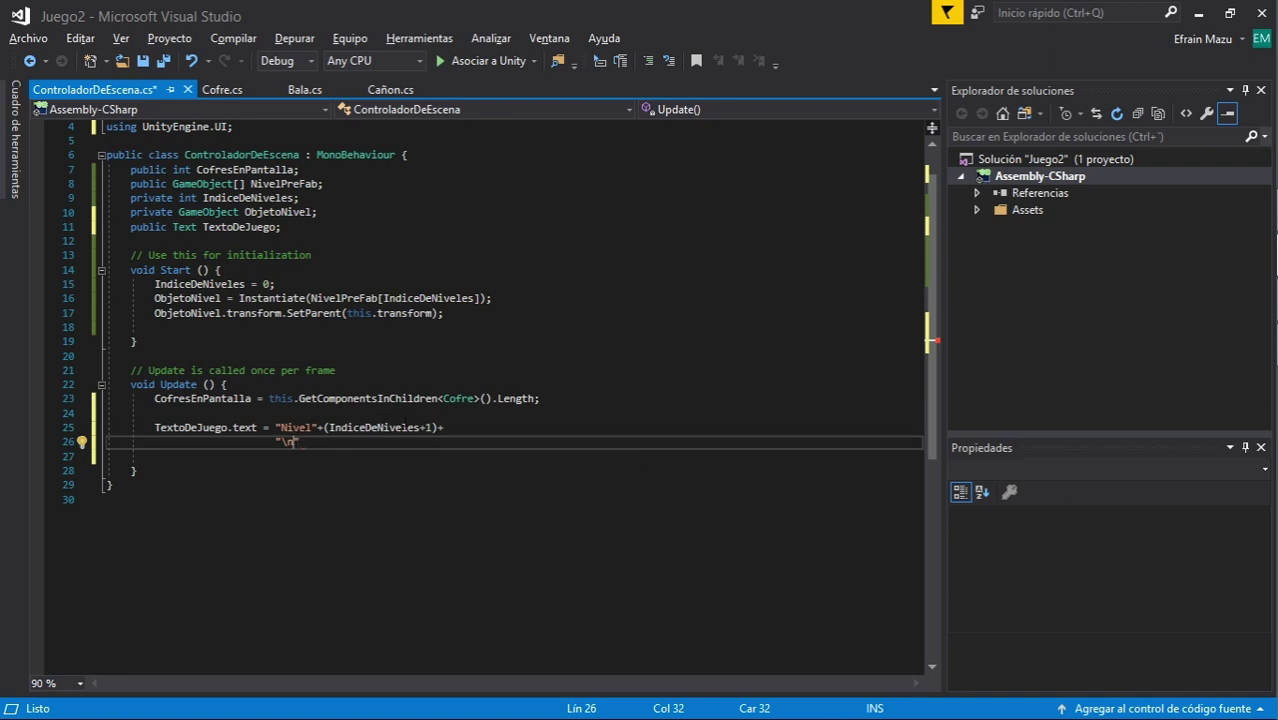
text(Dest)
text(ruye)
text( todos los co)
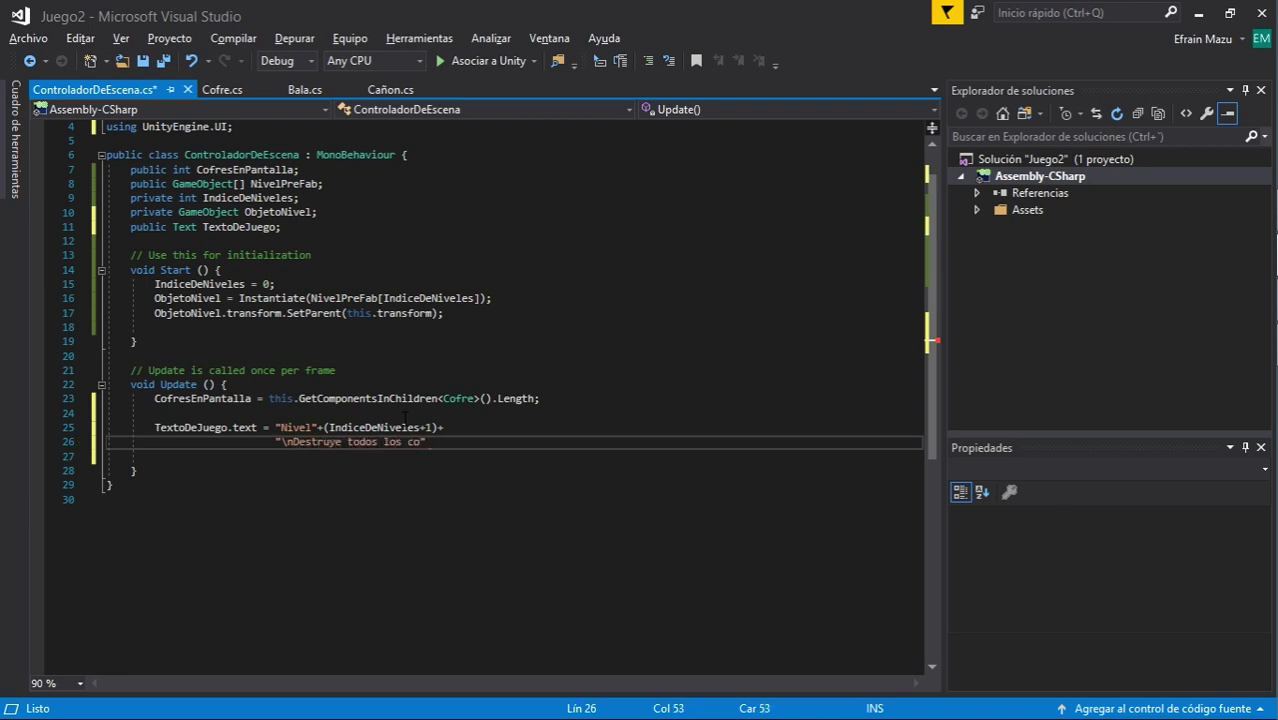
text(fres")
text(+)
key(Return)
Add "\nCofres restantes: " + CofresEnPantalla; to end the expression, then save the script
text(")
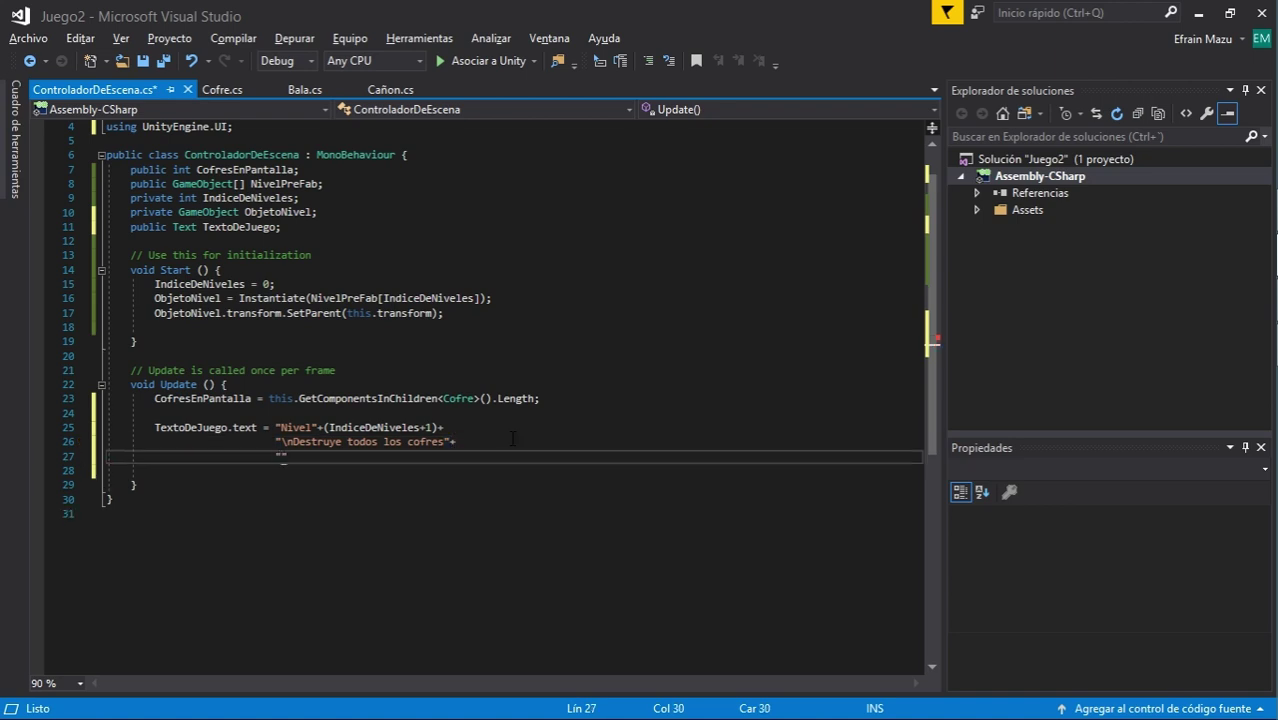
text(\)
text(nC)
text(ofres )
text(restantes)
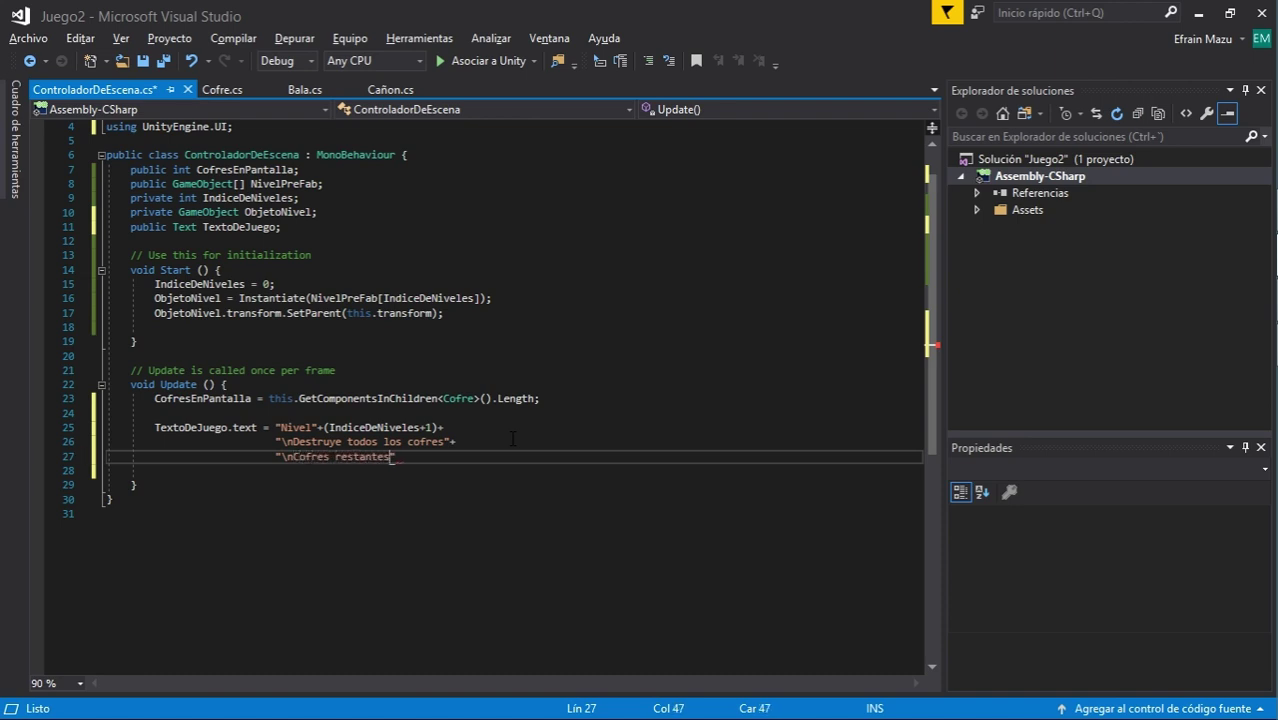
text(")
text(:)
click(310, 427)
click(440, 457)
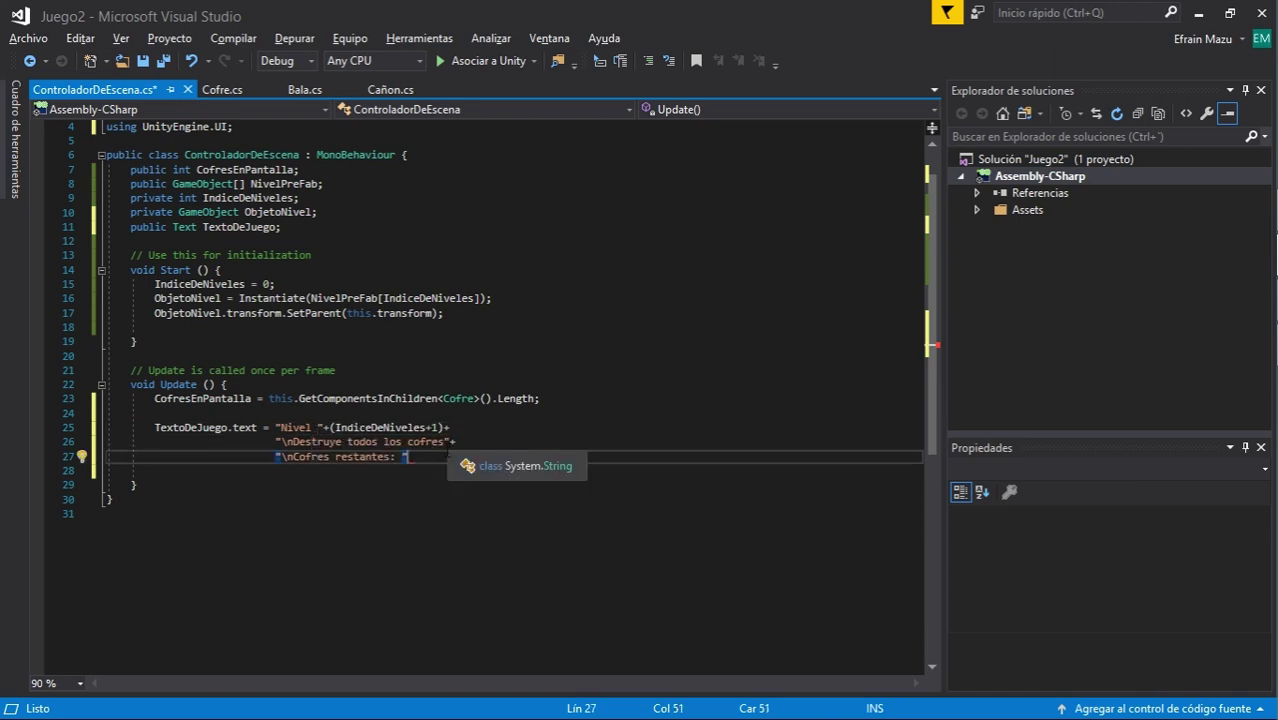
text(+ 0)
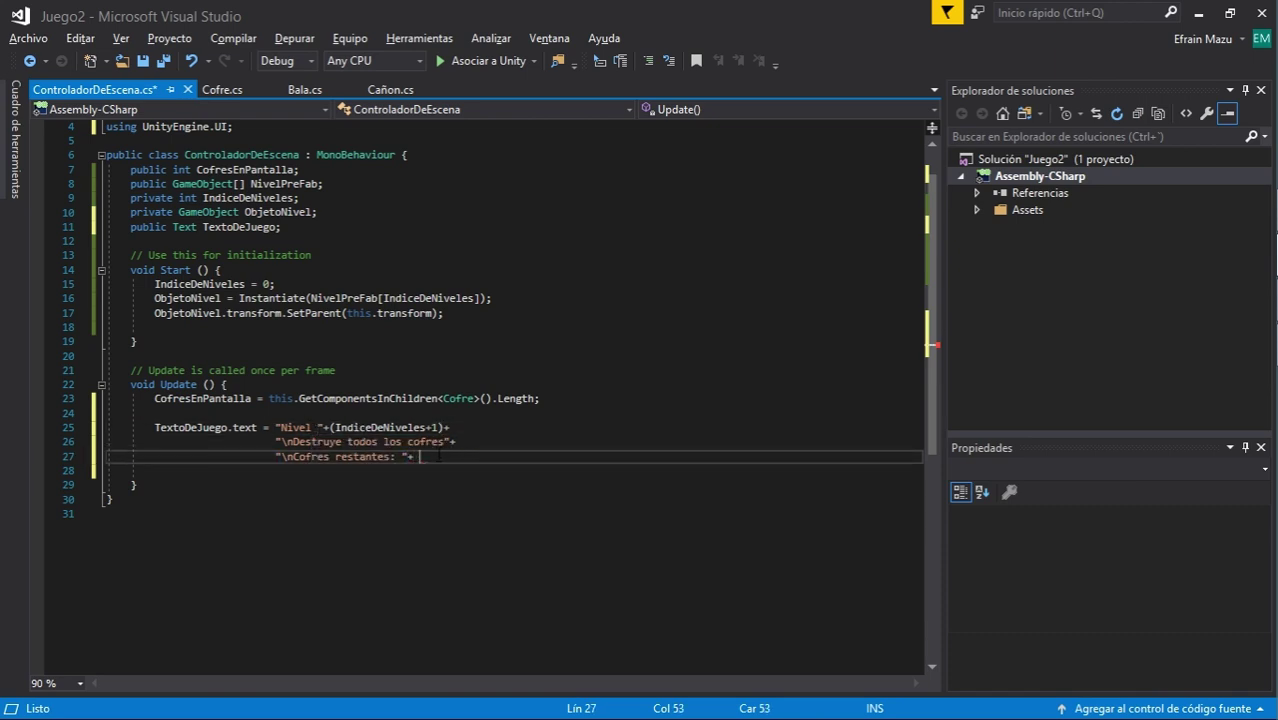
text(bj)
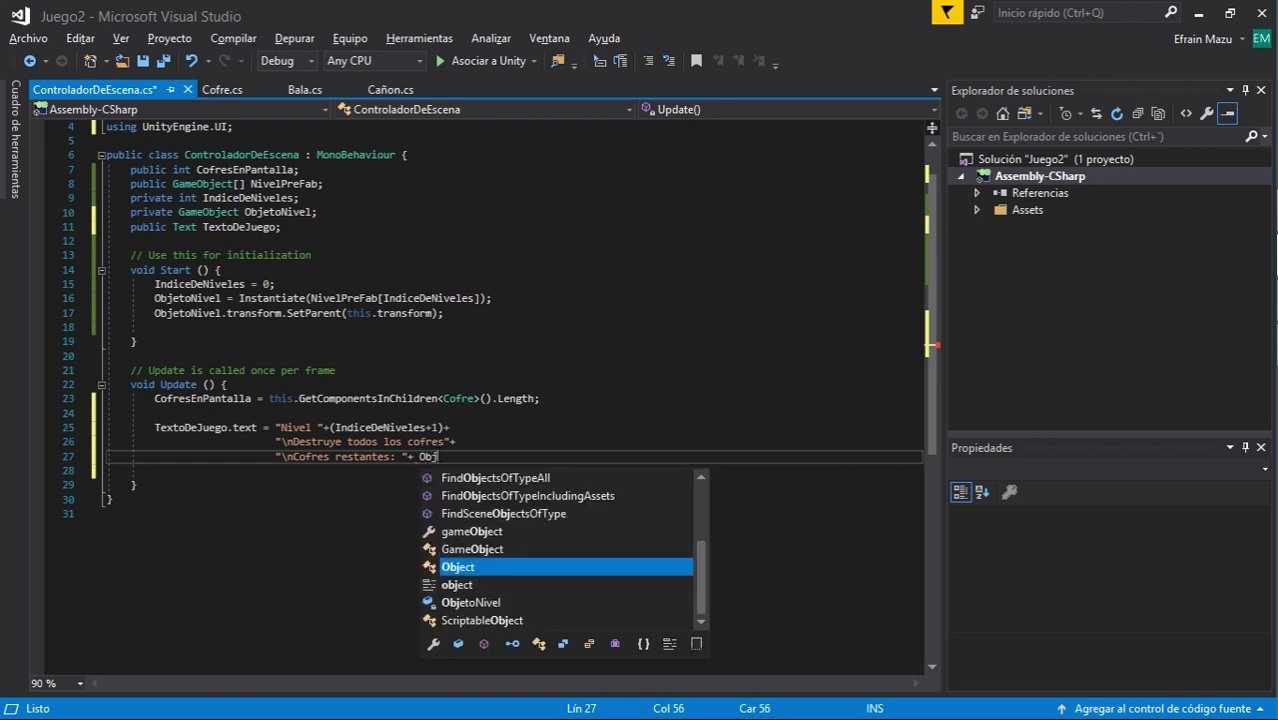
key(BackSpace)
key(BackSpace)
key(BackSpace)
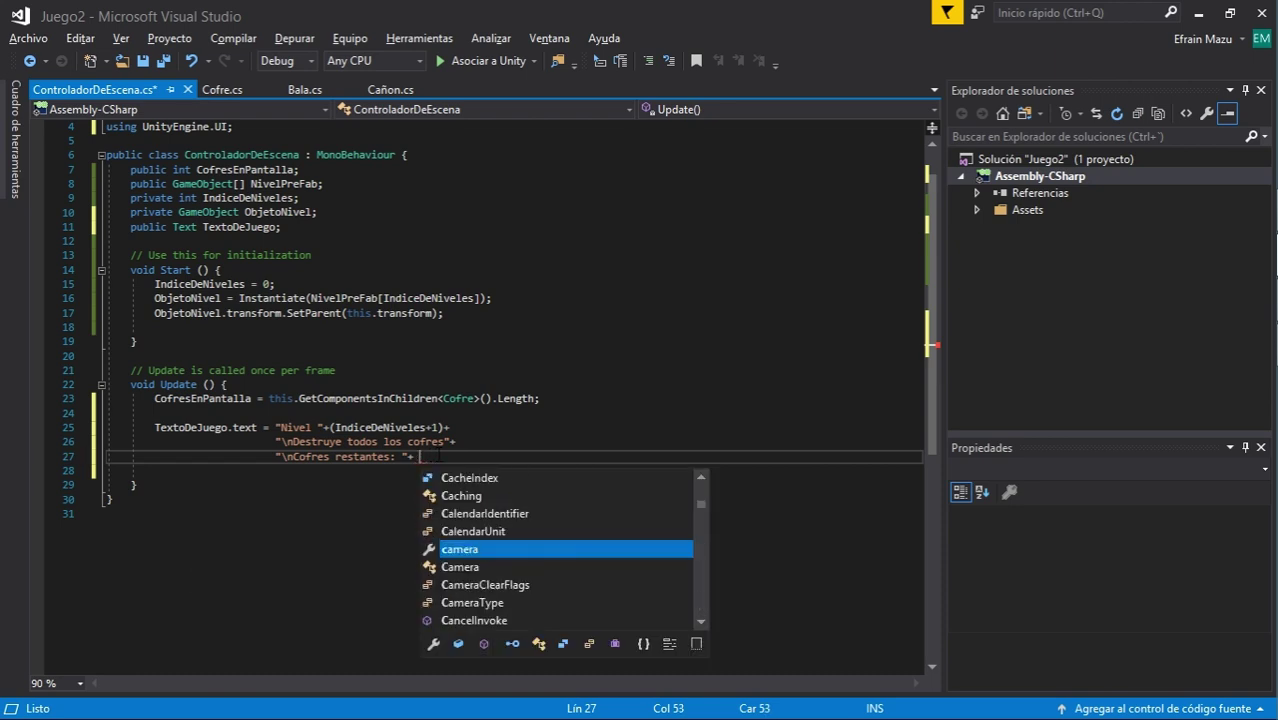
text(Cofr)
key(Tab)
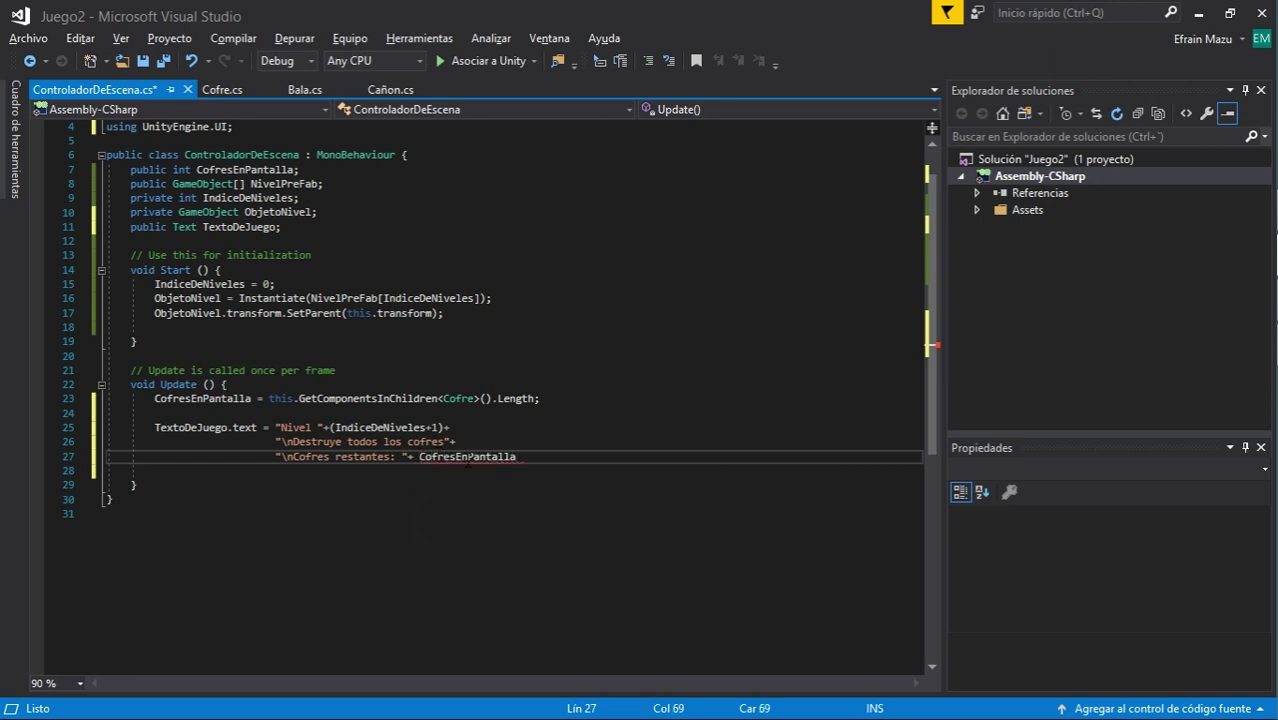
text(;)
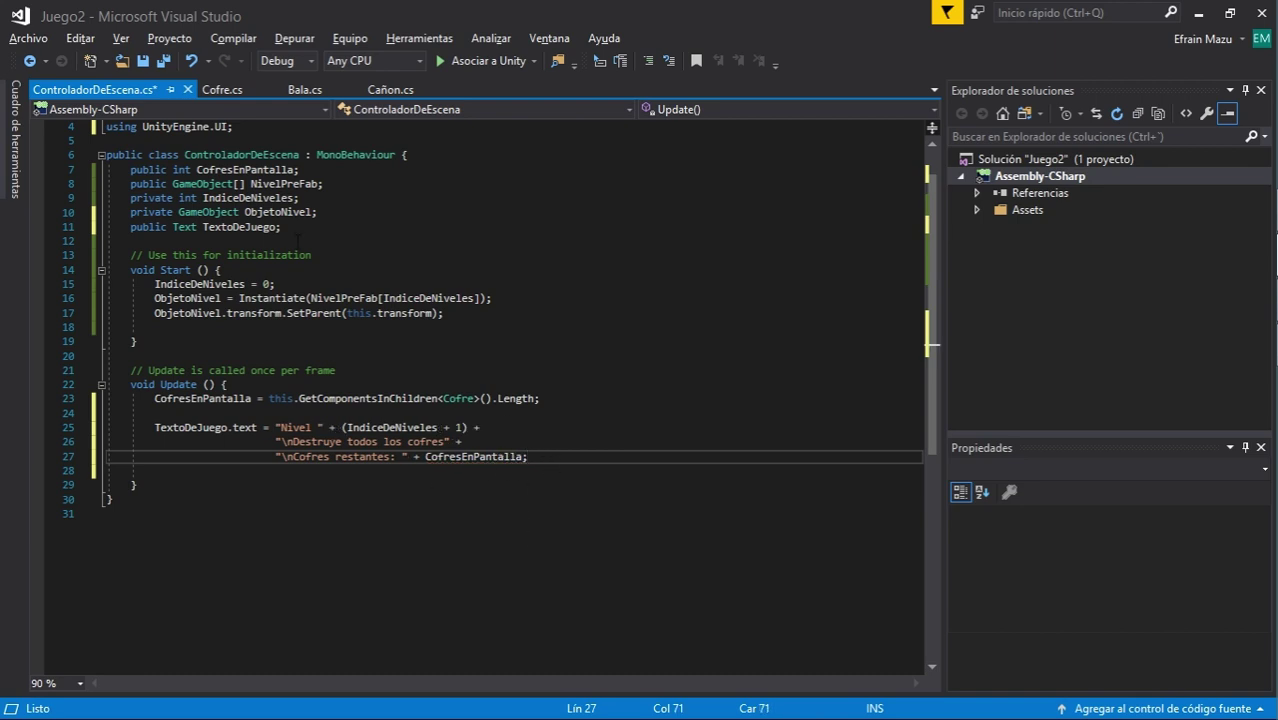
click(168, 61)
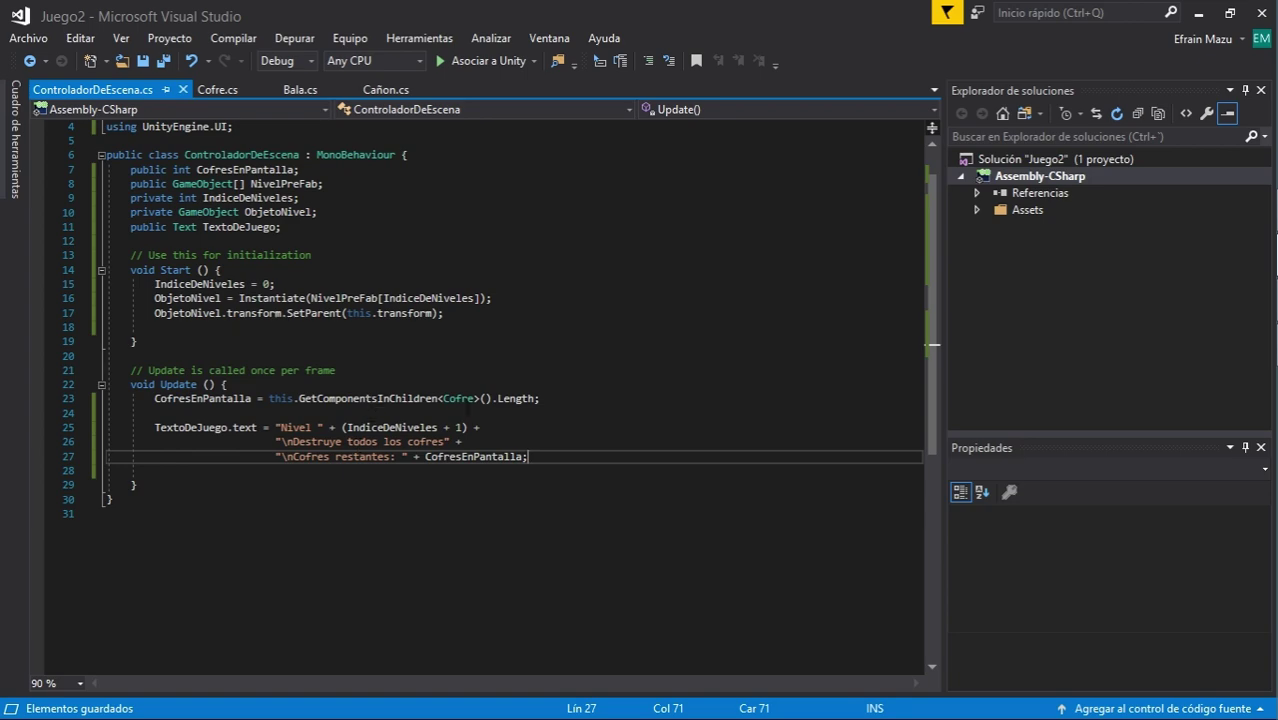
Assign Canvas > Text to the Texto De Juego slot of Controlador de Escena
click(1261, 210)
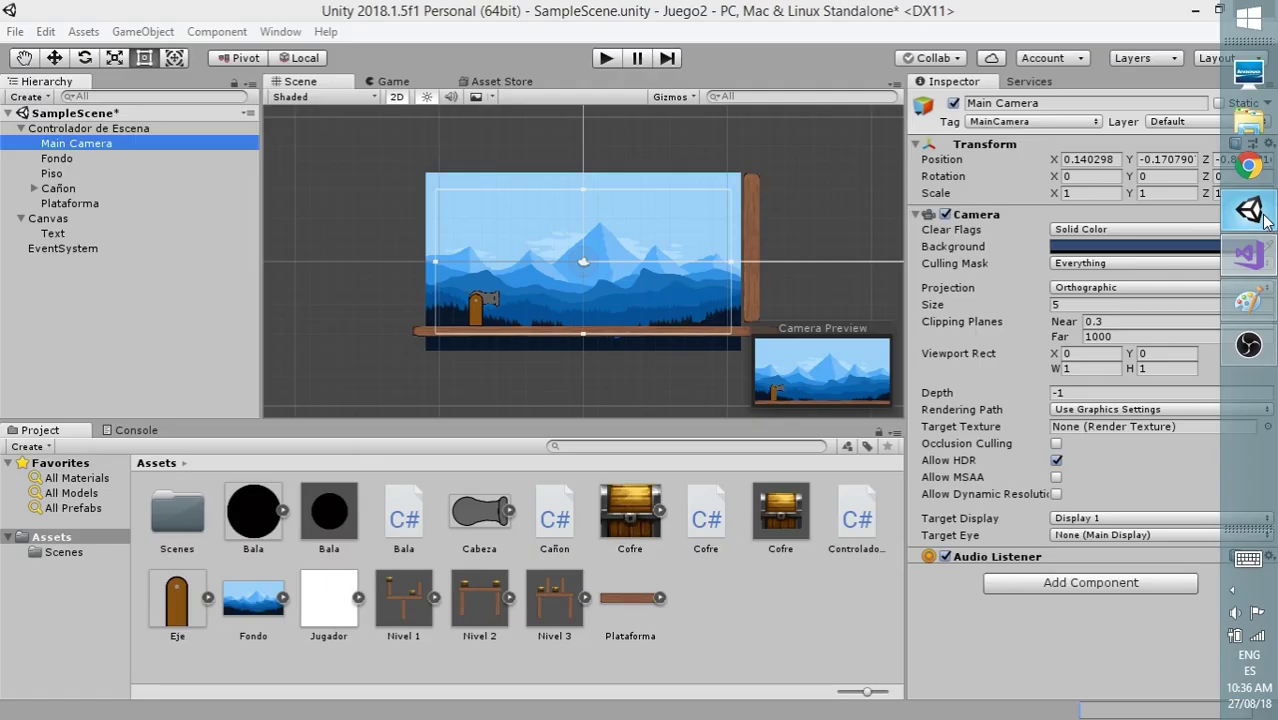
click(102, 129)
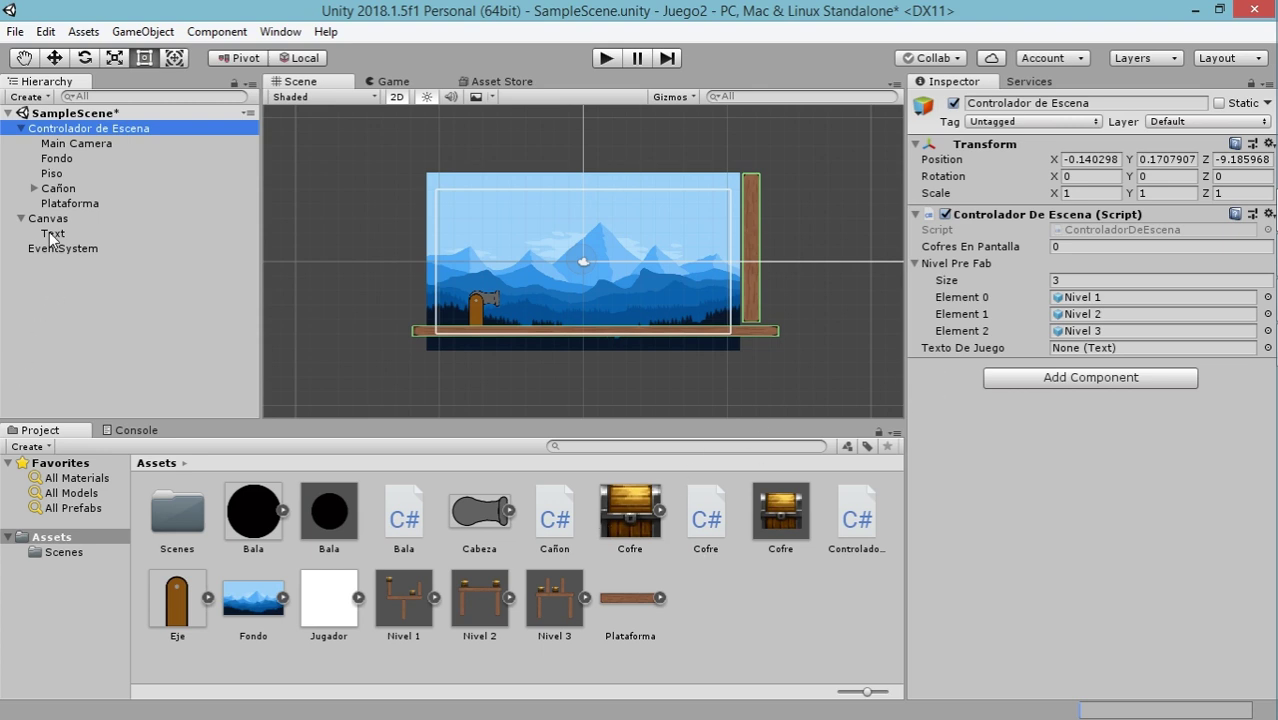
mouse_move(52, 233)
mouse_down()
mouse_move(449, 301)
mouse_move(1087, 351)
mouse_up()
Playtest the game, shooting the chests until Cofres restantes drops to 0
click(604, 57)
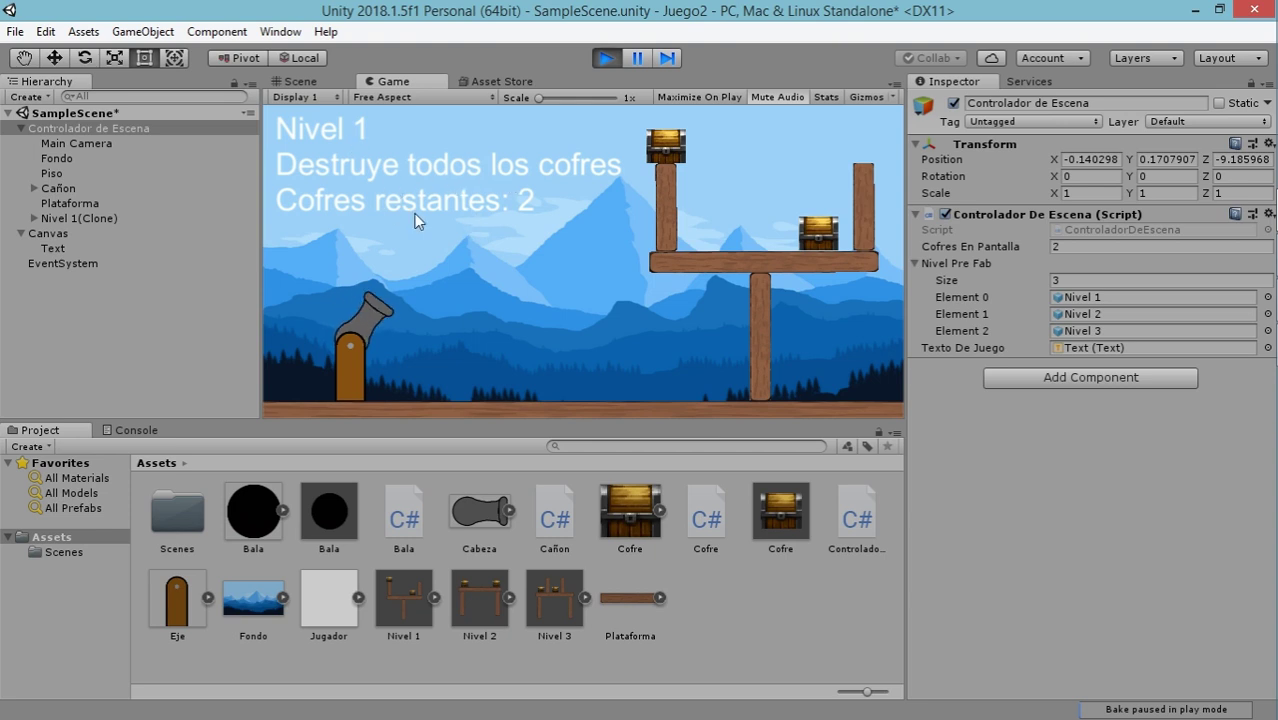
click(720, 292)
click(729, 309)
click(590, 210)
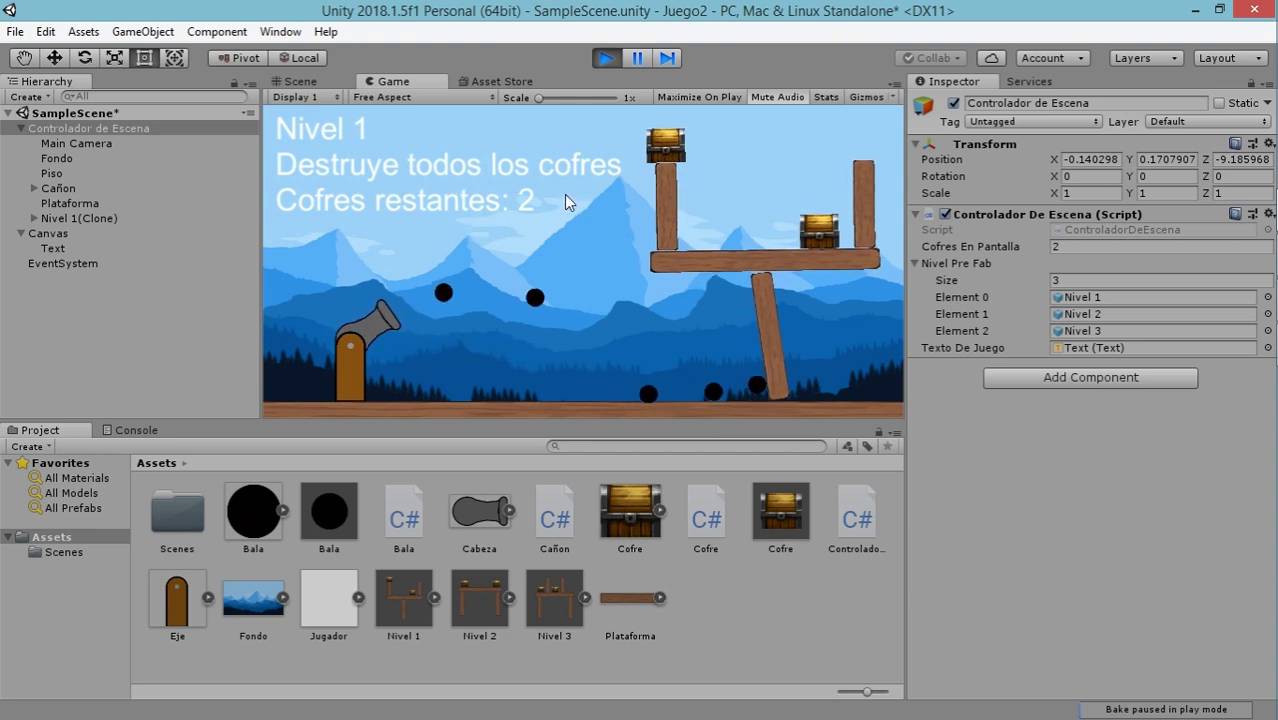
click(564, 194)
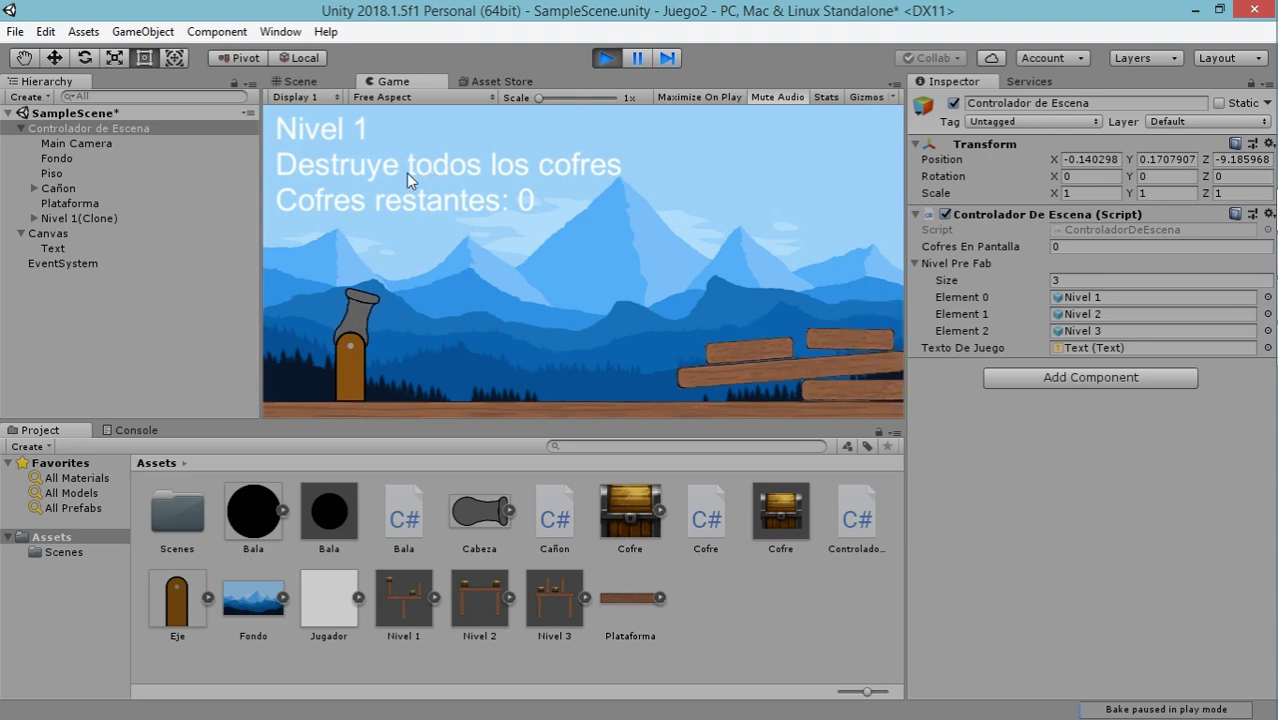
click(606, 59)
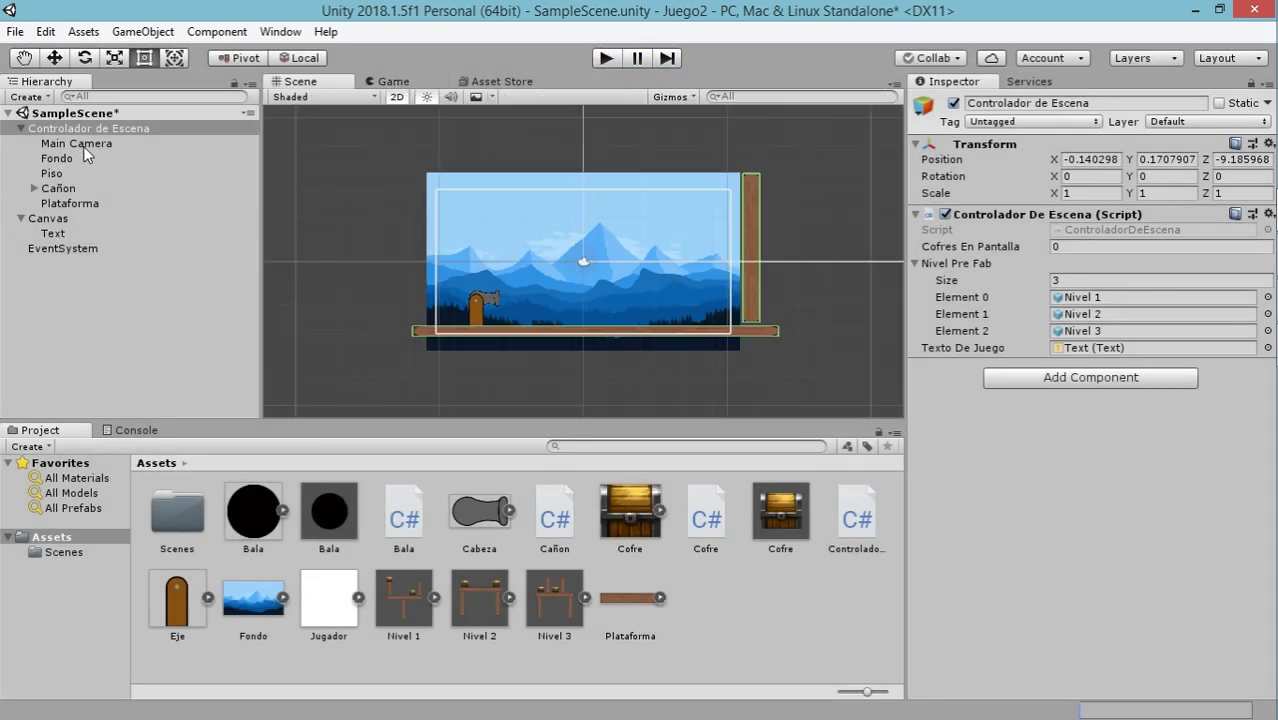
Set the Text object's Font Size to 20 and check it in a test run
click(53, 233)
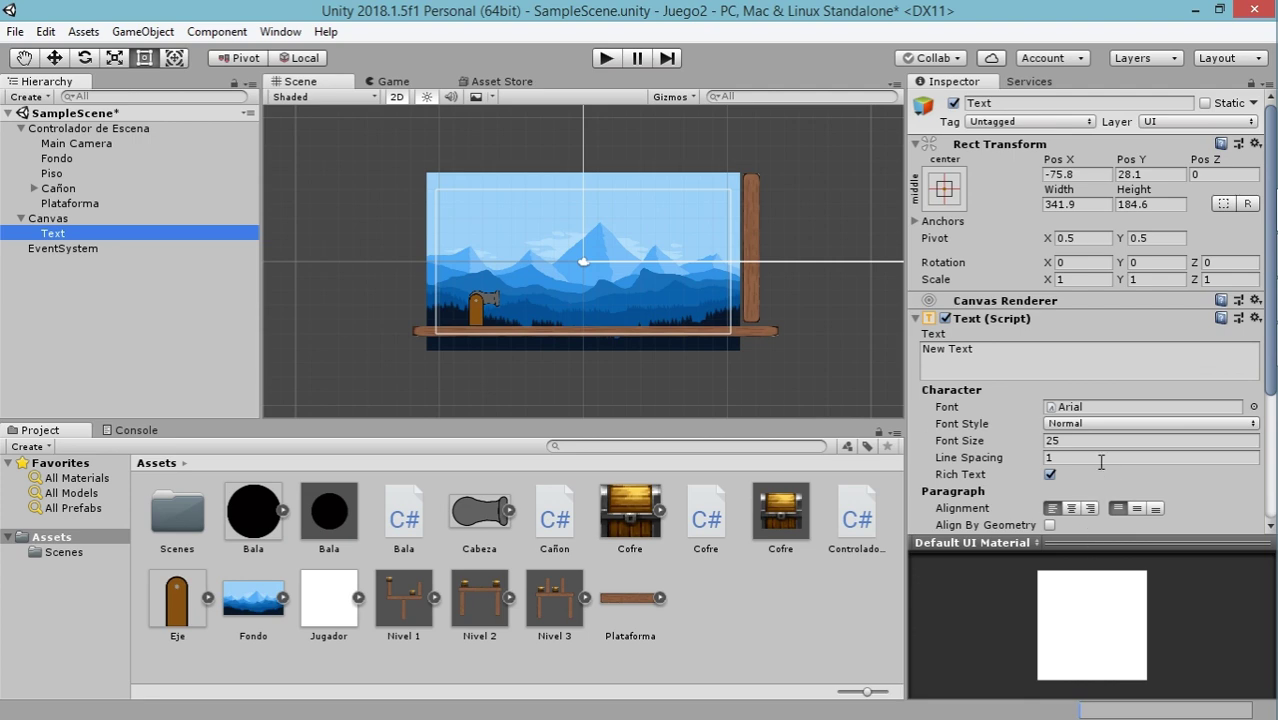
click(1077, 442)
text(2)
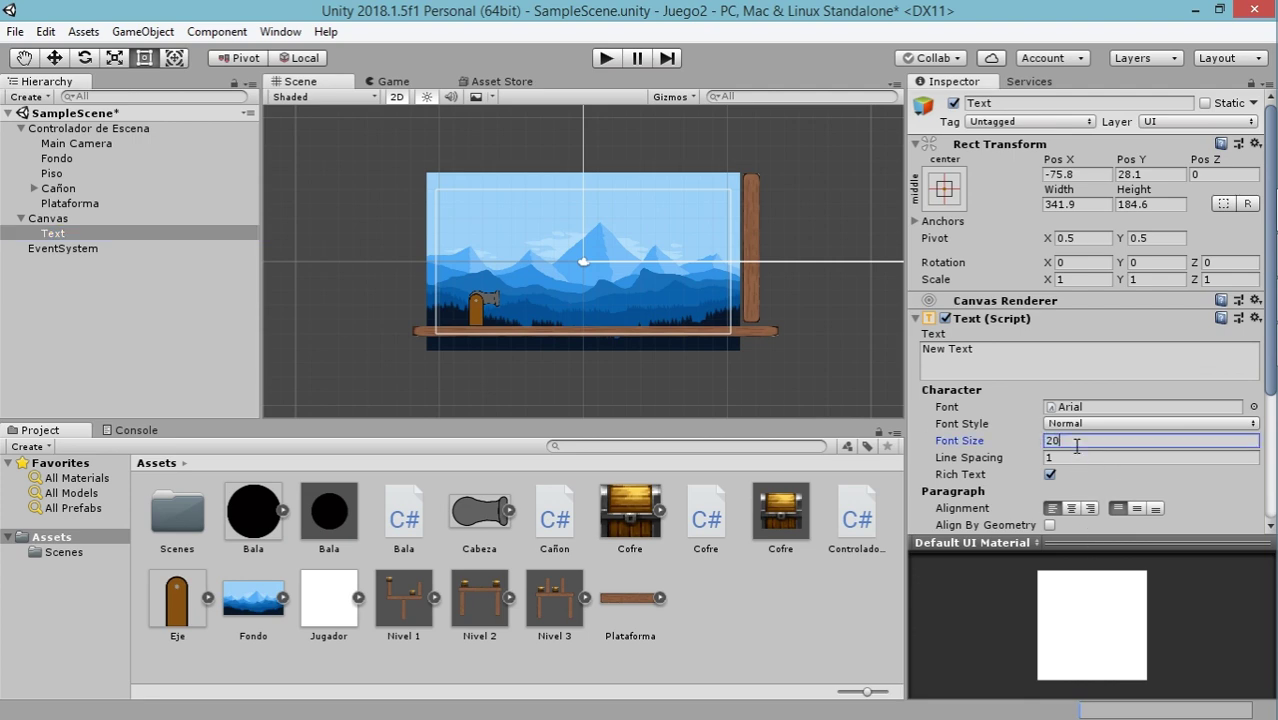
text(0)
click(607, 60)
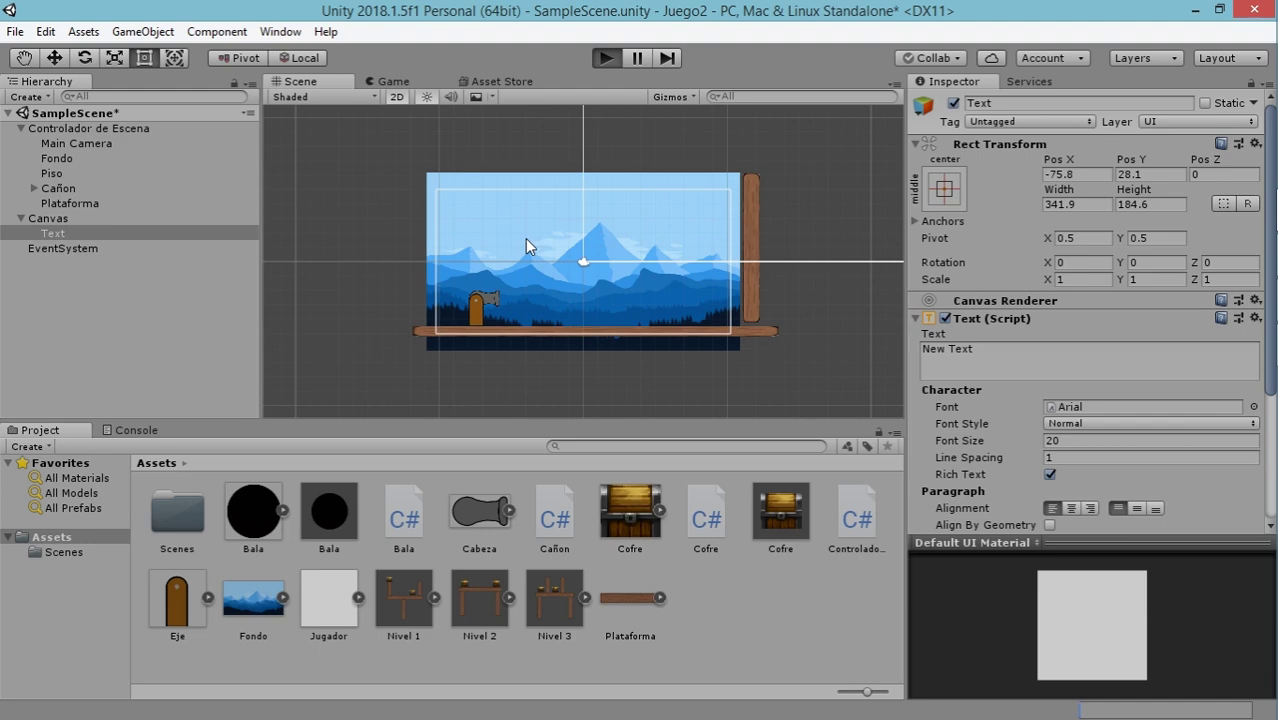
click(576, 302)
click(577, 258)
click(577, 258)
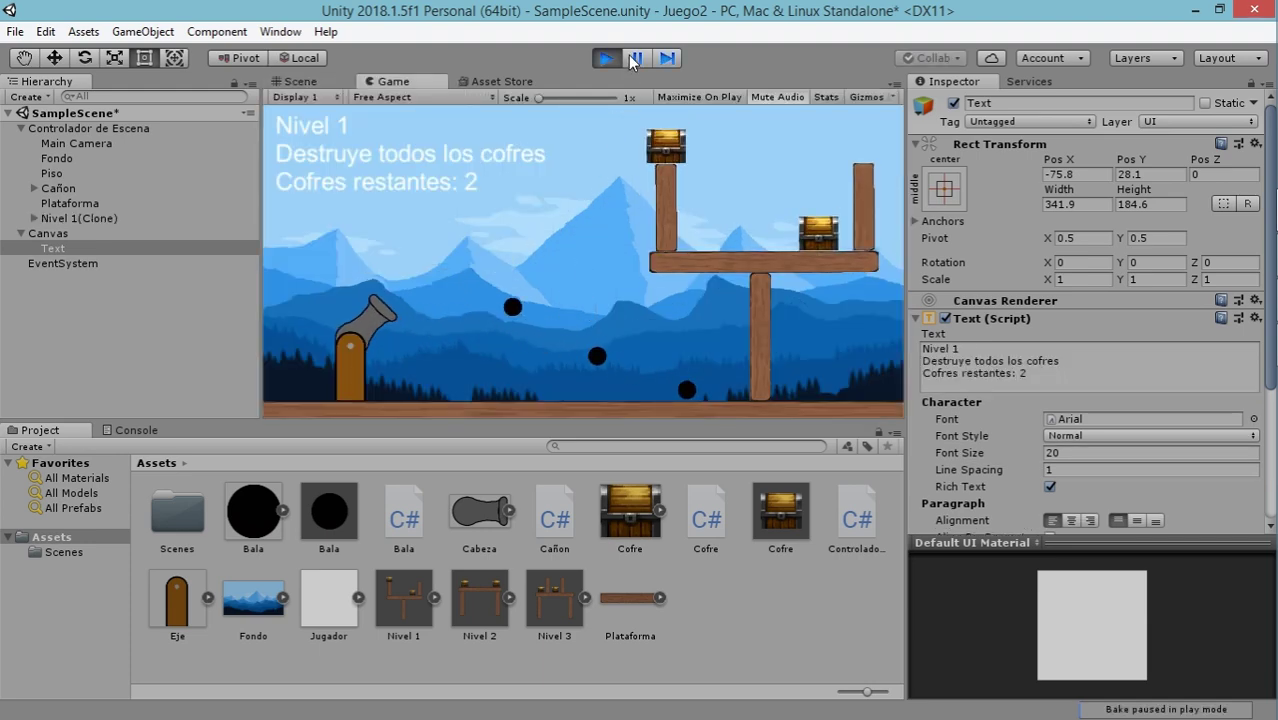
click(604, 58)
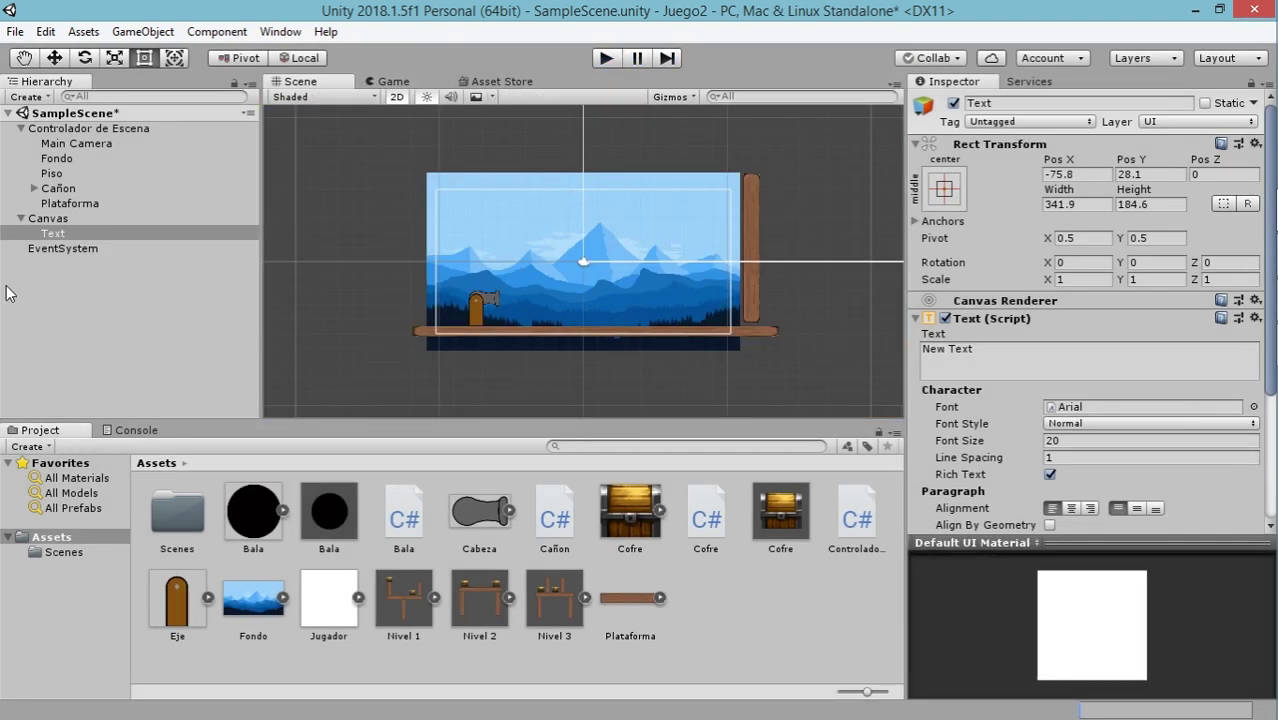
Change the text colour to black (000000) and verify it in another test run
click(60, 233)
scroll(1153, 408, down, 5)
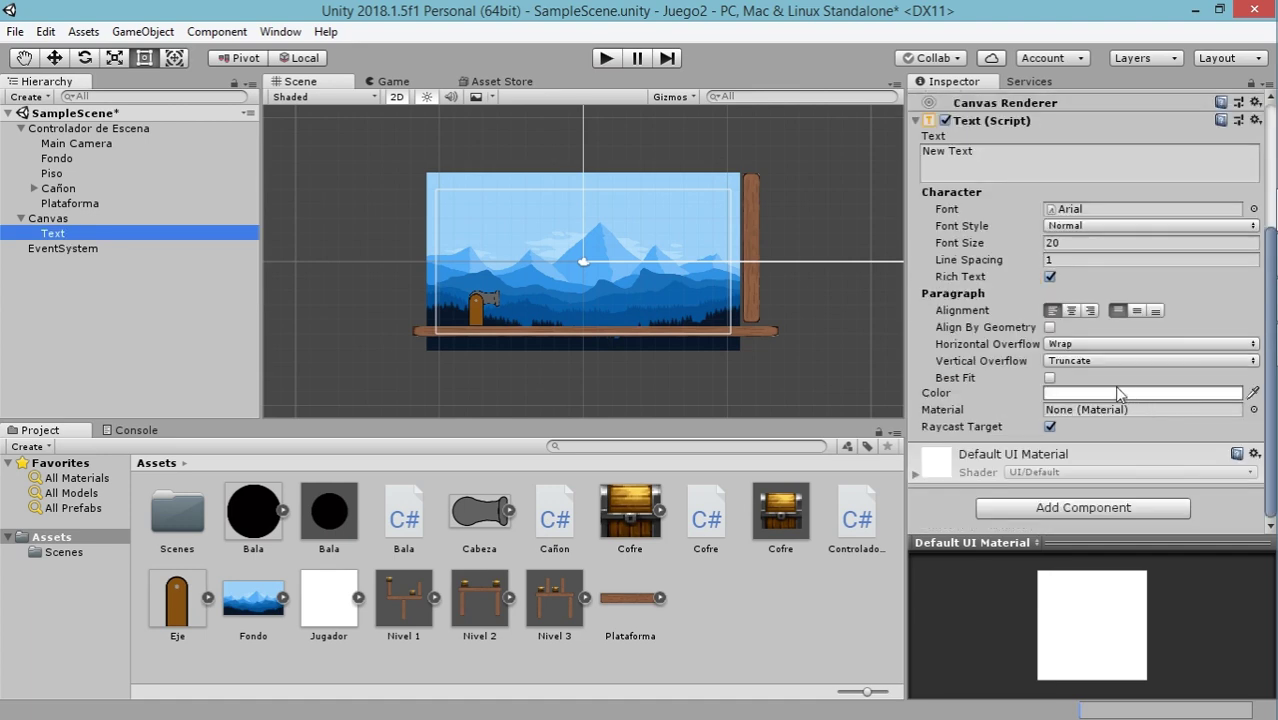
click(1108, 392)
drag(86, 203, 78, 240)
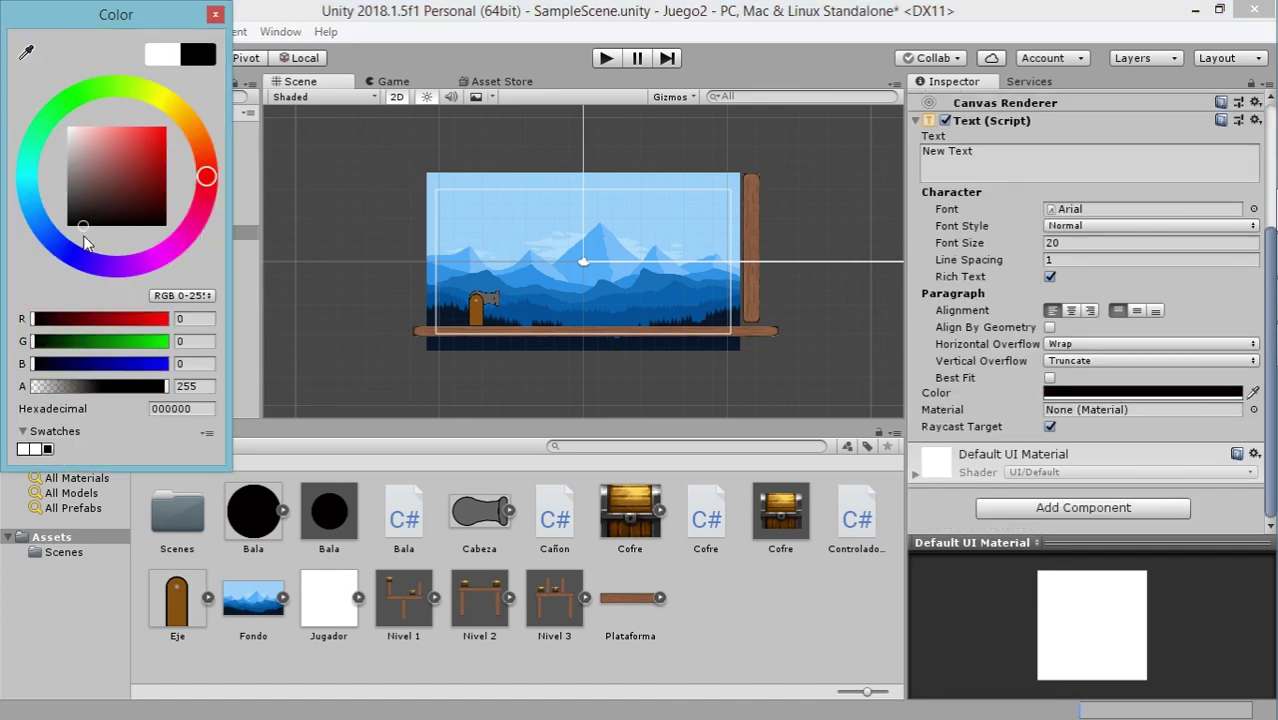
click(217, 15)
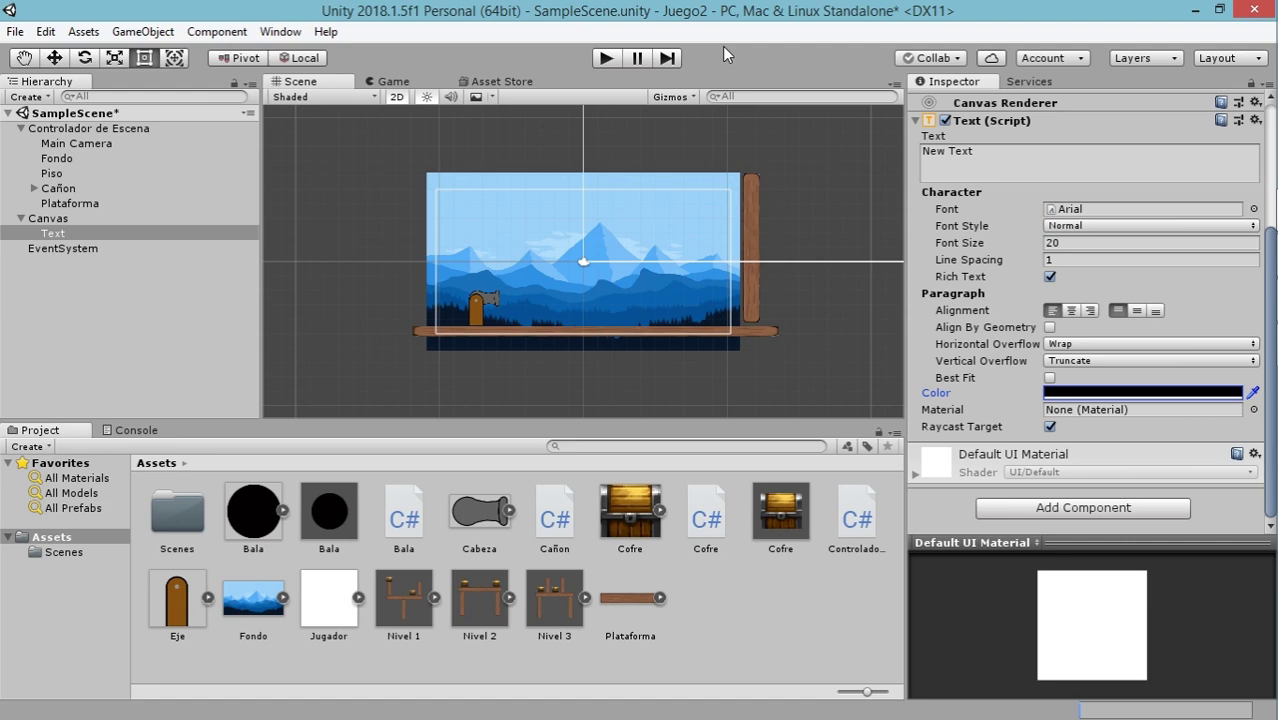
click(604, 58)
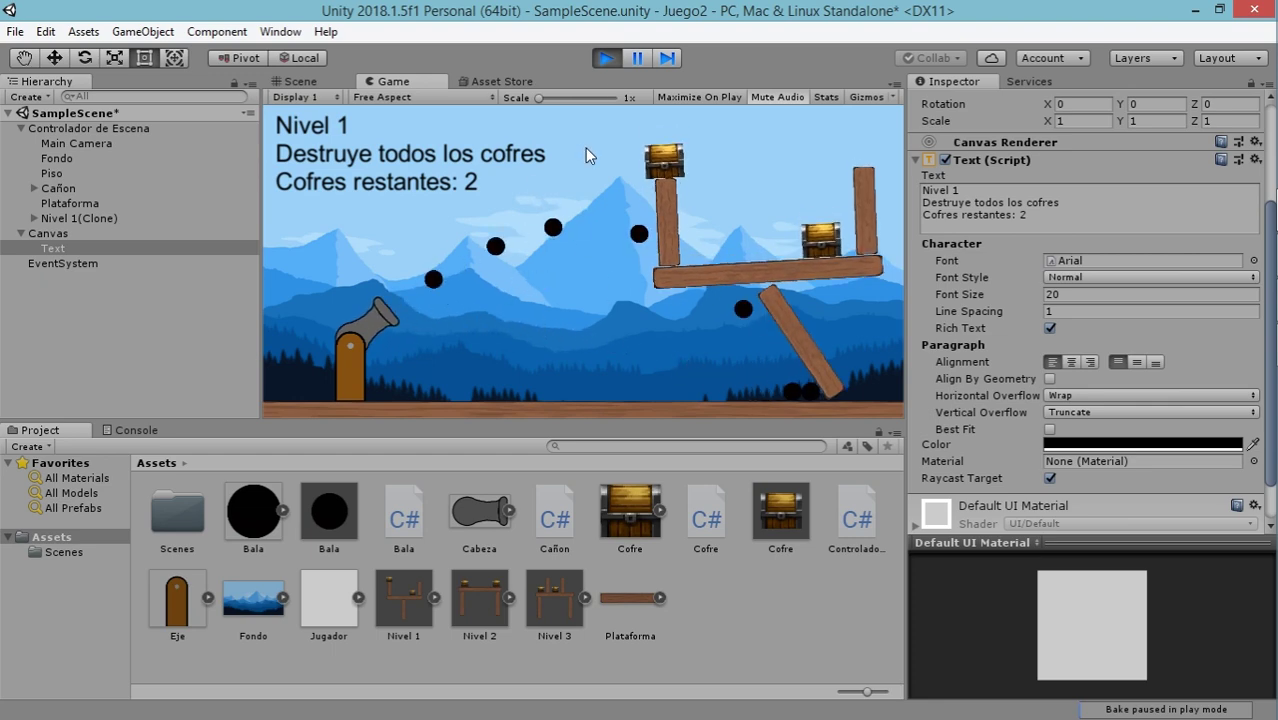
click(604, 58)
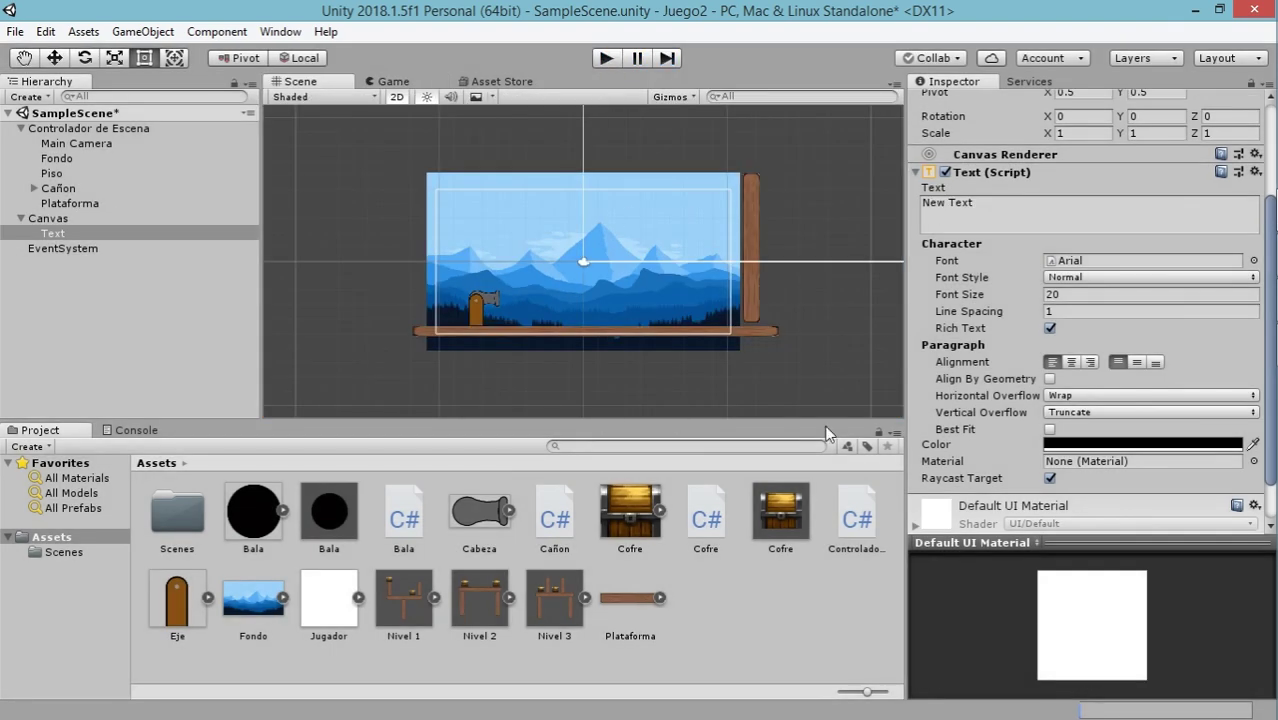
Add an if(CofresEnPantalla == 0) check with an opening block brace in Update
click(1260, 259)
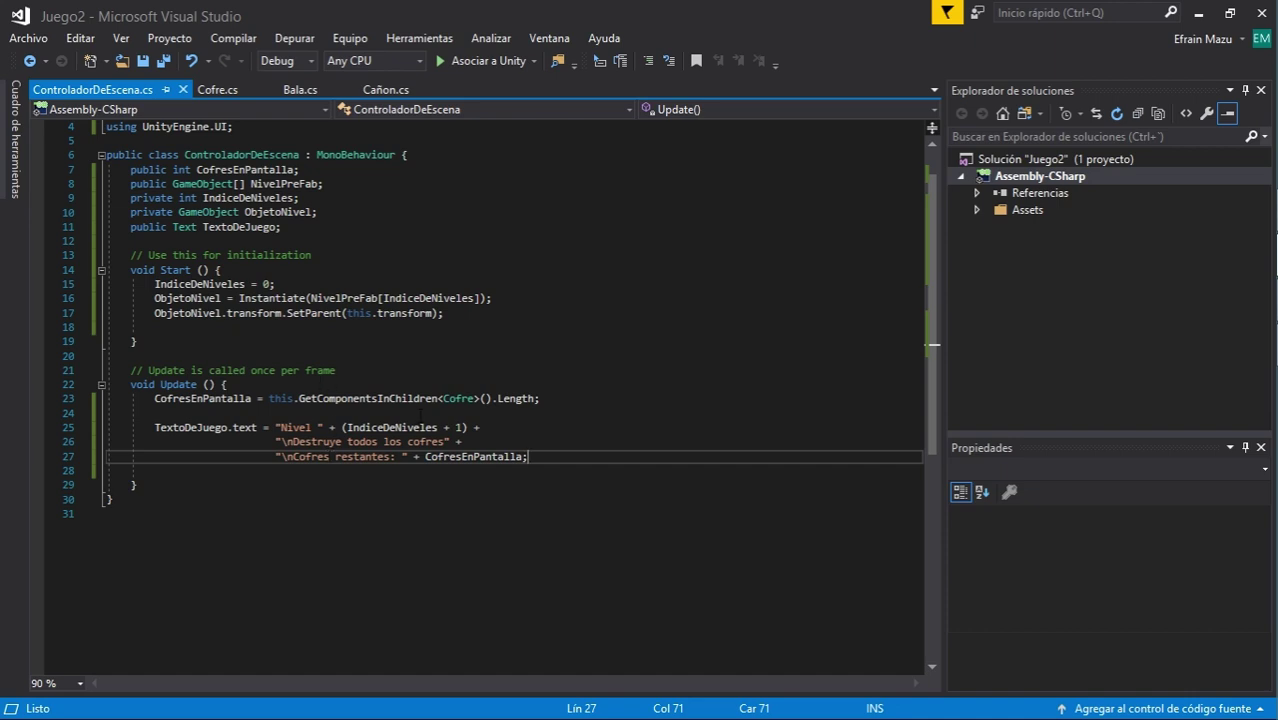
key(Return)
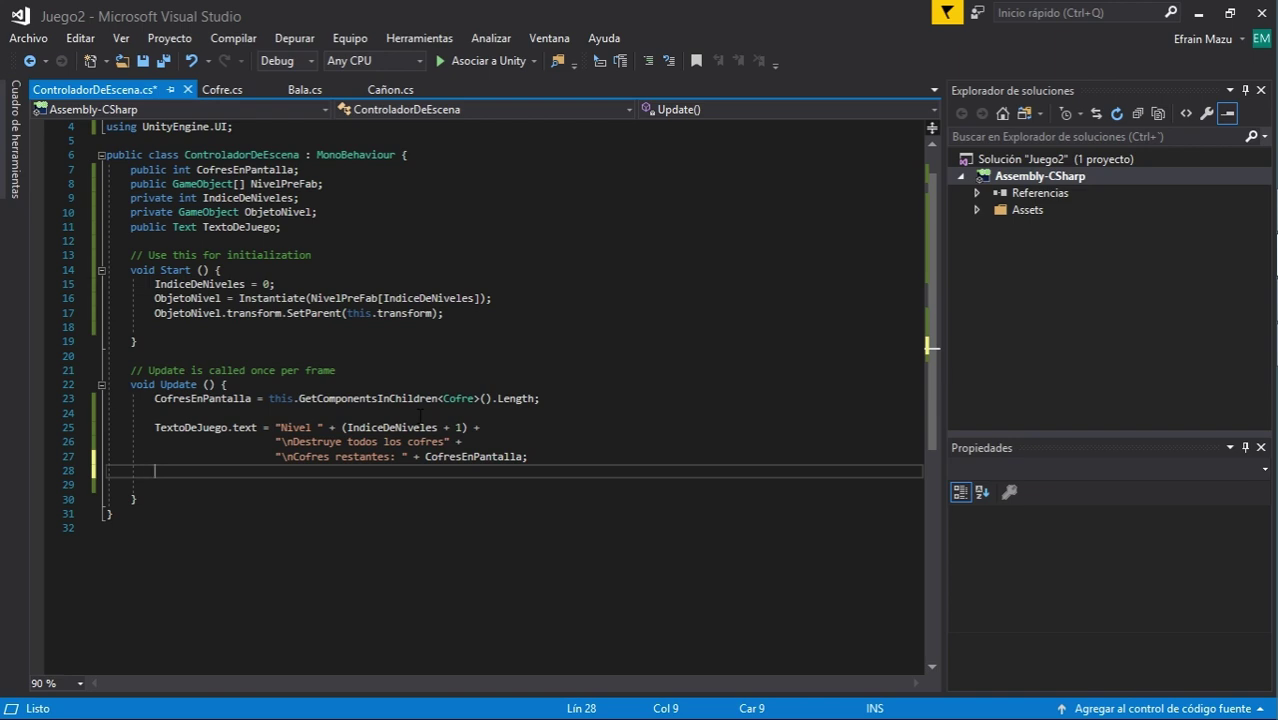
text(if()
text(Co)
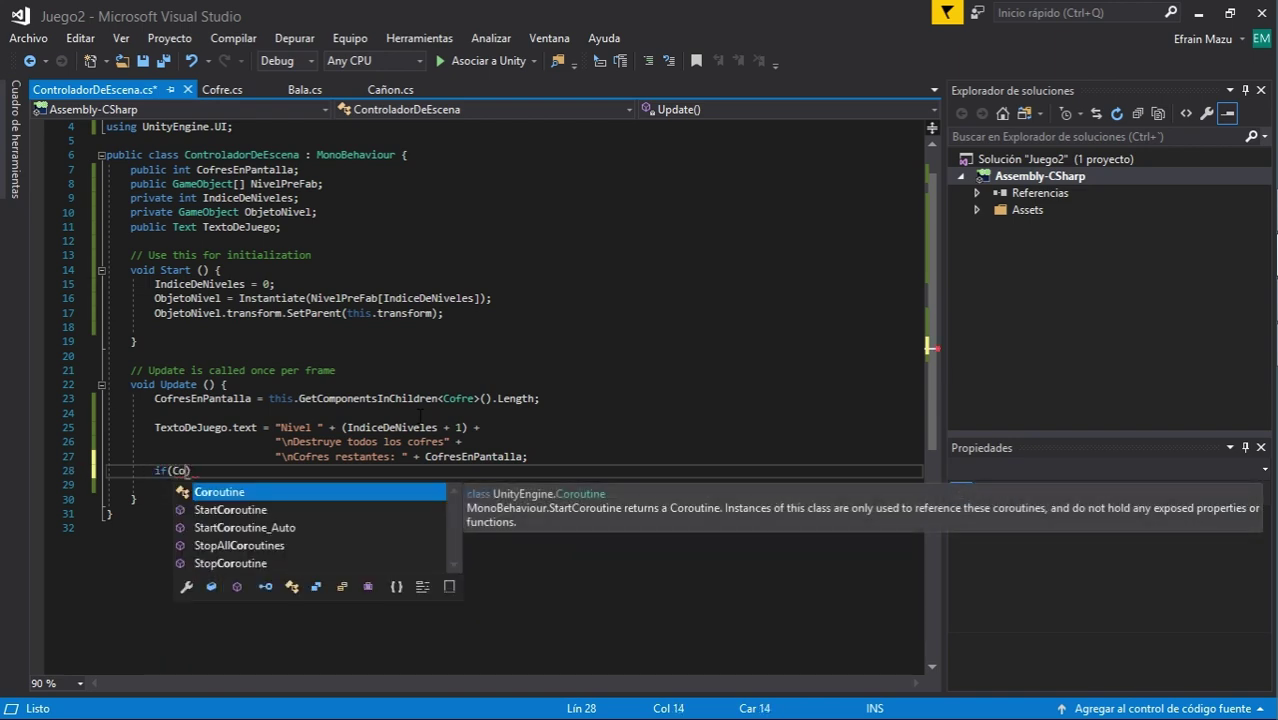
text(fr)
text(es)
key(Tab)
text(=)
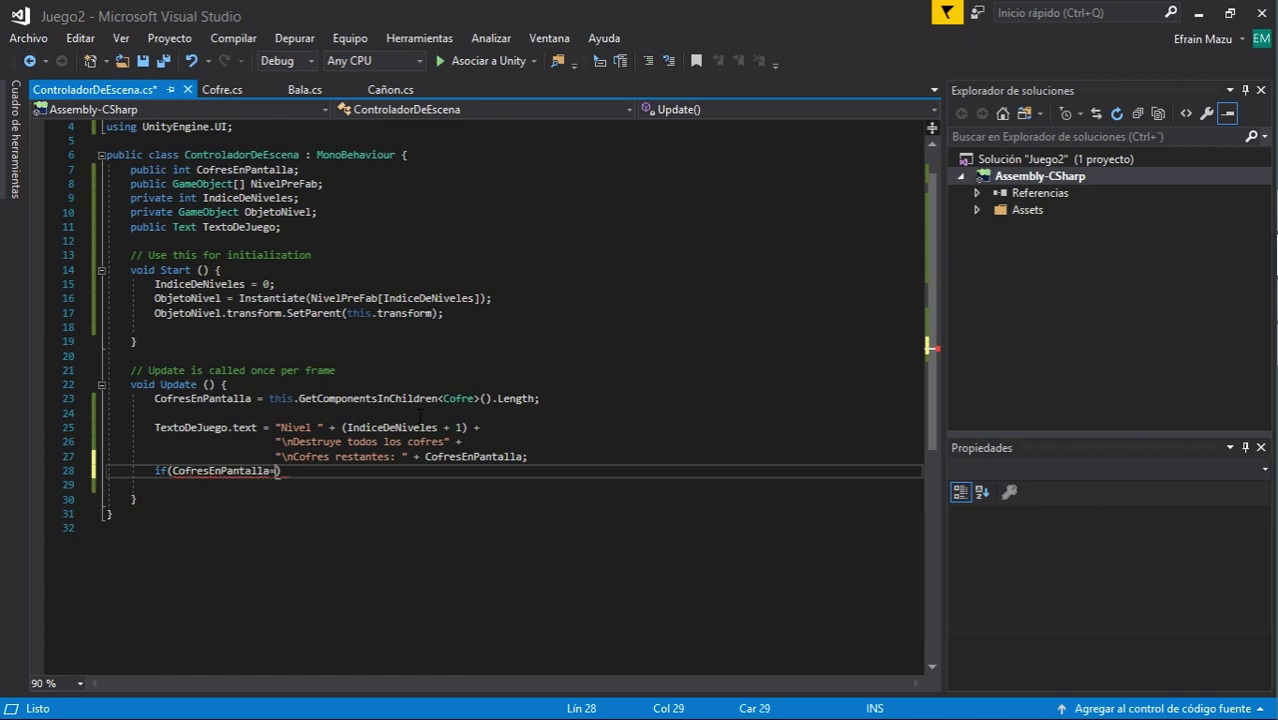
text(= 0)
click(318, 474)
key(Return)
text({)
key(Return)
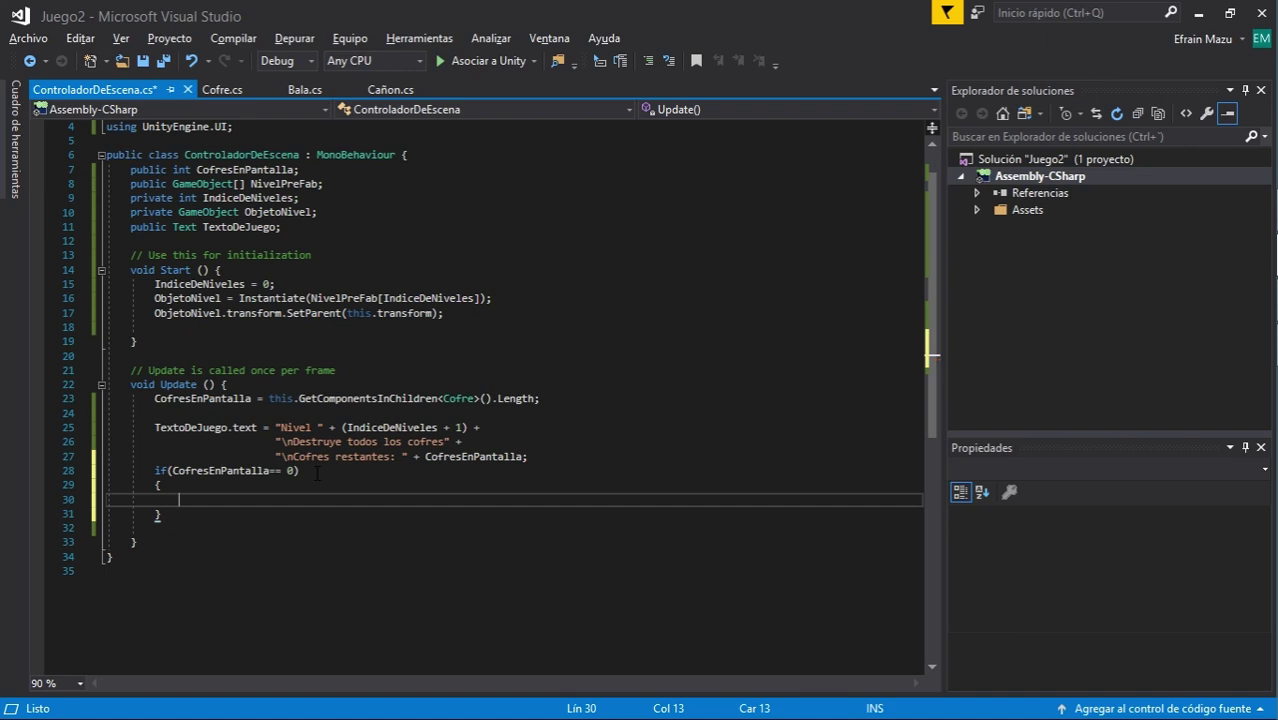
Set TextoDeJuego.text to "Completaste el nivel! \nPresione R para el siguiente nivel" inside it
text(Tex)
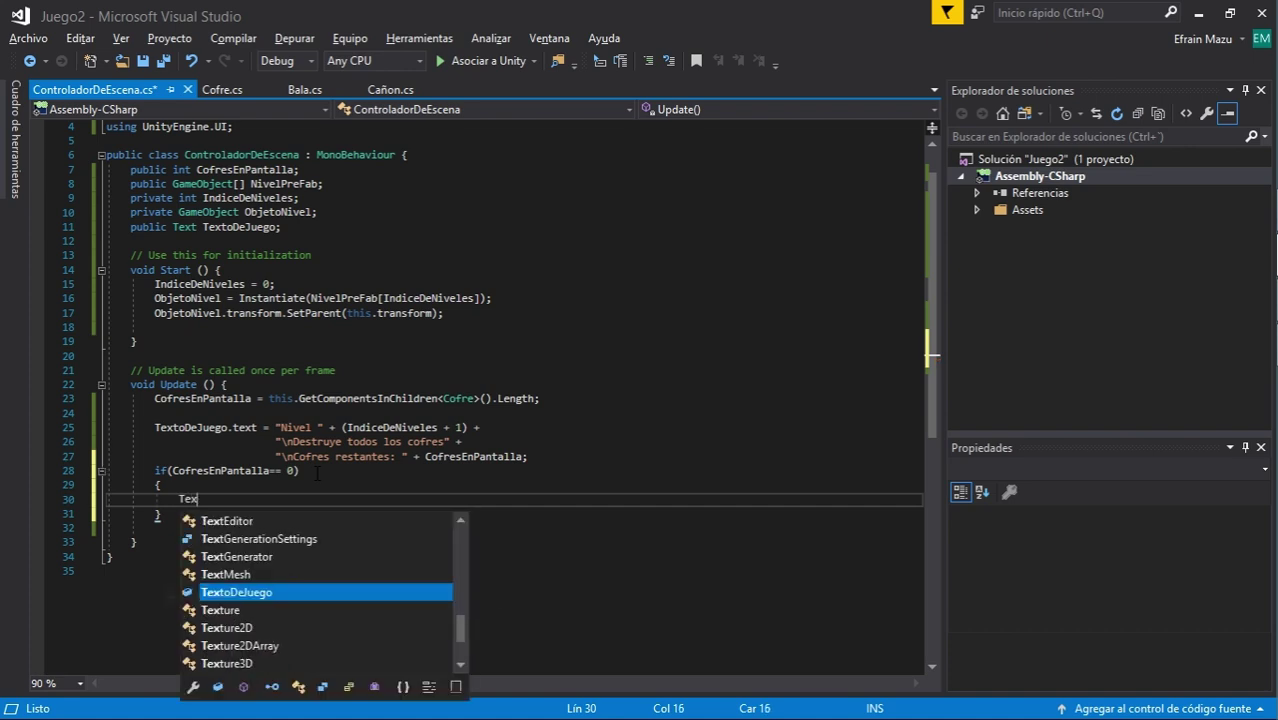
key(Tab)
text(.t)
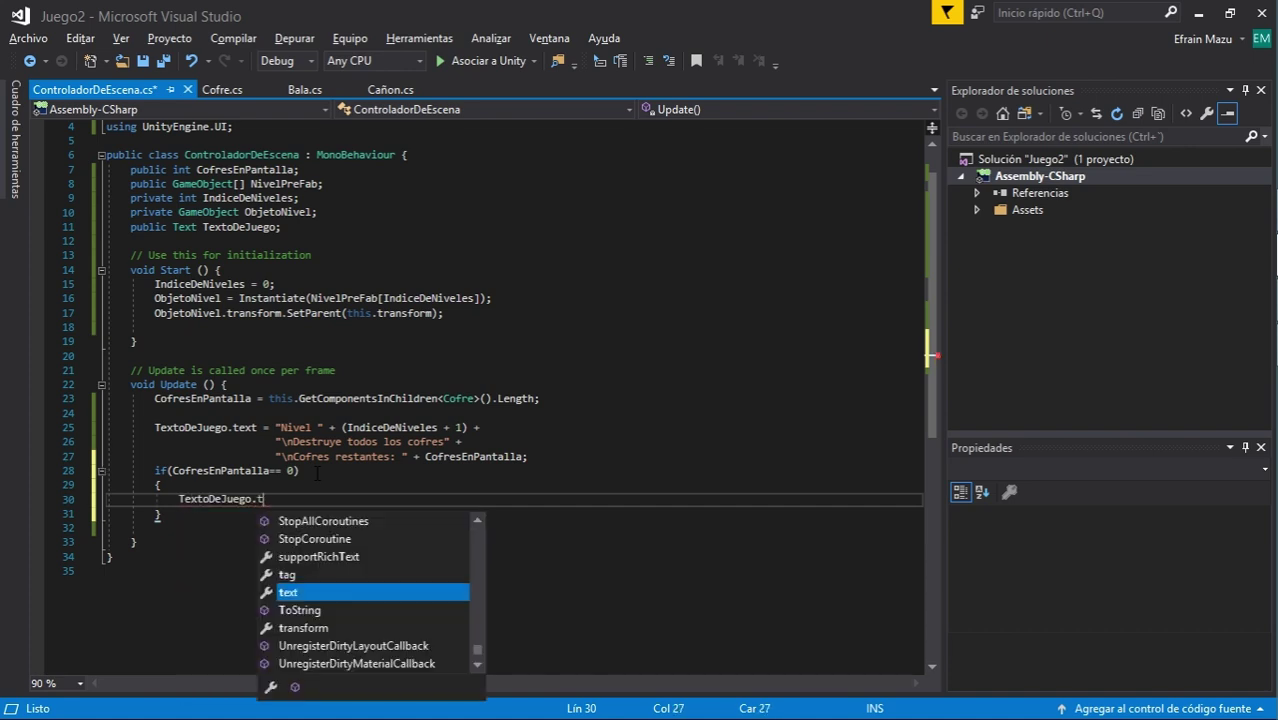
text(ext=)
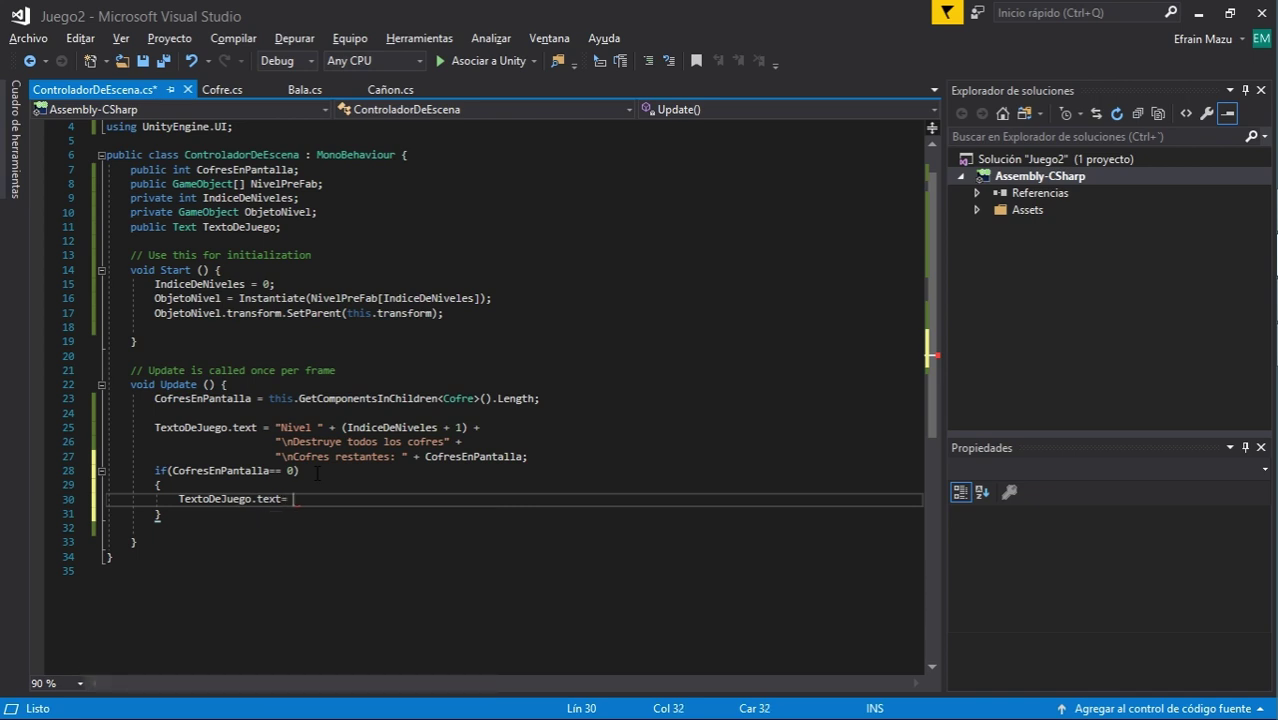
text( "Co)
text(mpletaste)
text( el nivel)
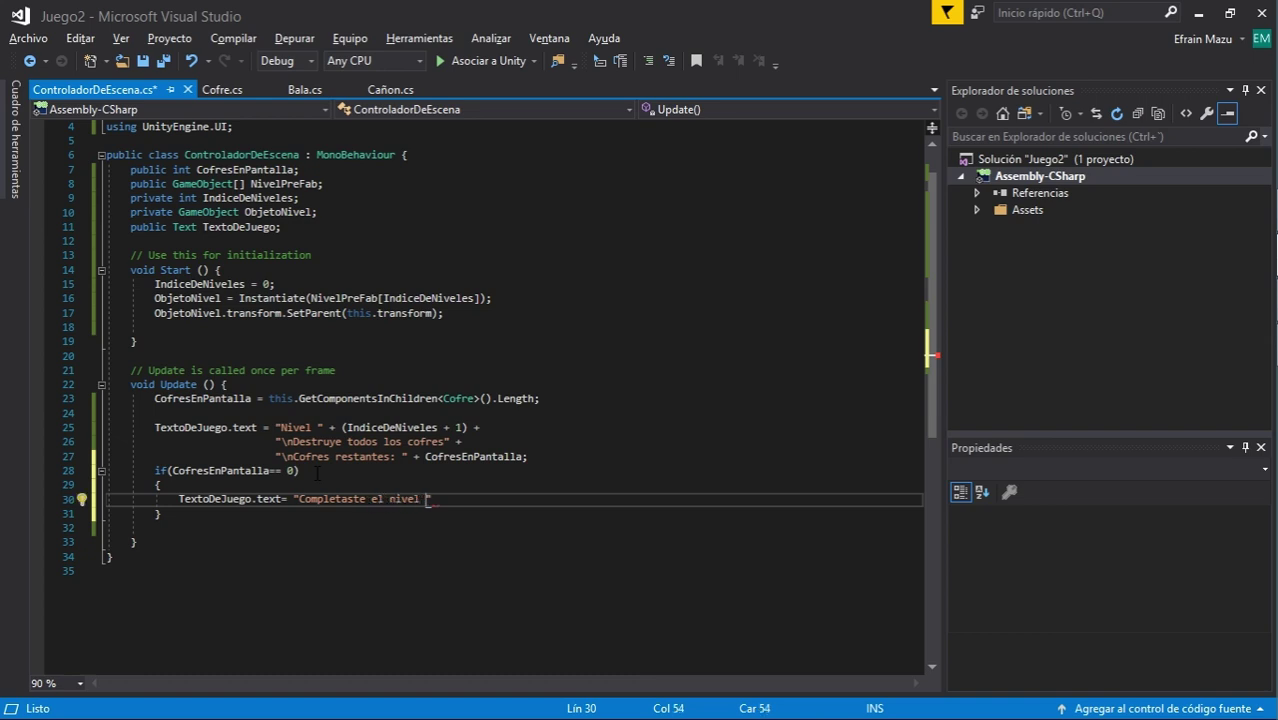
text( \)
text(n)
text(!)
key(Right)
key(Right)
key(Right)
text(Presione )
text(R para el)
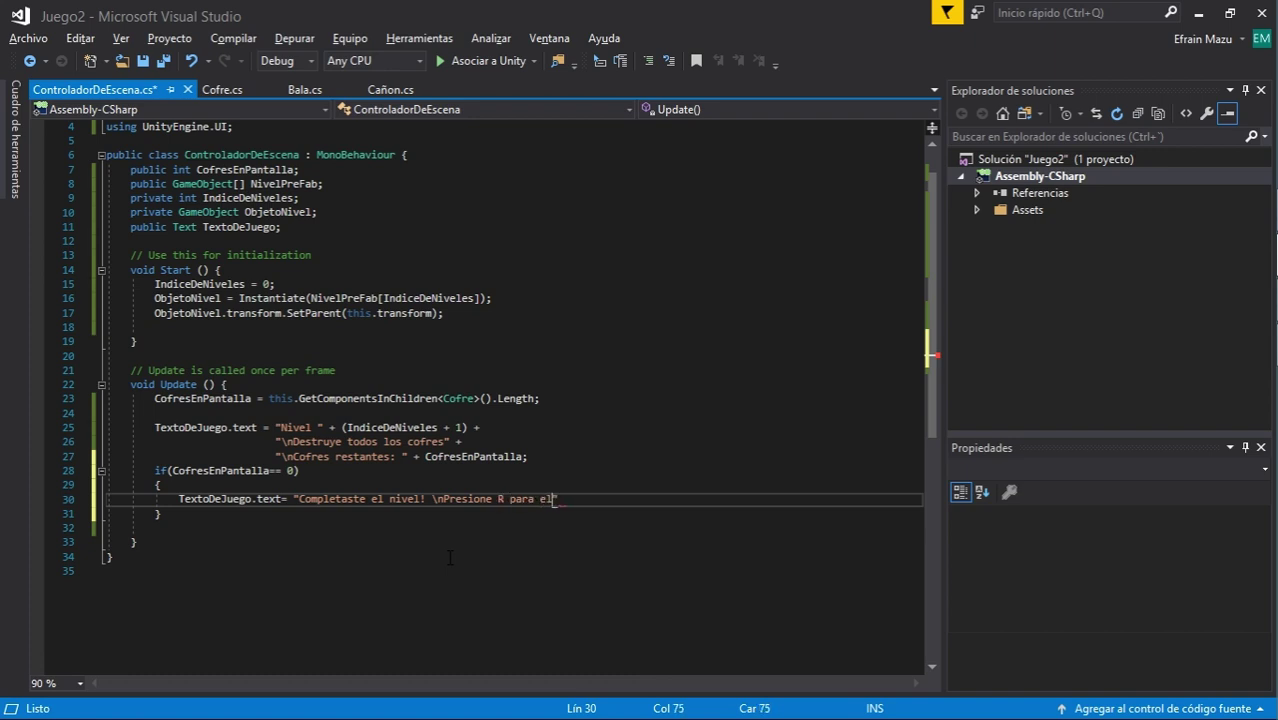
text( siguiente niv)
text(el)
text(";)
key(Return)
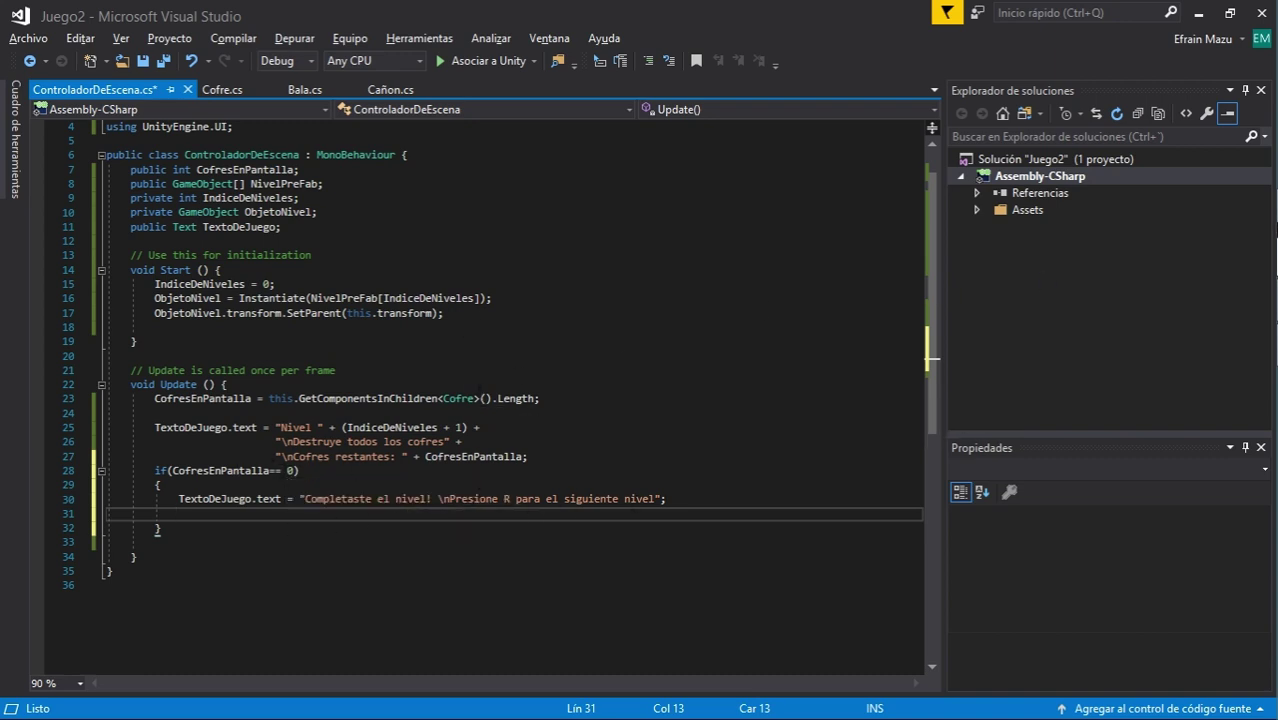
click(1257, 217)
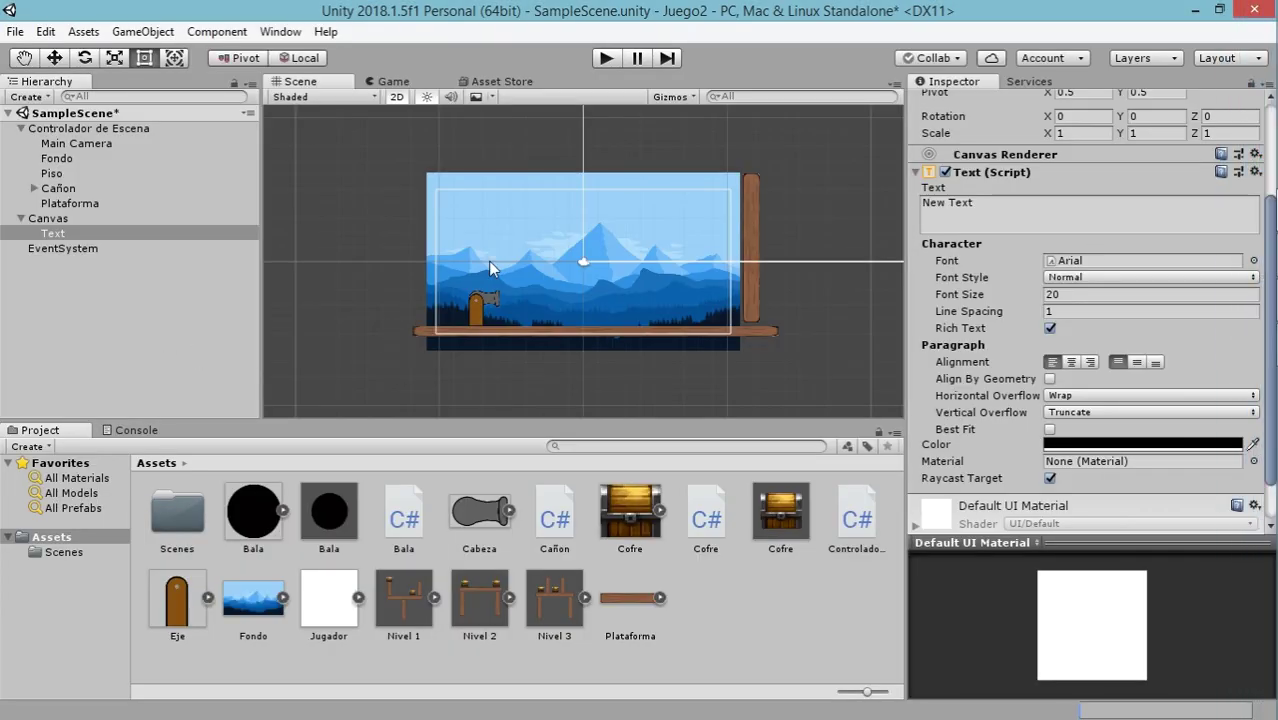
scroll(503, 314, up, 2)
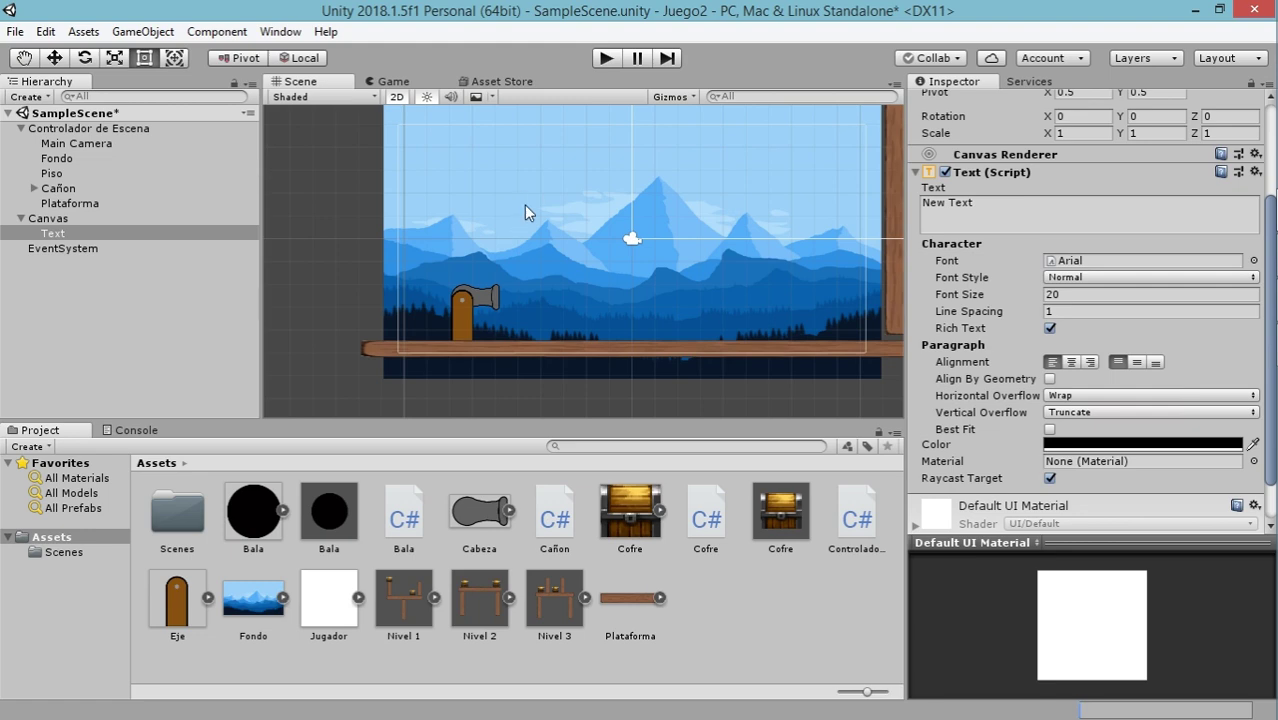
mouse_move(1270, 210)
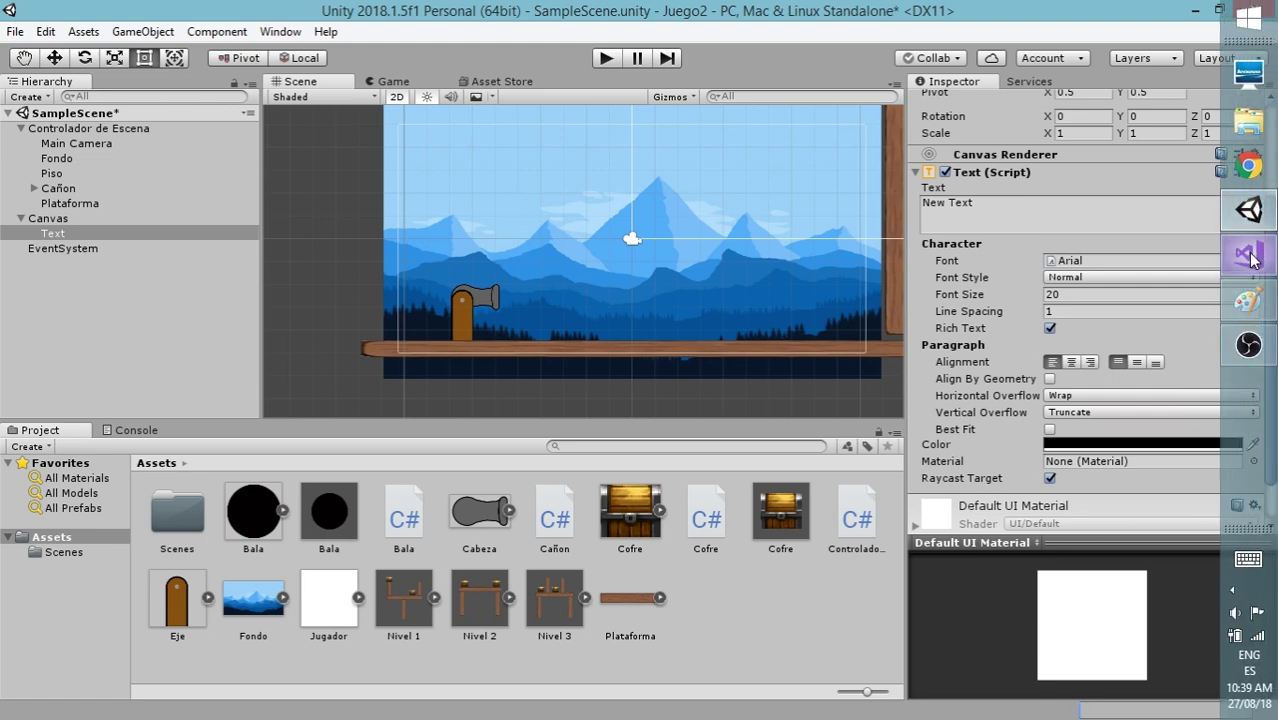
click(1250, 256)
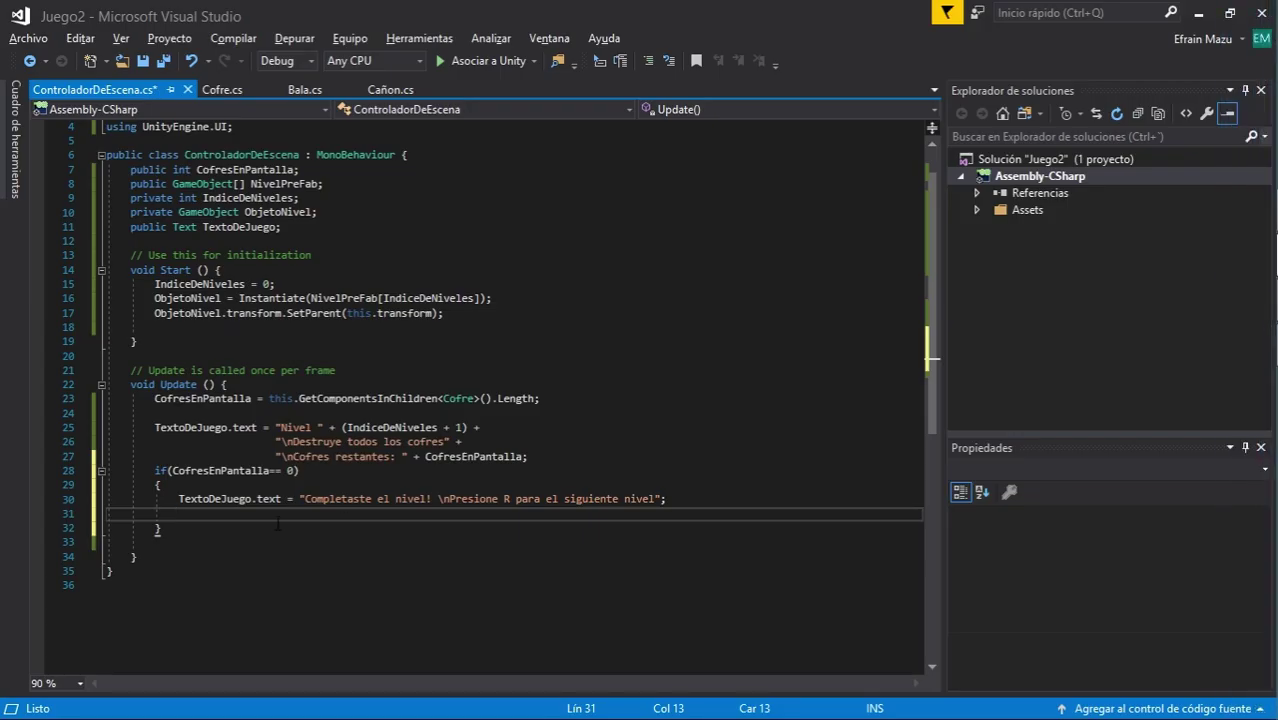
Add Destroy(GameObject.FindWithTag("Bala")); to remove the bullet when the level is cleared
text(Des)
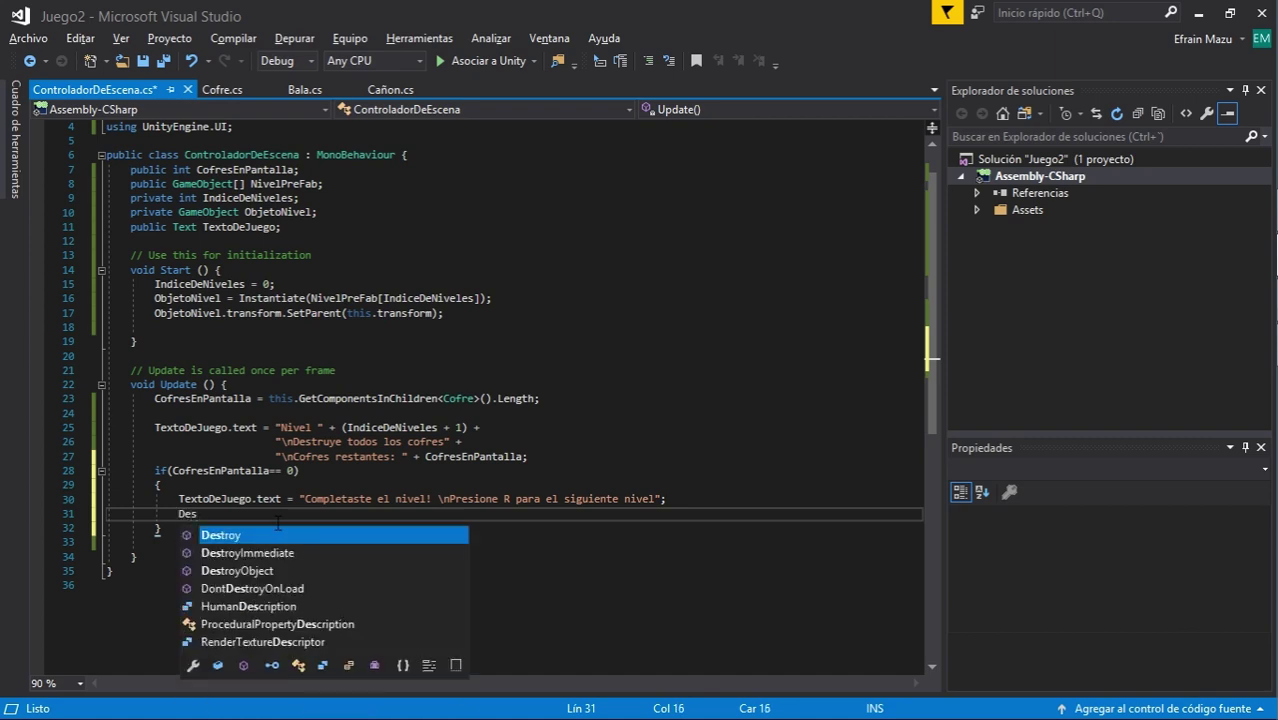
text(troy()
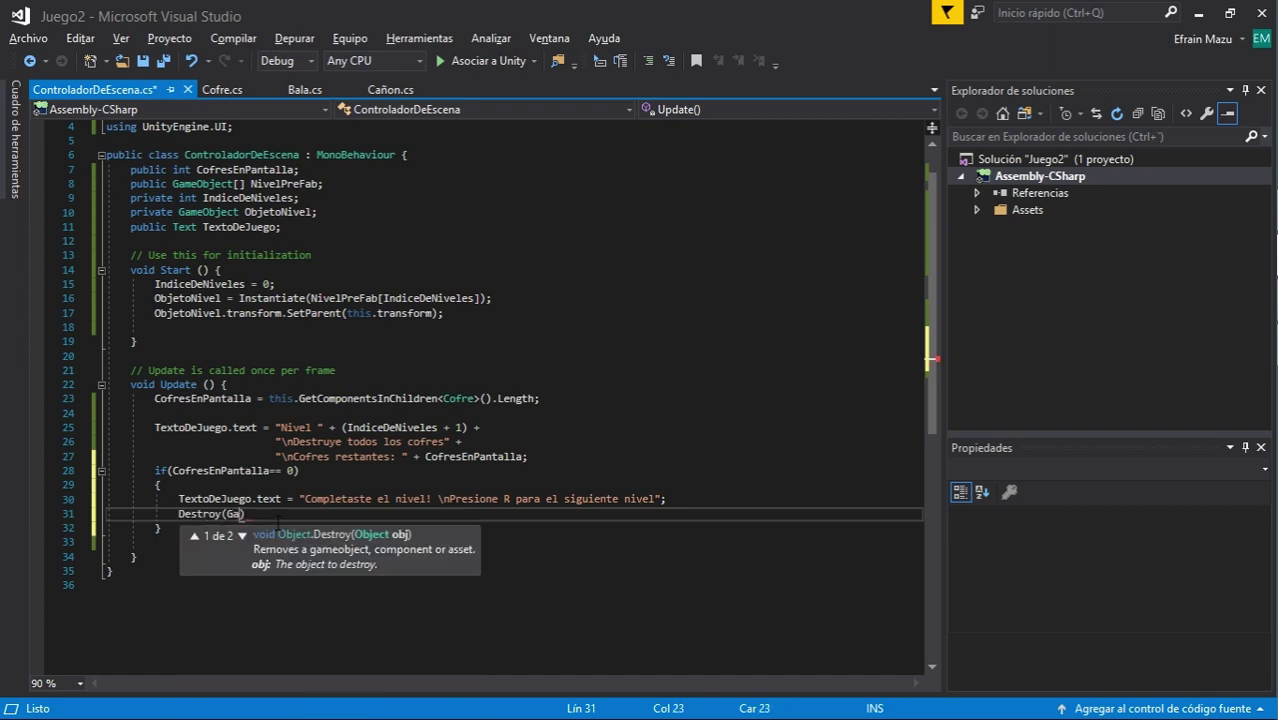
text(GameObject.)
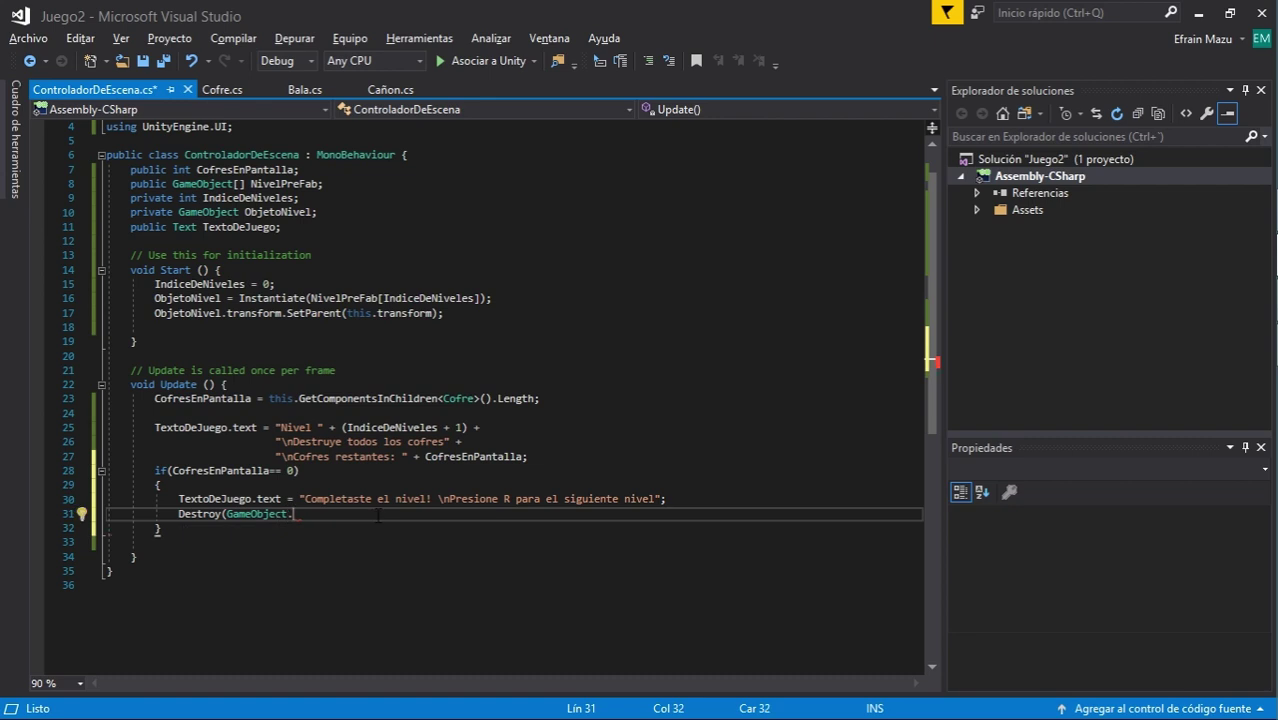
text(find)
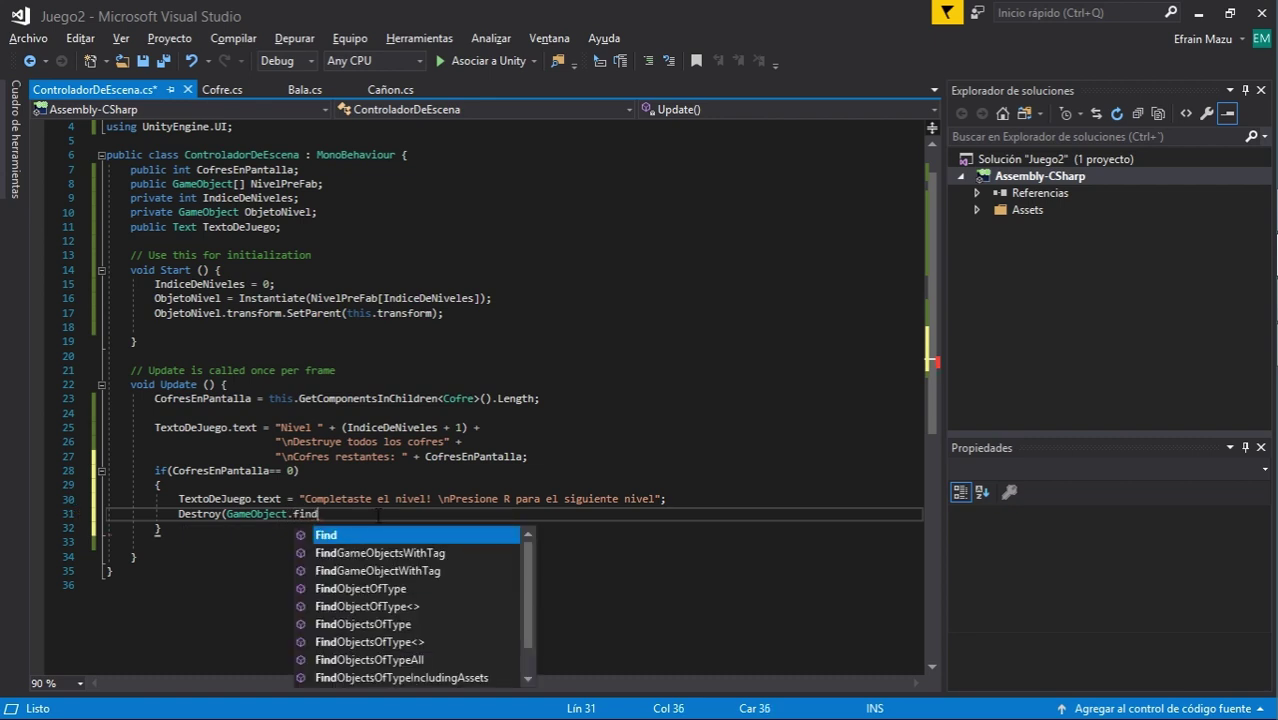
text(with)
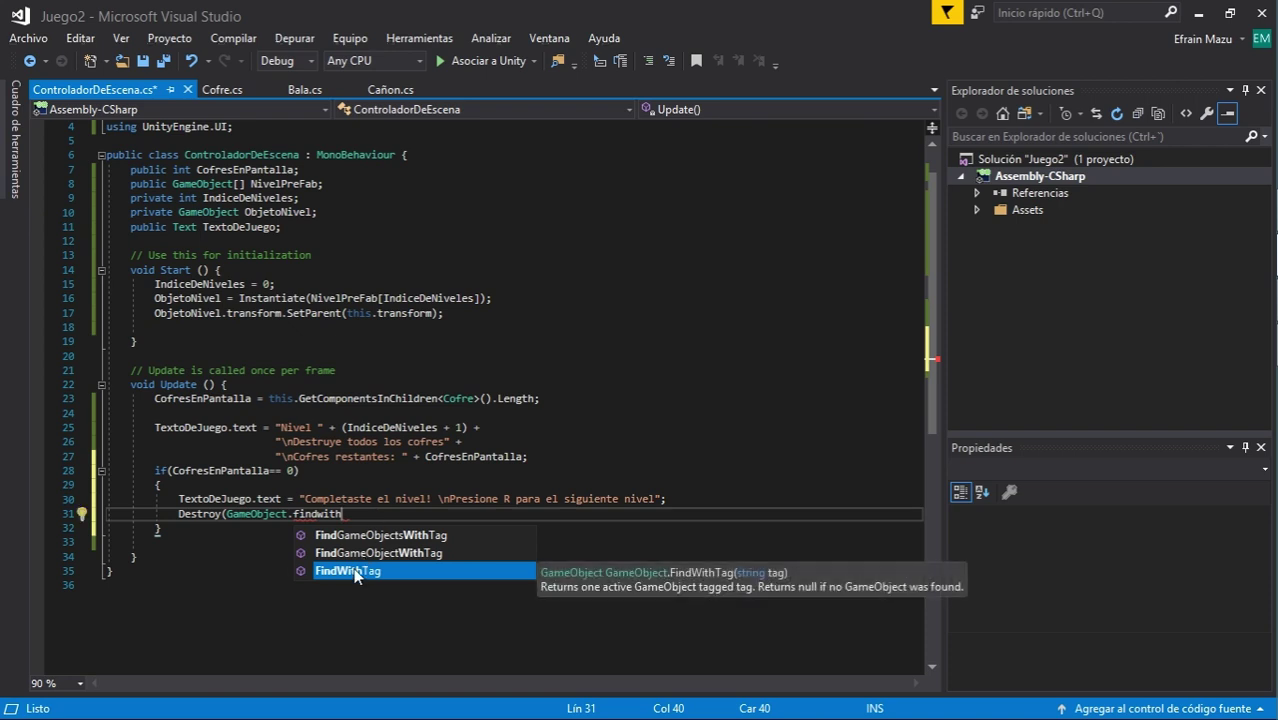
key(Tab)
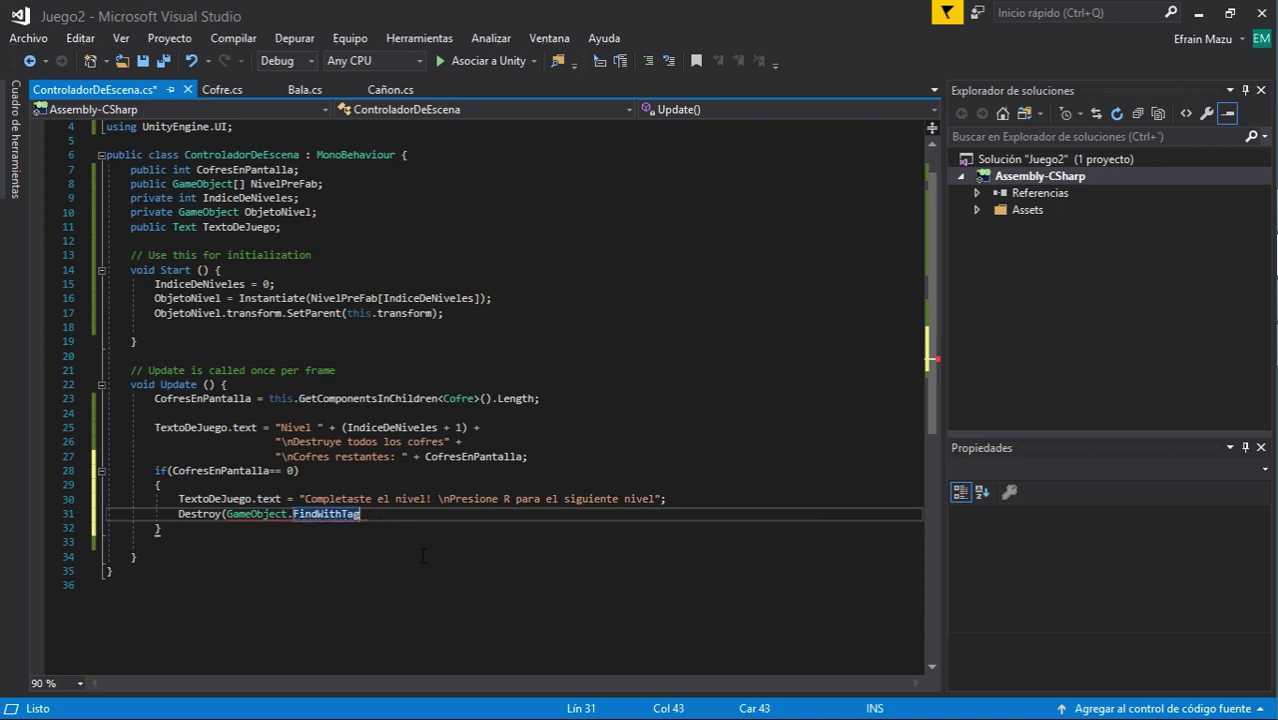
text((")
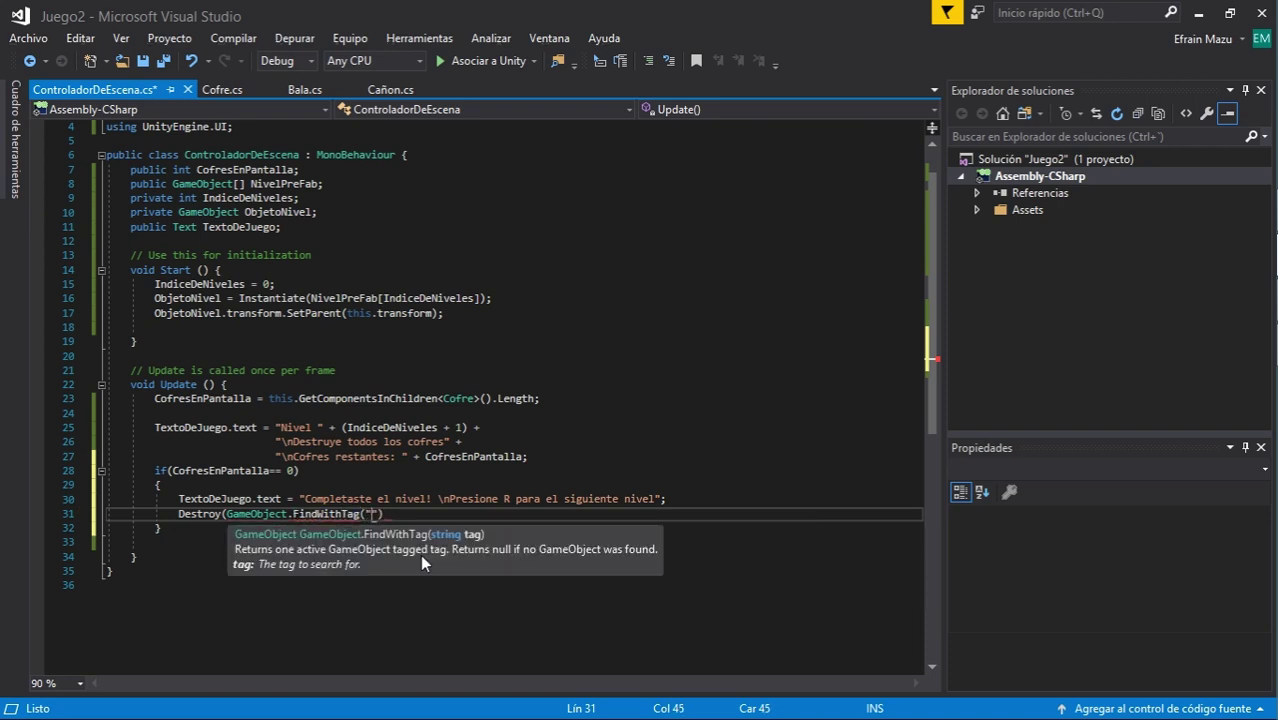
text(Bala")
text())
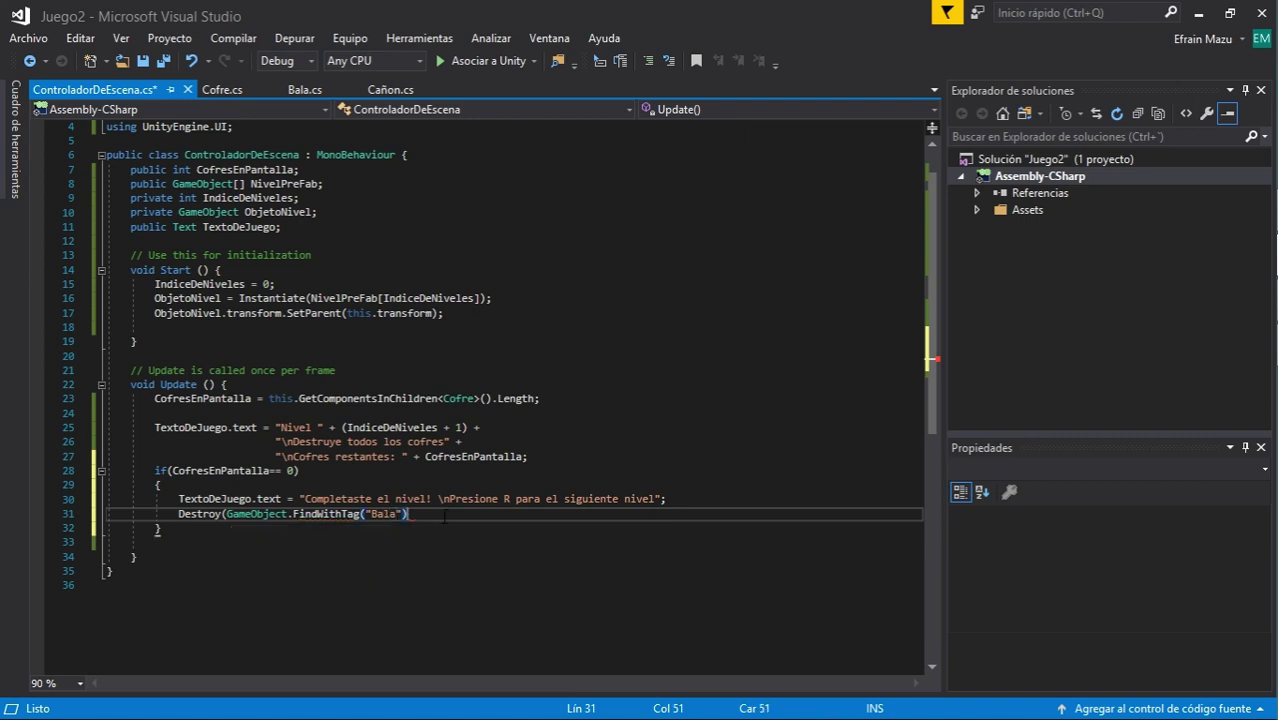
text();)
key(Return)
Add an if(IndiceDeNiveles==NivelPreFab.Length-1) block for the last level
scroll(214, 378, down, 4)
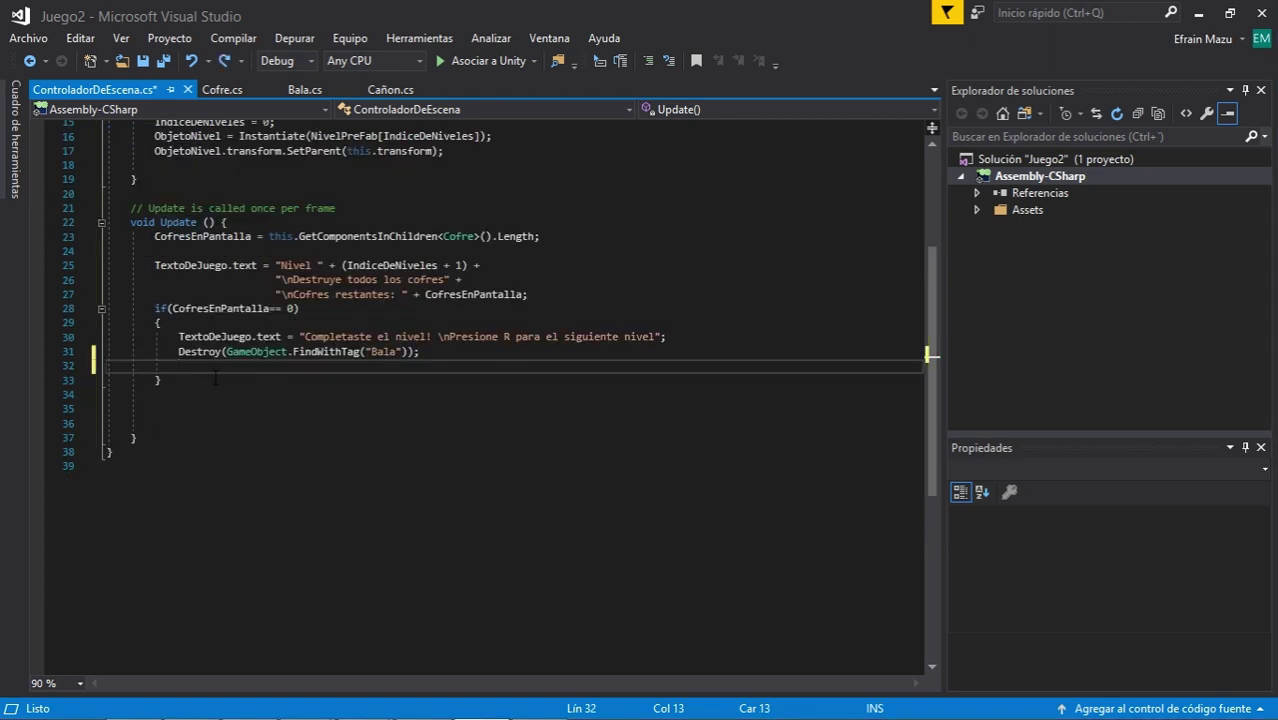
text(if()
text(In)
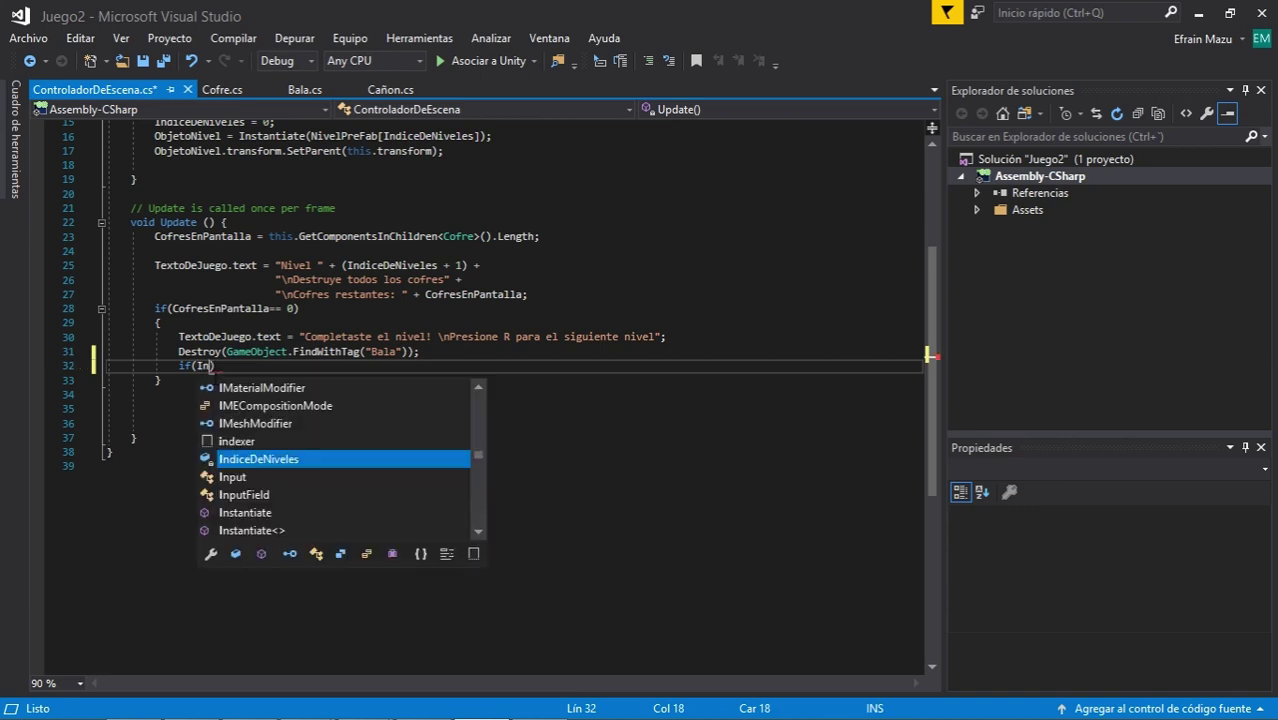
text(d)
key(Tab)
text(==)
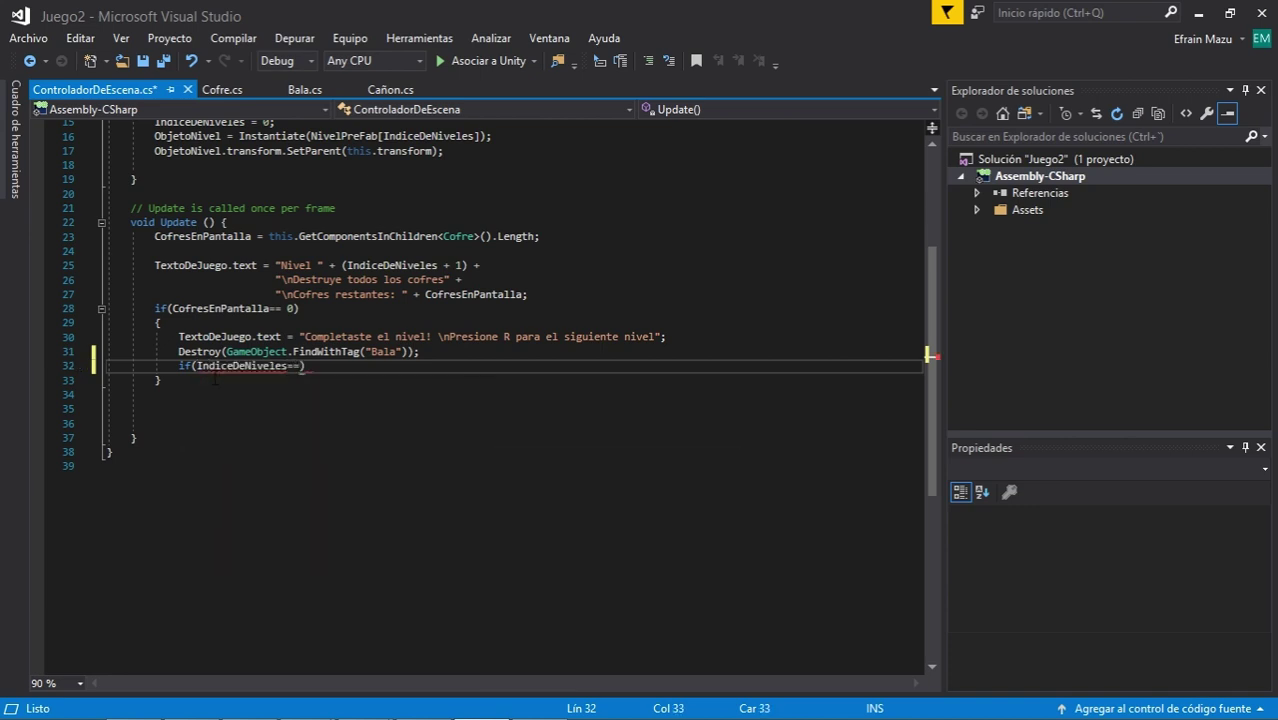
text(NIve)
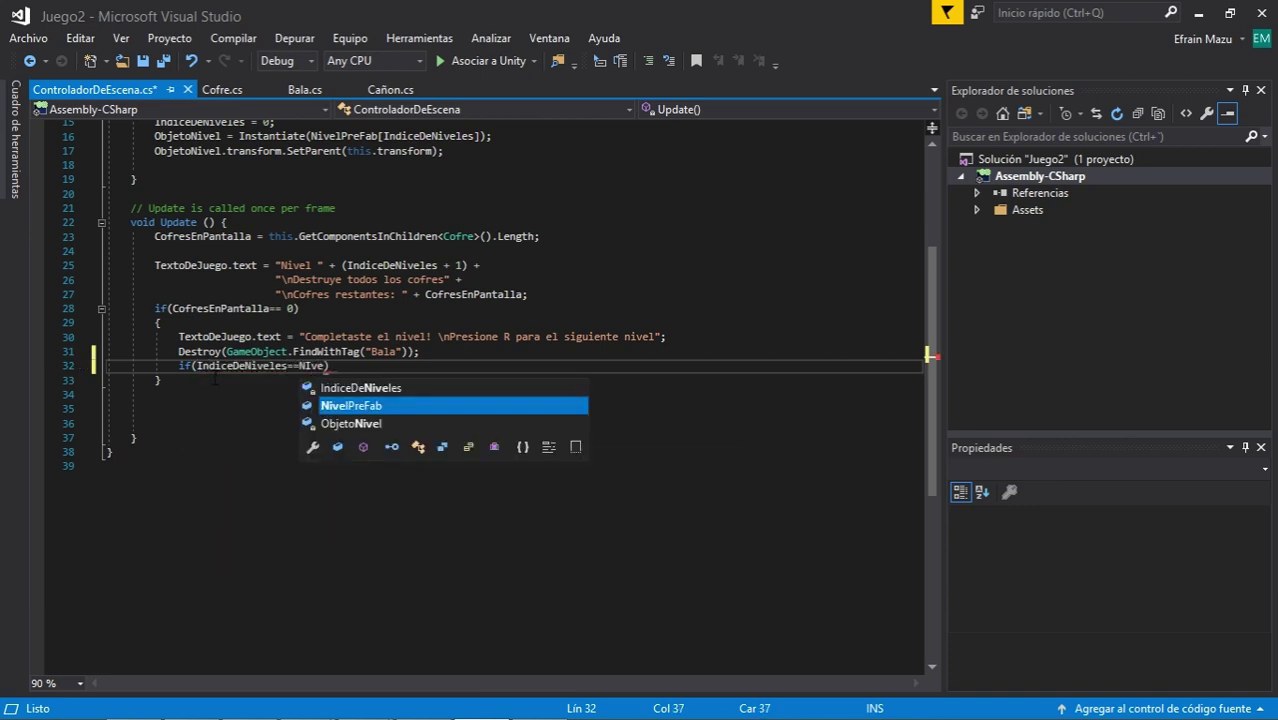
key(Tab)
text(.l)
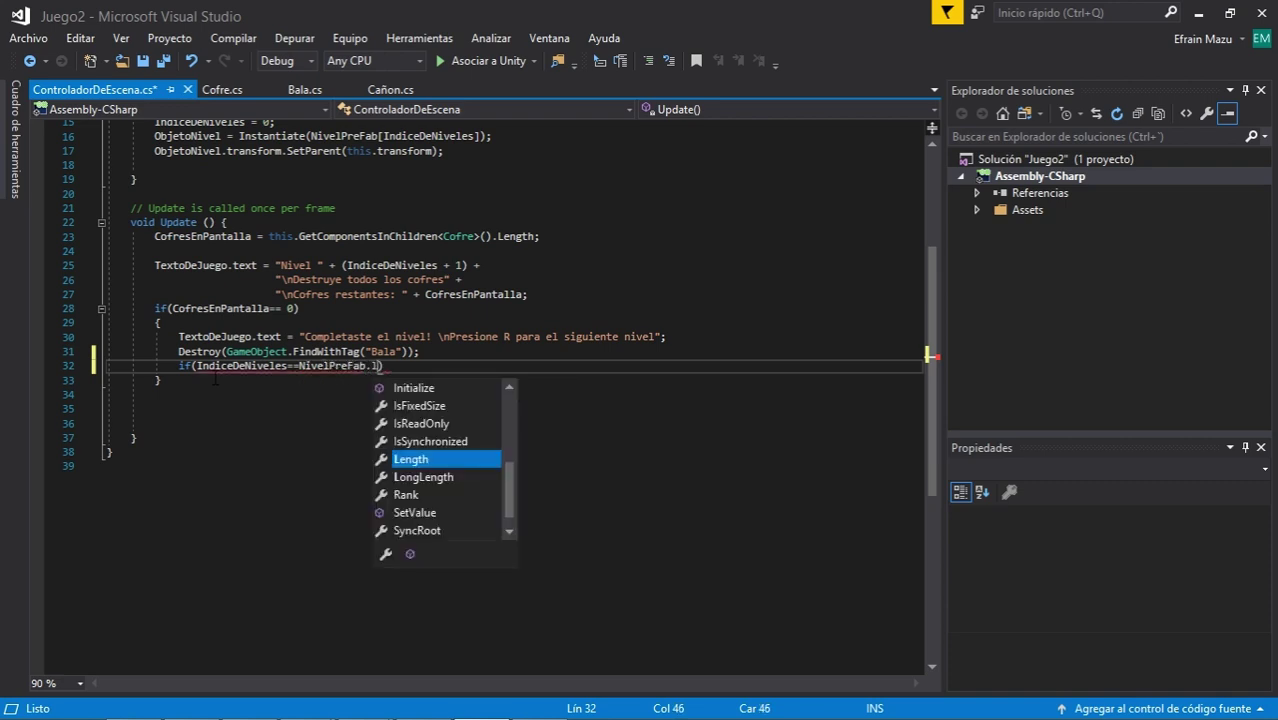
key(Tab)
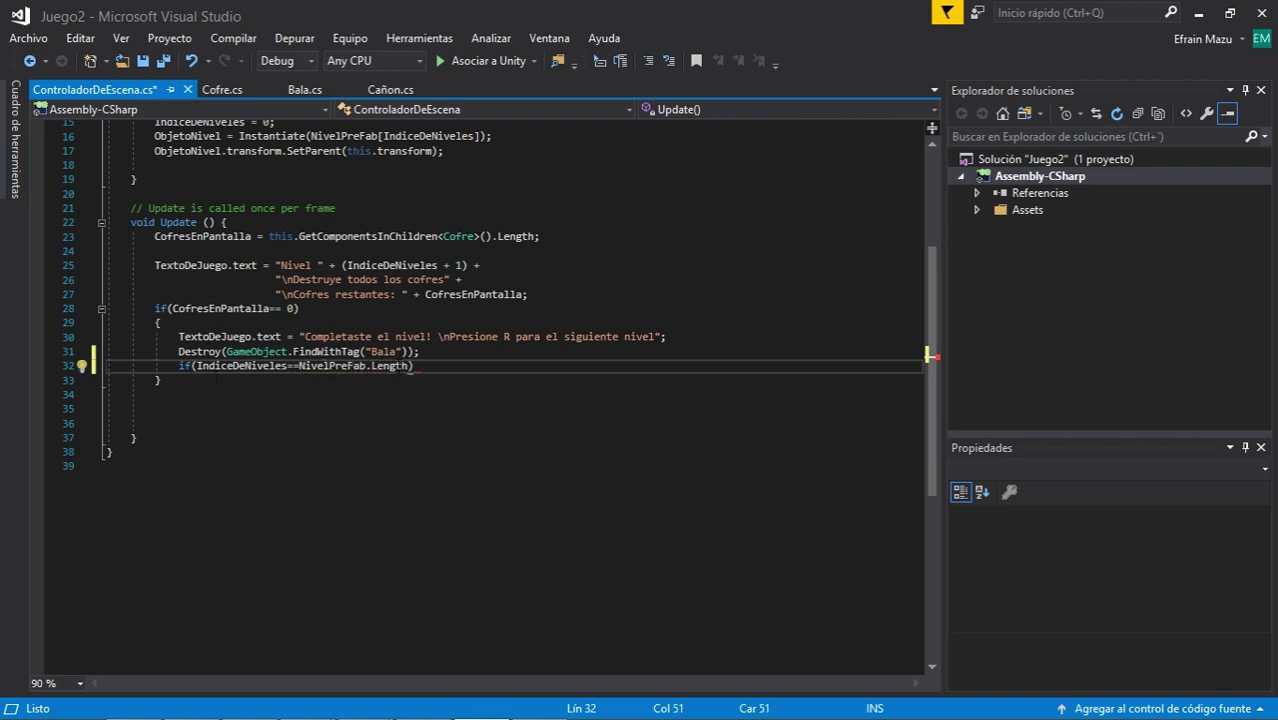
text(-1)
text())
text({)
key(Return)
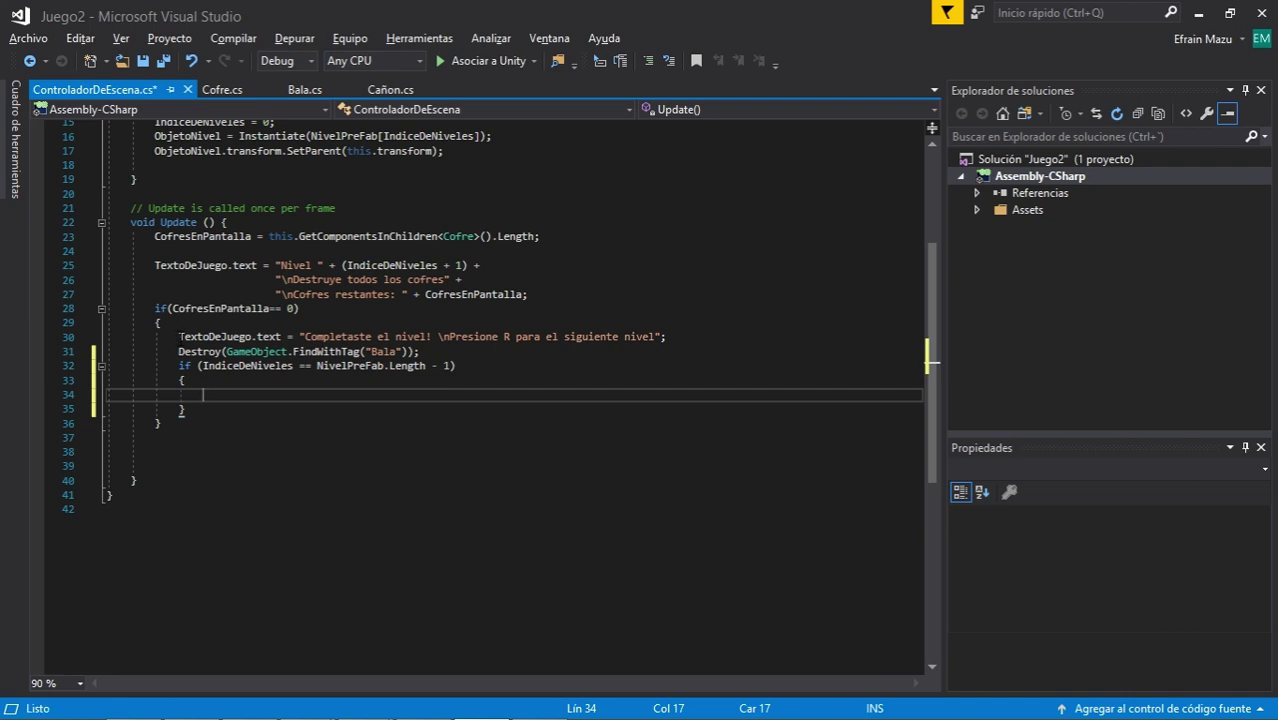
Paste the message line into the block and change it to "Completaste el Juego! Presione R para volver a empezar"
drag(179, 337, 696, 362)
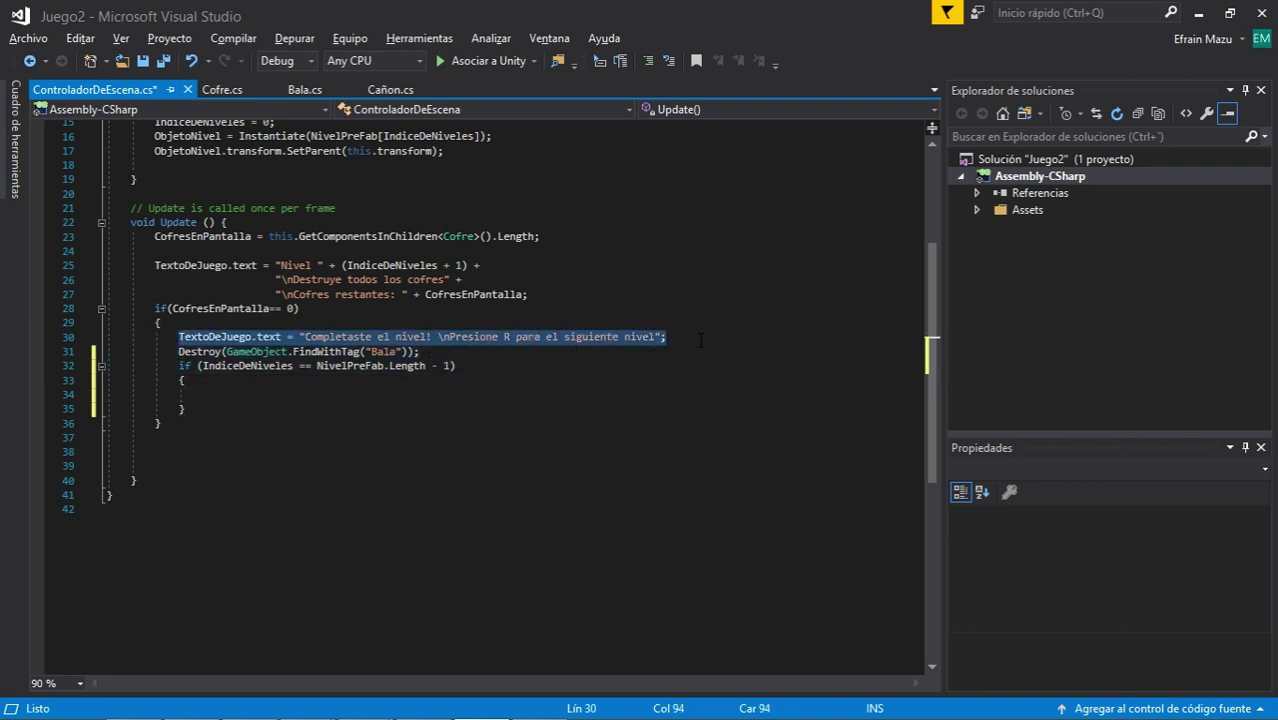
click(236, 397)
text(TextoDeJuego.text = "Completaste el nivel! \nPresione R para el siguiente nivel";)
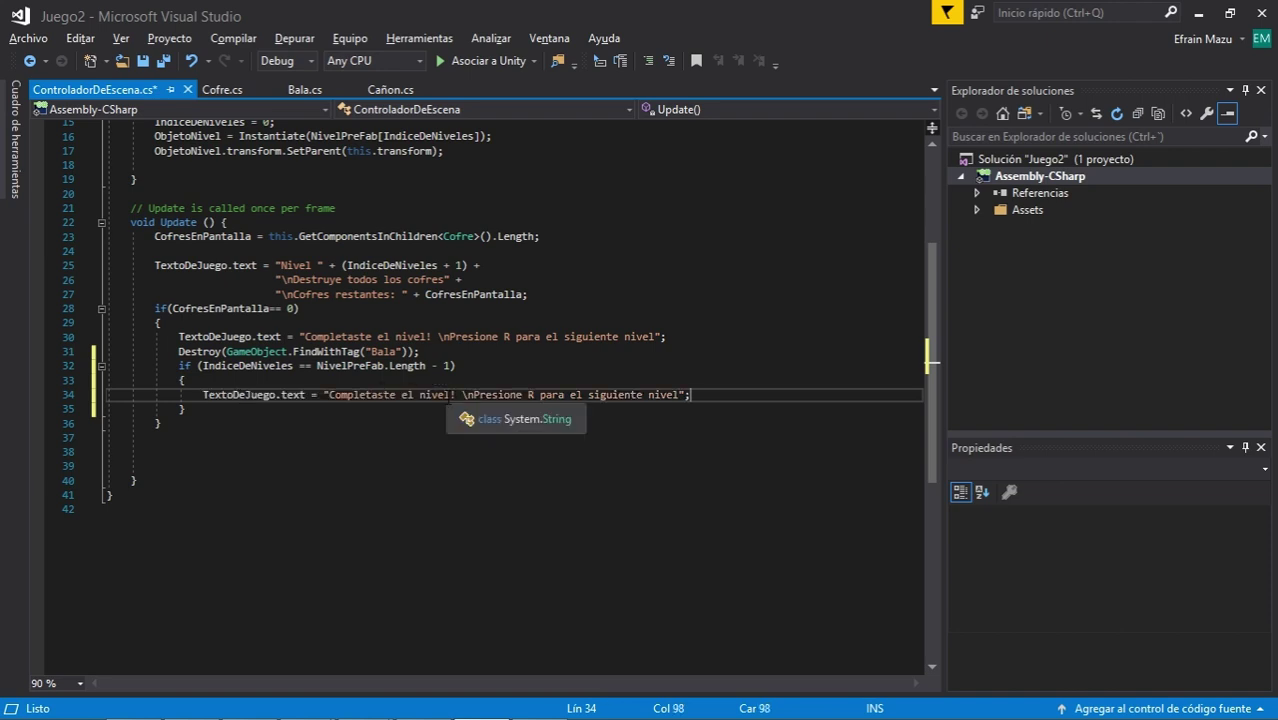
click(449, 395)
key(BackSpace)
key(BackSpace)
key(BackSpace)
key(BackSpace)
key(BackSpace)
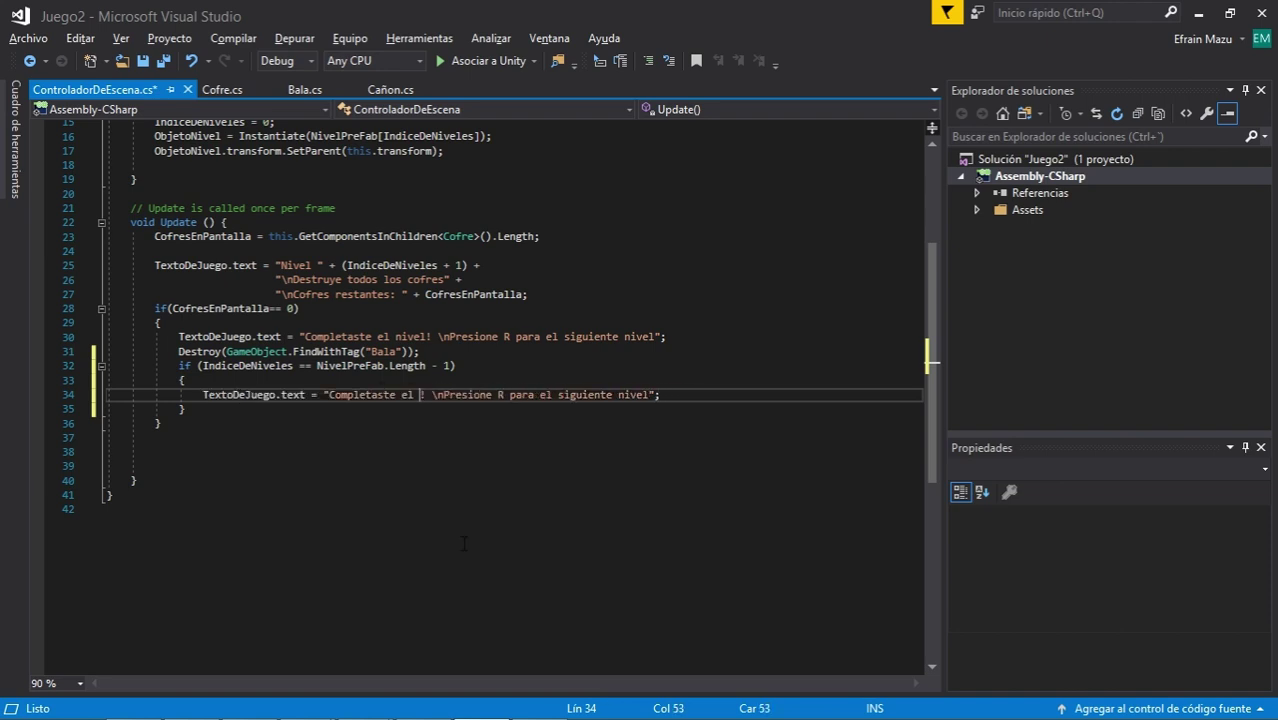
text(Juego)
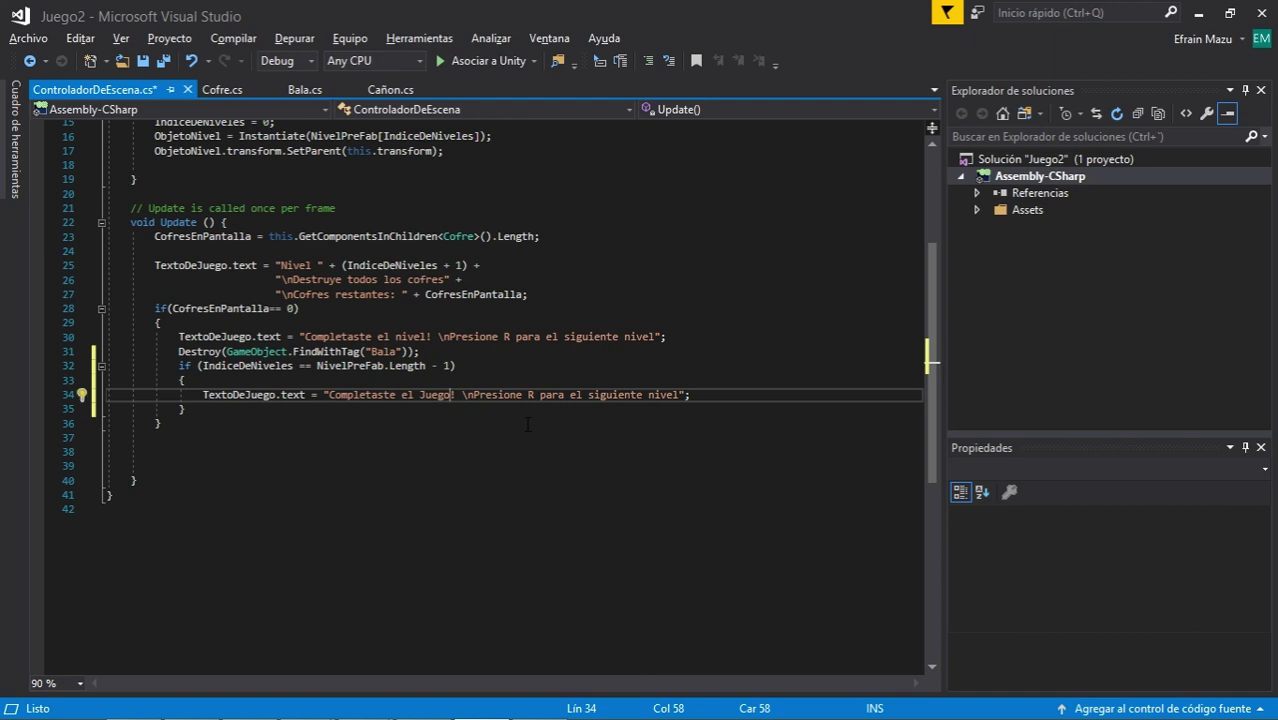
drag(570, 395, 677, 397)
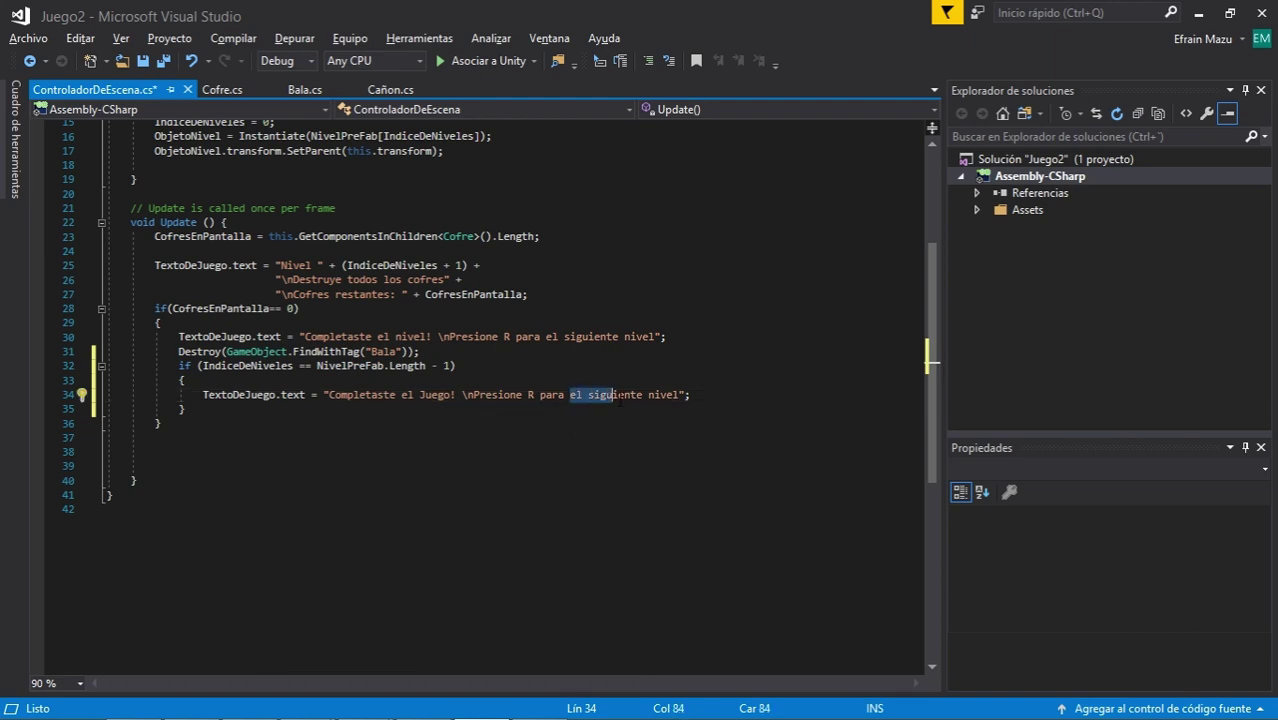
text(volver )
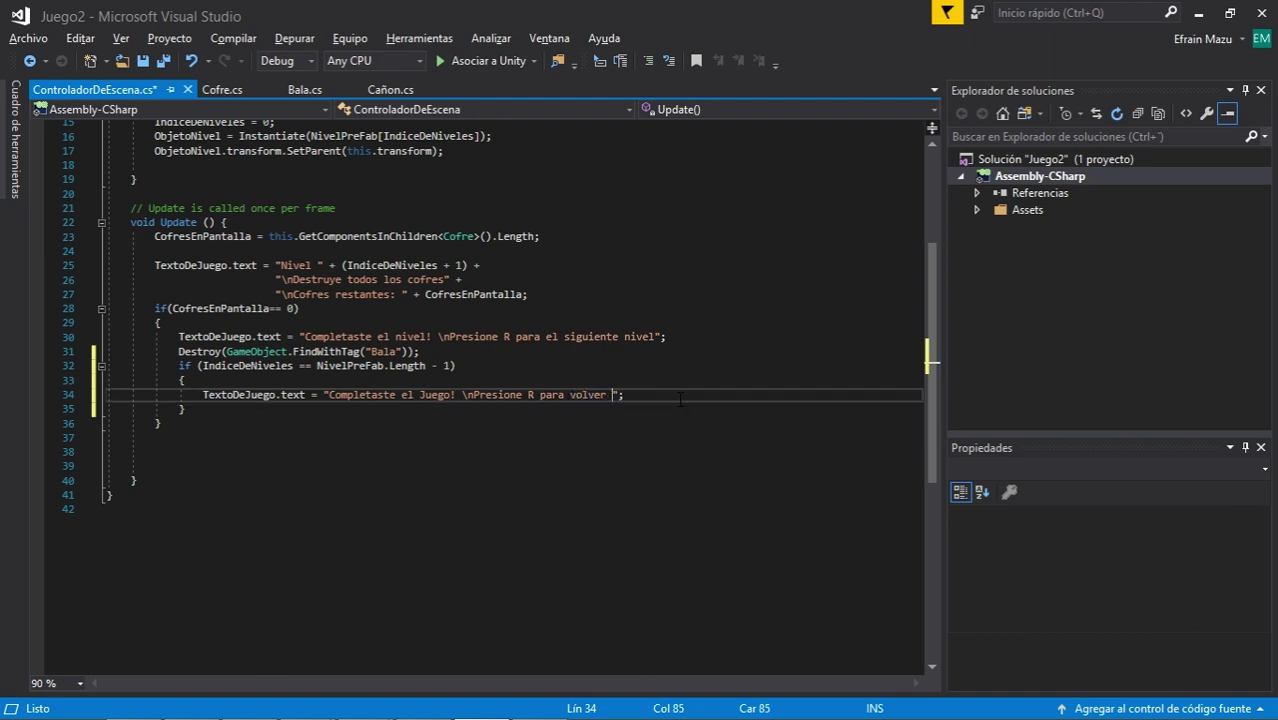
text(a empezar)
Review the NivelPreFab.Length - 1 condition, then switch to Unity
click(201, 366)
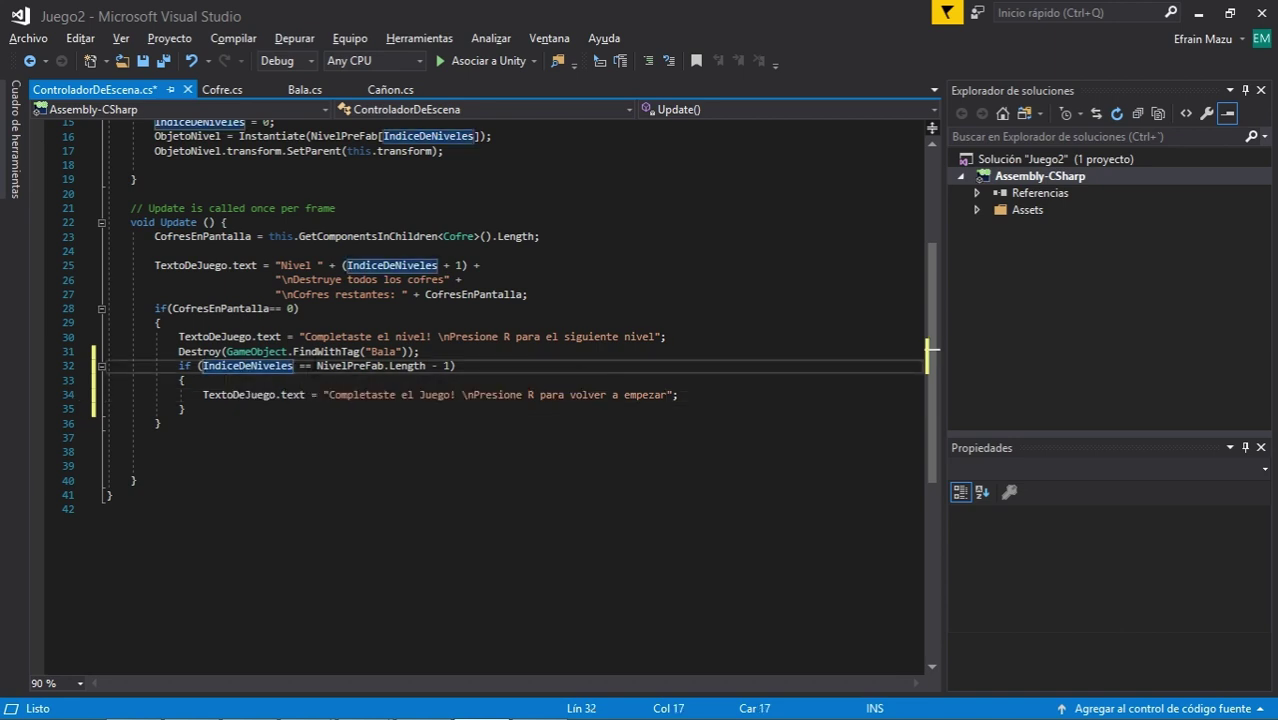
click(281, 308)
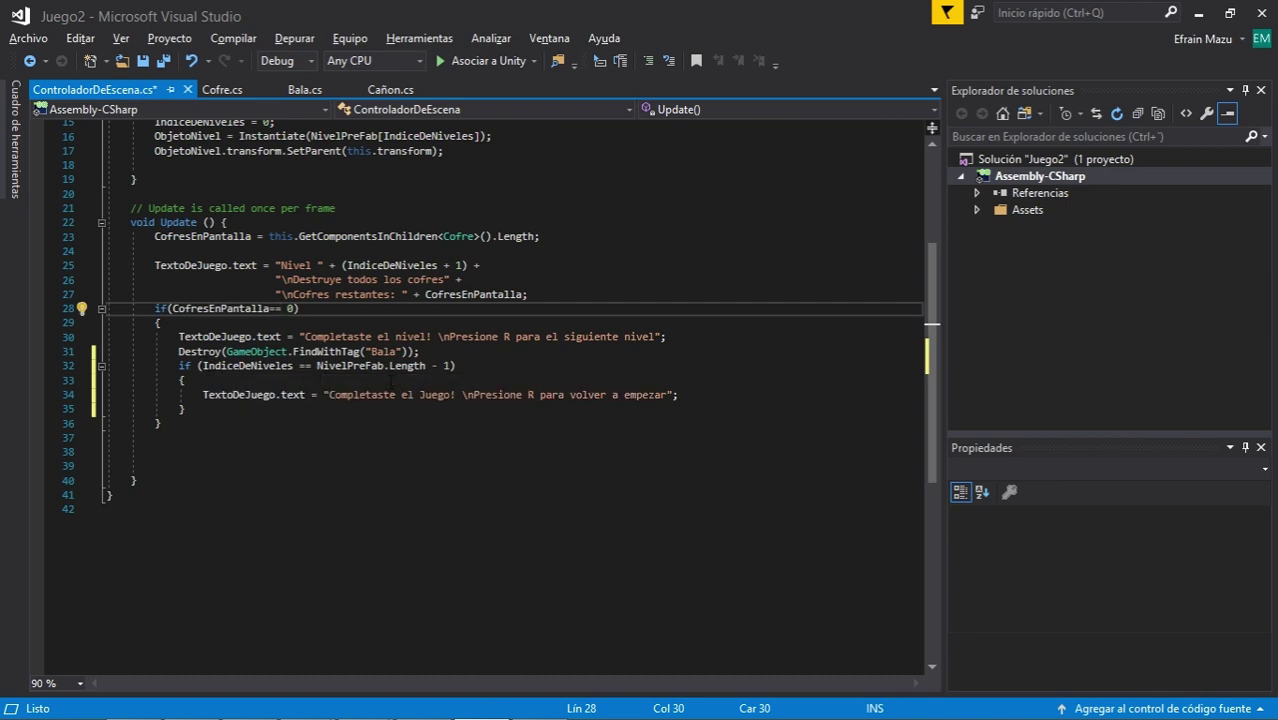
mouse_move(304, 672)
drag(317, 365, 455, 365)
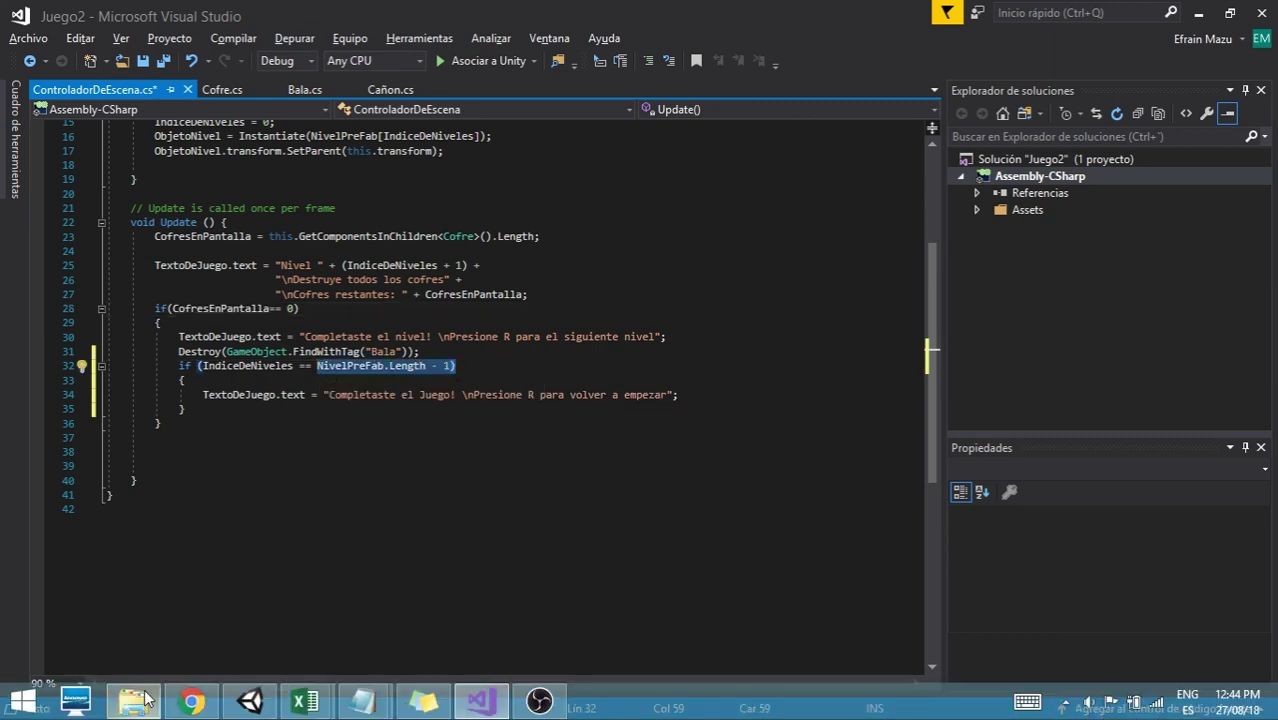
click(250, 701)
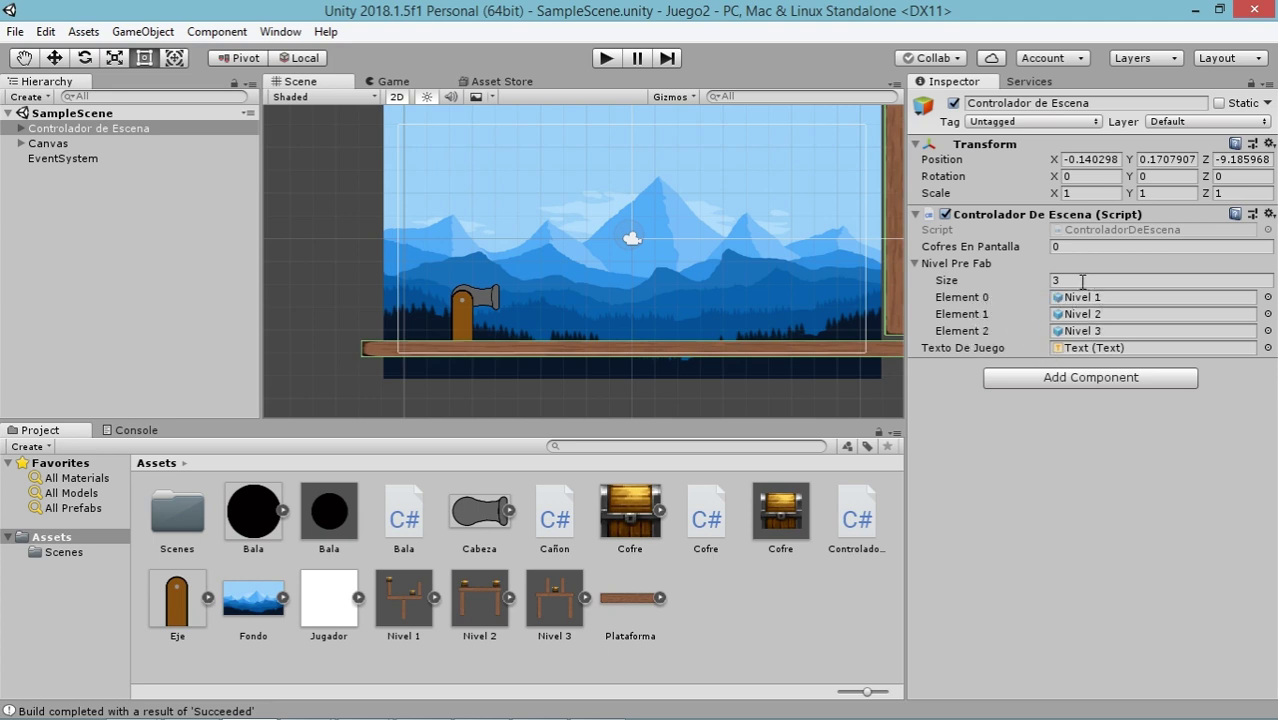
After checking the three Nivel Pre Fab entries, return to ControladorDeEscena.cs in Visual Studio
mouse_move(420, 714)
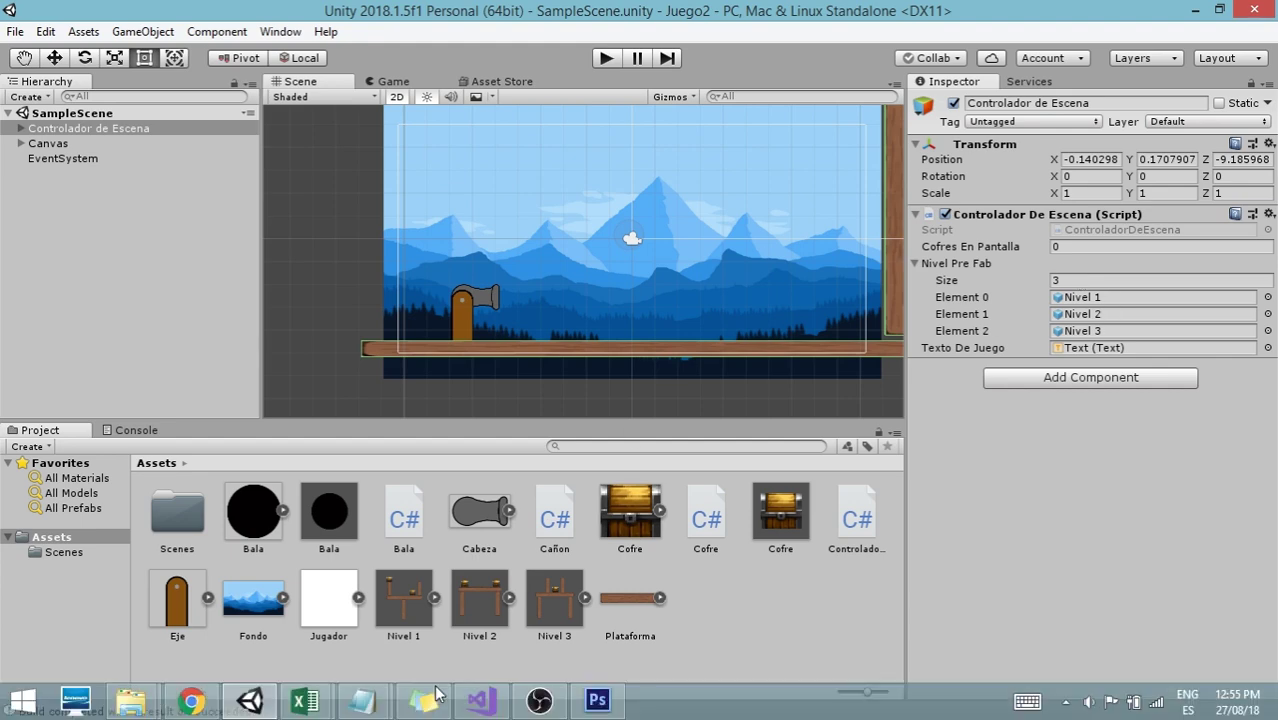
click(478, 706)
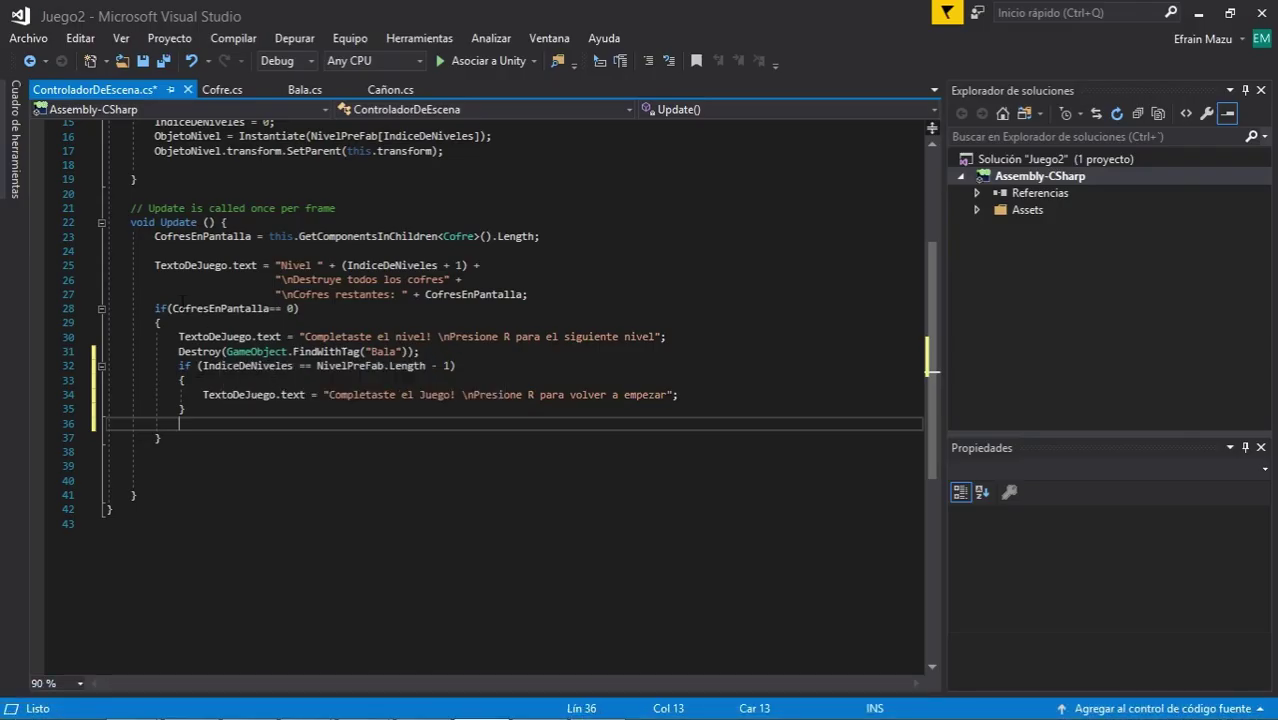
Copy NivelPreFab.Length - 1 from line 32 and insert a blank line after the last-level block's closing brace
mouse_move(219, 364)
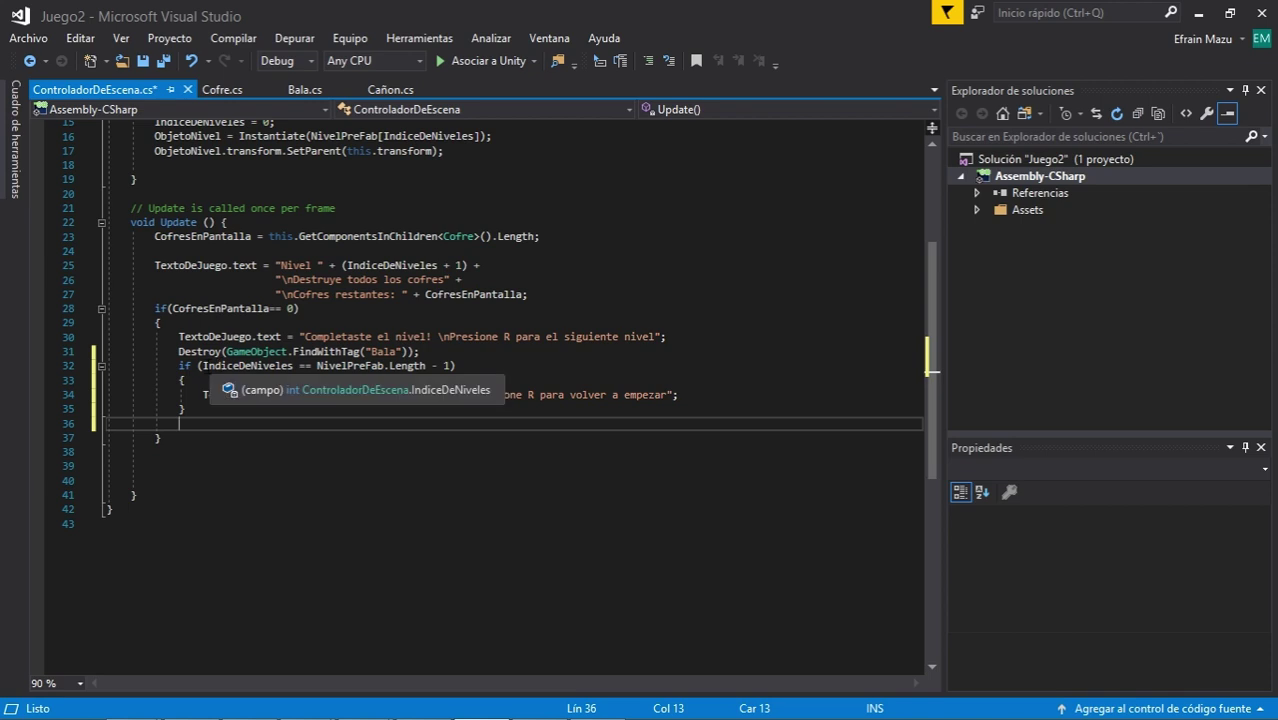
mouse_move(318, 365)
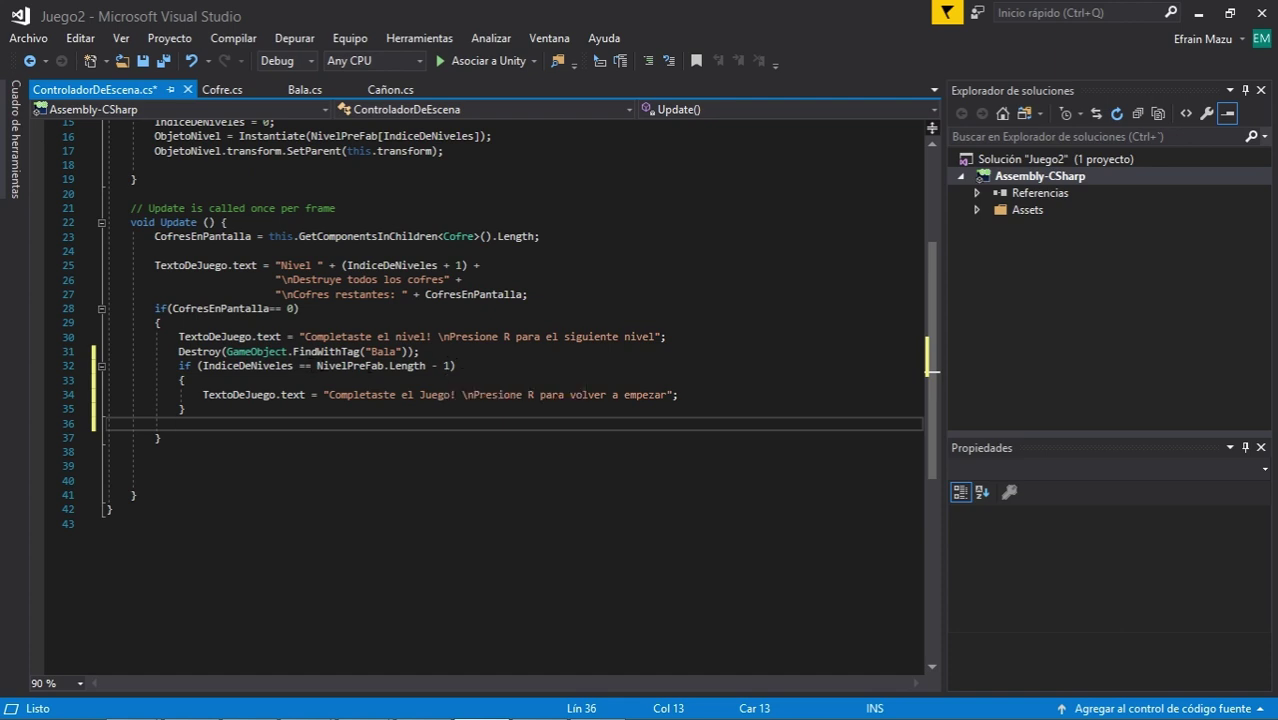
drag(317, 365, 449, 365)
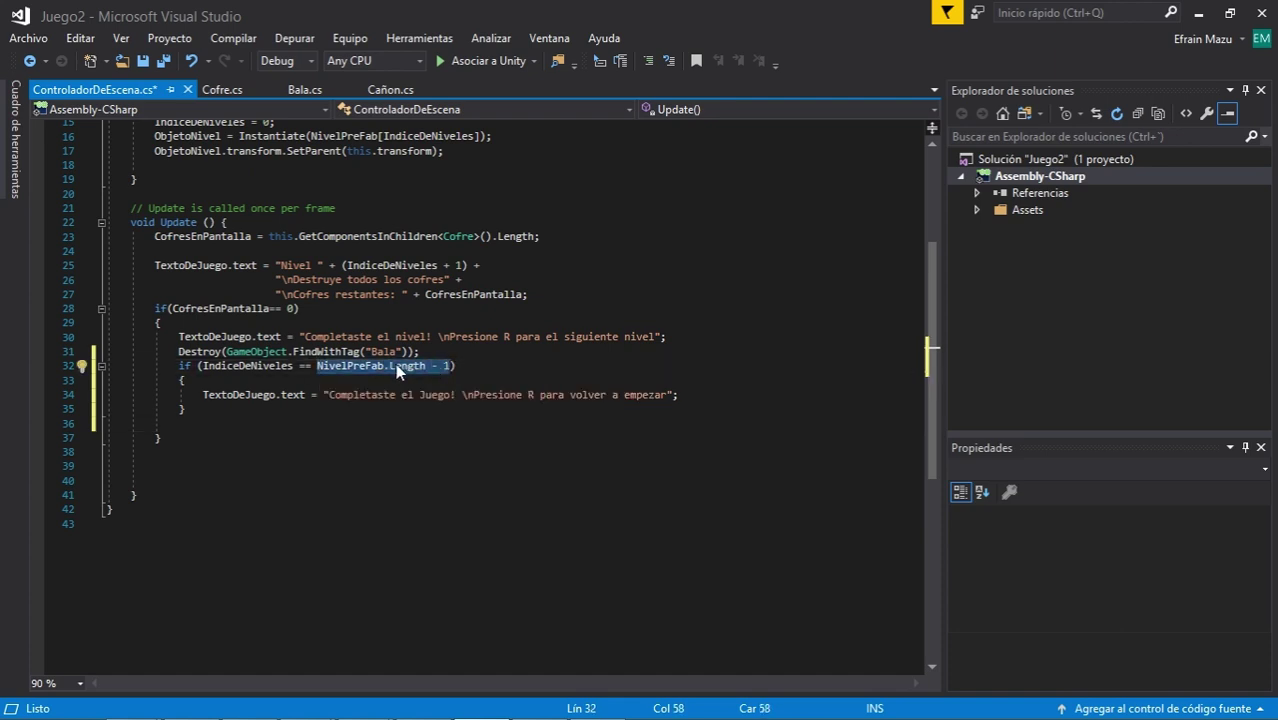
key(ctrl+c)
click(215, 398)
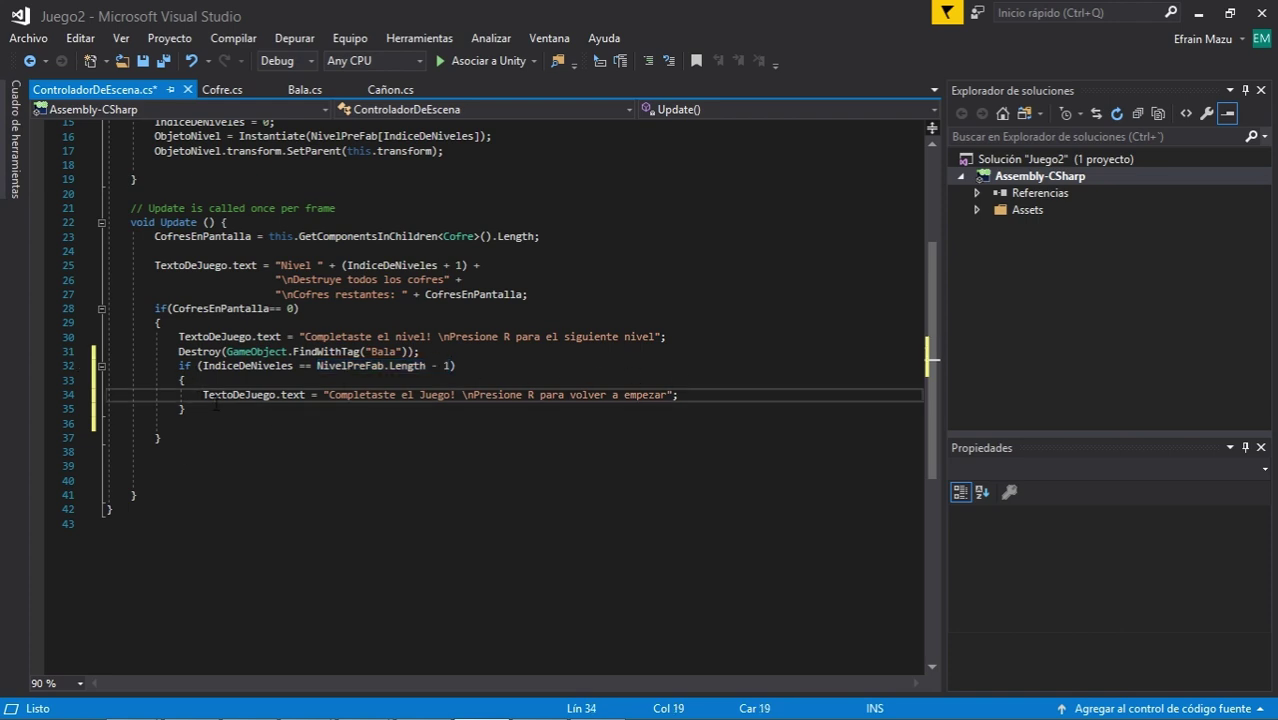
key(Down)
drag(197, 365, 456, 365)
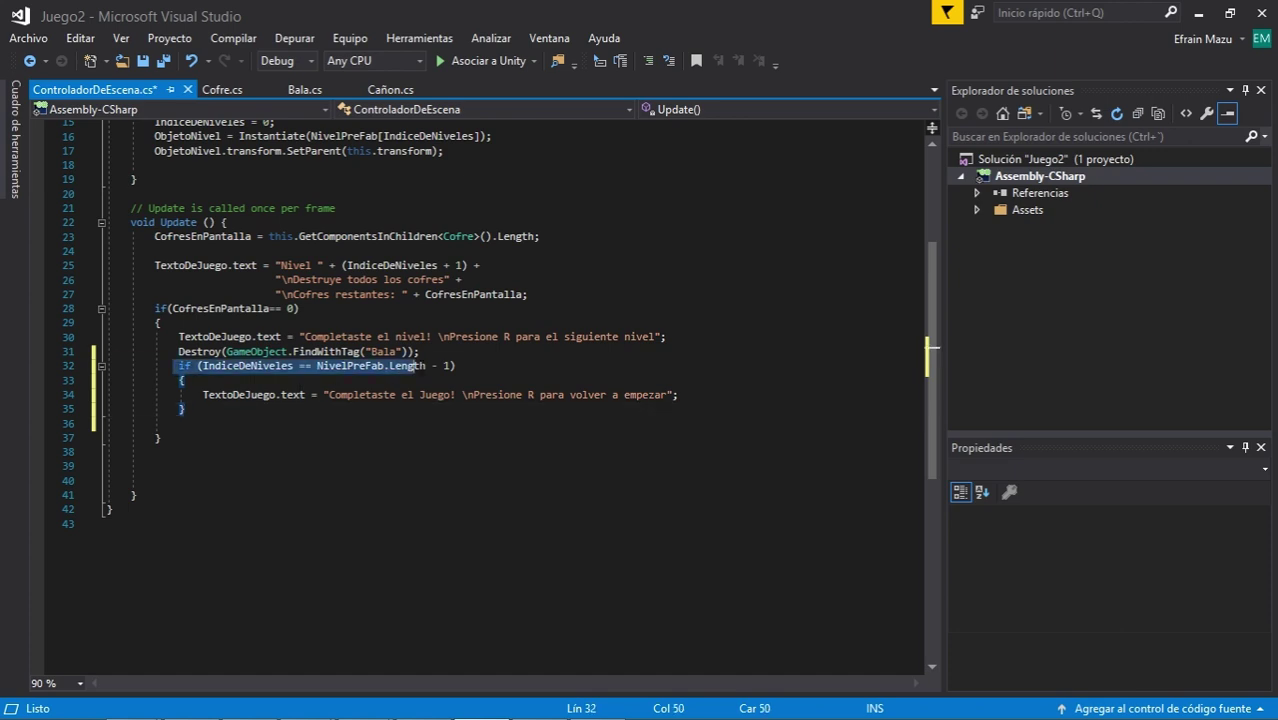
click(232, 414)
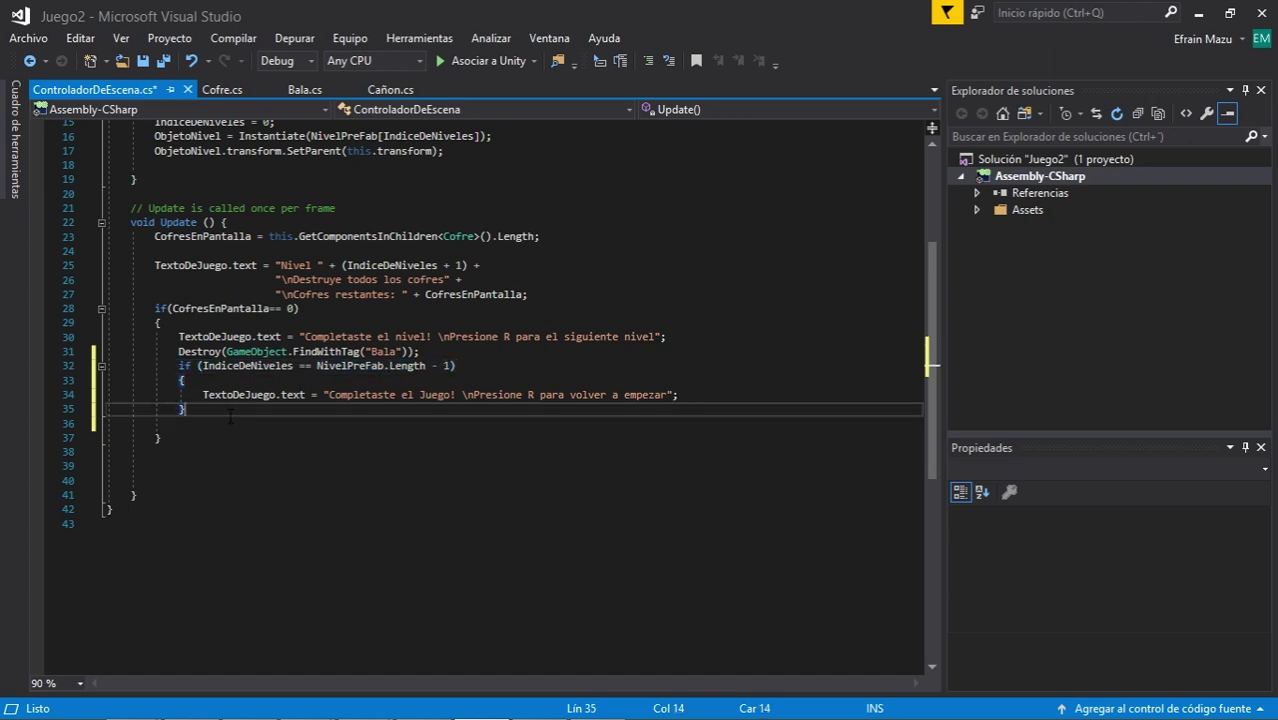
key(Return)
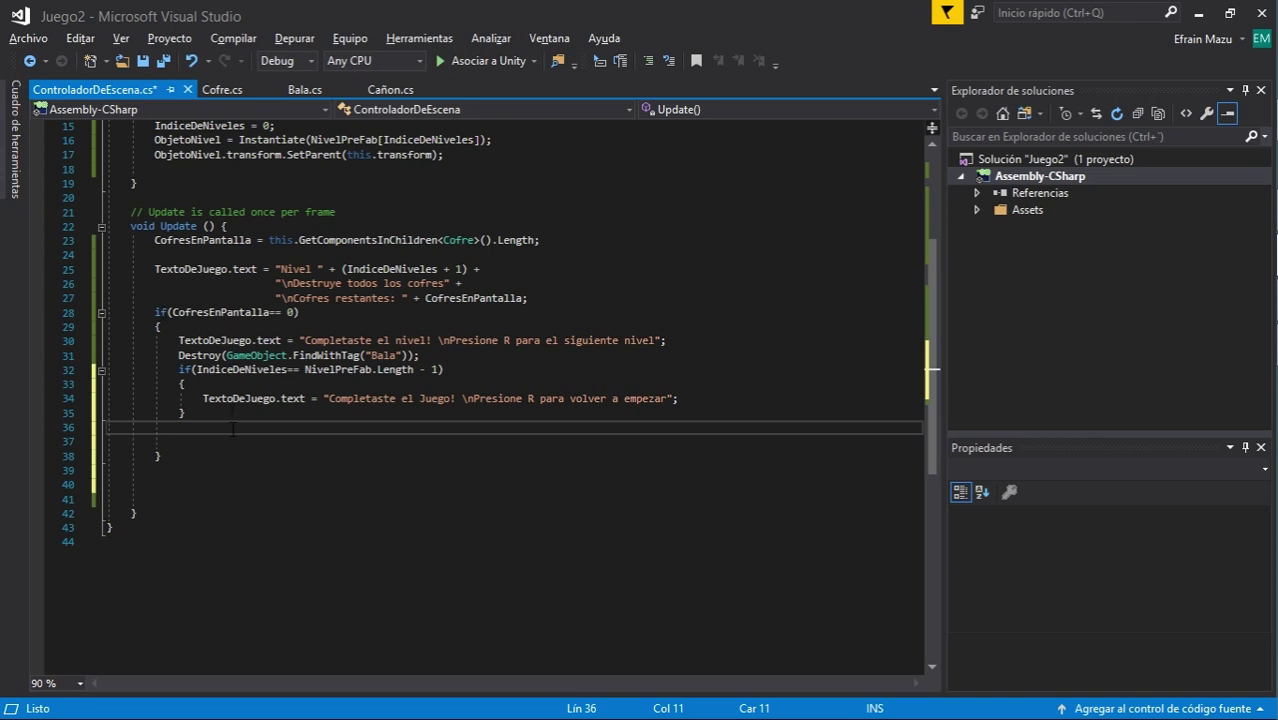
Add an if (Input.GetKeyUp("r")) block with its braces
text(if)
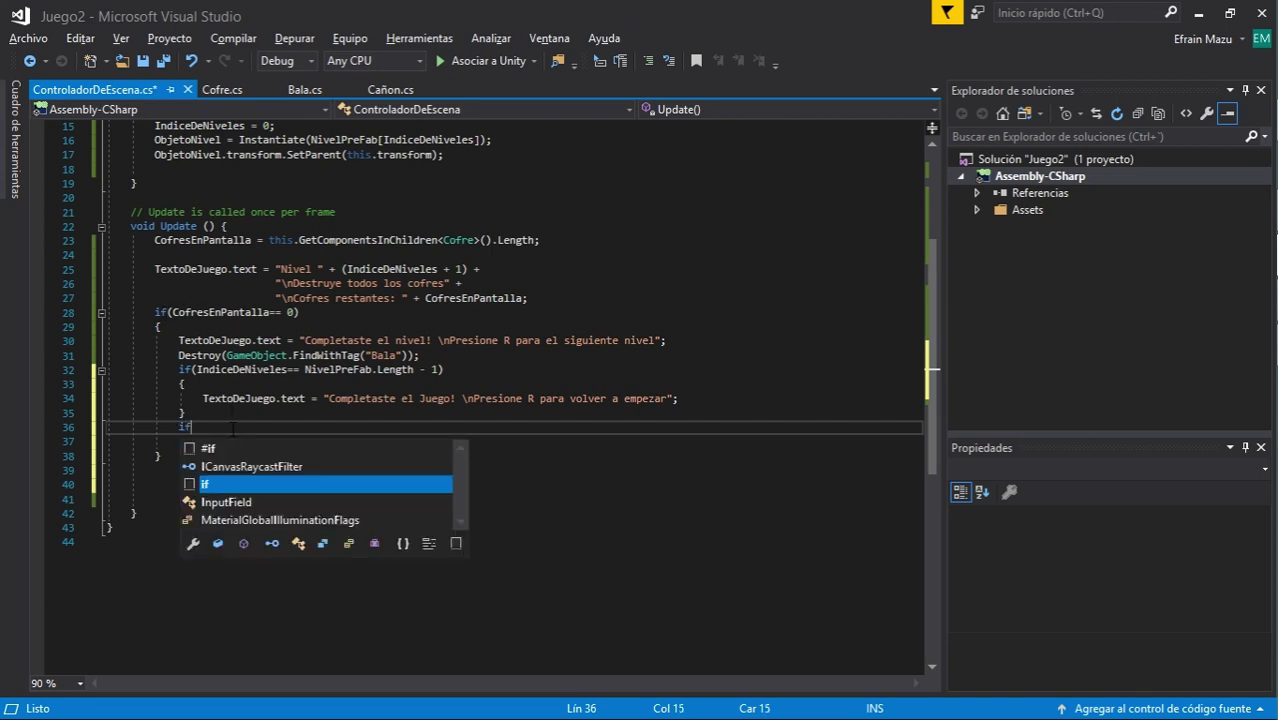
text(()
text(Inp)
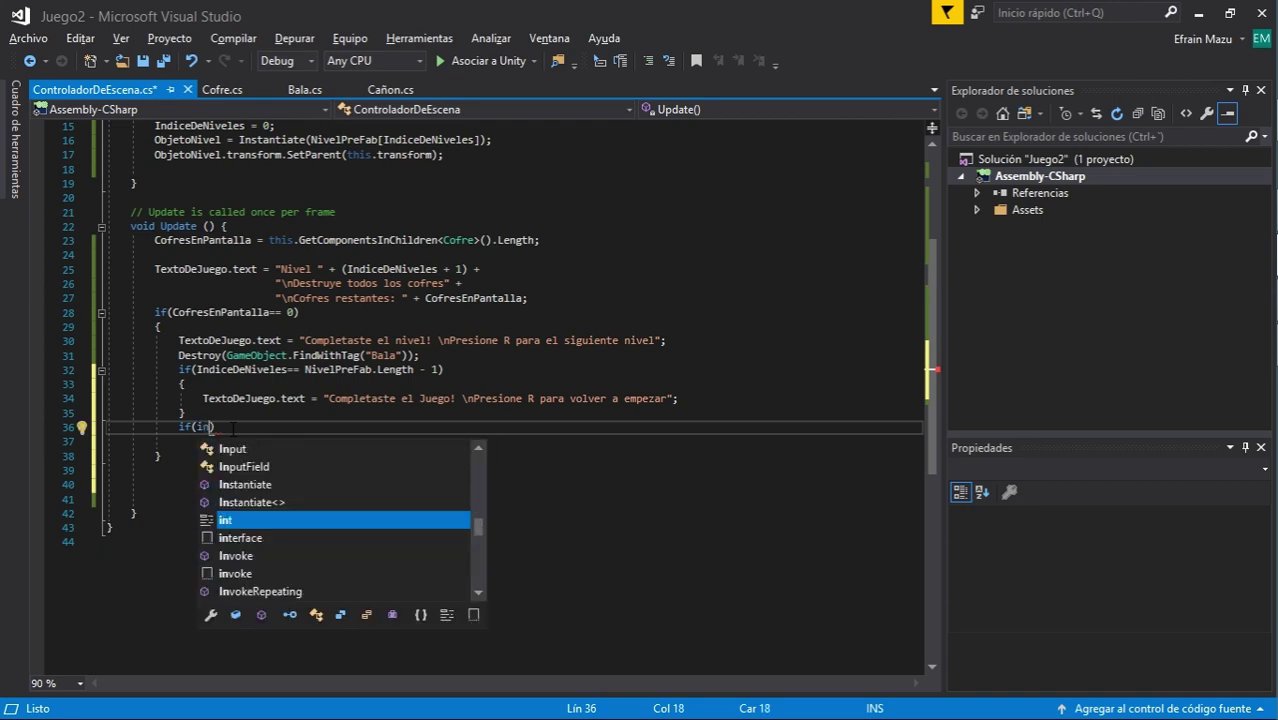
key(Tab)
text(.get)
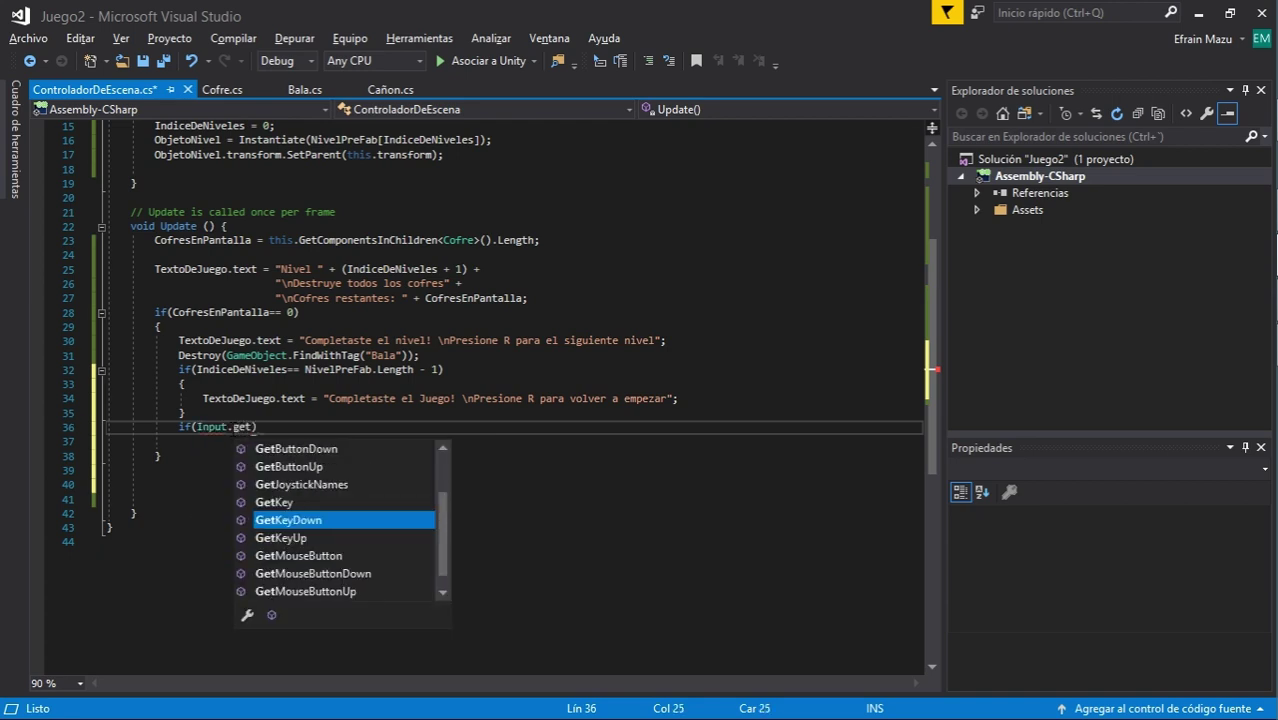
key(Down)
key(Tab)
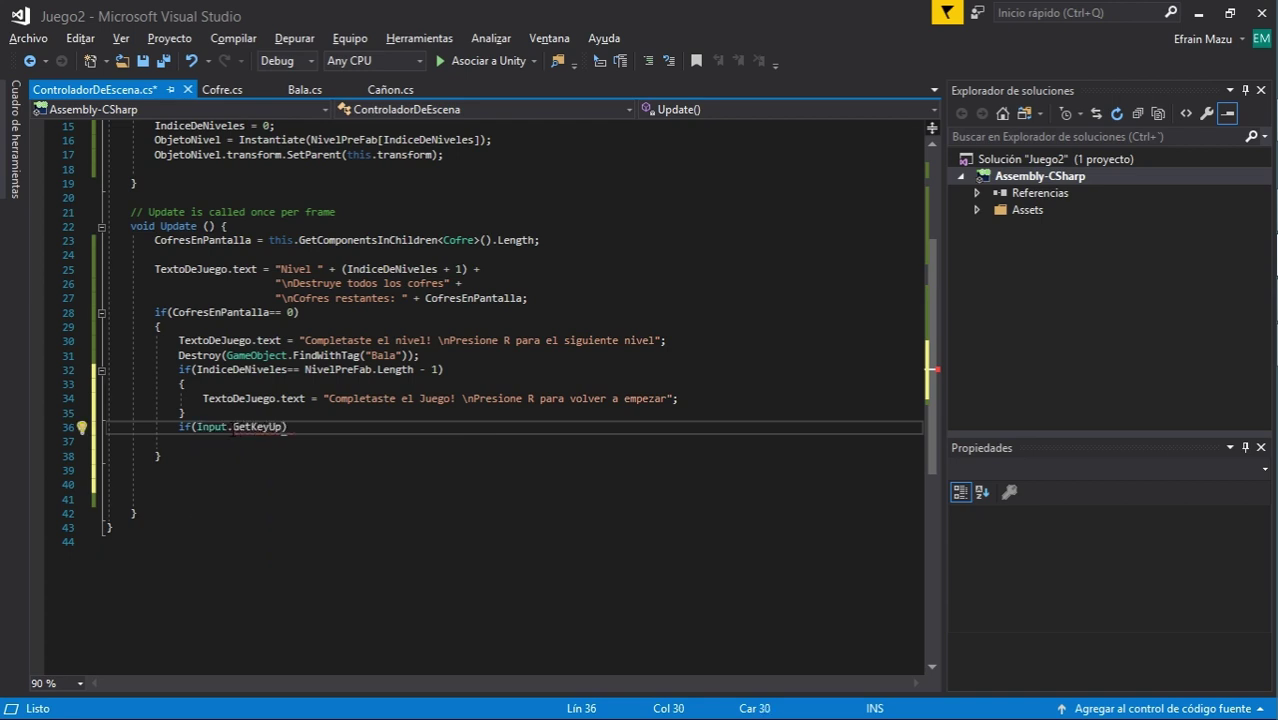
text(("r")))
text( {)
key(Return)
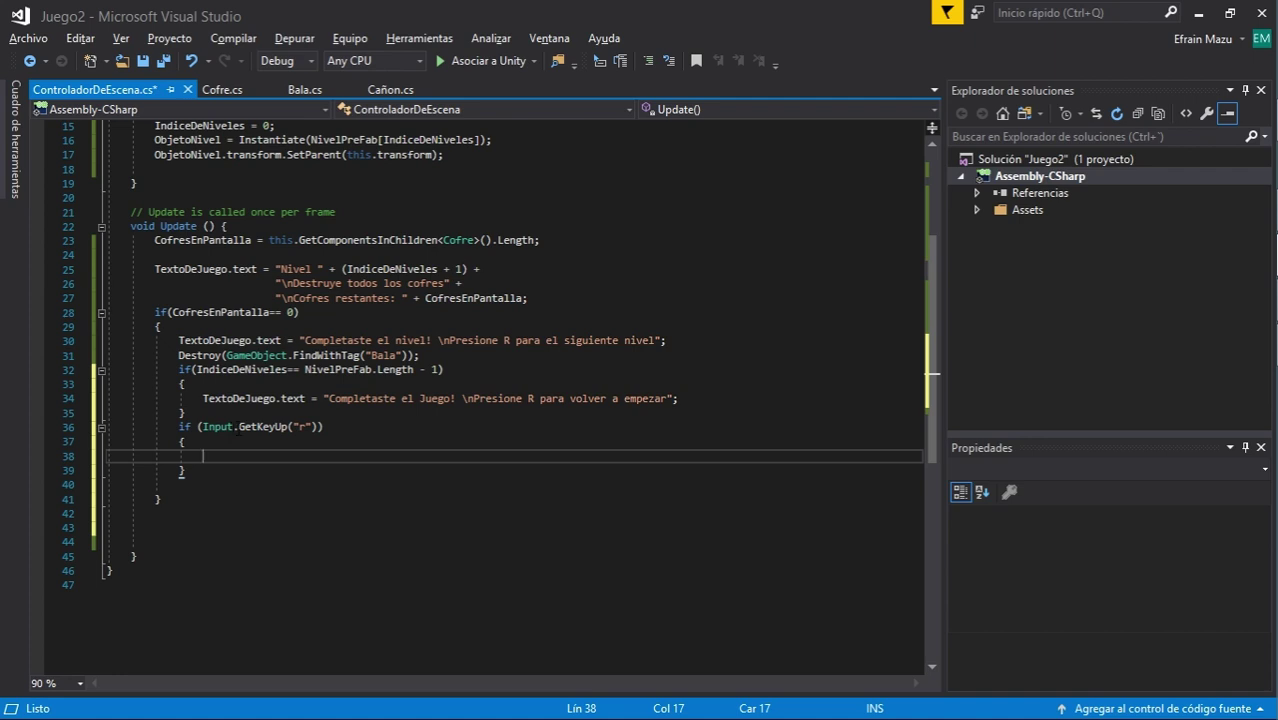
Inside it, write the condition if(IndiceDeNiveles == NivelPreFab.Length - 1)
mouse_move(285, 428)
text(if)
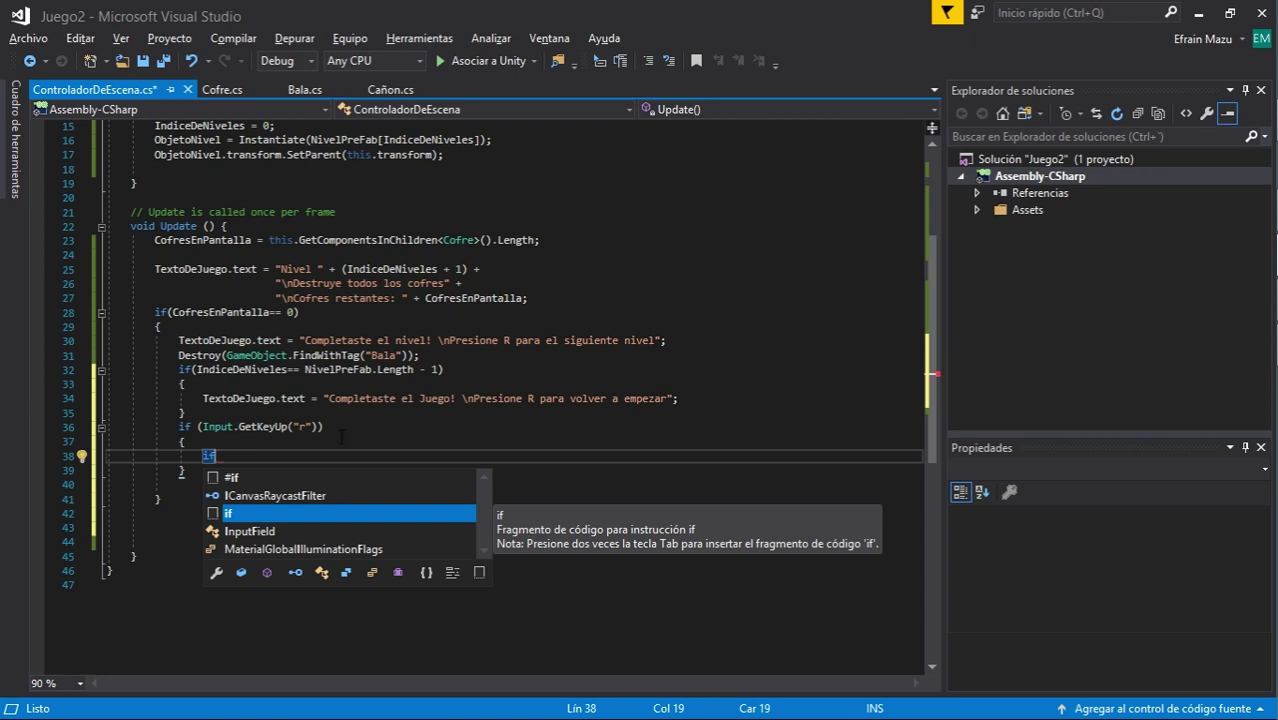
text(()
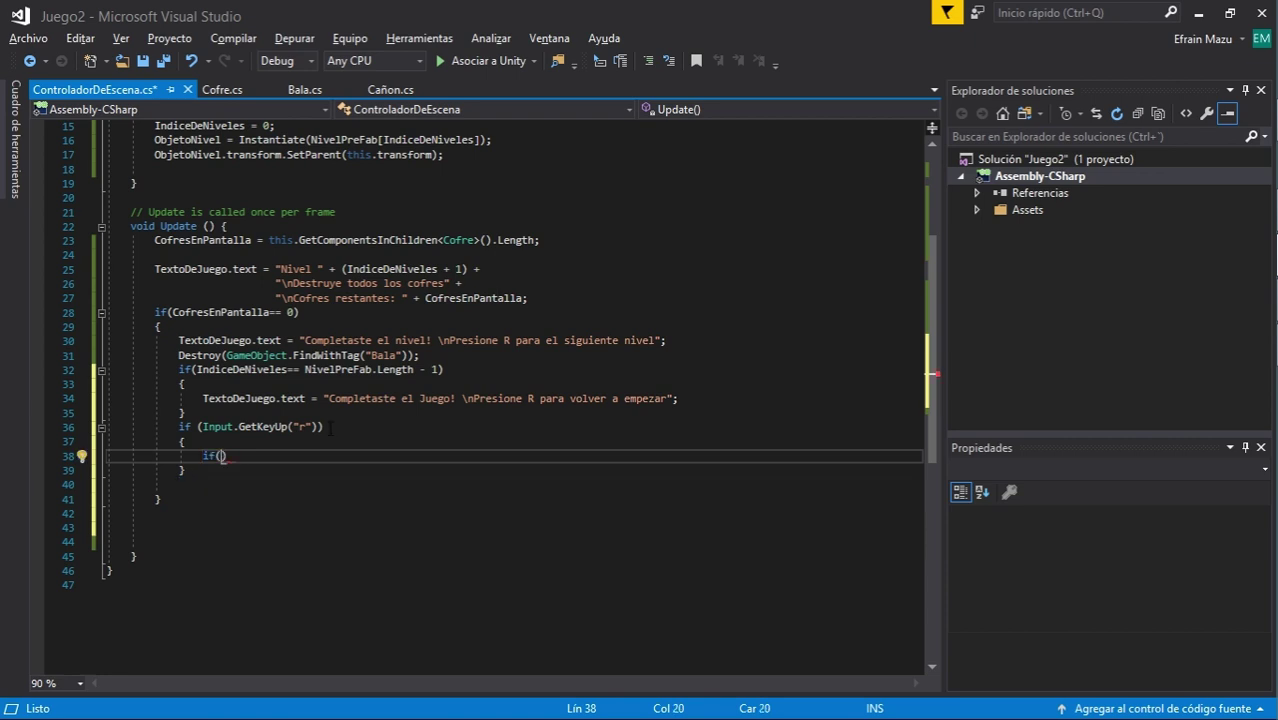
text(Ind)
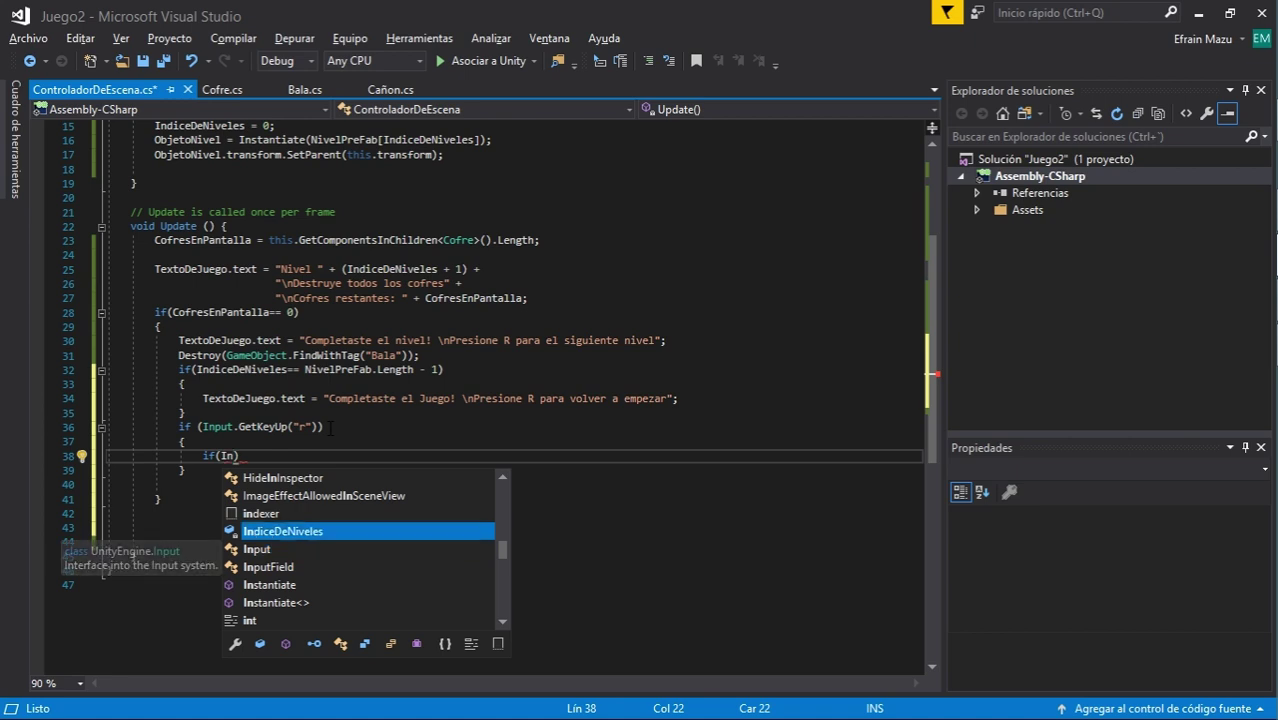
key(Tab)
text(== )
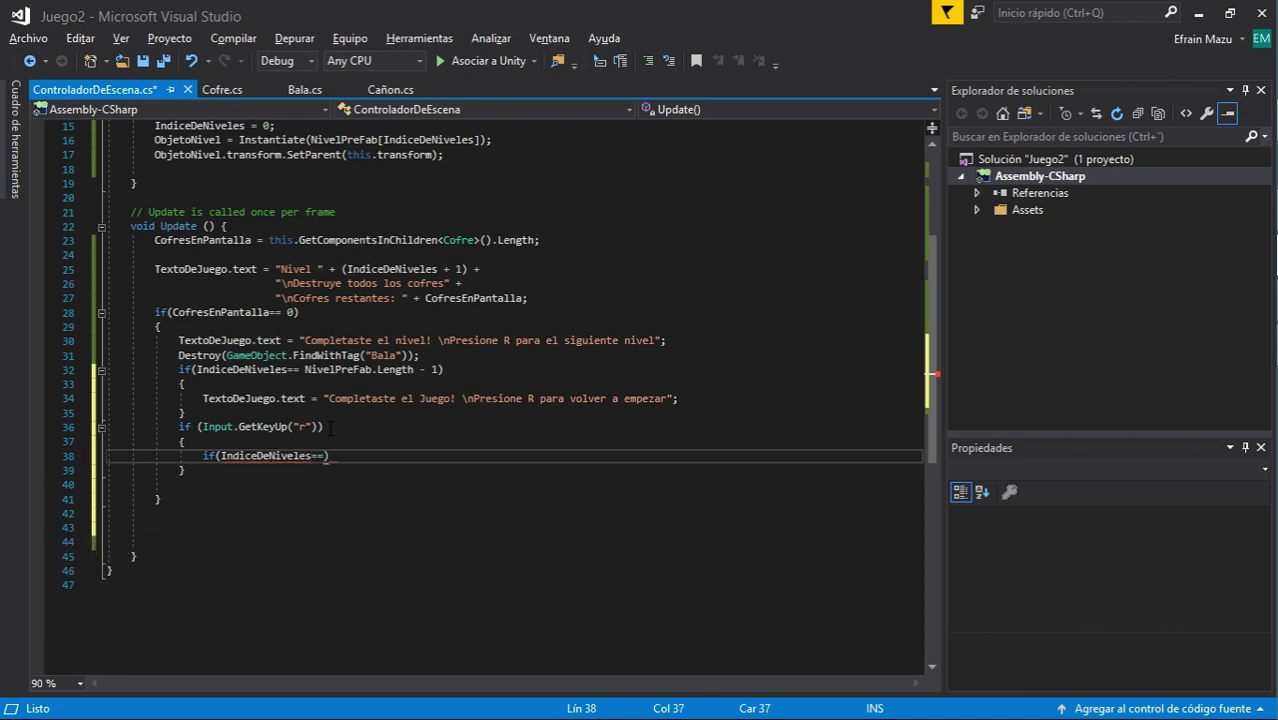
text(N)
text(iv)
key(Tab)
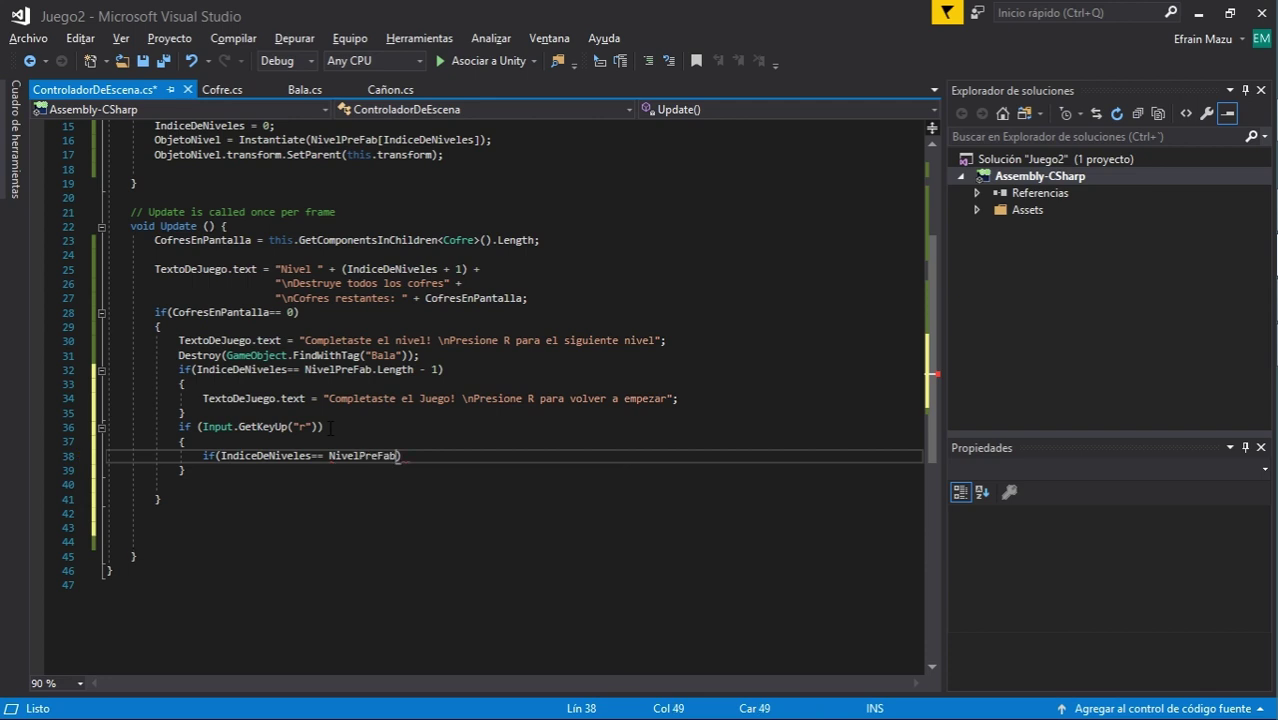
text(.le)
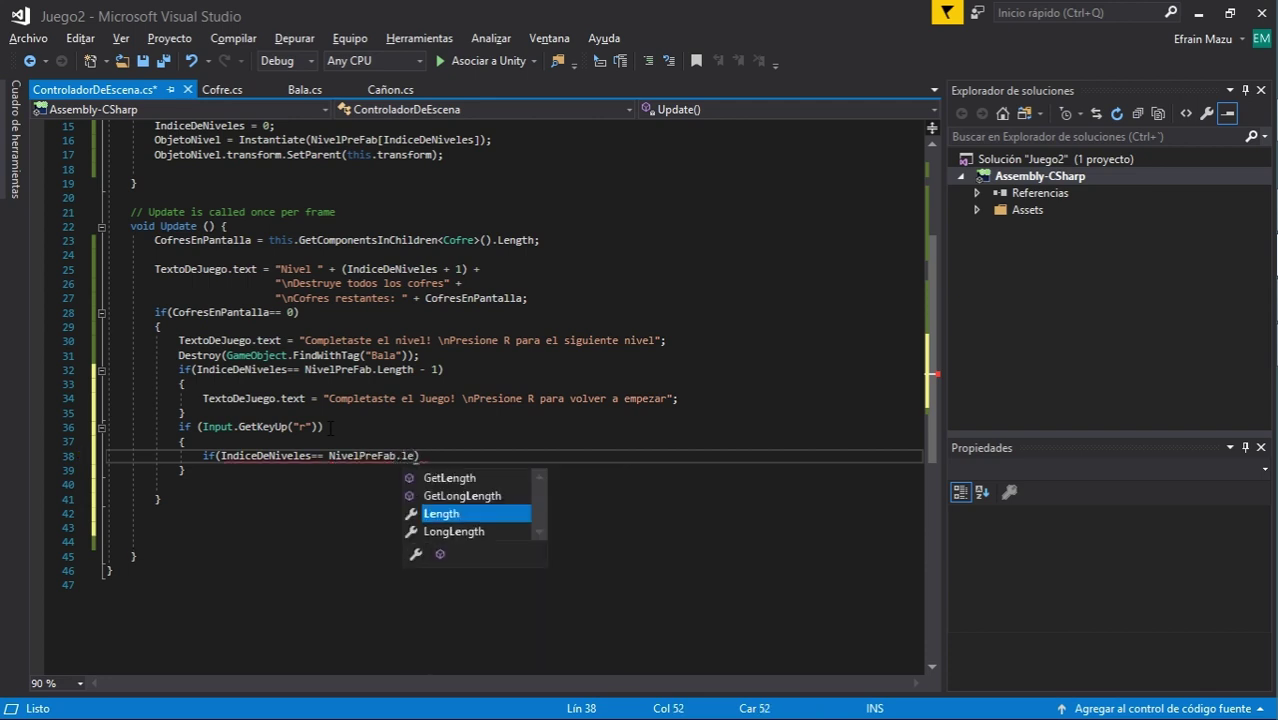
key(Tab)
text(-1)
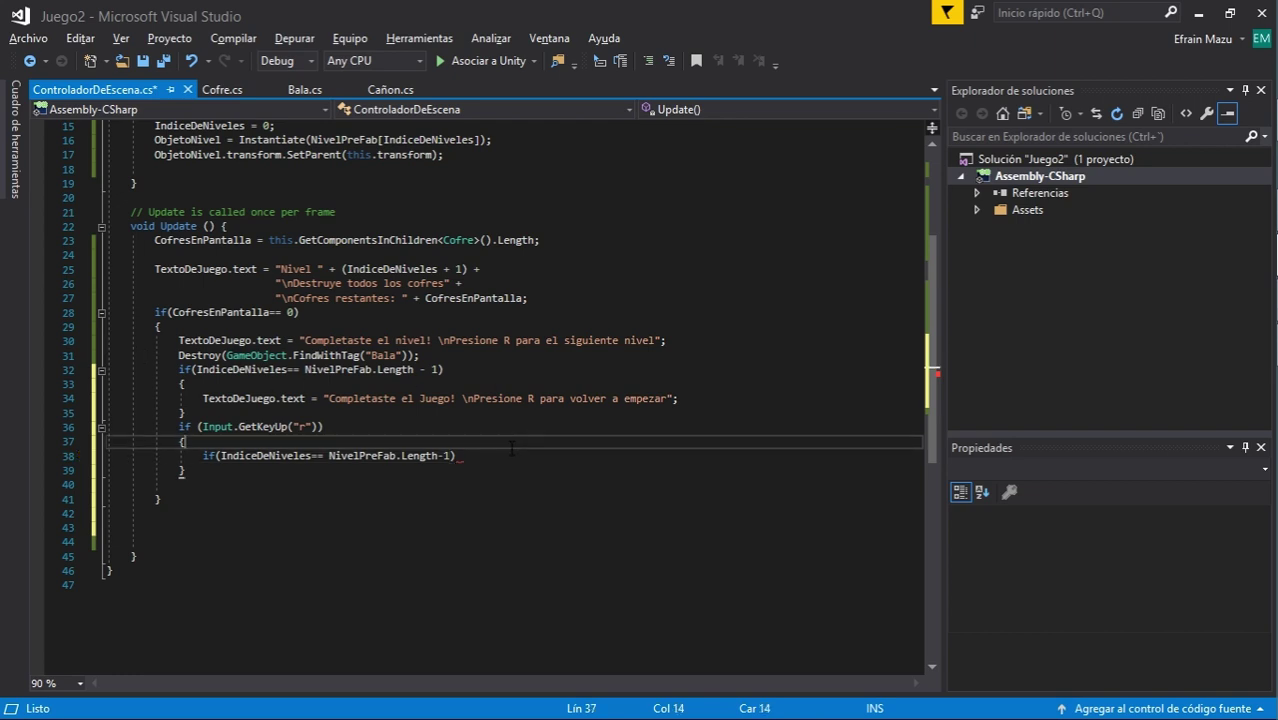
text())
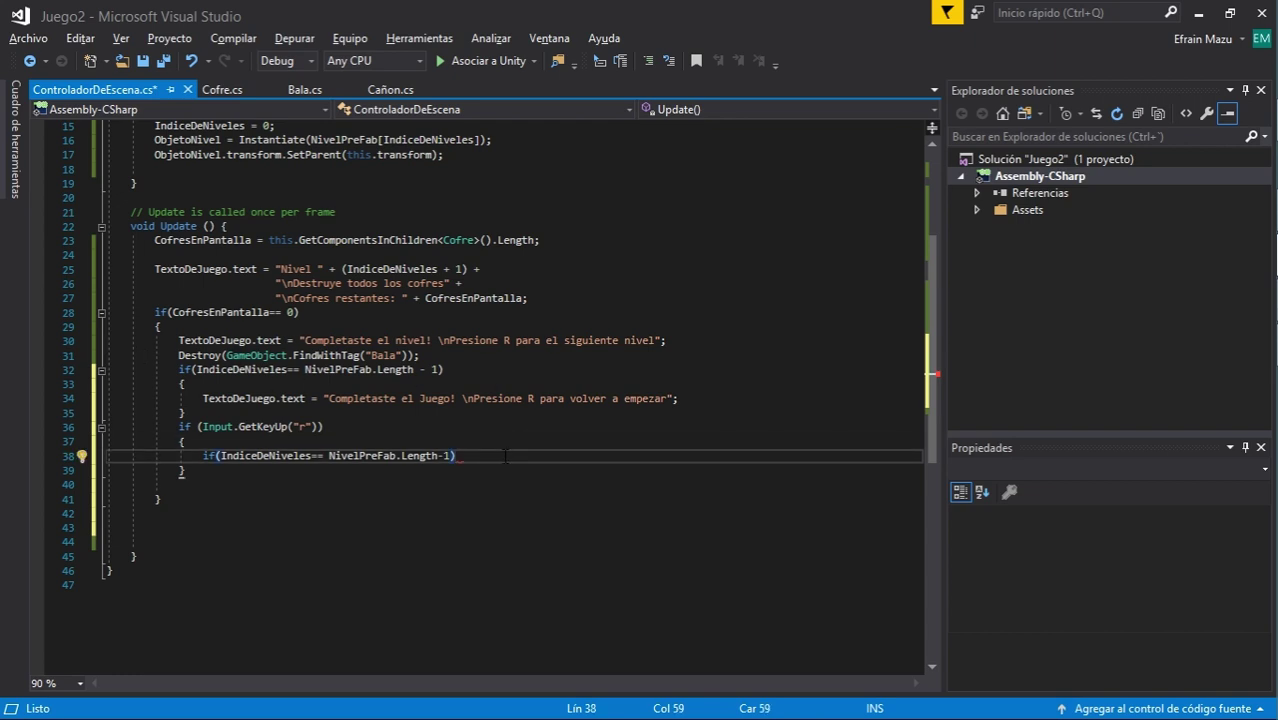
key(Return)
In the last-level branch, add Destroy(ObjetoNivel); and IndiceDeNiveles = 0;
text({)
key(Return)
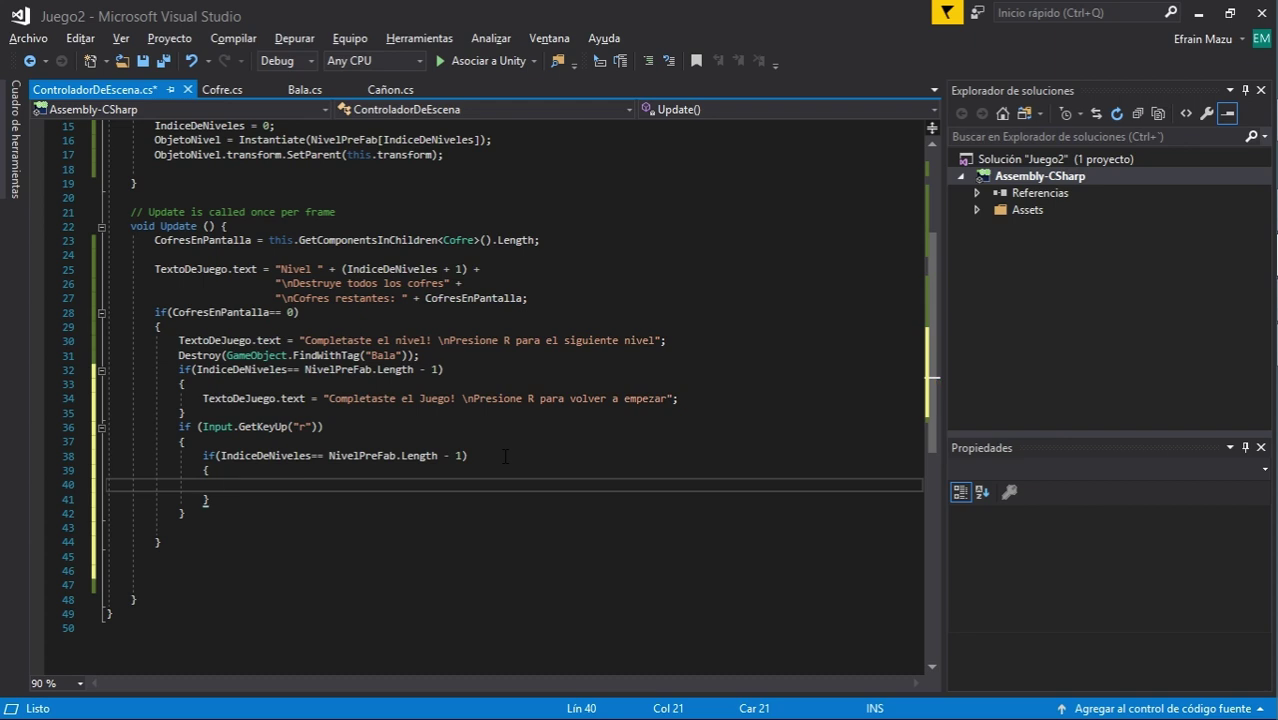
text(Dest)
key(Tab)
text(()
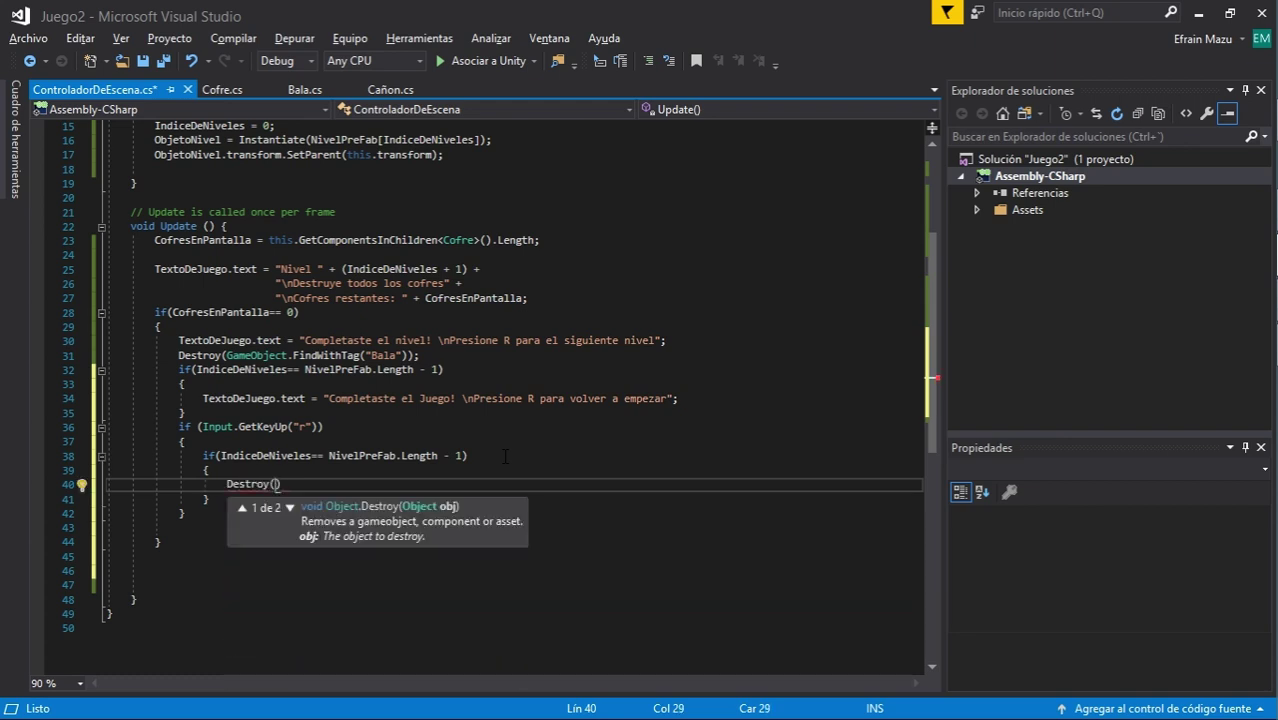
text(Objet)
key(Tab)
text();)
key(Return)
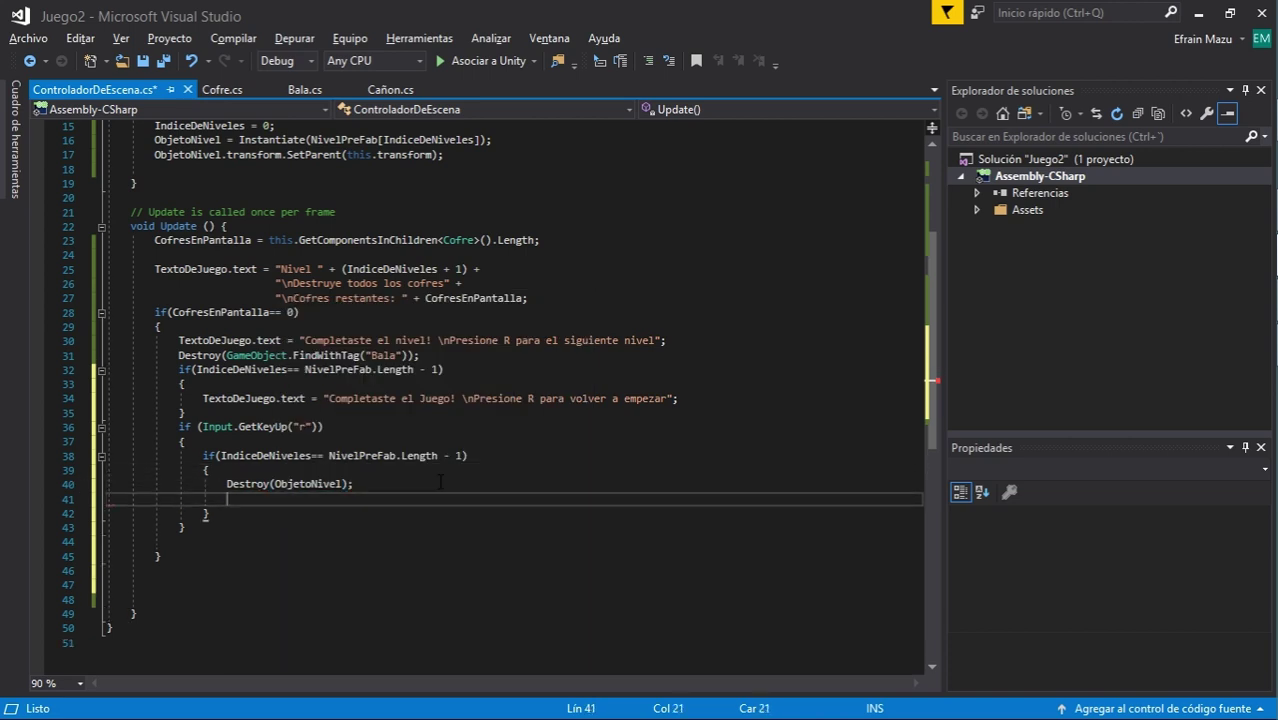
text(In)
key(Tab)
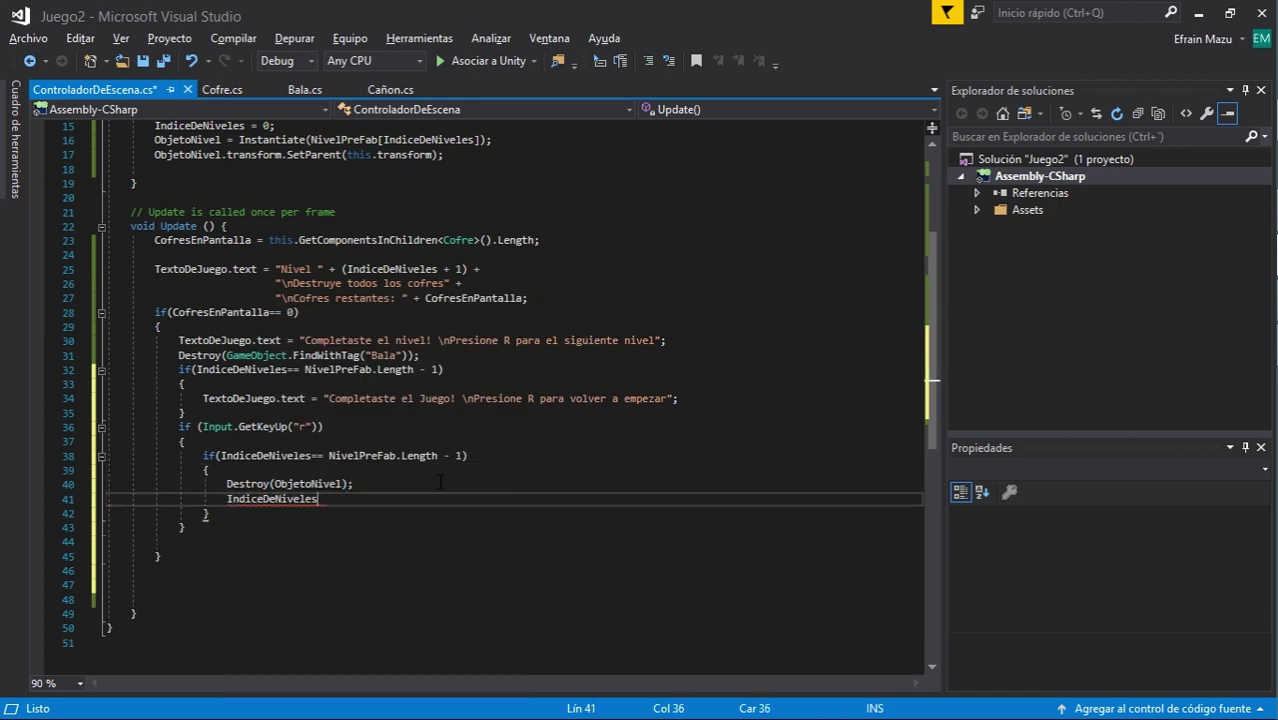
text( =)
text( 0;)
key(Return)
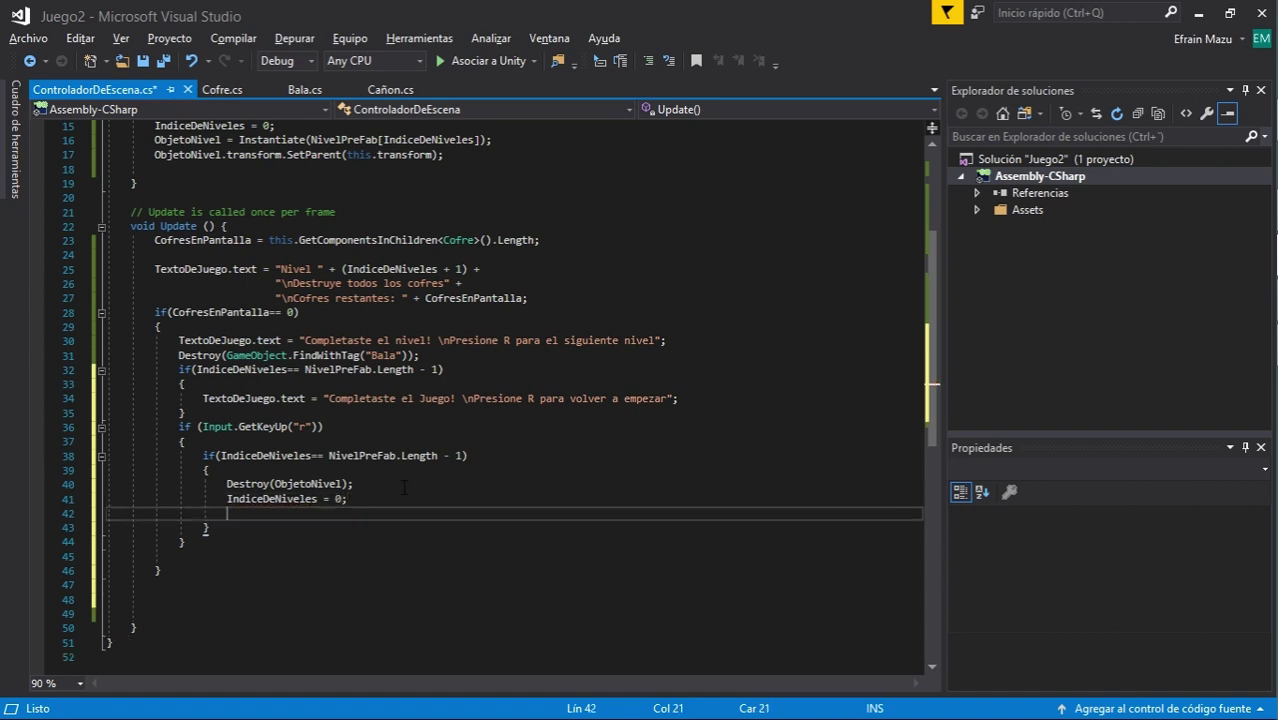
Copy the Instantiate/SetParent lines from Start() into the branch, spawning NivelPreFab[0]
scroll(404, 487, up, 2)
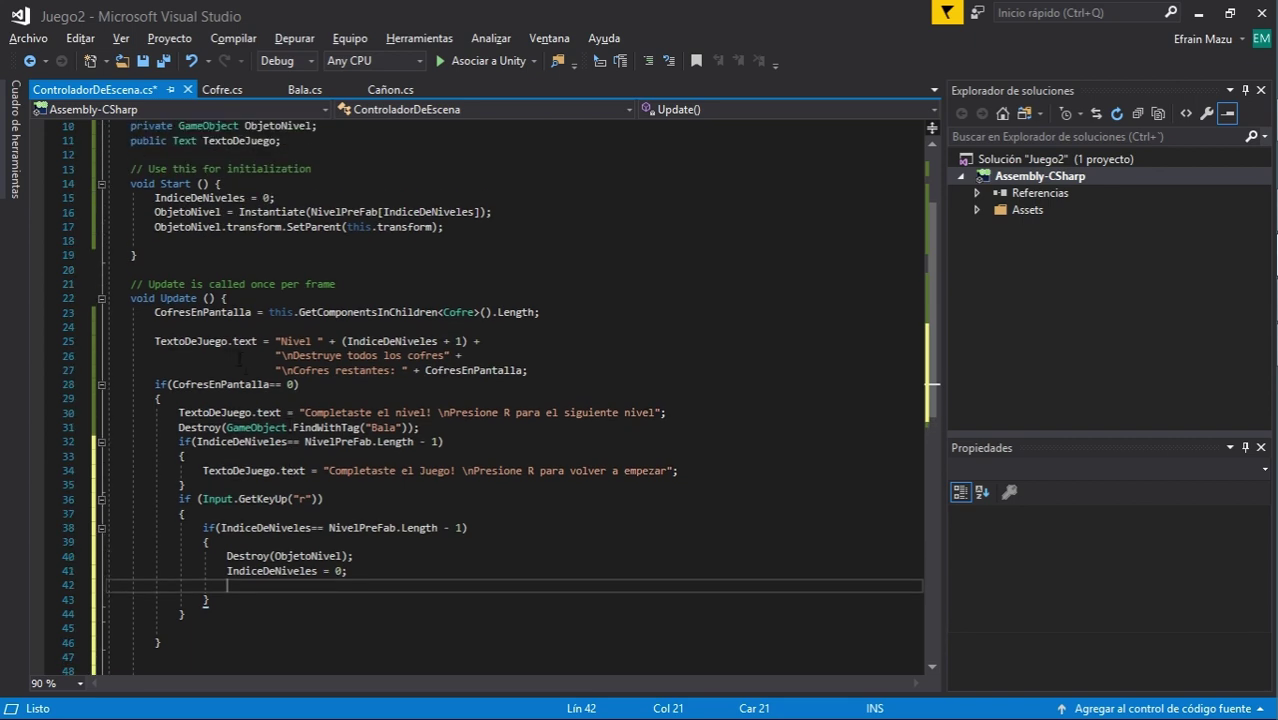
drag(150, 213, 502, 228)
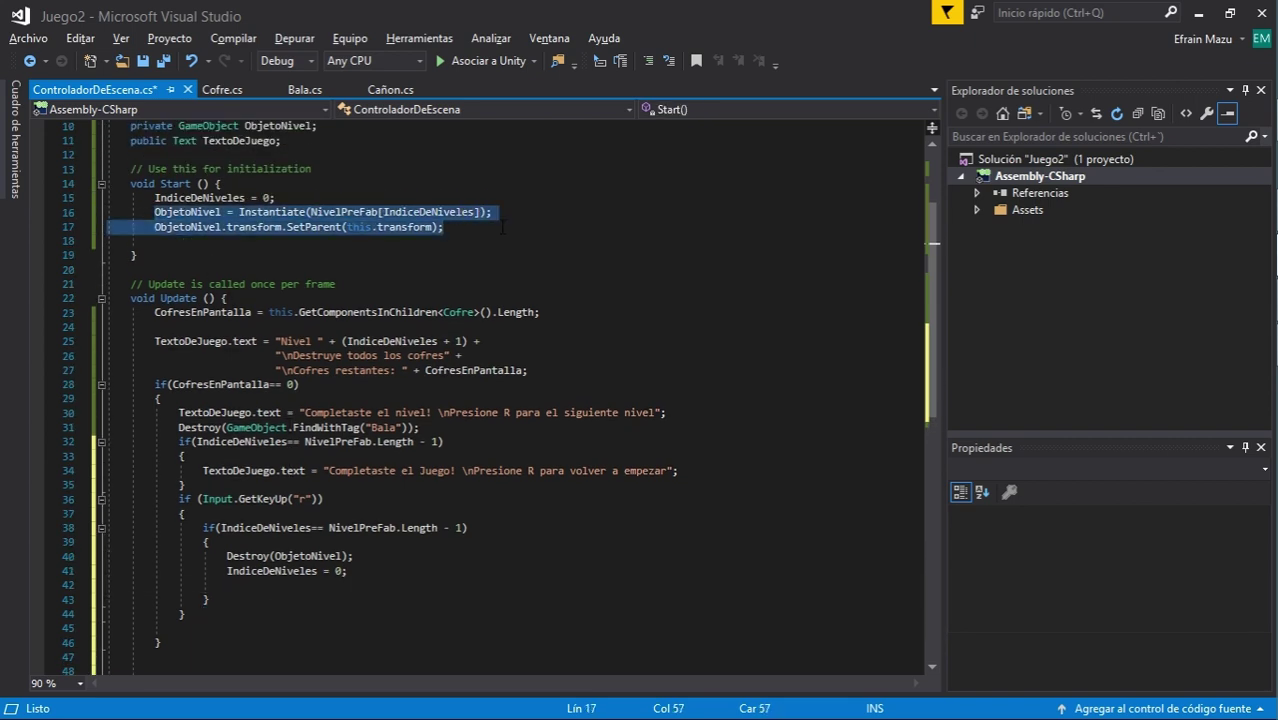
key(ctrl+c)
click(248, 588)
key(ctrl+v)
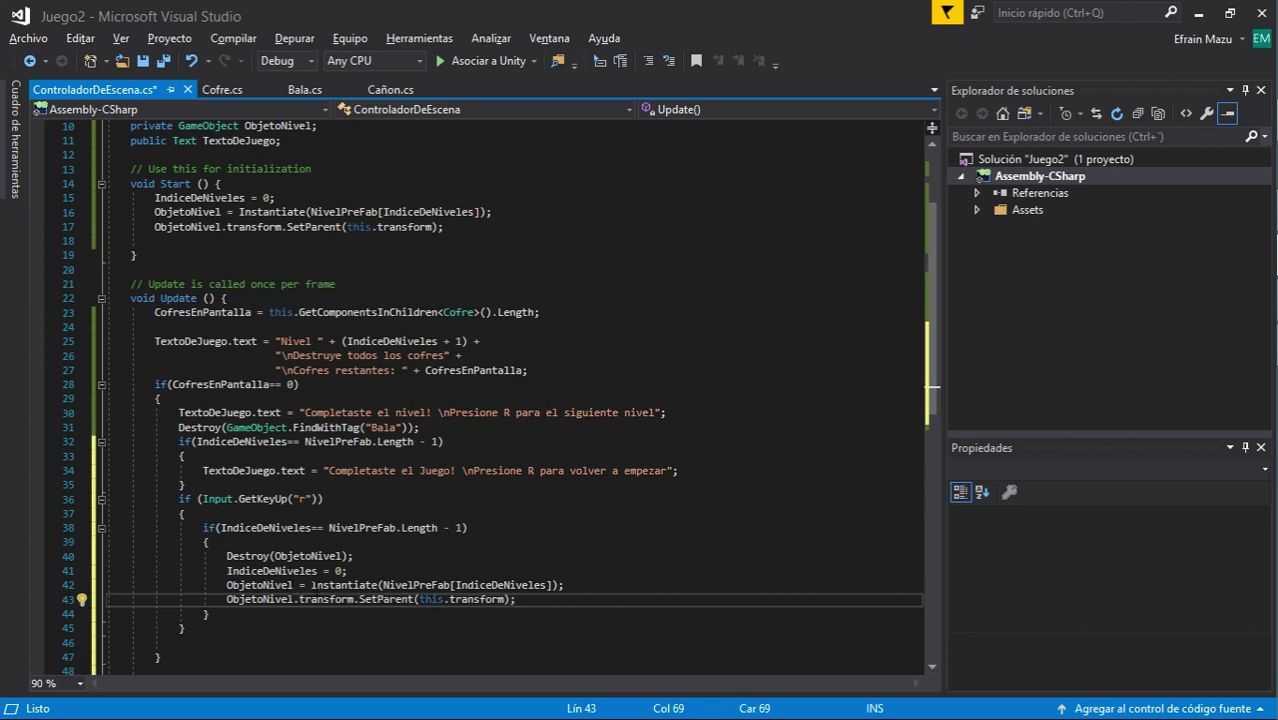
drag(454, 586, 549, 586)
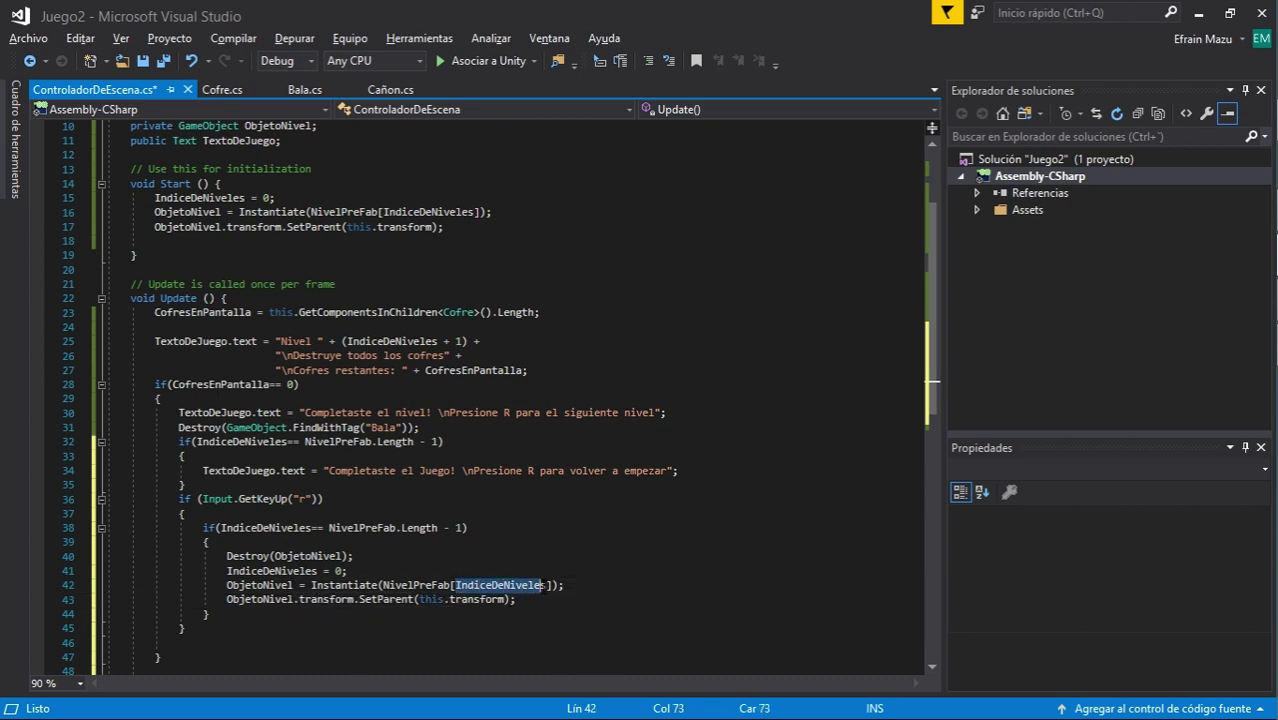
key(BackSpace)
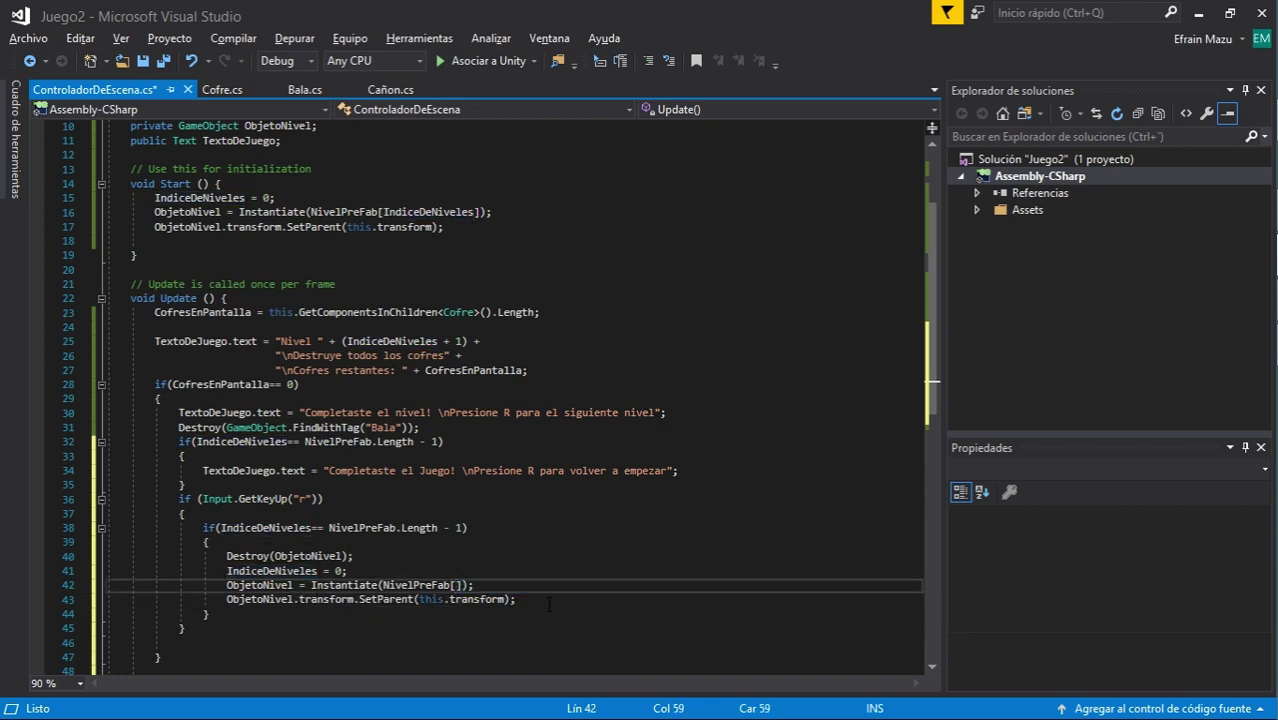
text(0)
scroll(333, 513, down, 2)
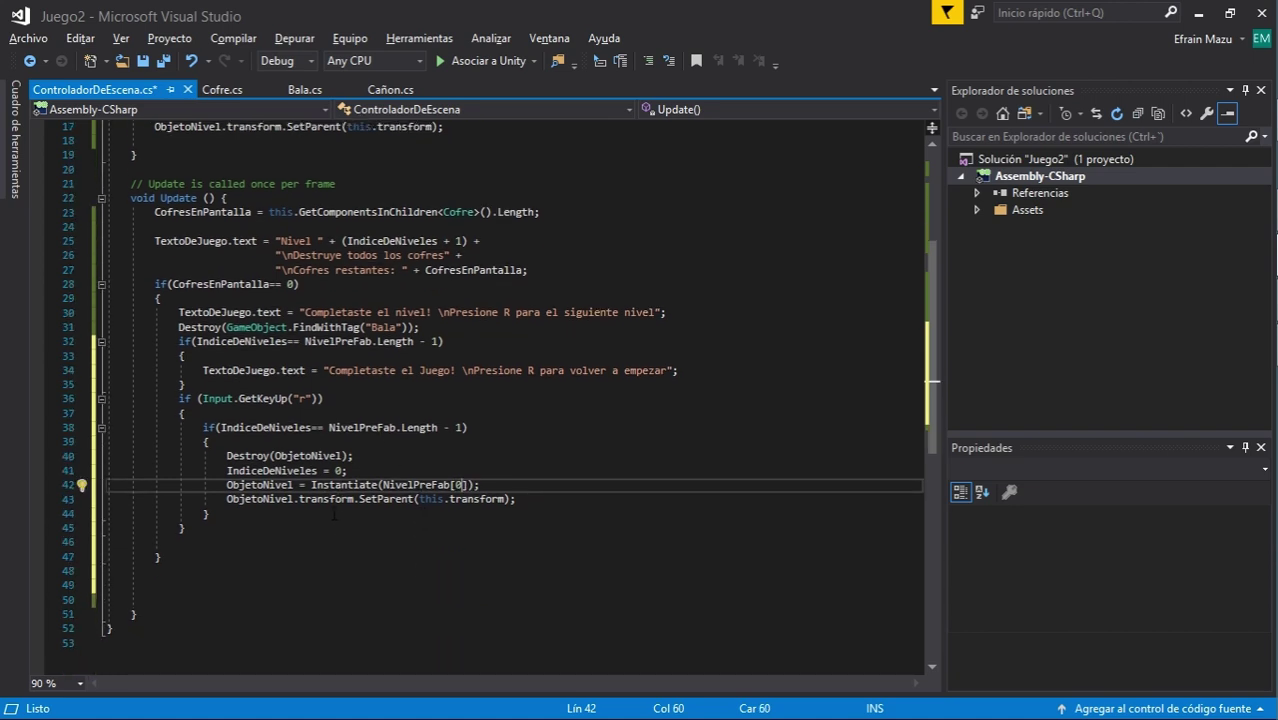
click(243, 518)
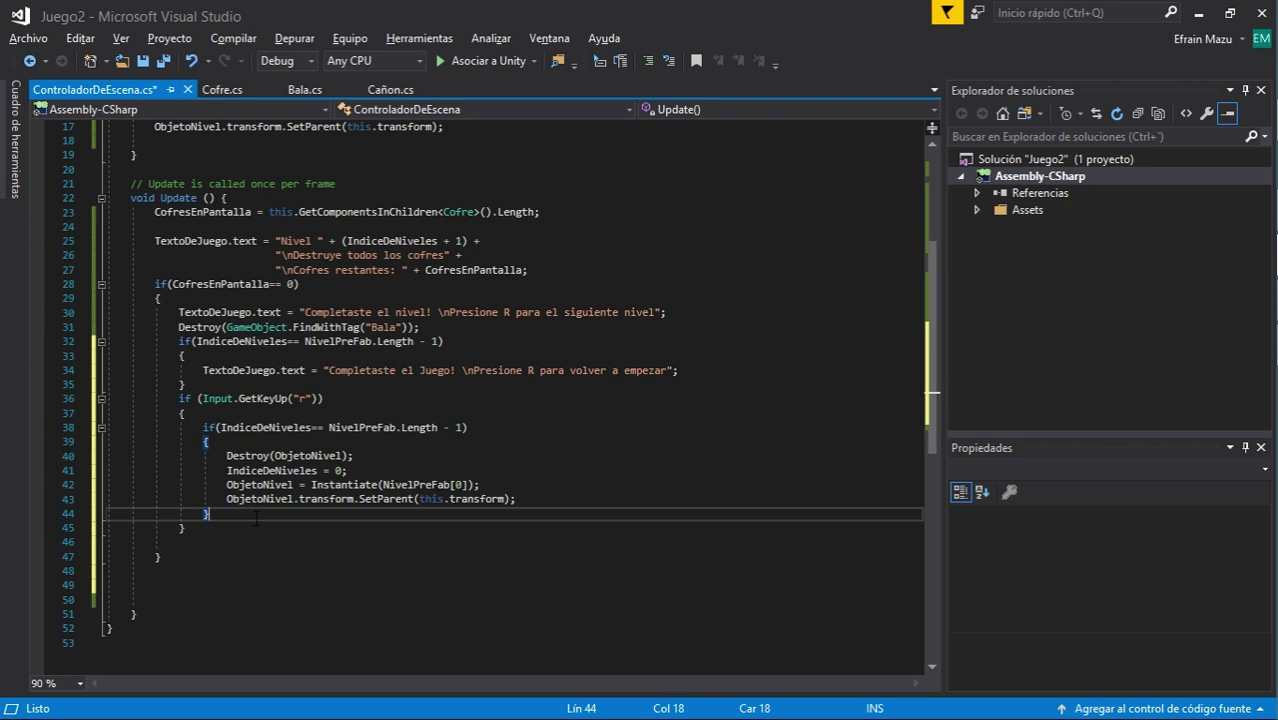
text(else)
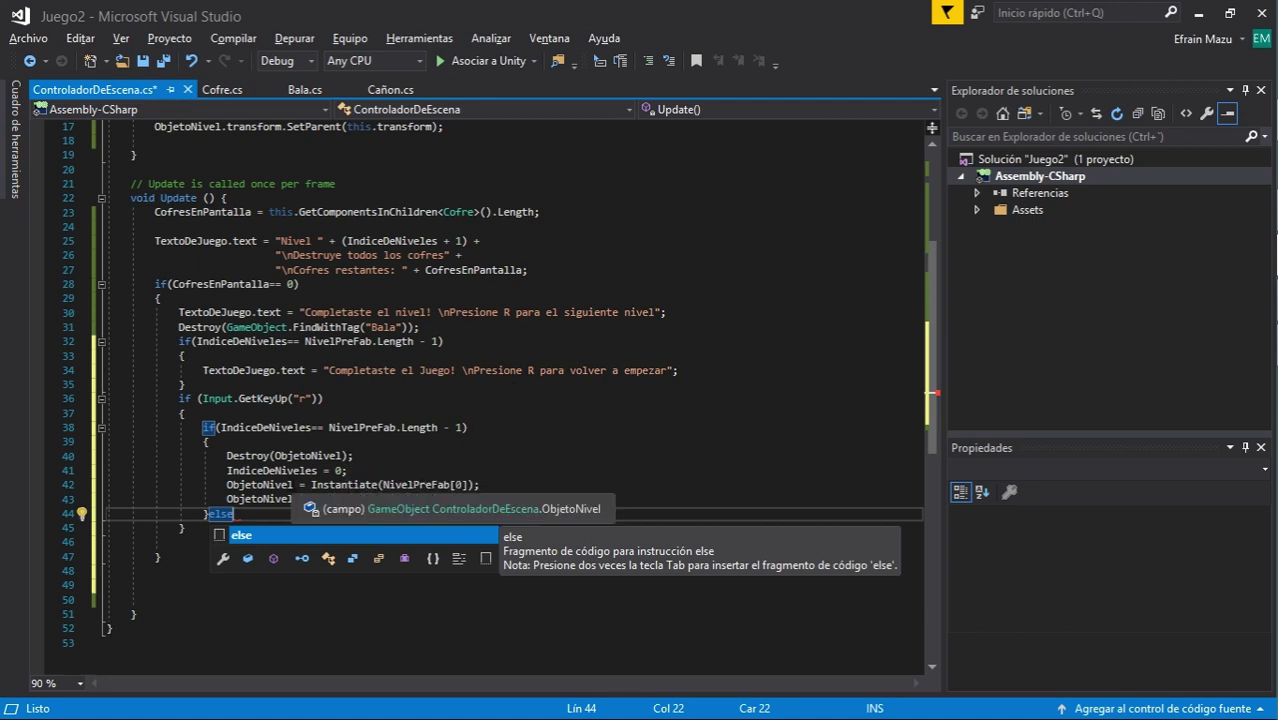
Fill the else block with the four copied lines, changing the reset to IndiceDeNiveles += 1
key(Tab)
key(Tab)
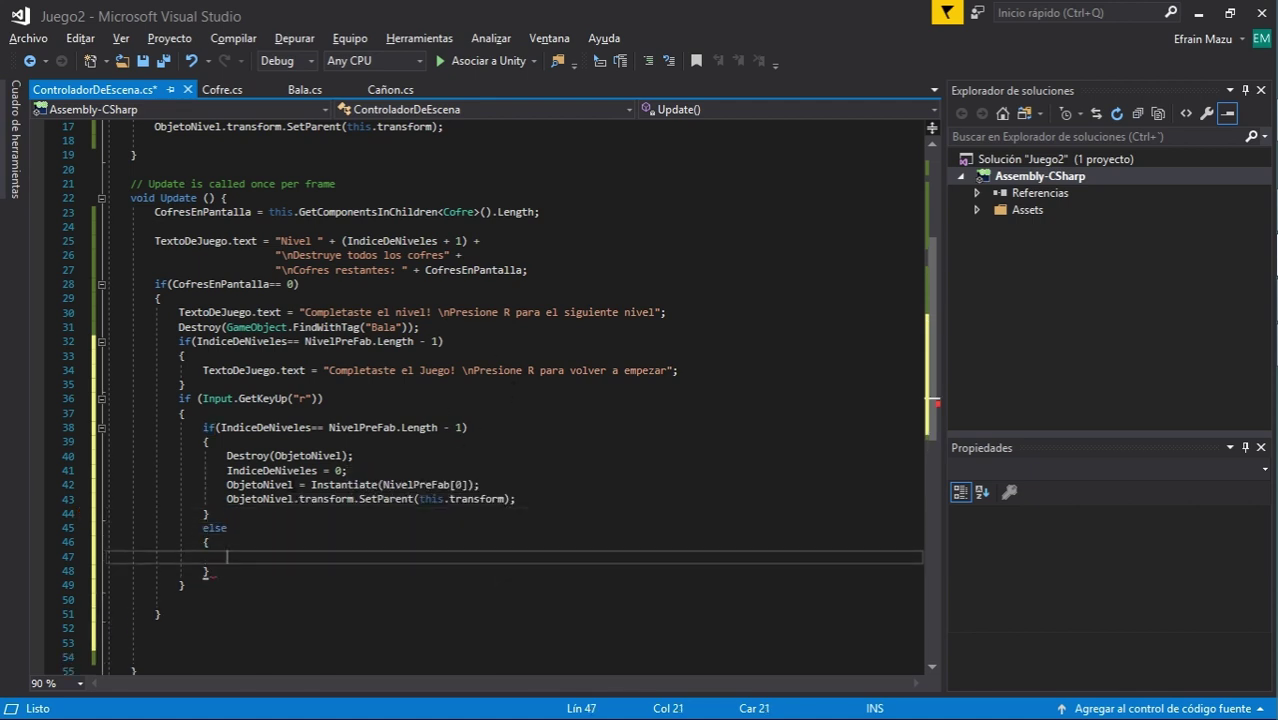
drag(226, 455, 516, 499)
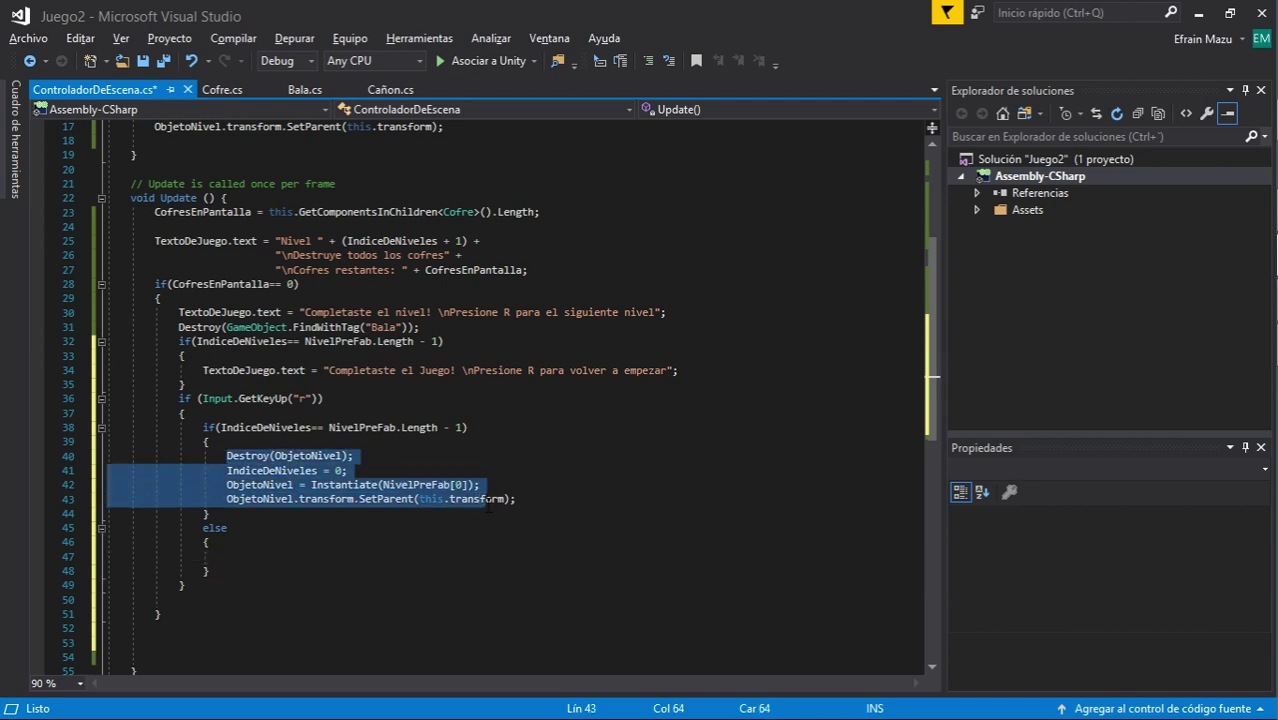
key(ctrl+c)
click(267, 557)
key(ctrl+v)
key(Up)
key(Up)
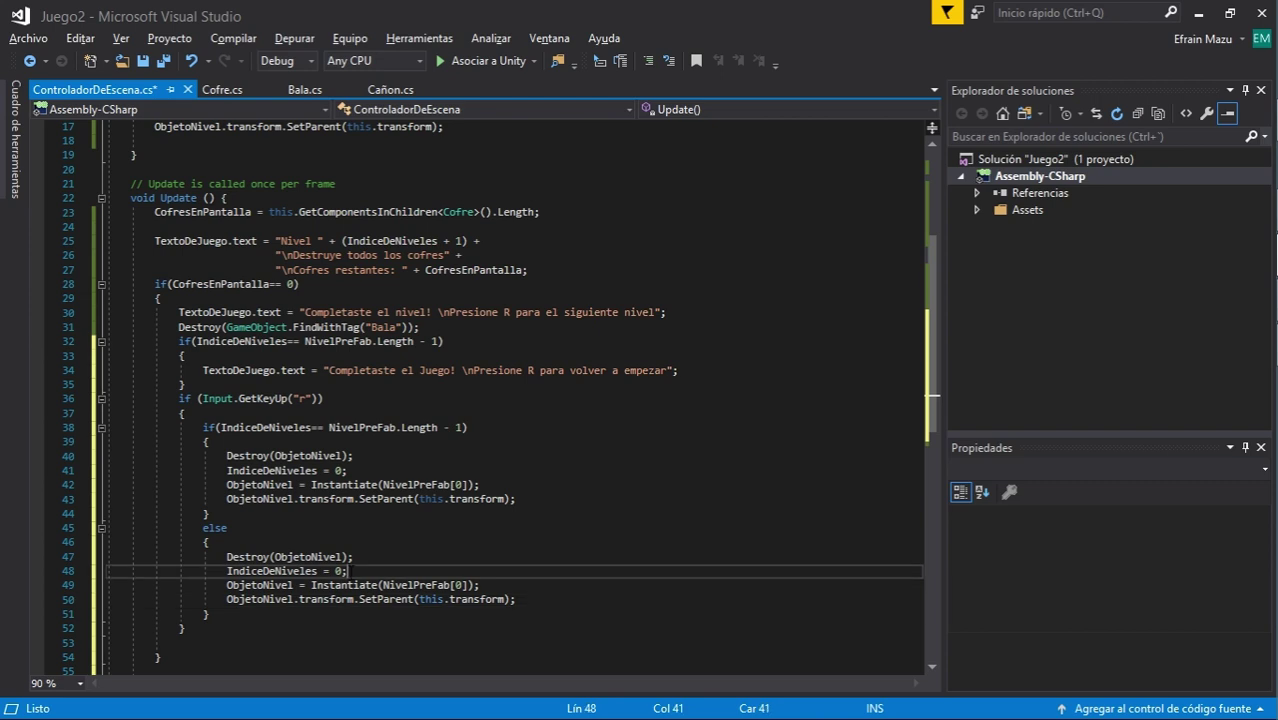
key(BackSpace)
key(BackSpace)
key(BackSpace)
key(BackSpace)
text(+= 1)
text(;)
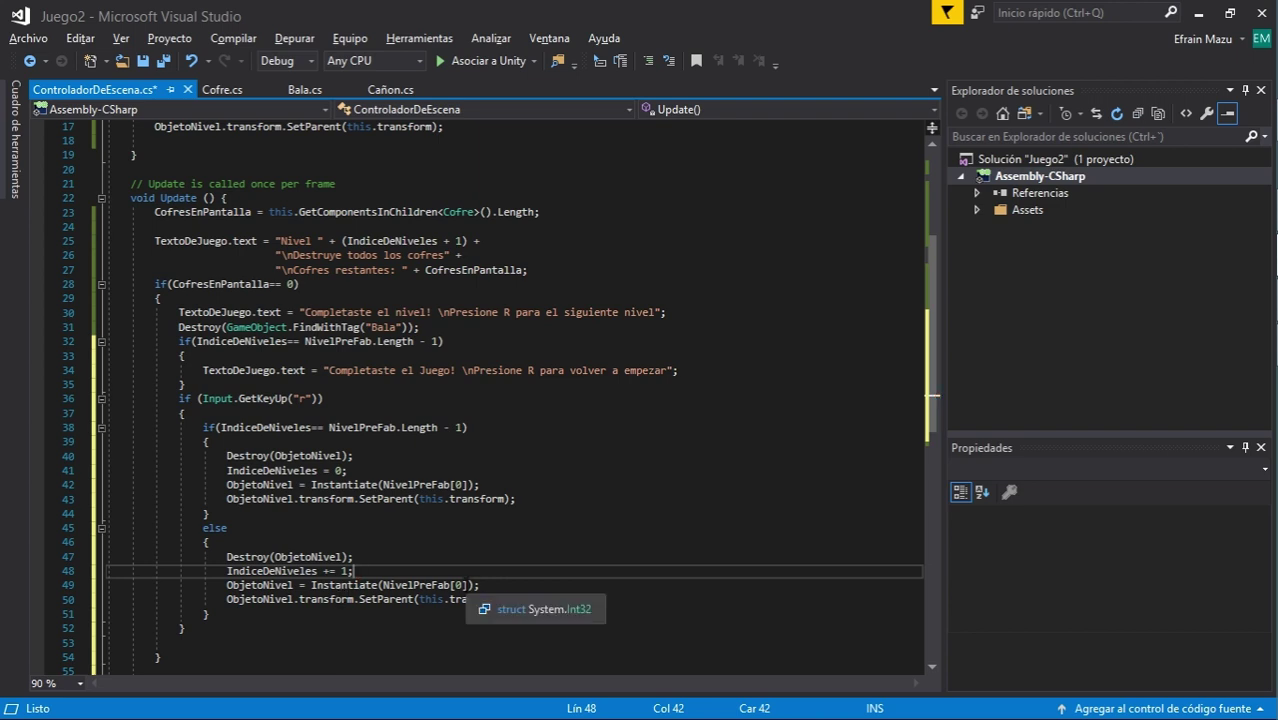
Make the else branch instantiate NivelPreFab[IndiceDeNiveles] instead of NivelPreFab[0]
click(461, 585)
key(BackSpace)
text(i)
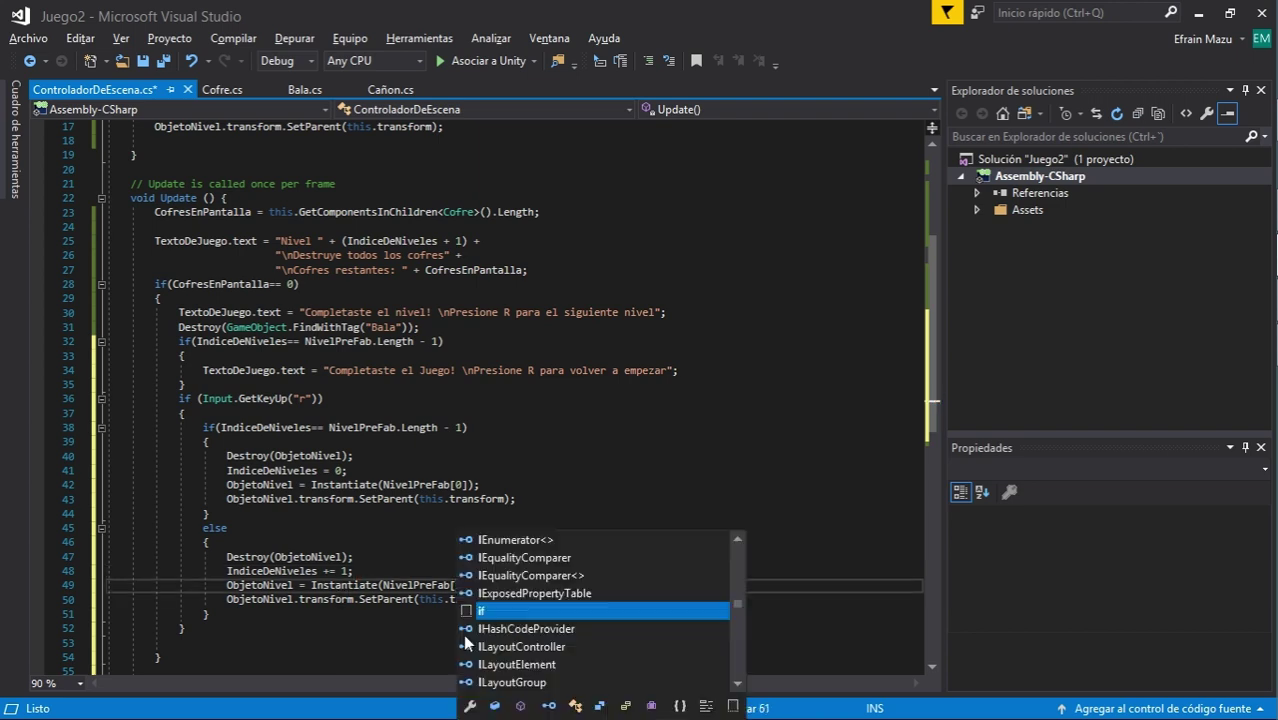
text(nd)
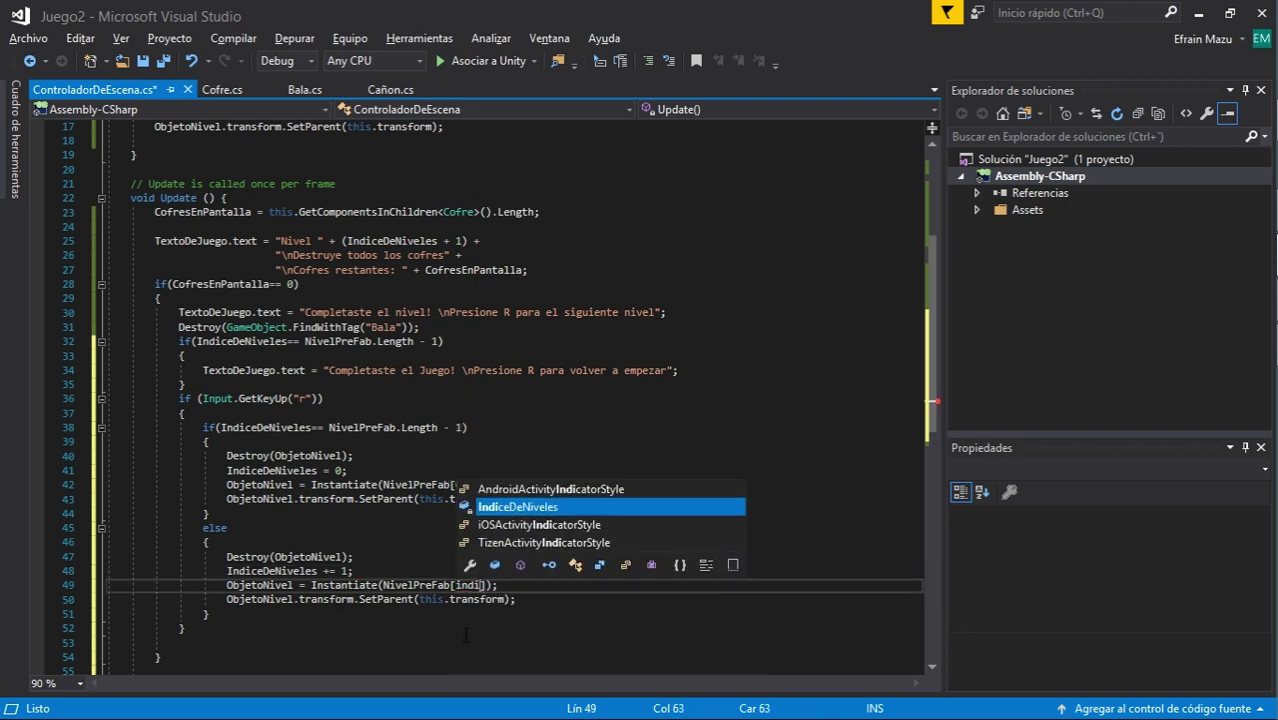
key(Tab)
Save all changes to the script
scroll(480, 599, down, 1)
key(Down)
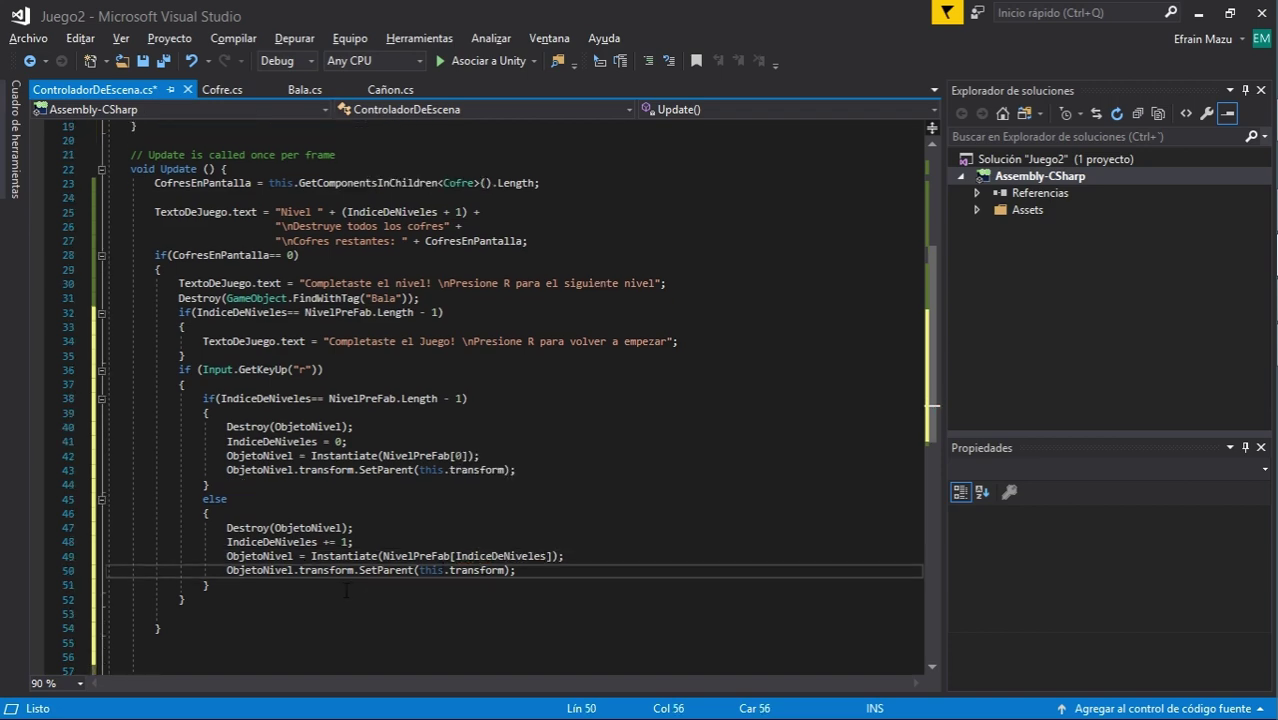
key(Down)
key(Down)
scroll(304, 590, up, 1)
scroll(304, 590, down, 1)
scroll(304, 590, down, 2)
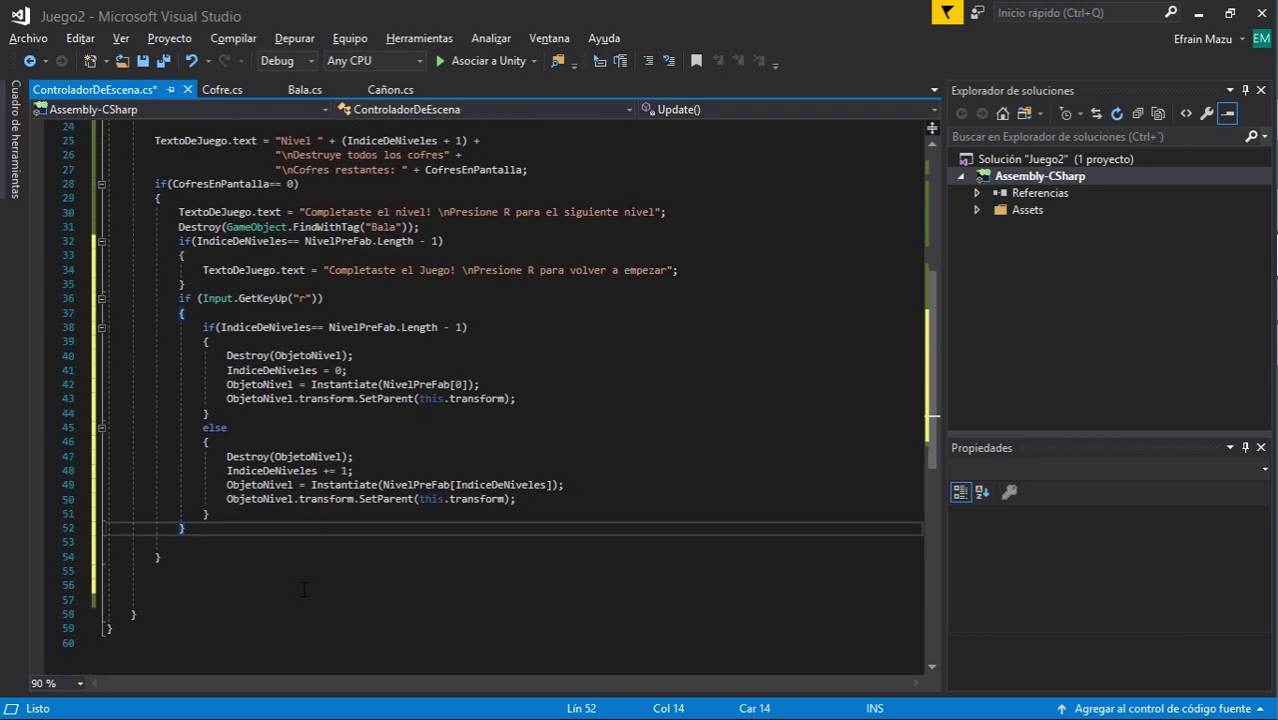
scroll(304, 590, up, 6)
scroll(299, 585, up, 2)
click(165, 61)
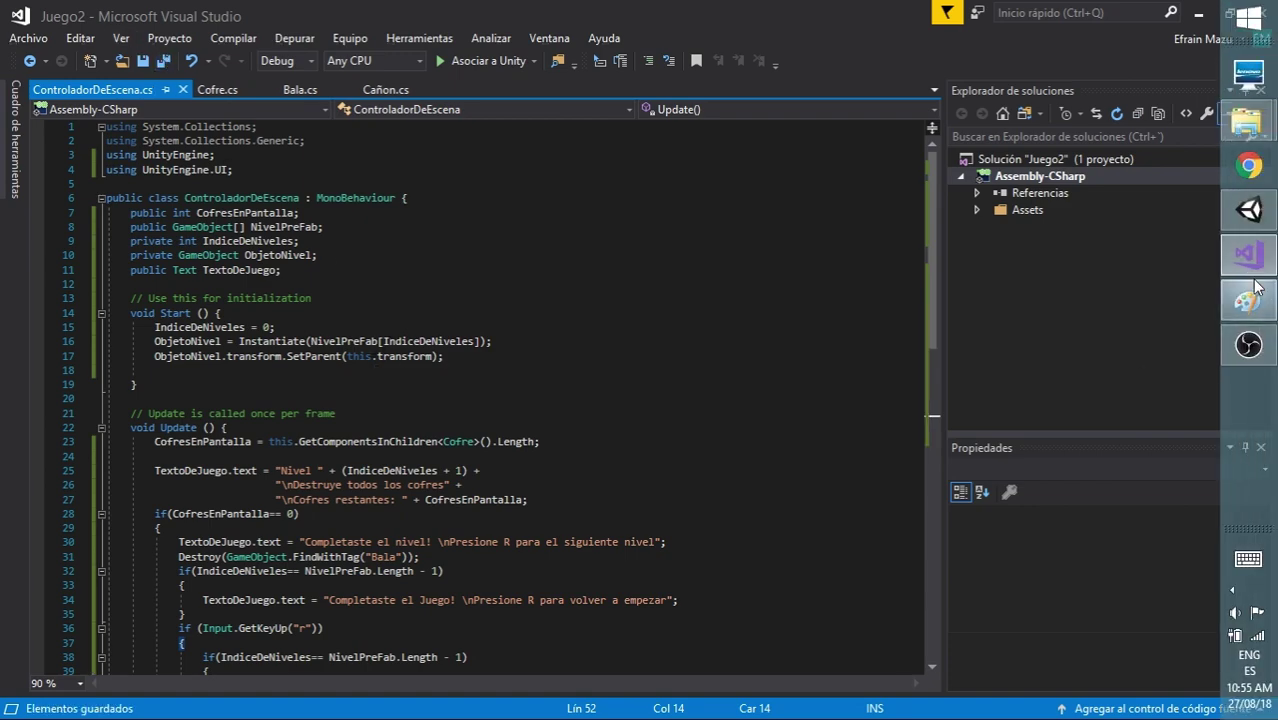
In Unity Play mode, clear the chests on Nivel 1 and Nivel 2, advancing with R
click(1264, 210)
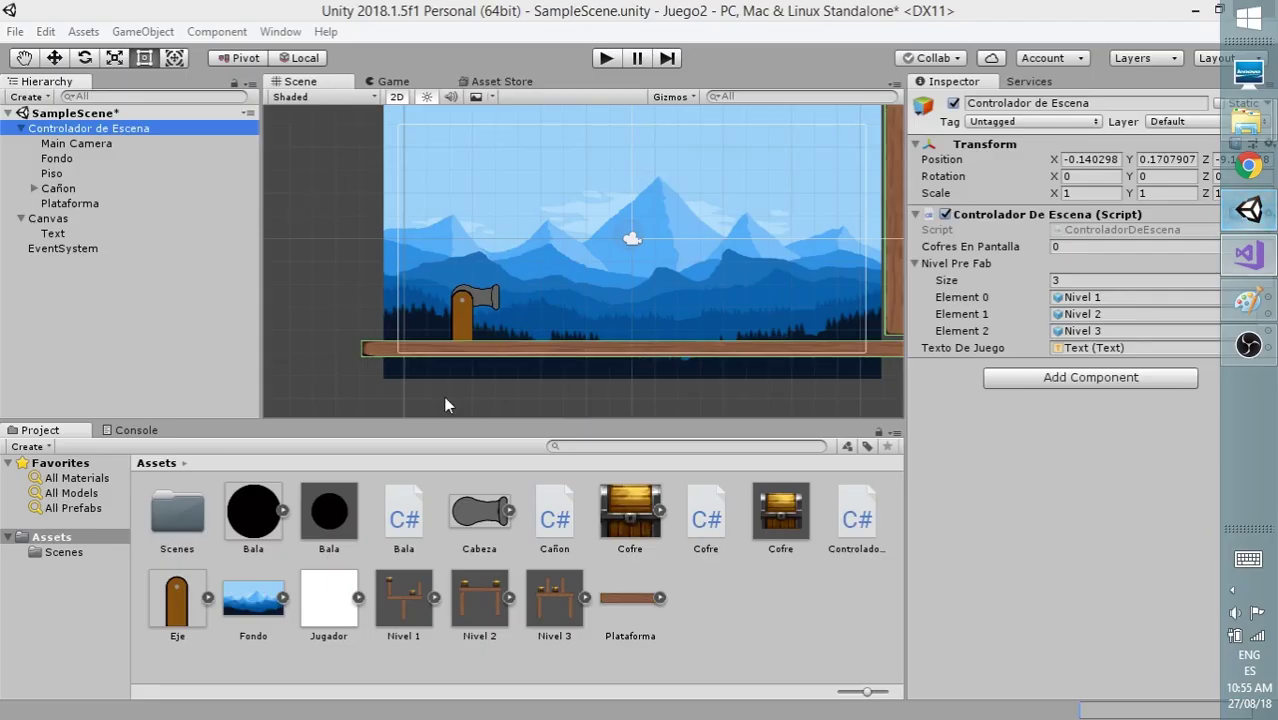
click(606, 60)
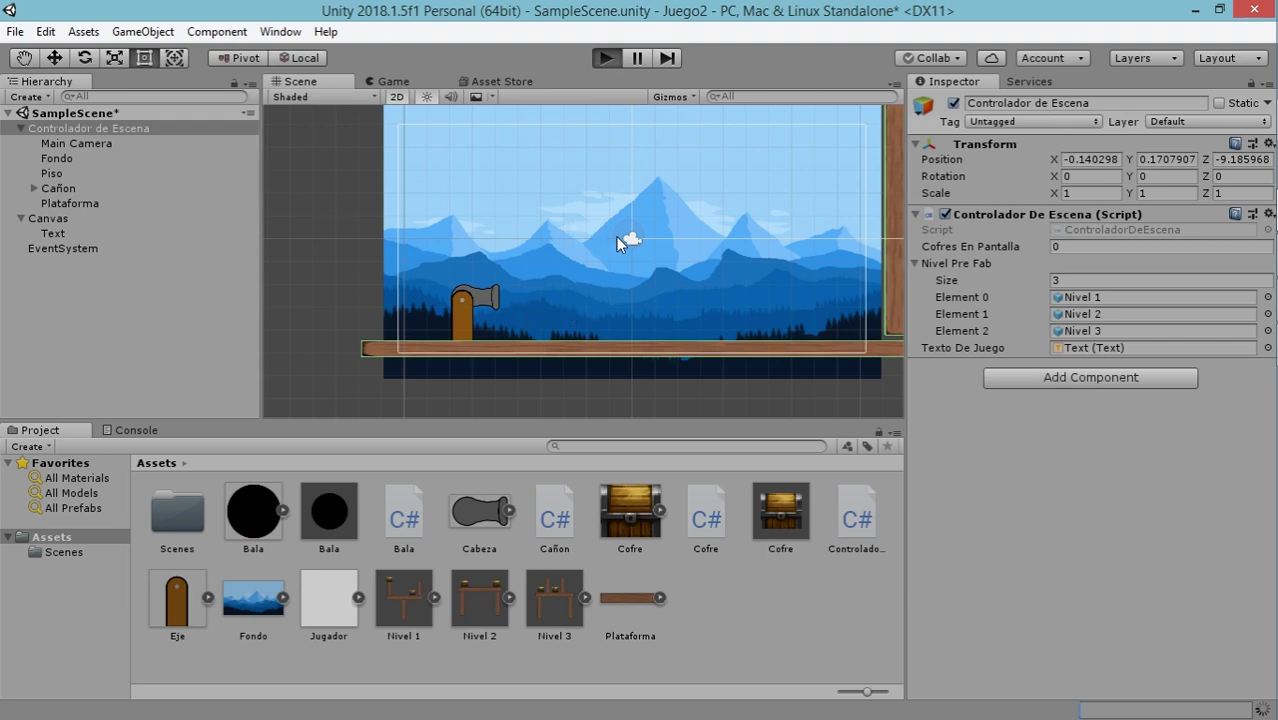
click(687, 345)
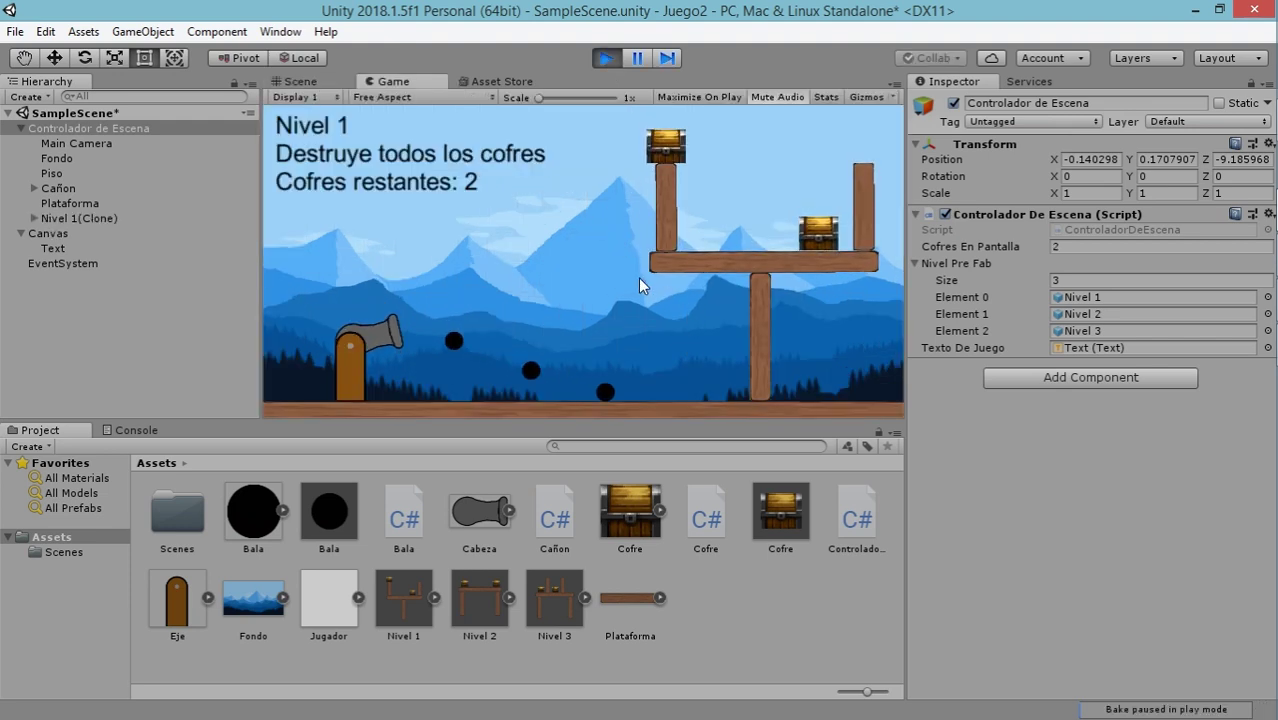
drag(639, 278, 687, 304)
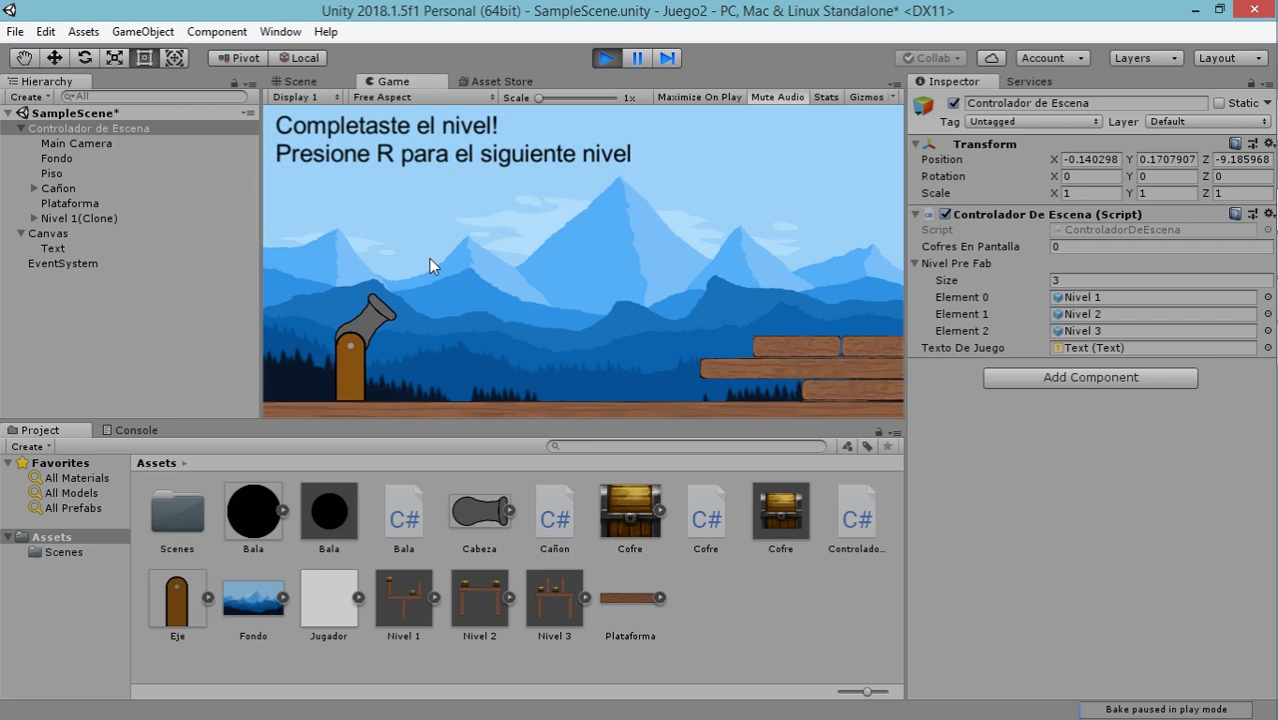
key(r)
drag(430, 256, 619, 287)
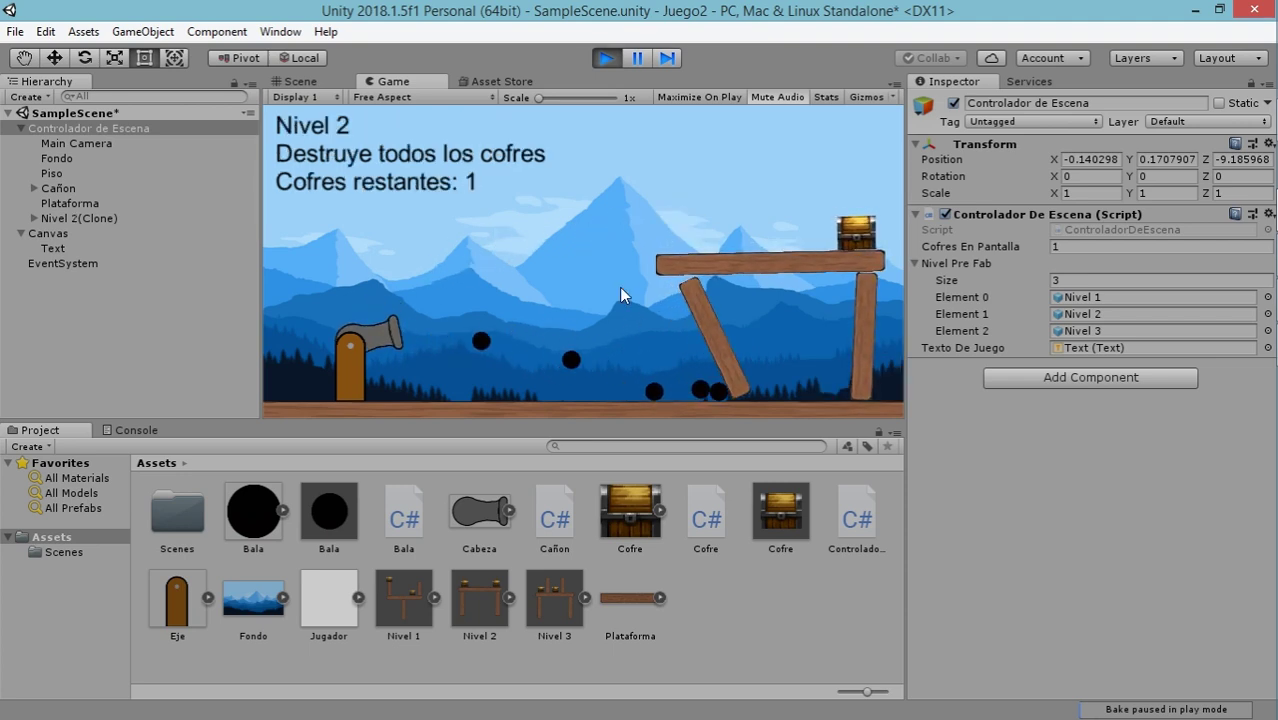
click(549, 250)
click(670, 300)
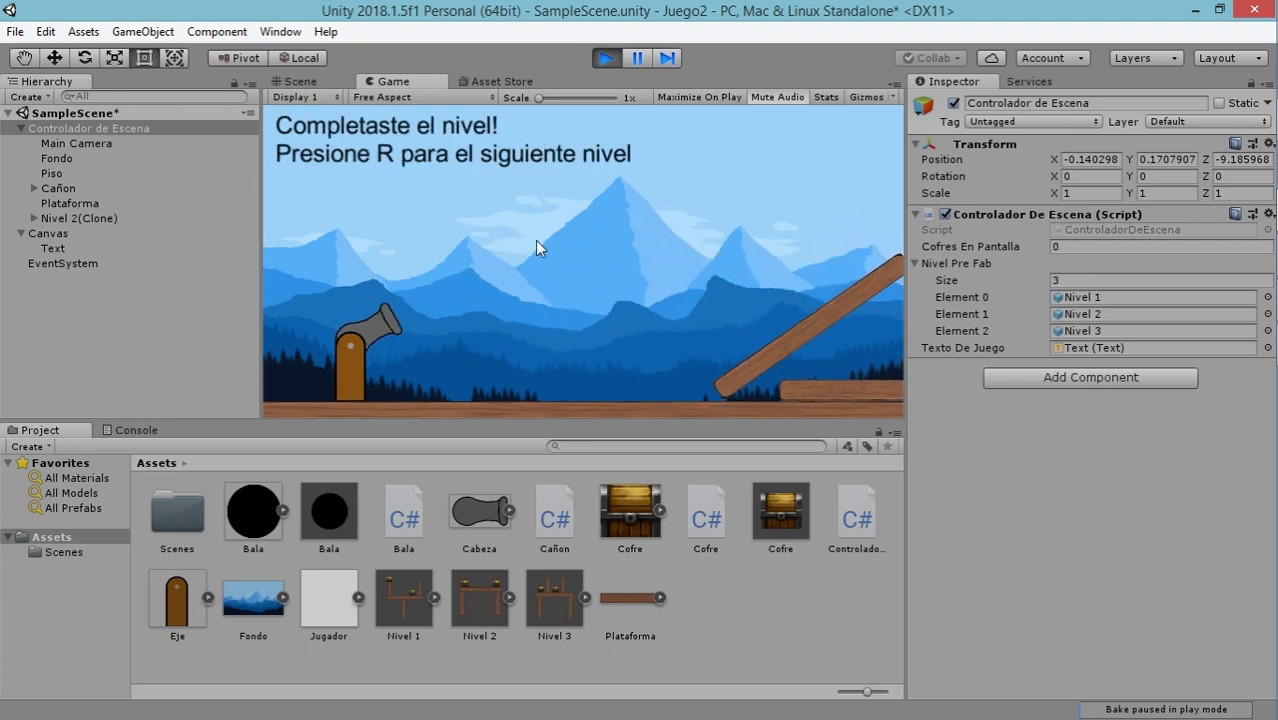
key(r)
Clear Nivel 3, restart at Level 1 with R, fire two shots, then stop Play mode
mouse_move(522, 285)
mouse_down()
mouse_move(617, 311)
mouse_move(489, 238)
mouse_move(483, 183)
mouse_up()
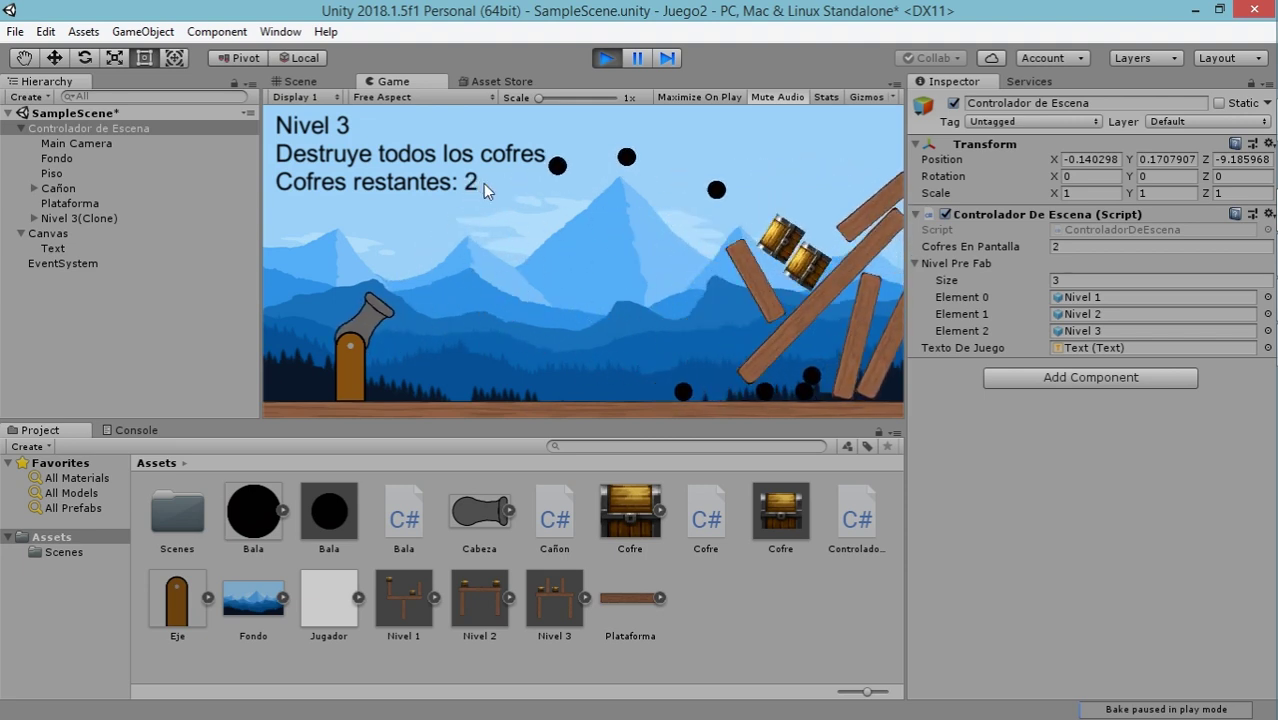
drag(483, 183, 676, 337)
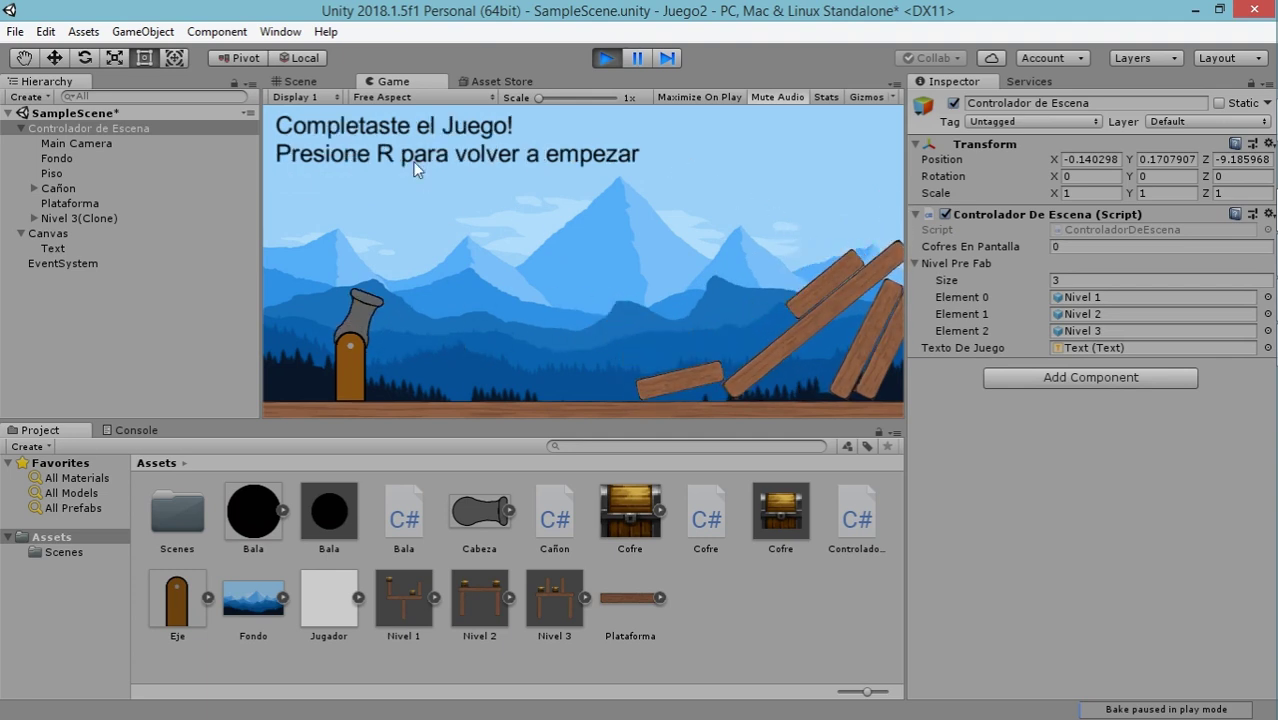
key(r)
click(603, 285)
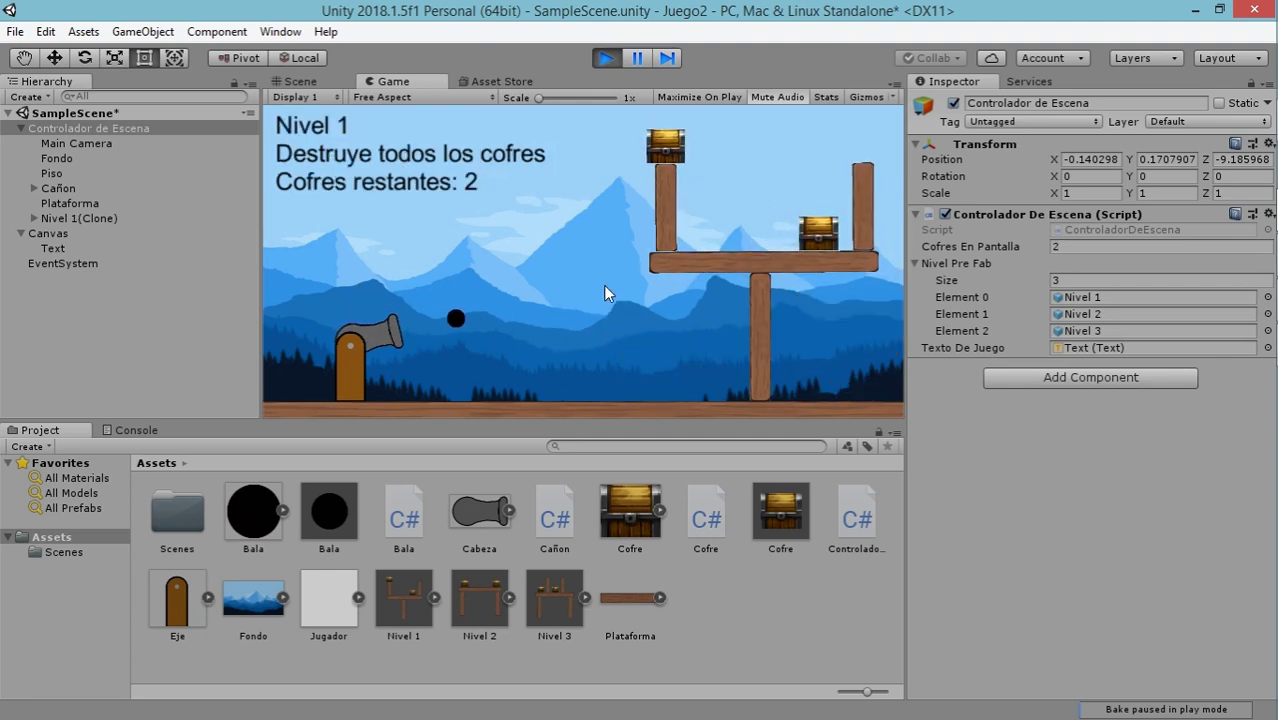
click(580, 328)
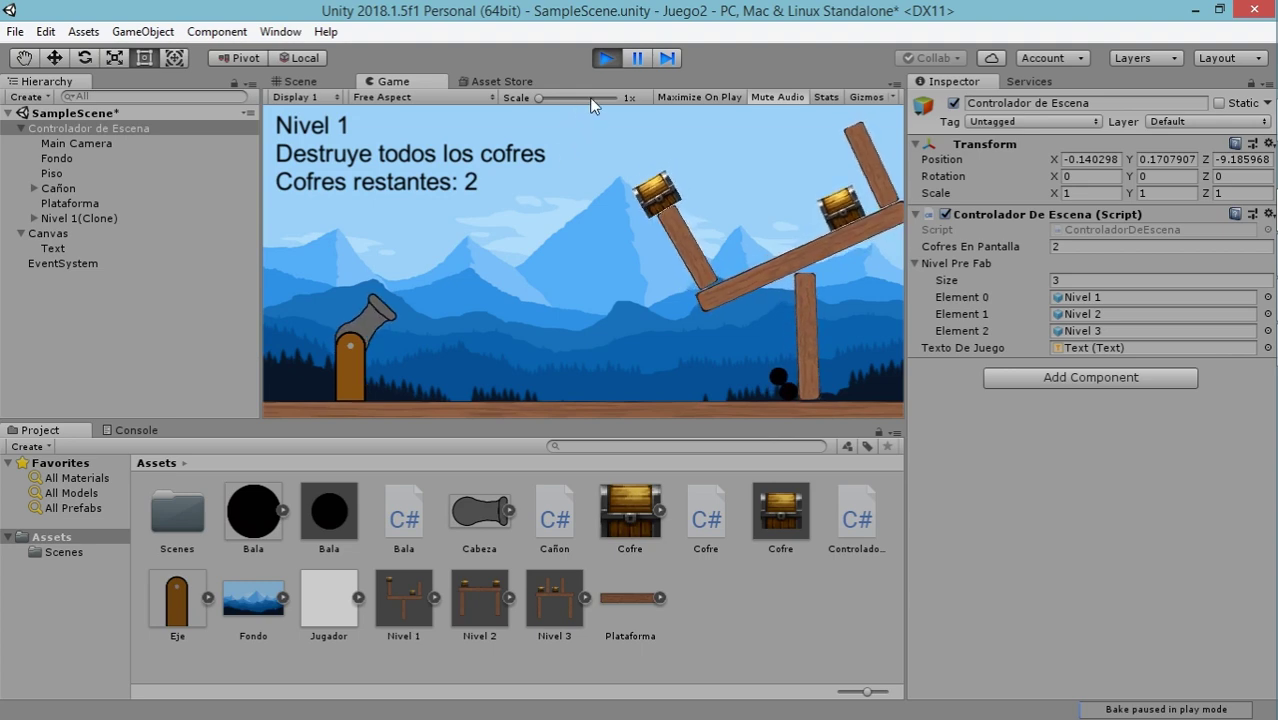
click(606, 57)
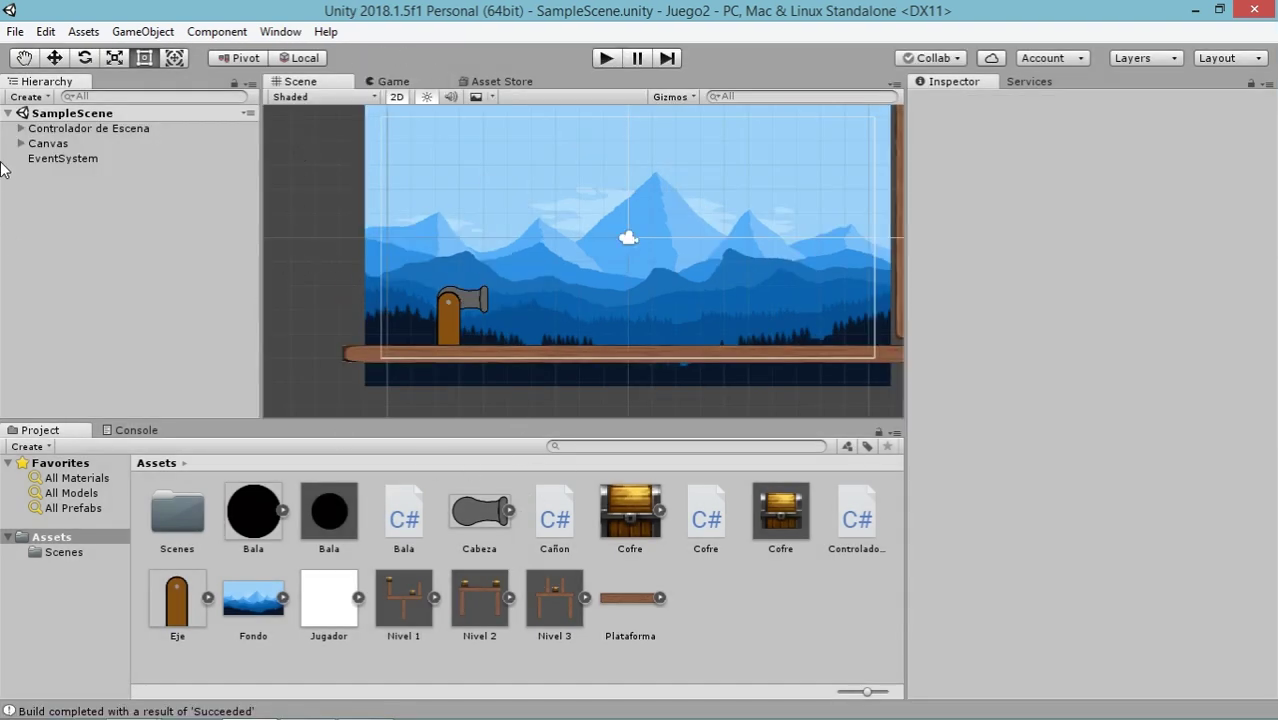
In Build Settings, review the platforms and select PC, Mac & Linux Standalone
click(15, 31)
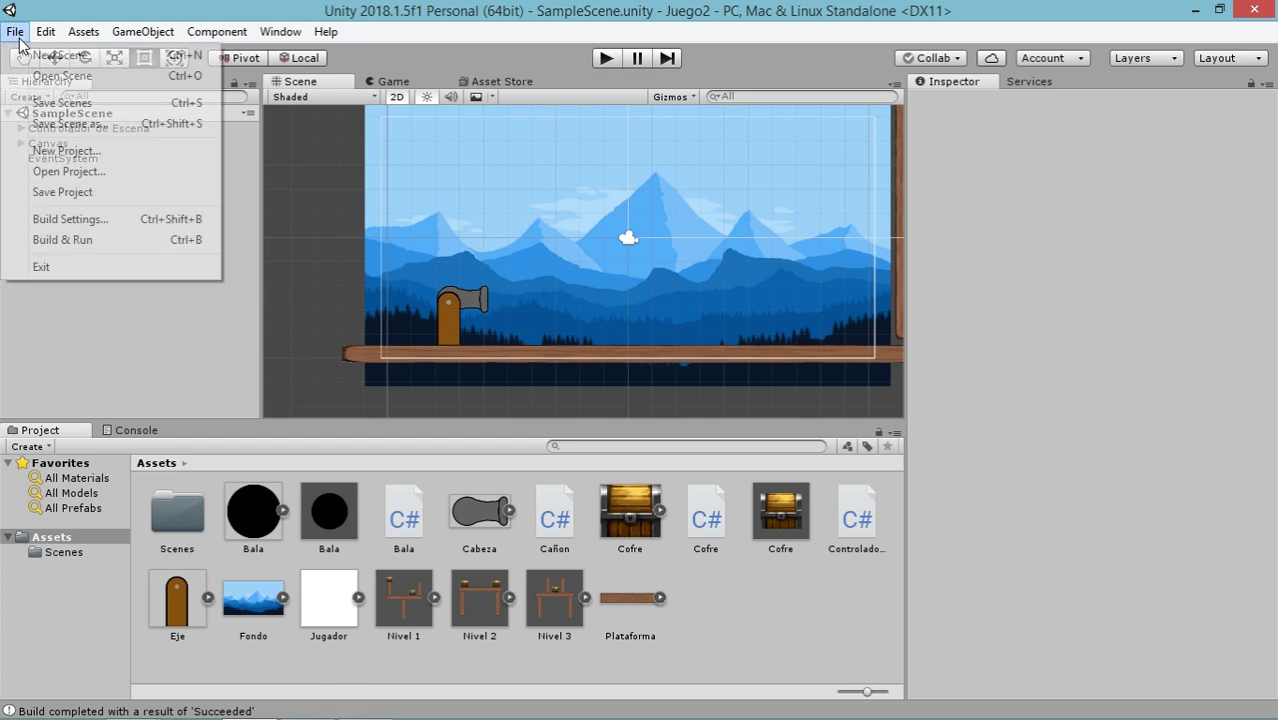
click(64, 218)
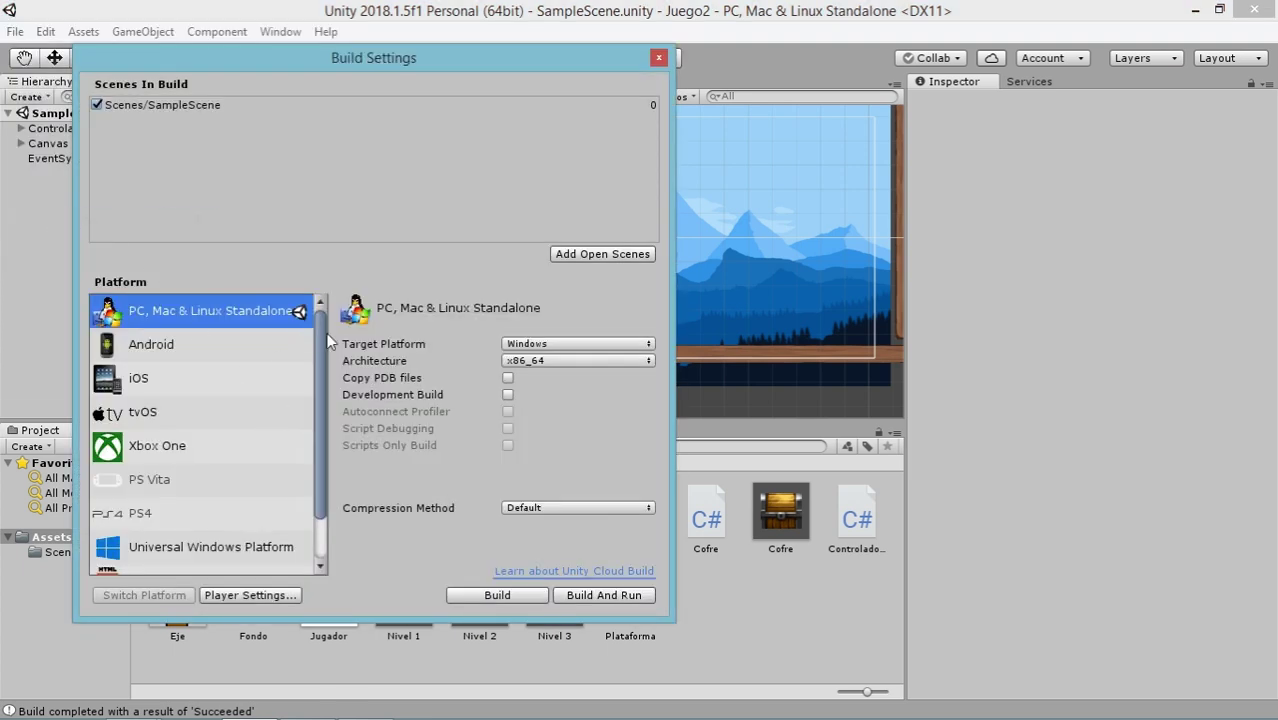
drag(321, 337, 338, 462)
scroll(221, 422, up, 2)
mouse_move(322, 367)
mouse_down()
mouse_move(327, 463)
mouse_move(312, 353)
mouse_up()
scroll(150, 356, down, 2)
scroll(164, 425, up, 2)
click(154, 354)
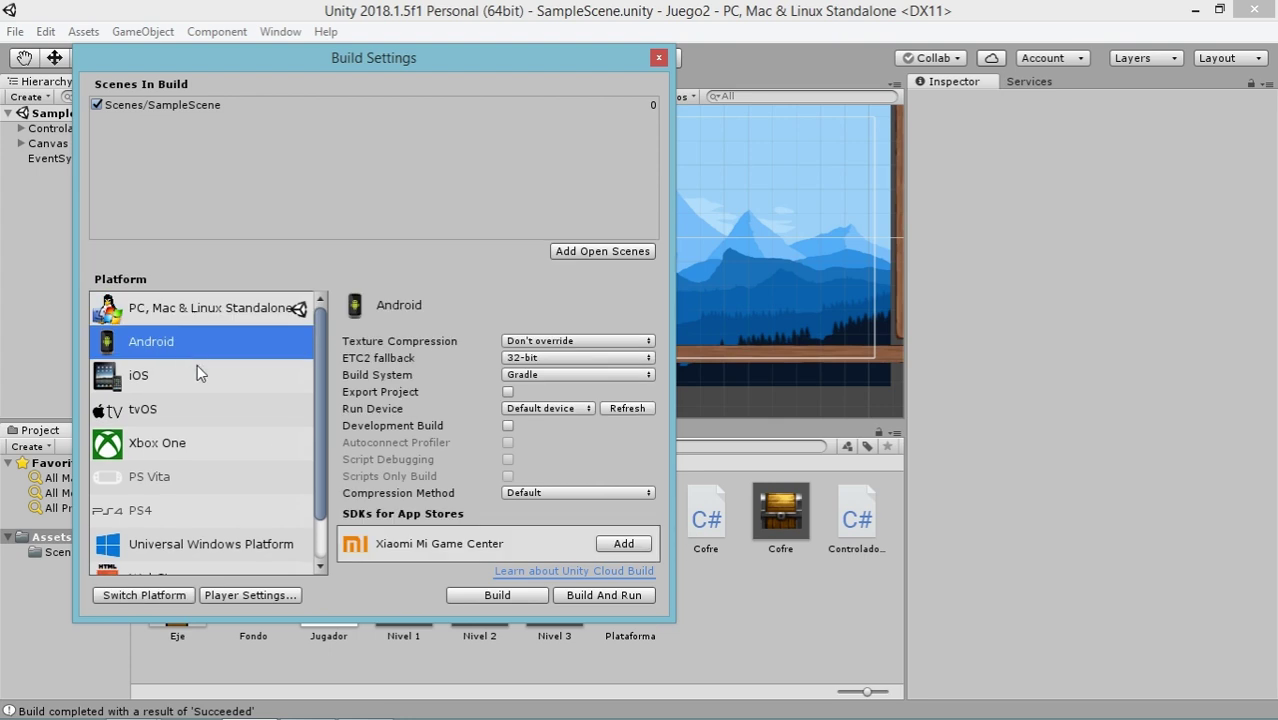
click(197, 367)
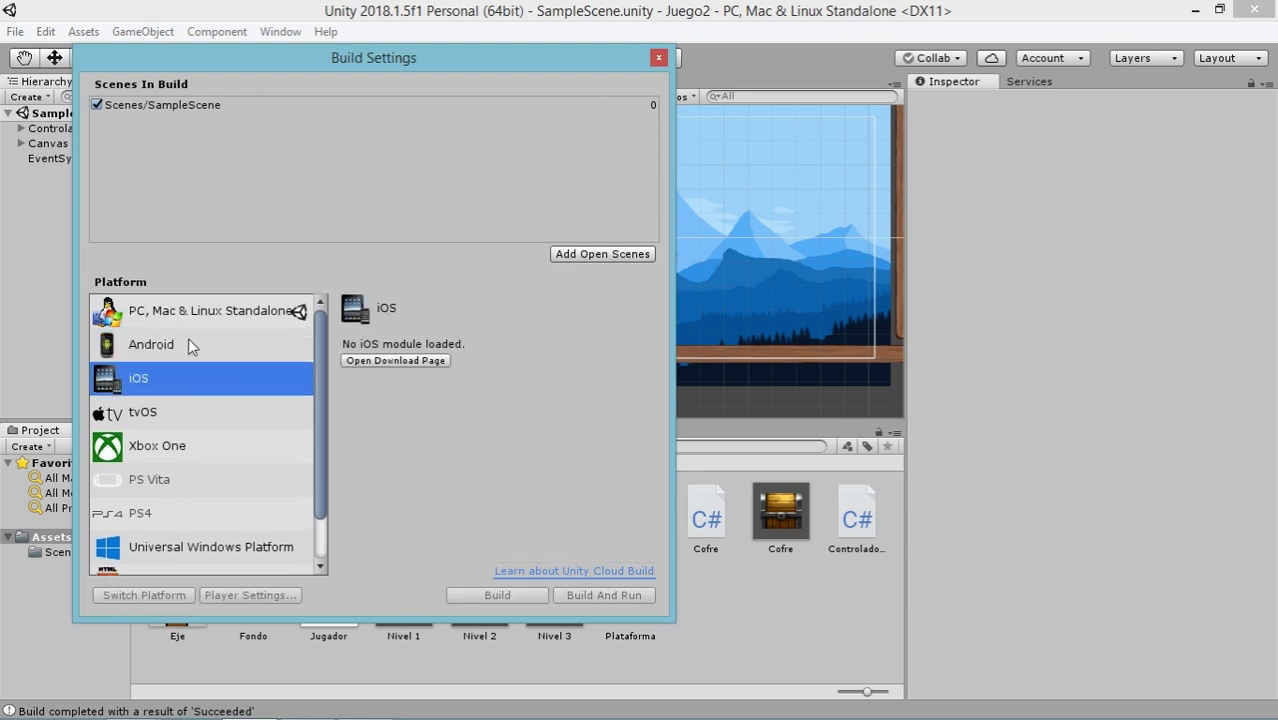
click(191, 344)
click(114, 511)
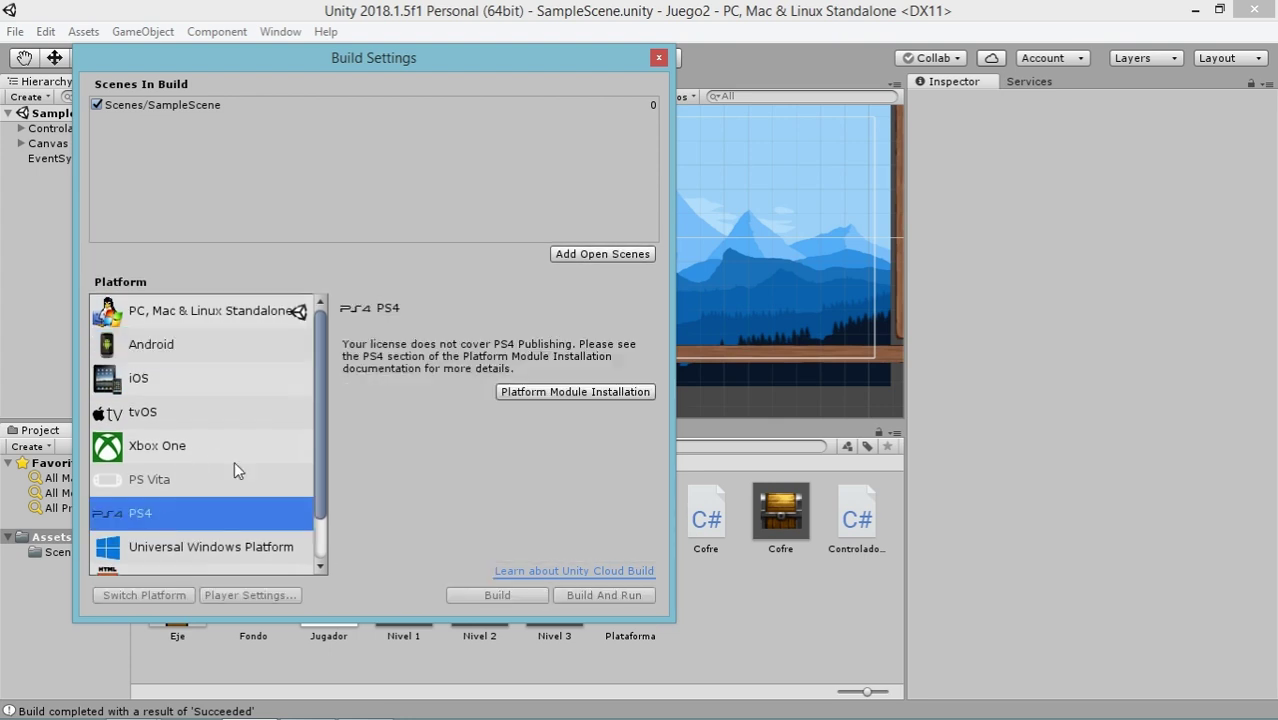
click(216, 350)
click(279, 317)
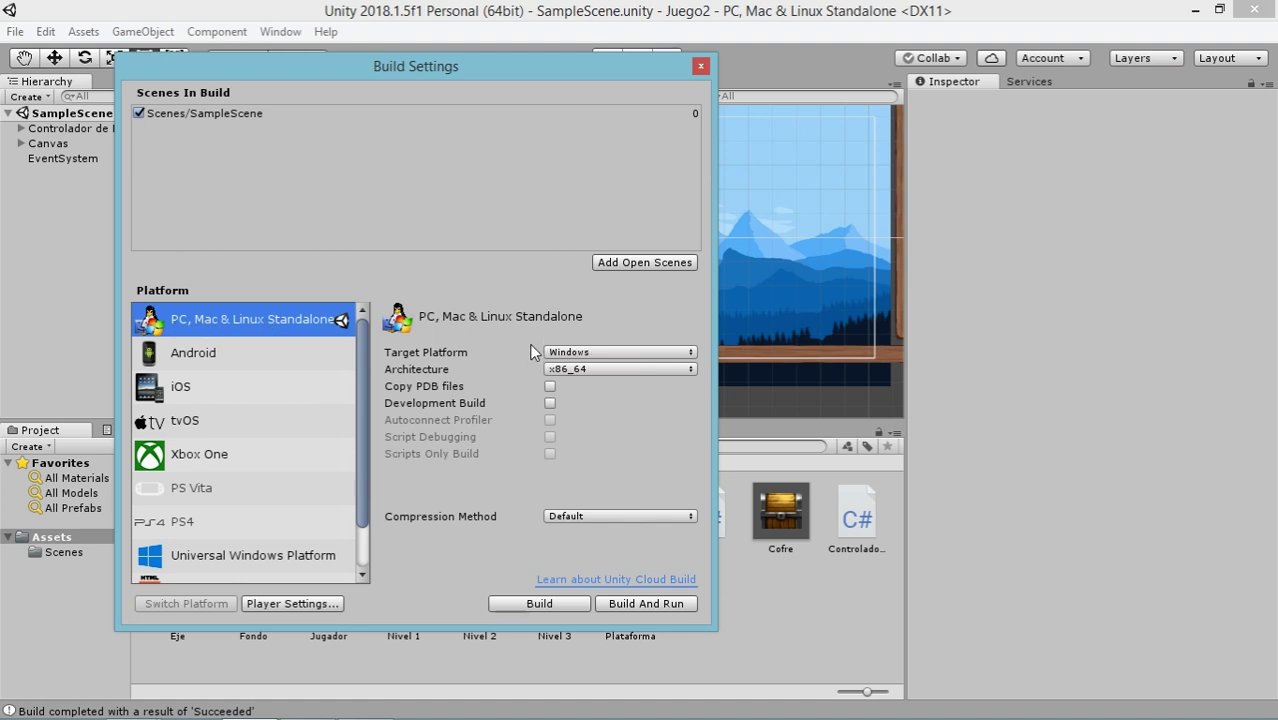
Build the game into the Juego2 folder on the desktop
click(528, 604)
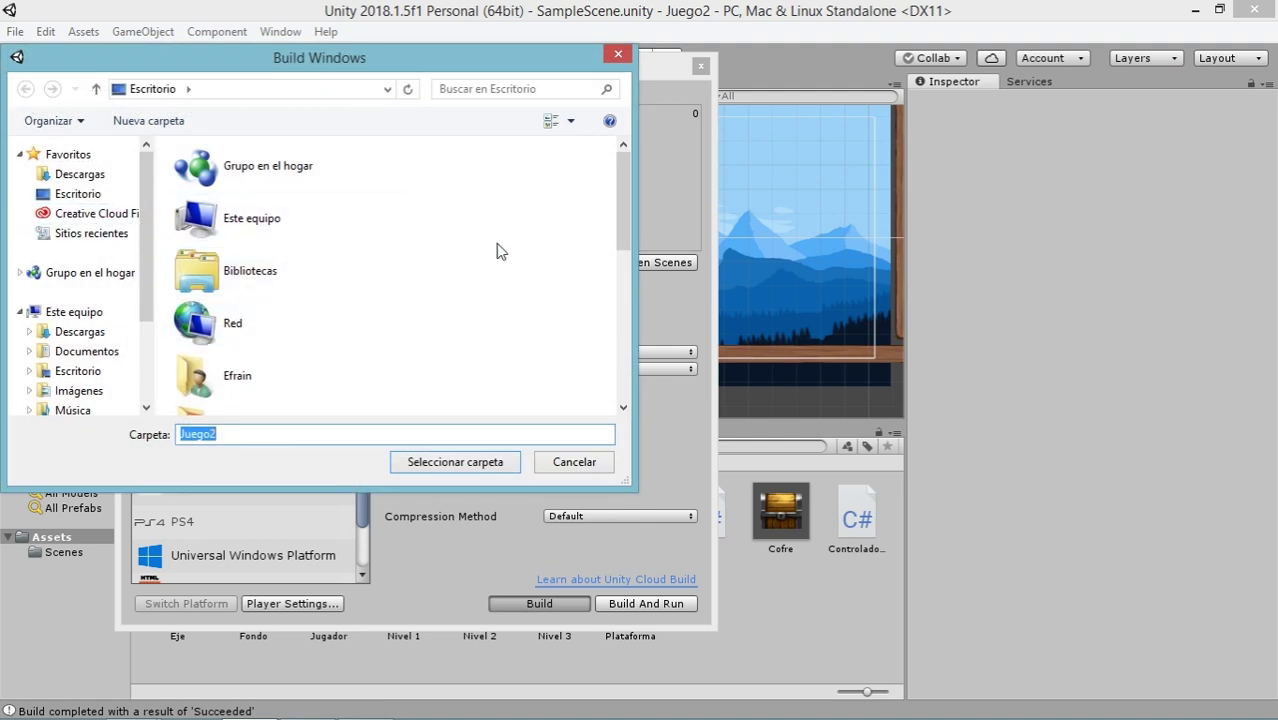
mouse_move(625, 194)
mouse_down()
mouse_move(609, 314)
mouse_move(495, 335)
mouse_up()
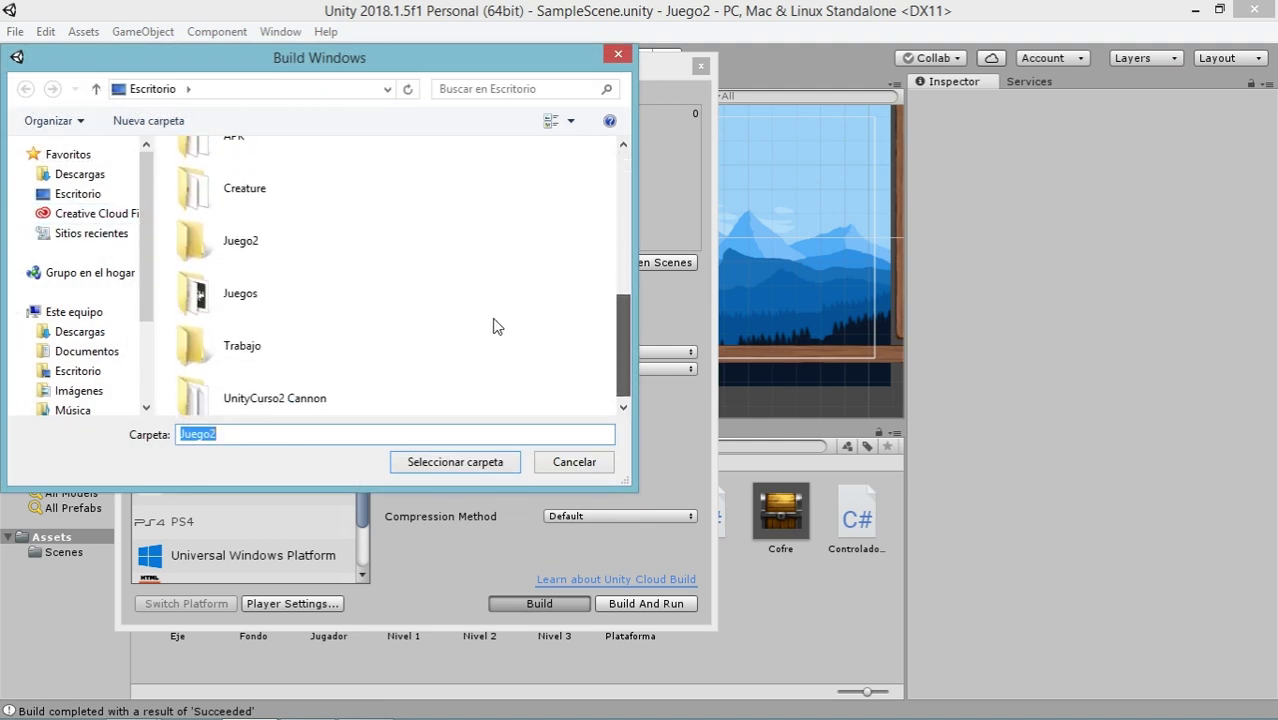
double_click(238, 256)
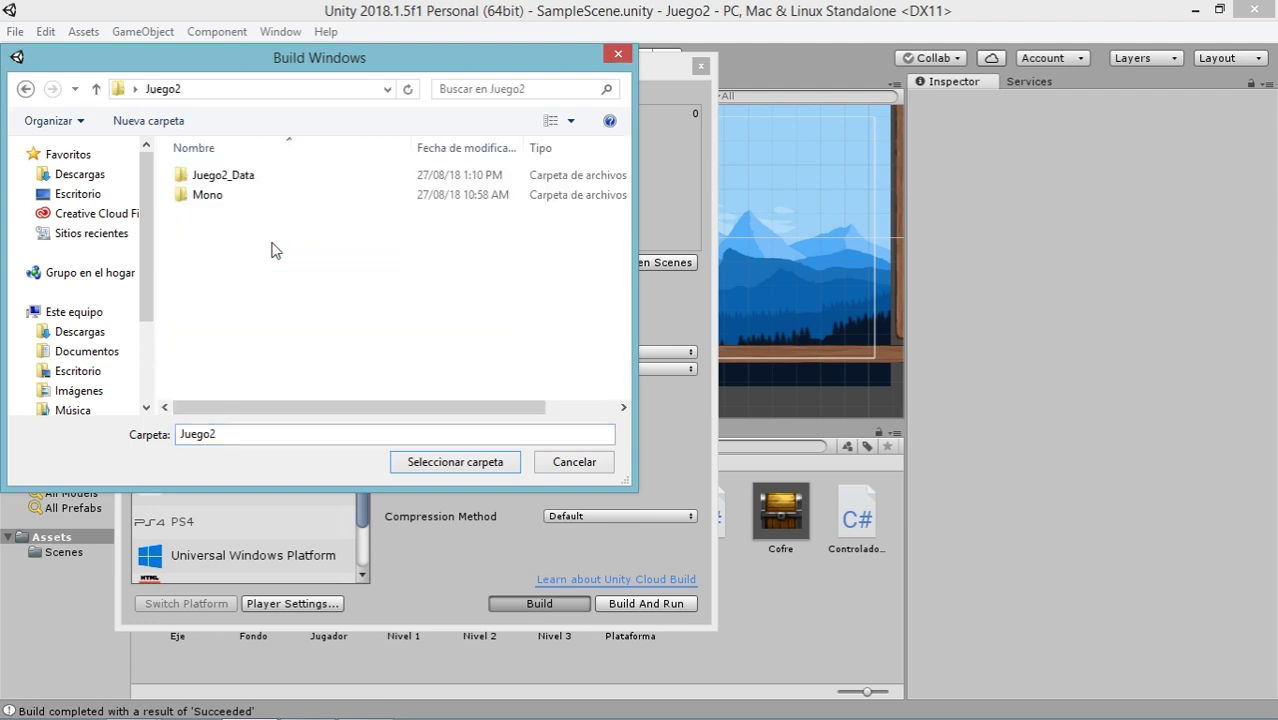
click(446, 470)
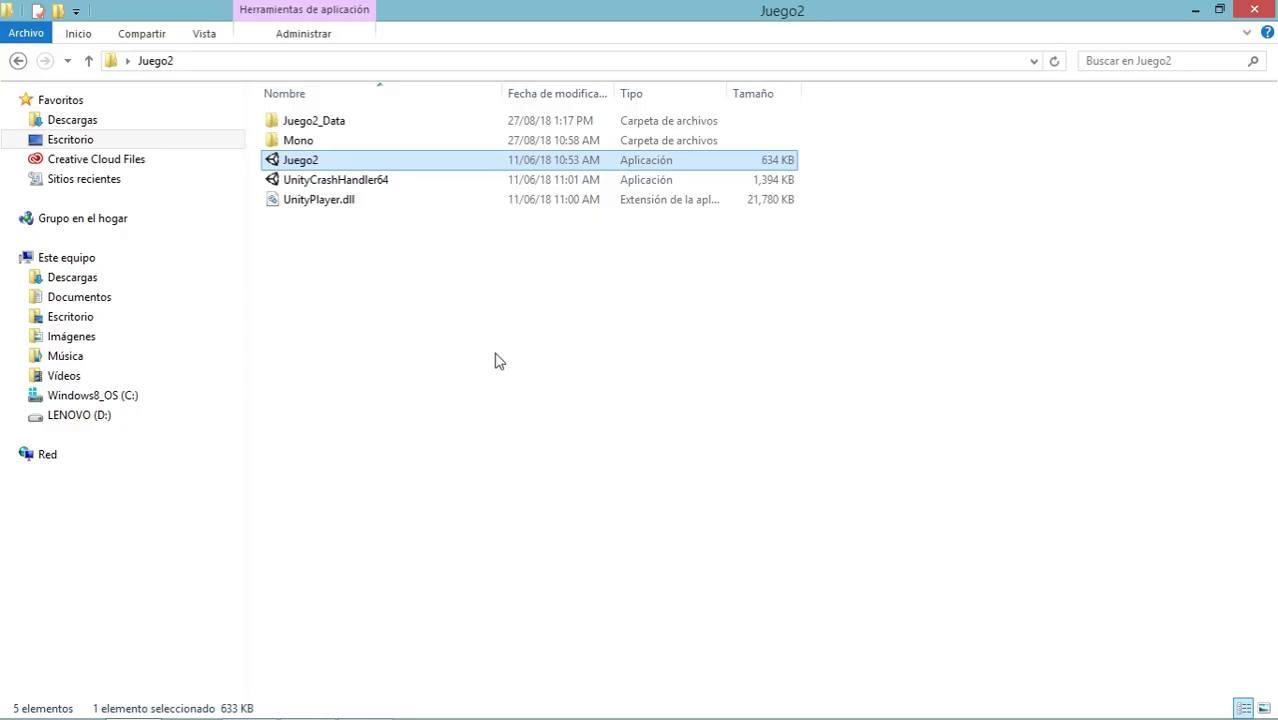
Launch Juego2.exe with the Windowed option toggled and start playing at Level 1
click(511, 367)
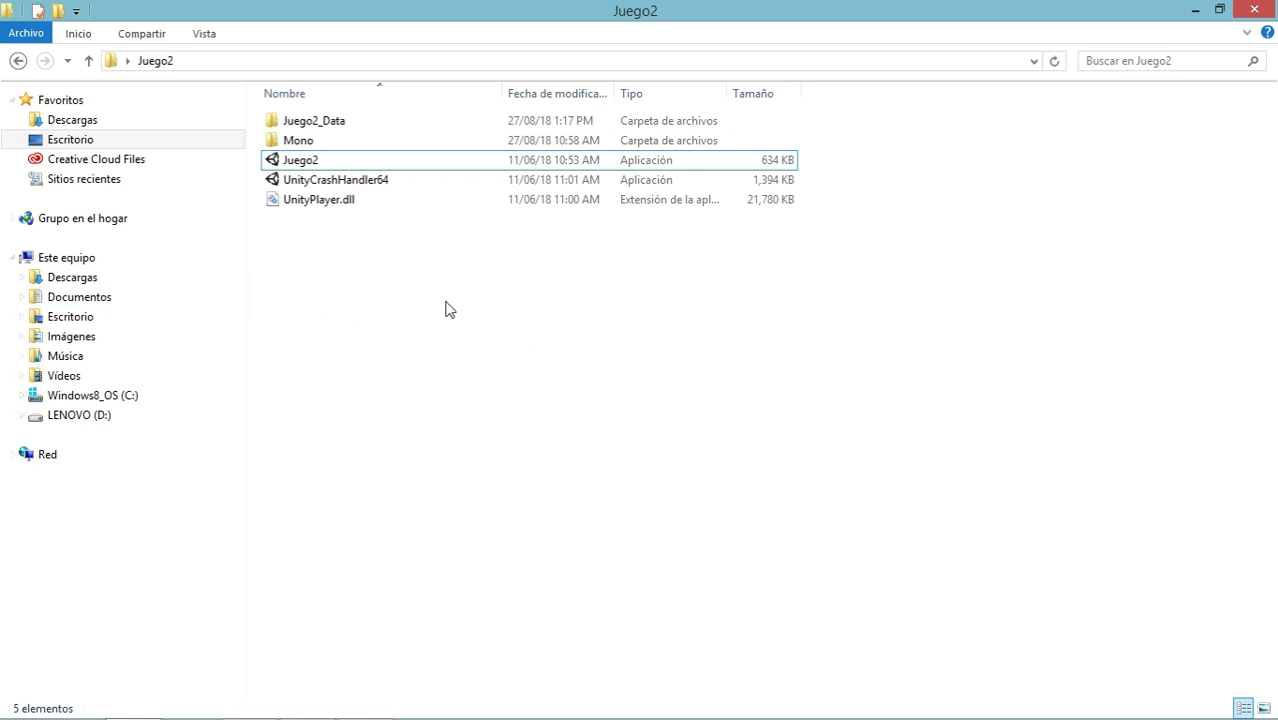
click(335, 163)
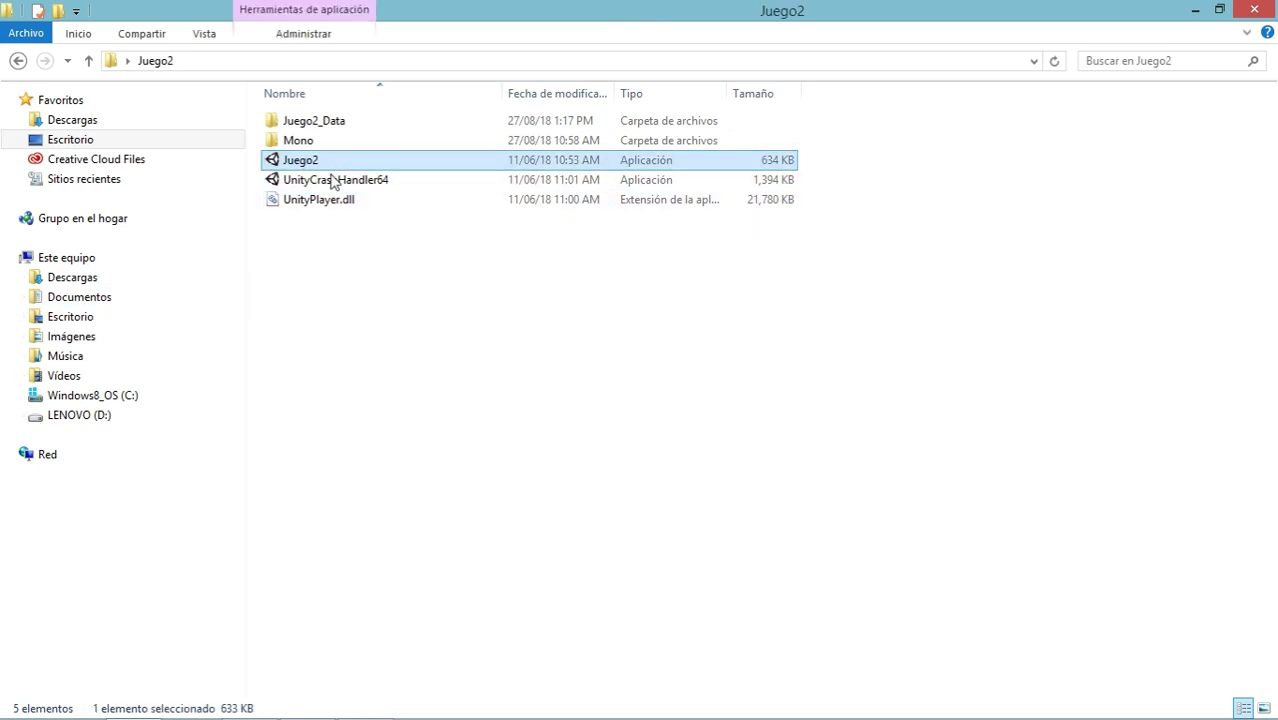
double_click(331, 165)
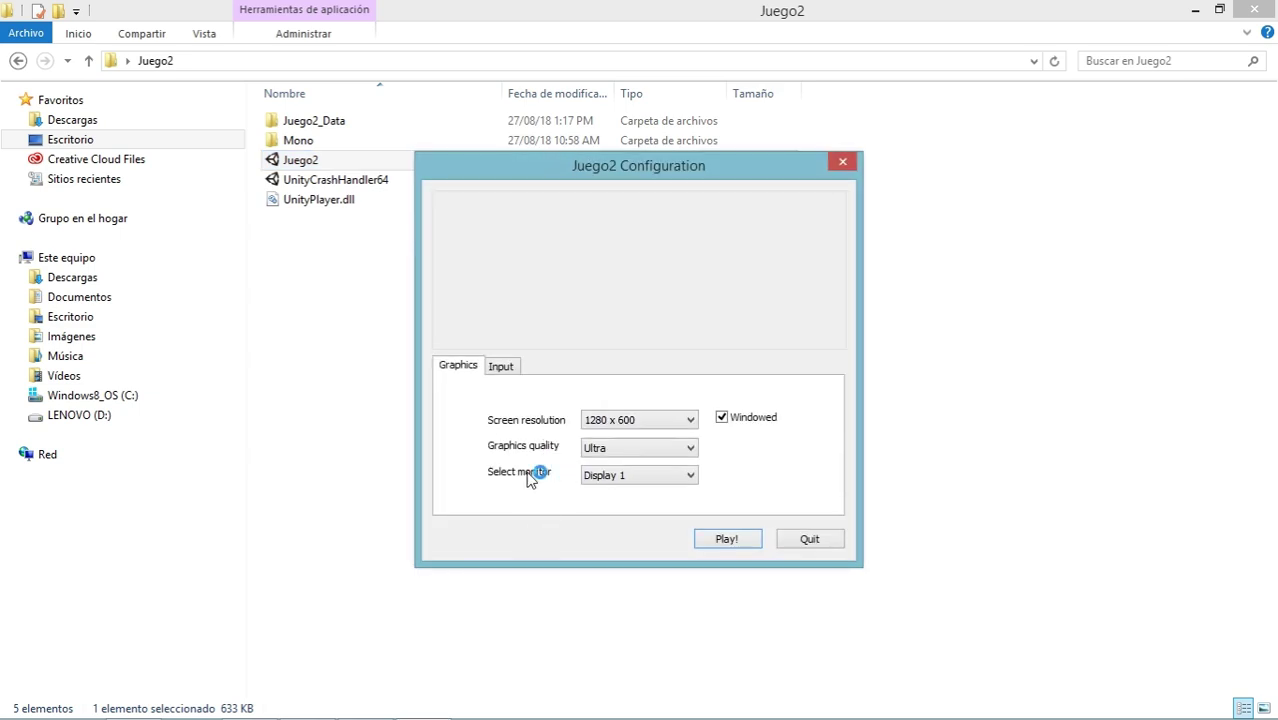
click(722, 418)
click(724, 538)
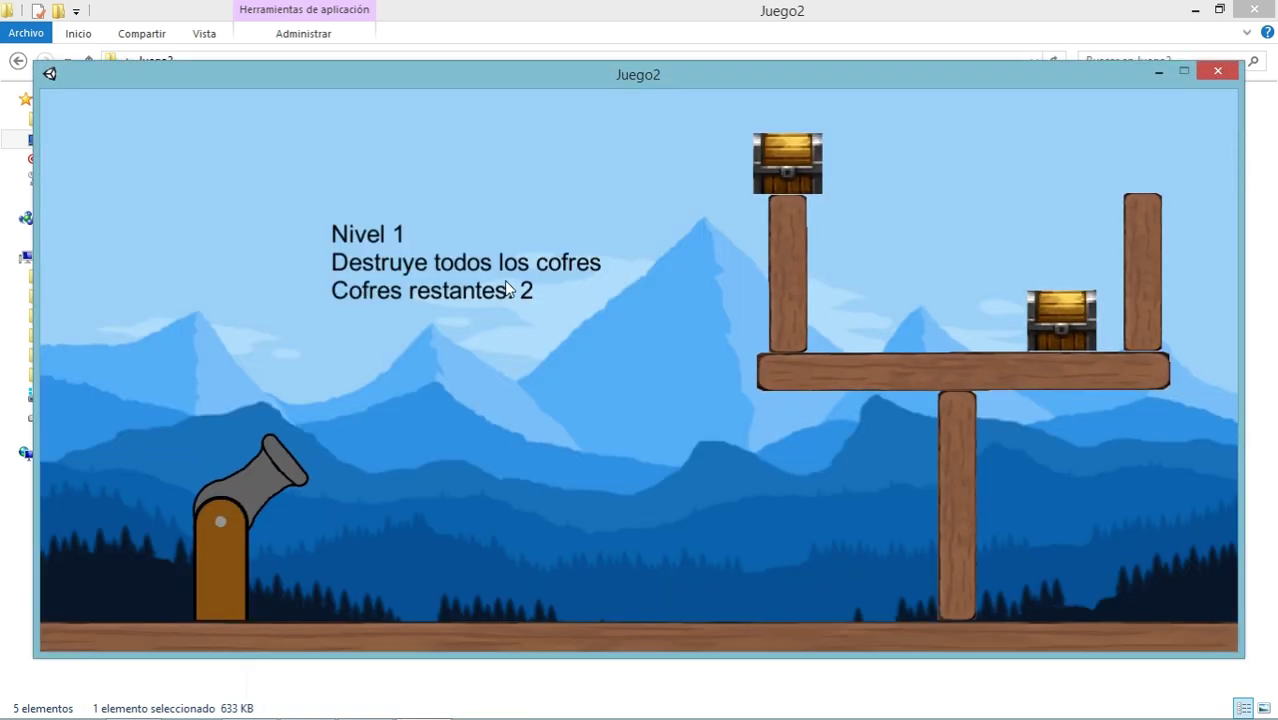
Shoot down the Level 1 chests with repeated cannon fire and advance to the next level
click(450, 360)
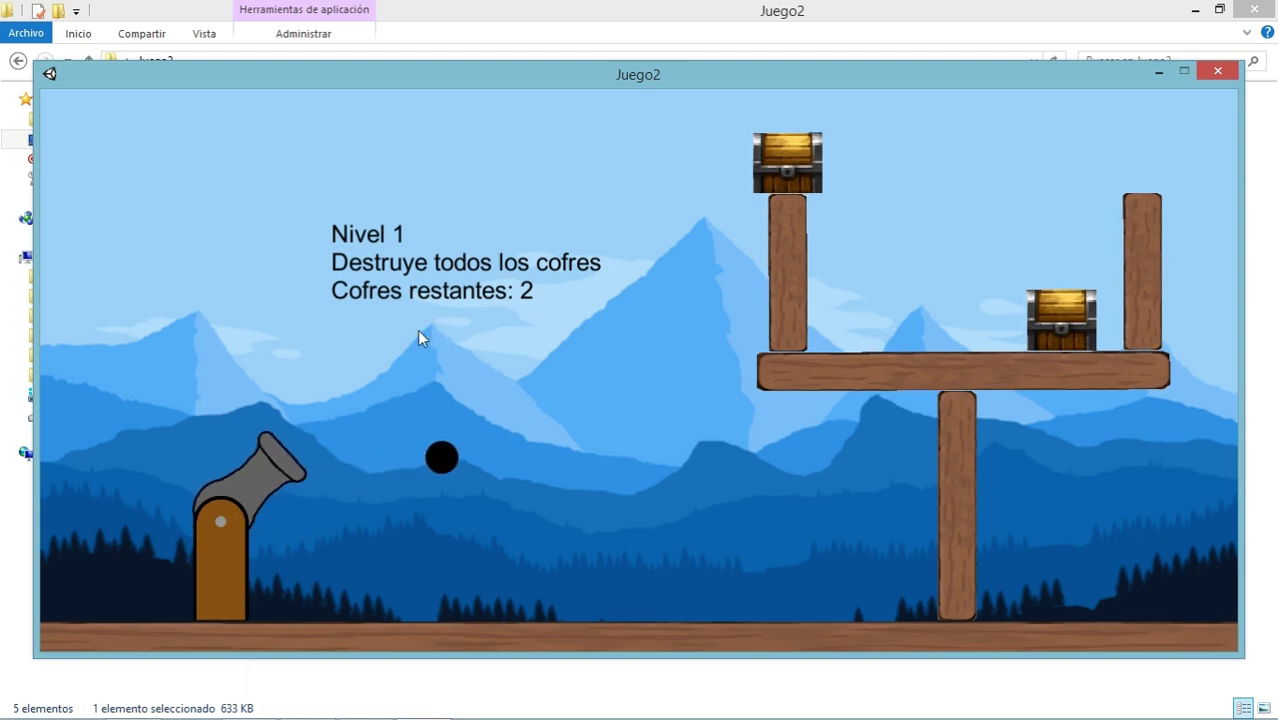
click(430, 322)
click(448, 300)
click(475, 287)
click(500, 281)
click(540, 297)
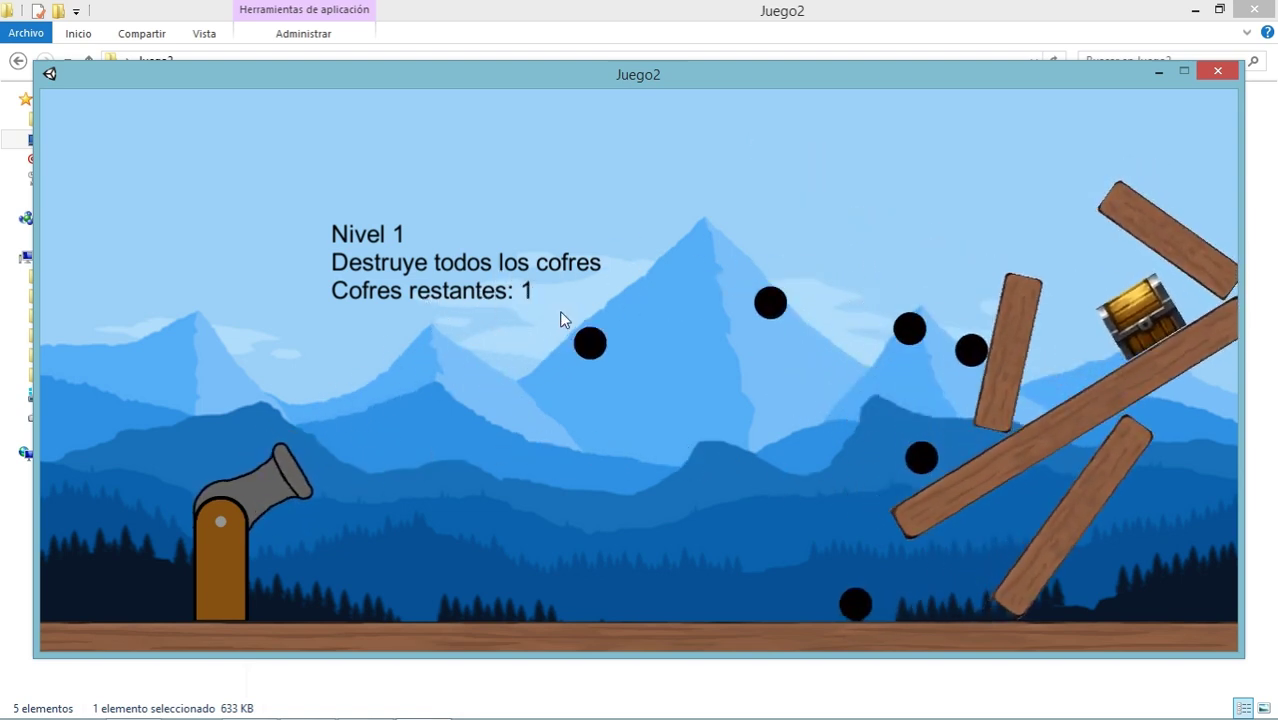
click(557, 308)
click(555, 305)
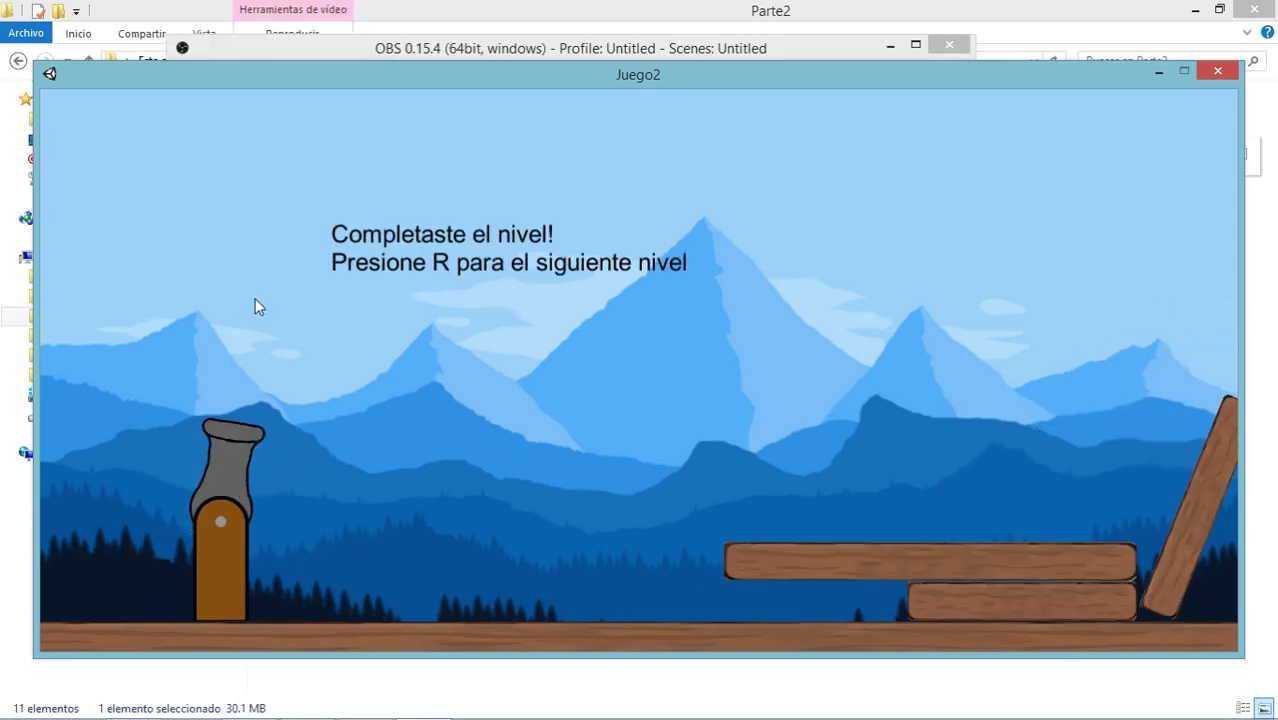
key(r)
Bombard the Level 3 tower until it partly topples, leaving two chests
click(530, 415)
click(535, 410)
click(340, 320)
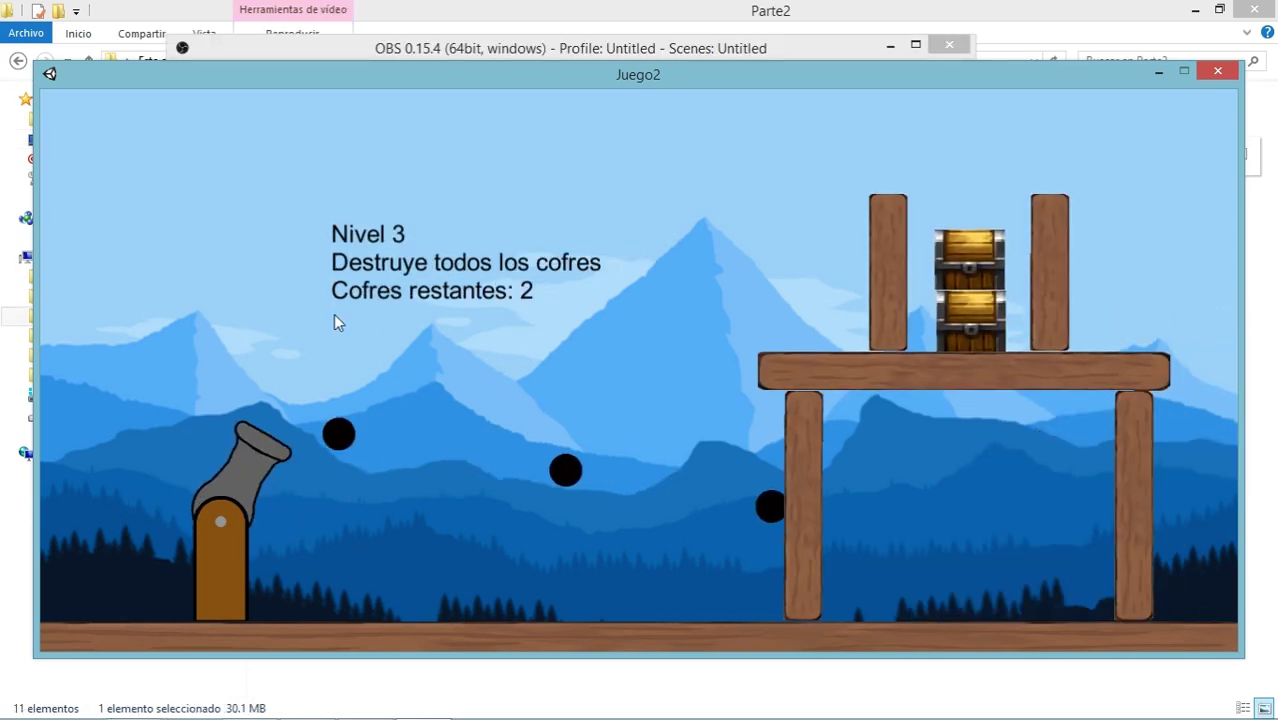
click(333, 314)
click(333, 314)
click(380, 335)
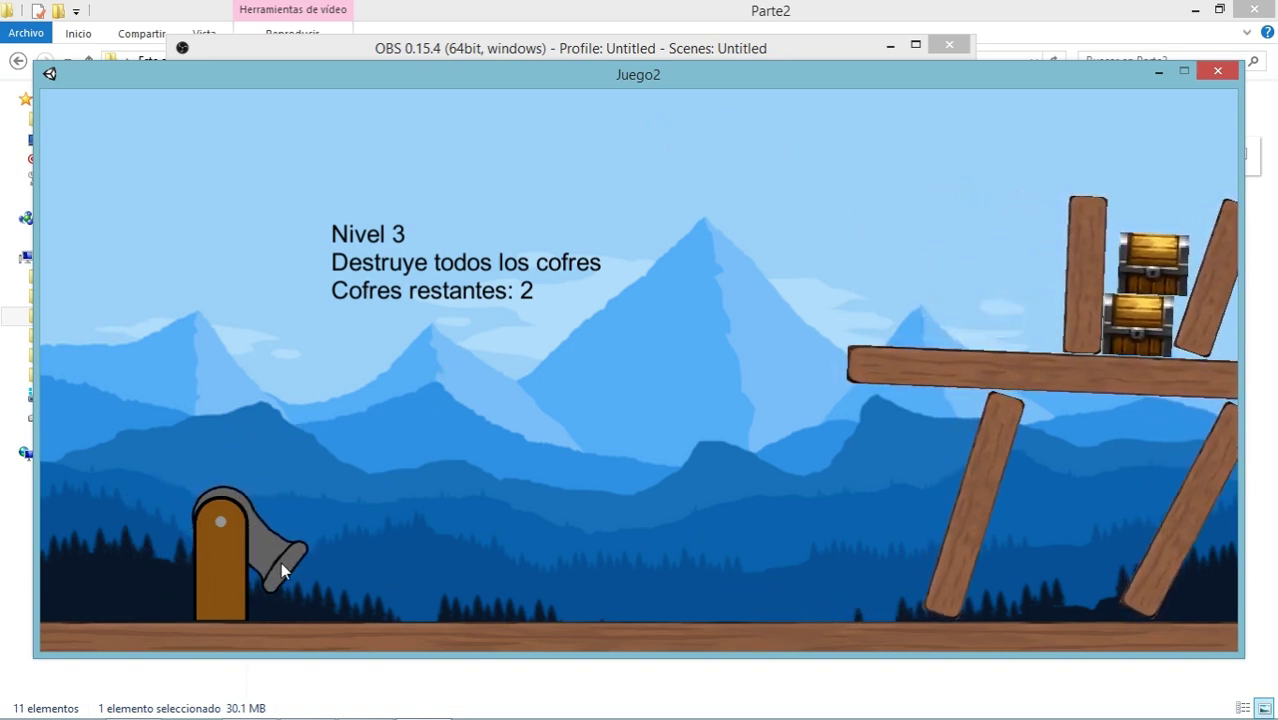
click(350, 580)
click(250, 280)
click(434, 441)
click(390, 392)
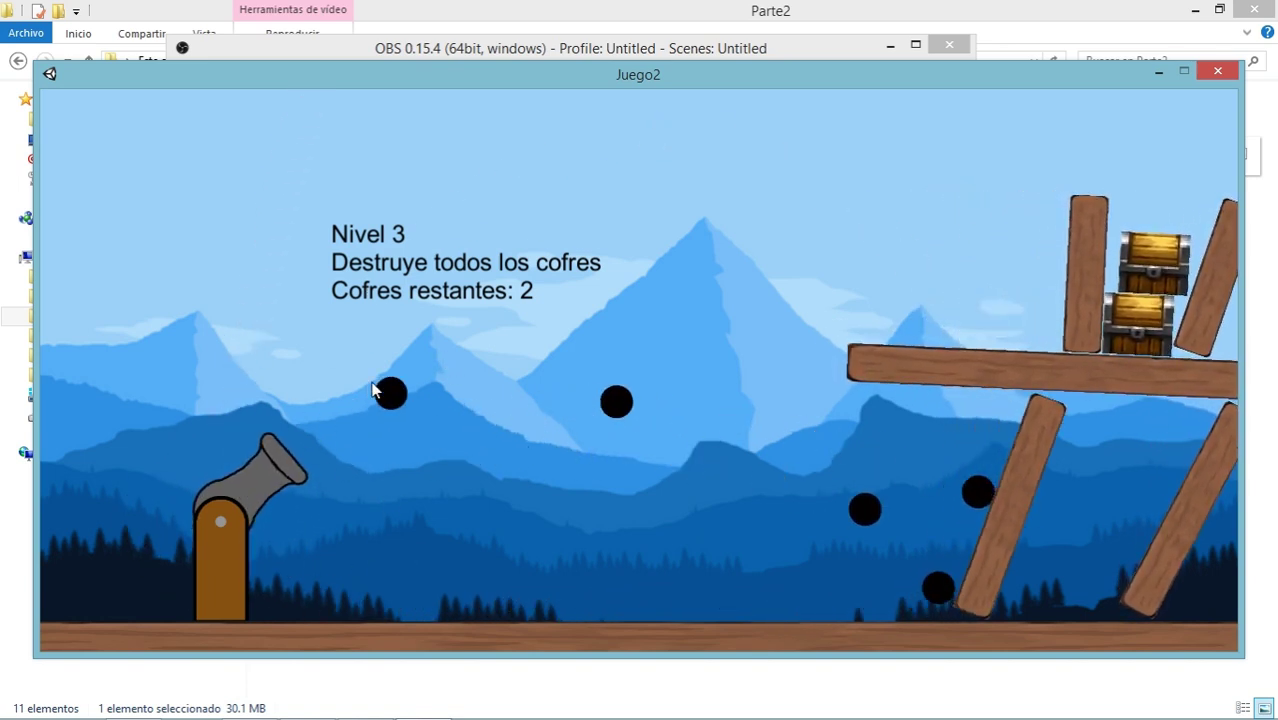